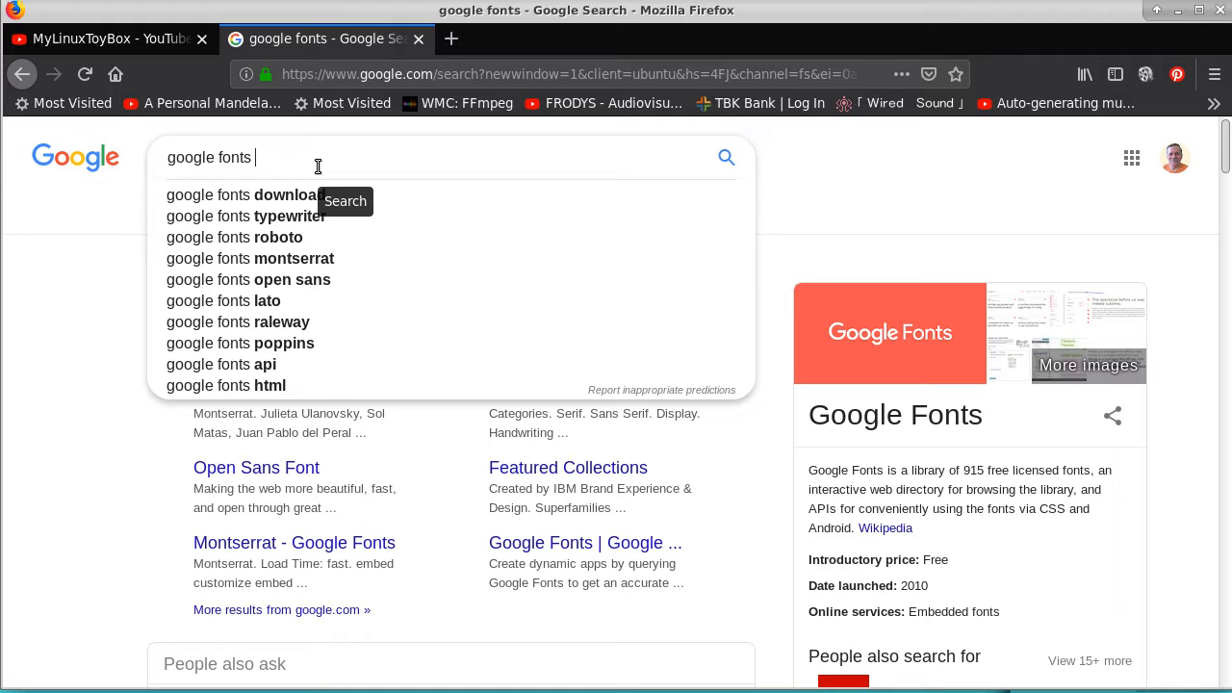
Open the Google Fonts site from the search results and filter the font categories to Handwriting only
left_click(891, 191)
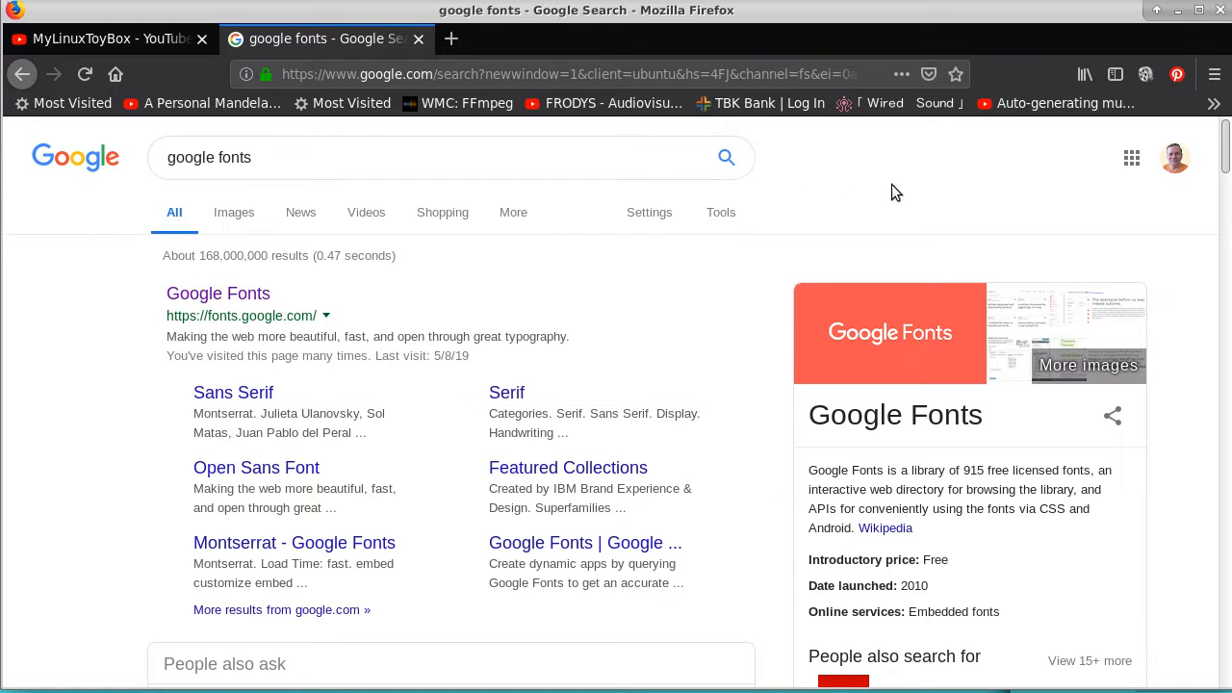
left_click(218, 294)
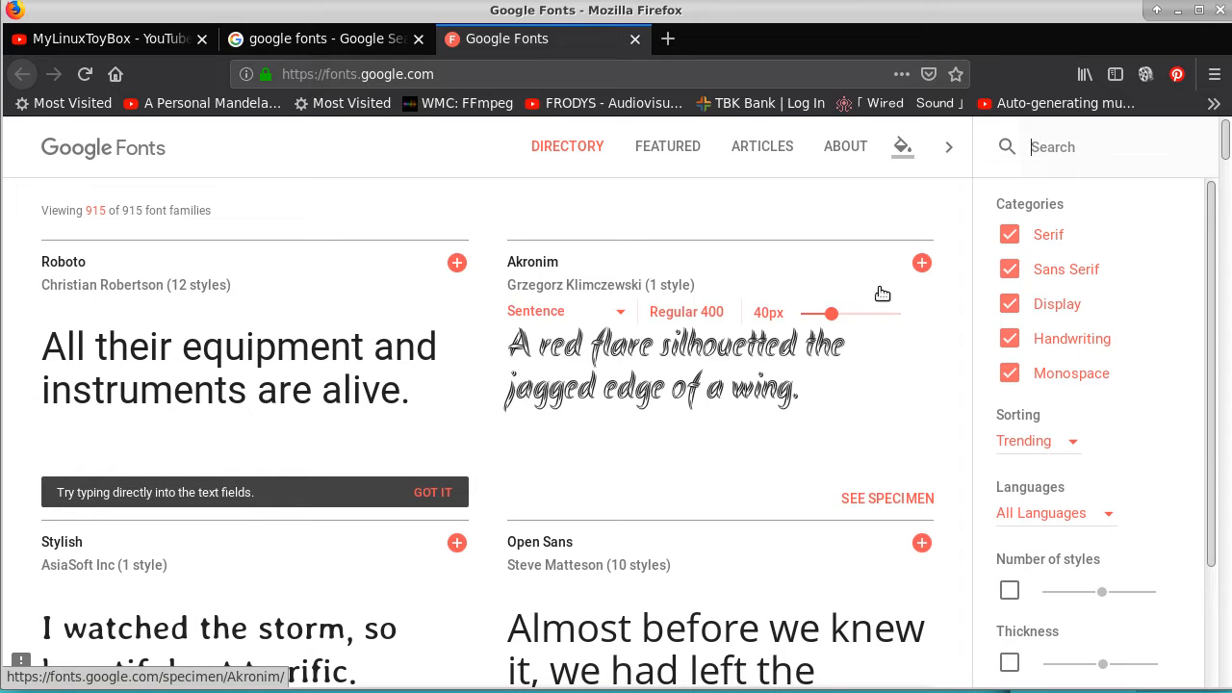
left_click(1009, 235)
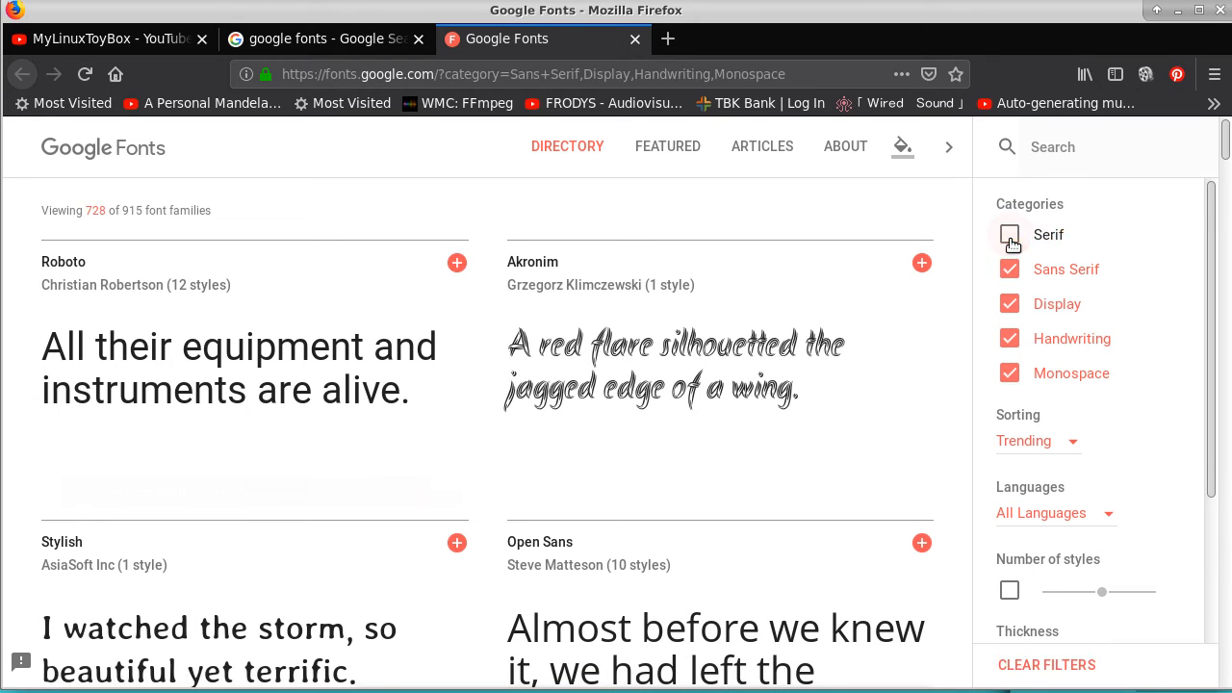
left_click(1014, 268)
left_click(1011, 306)
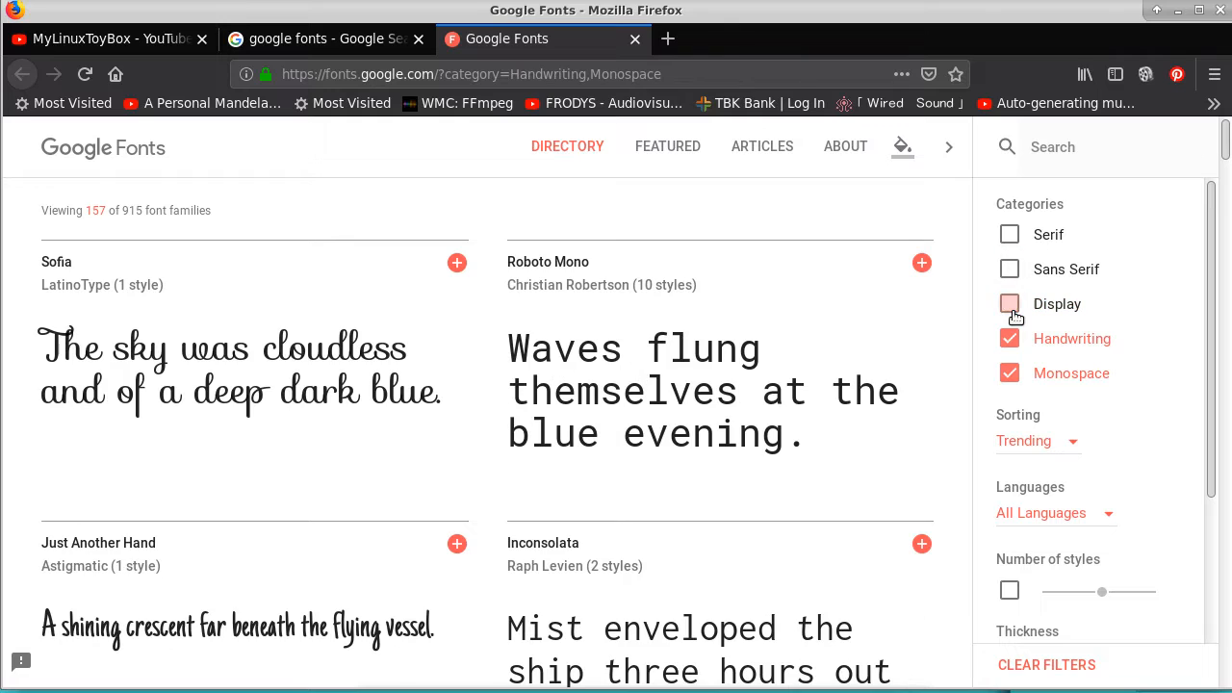
left_click(1009, 374)
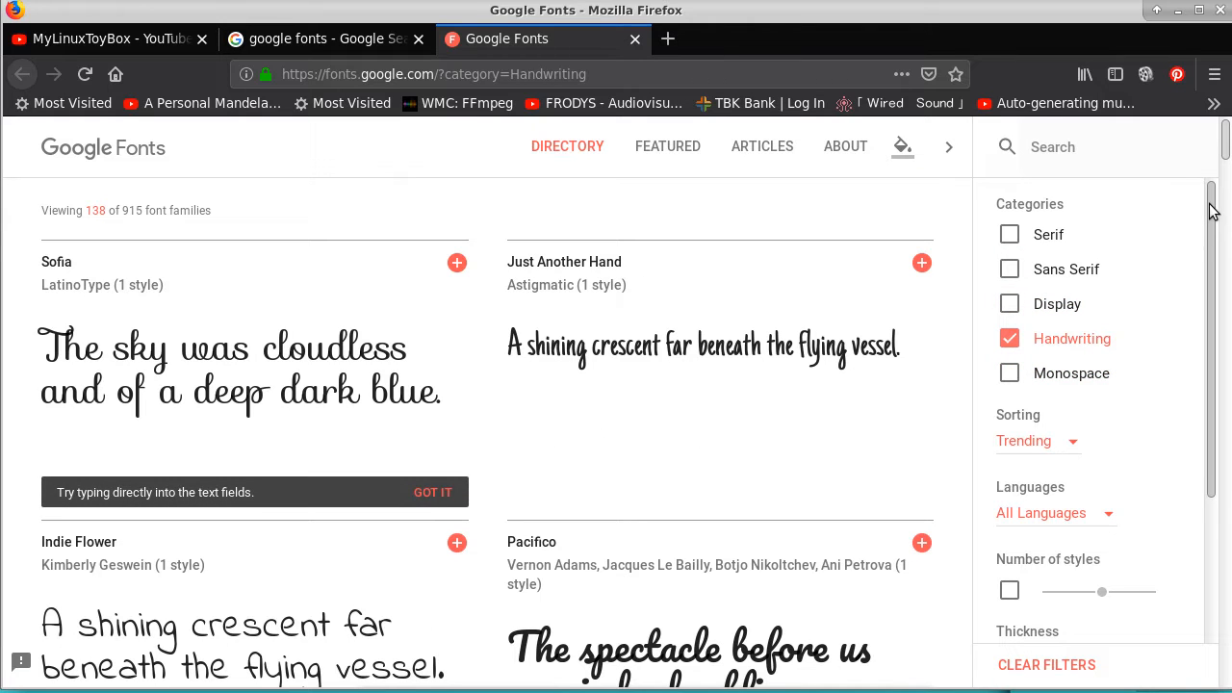
Find the Cookie font in the handwriting list, add it to the selection and open the selected family's details
mouse_move(1211, 205)
left_mouse_down()
mouse_move(1212, 332)
mouse_move(1207, 187)
left_mouse_up()
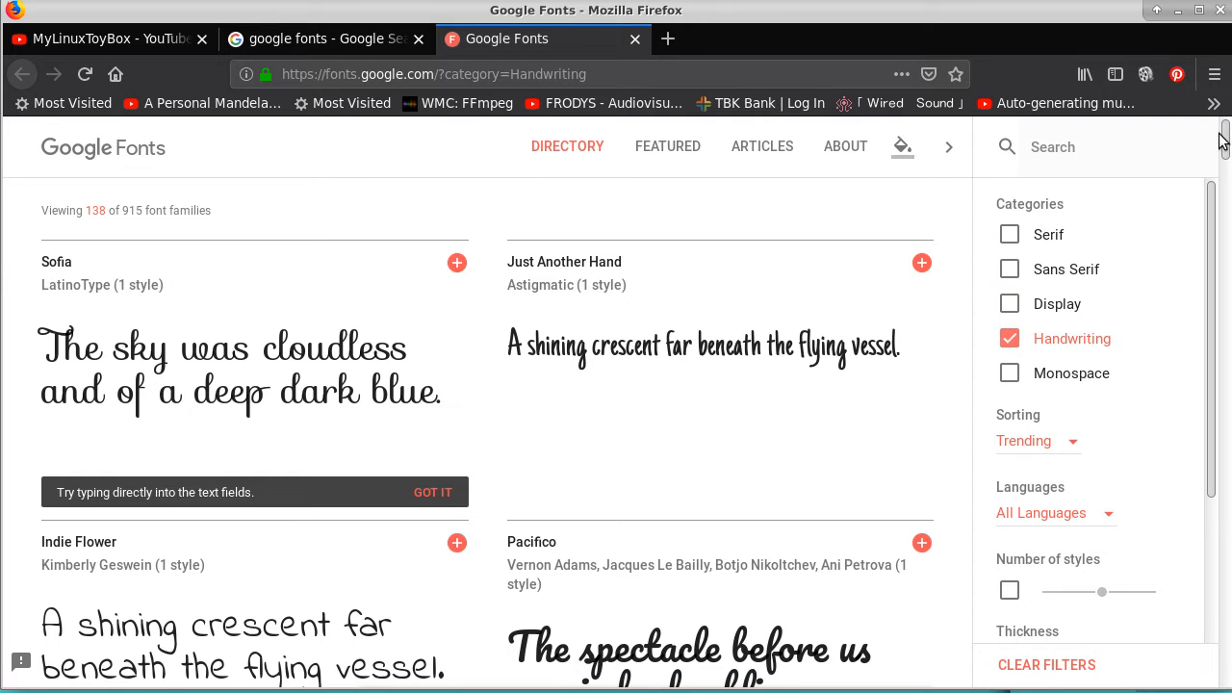
left_click_drag(1226, 142, 1223, 195)
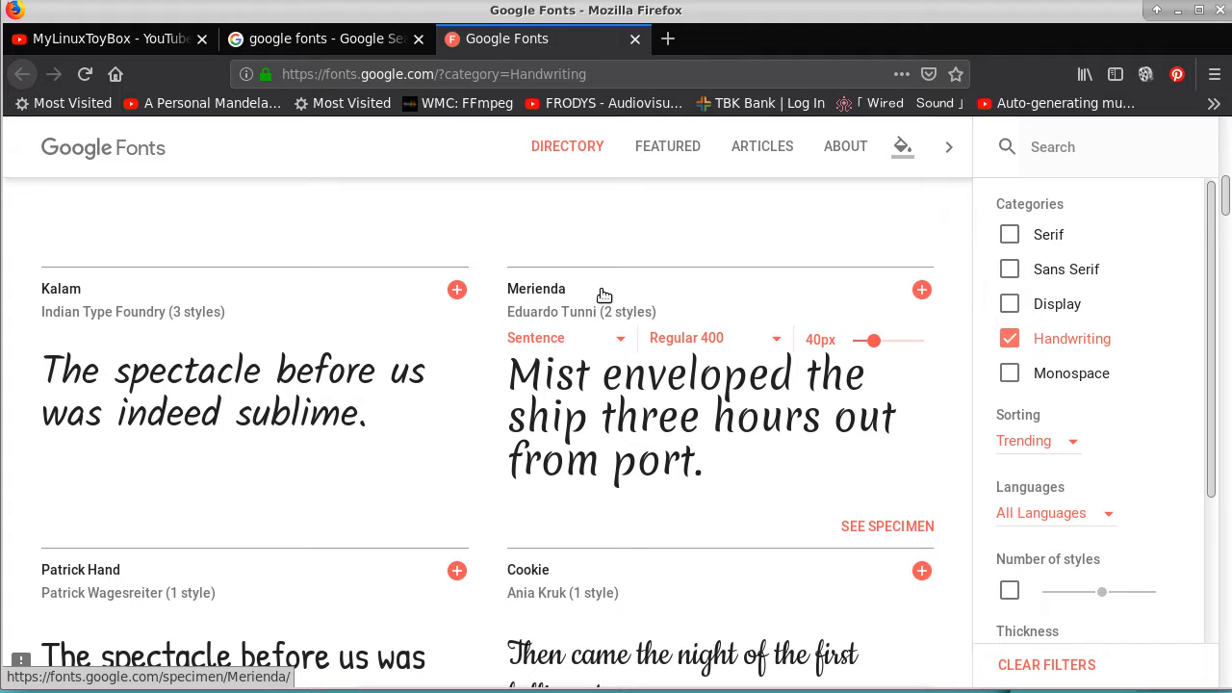
left_click_drag(1227, 192, 1227, 198)
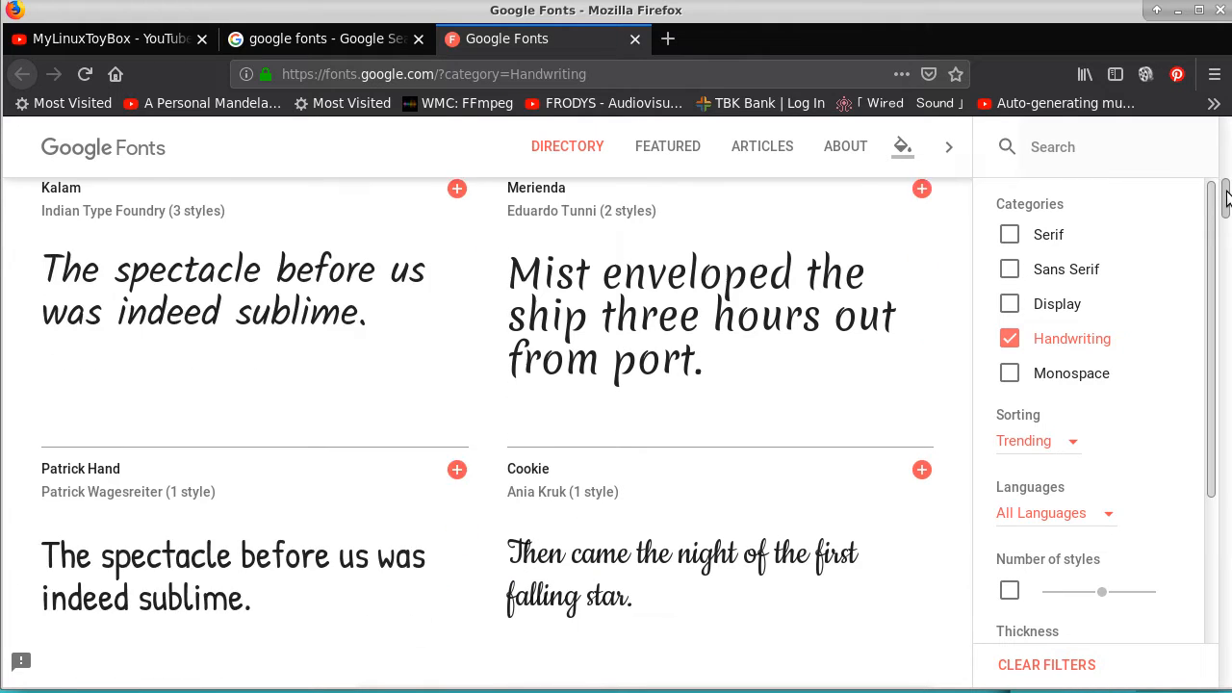
scroll(1227, 197, "down", 1)
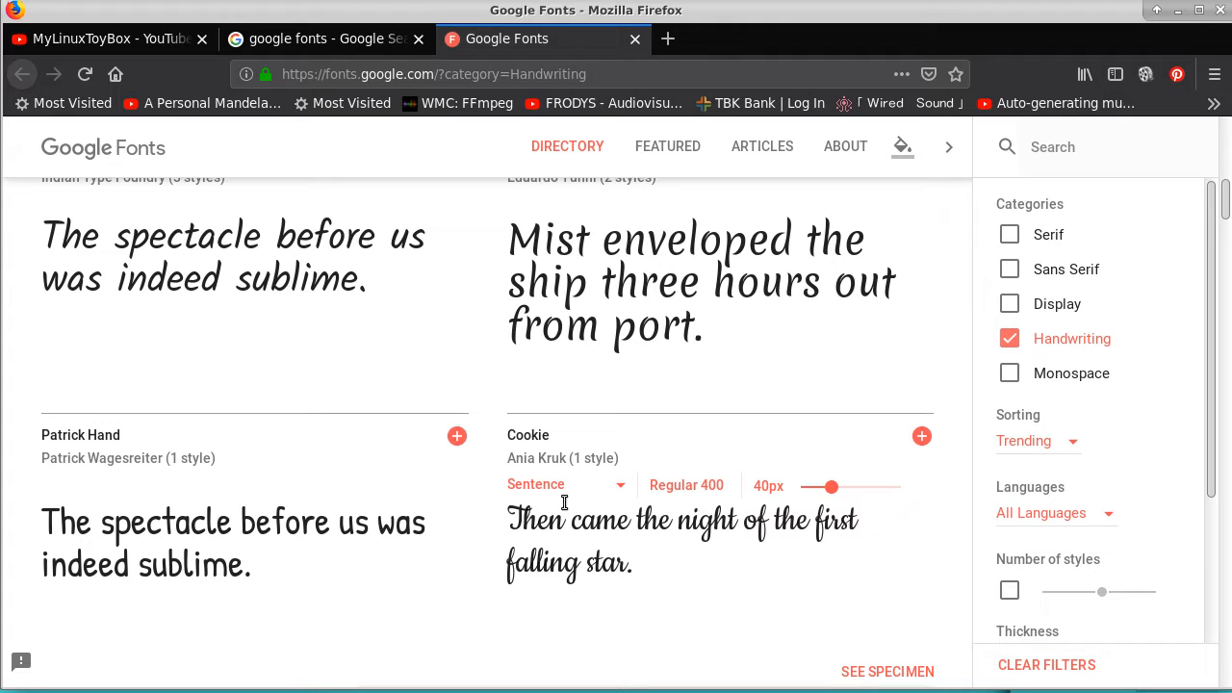
left_click(922, 437)
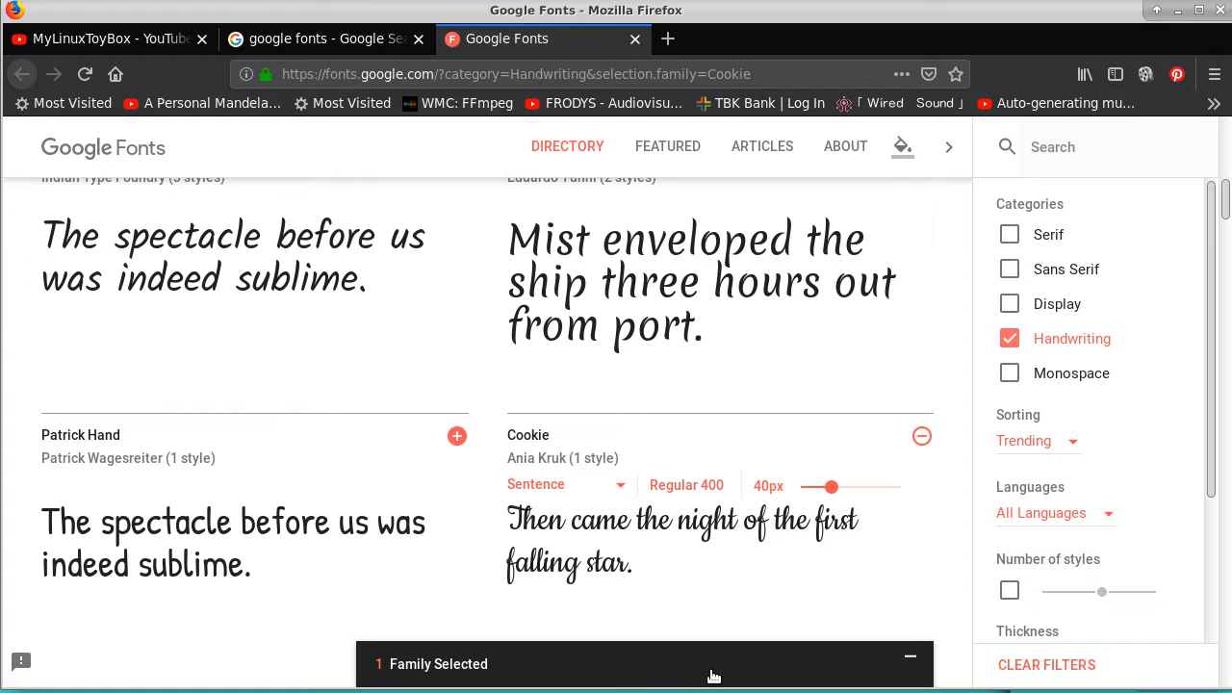
left_click(714, 677)
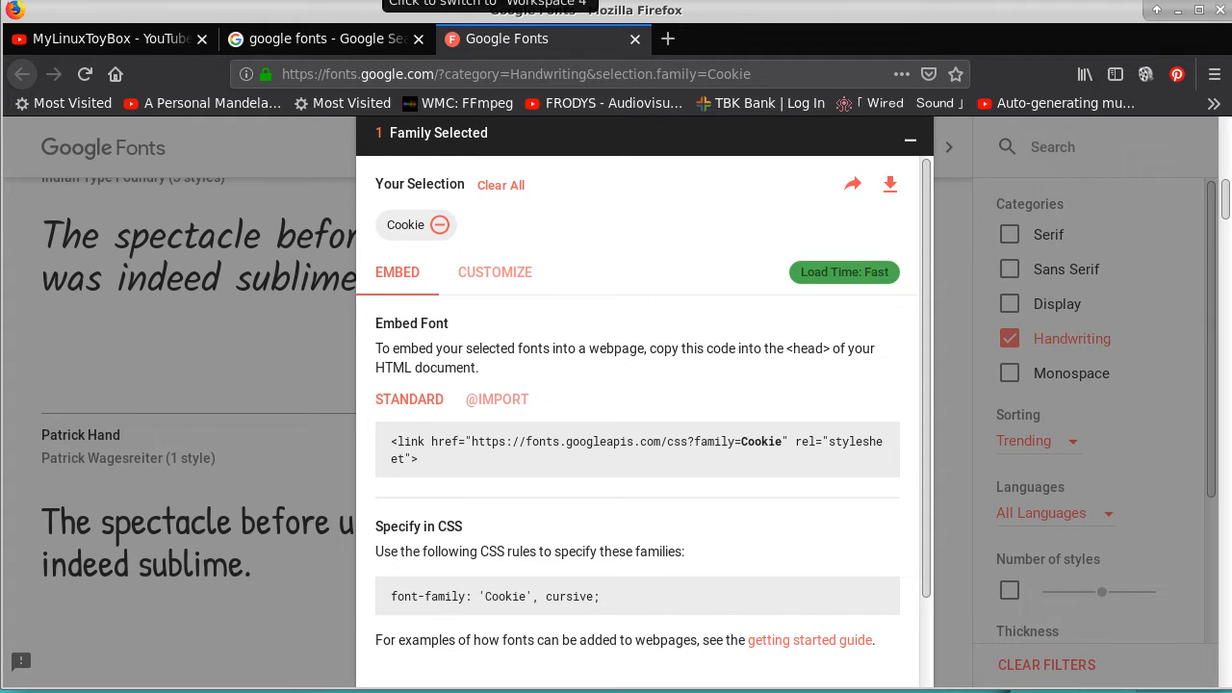
Switch to the terminal, create a directory named temp on the Desktop and change into it
left_click(379, 0)
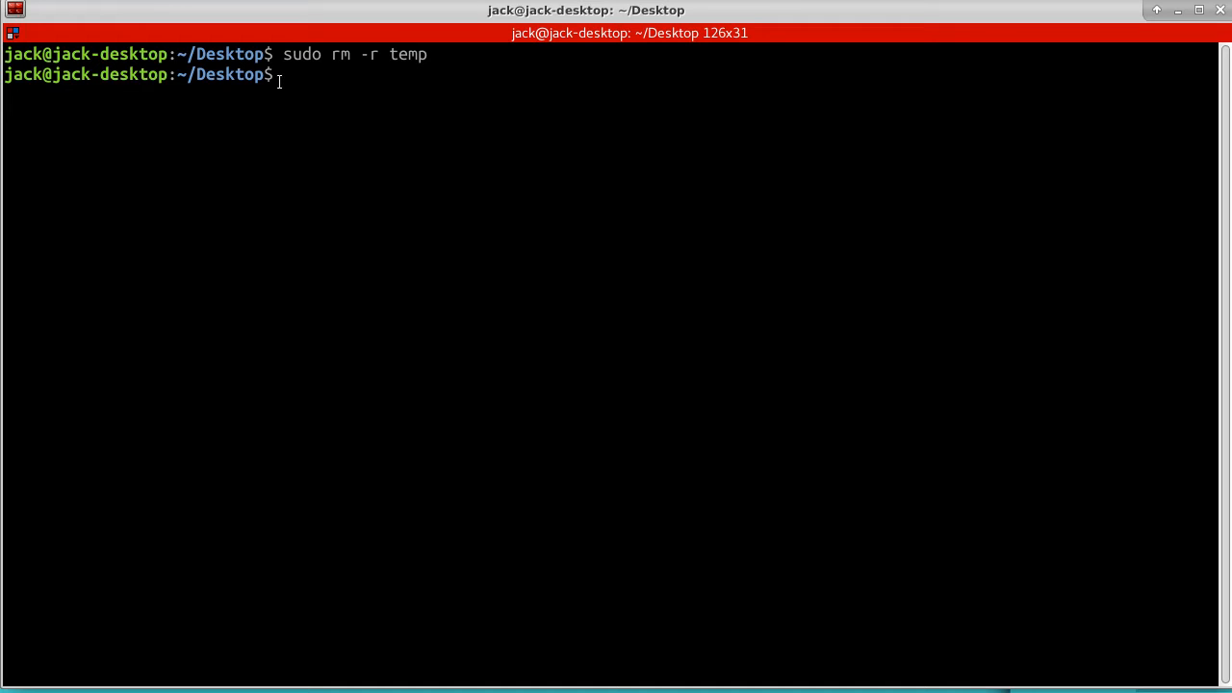
type("mkldir")
key("BackSpace")
key("BackSpace")
key("BackSpace")
key("BackSpace")
key("BackSpace")
key("BackSpace")
type("mkdir temp")
key("Return")
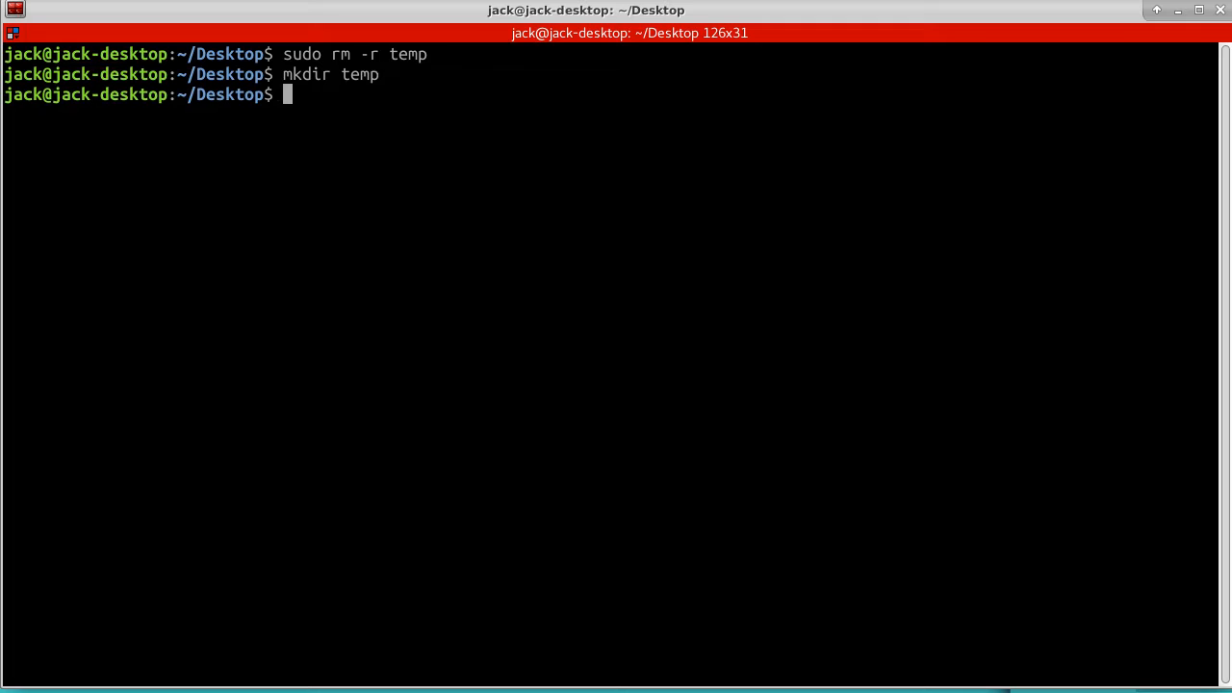
type("cd temp")
key("Return")
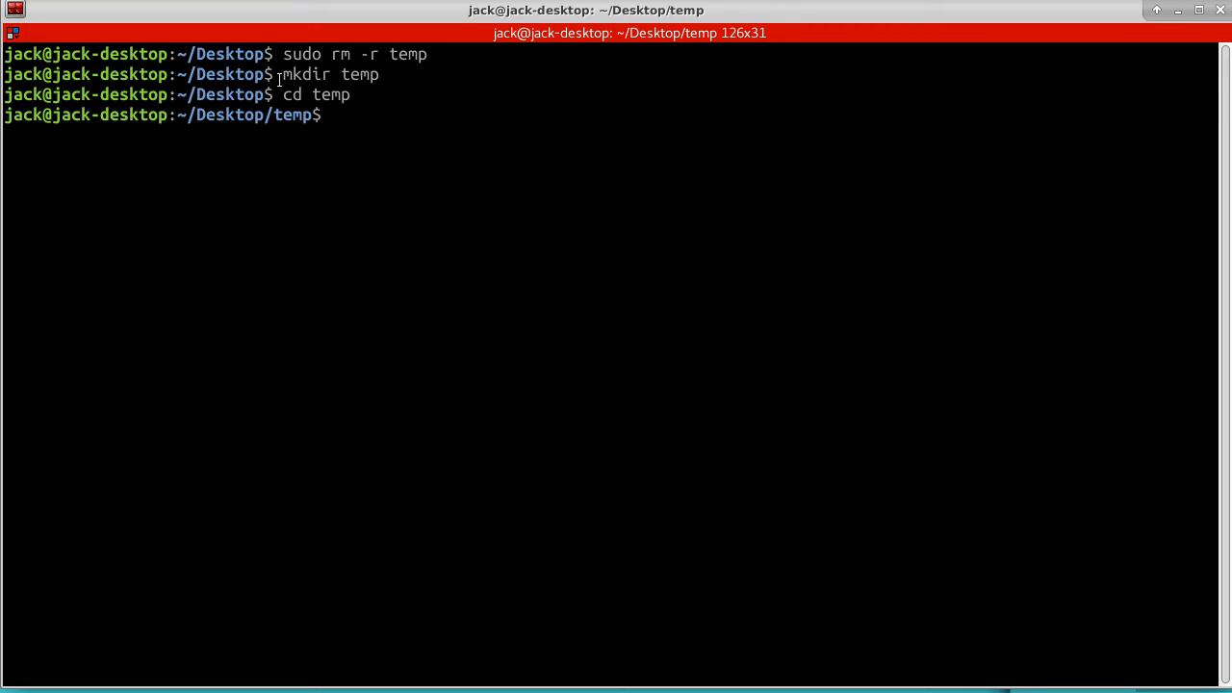
Return to Google Fonts in Firefox and download the Cookie selection as Cookie.zip into the Desktop's temp folder
left_click(229, 0)
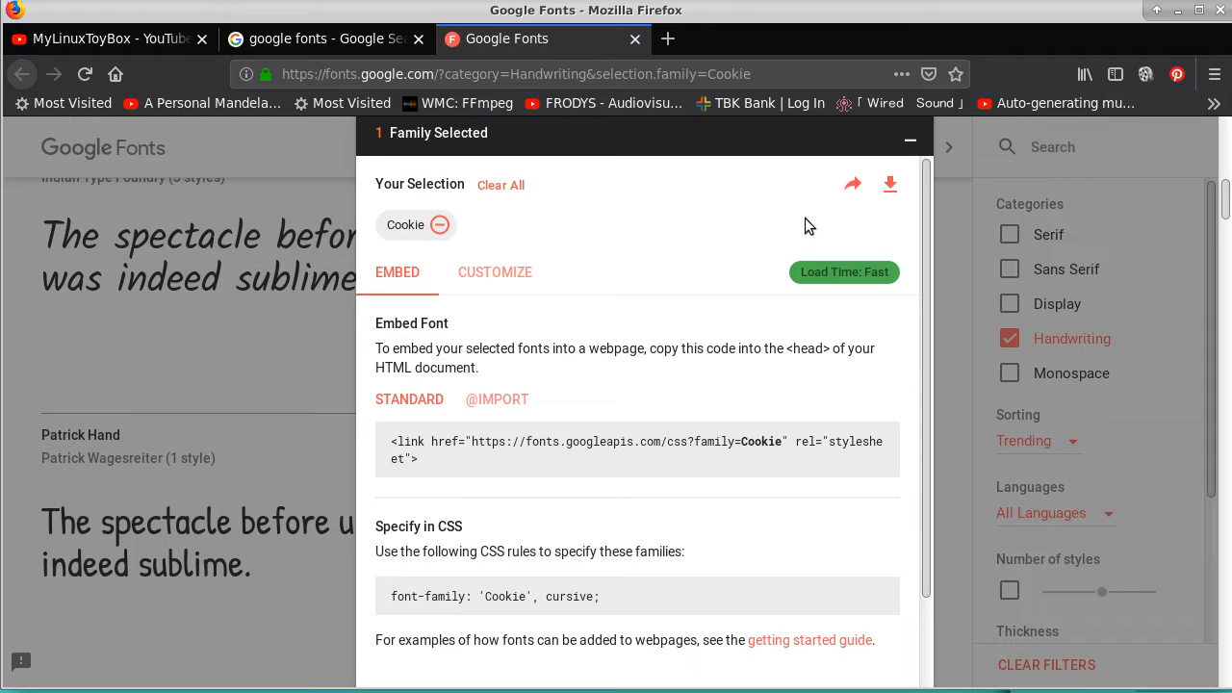
left_click(890, 186)
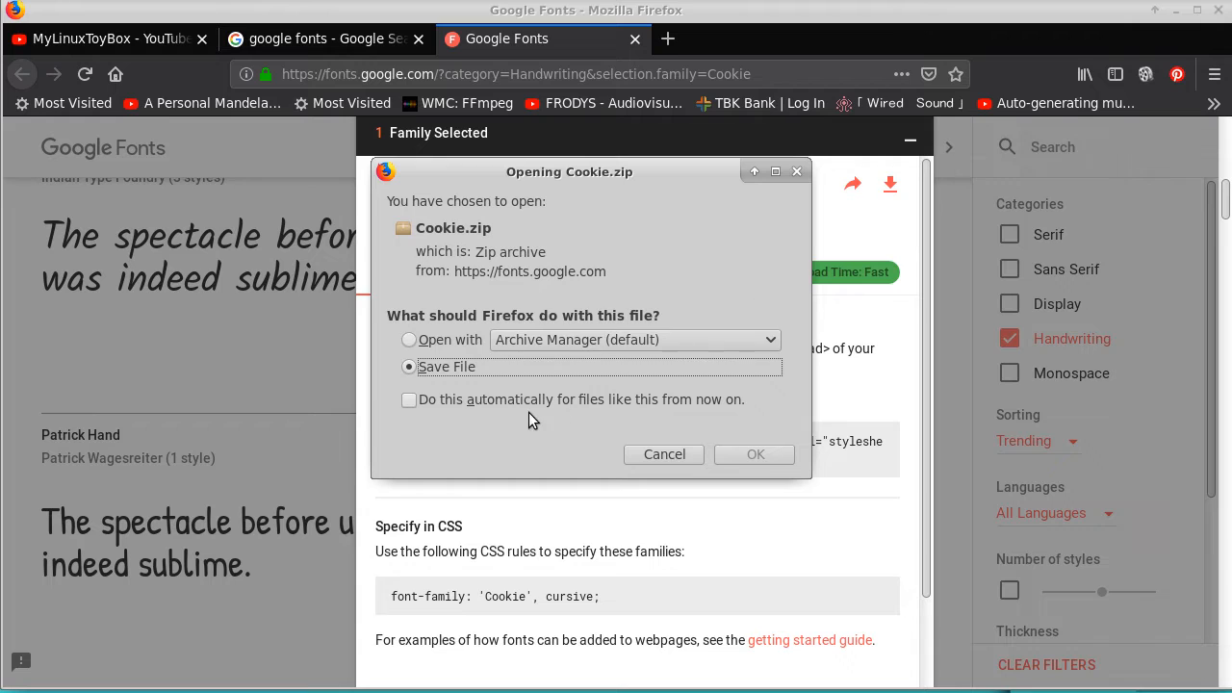
left_click(759, 453)
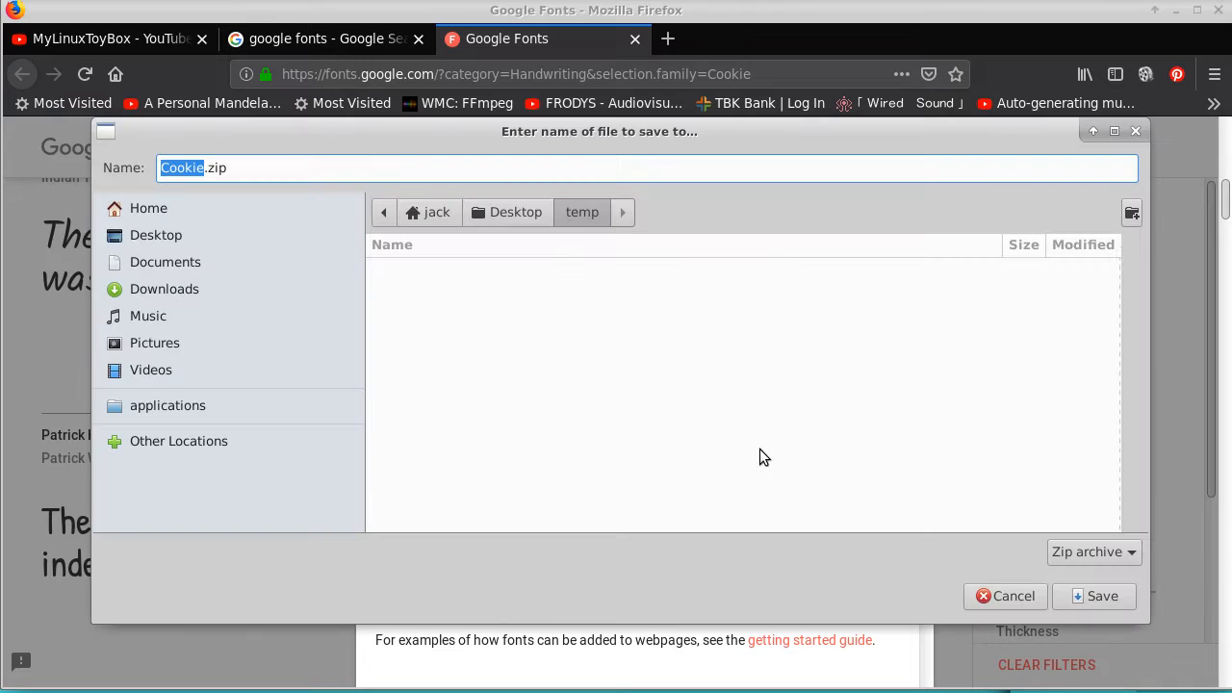
left_click(1100, 597)
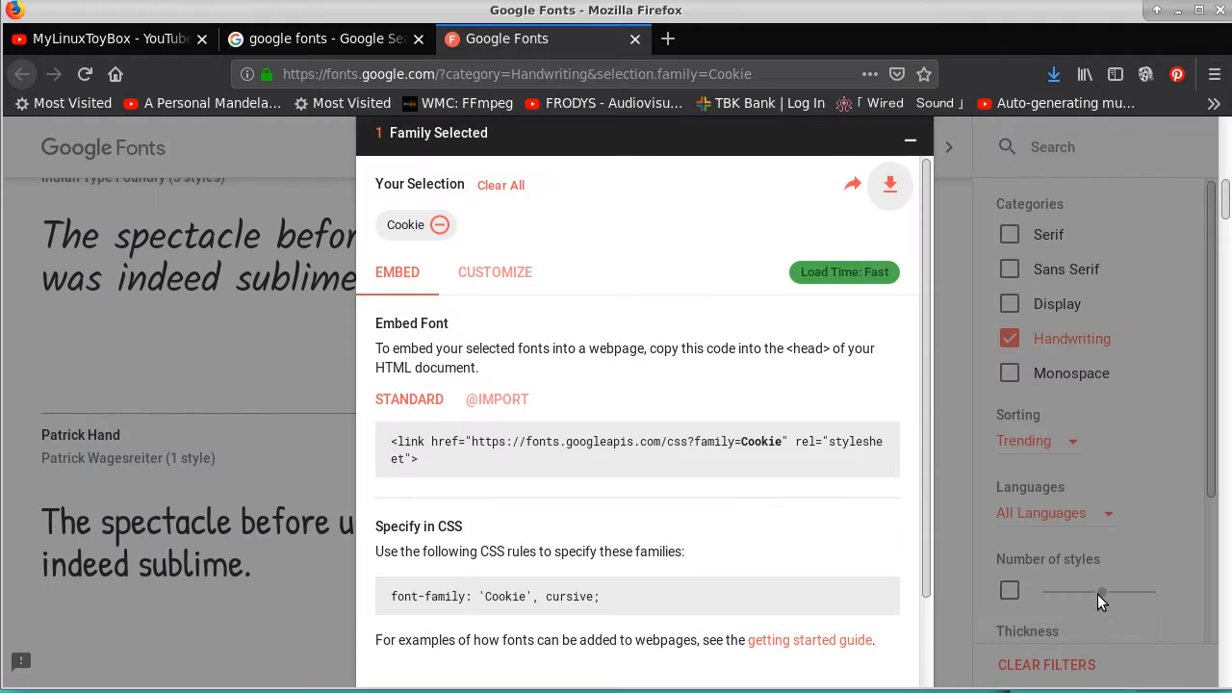
Add Patrick Hand to the font selection and download both families as fonts.zip into the temp folder
left_click(75, 452)
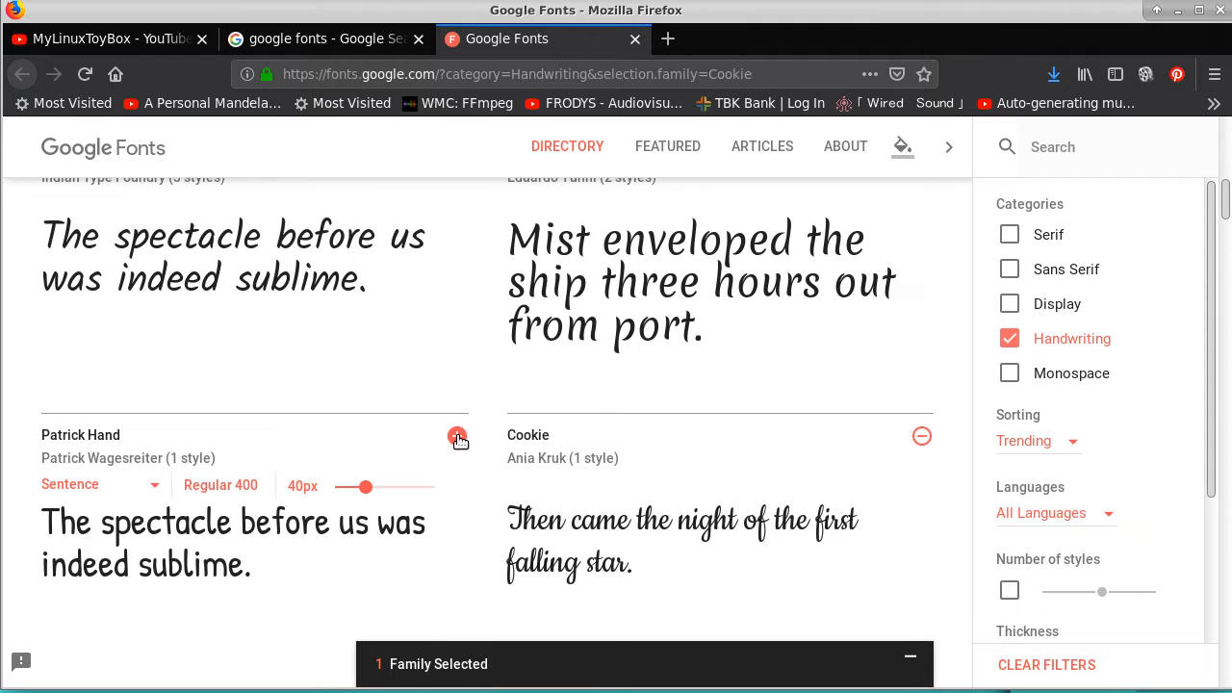
left_click(458, 439)
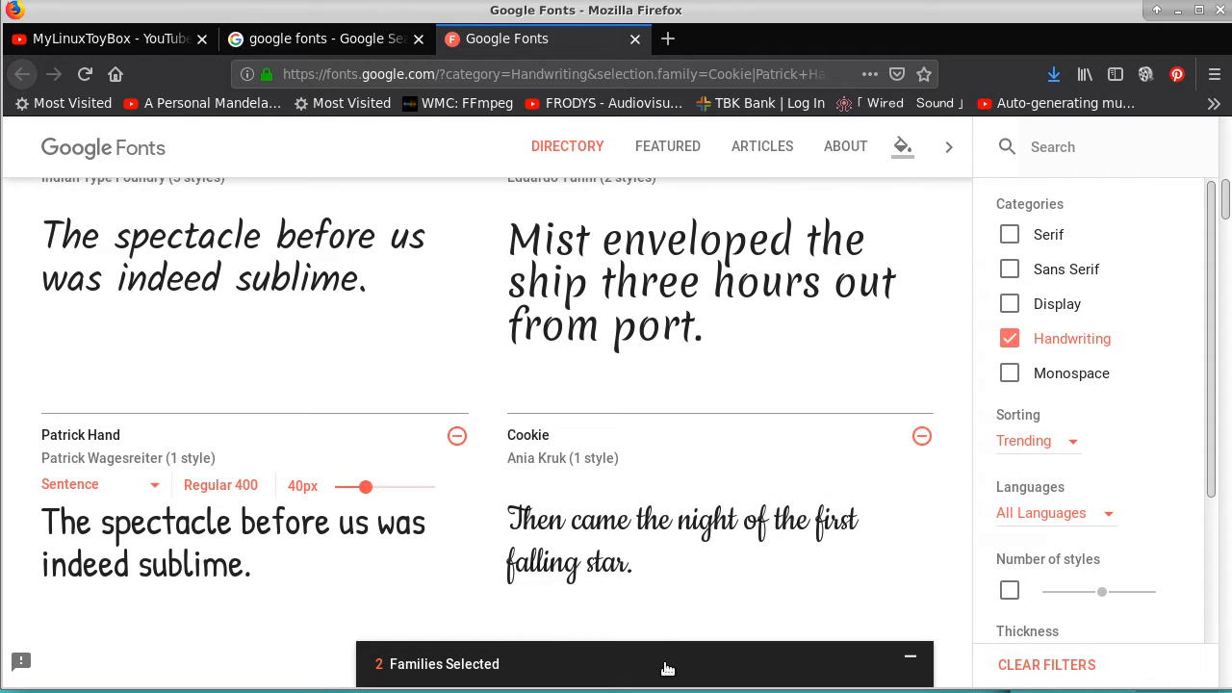
left_click(667, 664)
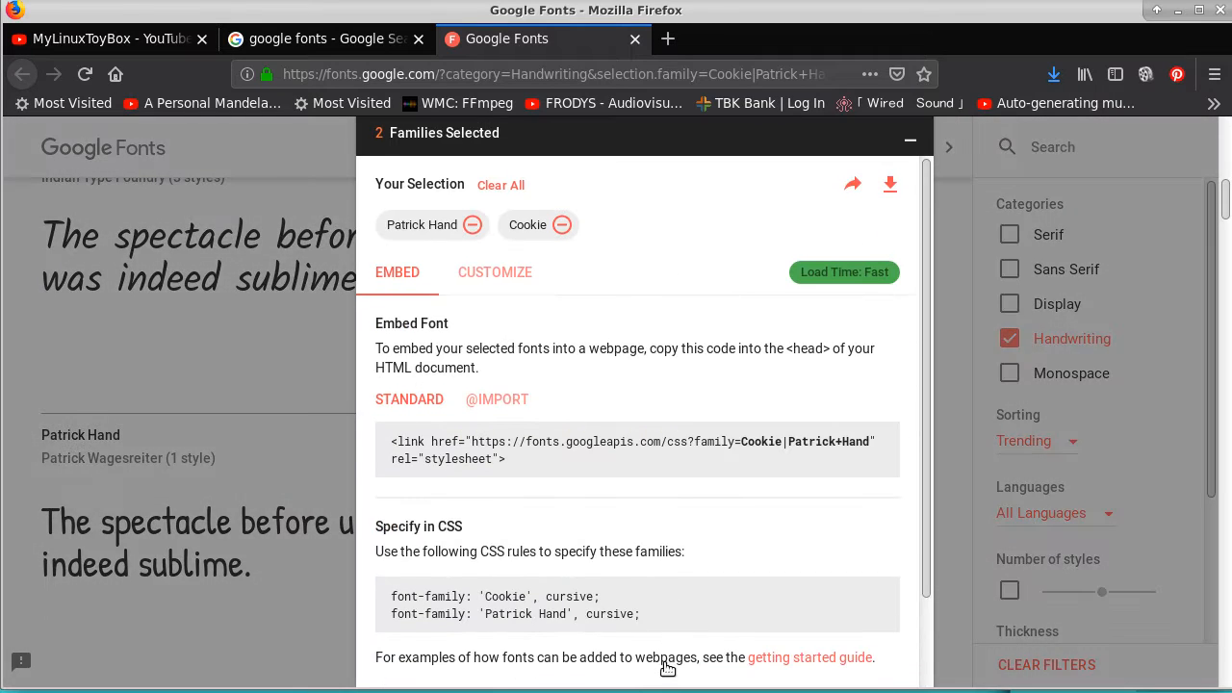
left_click(893, 186)
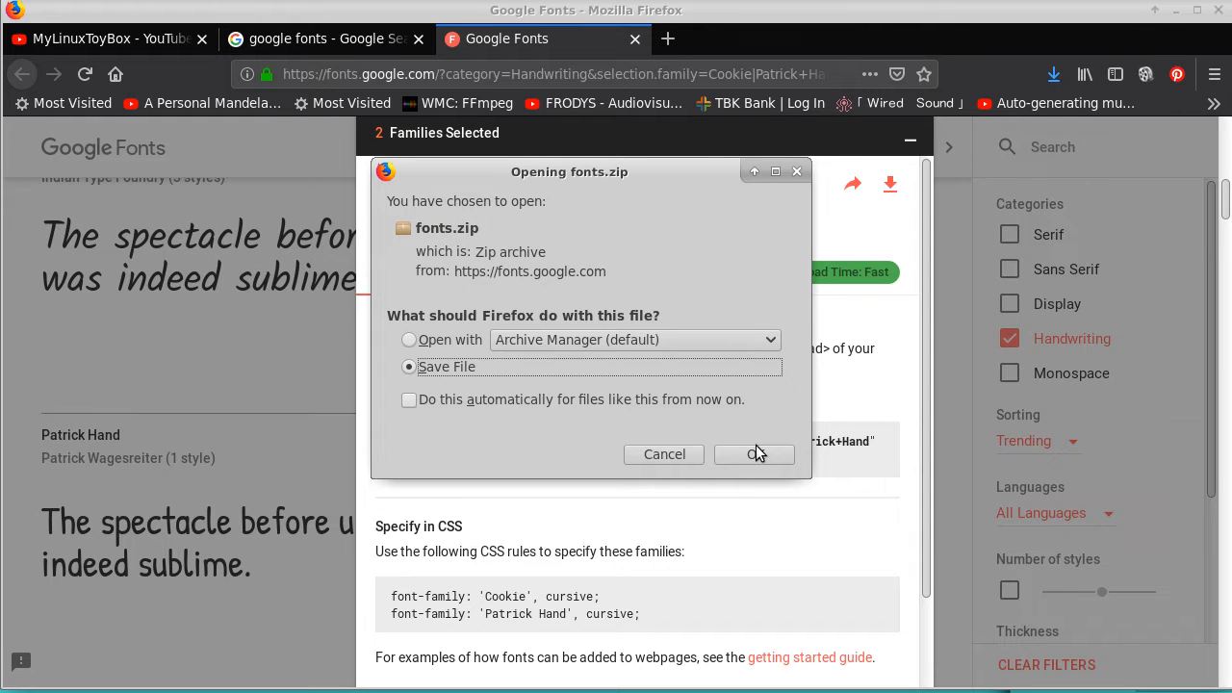
left_click(756, 453)
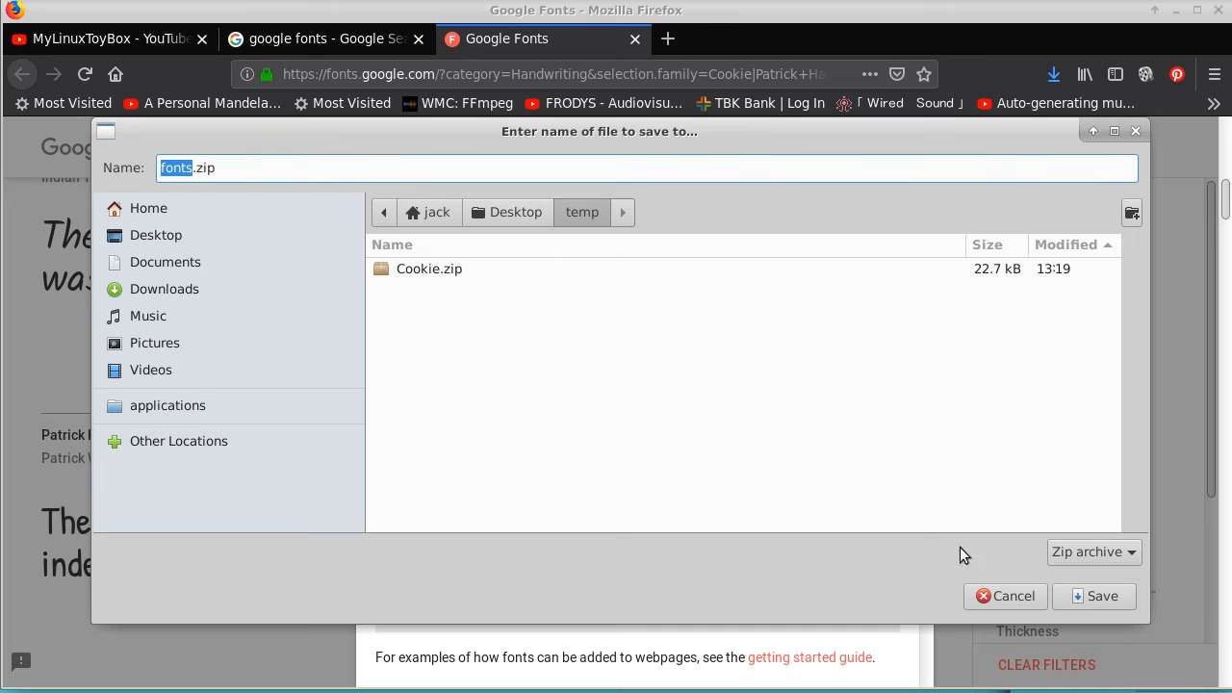
left_click(1098, 596)
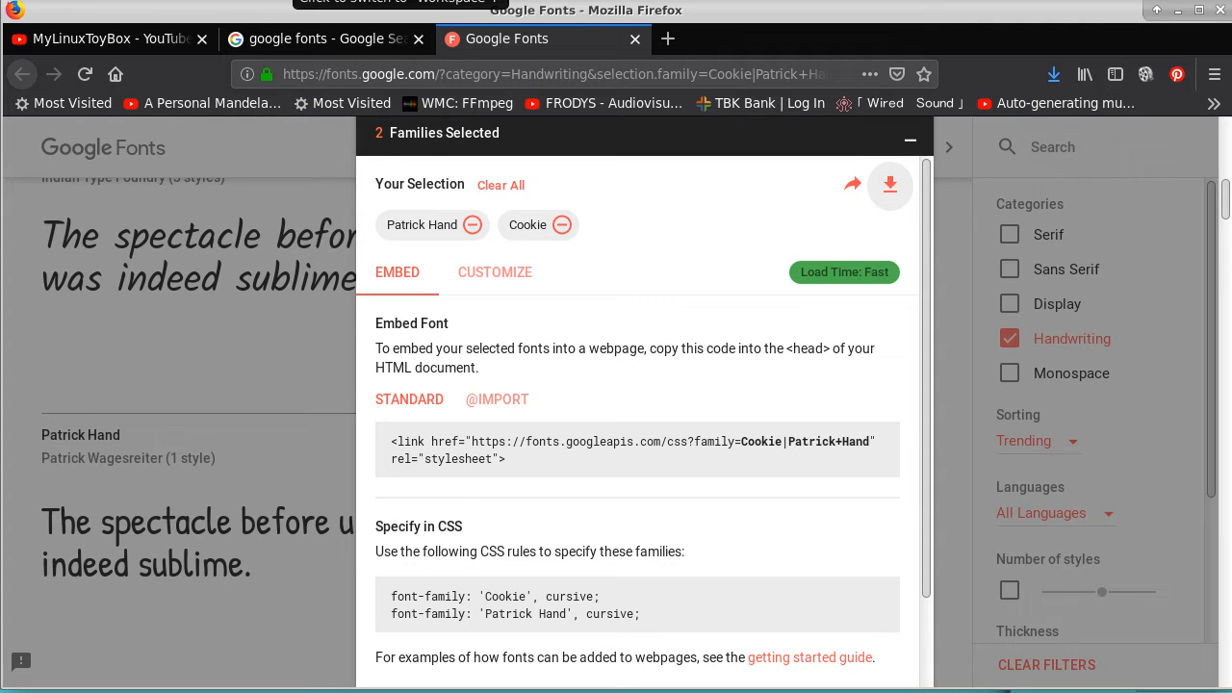
Switch to the terminal, list the temp directory's contents and extract fonts.zip with unzip
left_click(400, 0)
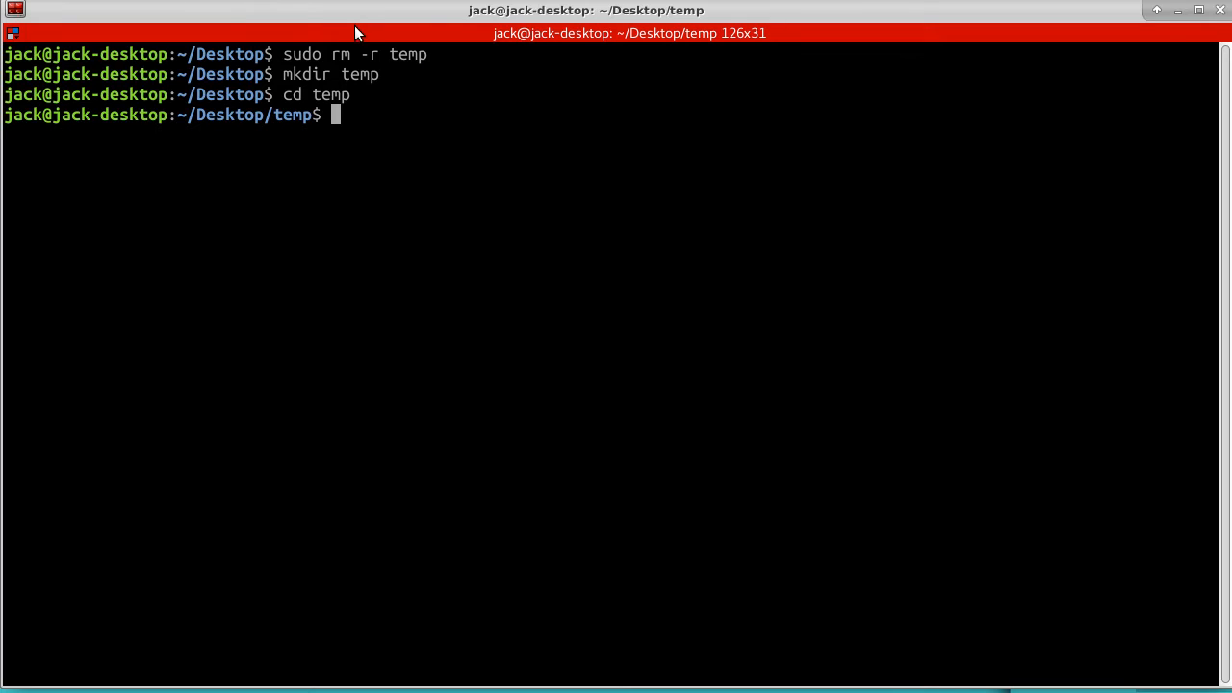
type("ls")
key("Return")
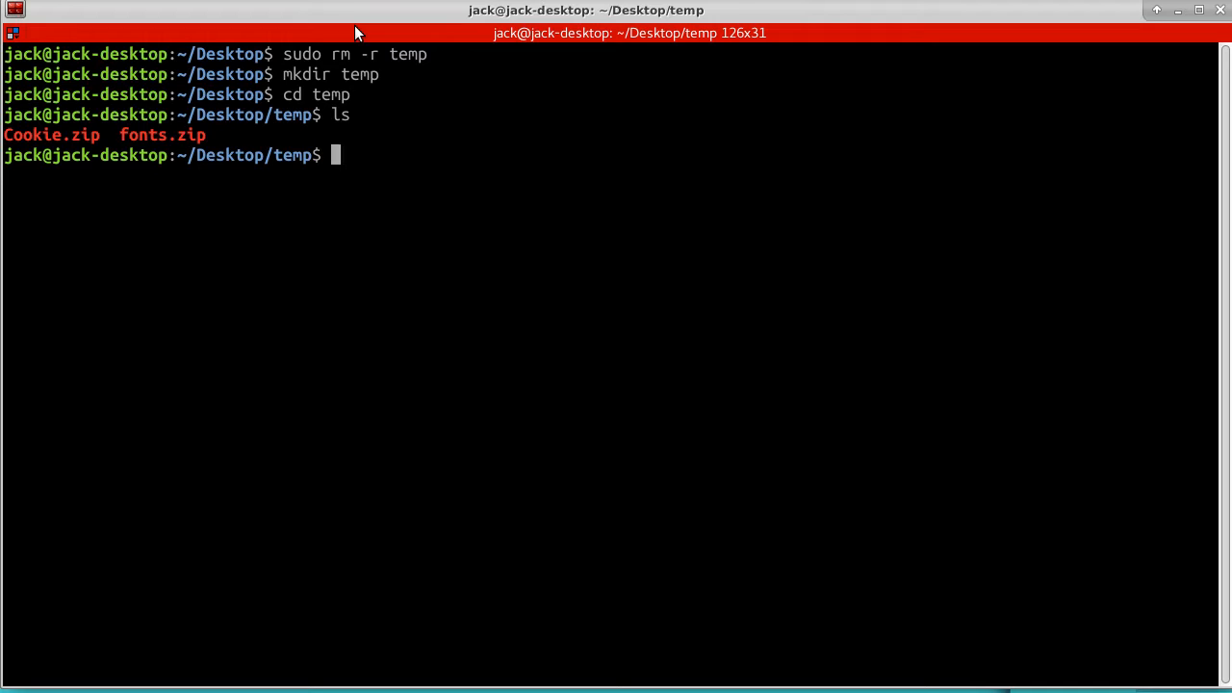
type("unzip fo")
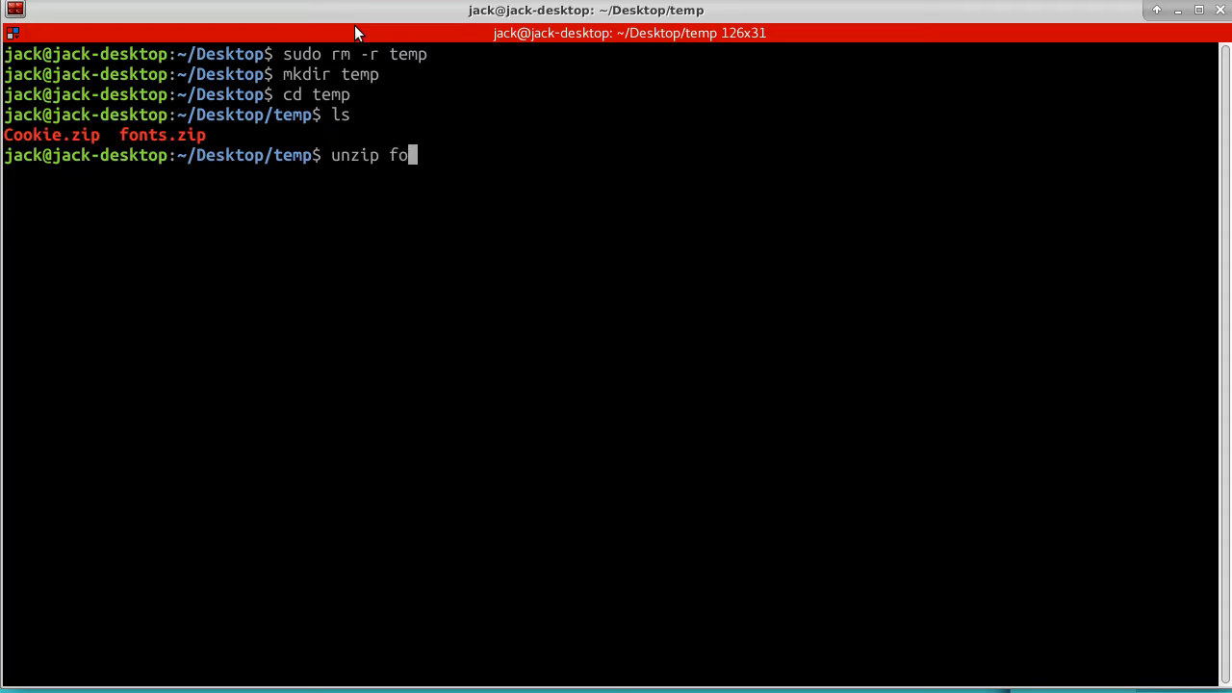
type("nts.zip")
key("Return")
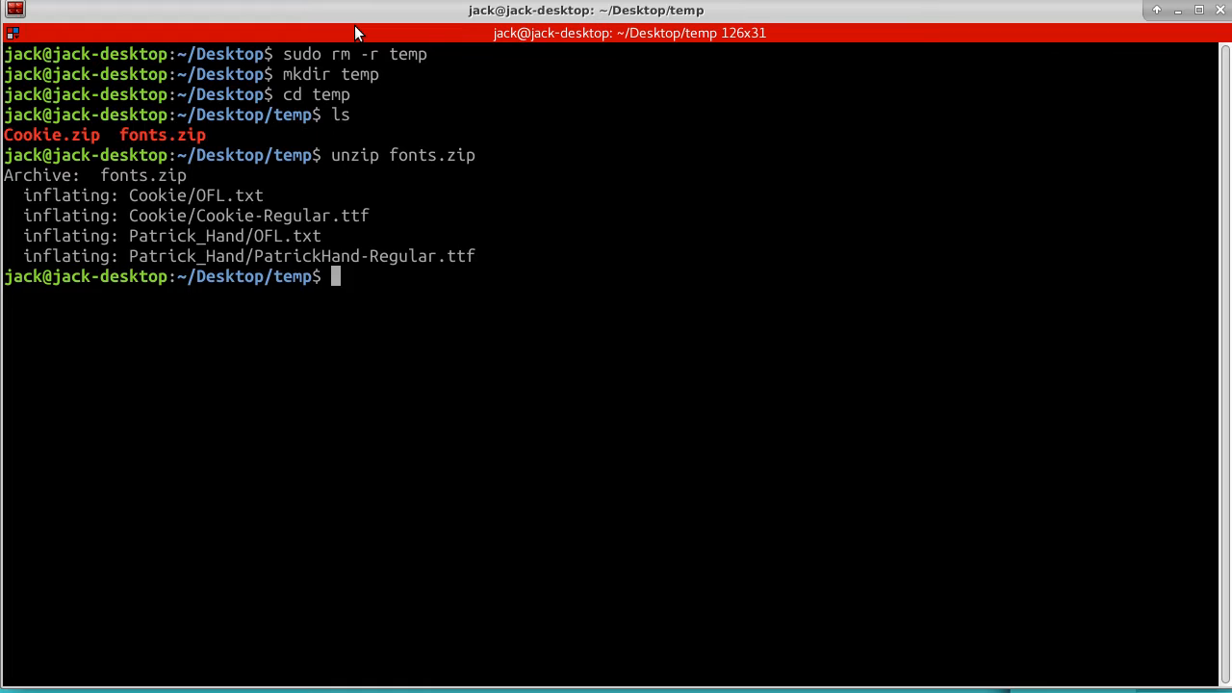
List the temp directory again with ls and launch the Thunar file manager from the terminal
key("Up")
key("Up")
key("Return")
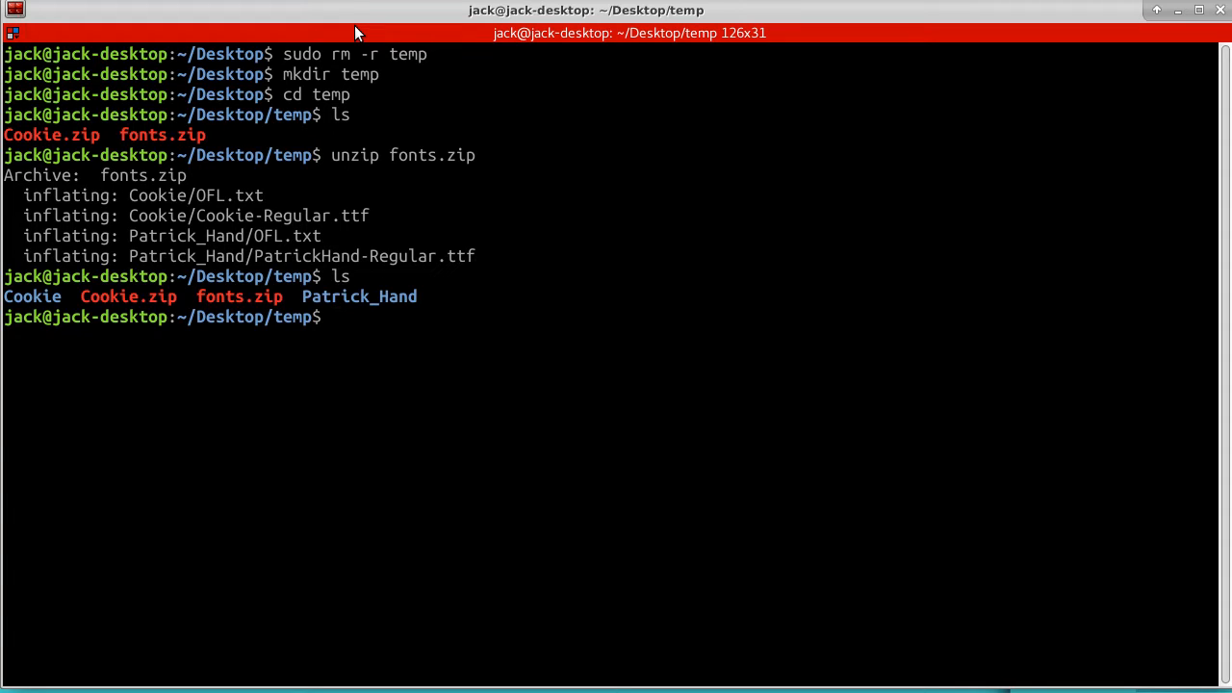
type("thunar")
key("Return")
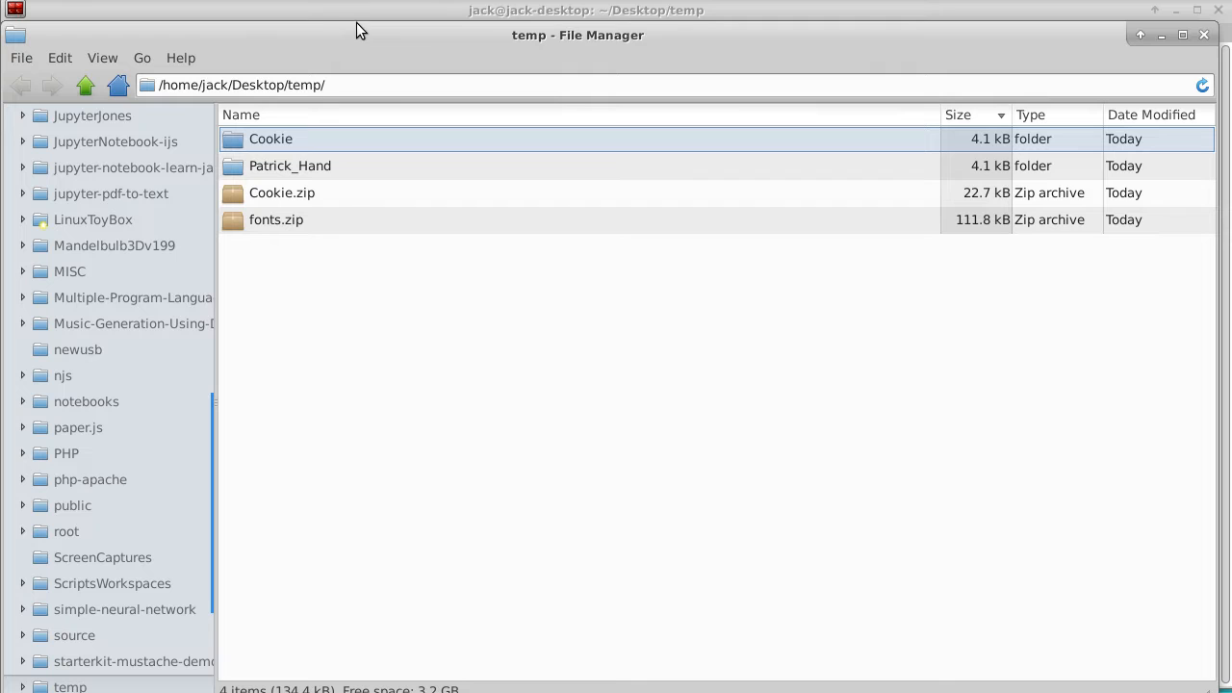
Copy Cookie-Regular.ttf from the Cookie folder and paste it into the parent temp folder
left_click(236, 140)
right_click(236, 146)
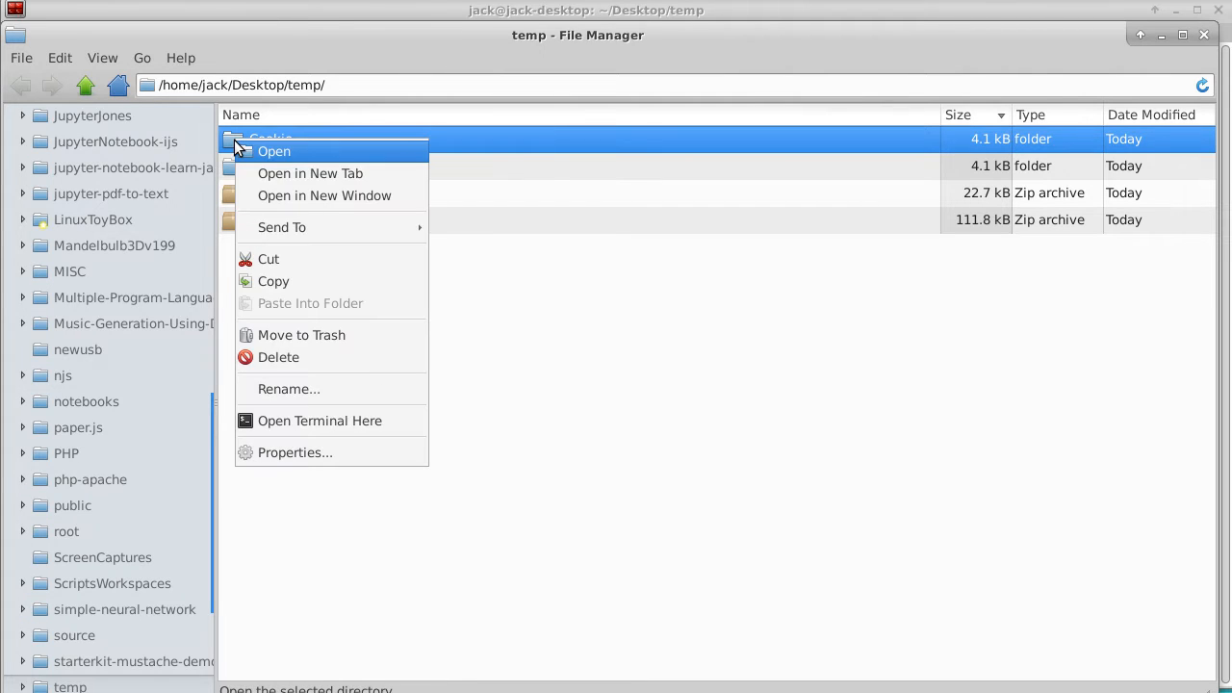
left_click(254, 151)
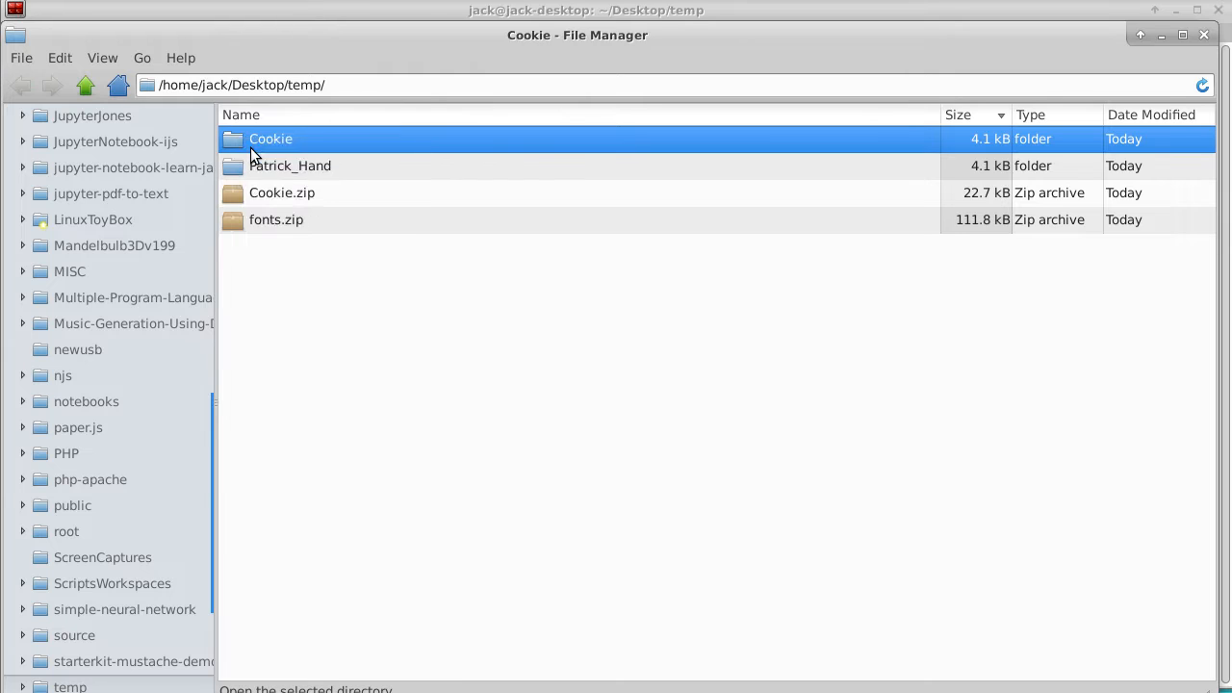
left_click(284, 170)
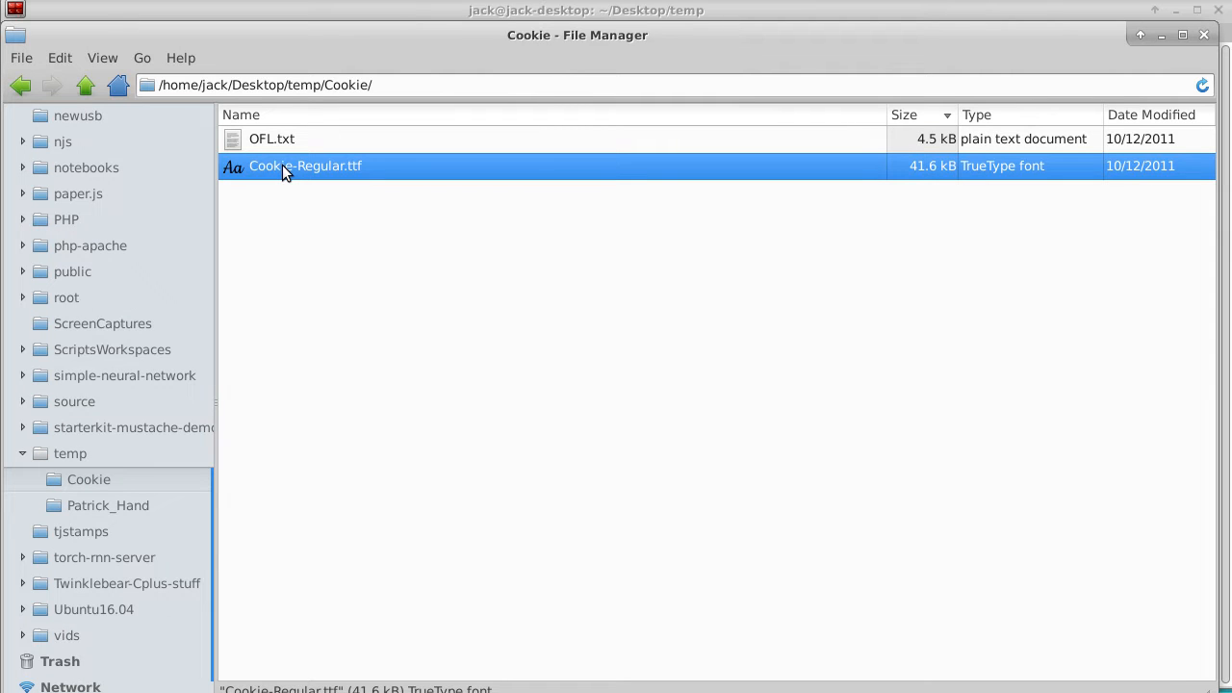
left_click(89, 88)
left_click(398, 337)
right_click(400, 343)
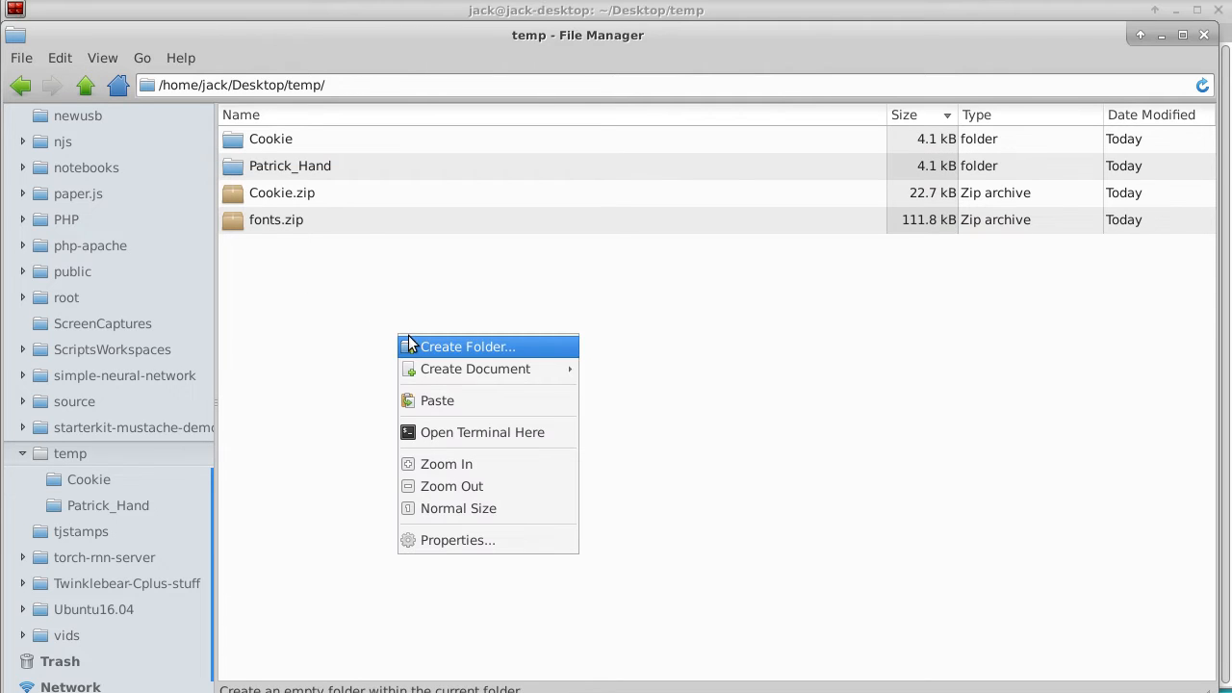
left_click(458, 400)
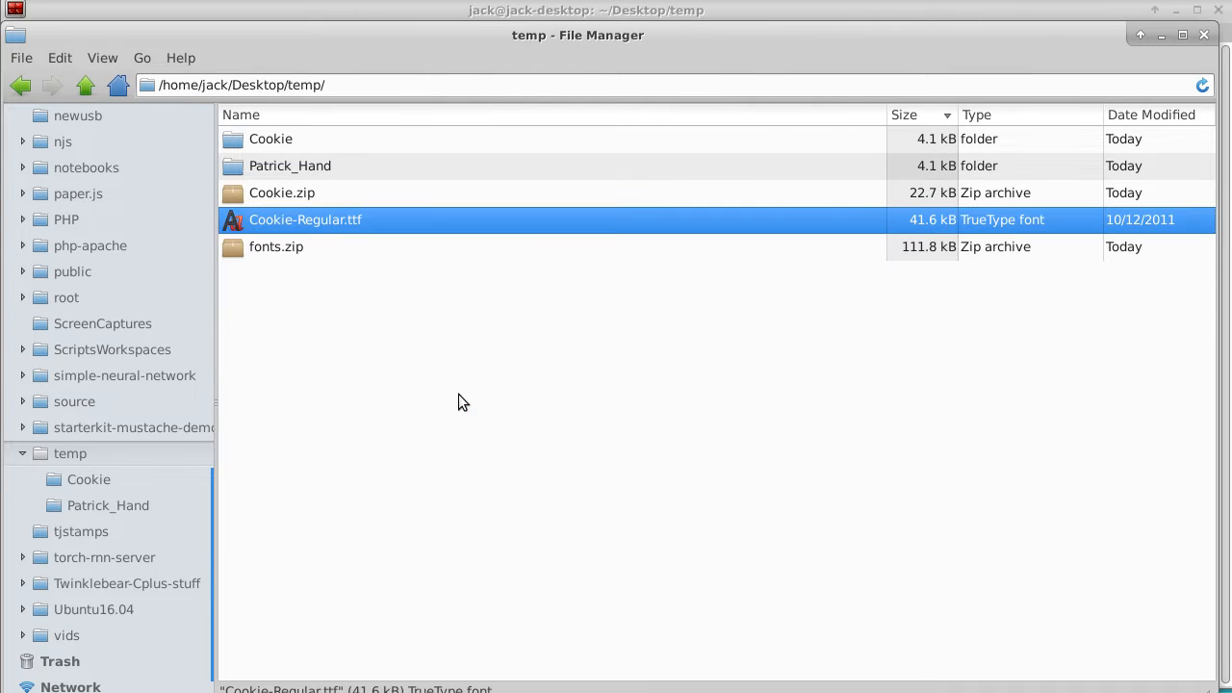
Copy PatrickHand-Regular.ttf from the Patrick_Hand folder and paste it into the parent temp folder
double_click(268, 167)
left_click(268, 170)
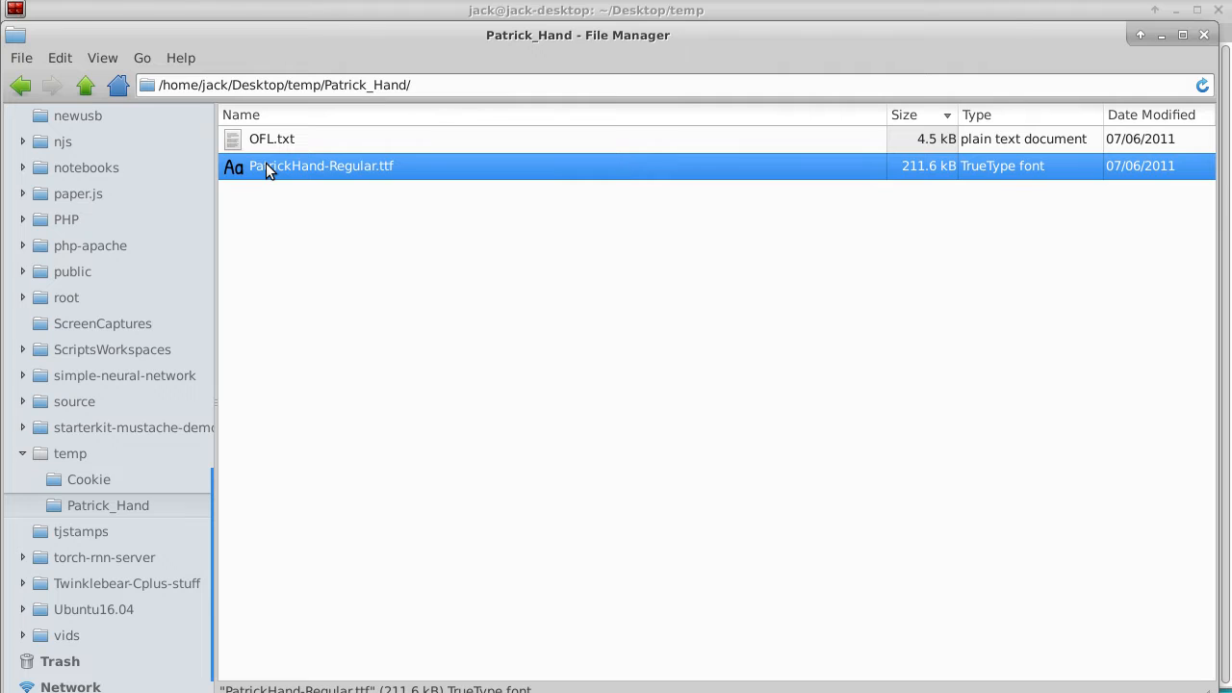
left_click(85, 82)
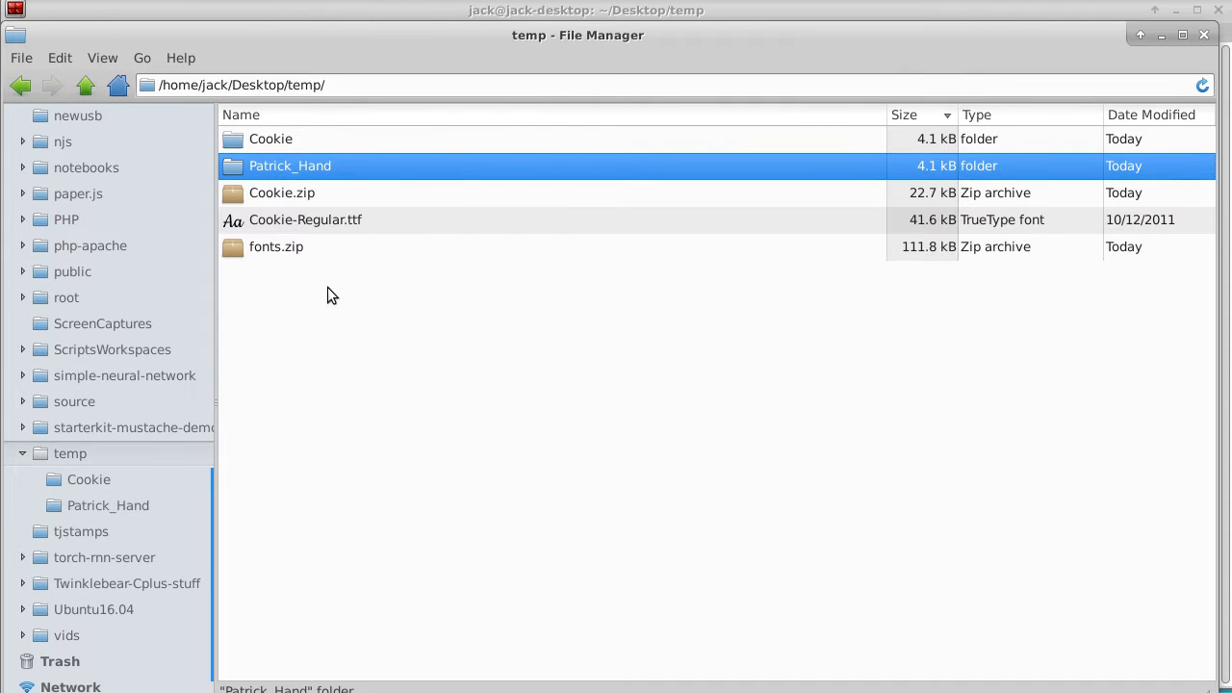
right_click(328, 287)
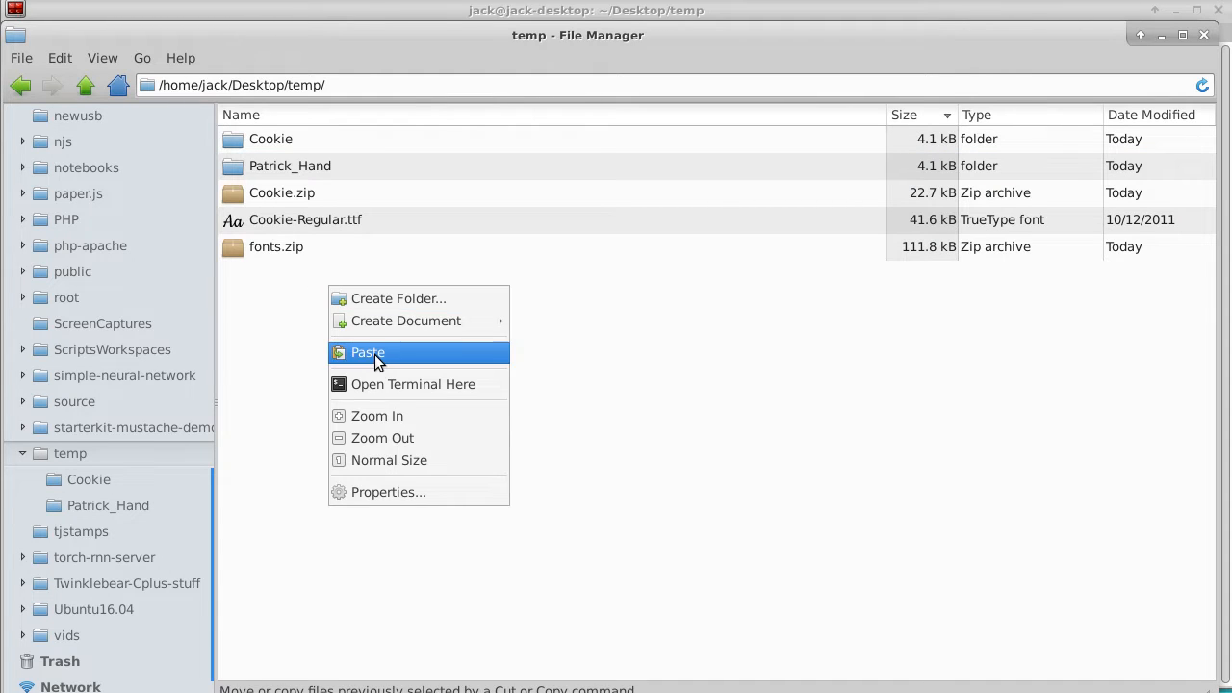
left_click(375, 352)
left_click(359, 219)
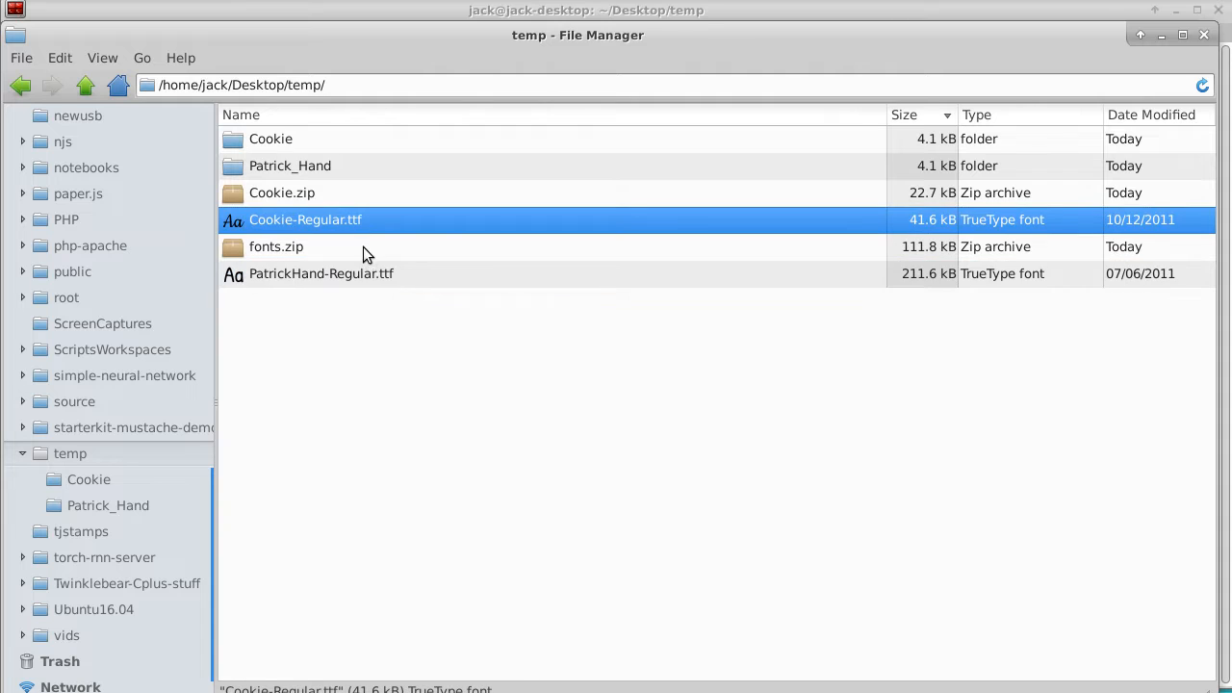
left_click(365, 278)
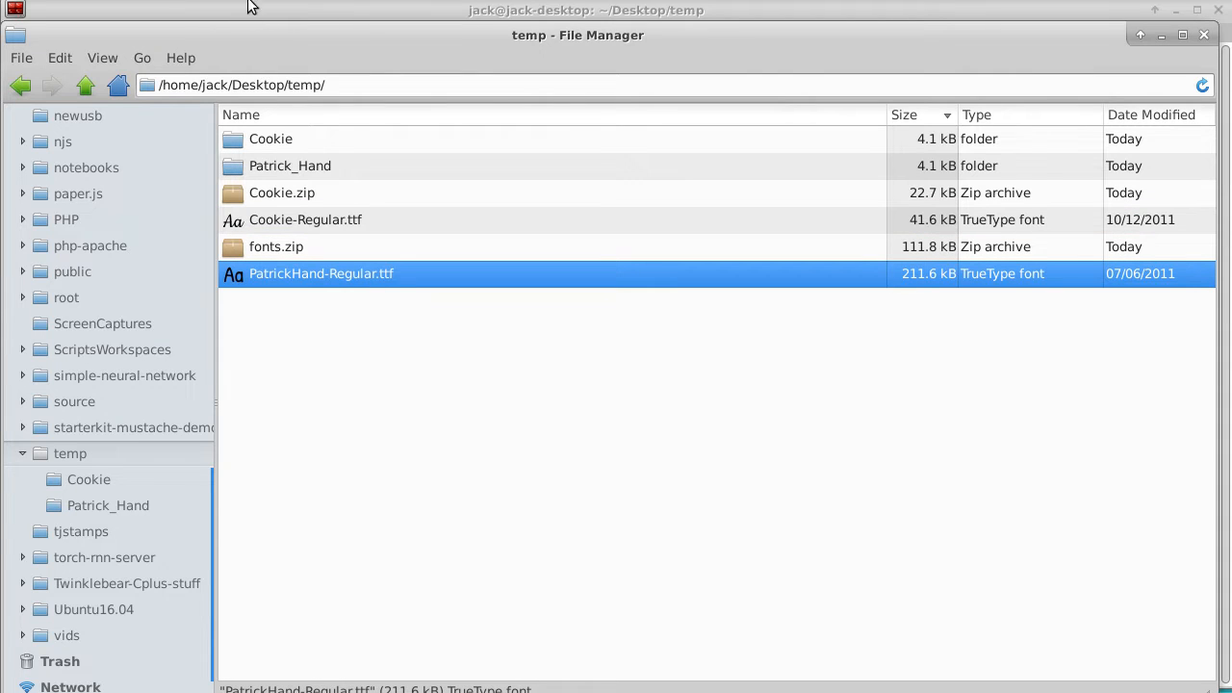
Minimize the file manager and list the temp directory's contents with ls in the terminal
left_click(1161, 34)
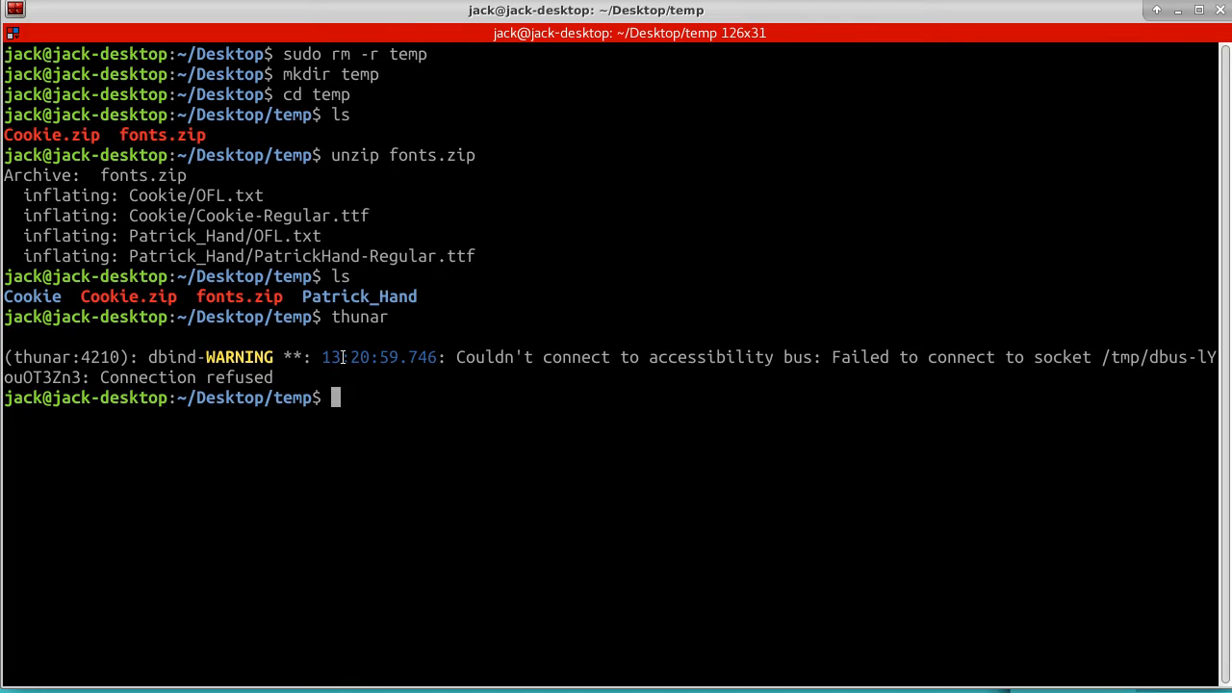
type("ls")
key("Return")
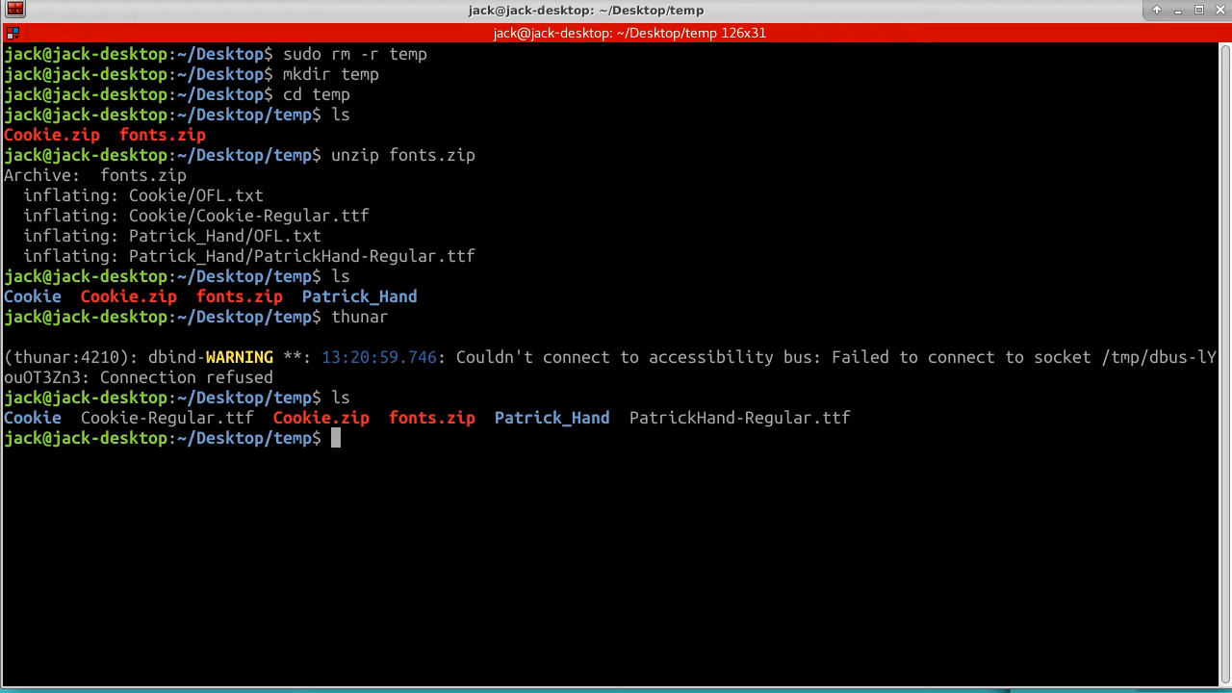
List the contents of the system font directory /usr/share/fonts/ttf with ls
type("ls /usr/share")
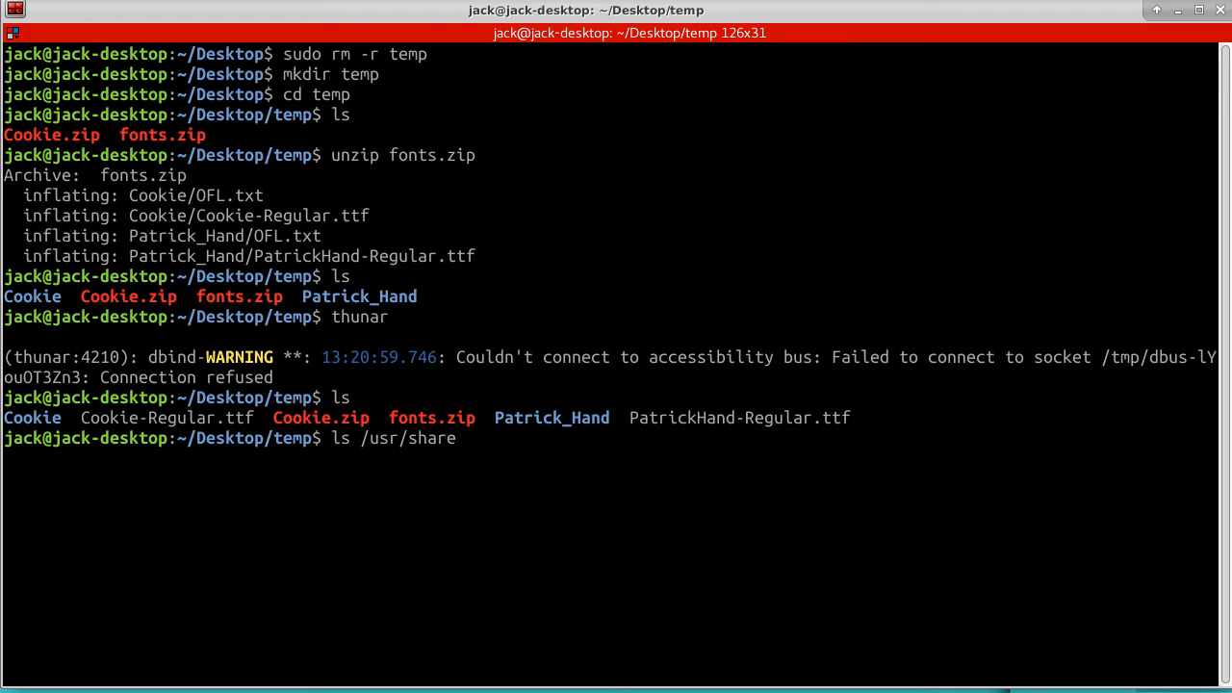
type("/fonts/ttf")
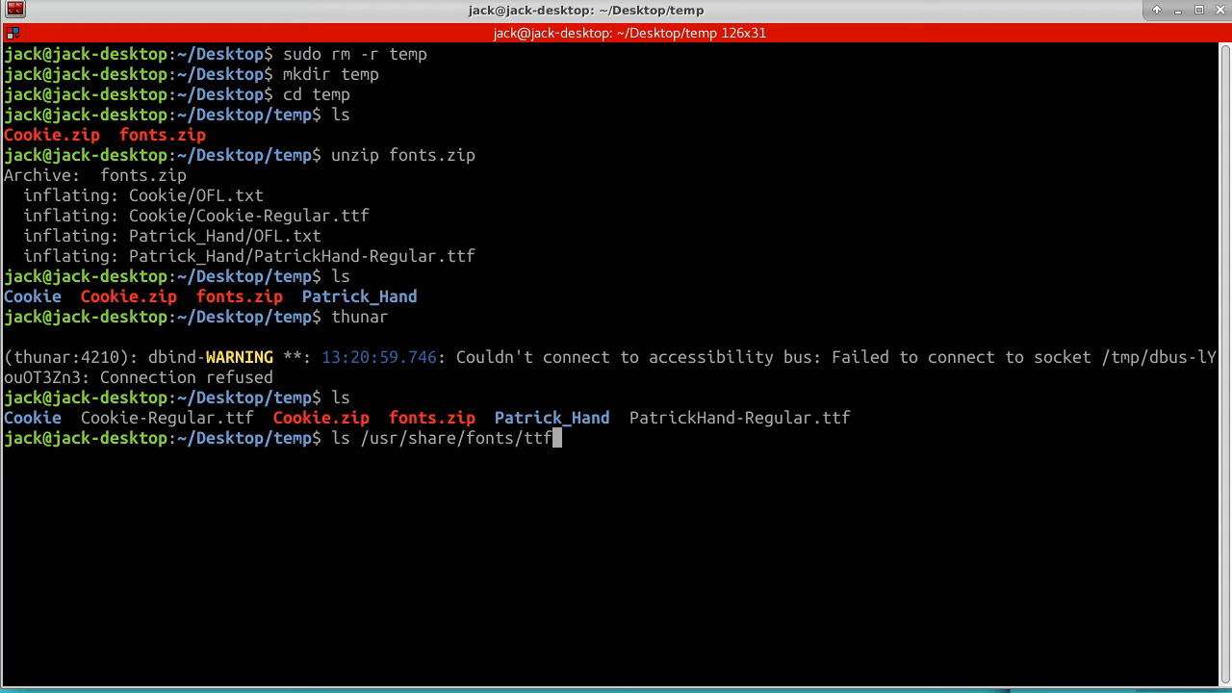
key("Return")
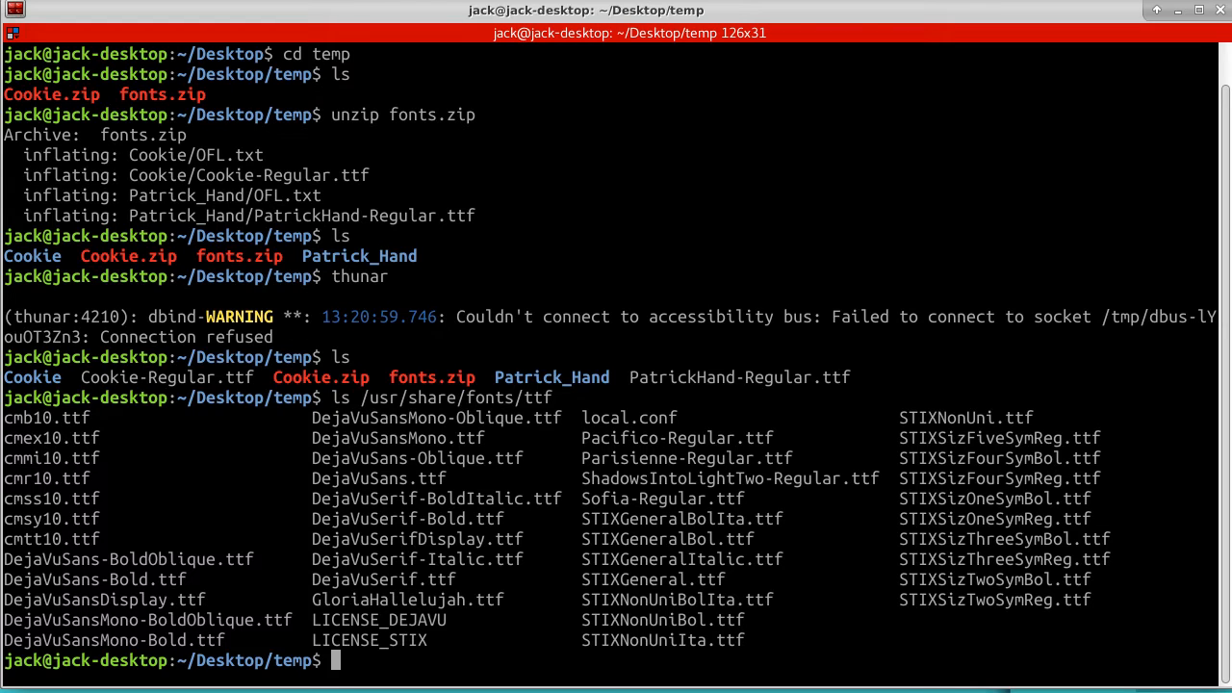
Copy all TTF files from the temp directory into the system fonts by running sudo cp *.ttf /usr/share/fonts/ttf/
key("Up")
key("Left")
key("Left")
key("Left")
key("Left")
key("Left")
key("Left")
key("Left")
key("Left")
key("Left")
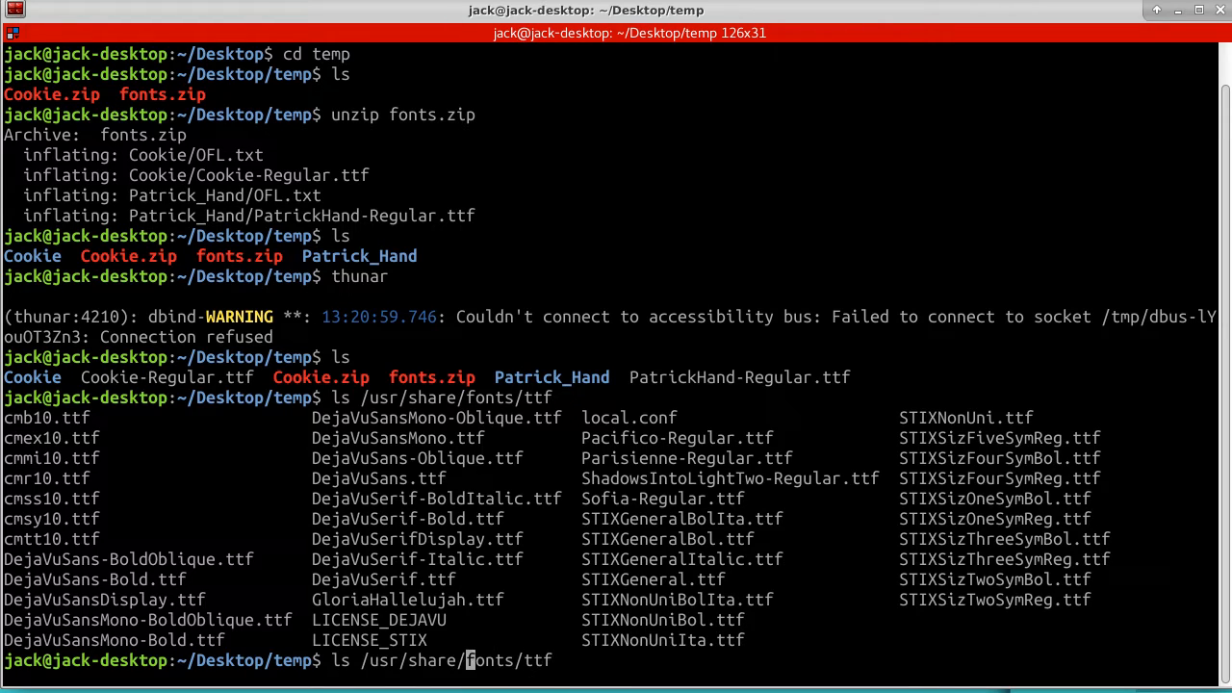
key("Left")
key("Left")
key("Left")
key("Left")
key("Left")
key("Left")
key("Left")
key("Left")
key("Left")
key("Left")
key("Left")
key("Left")
key("Left")
key("Left")
type("cp ")
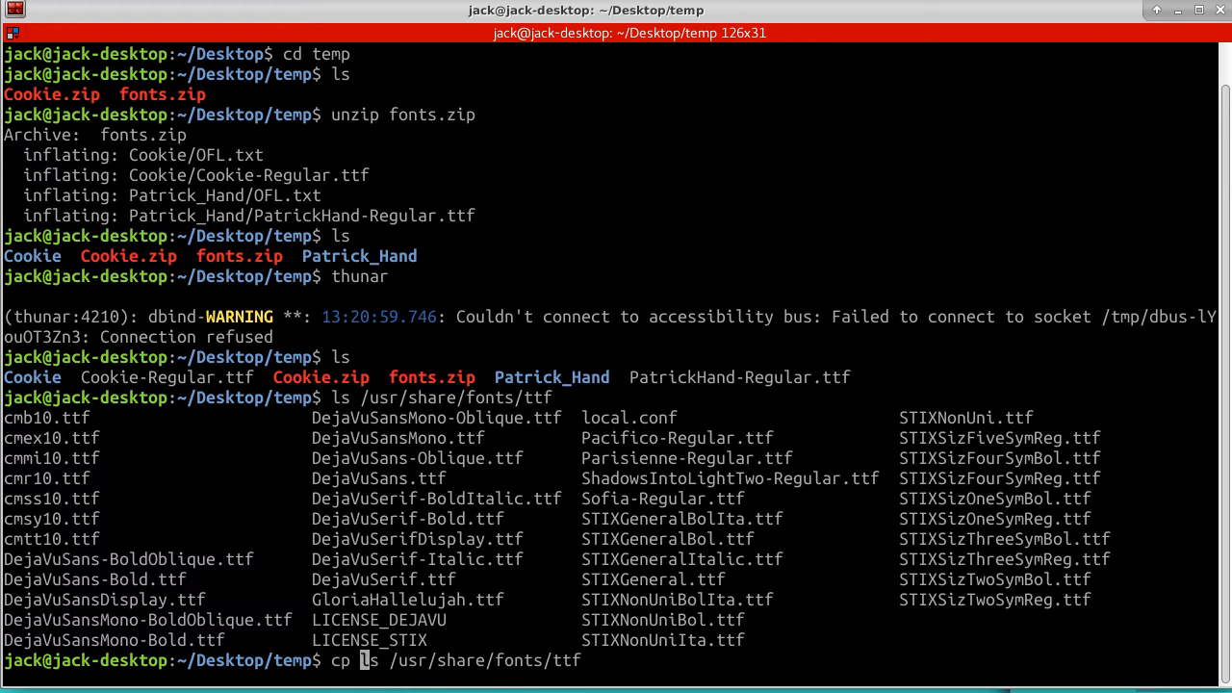
type("*.")
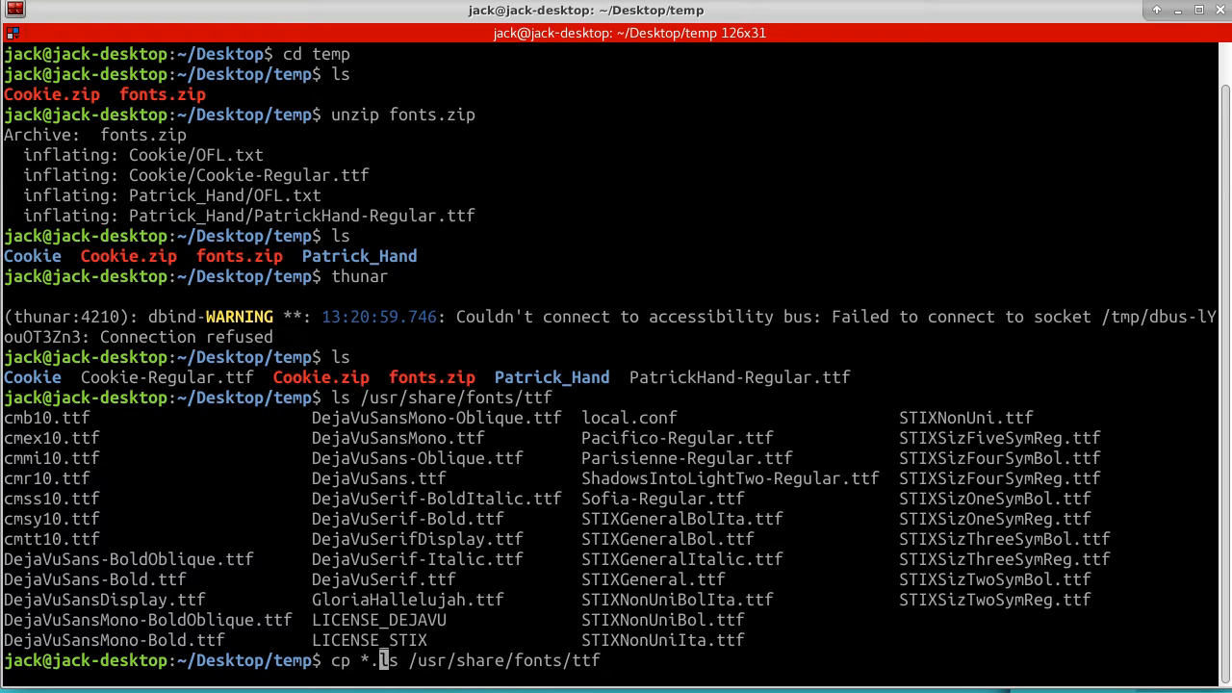
type("ttf")
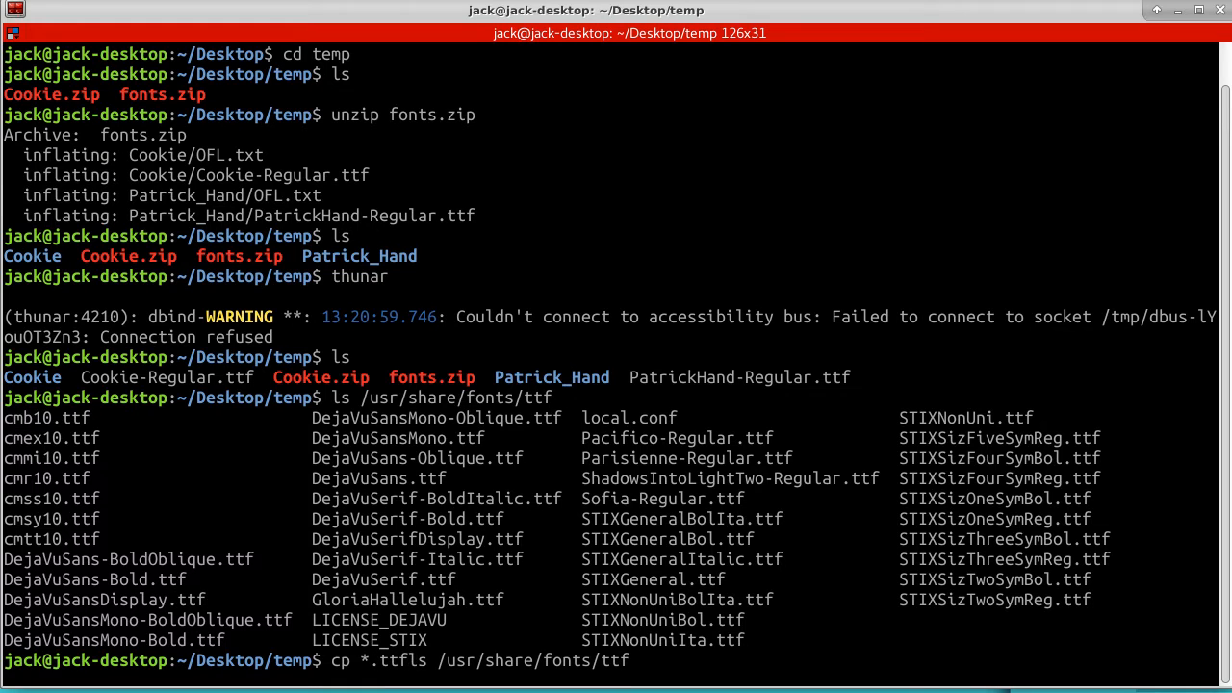
key("Delete")
key("Delete")
key("Left")
key("Left")
key("Left")
key("Left")
key("Left")
key("Left")
key("Left")
key("Left")
type("sudo")
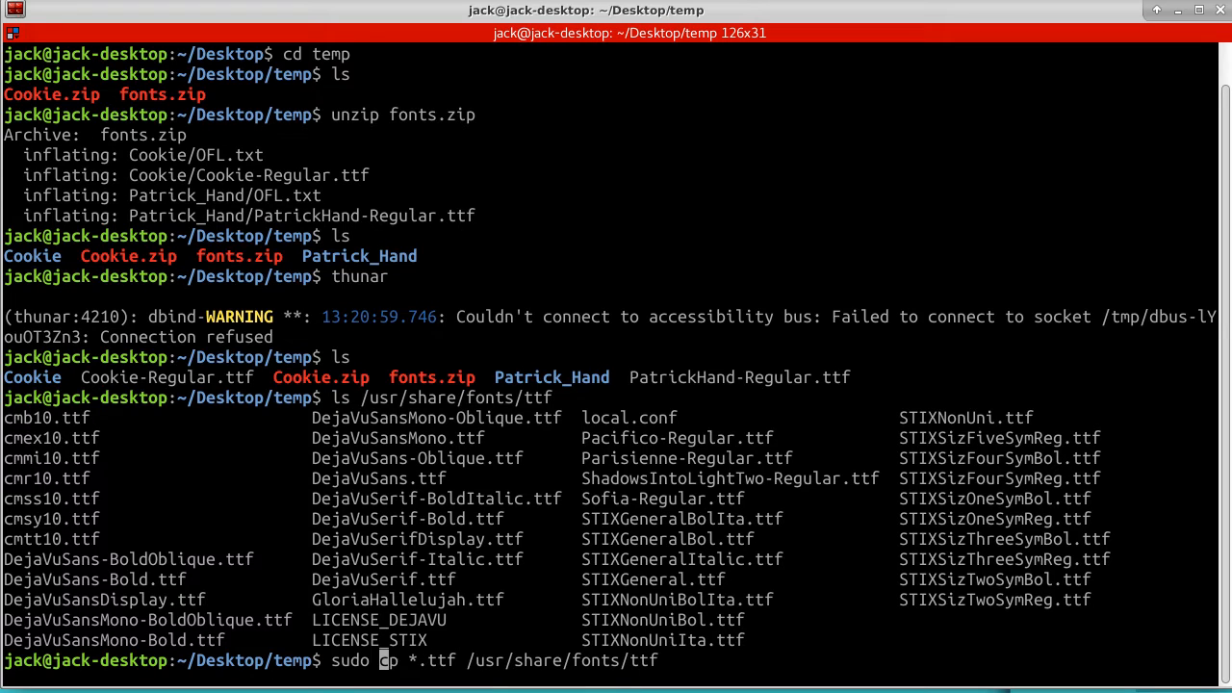
key("End")
key("BackSpace")
type("/")
key("Return")
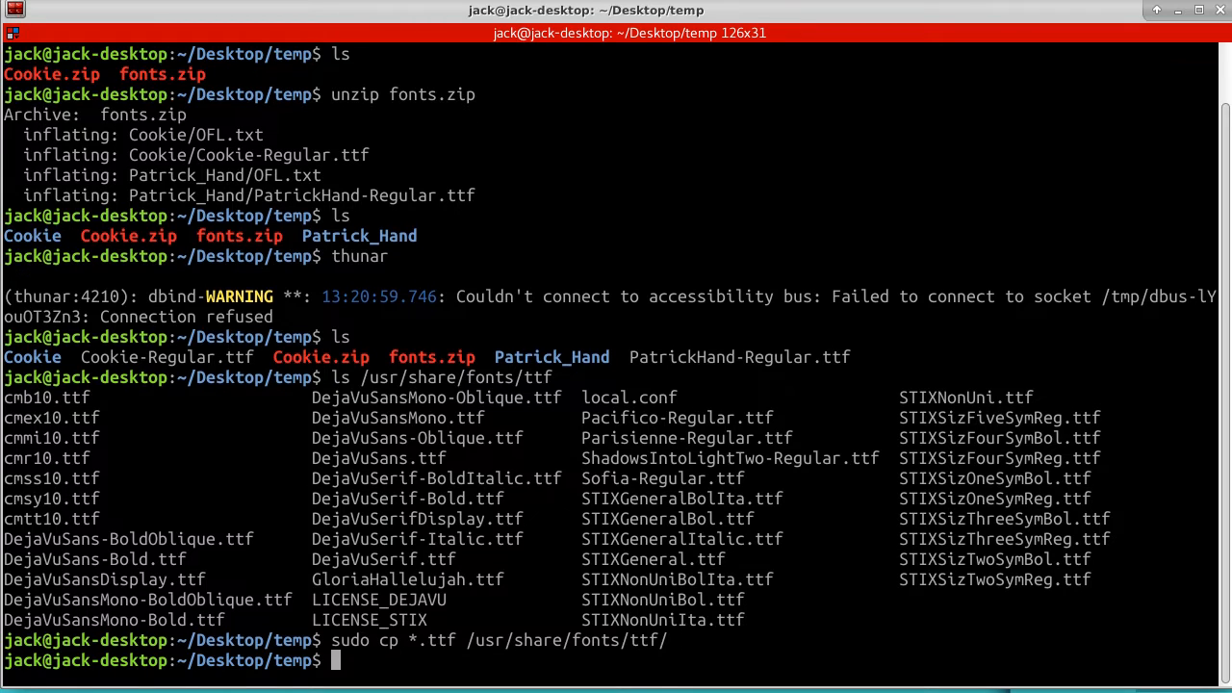
Rerun ls /usr/share/fonts/ttf to check for the copied Cookie and Patrick Hand files
key("Up")
key("Up")
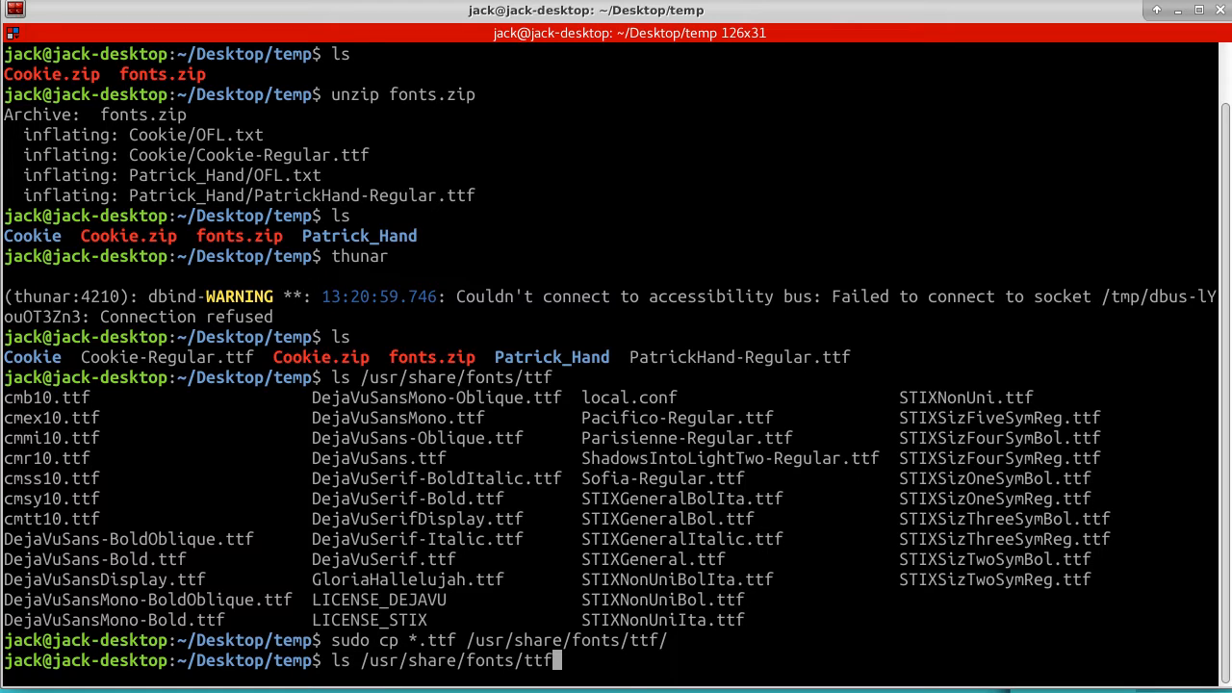
key("Return")
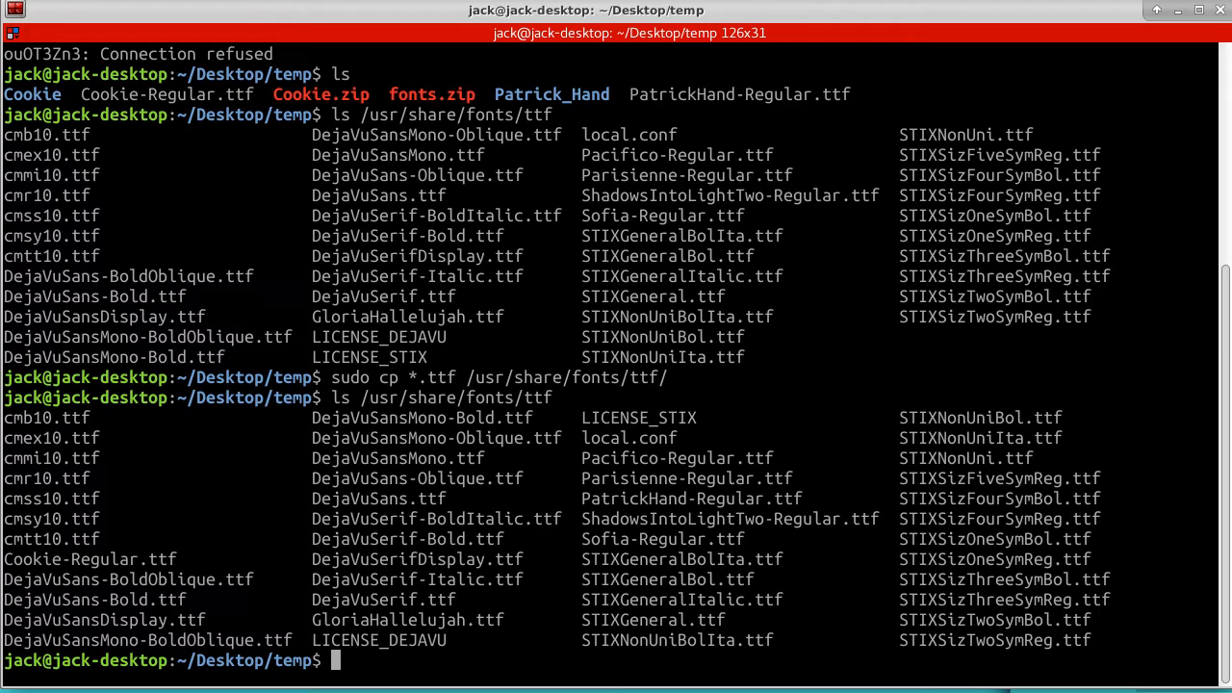
List the font directory's details in reverse time order by running ls -rant /usr/share/fonts/ttf
key("Up")
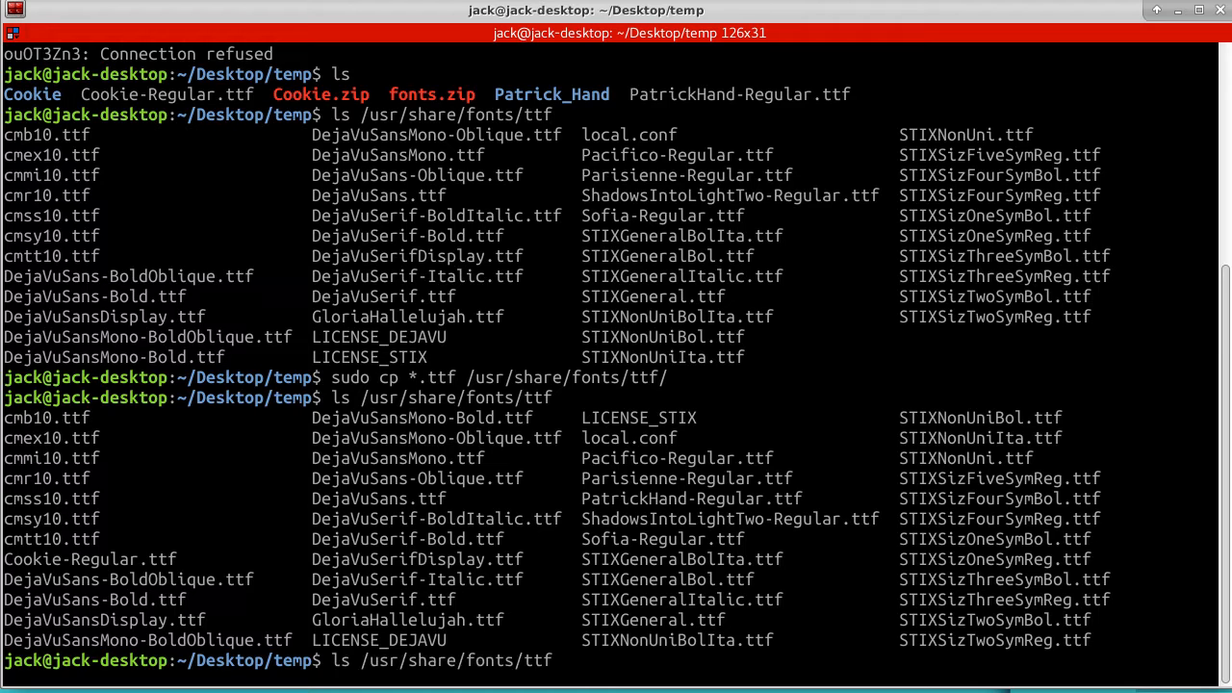
key("Left")
key("Left")
key("Left")
key("Left")
key("Left")
key("Left")
key("Left")
key("Left")
key("Left")
key("Left")
key("Left")
key("Left")
key("Left")
key("Left")
key("Left")
key("Left")
key("Left")
key("Left")
key("Left")
key("Left")
key("Left")
type("-rant")
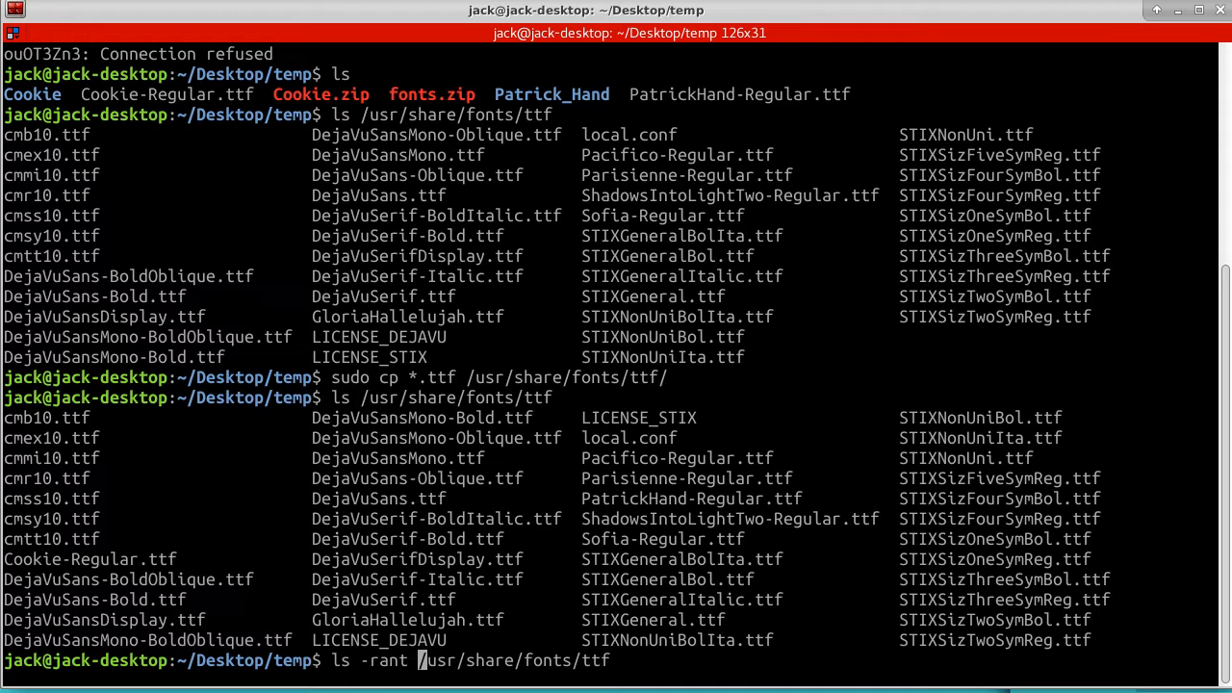
key("Return")
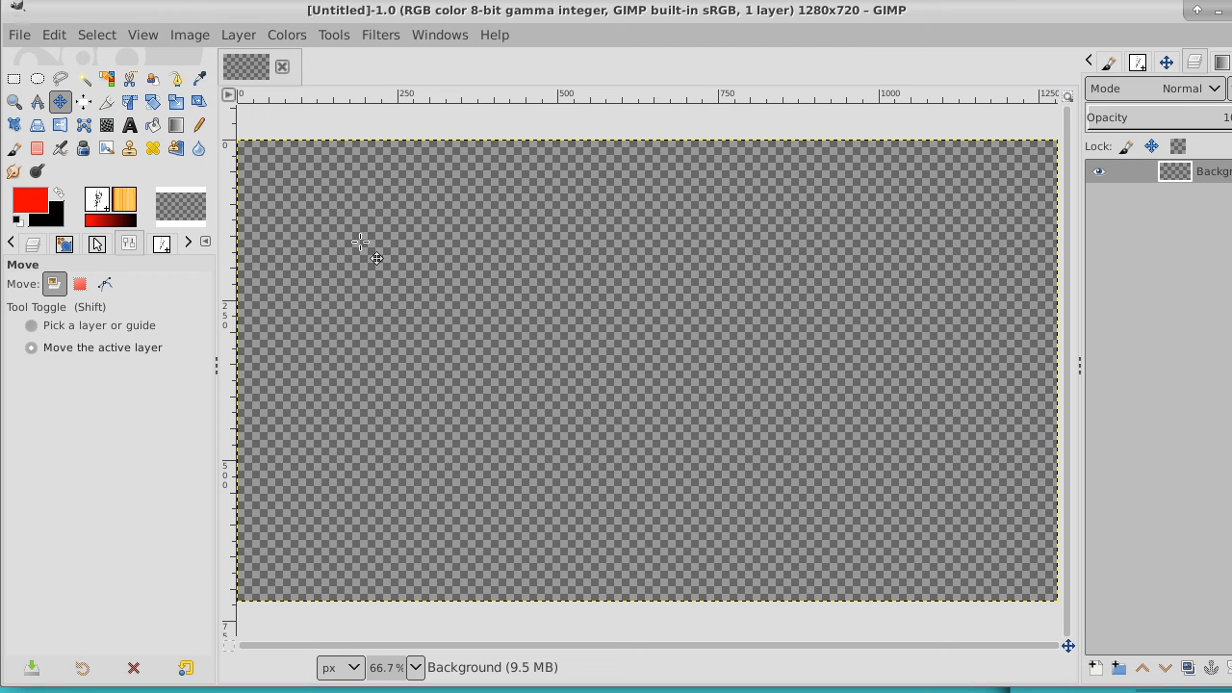
In GIMP, activate the Text tool and set its font to Cookie
left_click(130, 126)
left_click(23, 289)
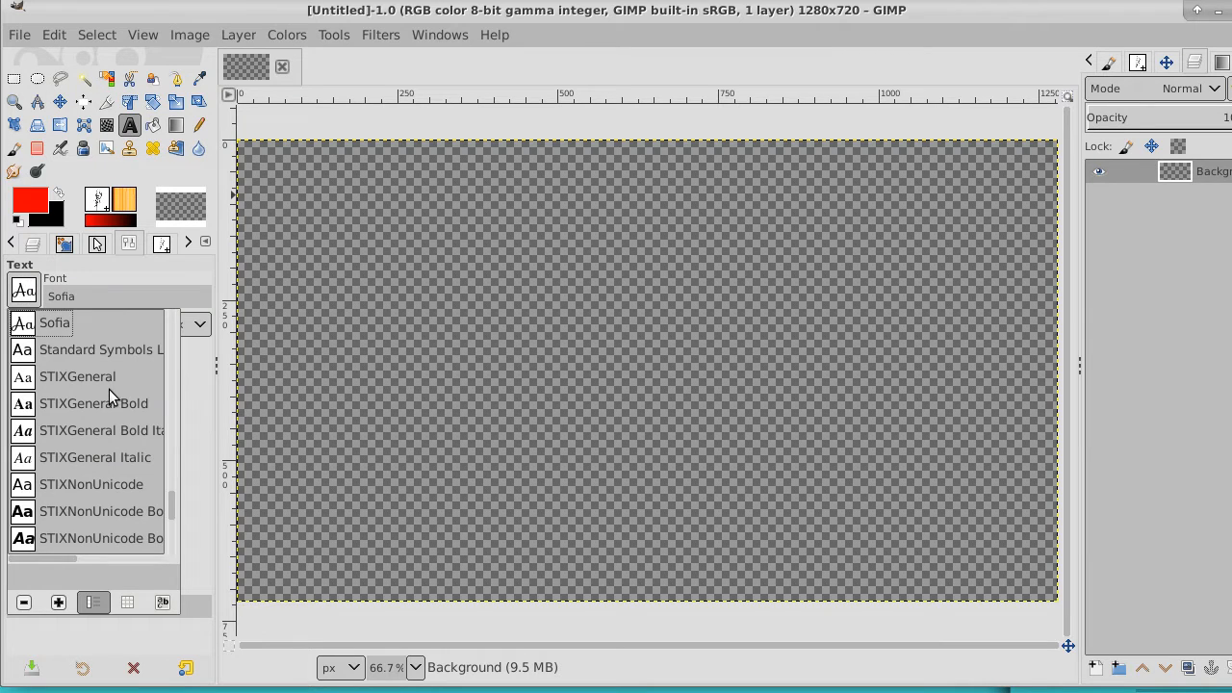
left_click_drag(171, 503, 174, 340)
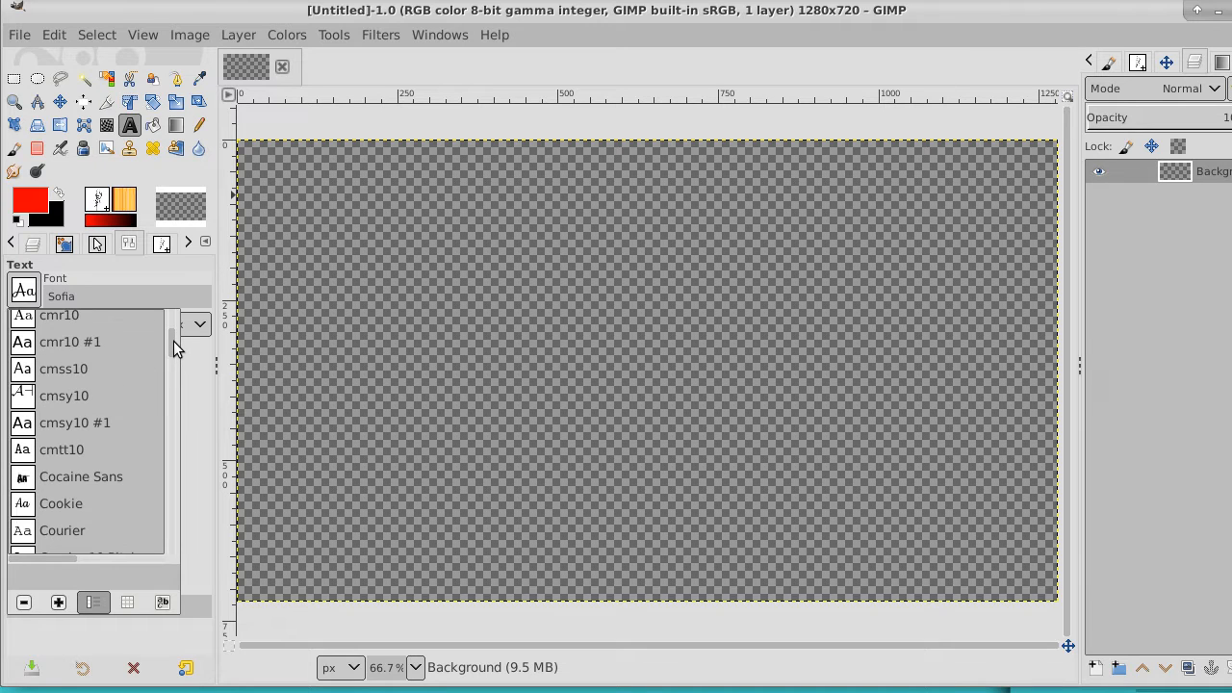
double_click(64, 501)
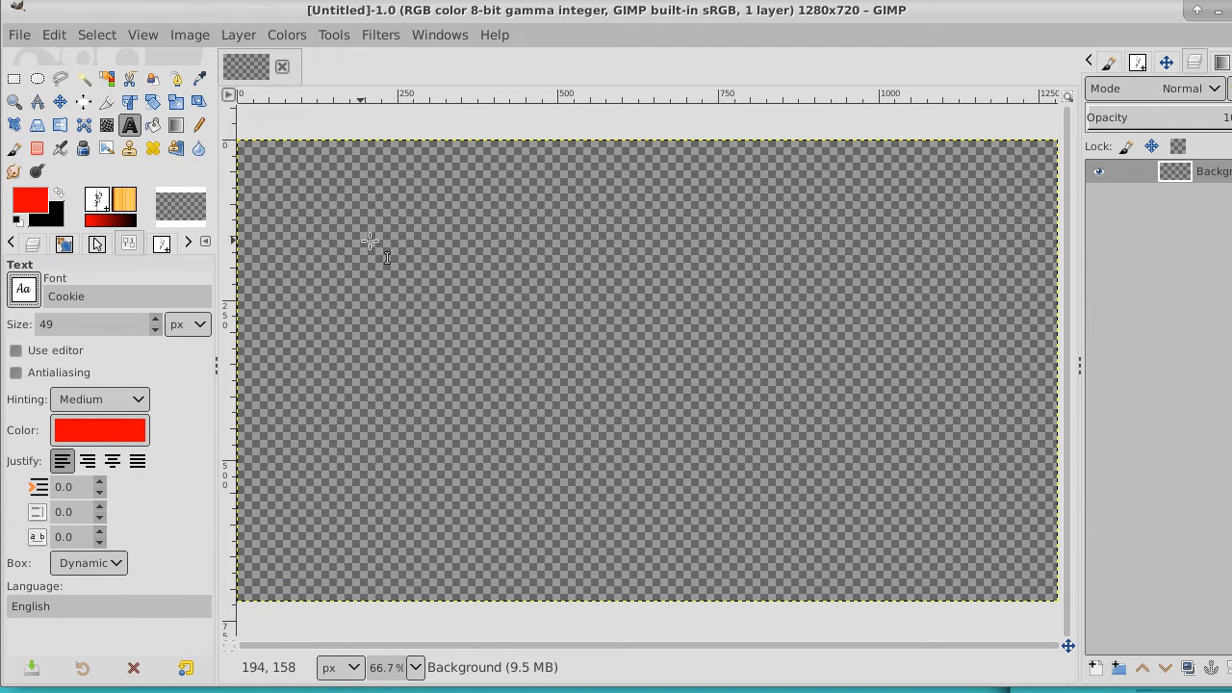
Write the sample text "Test" in the Cookie font on the canvas's upper area and delete its text layer
left_click(435, 253)
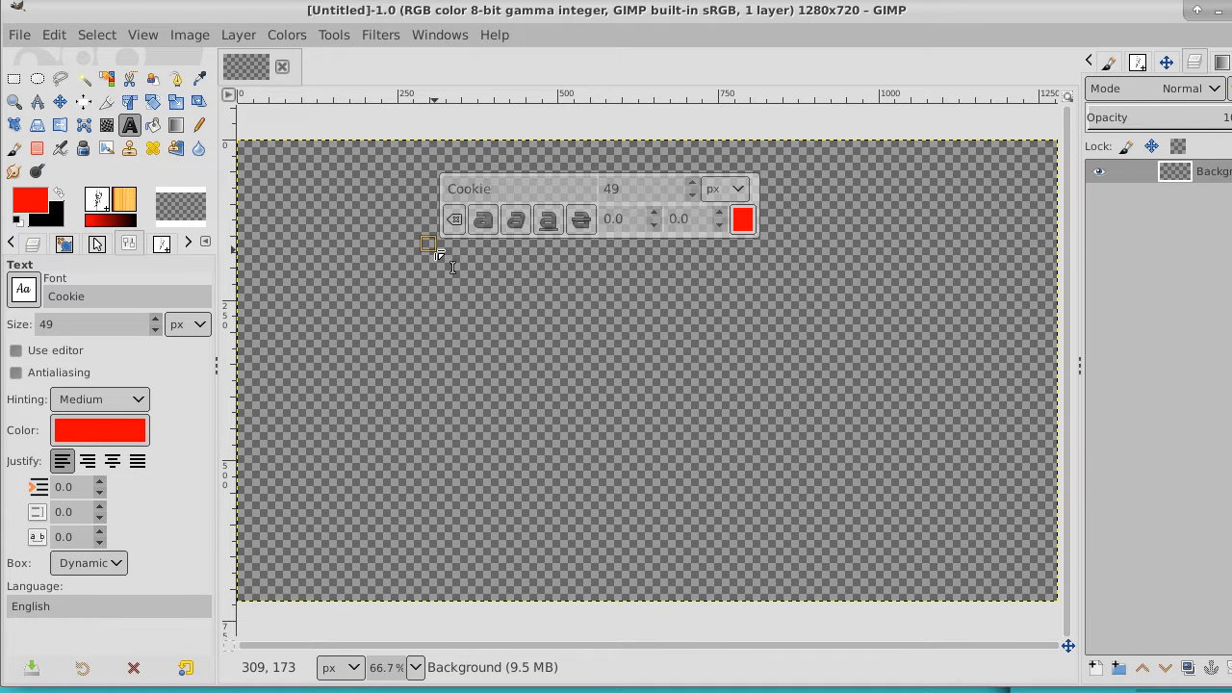
type("Test")
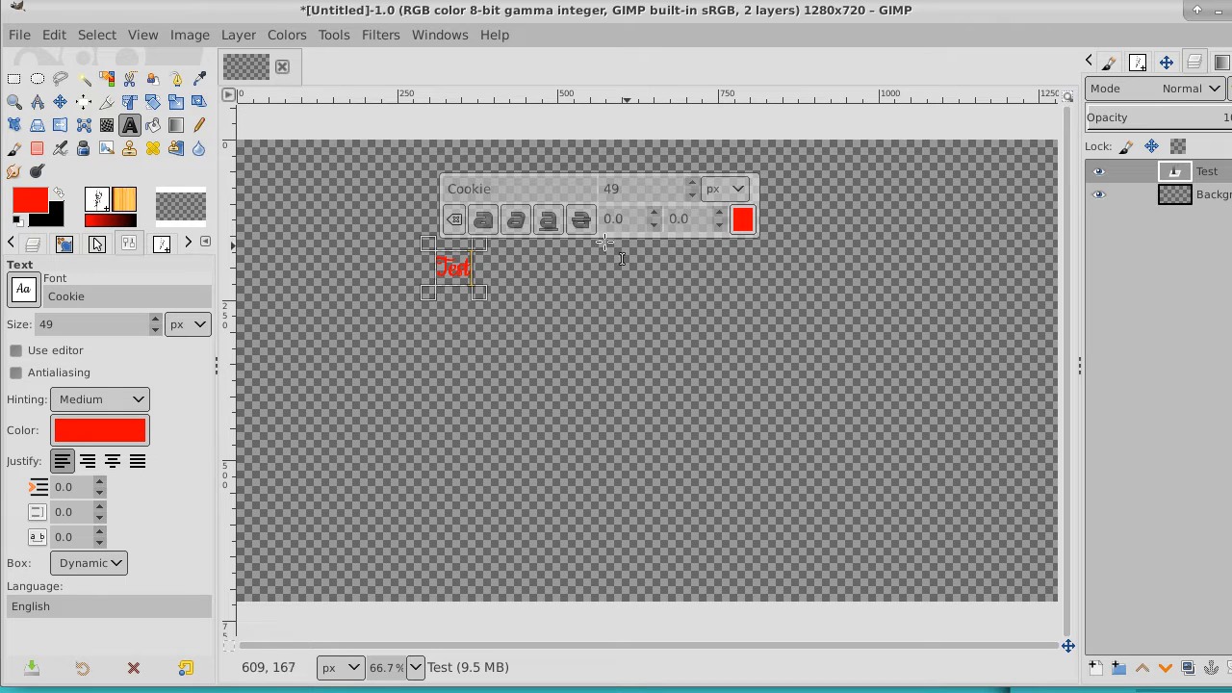
left_click(277, 166)
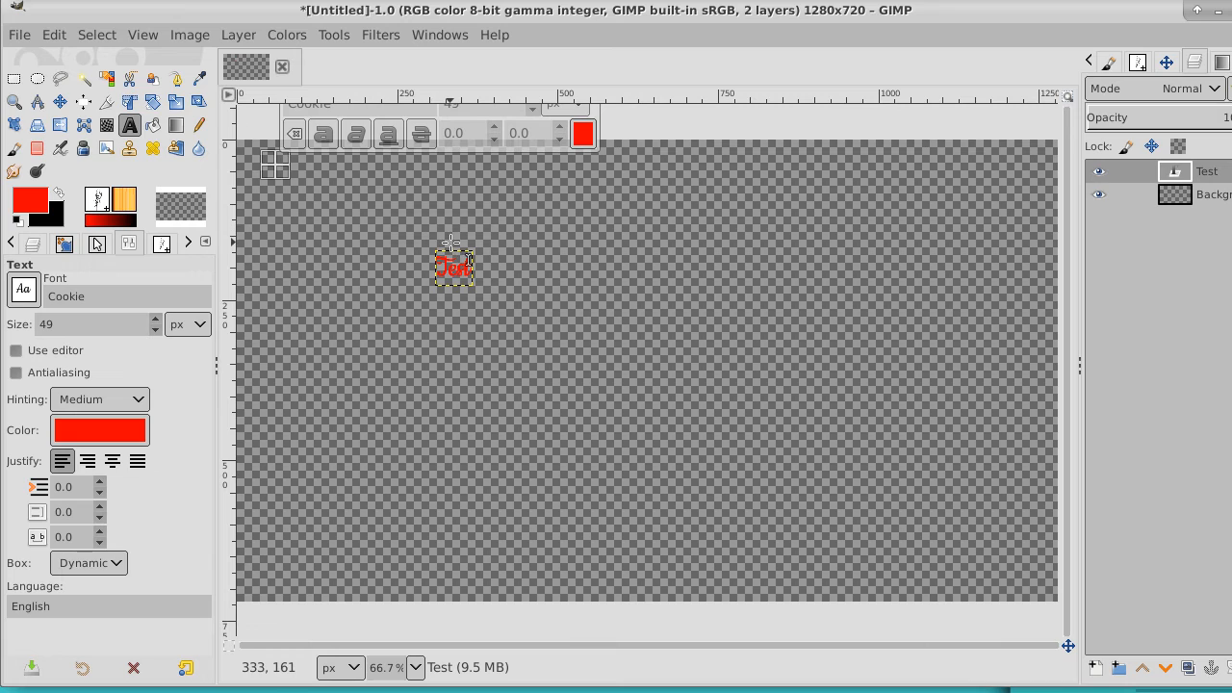
left_click(542, 274)
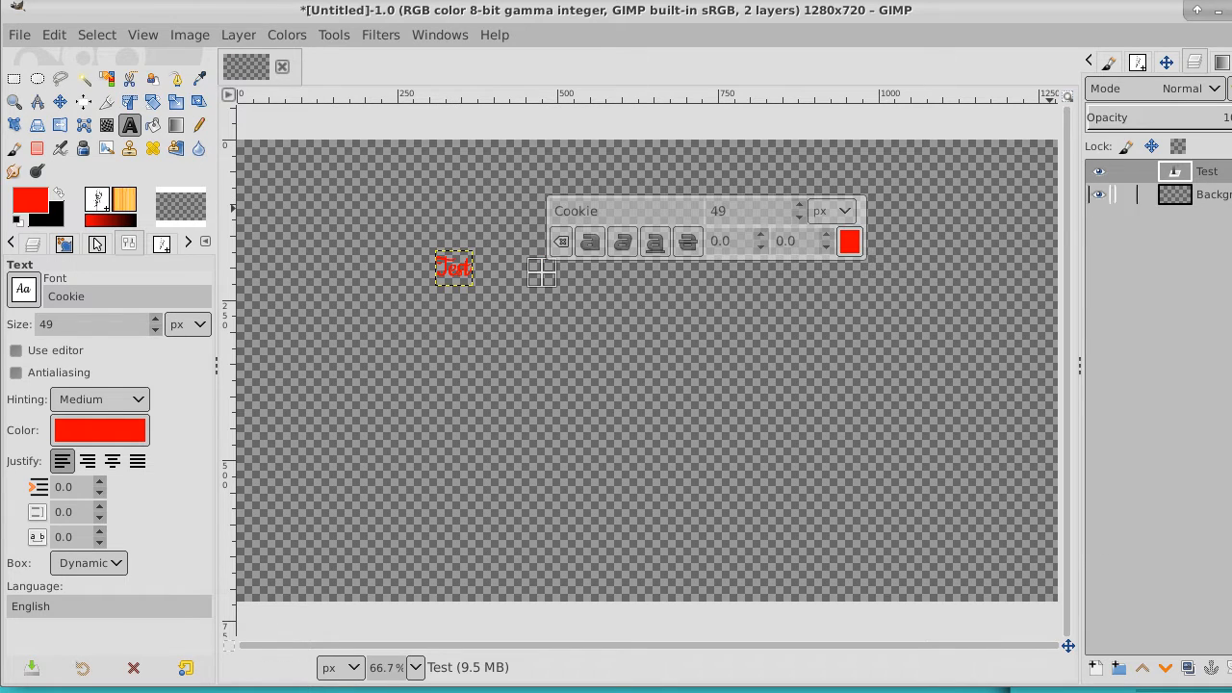
left_click(1231, 668)
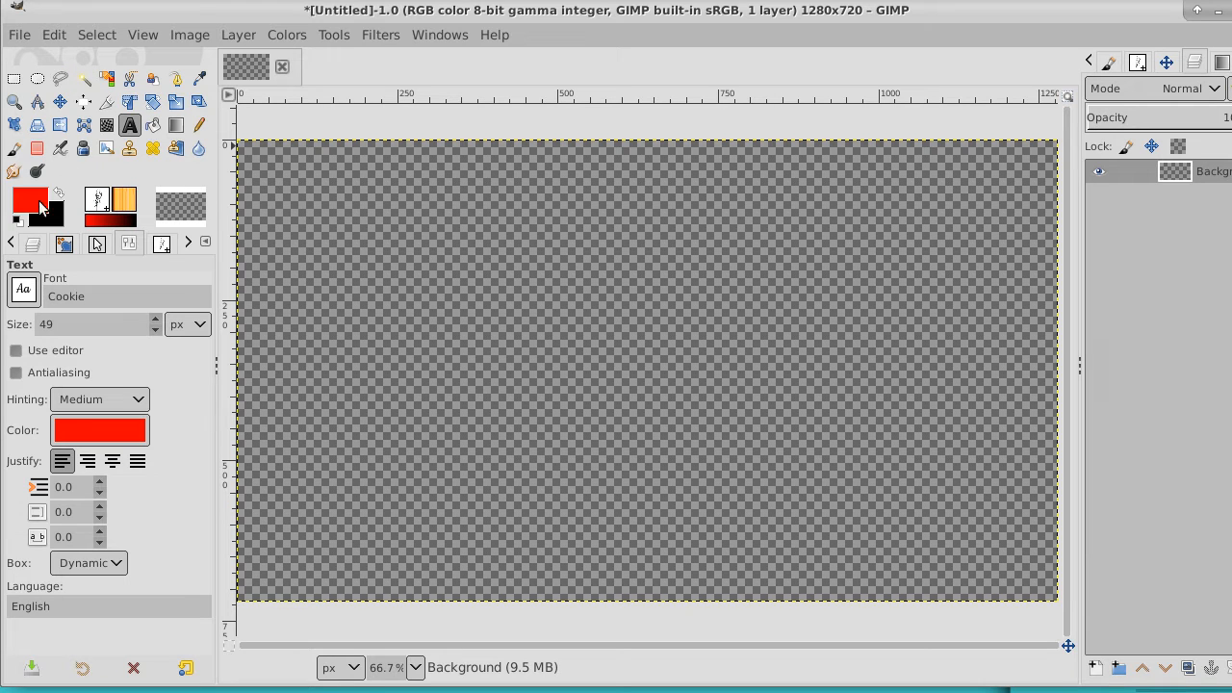
Browse the Text tool's font list past Cookie to the DejaVu Sans fonts and close it
left_click(23, 288)
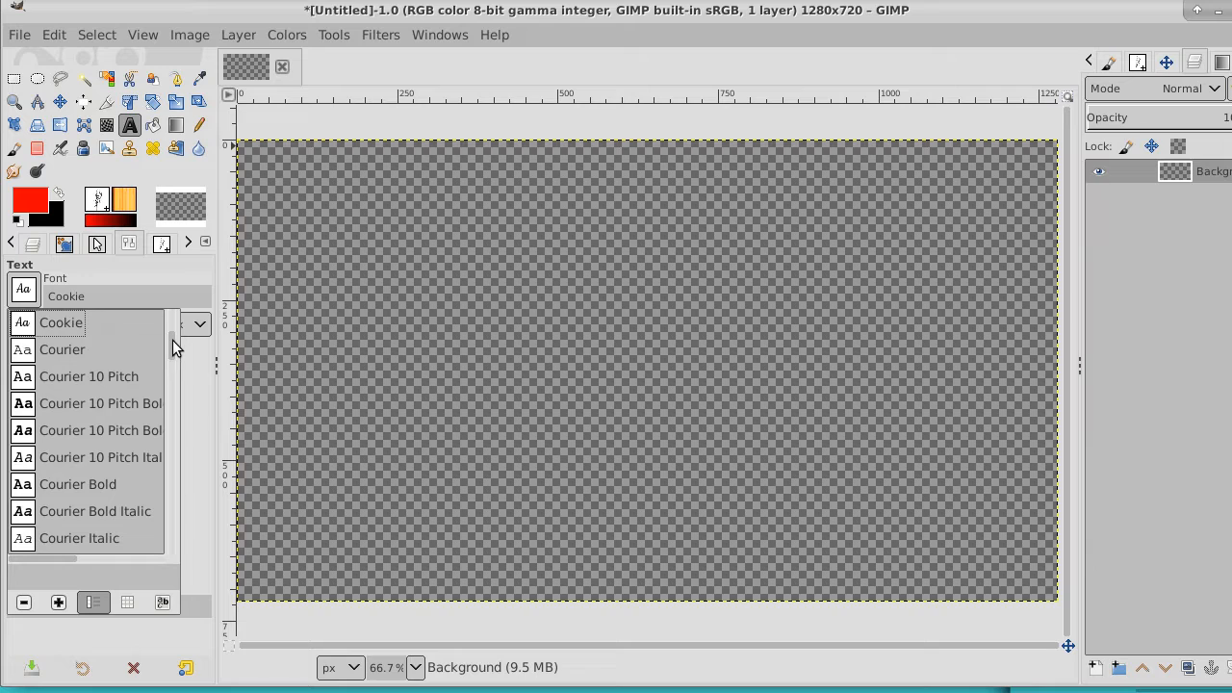
left_click_drag(172, 340, 176, 349)
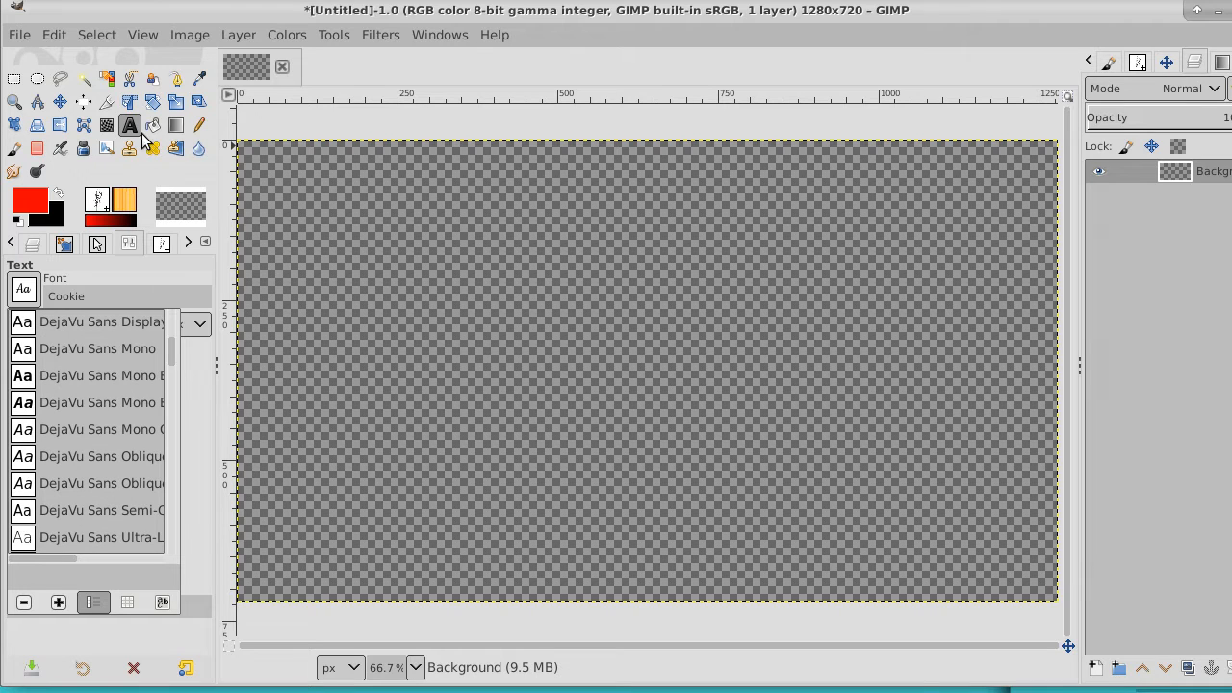
left_click(14, 154)
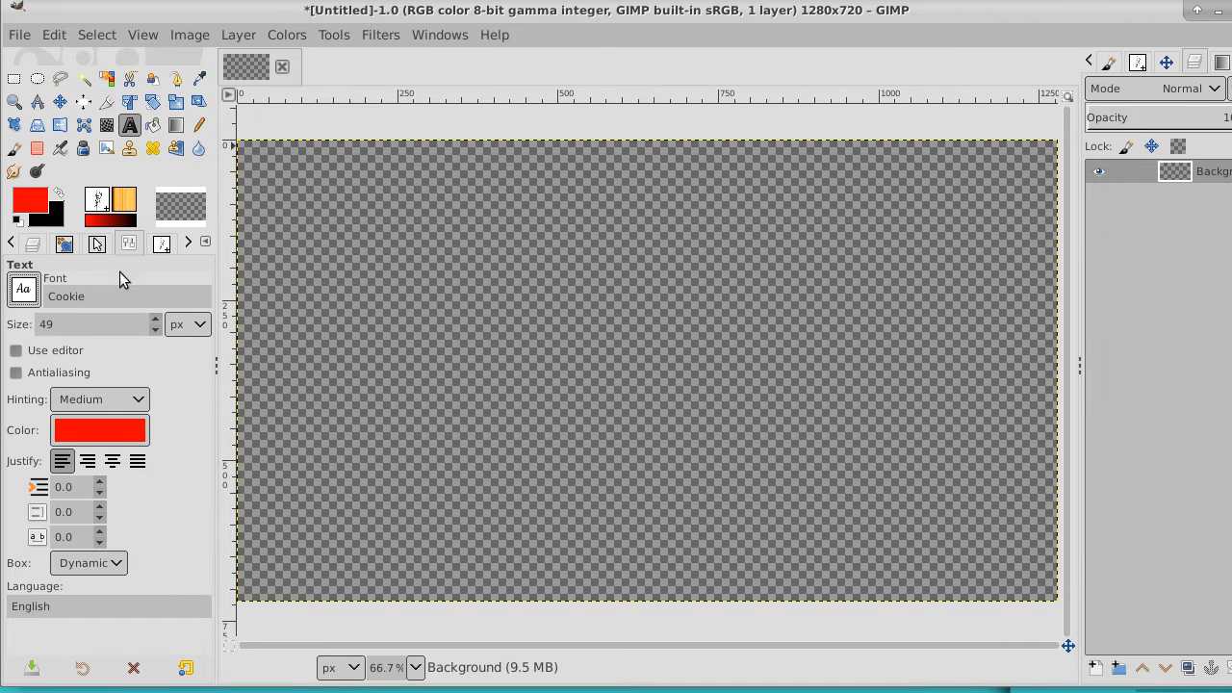
Activate the Paintbrush tool and browse the available brushes around weedsGray
left_click(13, 151)
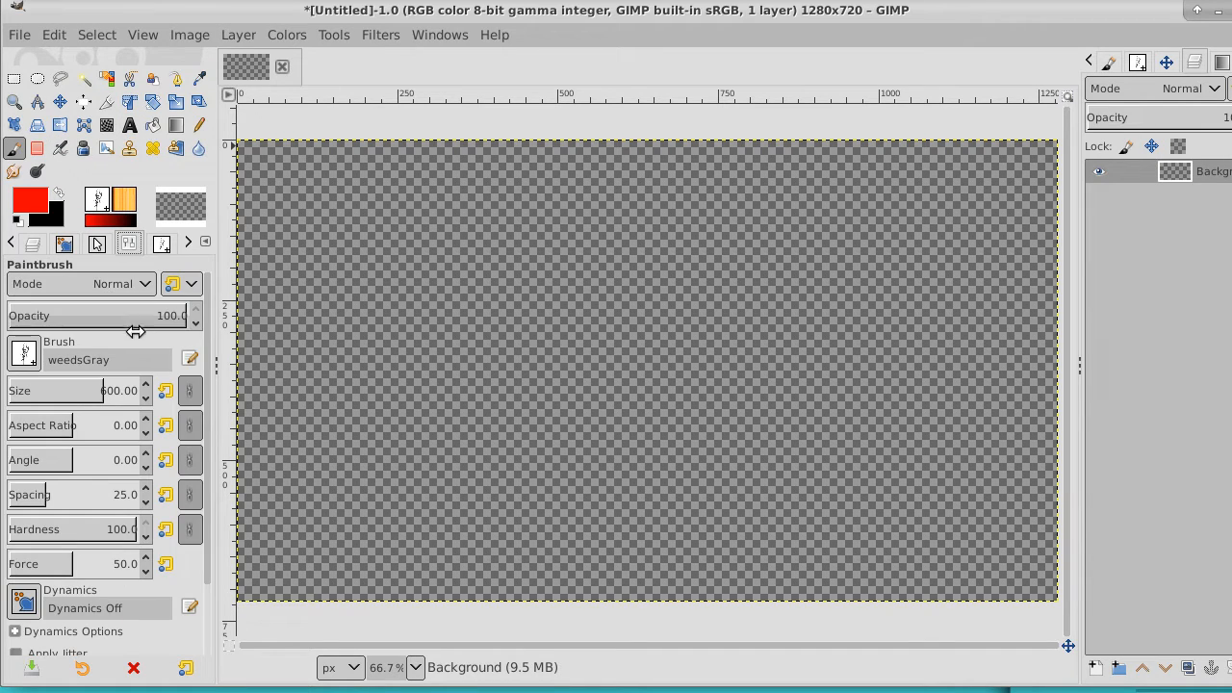
left_click(25, 355)
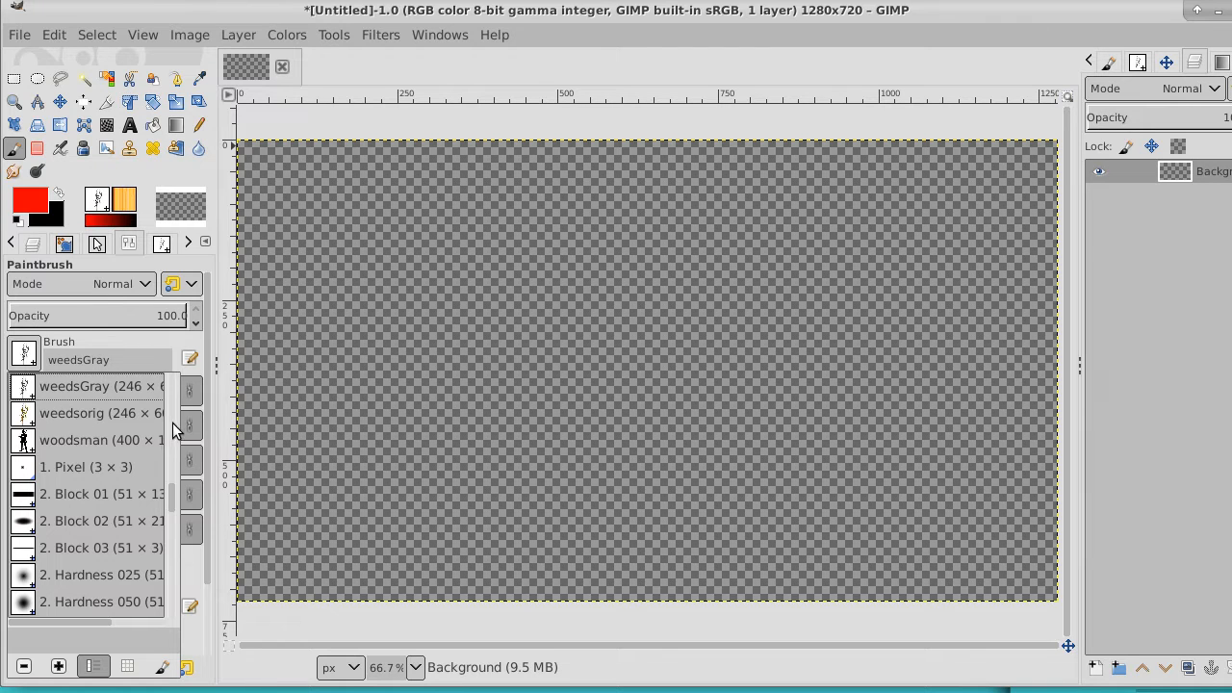
mouse_move(169, 500)
left_mouse_down()
mouse_move(170, 572)
mouse_move(171, 496)
left_mouse_up()
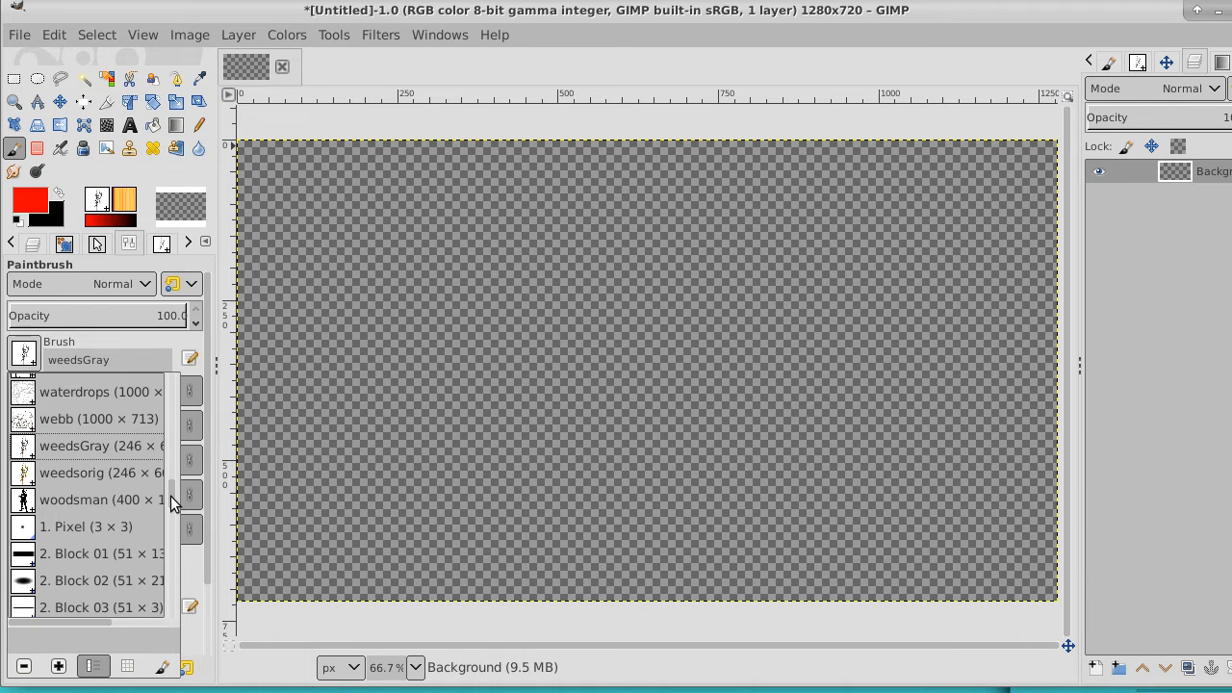
left_click(30, 200)
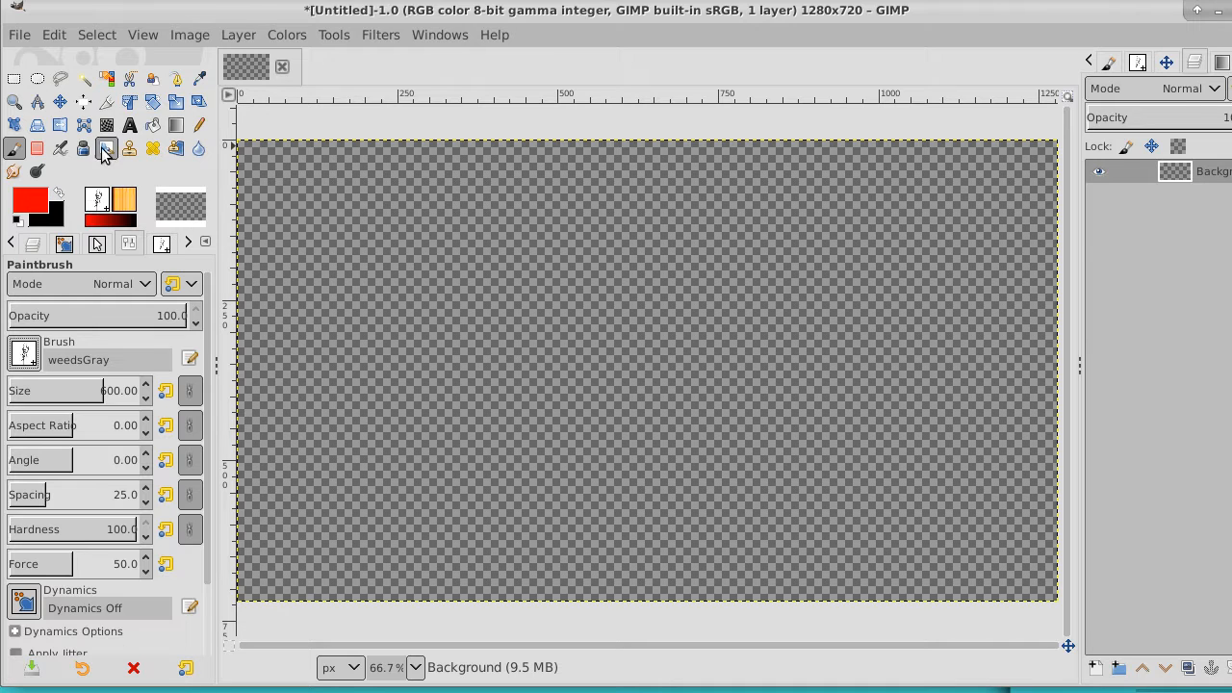
left_click(174, 81)
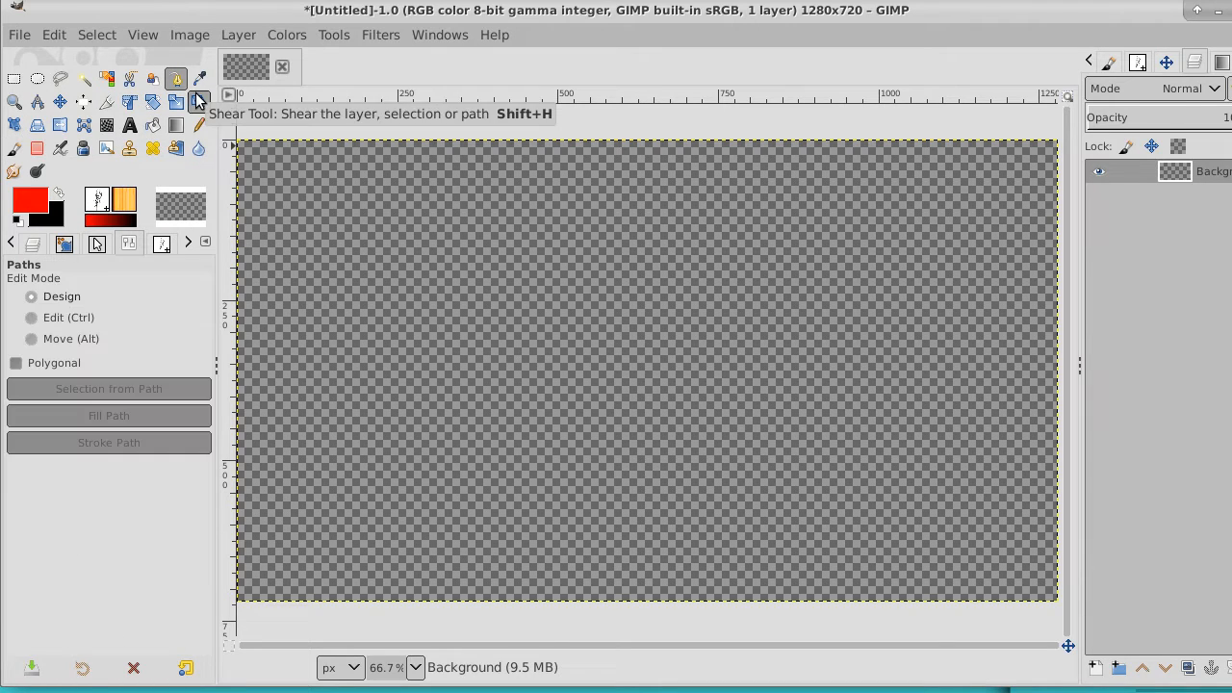
left_click(554, 267)
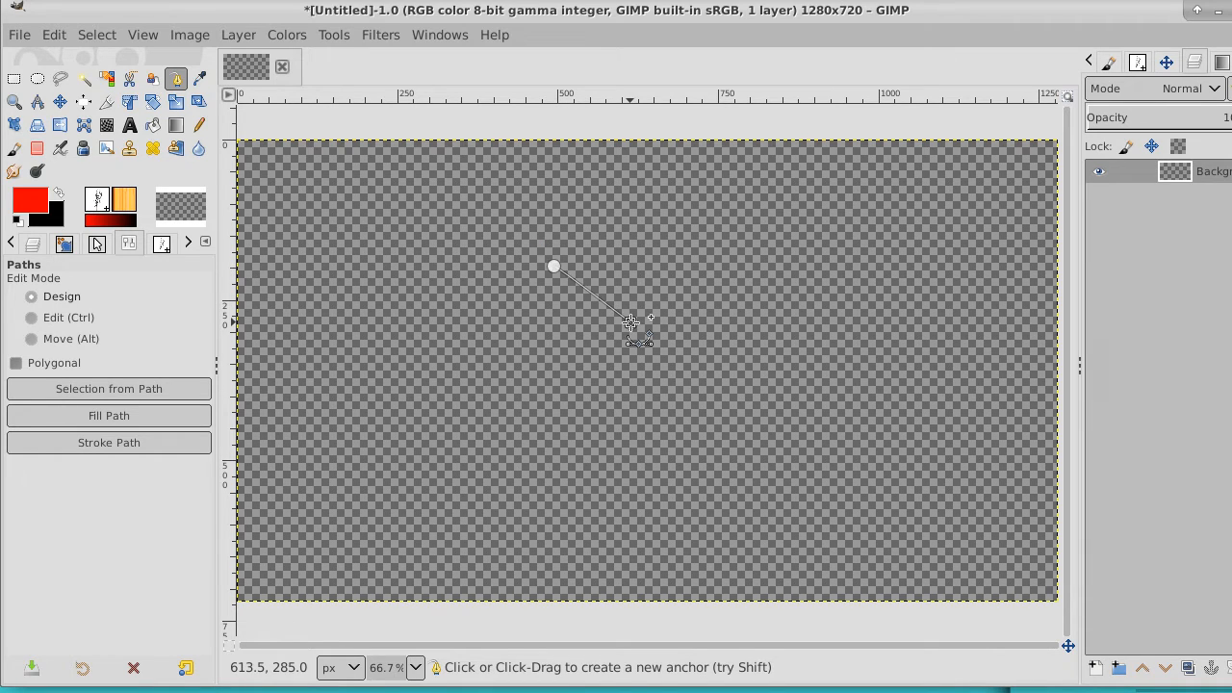
left_click_drag(631, 335, 639, 304)
key("ctrl+z")
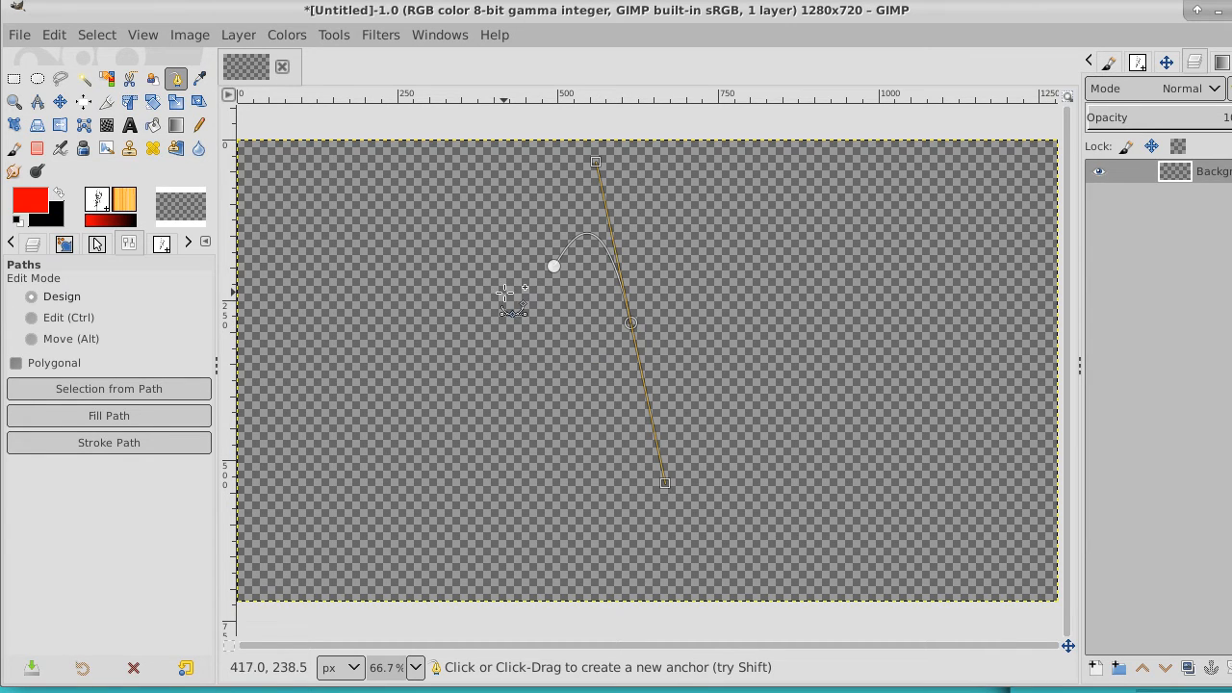
left_click(505, 292)
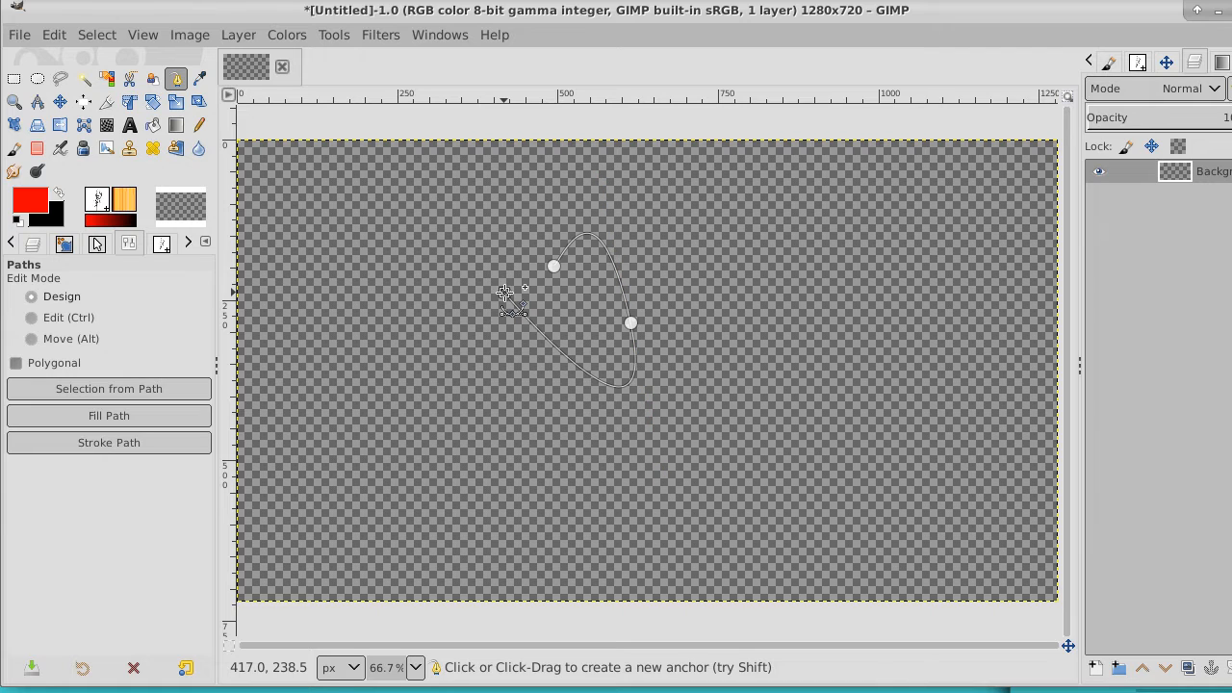
key("ctrl+z")
key("ctrl+z")
key("ctrl+z")
key("ctrl+z")
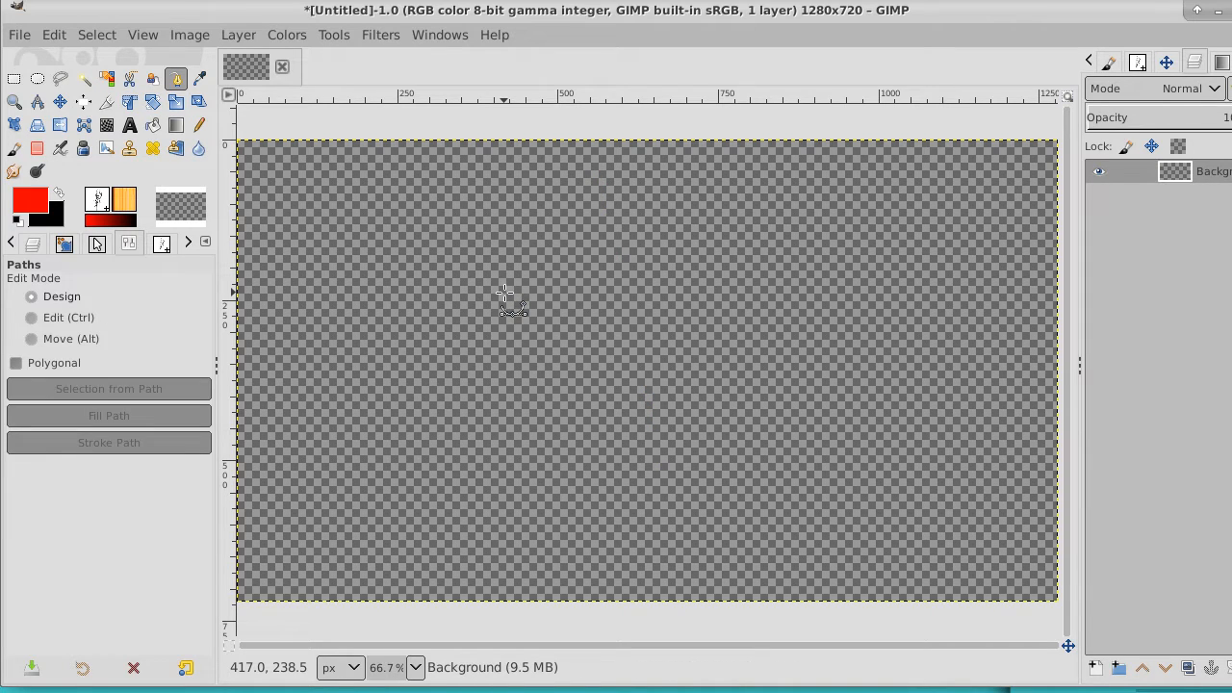
Choose the 2. Hardness 100 brush and confirm red (ff0000) as the foreground color
left_click(100, 202)
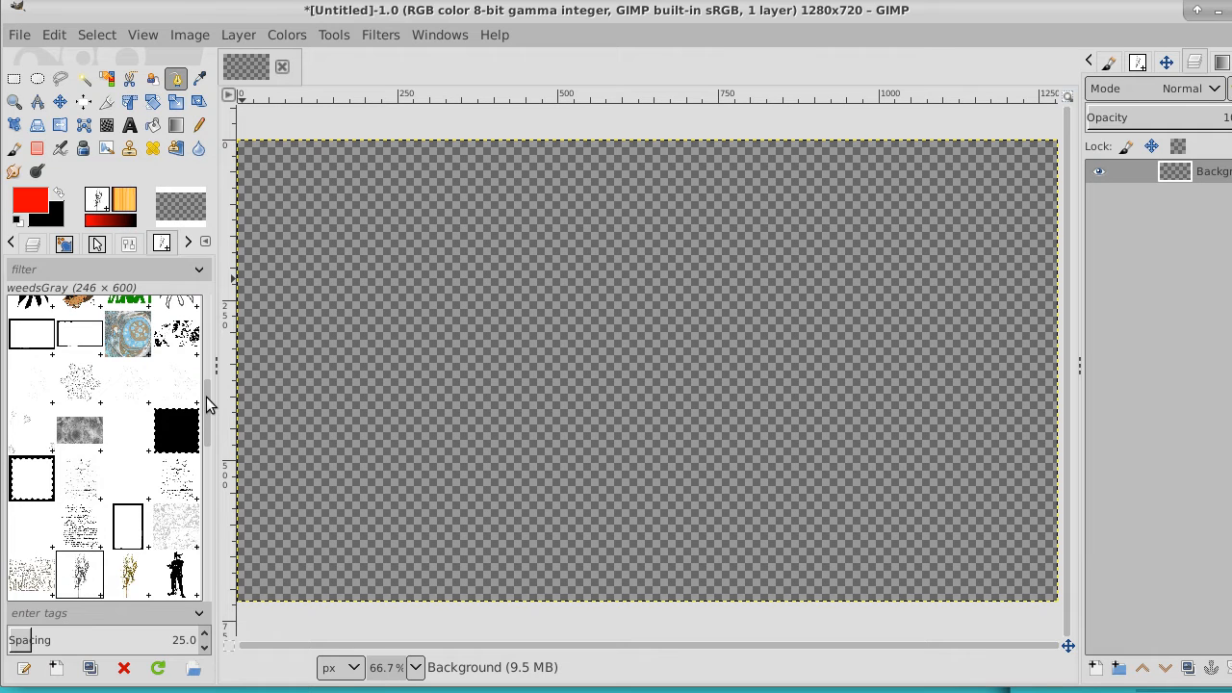
mouse_move(206, 405)
left_mouse_down()
mouse_move(202, 585)
mouse_move(201, 410)
mouse_move(201, 449)
left_mouse_up()
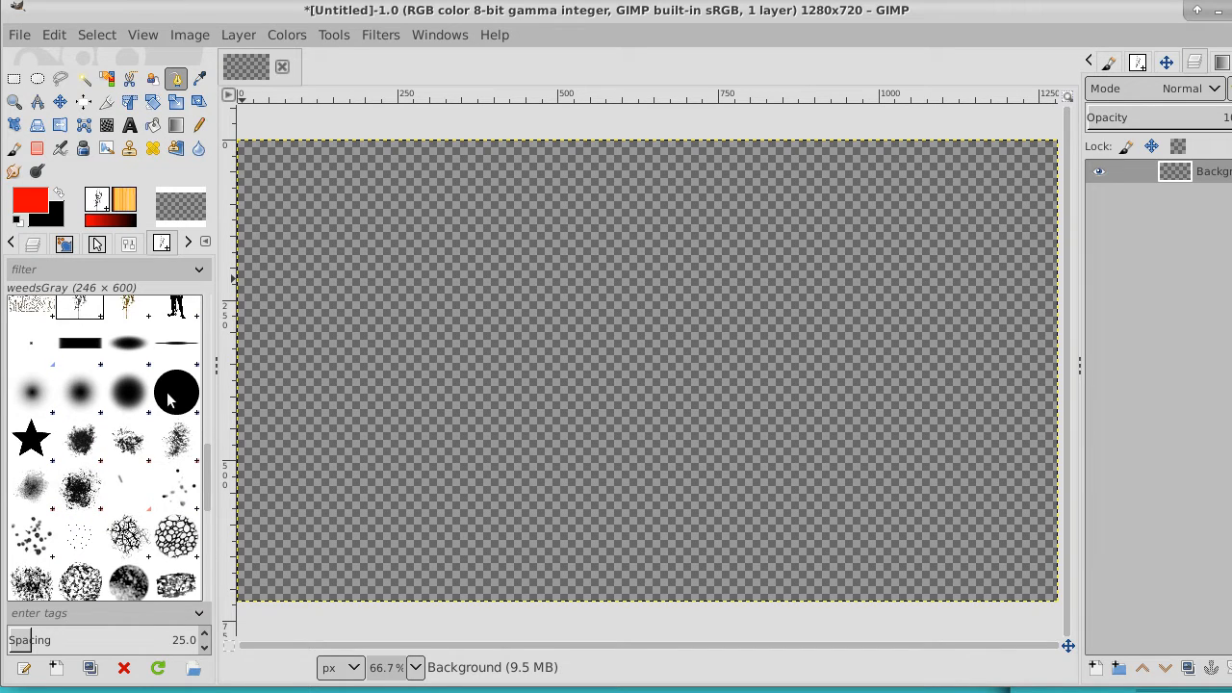
left_click(170, 401)
left_click(32, 205)
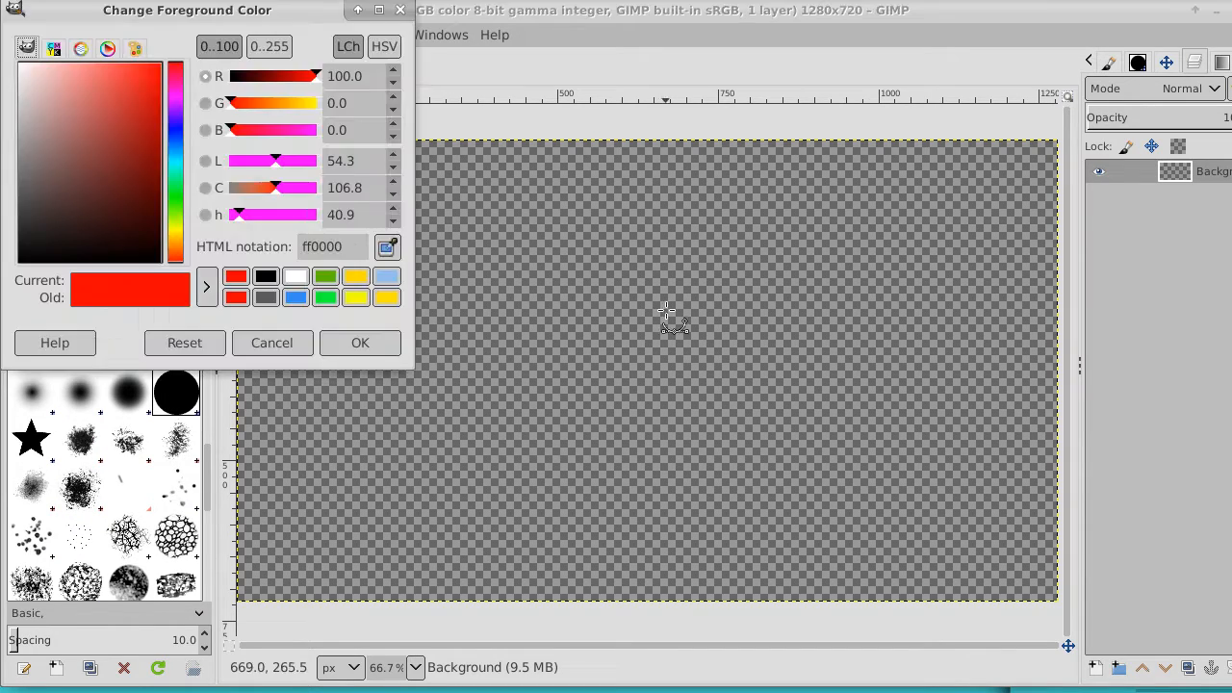
left_click(354, 345)
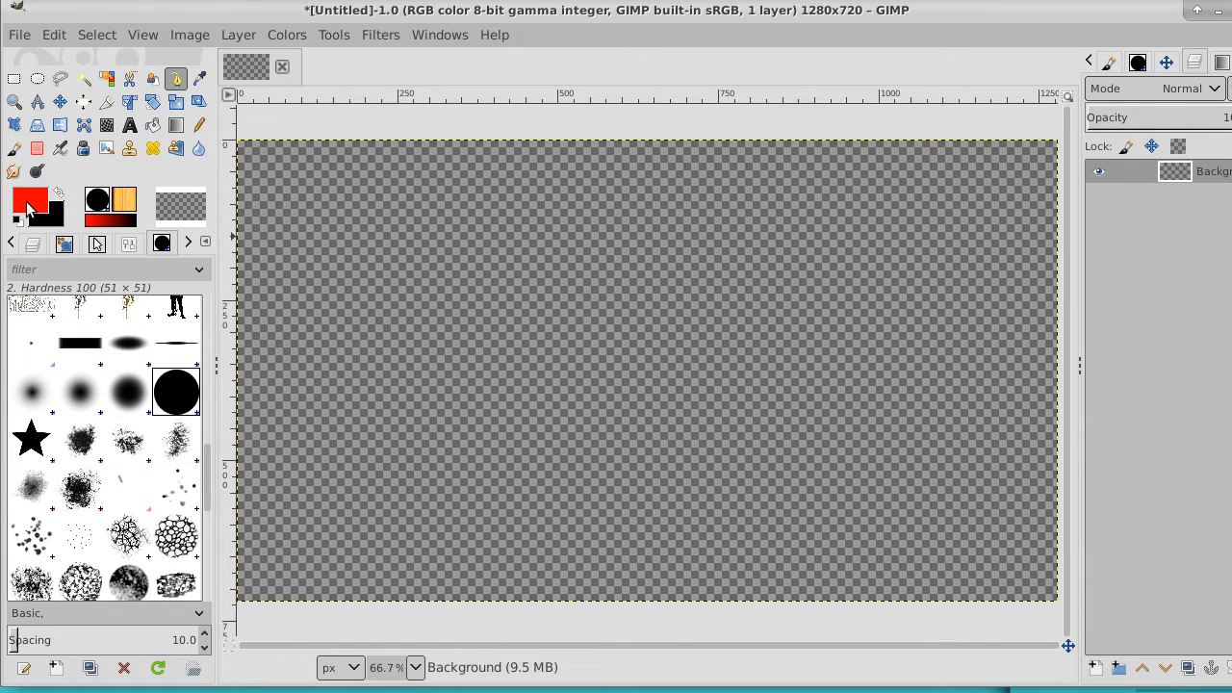
Enlarge the Paintbrush to size 121 and stamp two touching red circles side by side just left of the canvas centre
left_click(13, 148)
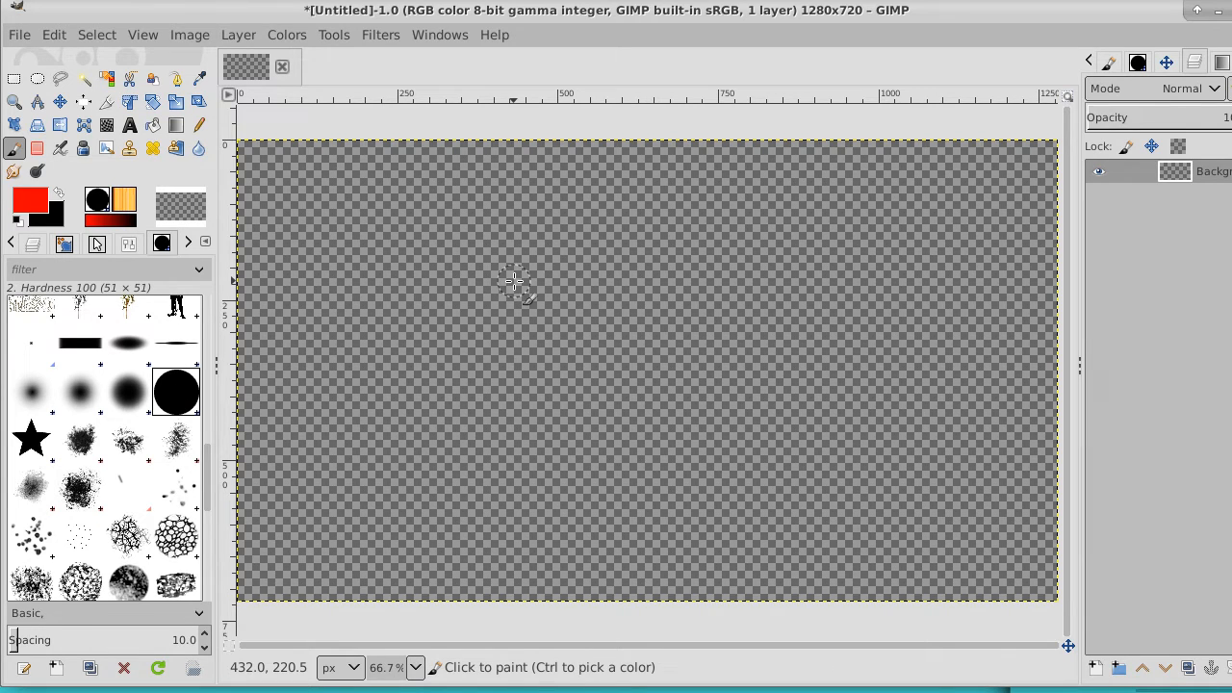
key("bracketright")
key("bracketright")
key("bracketright")
key("bracketright")
key("bracketright")
key("bracketright")
key("bracketright")
key("bracketright")
key("bracketright")
key("bracketright")
key("bracketright")
key("bracketright")
key("bracketright")
key("bracketright")
key("bracketright")
key("bracketright")
key("bracketright")
key("bracketright")
key("bracketright")
key("bracketright")
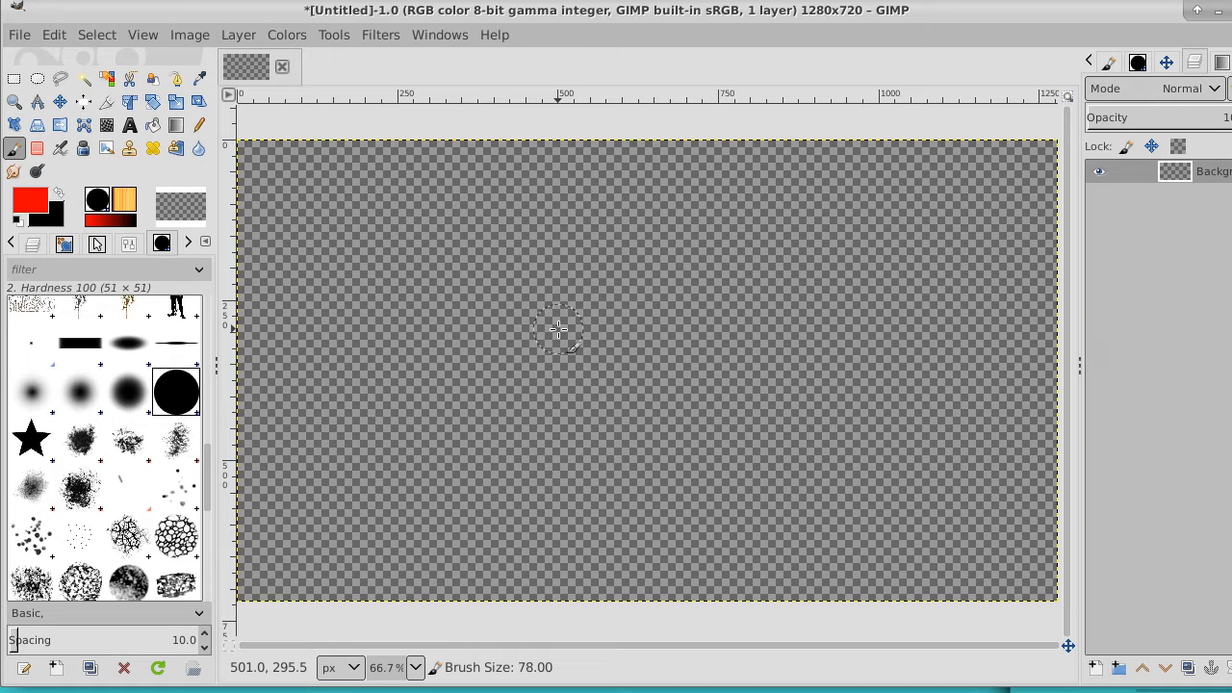
key("bracketright")
key("bracketright")
key("bracketright")
key("bracketright")
key("bracketright")
key("bracketright")
key("bracketright")
key("bracketright")
key("bracketright")
key("bracketright")
key("bracketright")
key("bracketright")
key("bracketright")
key("bracketright")
key("bracketright")
key("bracketright")
key("bracketright")
key("bracketright")
key("bracketright")
key("bracketright")
key("bracketright")
key("bracketright")
key("bracketright")
left_click(558, 328)
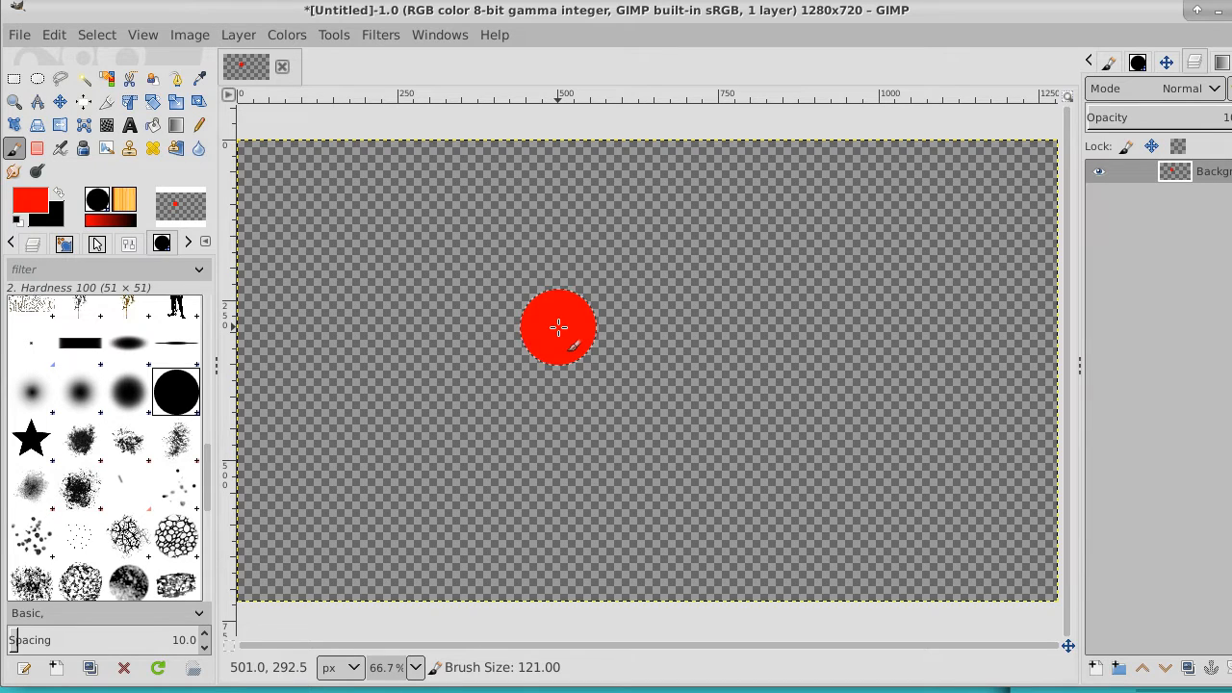
left_click(490, 342)
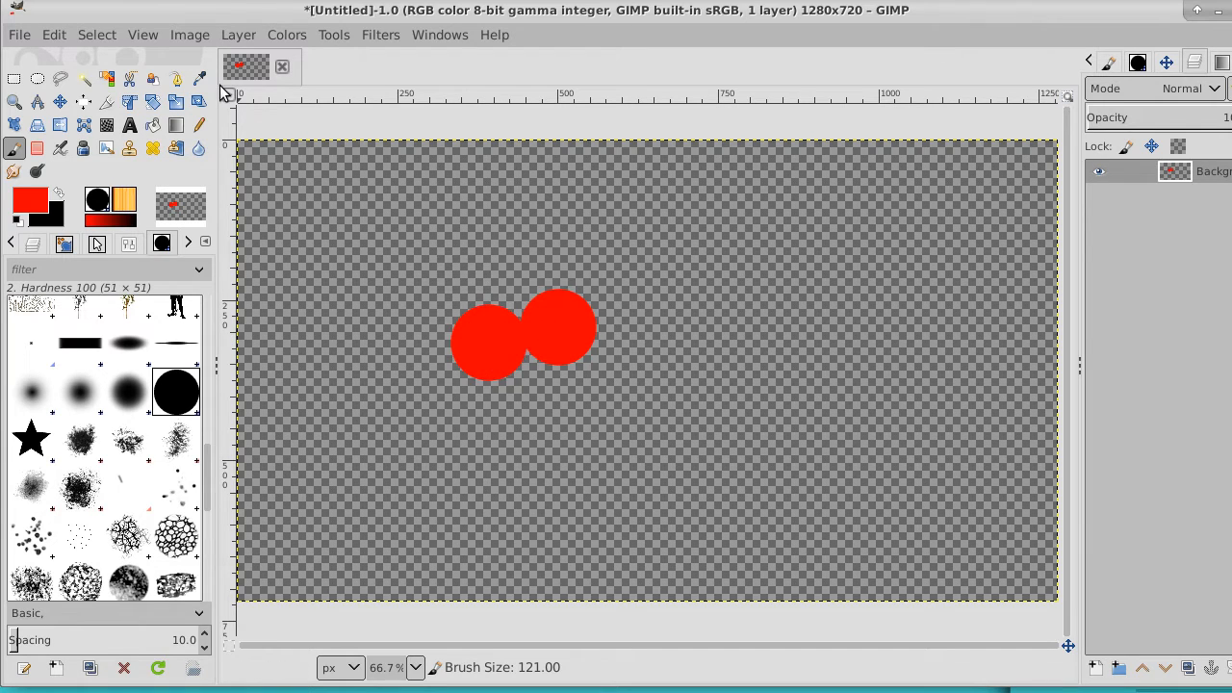
Draw a three-point V-shaped path between the circles' outer edges, meeting below them, and convert it to a selection
left_click(176, 81)
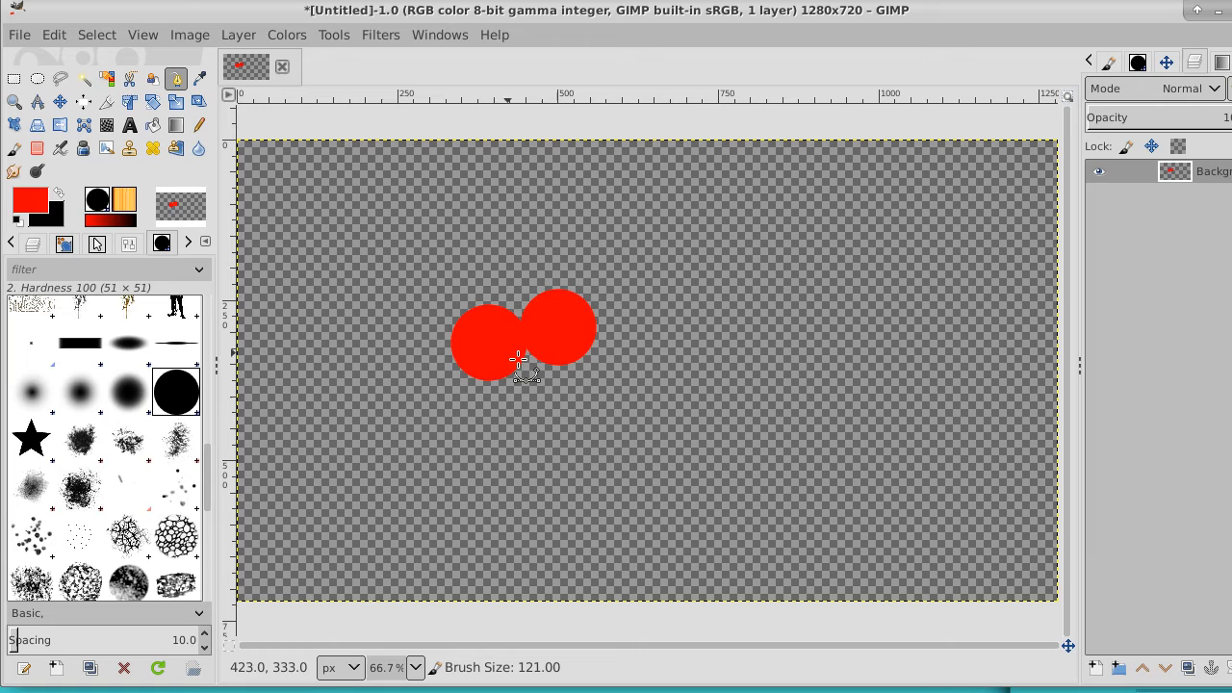
left_click(456, 360)
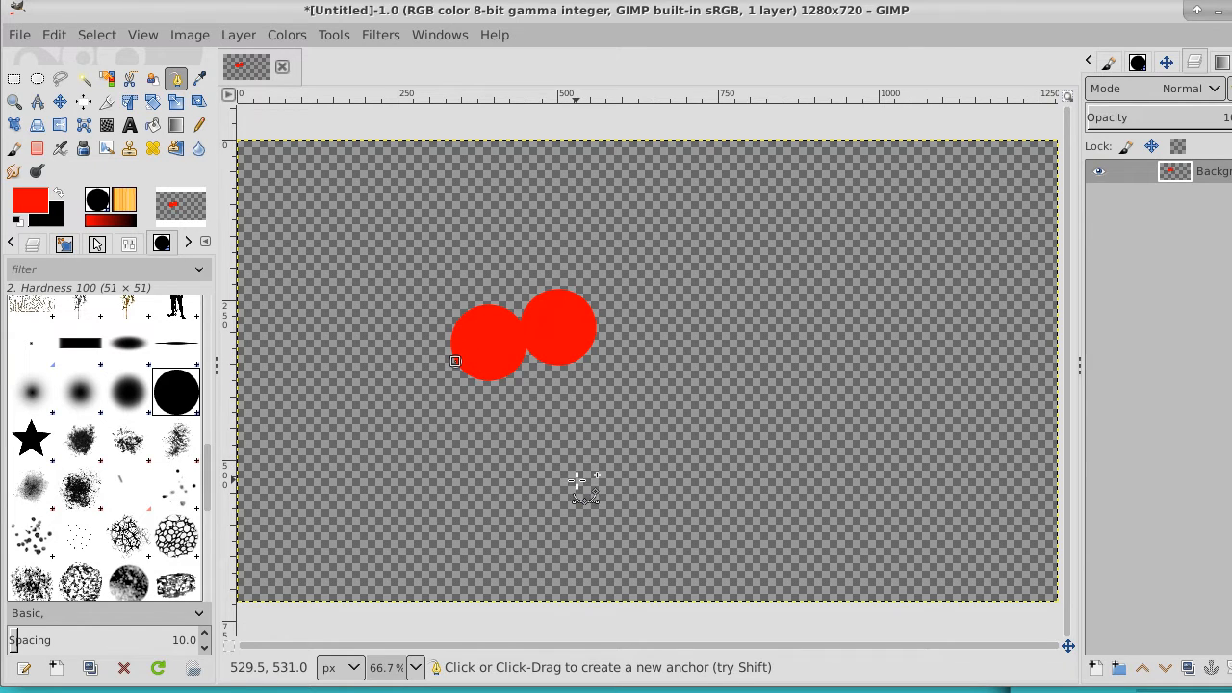
left_click(558, 440)
left_click(595, 321)
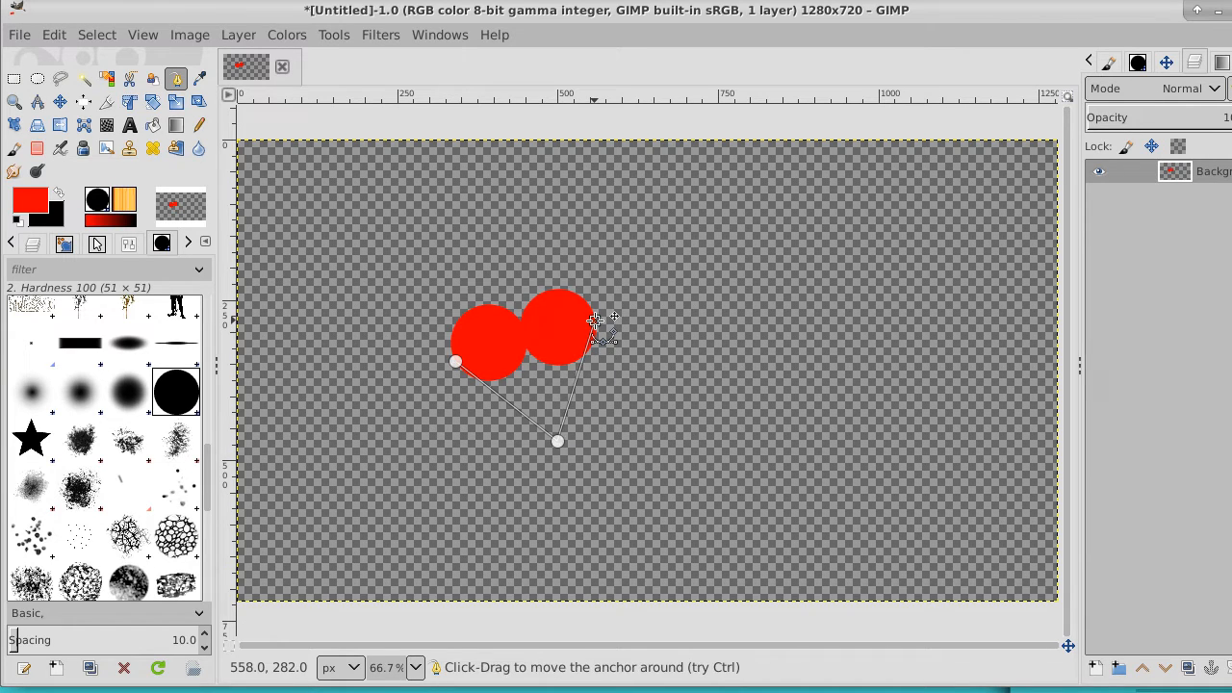
left_click(99, 35)
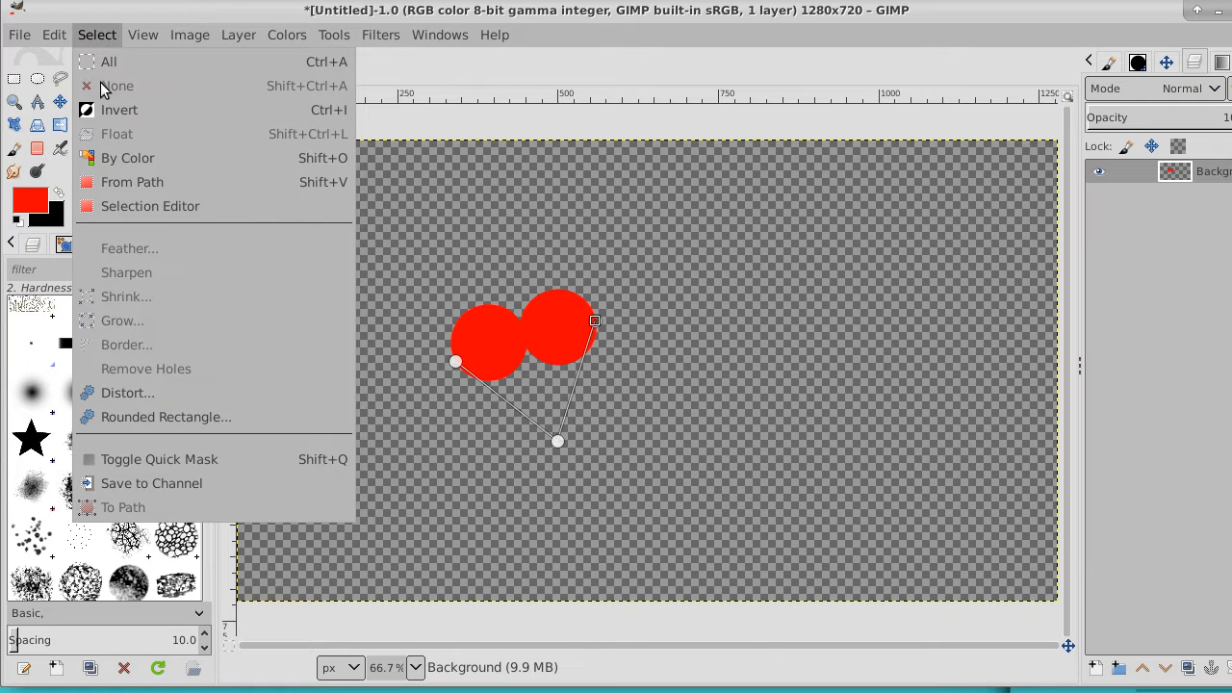
left_click(129, 183)
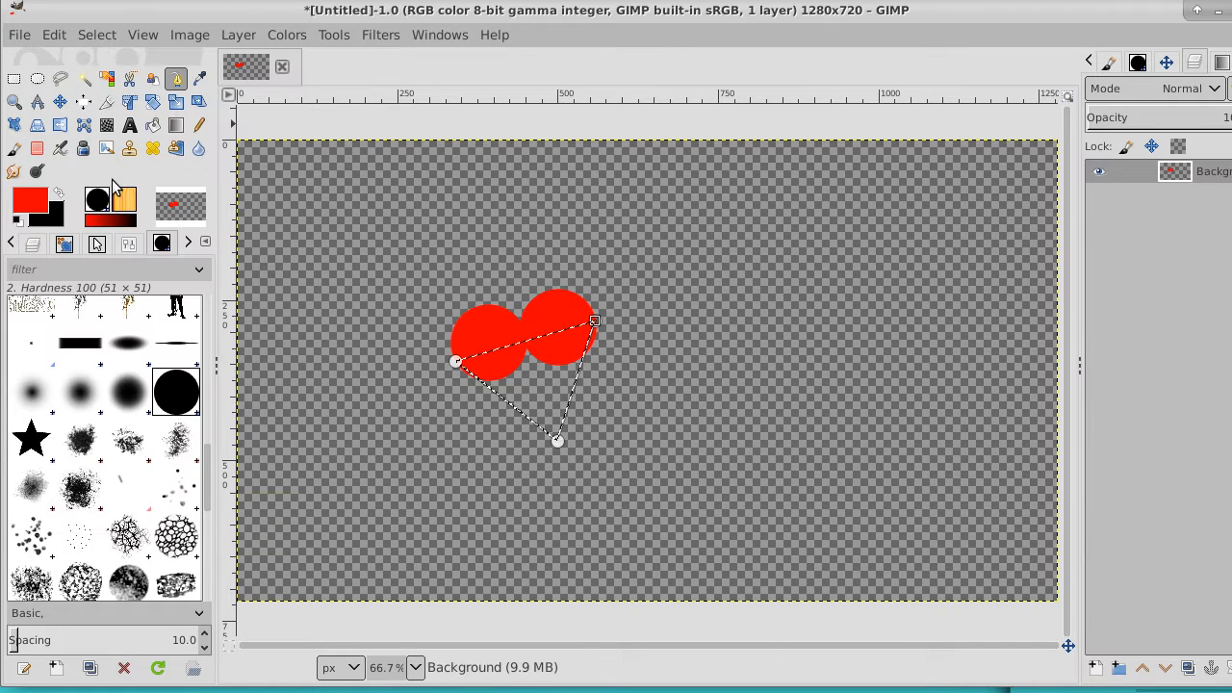
Bucket-fill the triangular selection with red to complete the heart and clear the selection
left_click(152, 124)
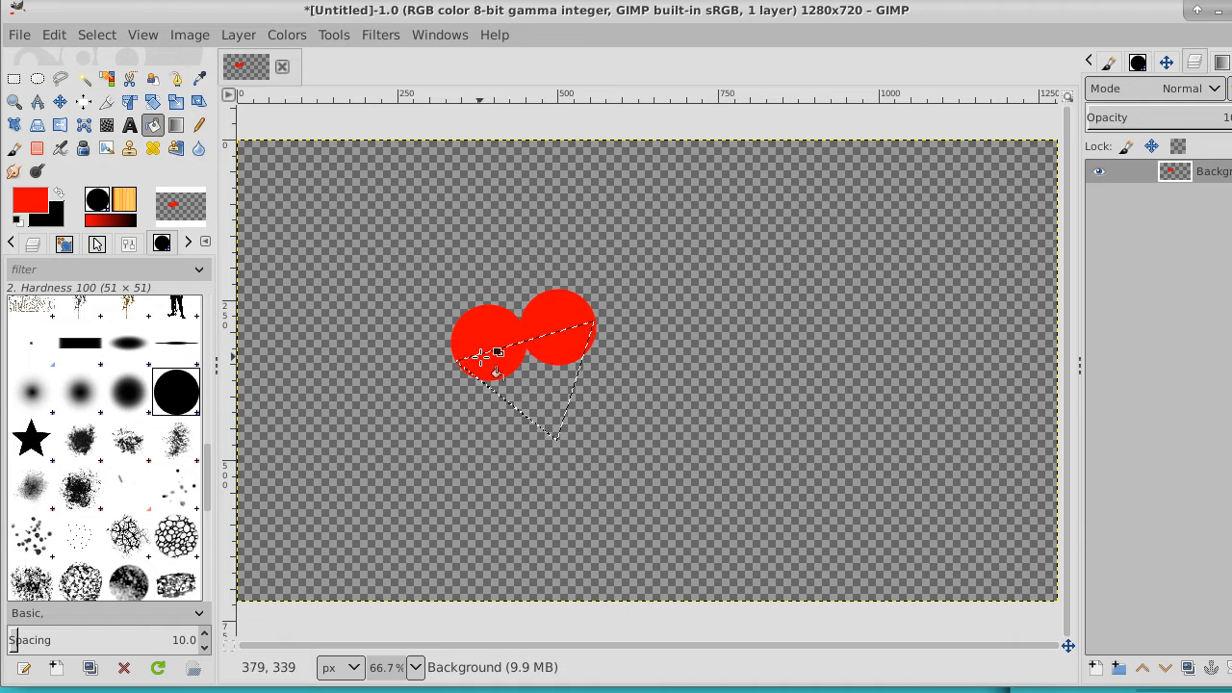
left_click(522, 377)
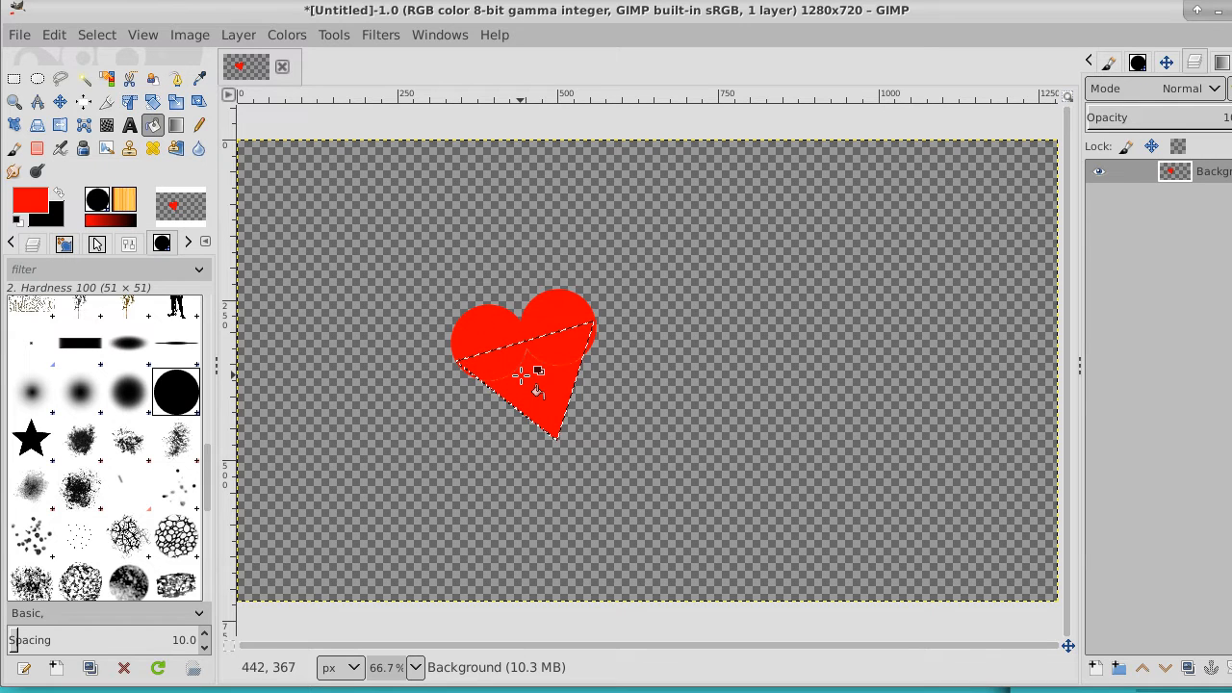
left_click(97, 34)
left_click(131, 86)
Select the red heart with the Fuzzy Select tool and grow the selection by 1 px
left_click(83, 78)
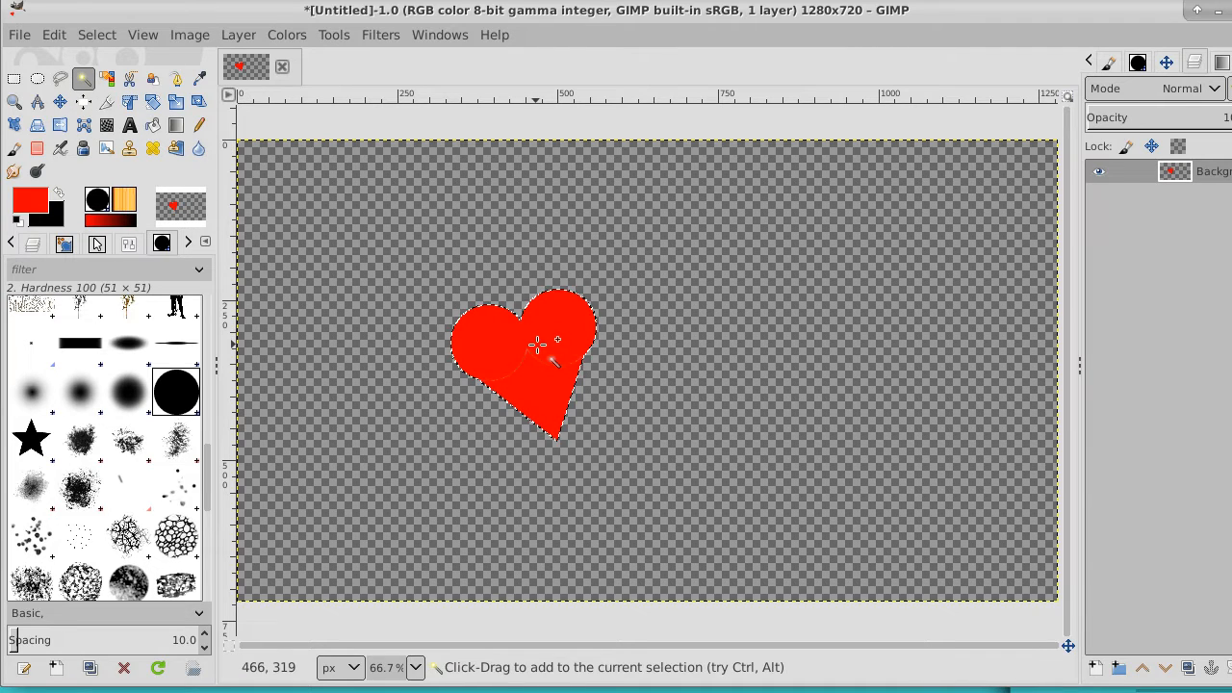
left_click(89, 35)
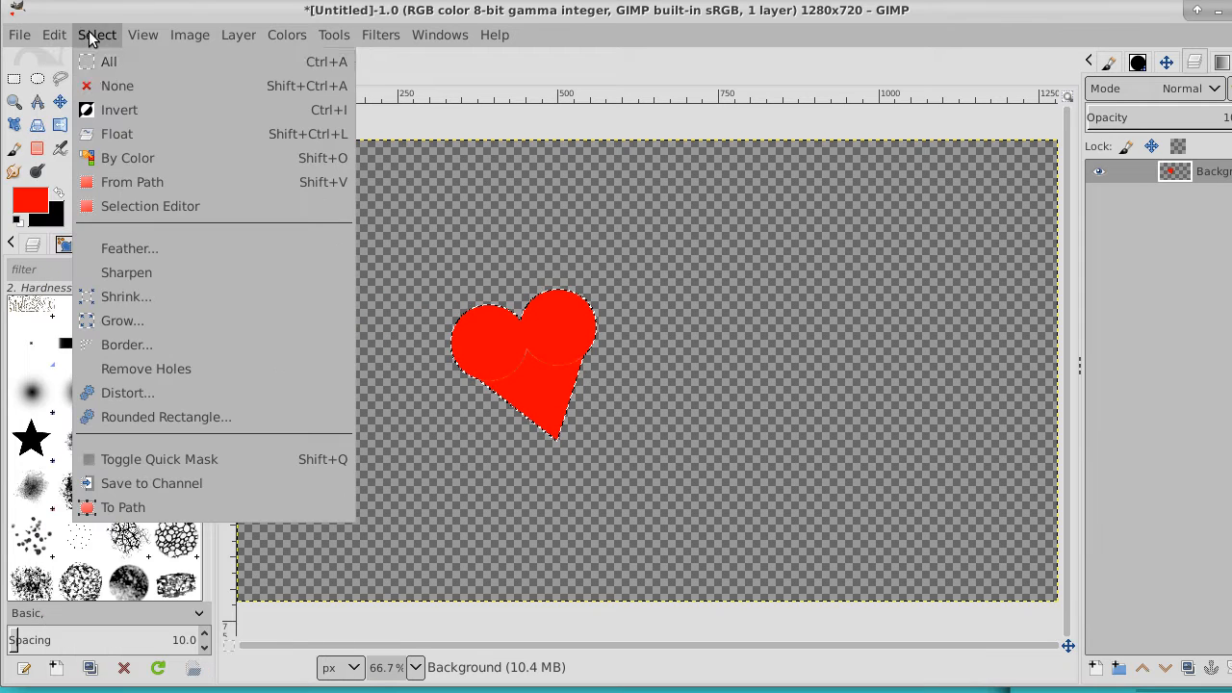
left_click(134, 317)
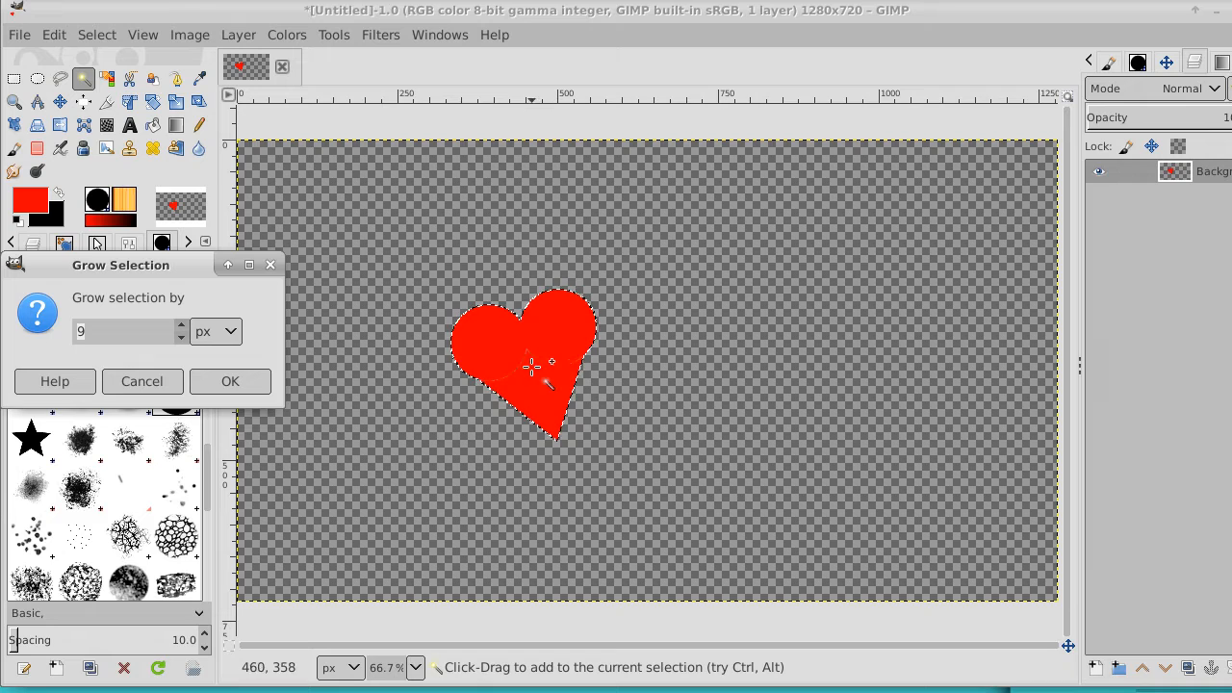
left_click(181, 339)
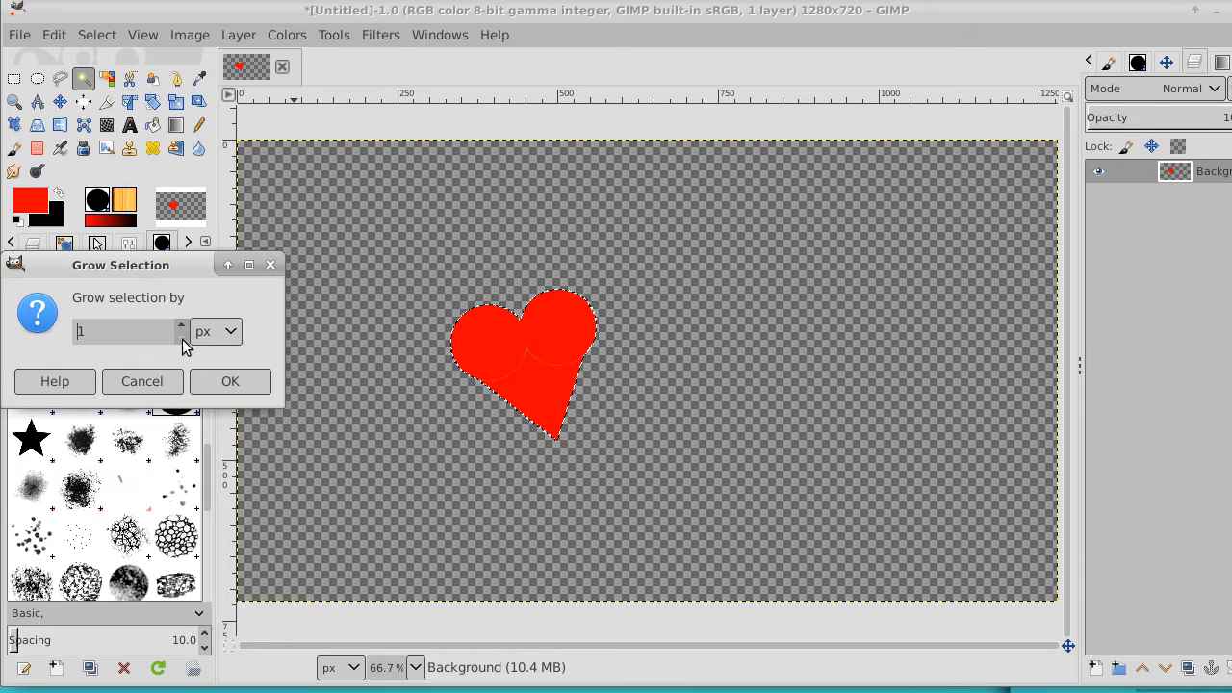
left_click(227, 384)
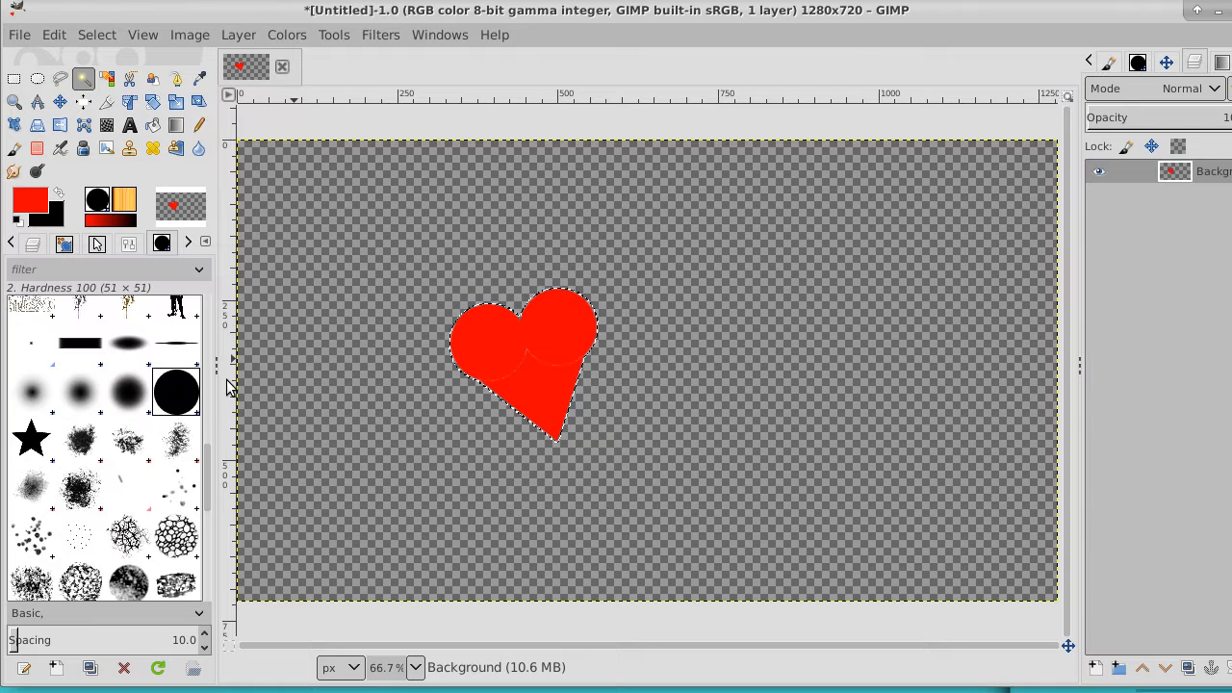
Paint over the heart's faint inner seams in red with the Pencil tool and clear the selection
left_click(200, 127)
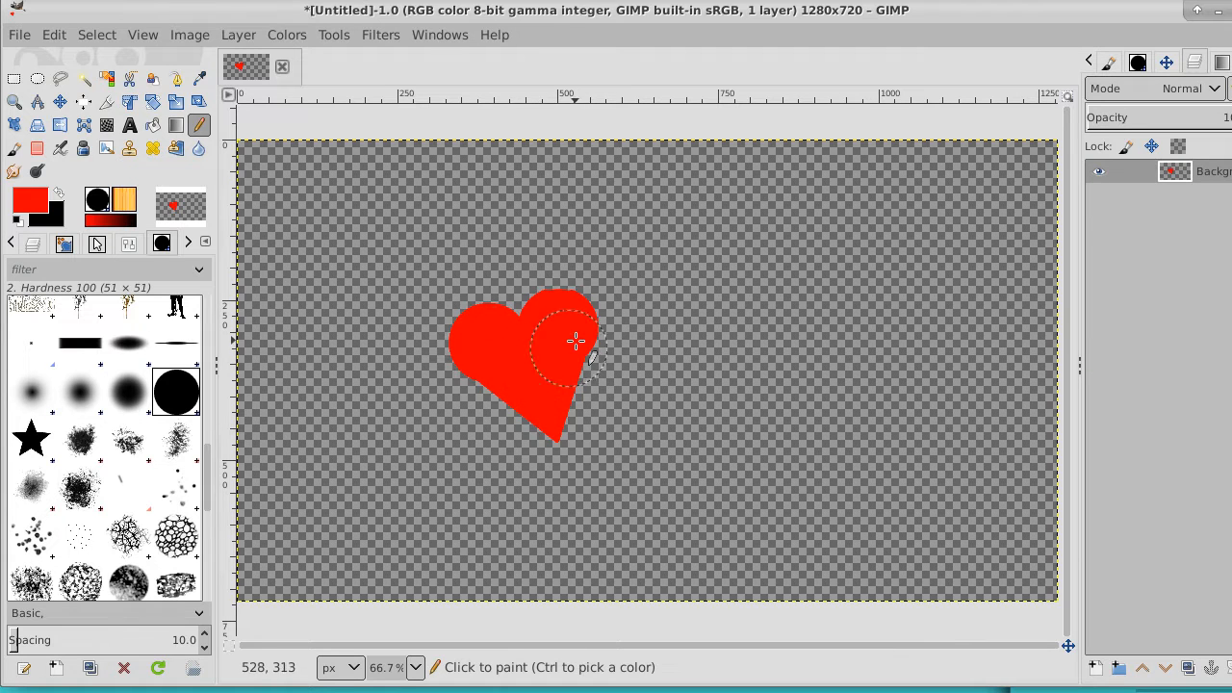
left_click(106, 35)
left_click(133, 86)
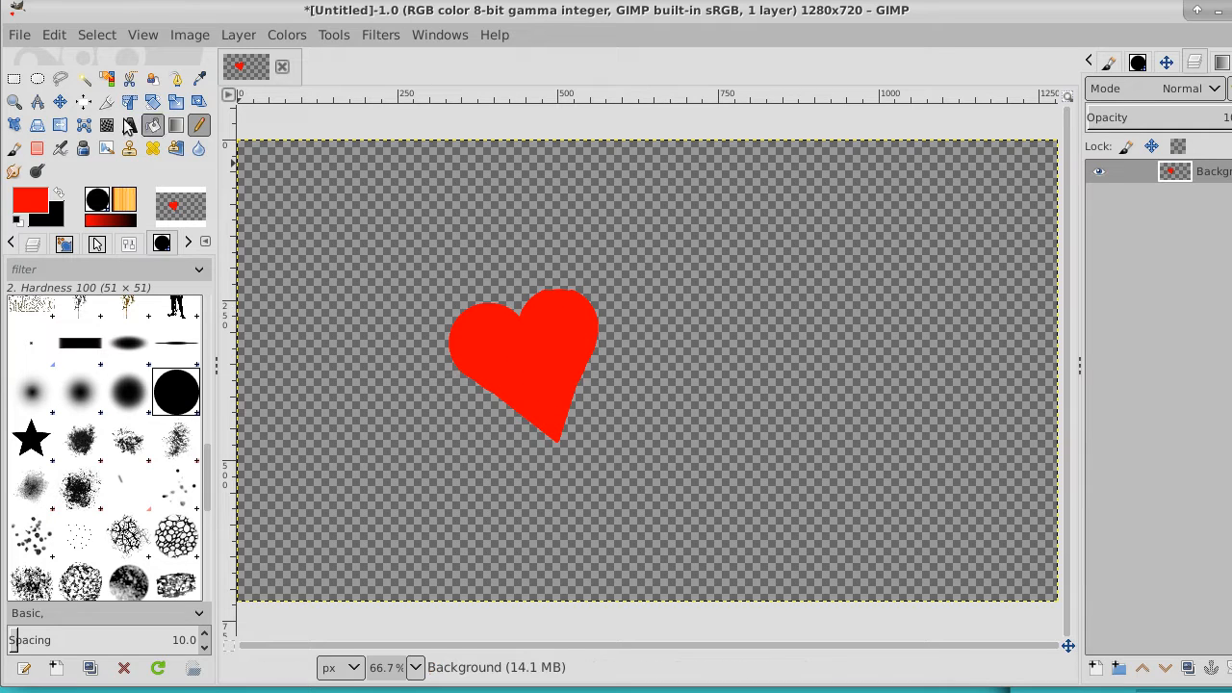
Copy a rectangular selection around the whole heart to the clipboard and clear the selection
left_click(13, 79)
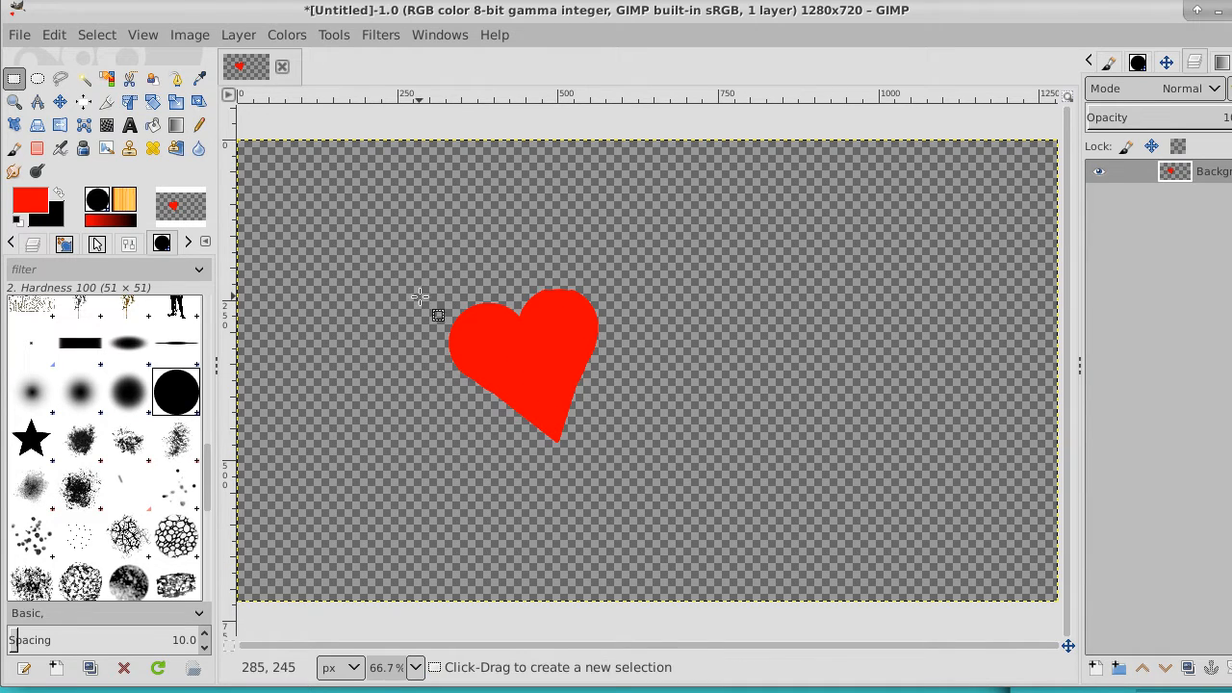
mouse_move(406, 260)
left_mouse_down()
mouse_move(681, 295)
mouse_move(632, 486)
left_mouse_up()
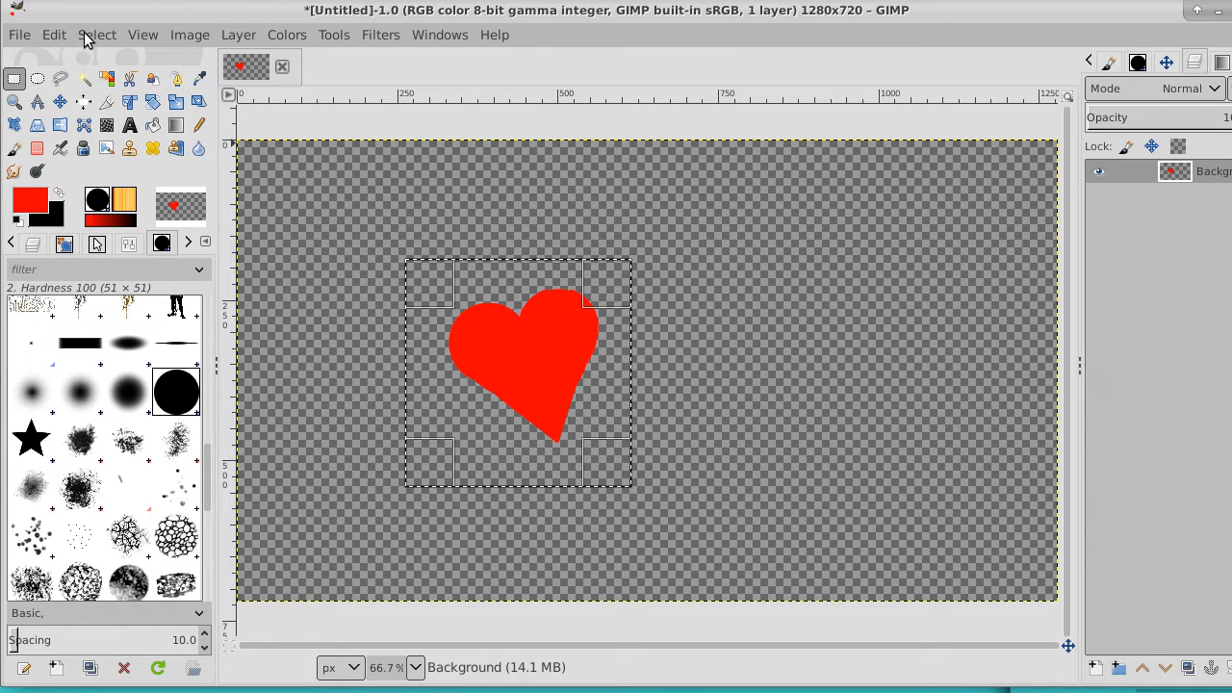
left_click(51, 38)
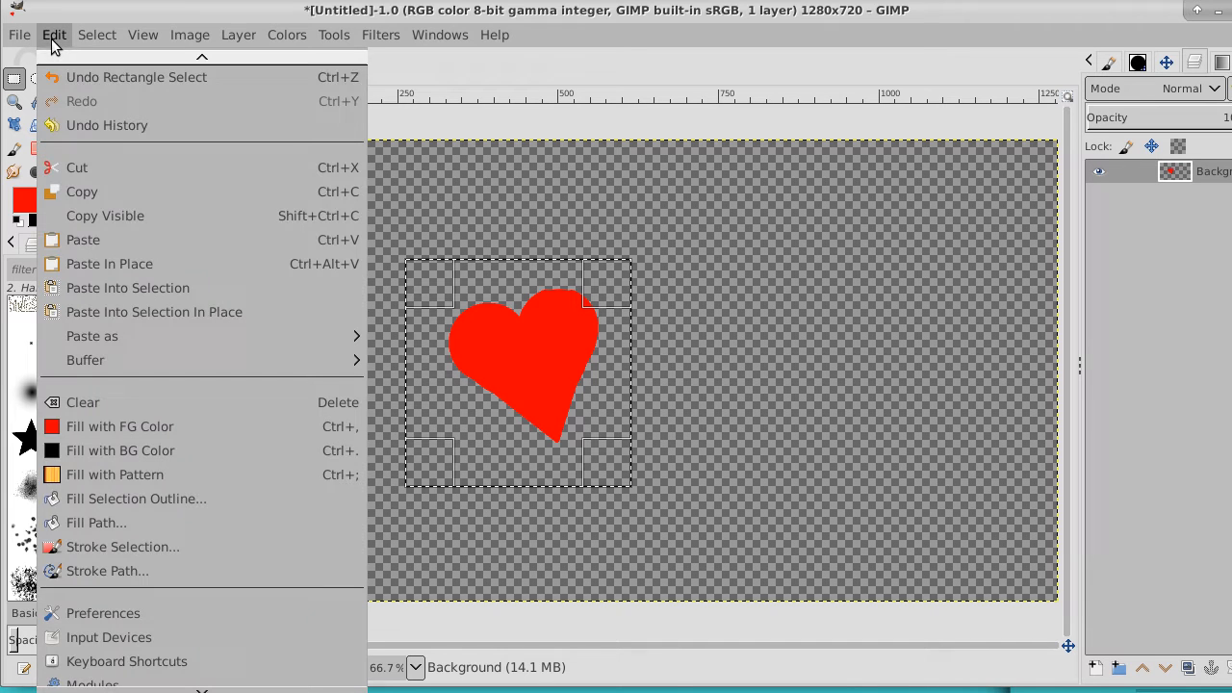
left_click(86, 195)
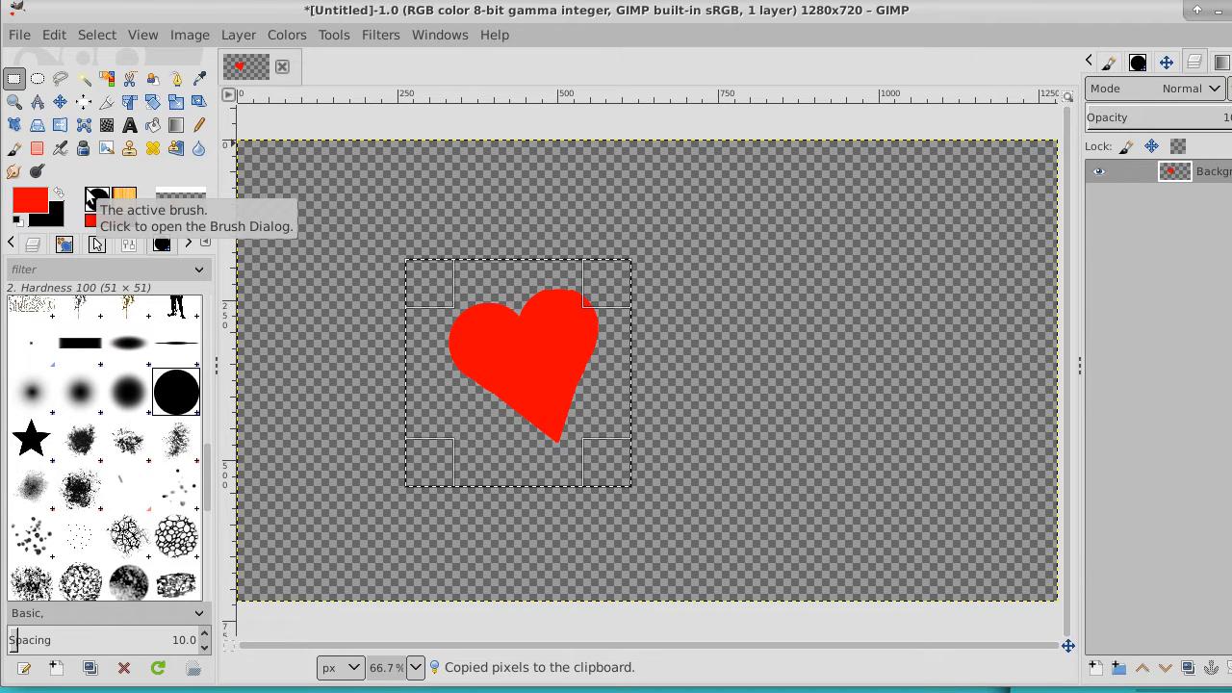
left_click(96, 35)
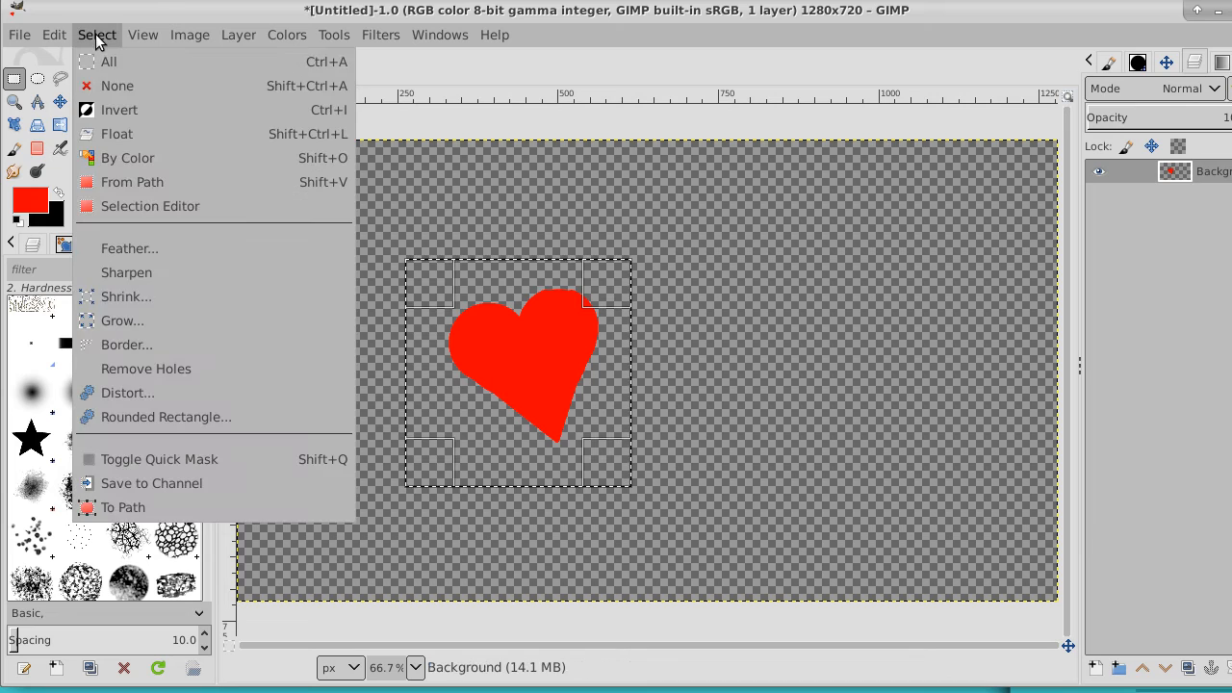
left_click(108, 86)
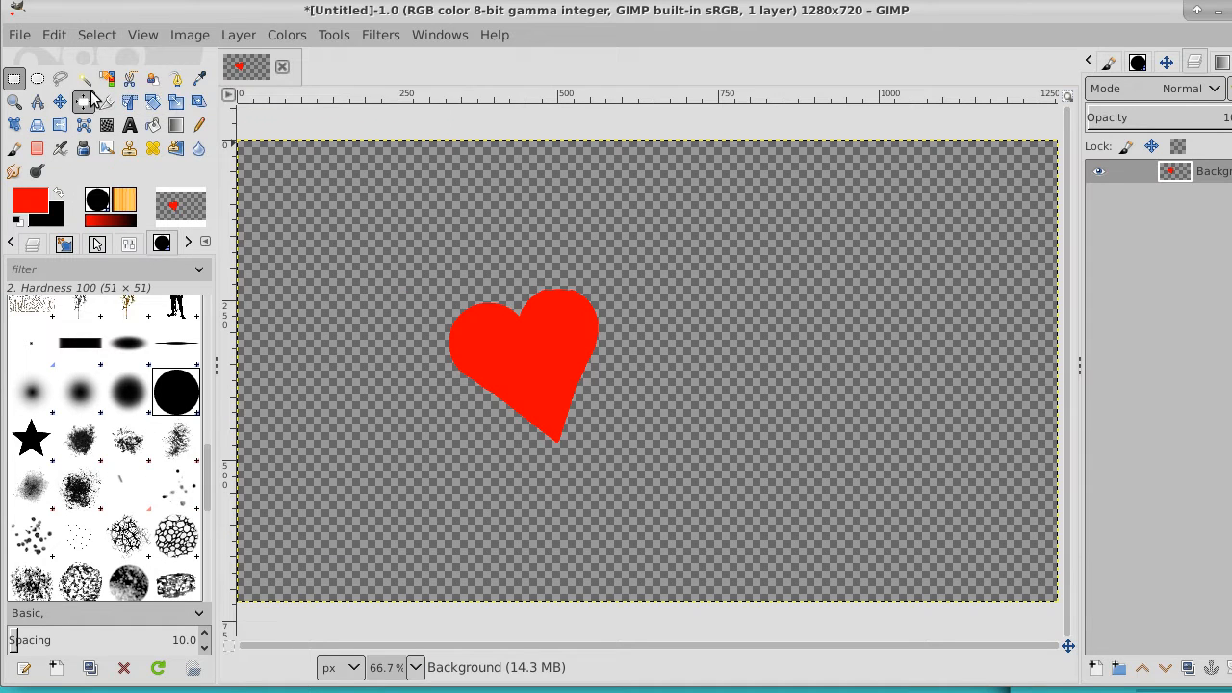
Select the red heart with the Fuzzy Select tool and copy it to the clipboard
left_click(83, 78)
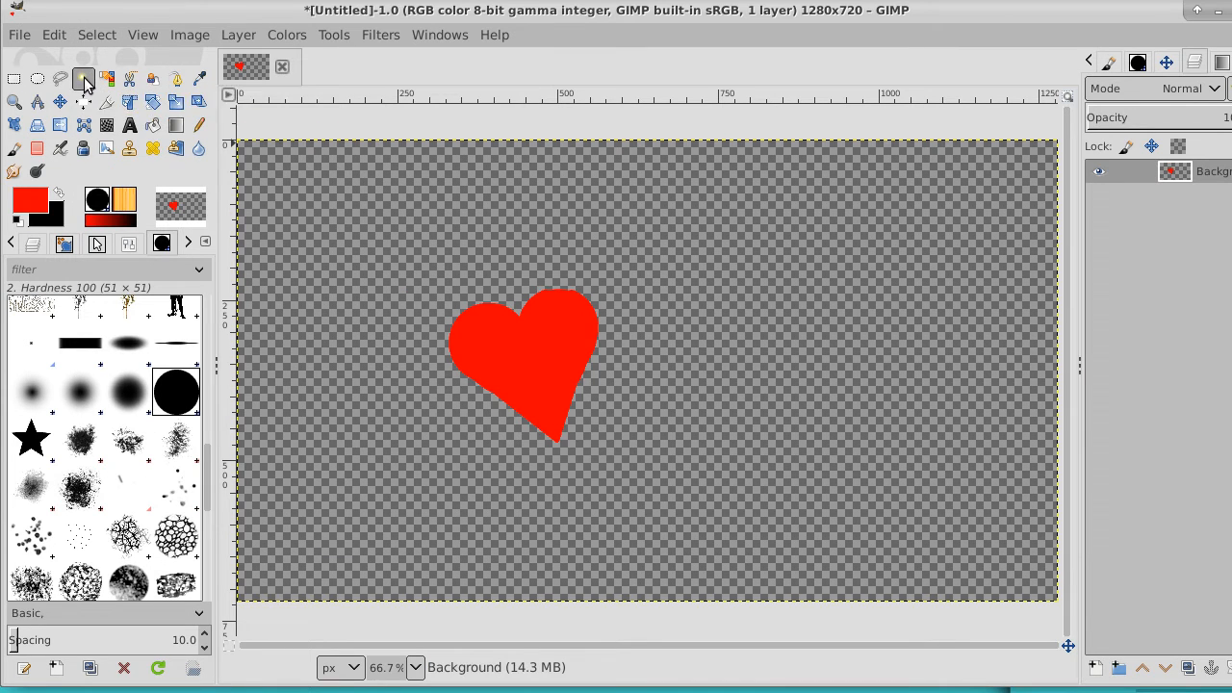
left_click(551, 354)
left_click(54, 35)
left_click(90, 193)
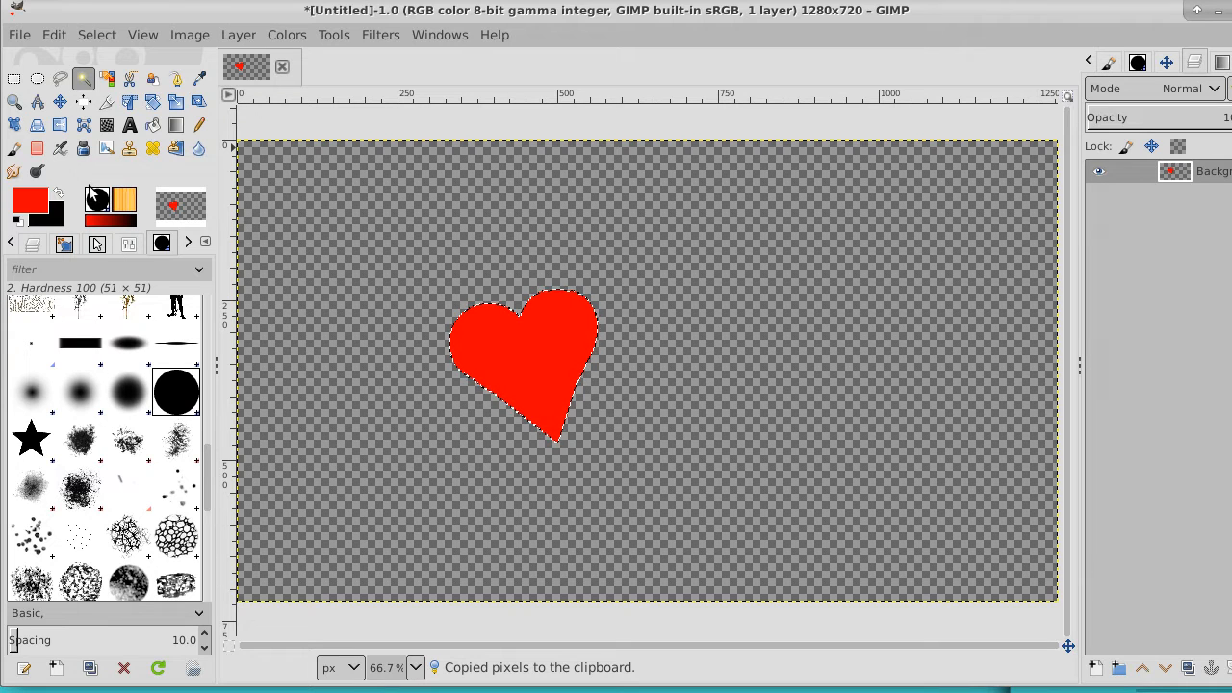
Switch to the Paintbrush tool and choose the clipboard heart as the brush
left_click(13, 147)
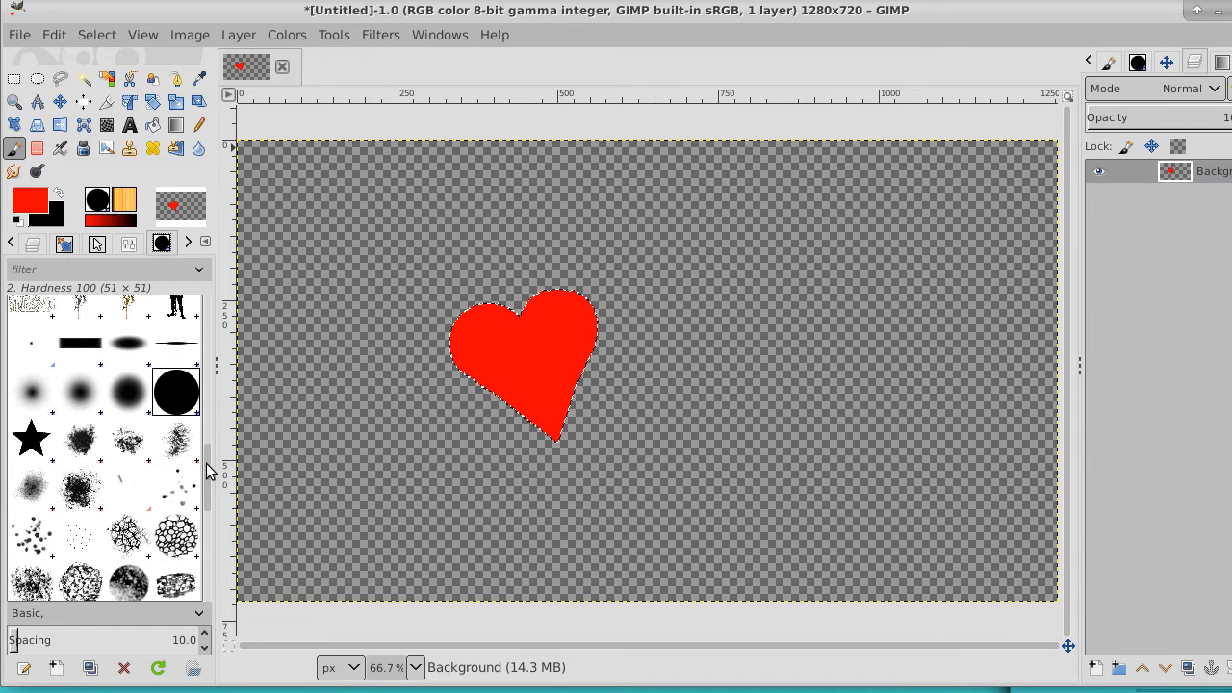
left_click_drag(209, 468, 211, 312)
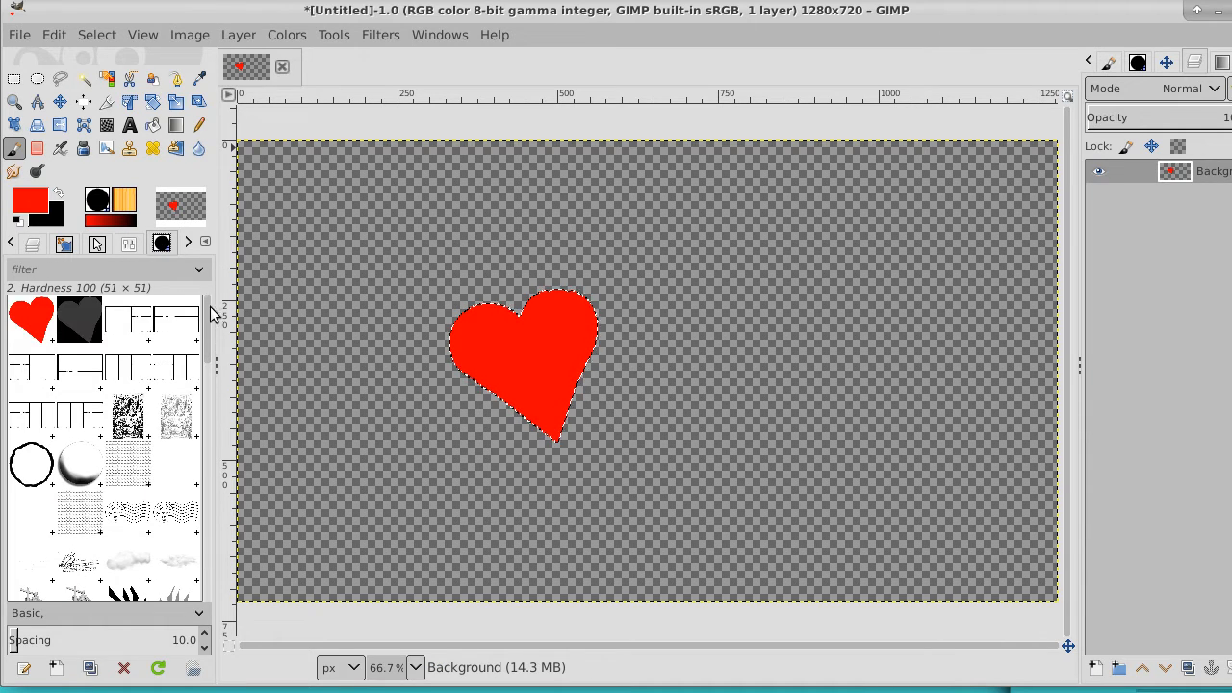
left_click(29, 322)
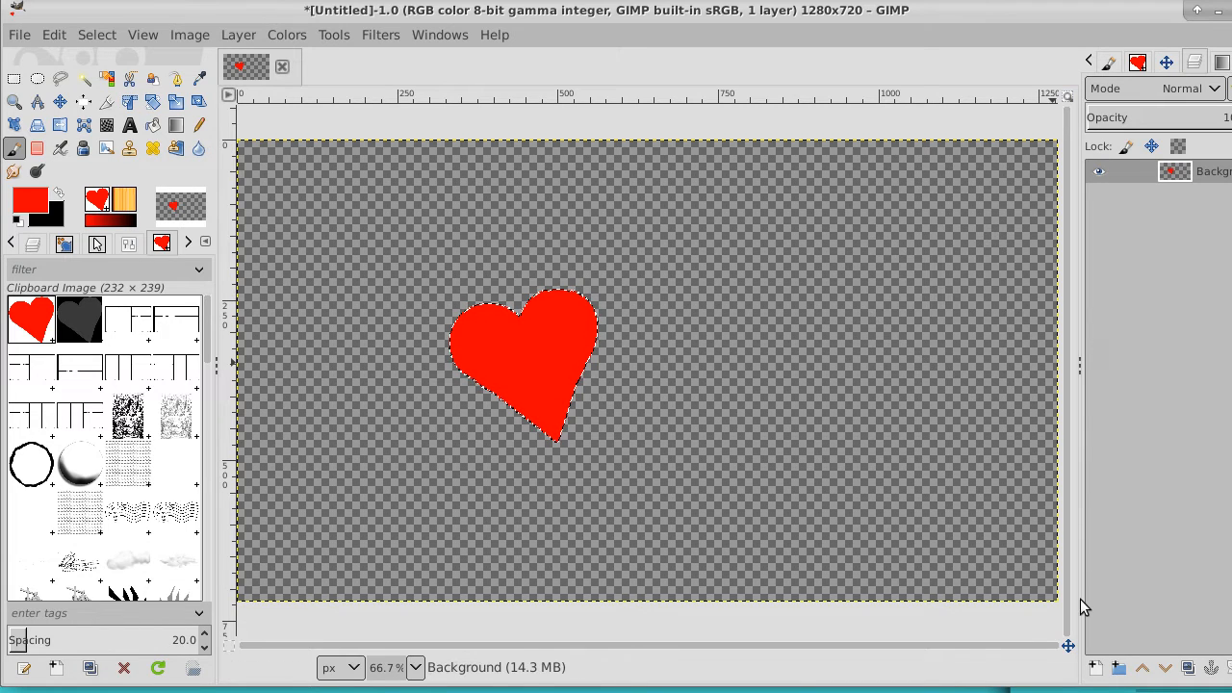
Add a new transparent layer, clear the selection, and stamp one heart to the right of the original
left_click(1096, 669)
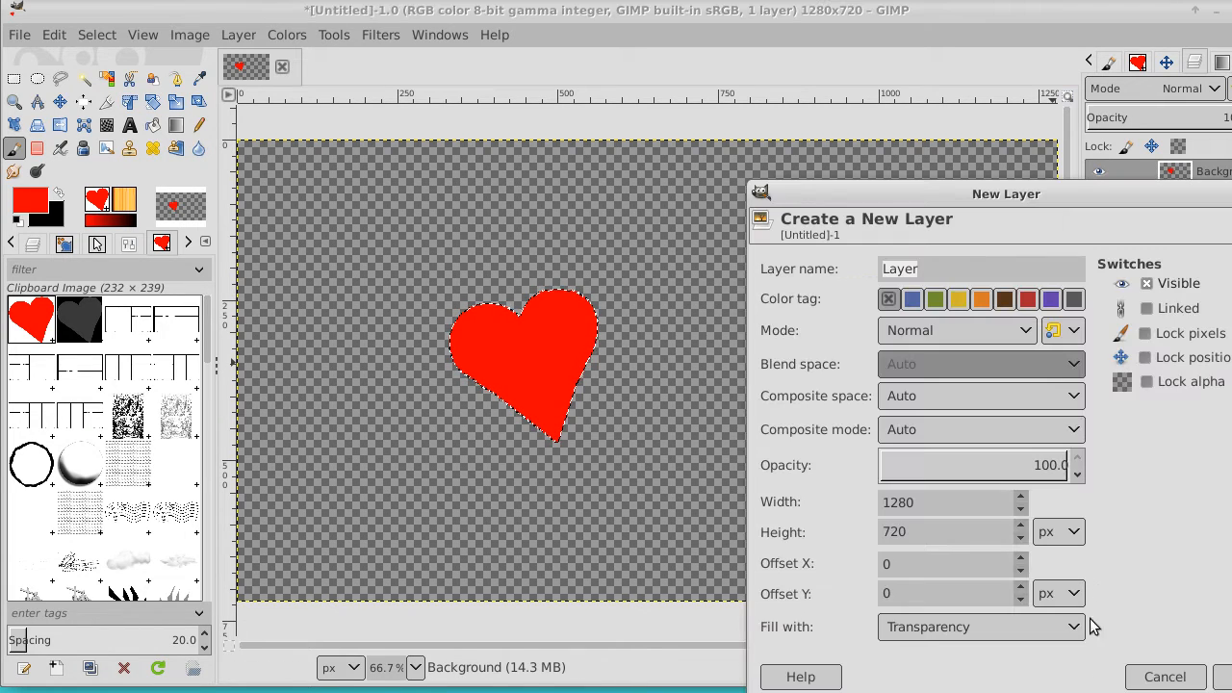
left_click(1226, 674)
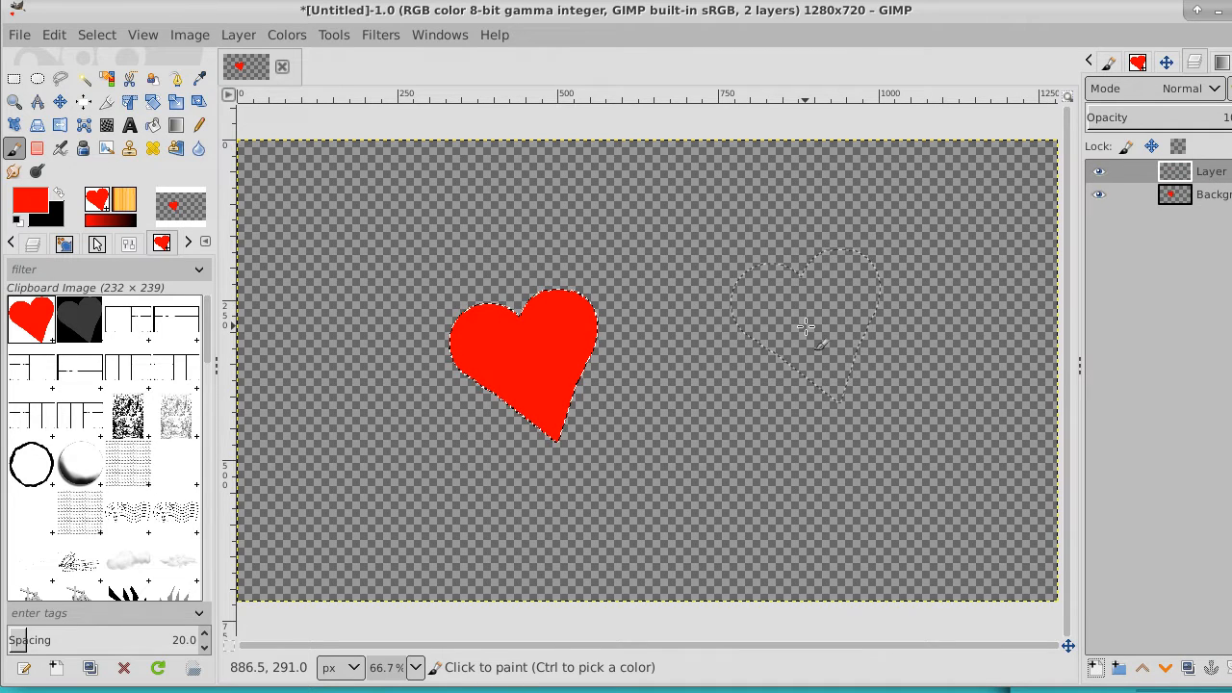
left_click(115, 34)
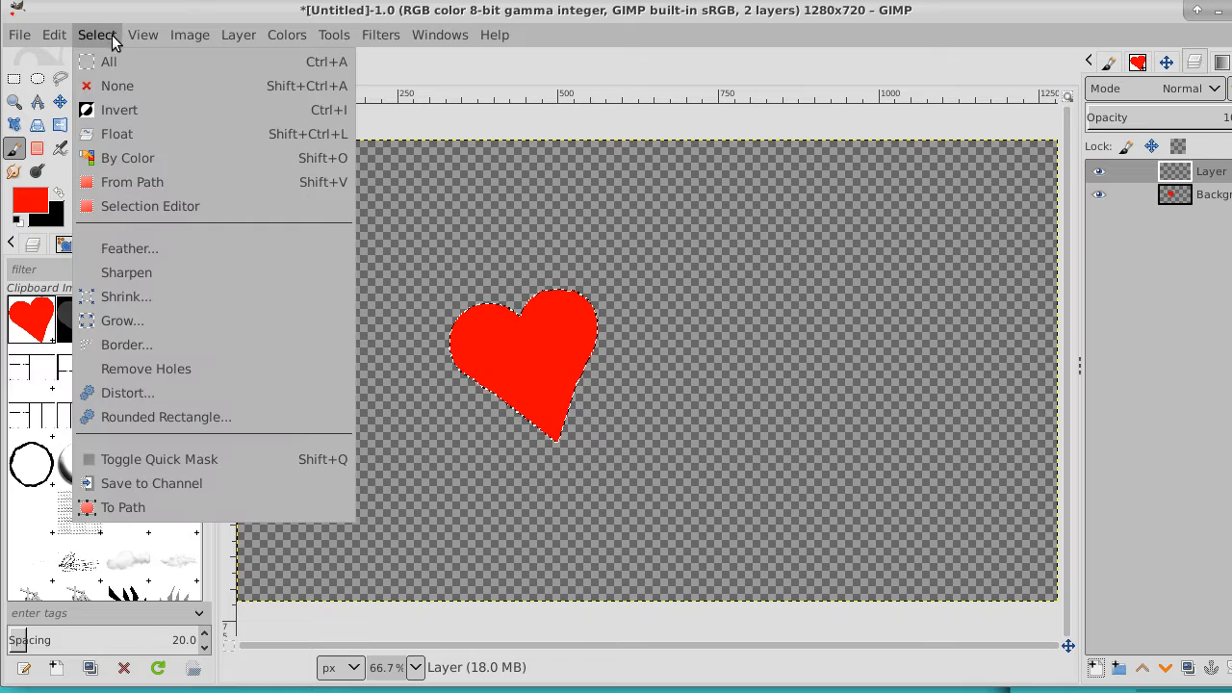
left_click(118, 85)
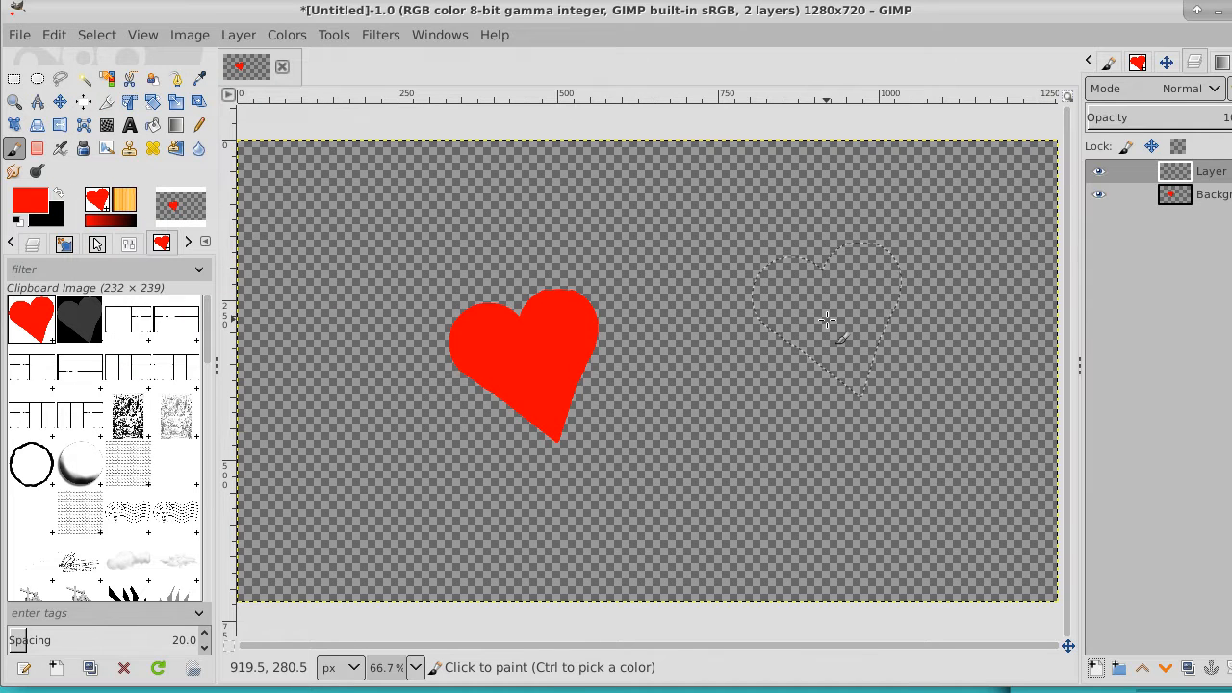
left_click(828, 321)
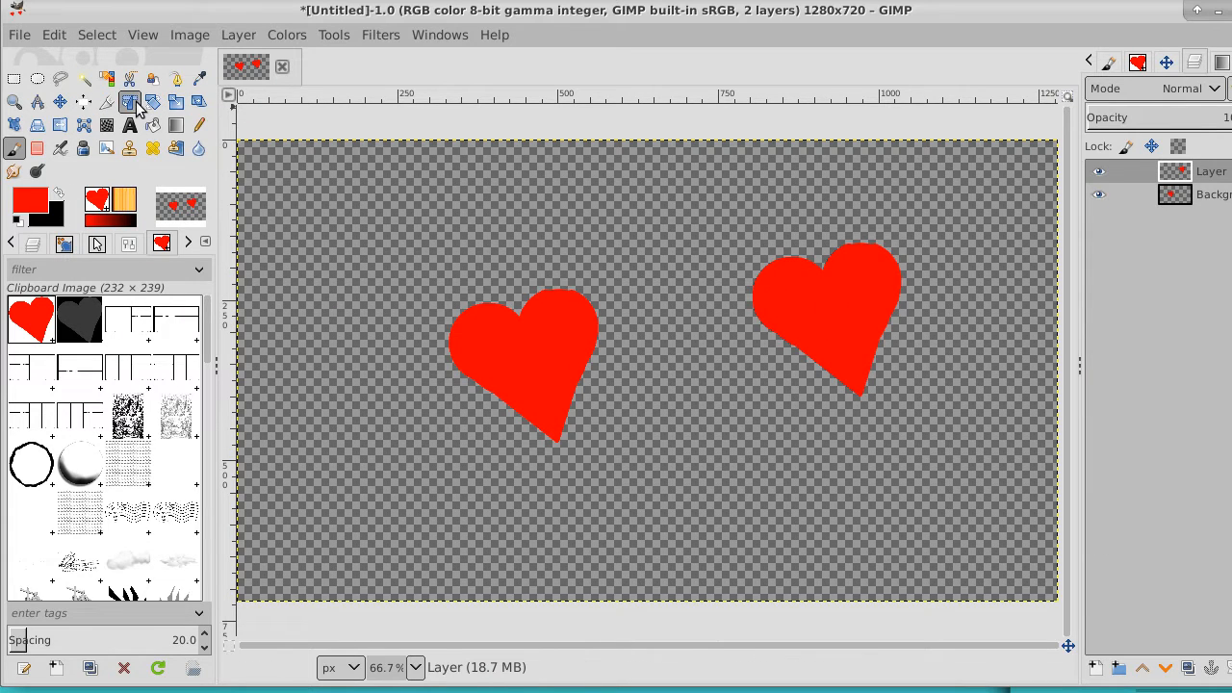
Make a rectangular selection around the whole stamped heart
left_click(14, 79)
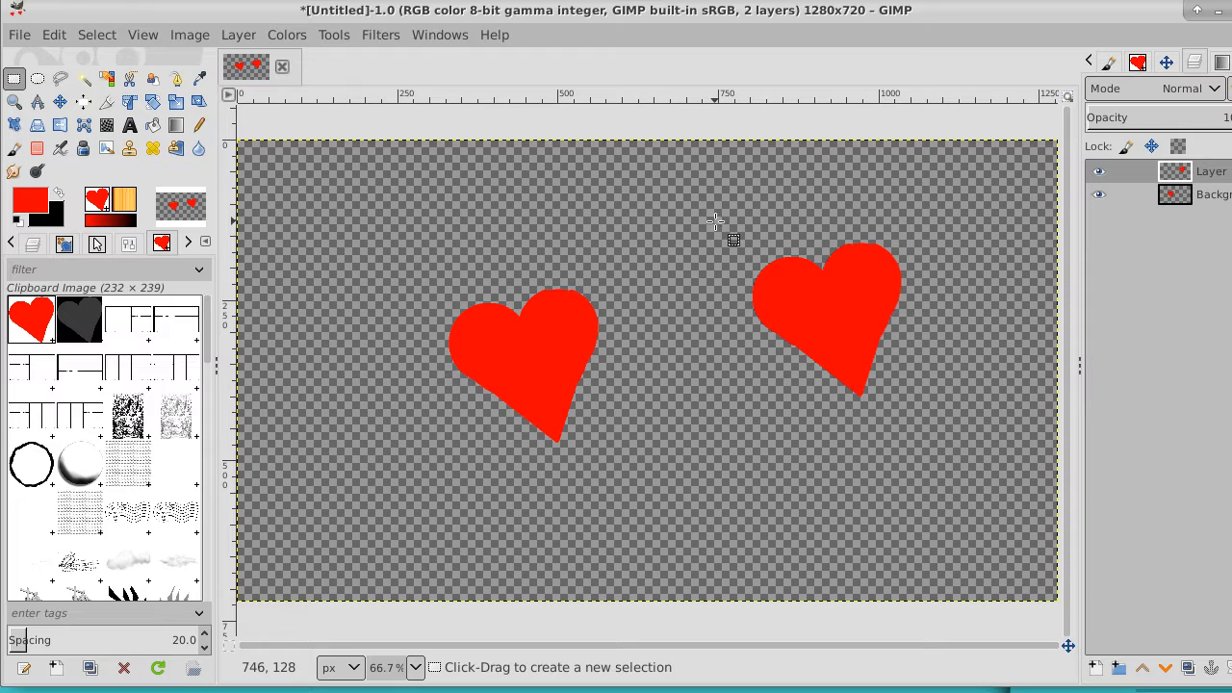
left_click_drag(717, 222, 921, 426)
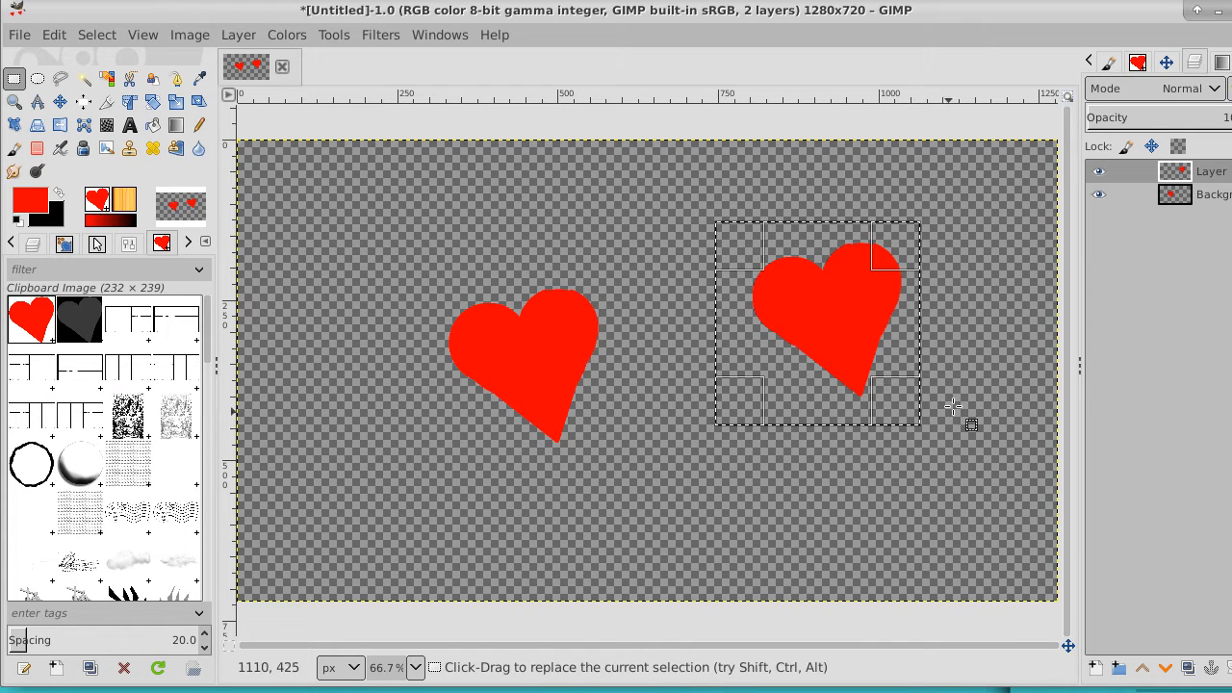
left_click(176, 101)
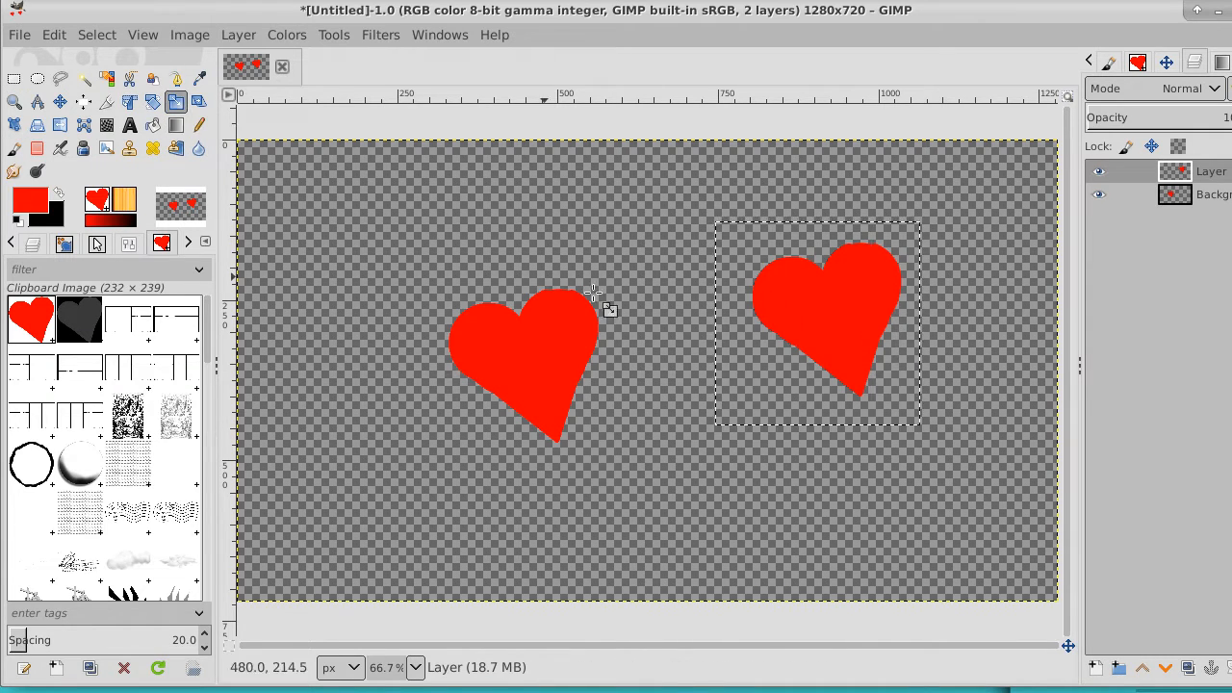
left_click(869, 405)
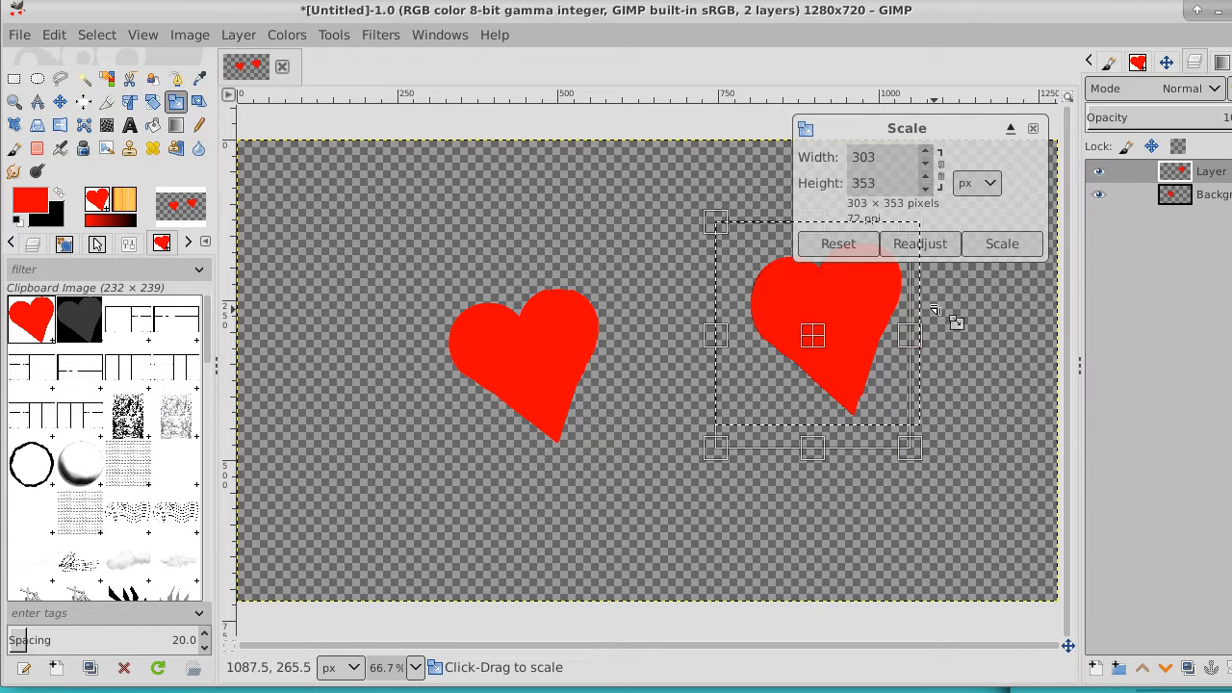
left_click(866, 245)
left_click(1033, 128)
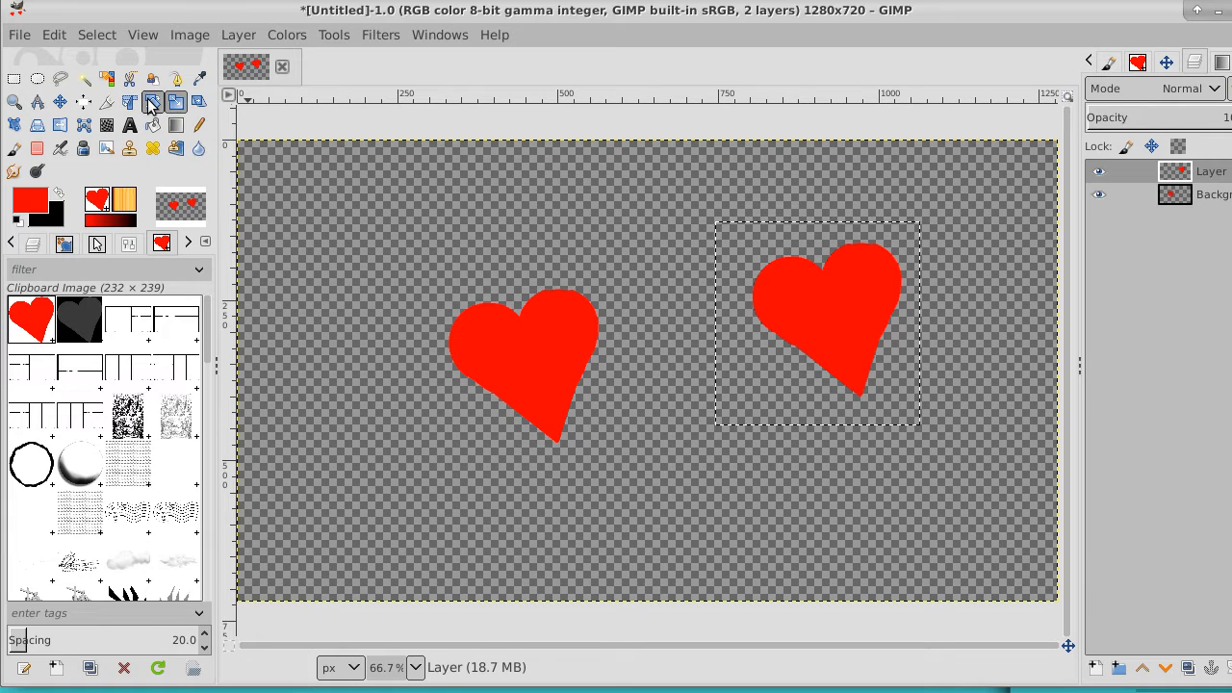
Rotate the selected heart clockwise by about 33 degrees and move it up and left, closer to the original heart
left_click(153, 103)
left_click_drag(921, 359, 893, 404)
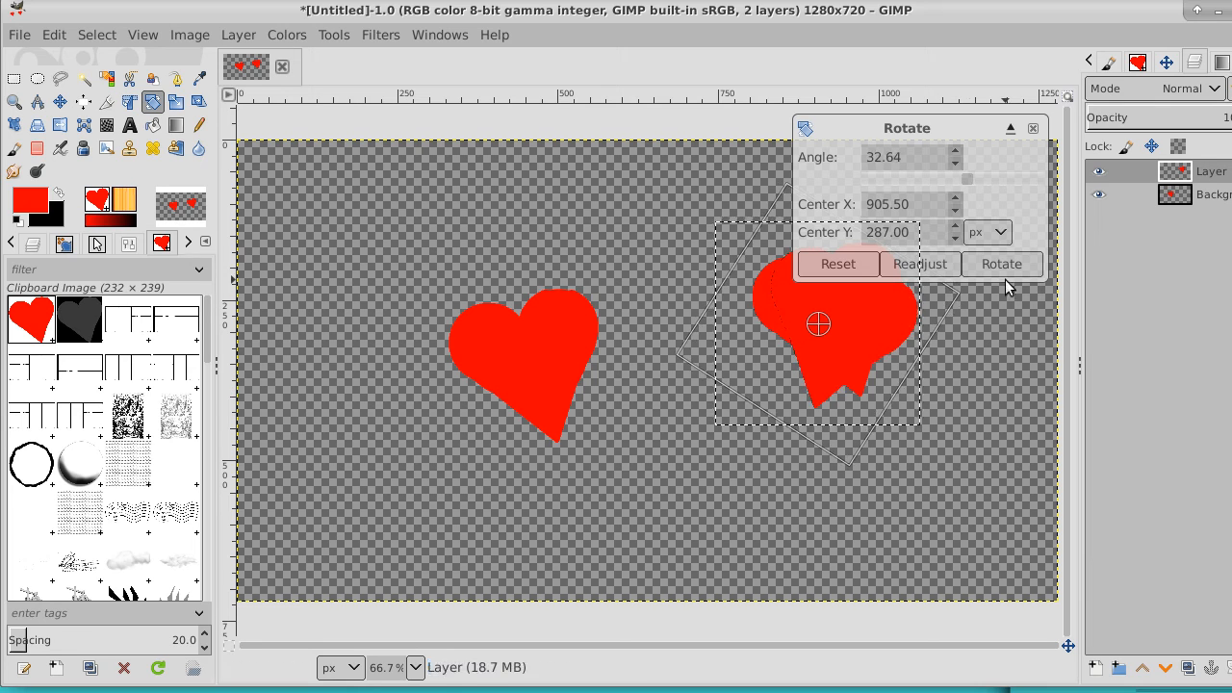
left_click(1002, 263)
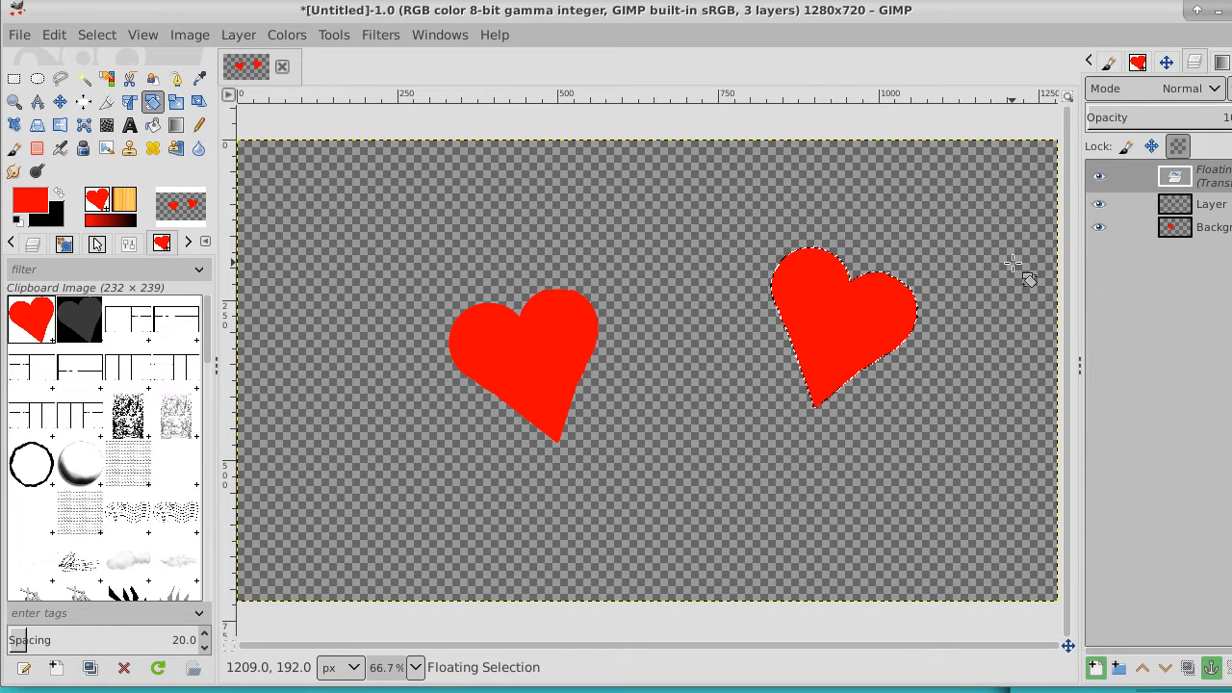
left_click(60, 102)
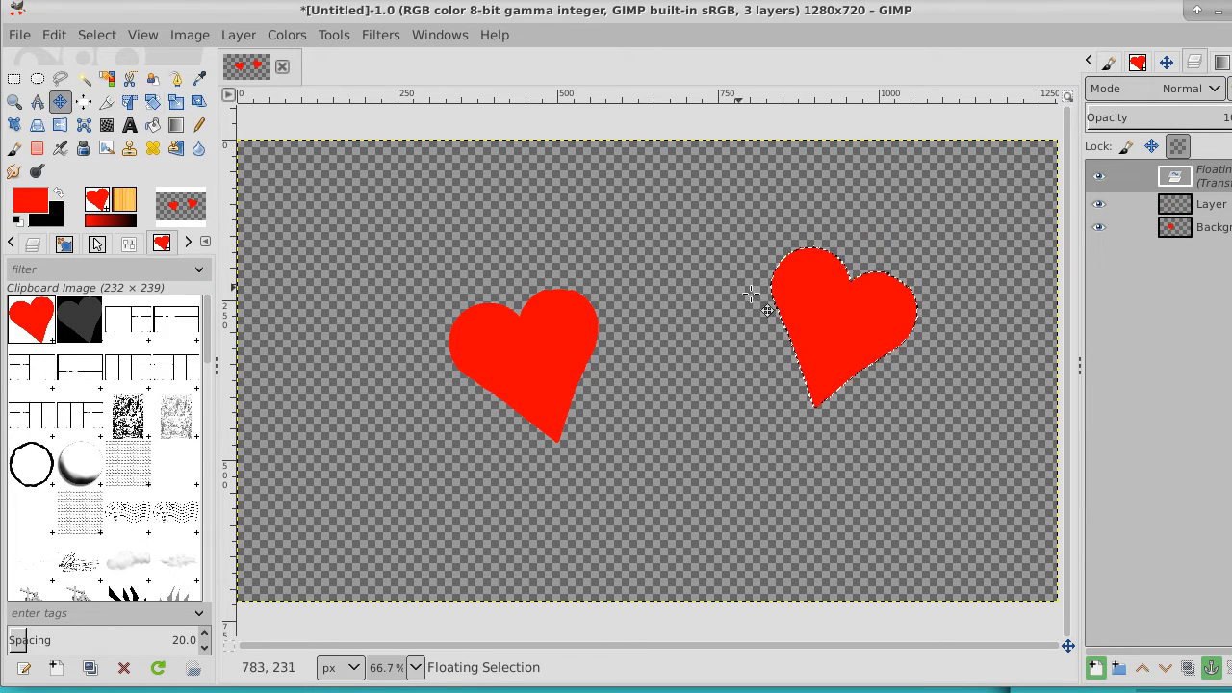
left_click_drag(848, 302, 714, 250)
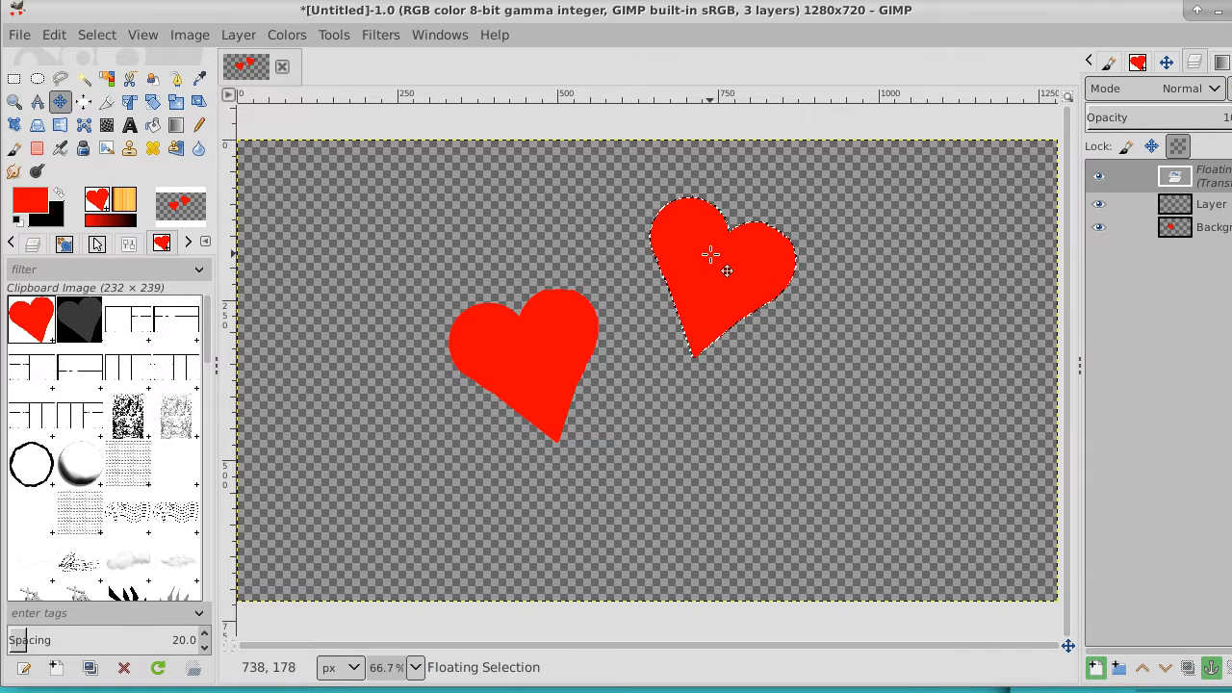
Turn the floating heart into a new layer merged into the one below, and fit the merged layer to the image size
right_click(1229, 182)
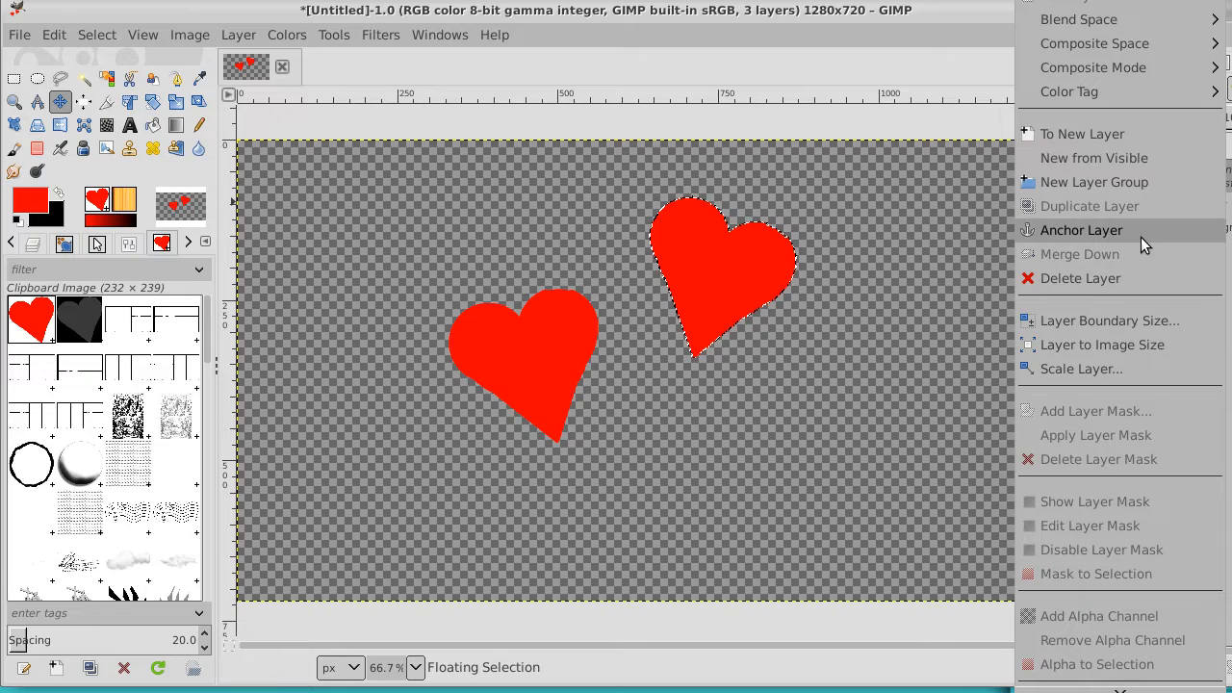
left_click(1147, 134)
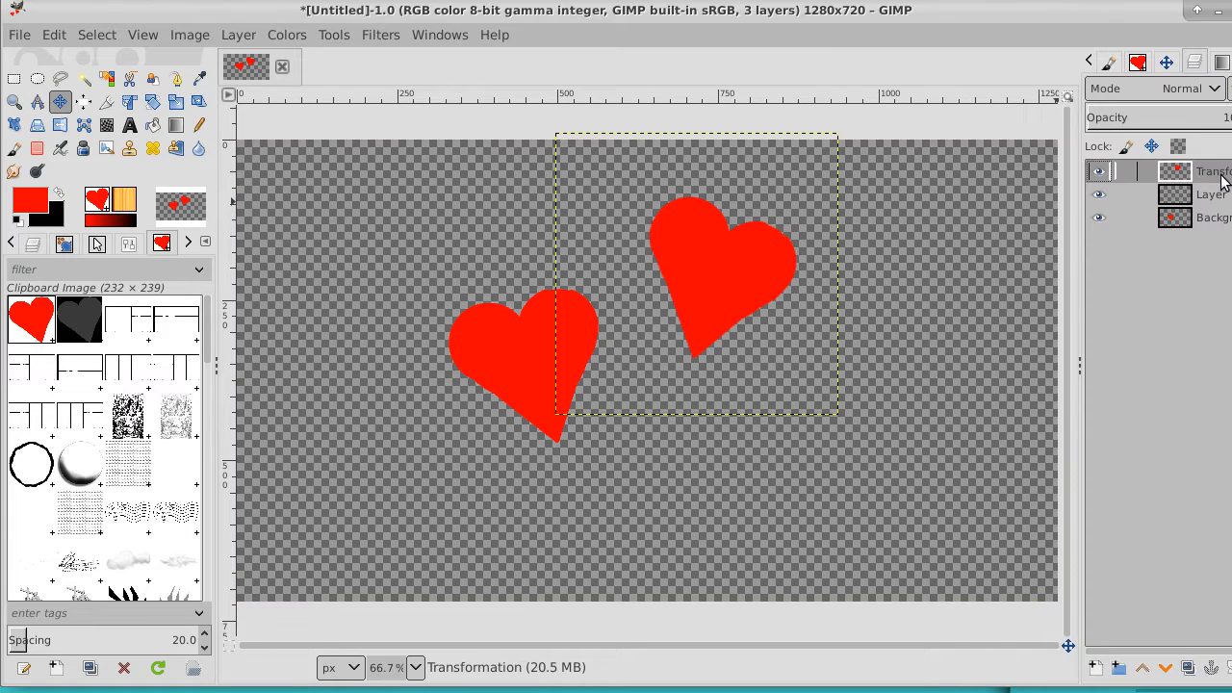
right_click(1224, 183)
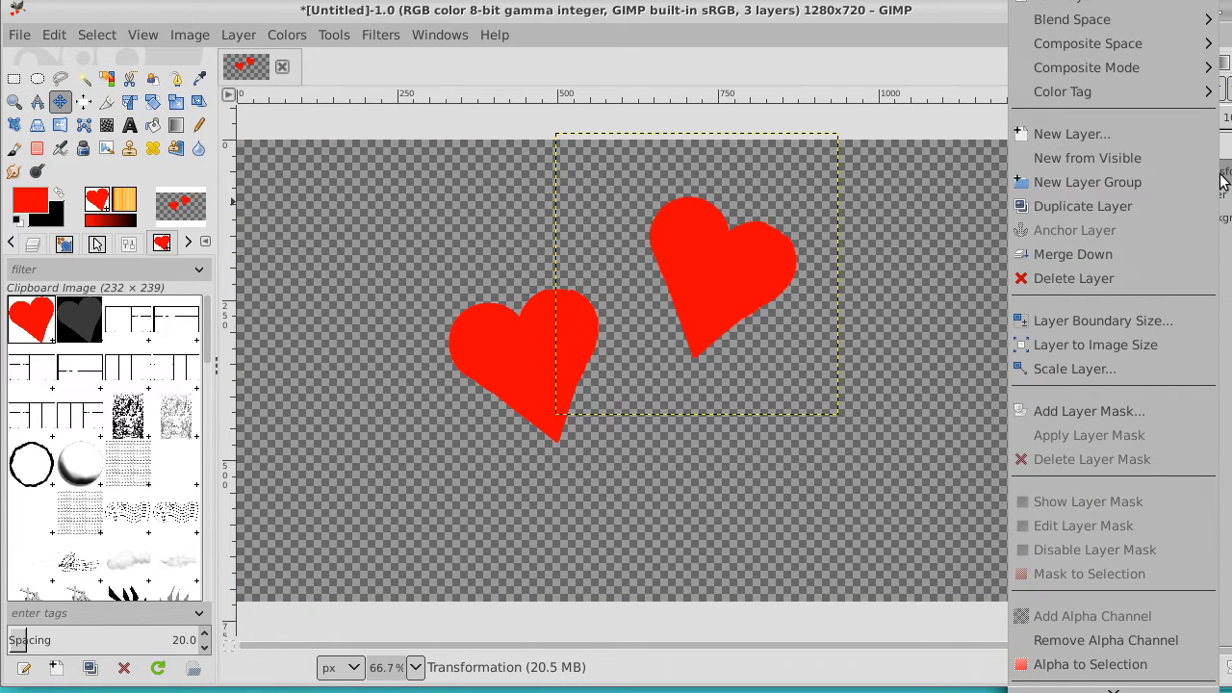
left_click(1157, 246)
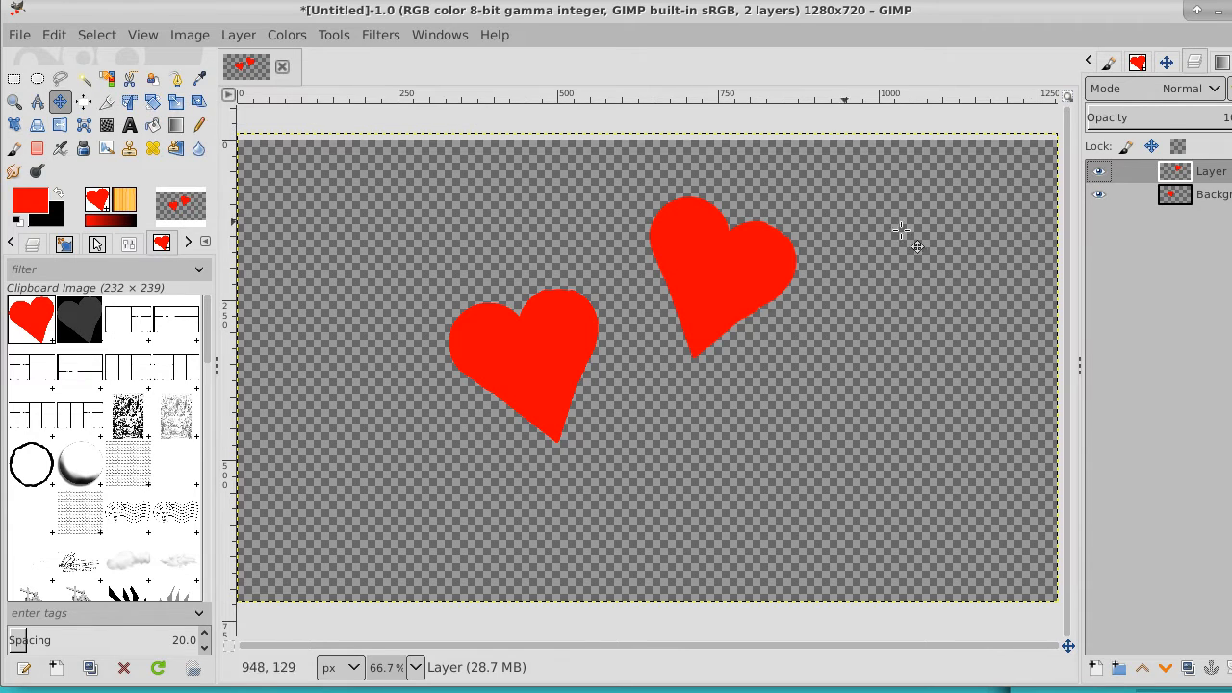
right_click(1203, 173)
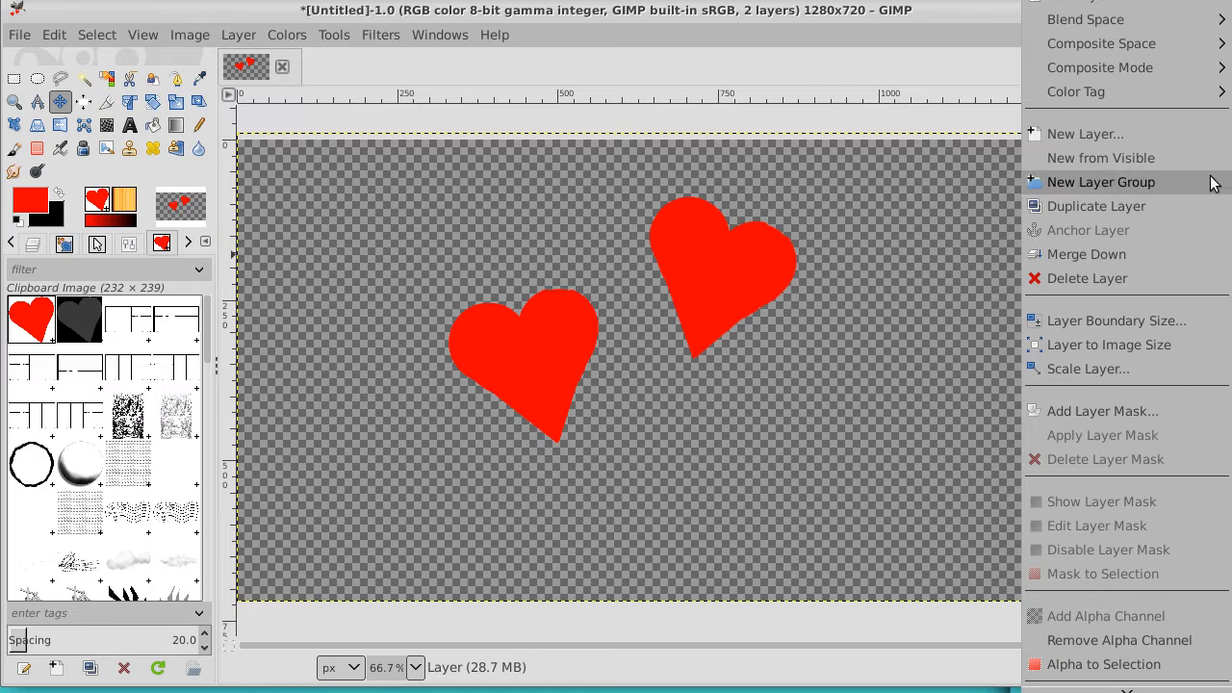
left_click(1178, 348)
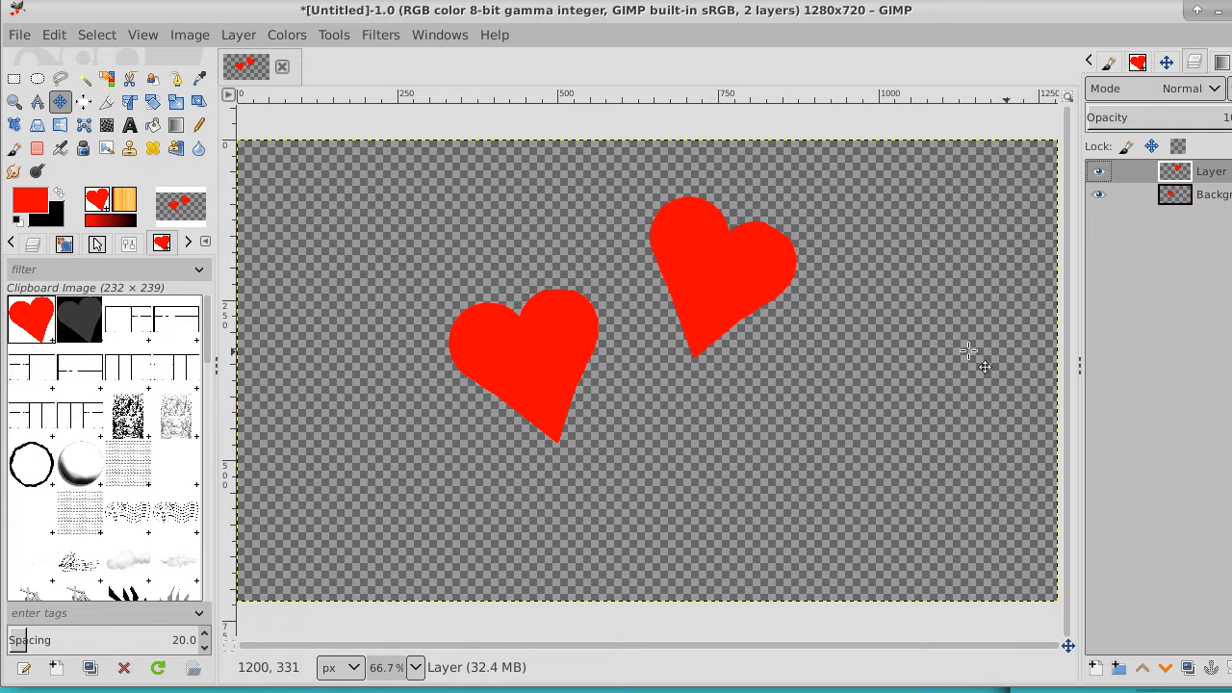
Copy a rectangular selection spanning both hearts from the upper layer and paste it as a new layer
left_click(12, 79)
left_click_drag(402, 173, 852, 466)
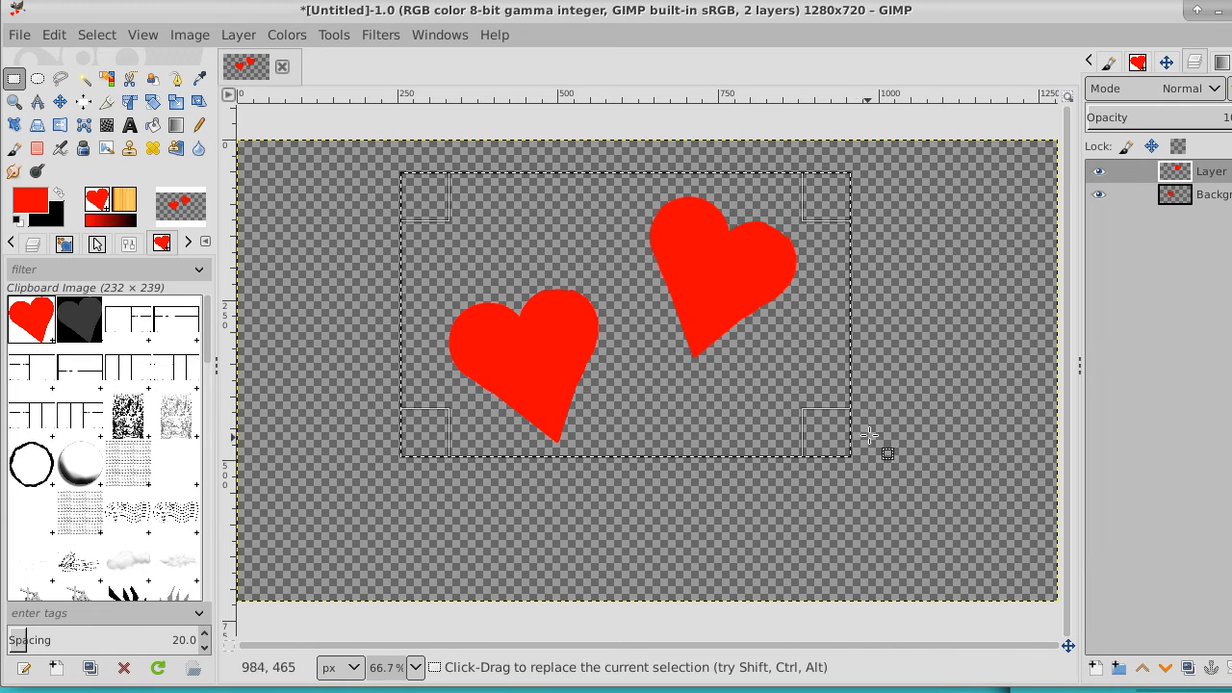
left_click(54, 34)
left_click(96, 187)
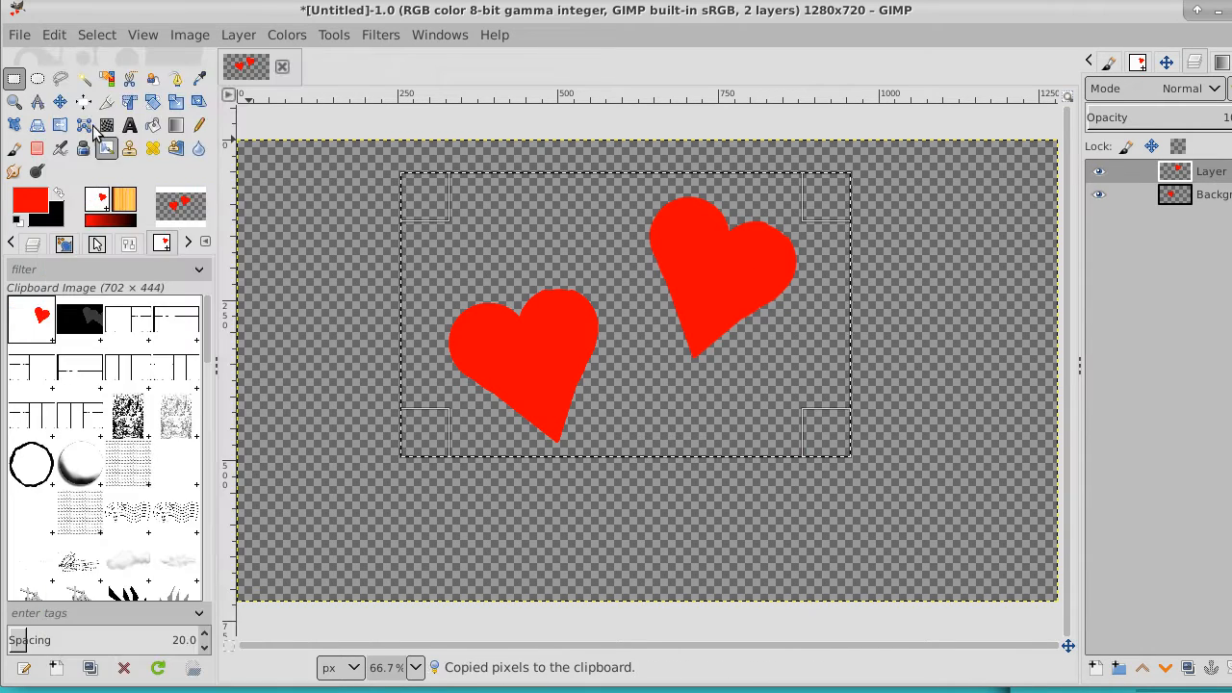
left_click(54, 35)
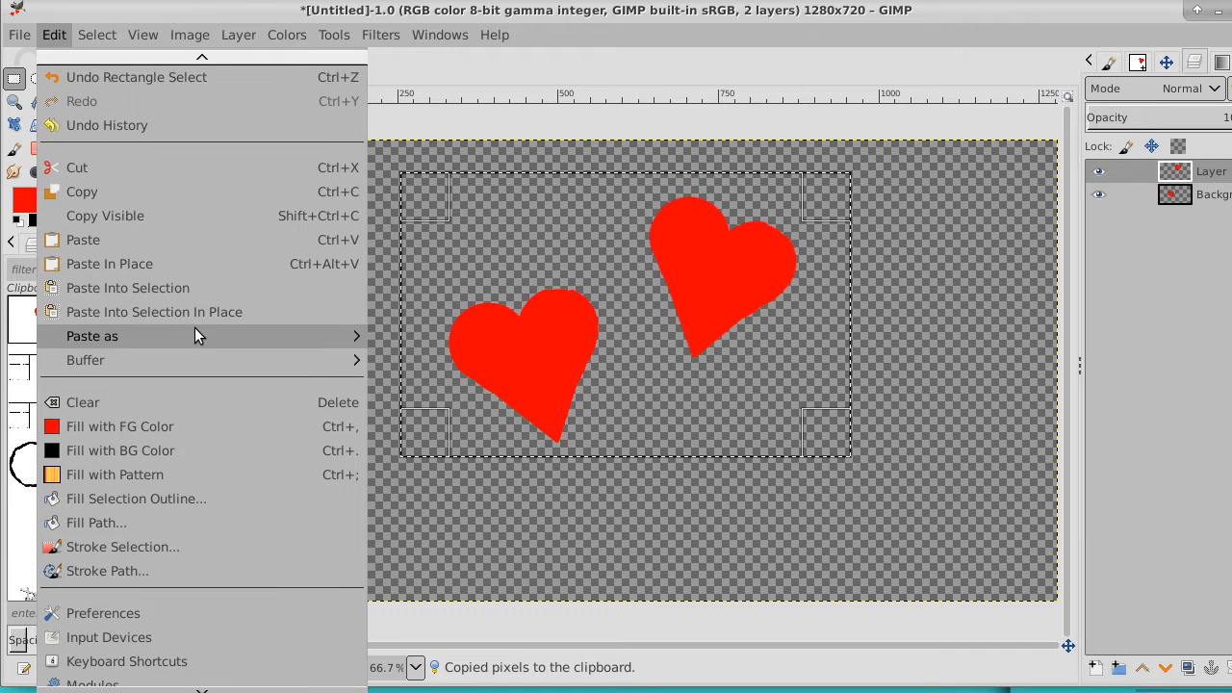
mouse_move(320, 333)
left_click(461, 331)
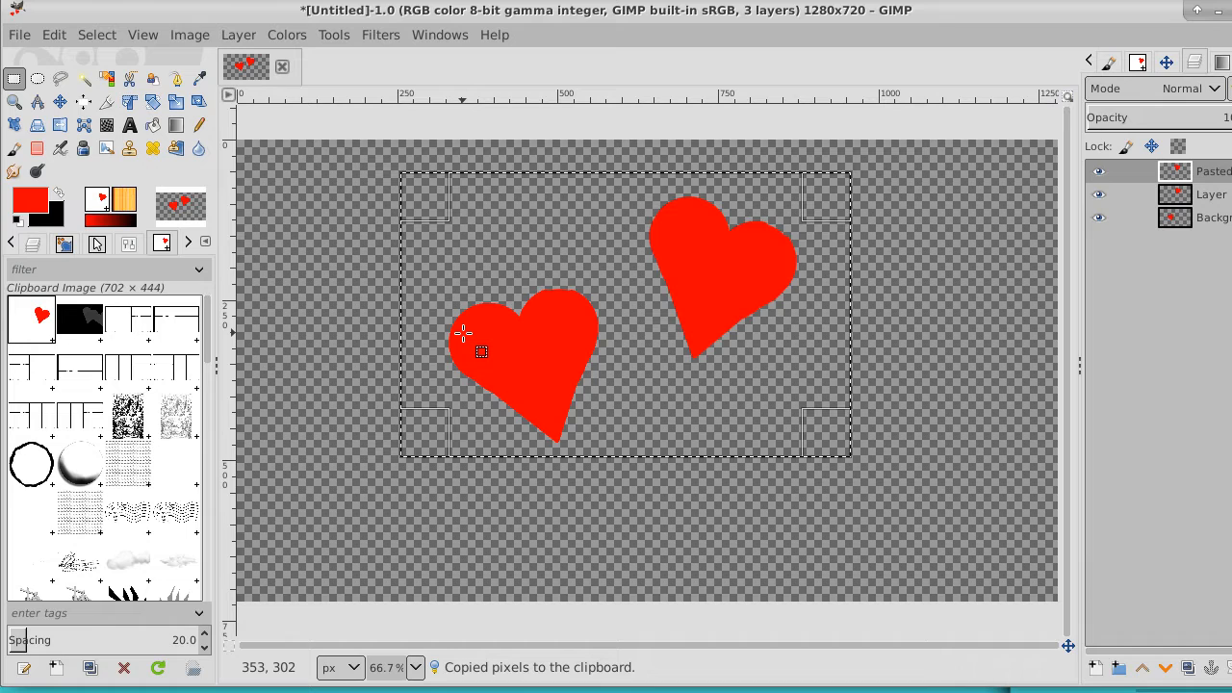
Move the pasted heart to the lower right of the other two and merge its layer down
left_click(60, 101)
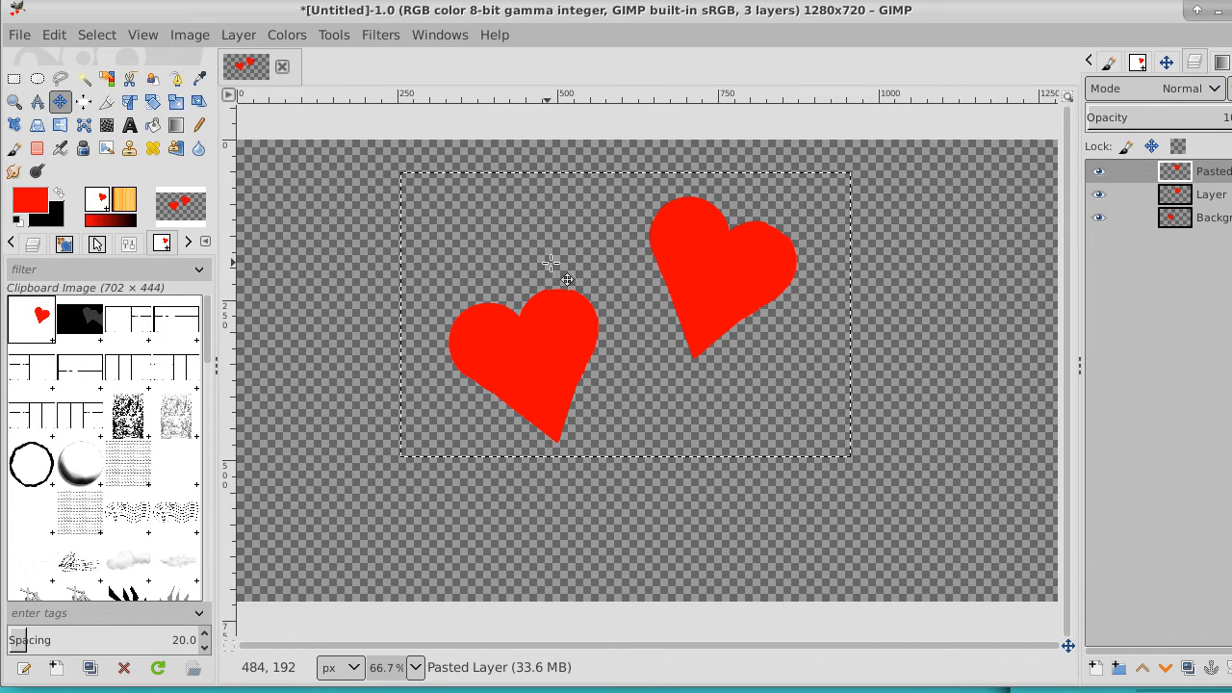
left_click_drag(595, 258, 753, 398)
right_click(1216, 175)
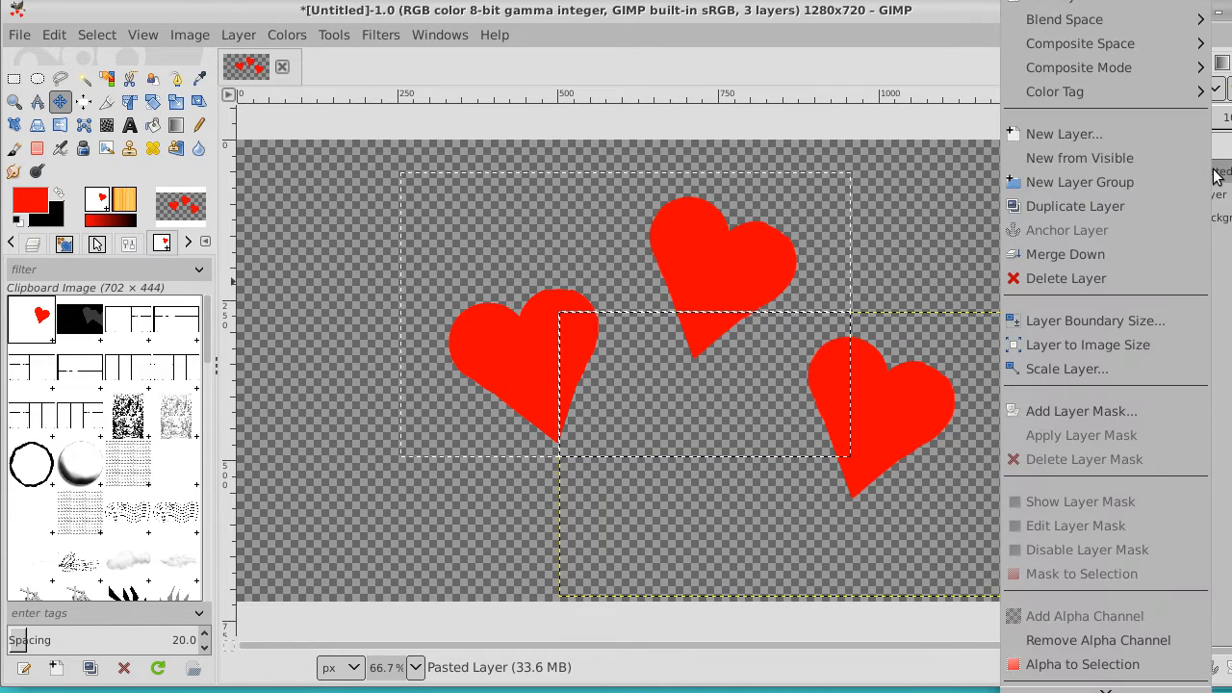
left_click(1155, 255)
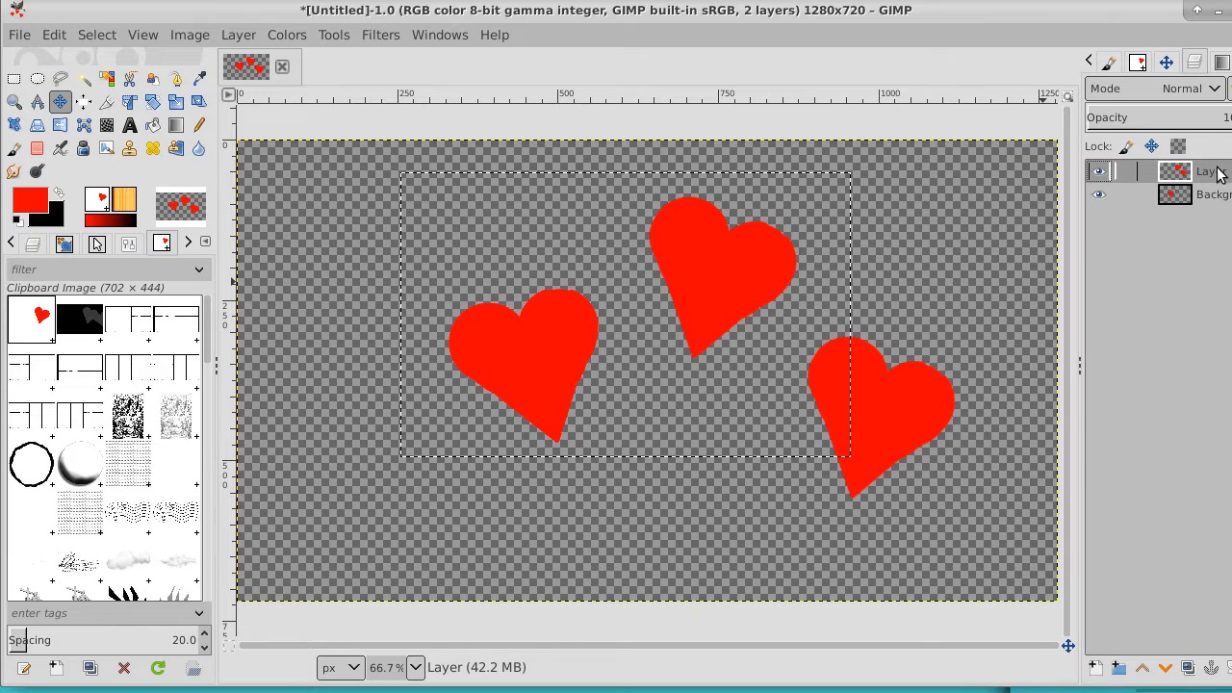
Merge the upper heart layer down into the background and clear the rectangular selection
right_click(1218, 173)
left_click(1170, 250)
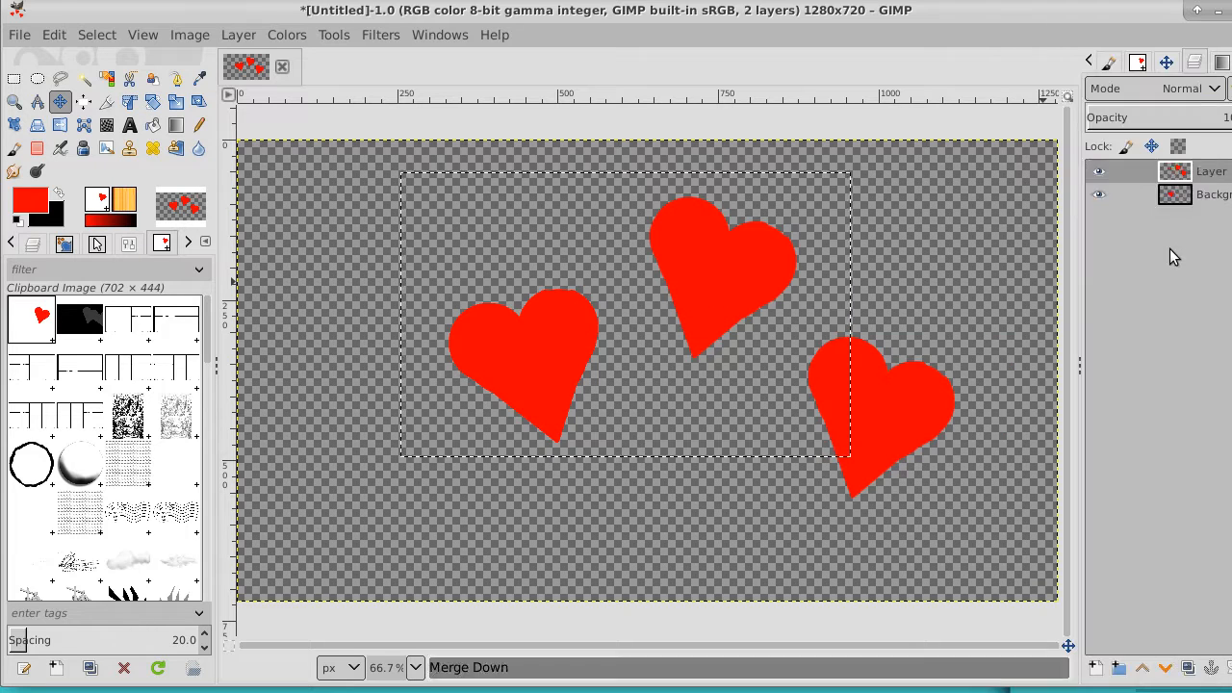
left_click(99, 34)
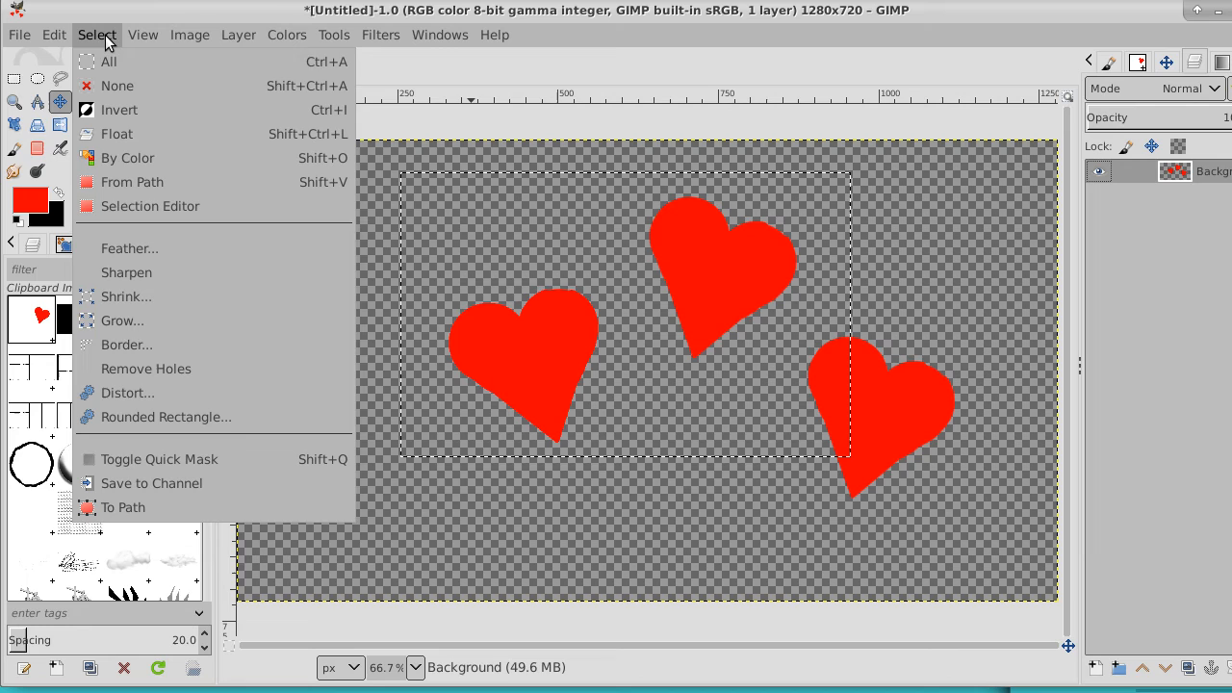
left_click(116, 88)
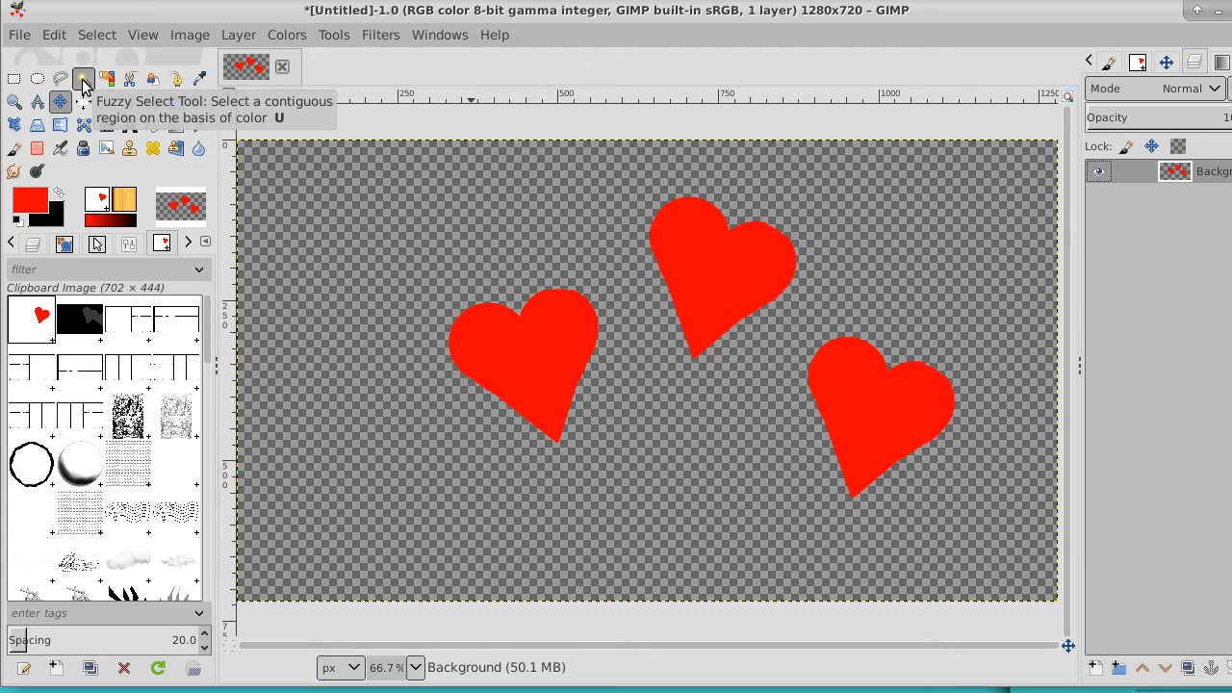
Select all three hearts with Fuzzy Select in add-to-selection mode and shrink the selection by 9 px
left_click(82, 81)
left_click(128, 242)
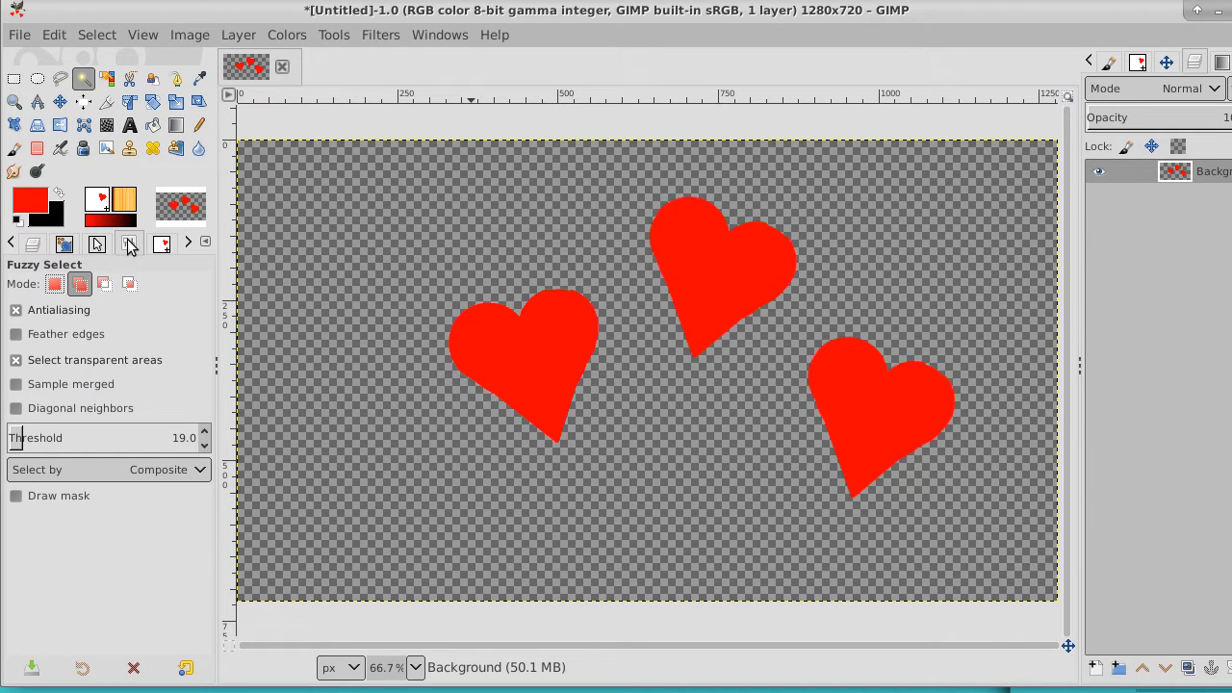
left_click(79, 285)
left_click(530, 360)
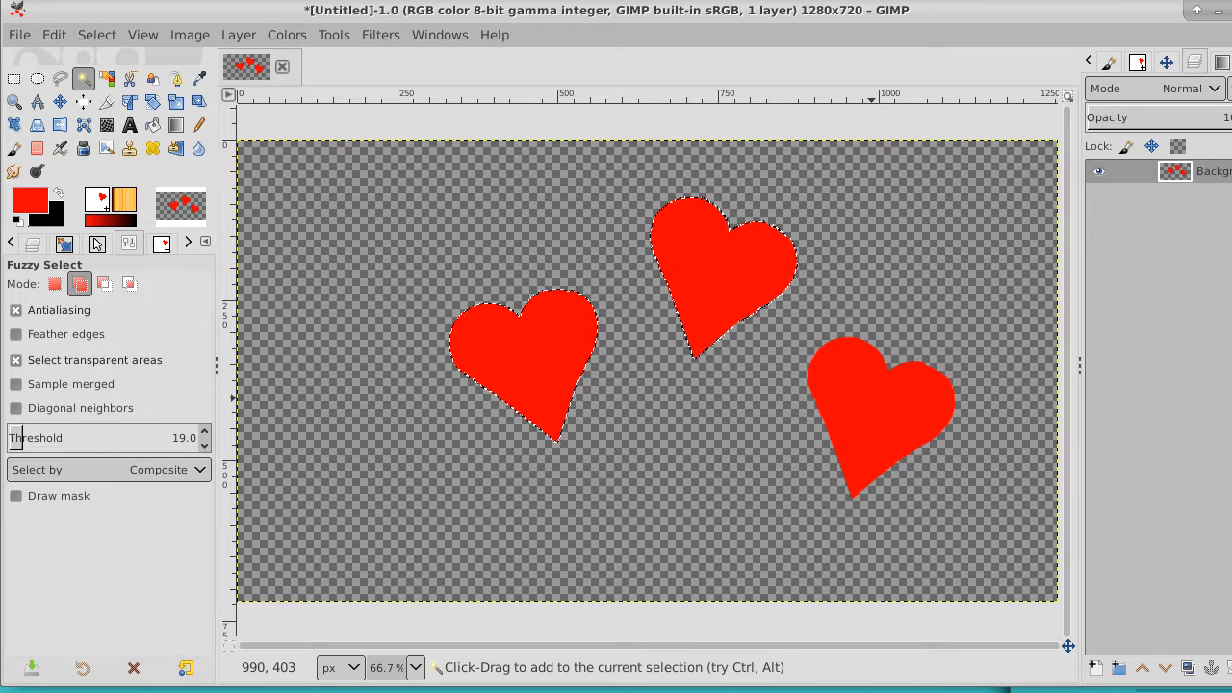
left_click(97, 35)
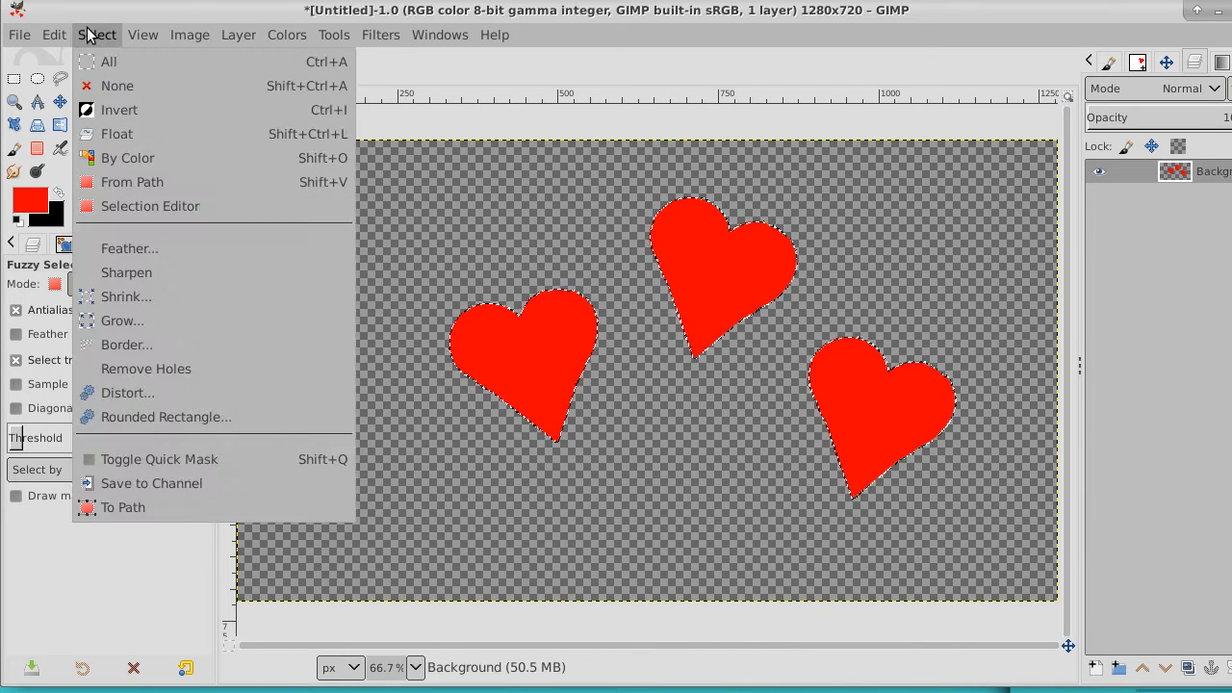
left_click(139, 296)
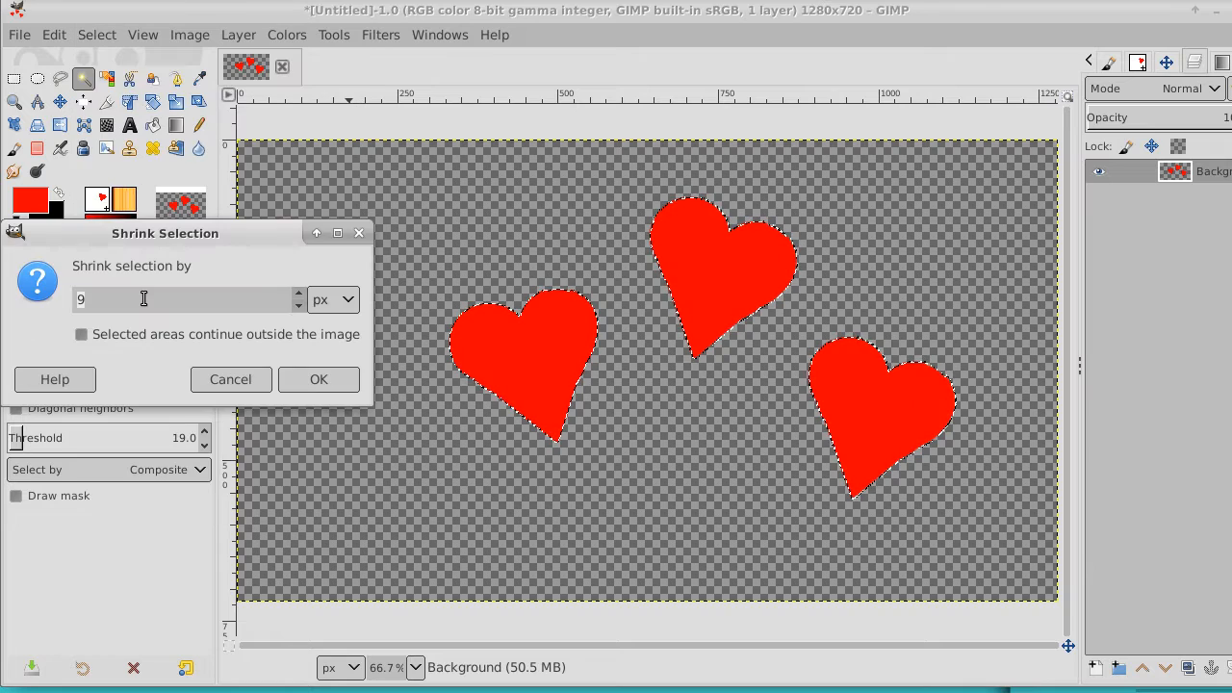
left_click(309, 378)
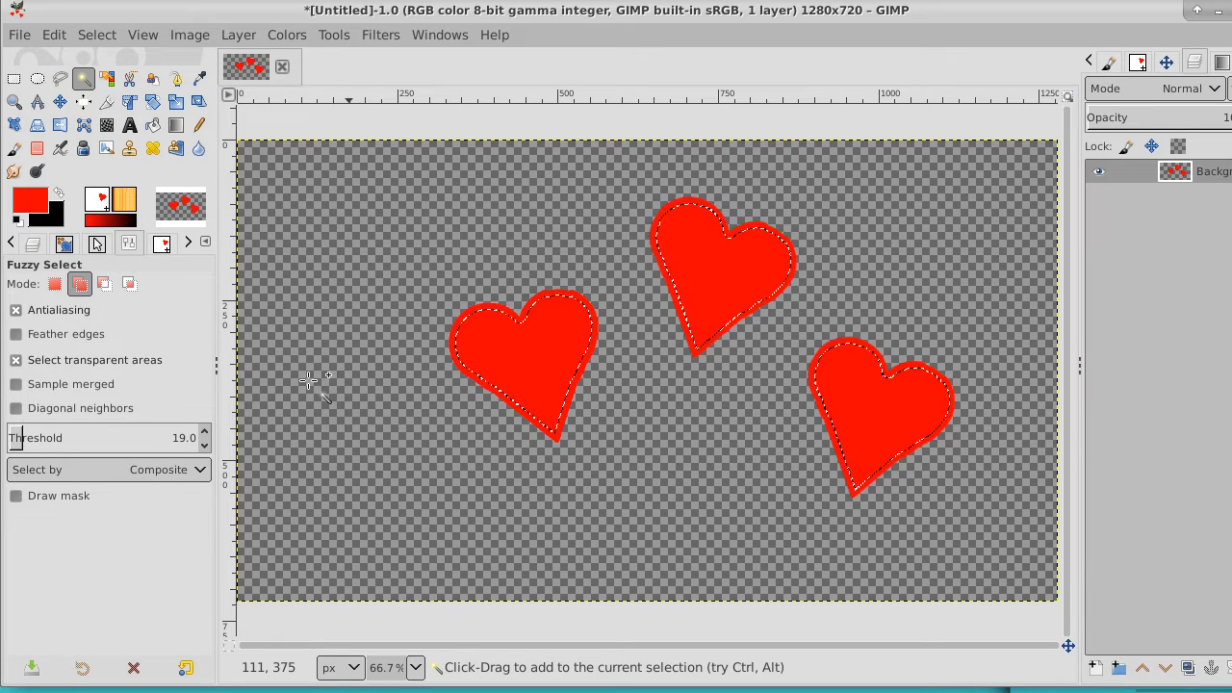
Copy the shrunken selection of the three hearts and paste it as a new layer
left_click(54, 35)
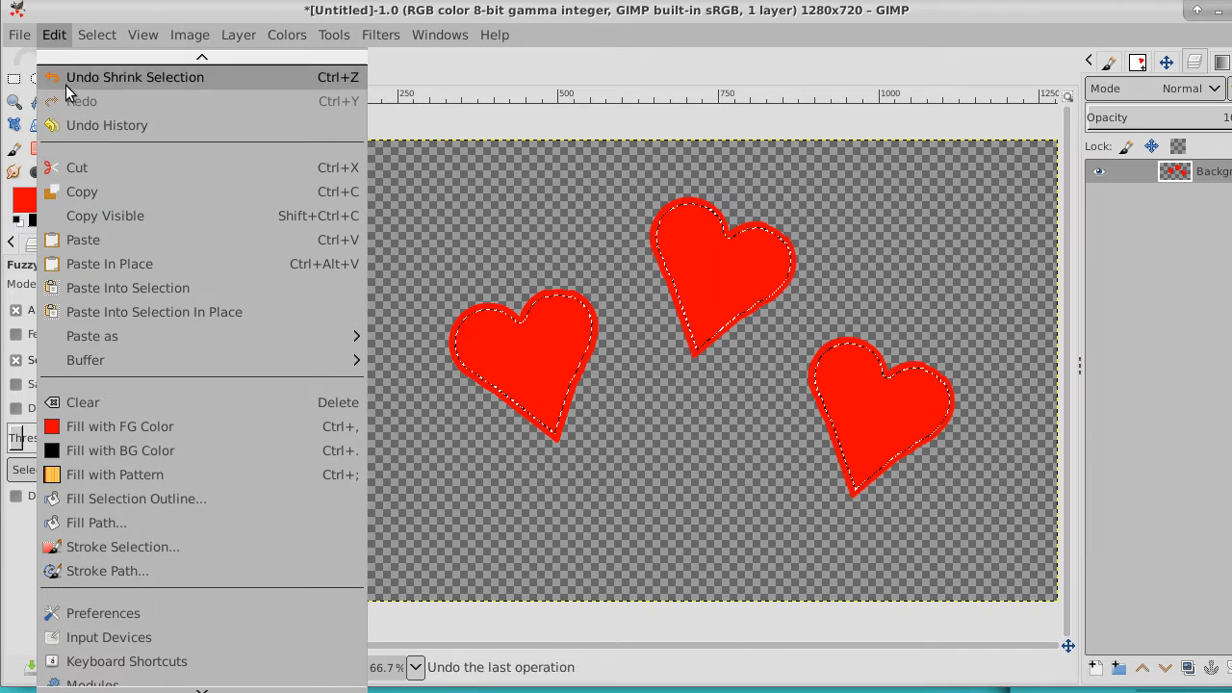
left_click(91, 196)
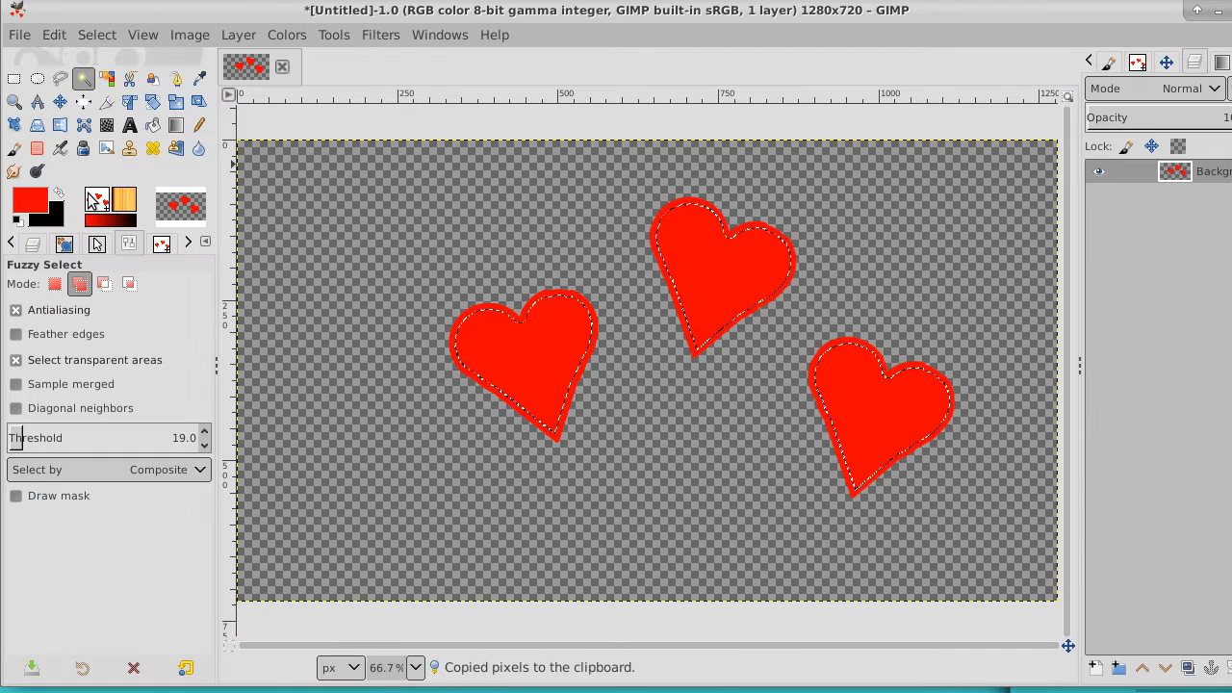
left_click(54, 35)
mouse_move(163, 333)
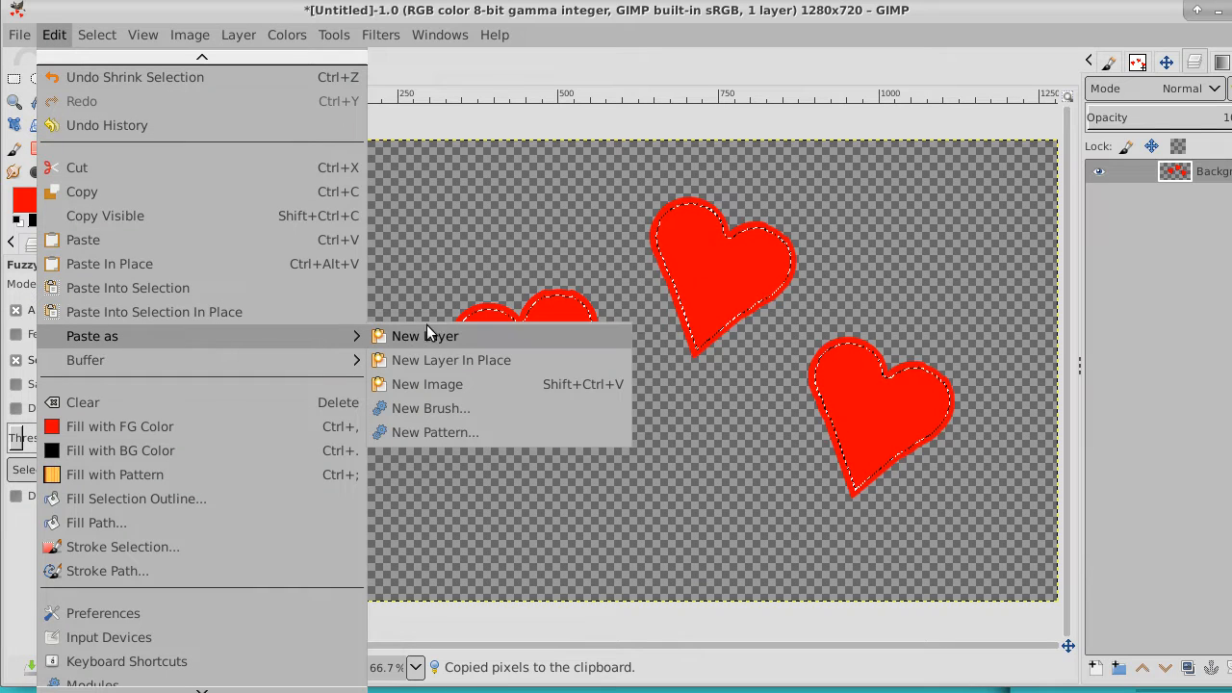
left_click(458, 339)
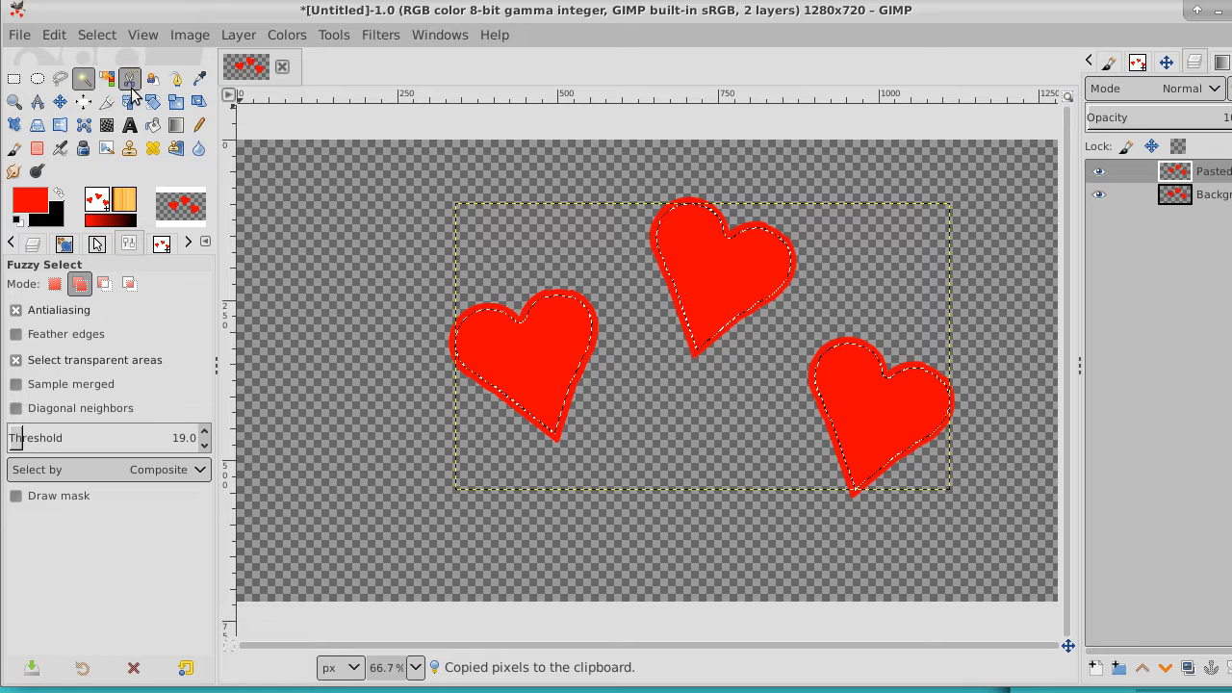
Scale the pasted hearts to 576 × 296 px and move them about 94 px left and 45 px up
left_click(175, 102)
left_click_drag(482, 241, 607, 335)
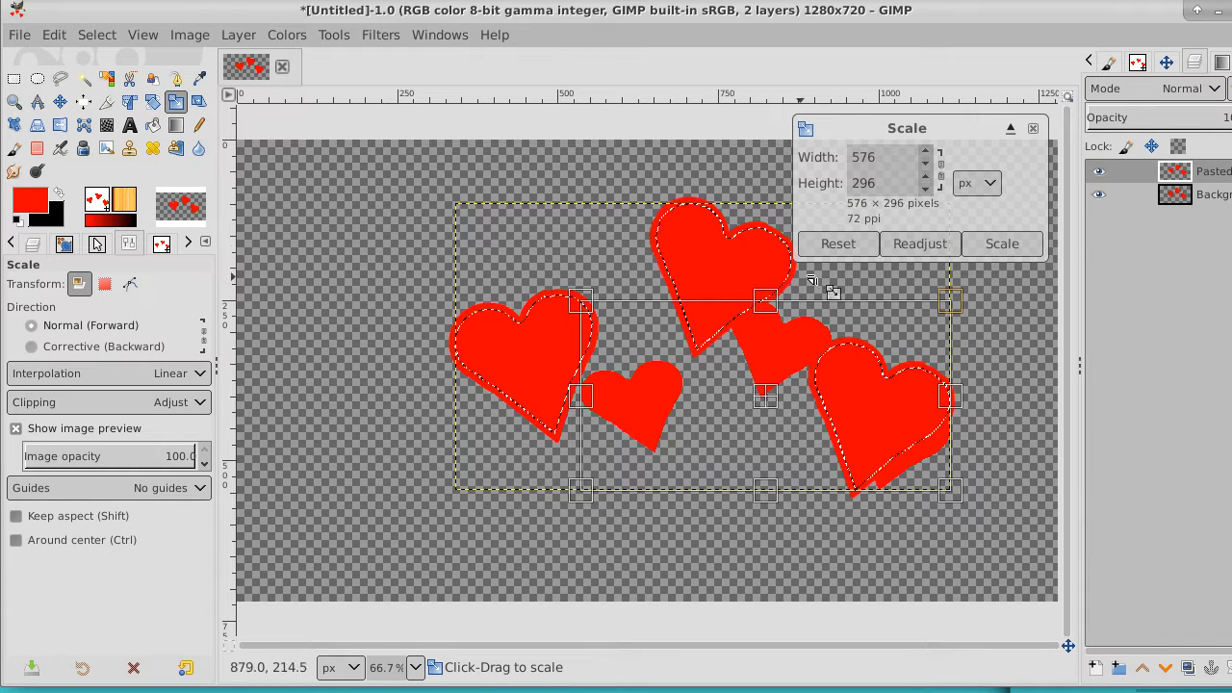
left_click(1000, 243)
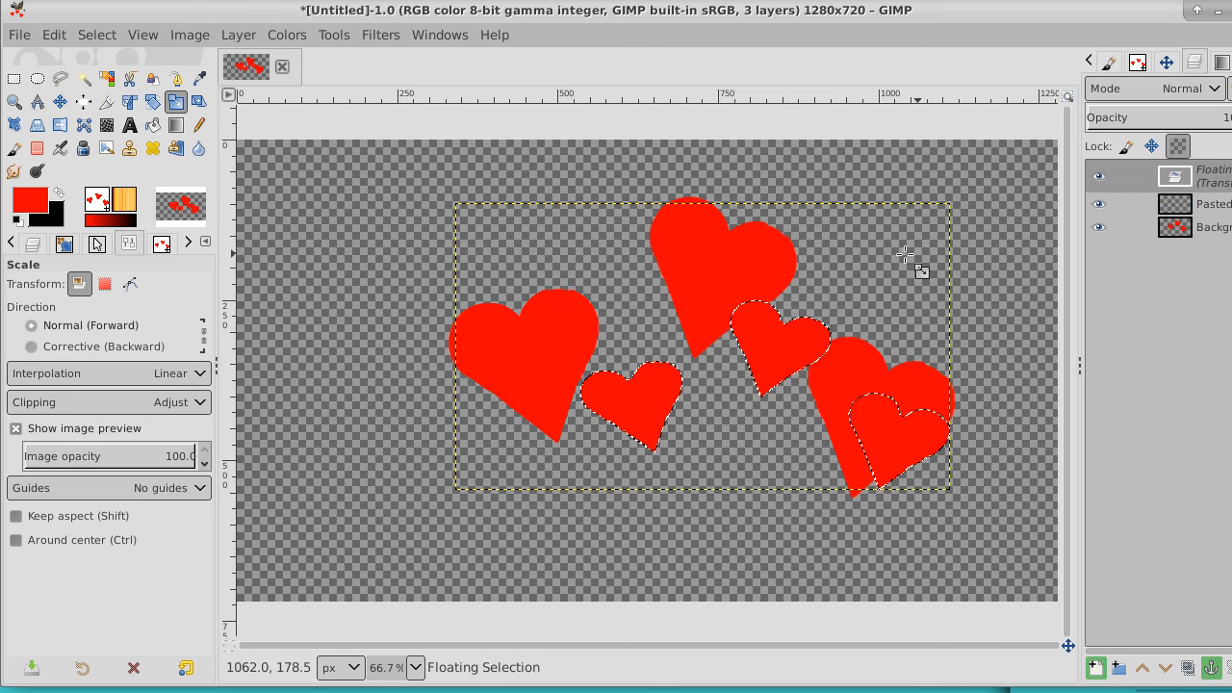
left_click(60, 101)
left_click_drag(870, 406, 884, 380)
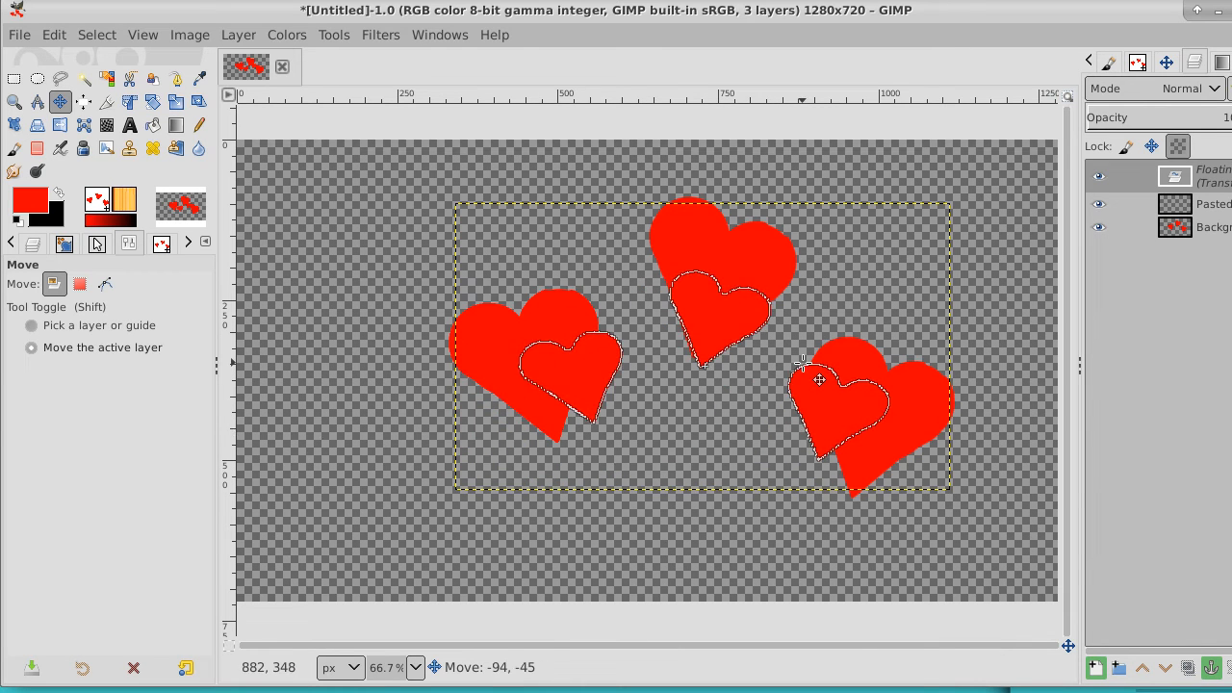
Fit the floating small hearts to the image size and turn them into a new layer
right_click(1194, 177)
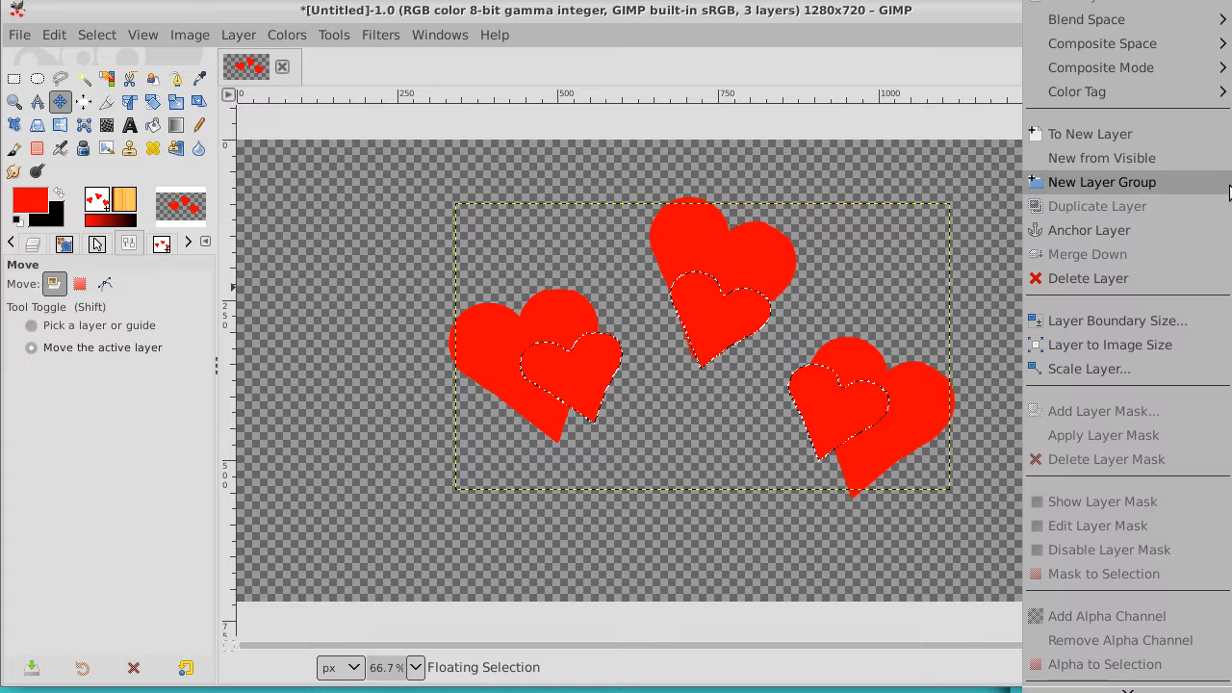
left_click(1171, 347)
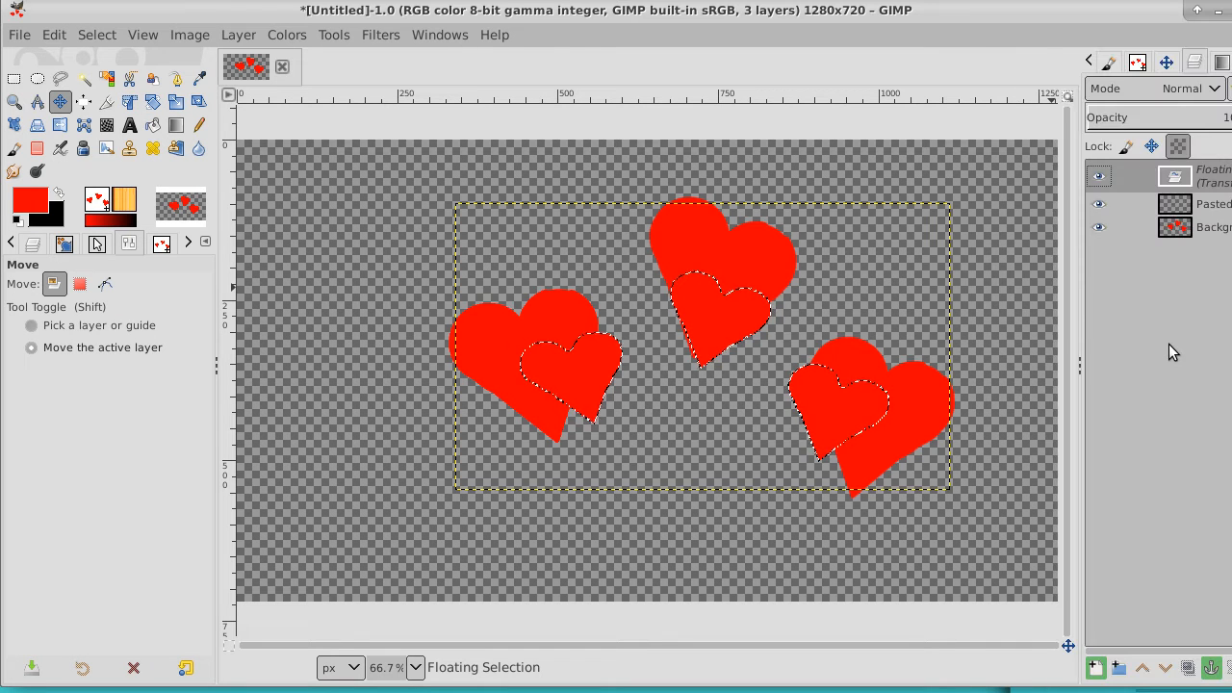
left_click(1219, 208)
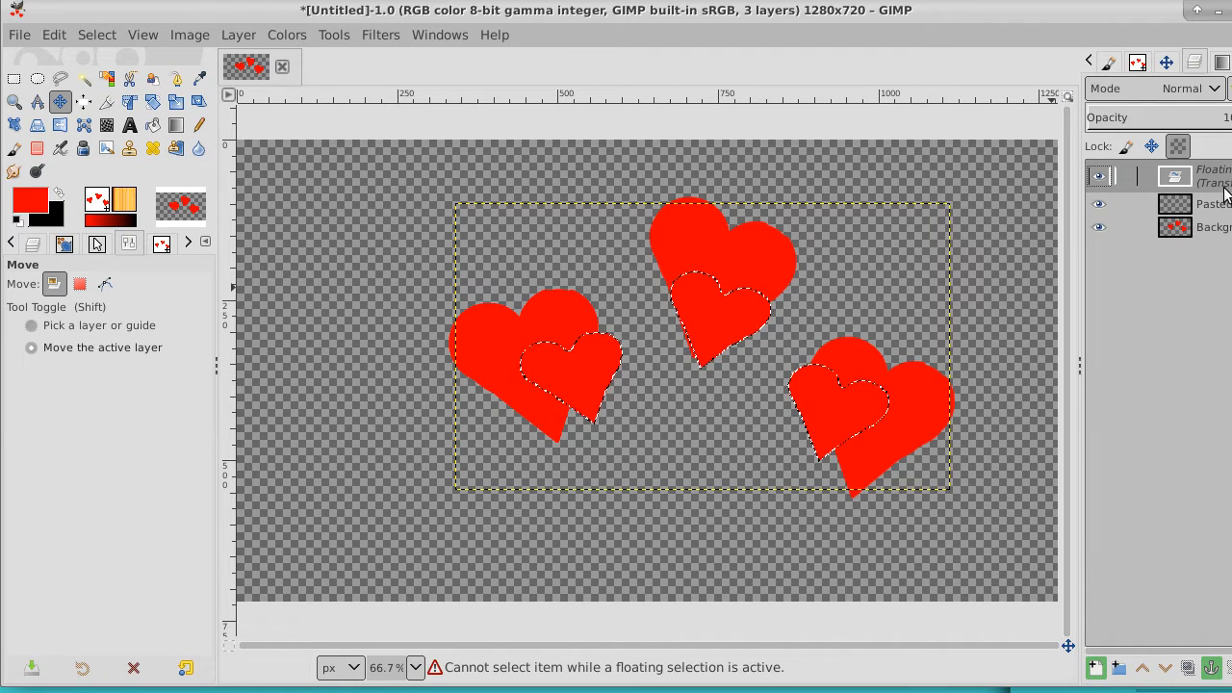
right_click(1224, 180)
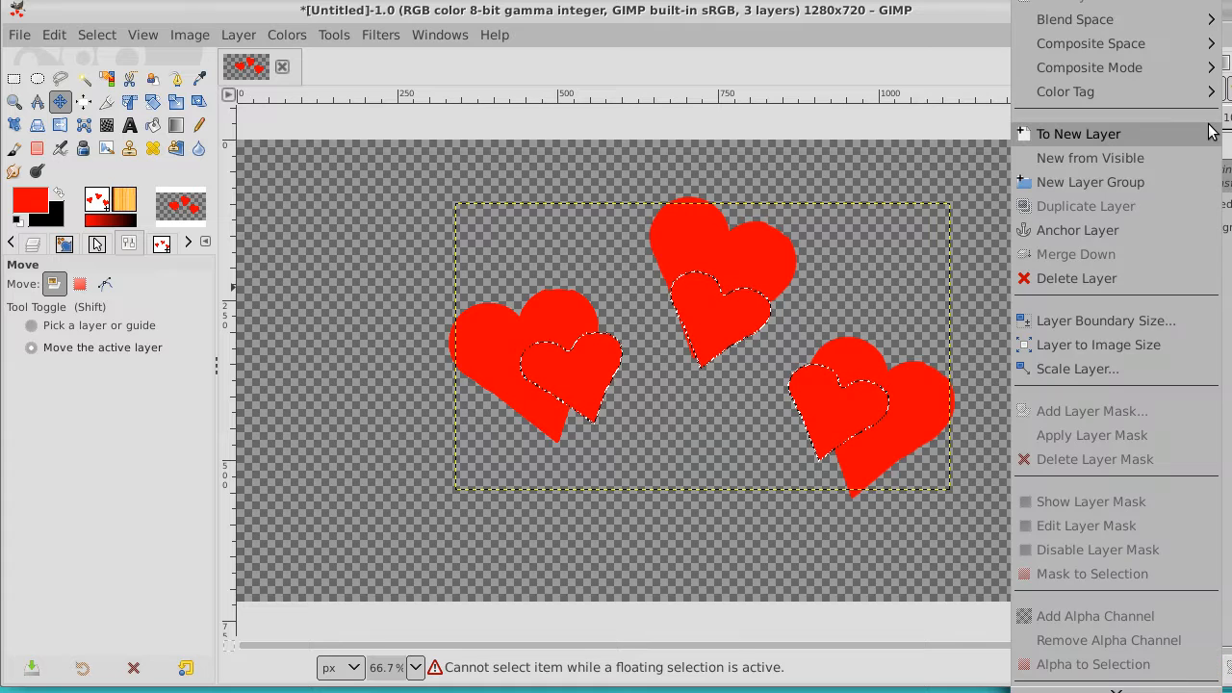
left_click(1212, 129)
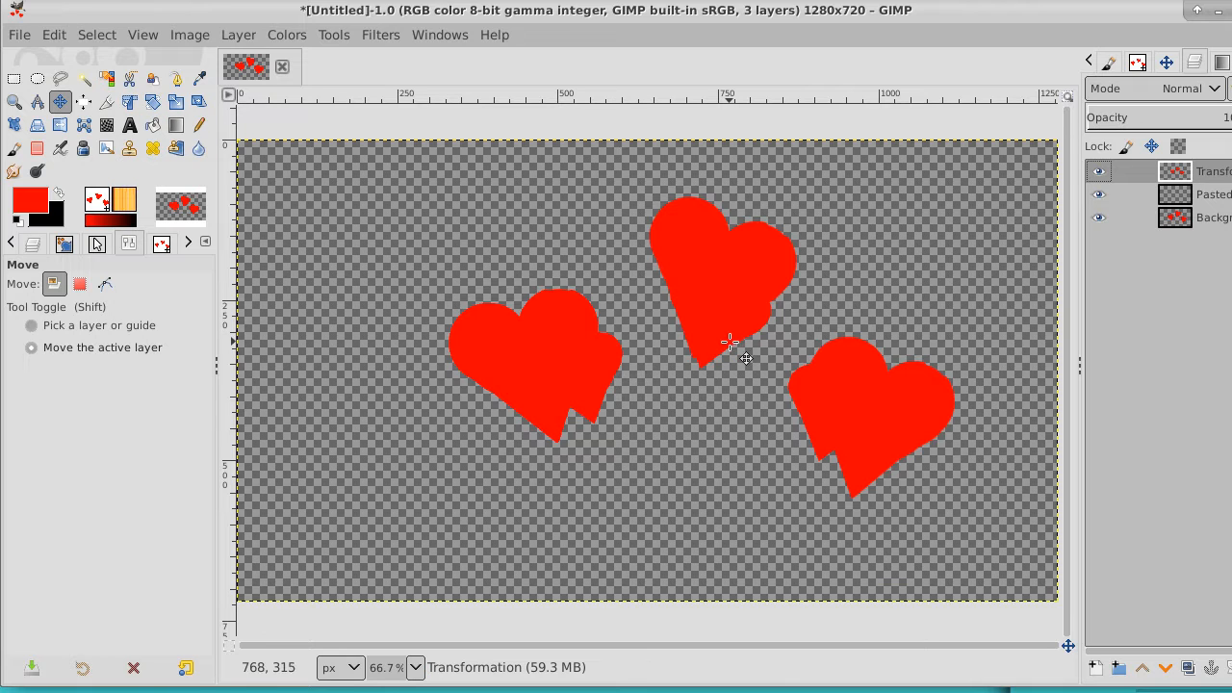
Move the three small hearts to the lower left of the image and fit their layer to the image size
left_click_drag(732, 343, 461, 466)
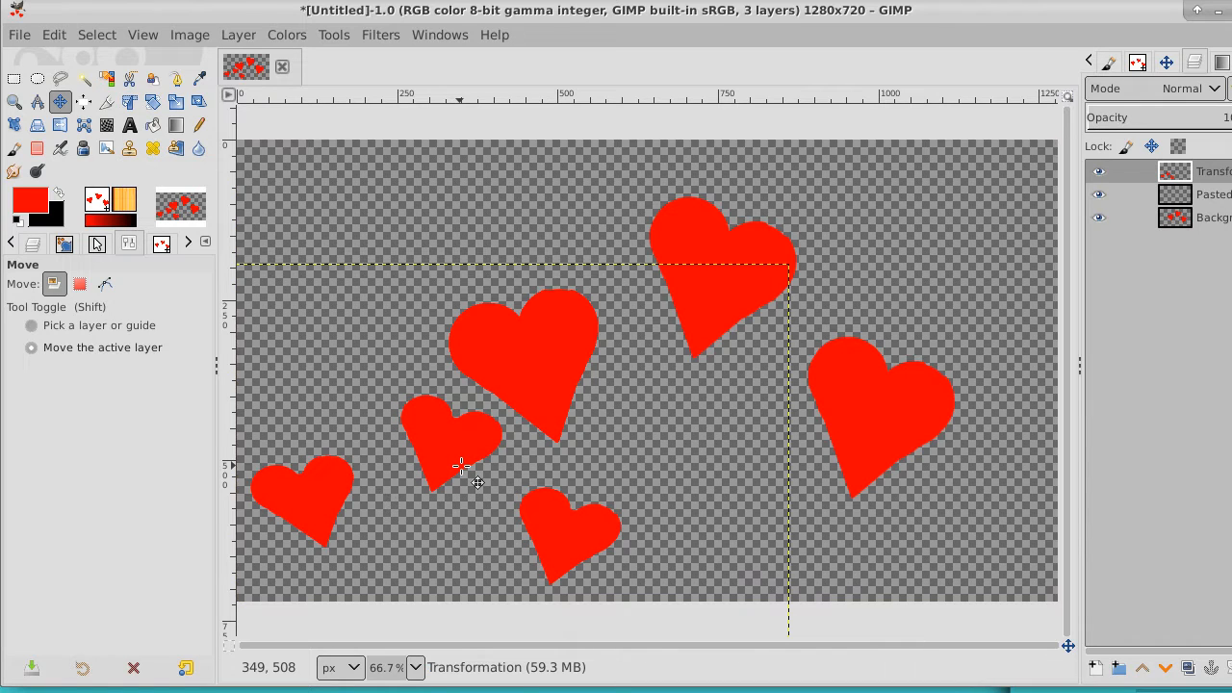
right_click(1219, 173)
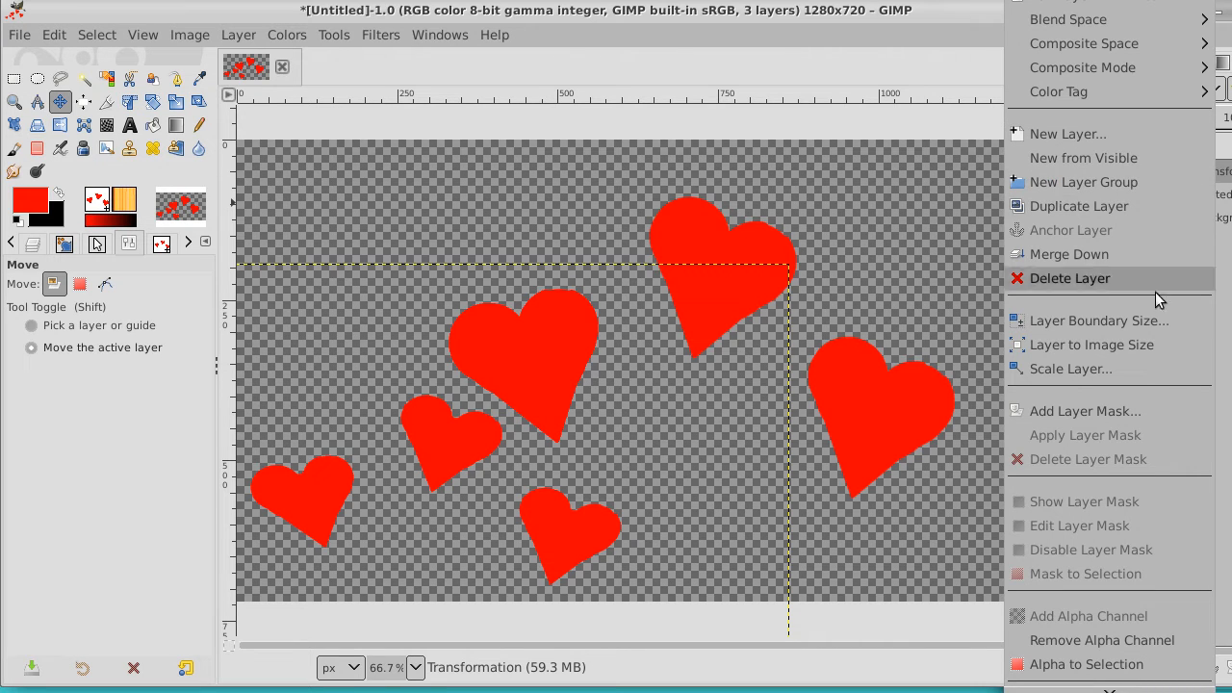
left_click(1156, 344)
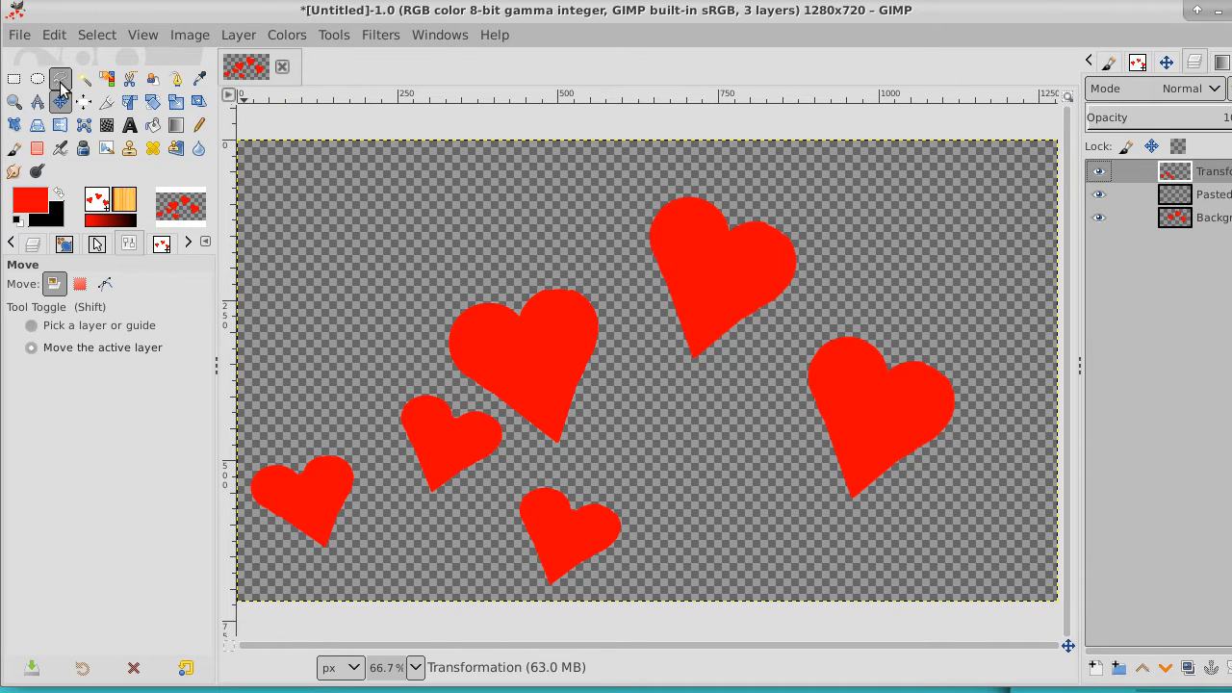
Create a new layer from everything visible, then select and copy the entire layer
right_click(1210, 174)
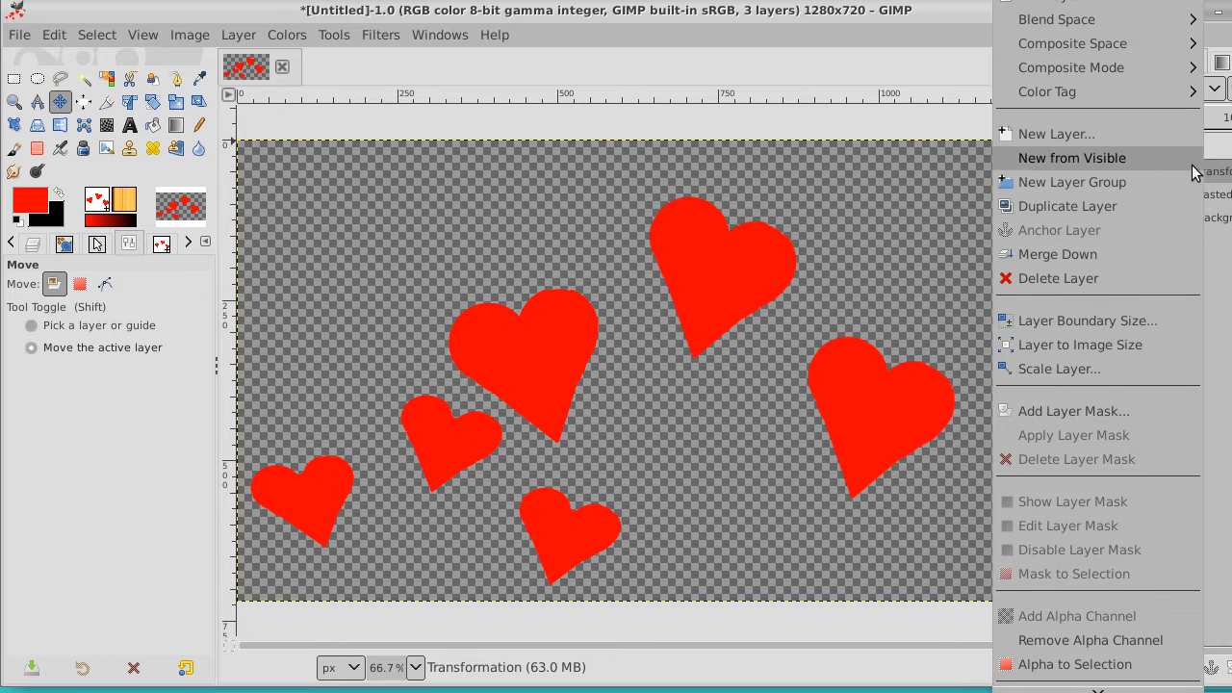
left_click(1168, 158)
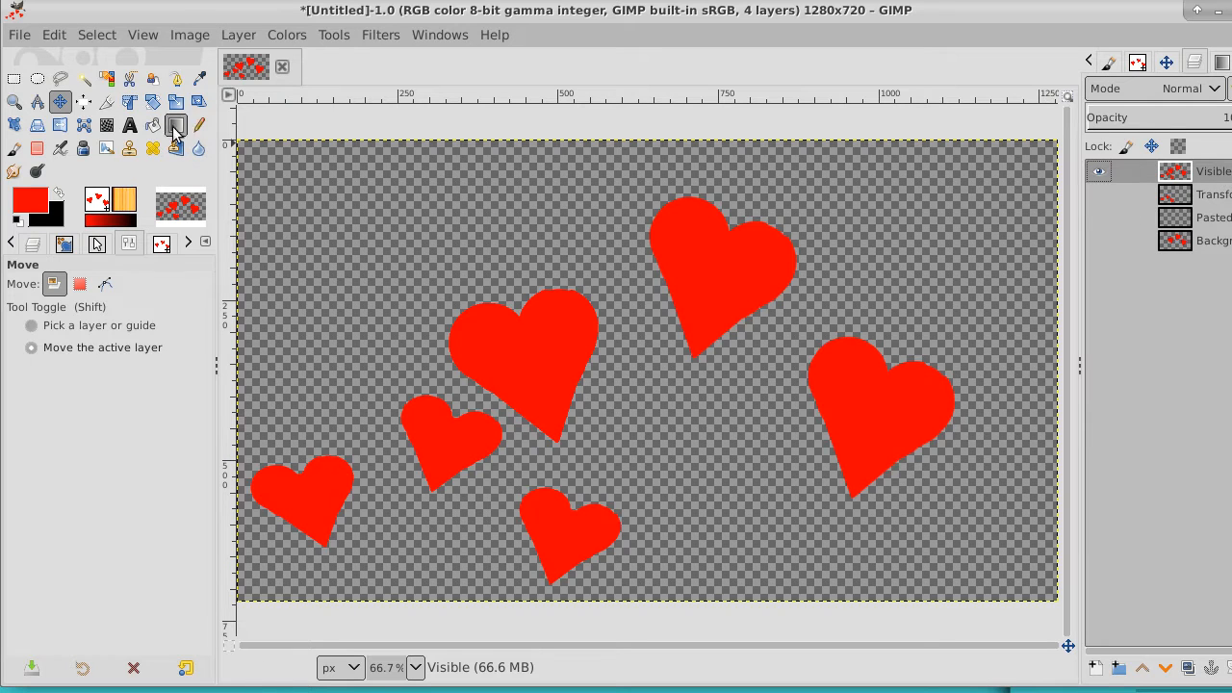
left_click(97, 35)
left_click(113, 69)
left_click(54, 35)
left_click(89, 195)
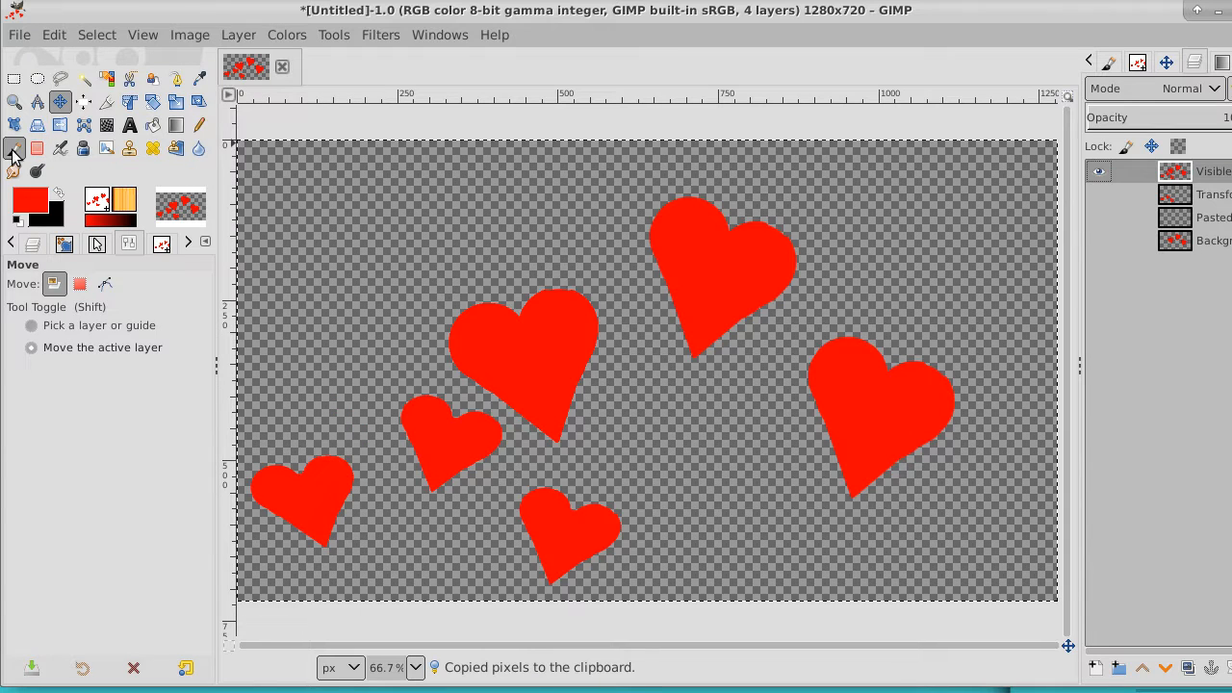
Activate the Paintbrush with the Clipboard Image brush and change the foreground color from the hue range to orange
left_click(13, 152)
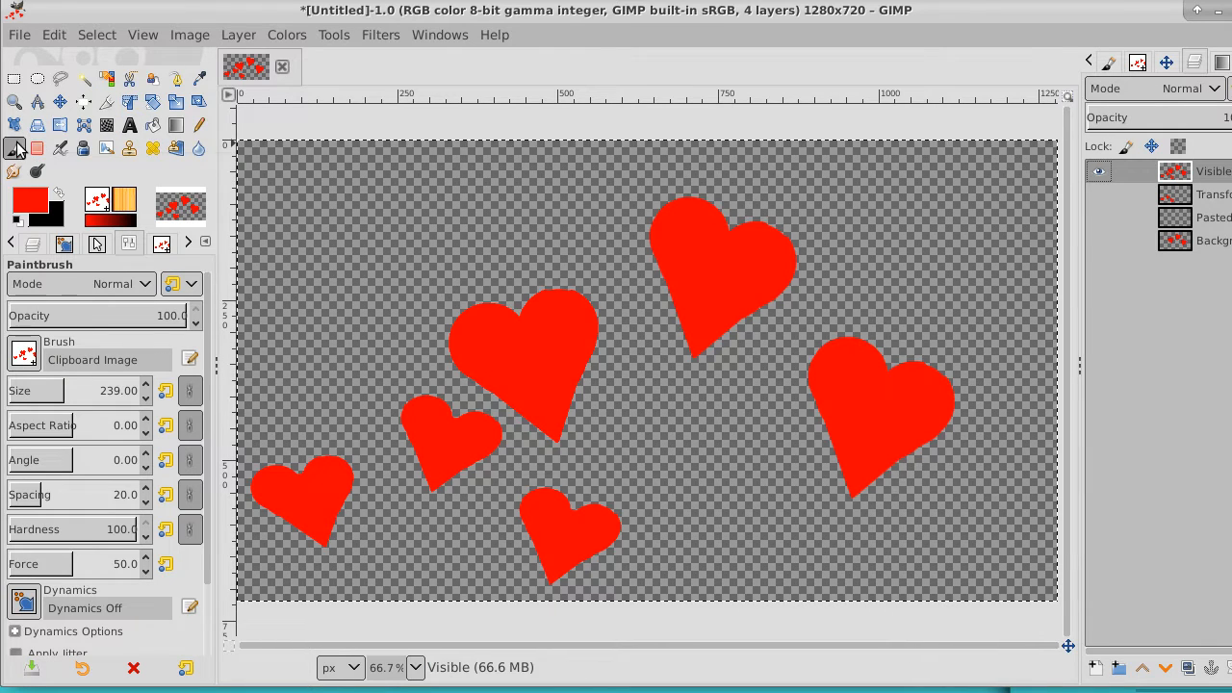
left_click(29, 202)
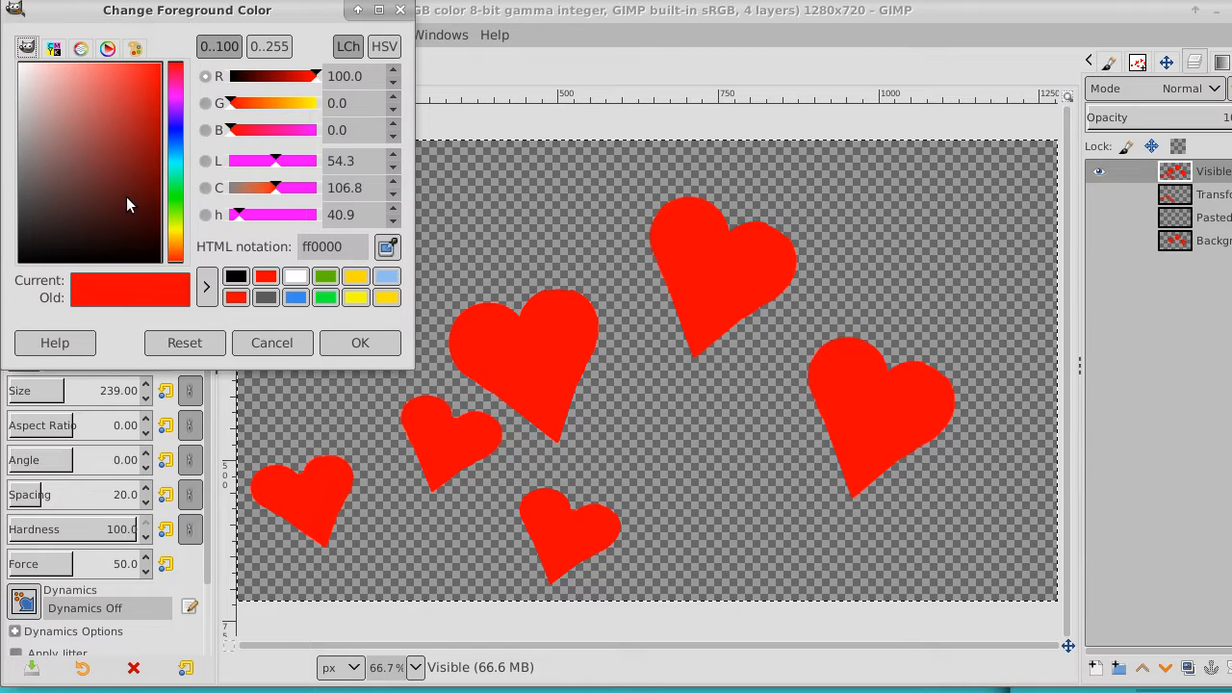
left_click(175, 185)
mouse_move(177, 191)
left_mouse_down()
mouse_move(175, 228)
mouse_move(177, 176)
left_mouse_up()
left_click_drag(175, 173, 176, 235)
left_click(360, 344)
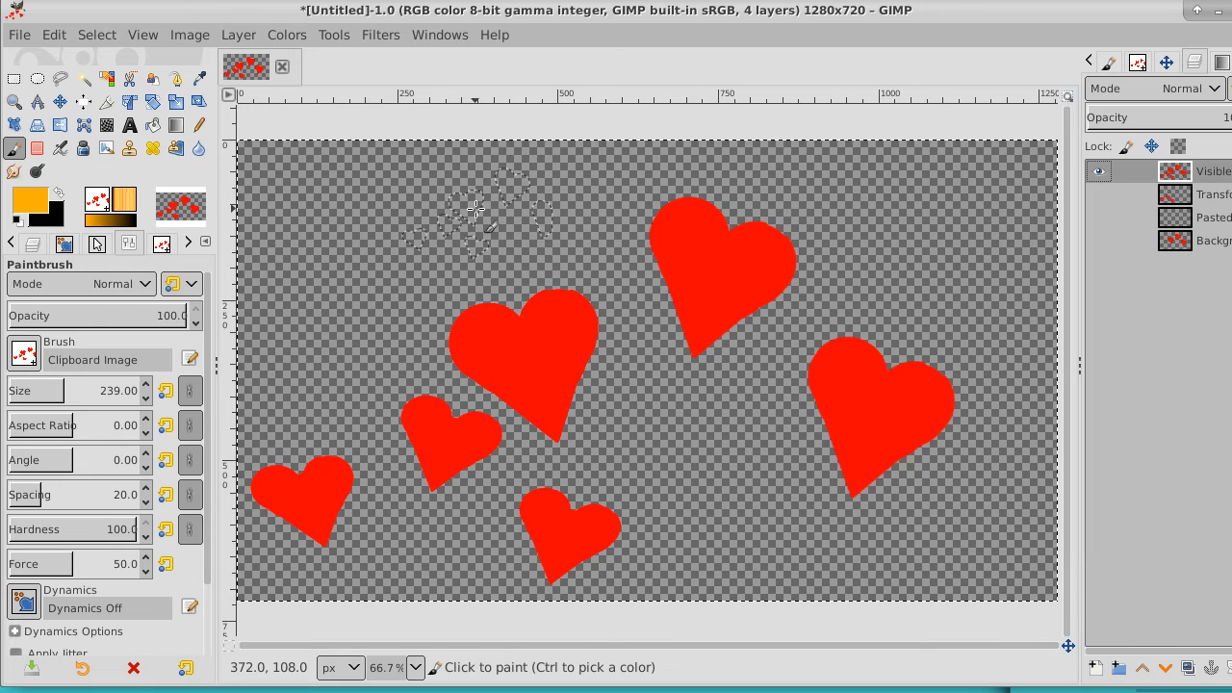
Clear the selection, then stamp the heart brush once at size 449 in the upper left of the image
left_click(107, 35)
left_click(121, 86)
key("bracketright")
key("bracketright")
key("bracketright")
key("bracketright")
key("bracketright")
key("bracketright")
key("bracketright")
key("bracketright")
key("bracketright")
key("bracketright")
key("bracketright")
key("bracketright")
key("bracketright")
key("bracketright")
key("bracketright")
key("bracketright")
key("bracketright")
key("bracketright")
key("bracketright")
key("bracketright")
key("bracketright")
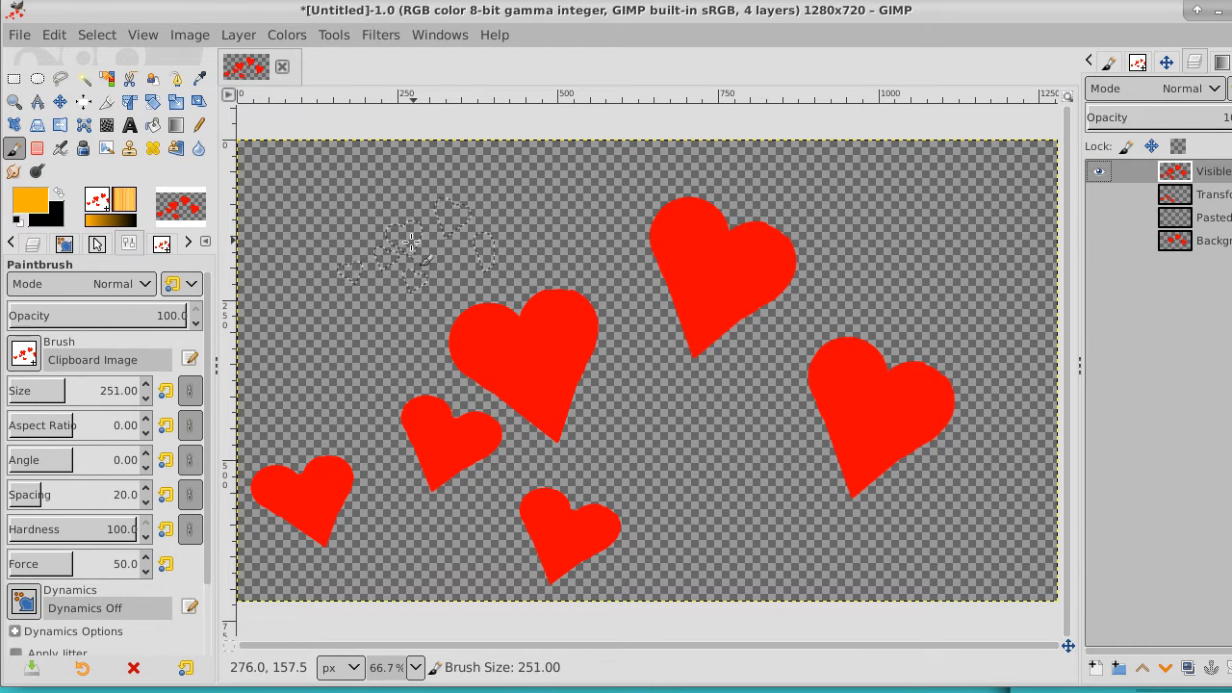
key("bracketright")
key("bracketright")
key("bracketright")
key("bracketright")
key("bracketright")
key("bracketright")
key("bracketright")
key("bracketright")
key("bracketright")
key("bracketright")
key("bracketright")
key("bracketright")
key("bracketright")
key("bracketright")
key("bracketright")
key("bracketright")
key("bracketright")
key("bracketright")
key("bracketright")
key("bracketright")
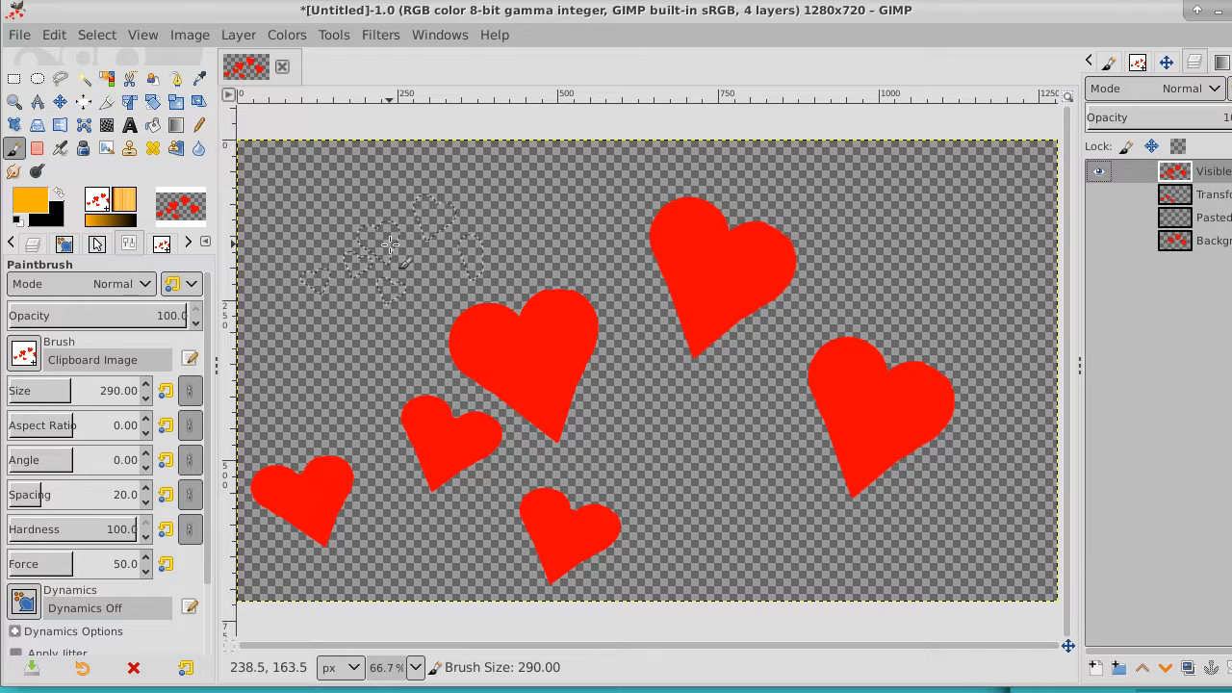
key("bracketright")
key("bracketright")
key("bracketright")
key("bracketright")
key("bracketright")
key("bracketright")
key("bracketright")
key("bracketright")
key("bracketright")
key("bracketright")
key("bracketright")
key("bracketright")
key("bracketright")
key("bracketright")
key("bracketright")
key("bracketright")
key("bracketright")
key("bracketright")
key("bracketright")
key("bracketright")
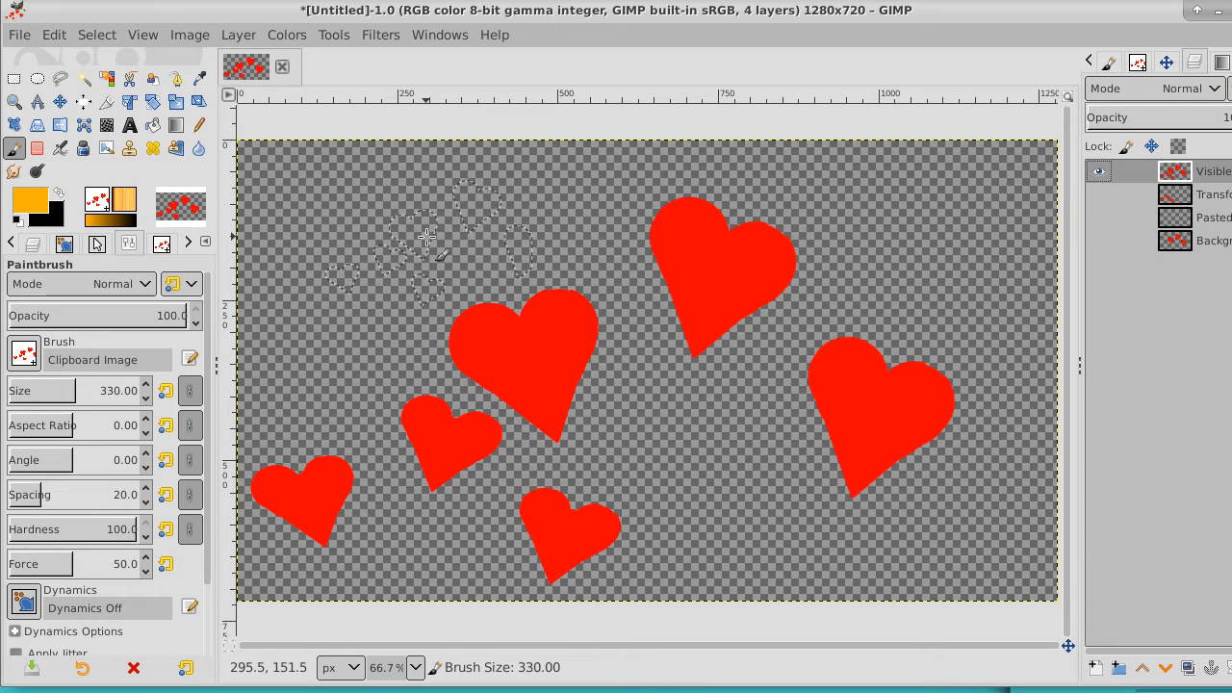
key("bracketright")
key("bracketright")
key("bracketright")
key("bracketright")
key("bracketright")
key("bracketright")
key("bracketright")
key("bracketright")
key("bracketright")
key("bracketright")
key("bracketright")
key("bracketright")
key("bracketright")
key("bracketright")
key("bracketright")
key("bracketright")
key("bracketright")
key("bracketright")
key("bracketright")
key("bracketright")
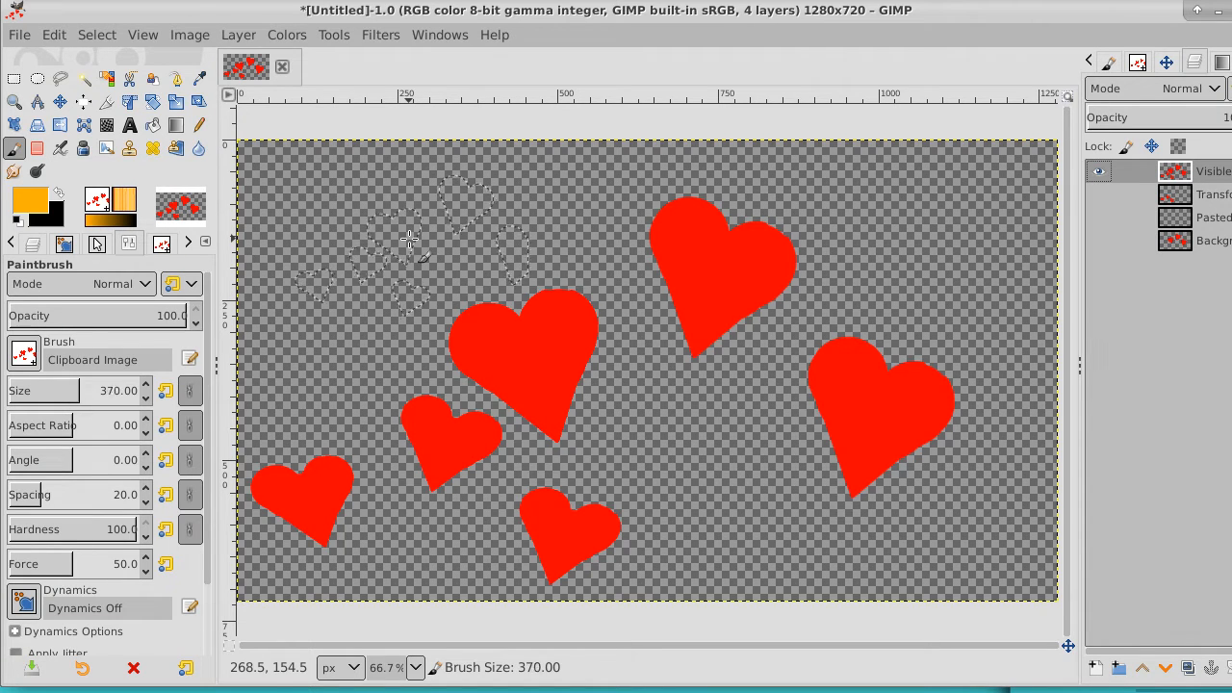
key("bracketright")
key("bracketright")
key("bracketright")
key("bracketright")
key("bracketright")
key("bracketright")
key("bracketright")
key("bracketright")
key("bracketright")
key("bracketright")
key("bracketright")
key("bracketright")
key("bracketright")
key("bracketright")
key("bracketright")
key("bracketright")
key("bracketright")
key("bracketright")
key("bracketright")
key("bracketright")
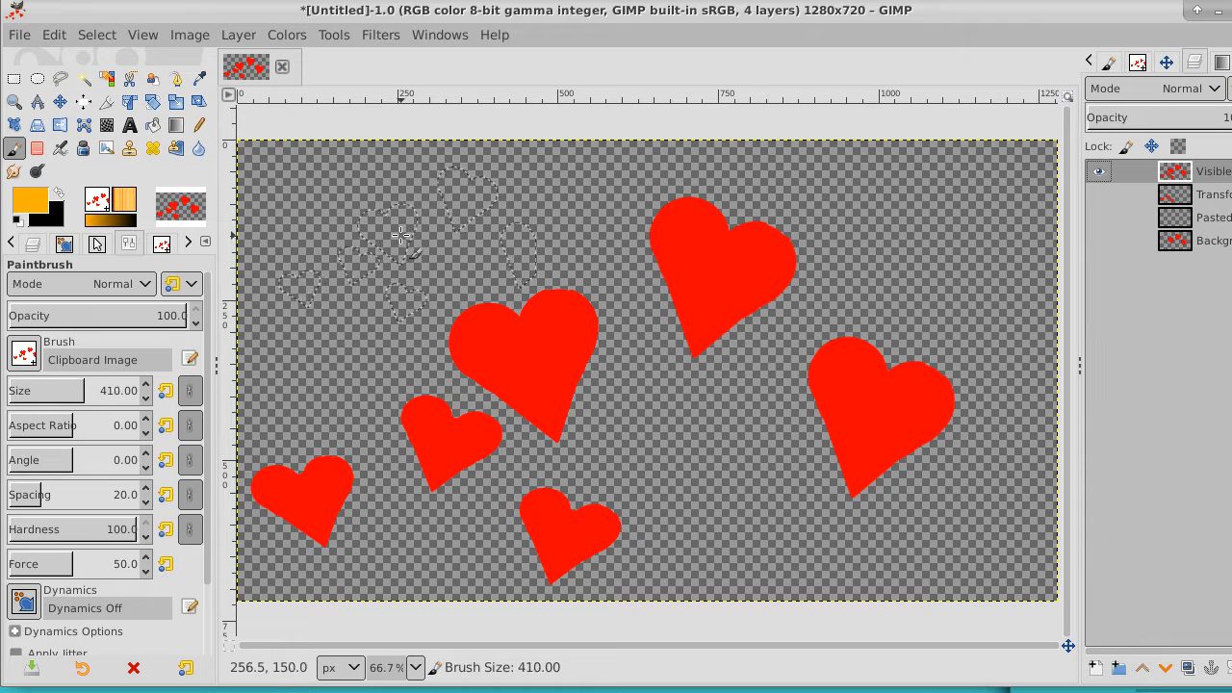
key("bracketright")
key("bracketright")
key("bracketright")
key("bracketright")
key("bracketright")
key("bracketright")
key("bracketright")
key("bracketright")
key("bracketright")
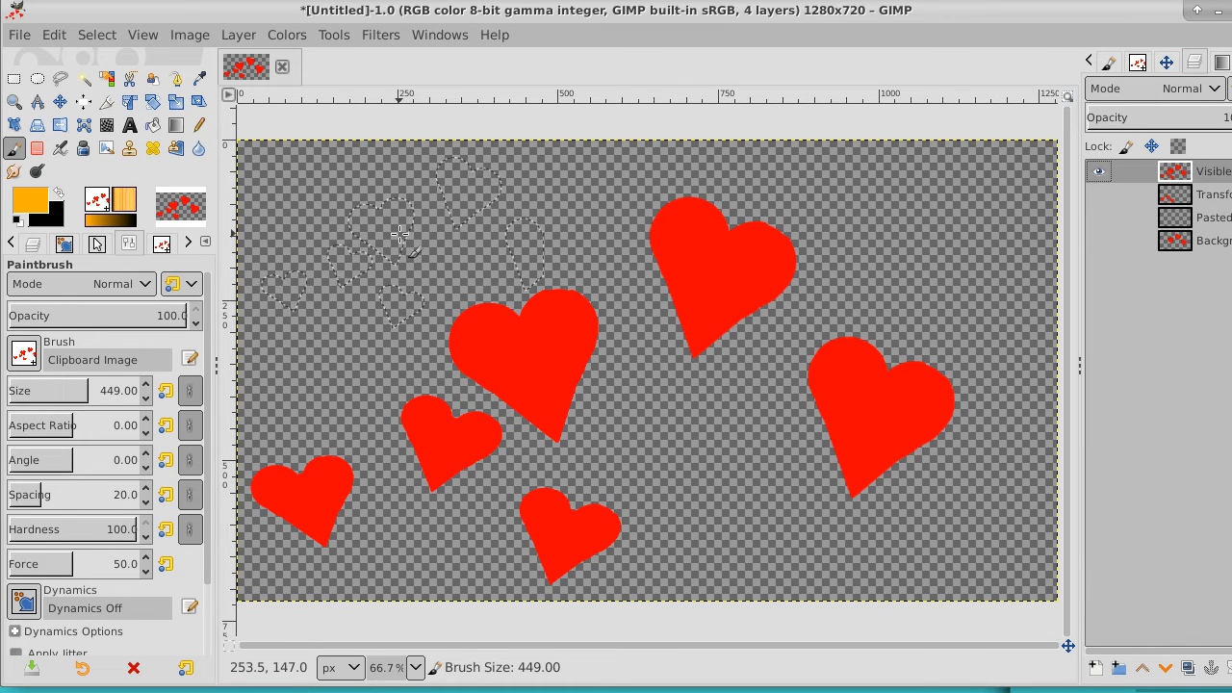
left_click(399, 234)
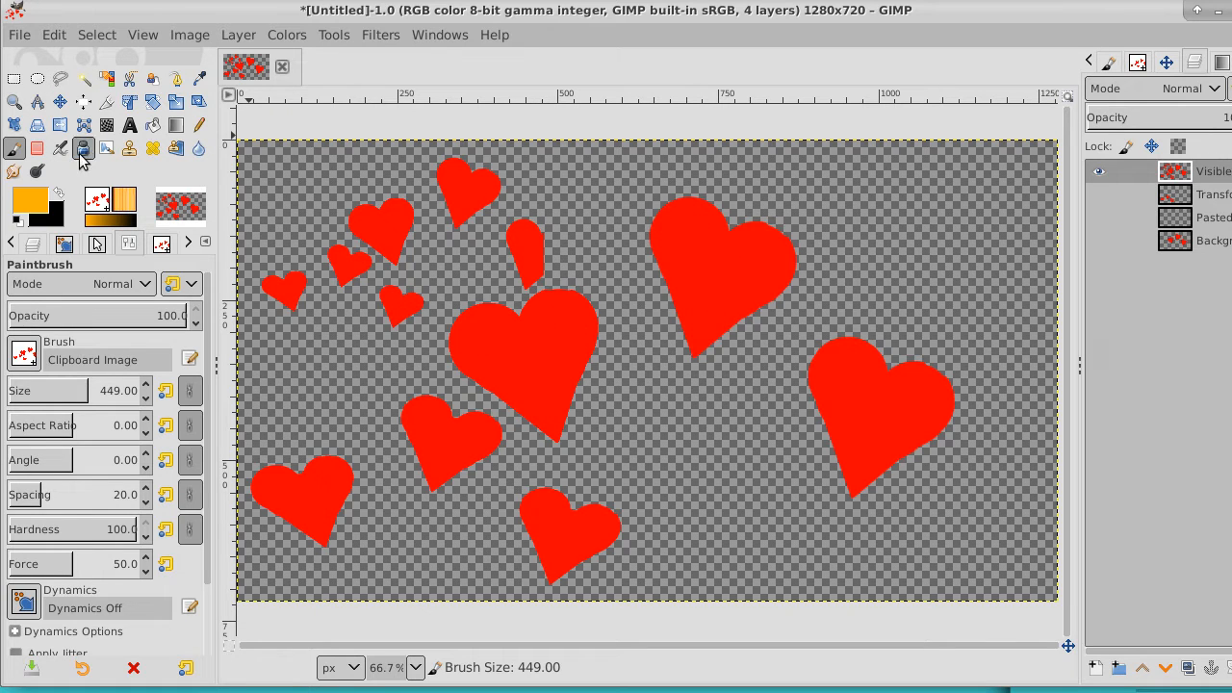
Erase the cut-off heart above the large left heart with the Eraser, using the 2. Hardness 100 brush at size 51
left_click(37, 147)
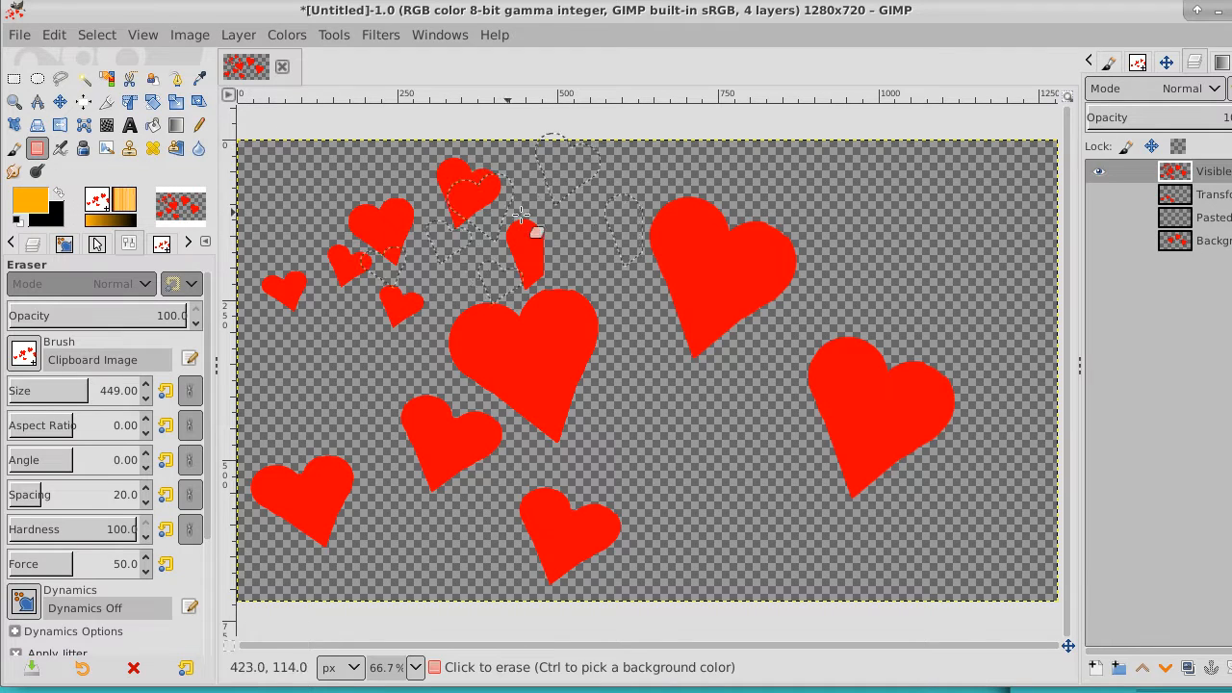
left_click(29, 352)
scroll(174, 489, "down", 5)
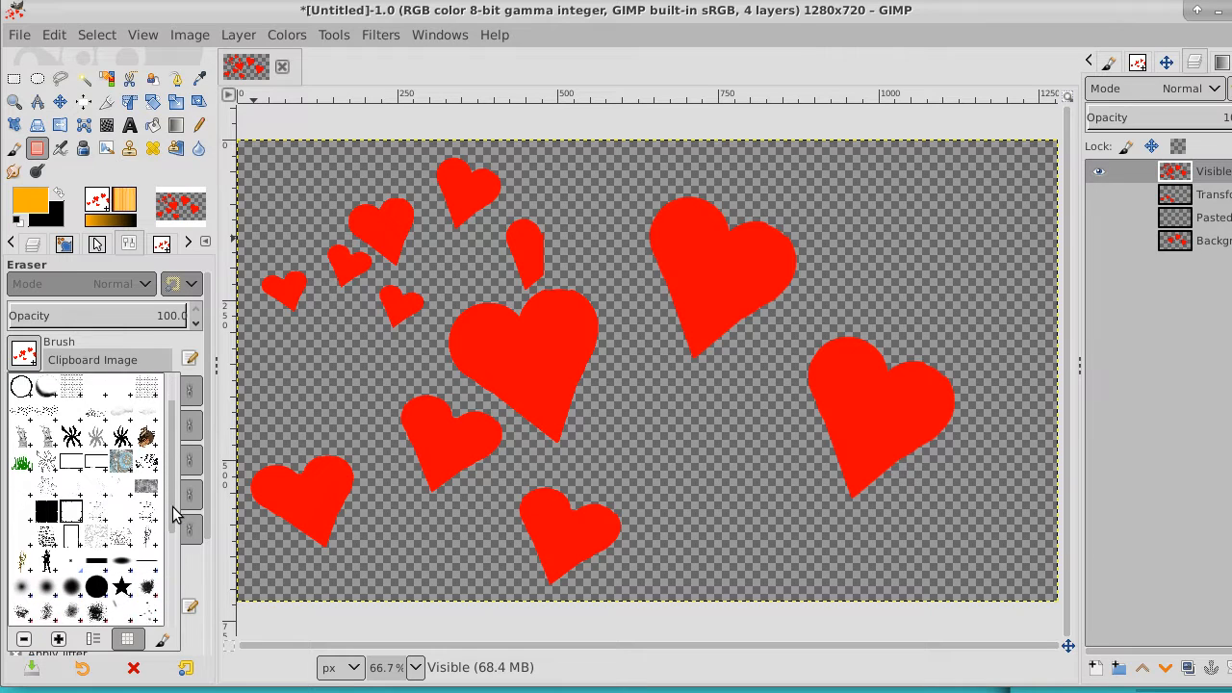
left_click(93, 508)
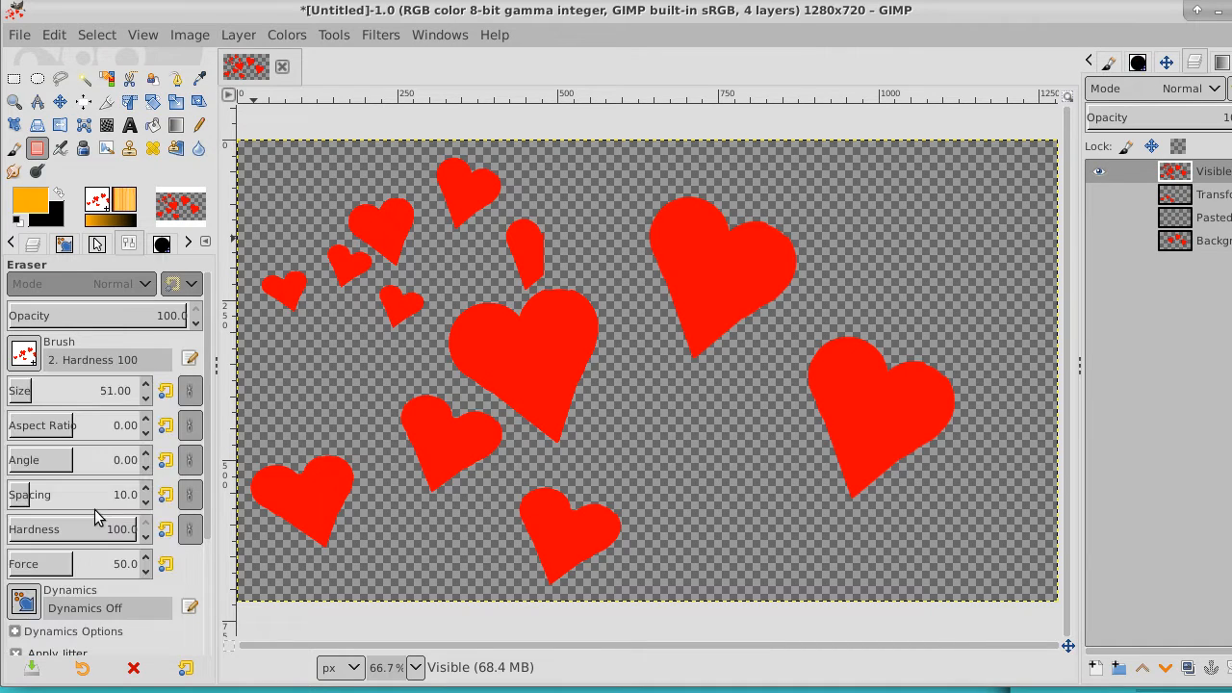
mouse_move(531, 242)
left_mouse_down()
mouse_move(509, 241)
mouse_move(536, 223)
mouse_move(505, 261)
mouse_move(546, 248)
mouse_move(514, 277)
mouse_move(541, 260)
left_mouse_up()
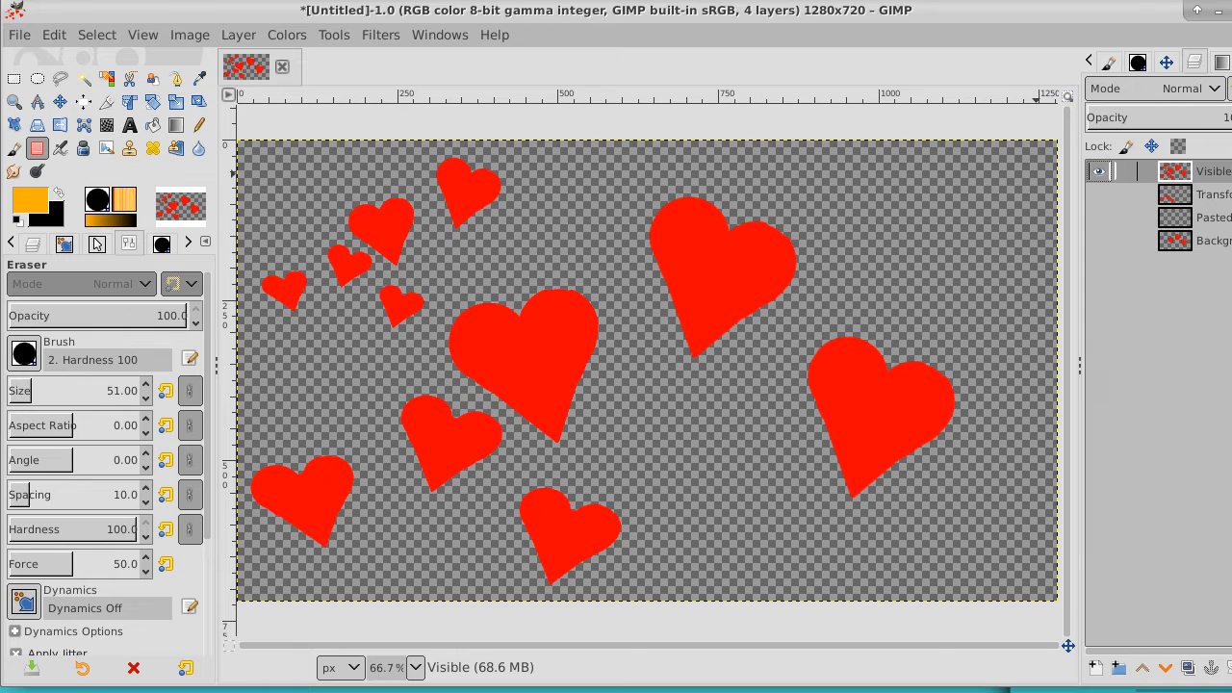
Duplicate the Visible layer and flip the copy horizontally
right_click(1223, 171)
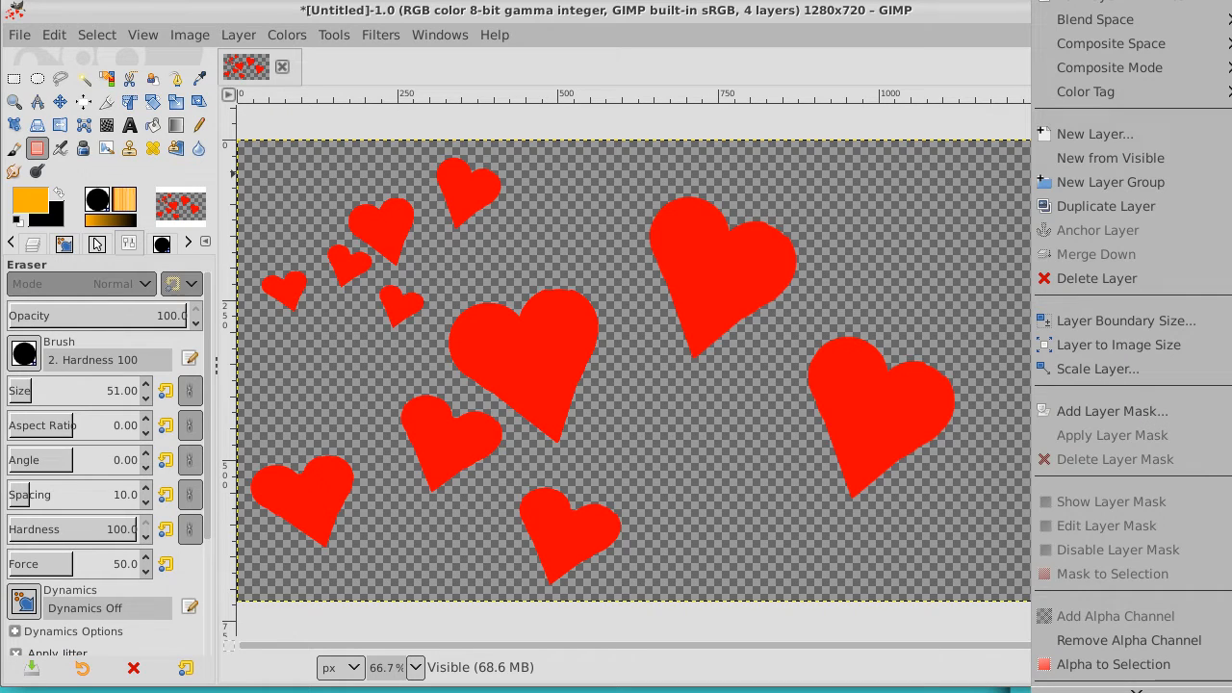
left_click(1007, 24)
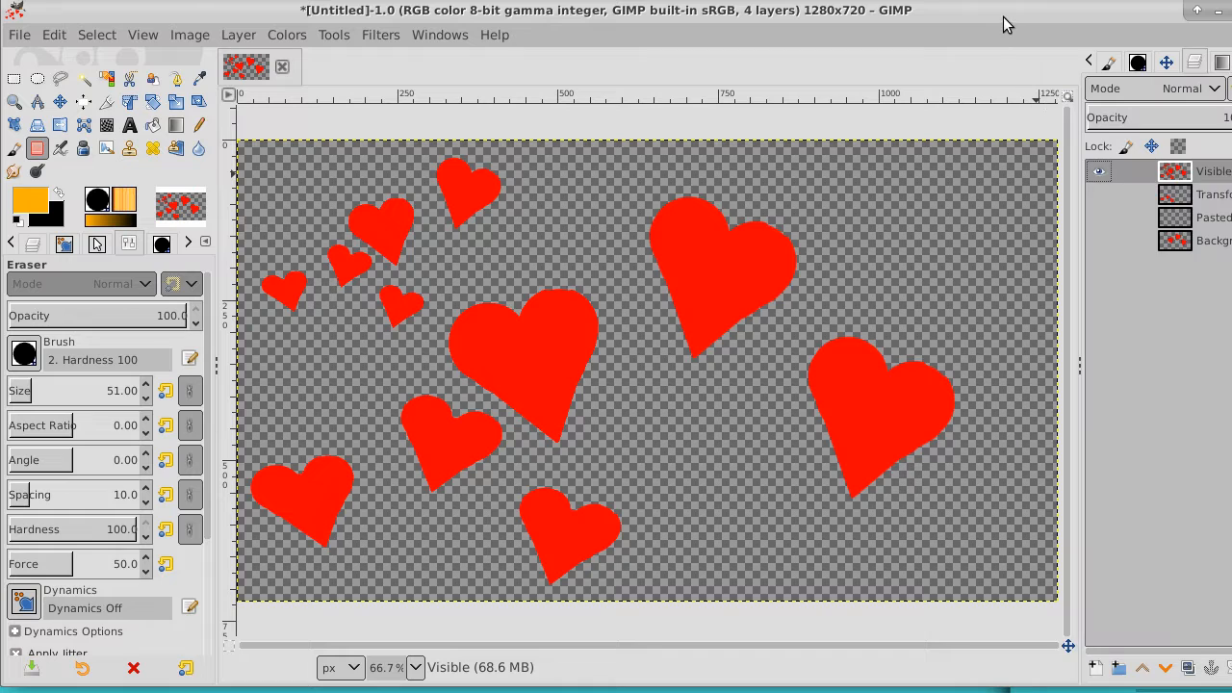
left_click(1188, 666)
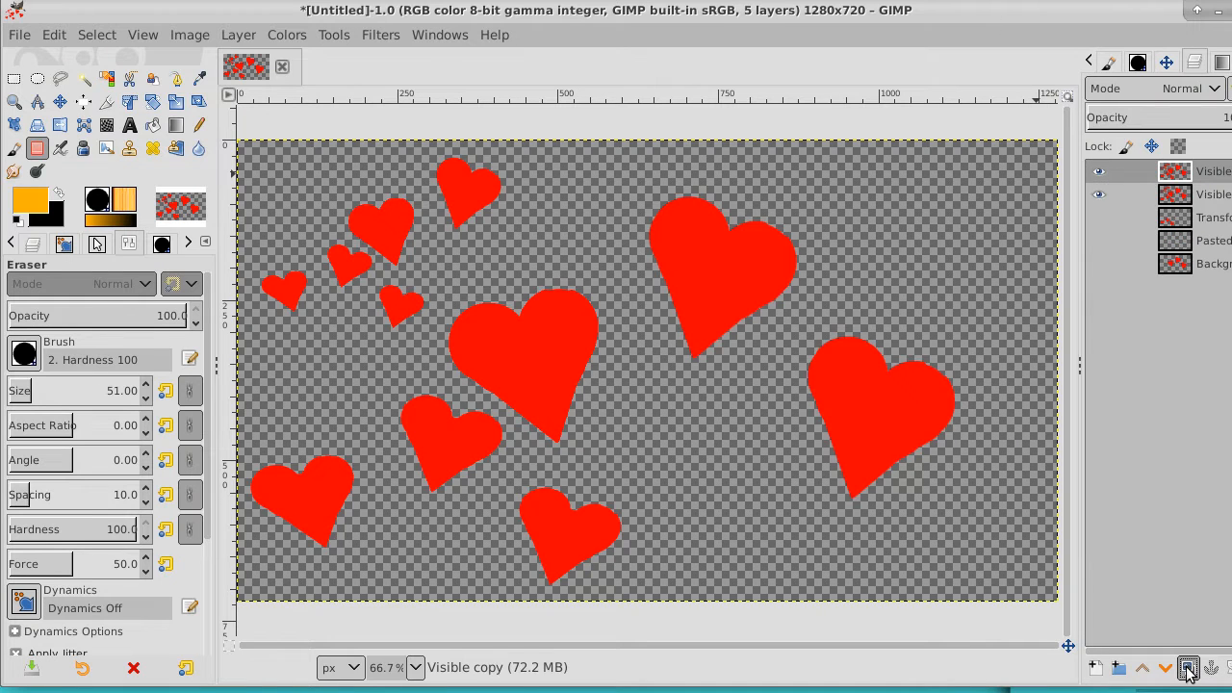
left_click(59, 125)
left_click(421, 286)
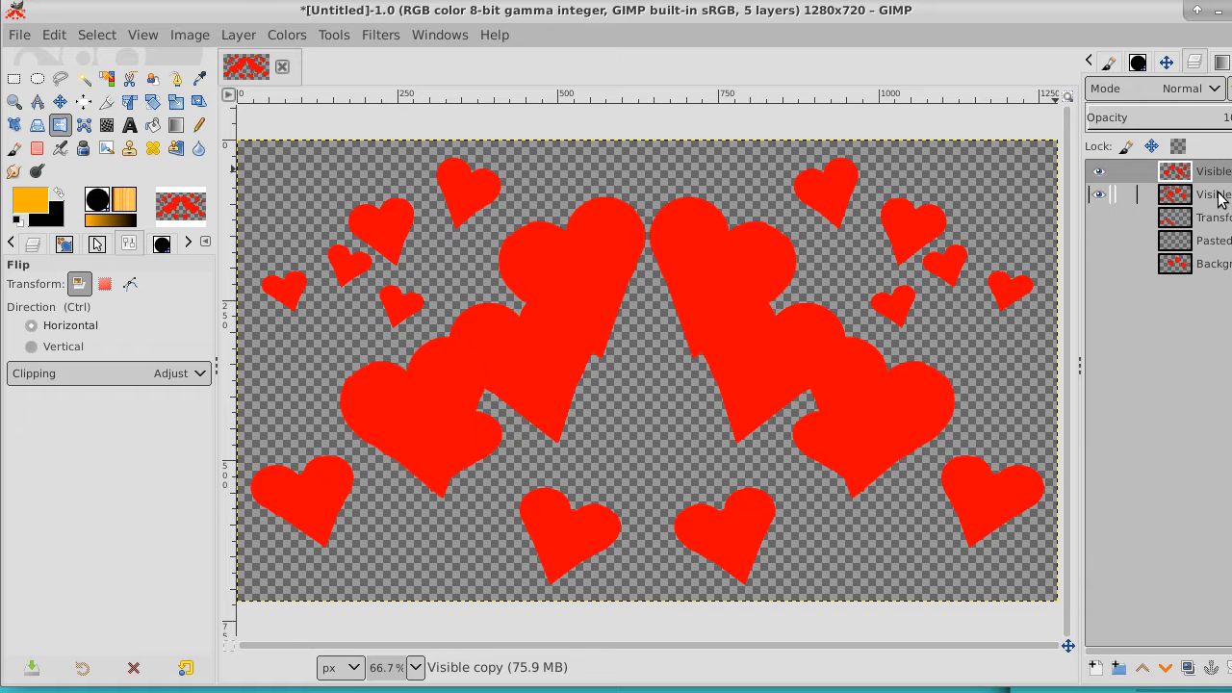
Move the flipped copy to the right and slightly up, and fit its layer to the image size
left_click(60, 101)
left_click_drag(741, 310, 1004, 270)
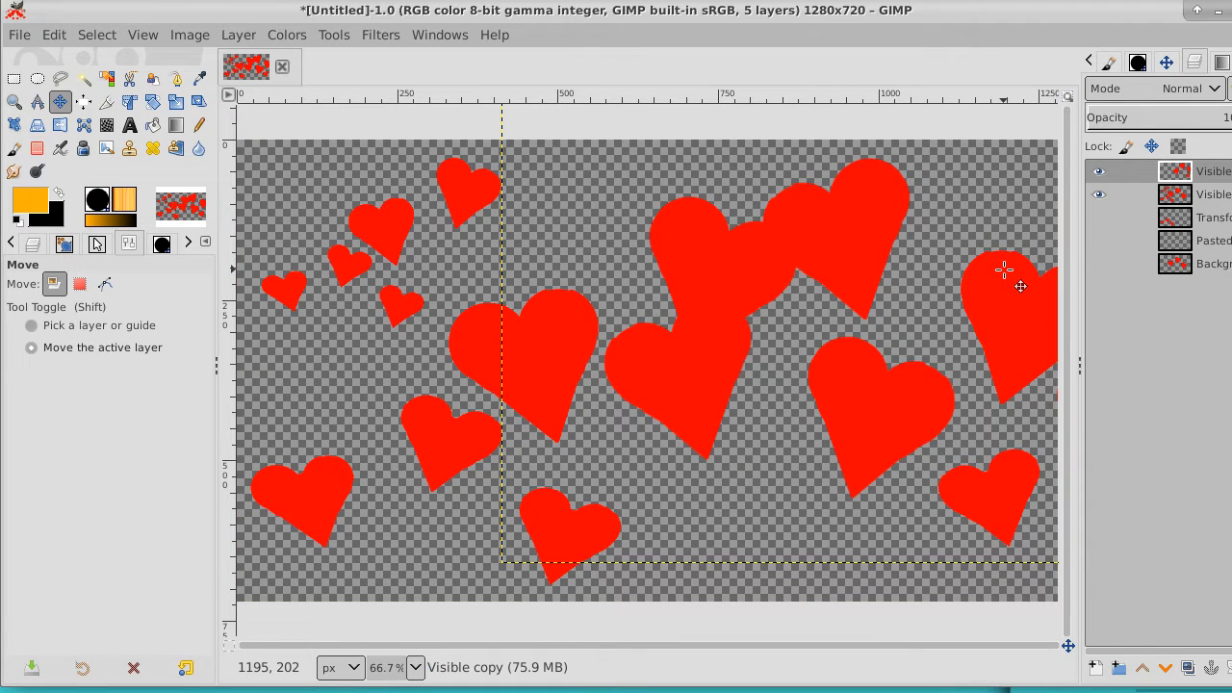
right_click(1203, 172)
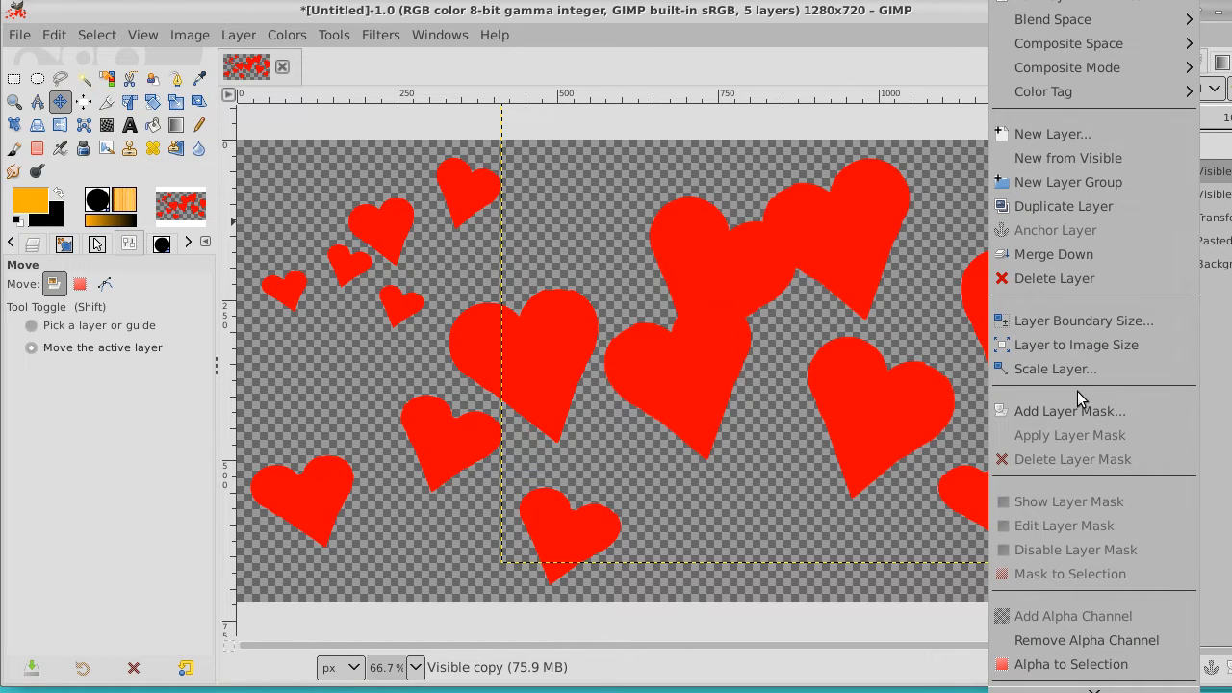
left_click(1096, 344)
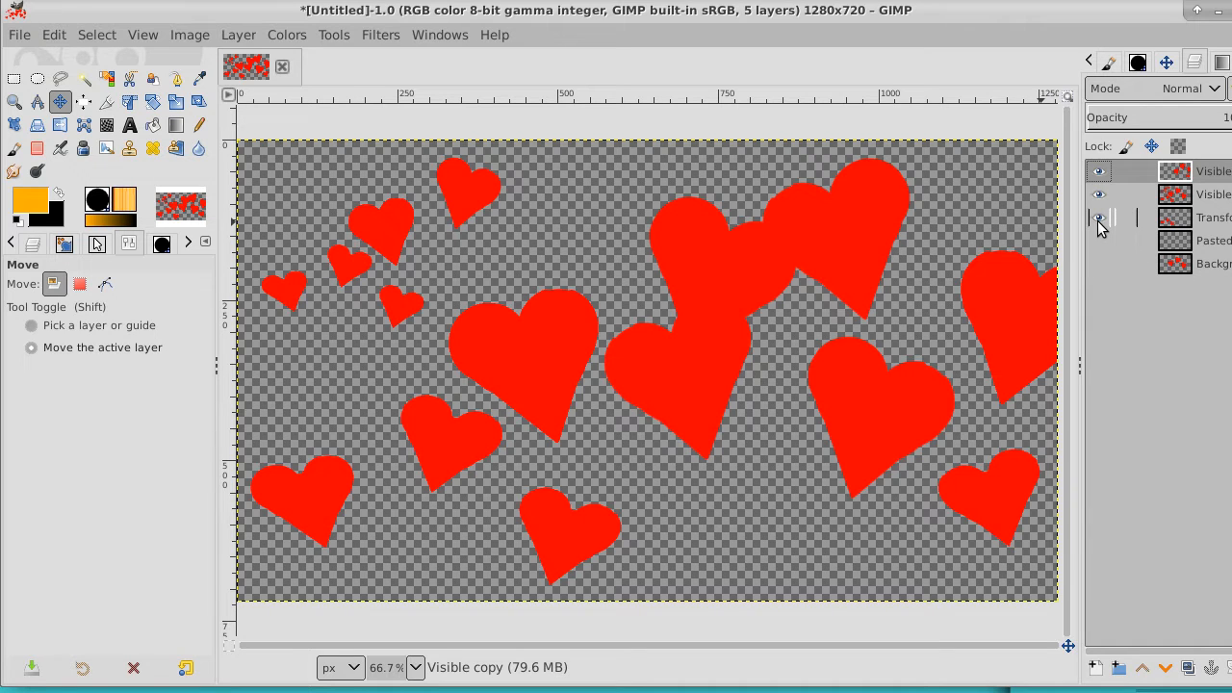
Move the Transformation layer's small hearts to the lower right of the image and fit the layer to the image size
left_click(1172, 216)
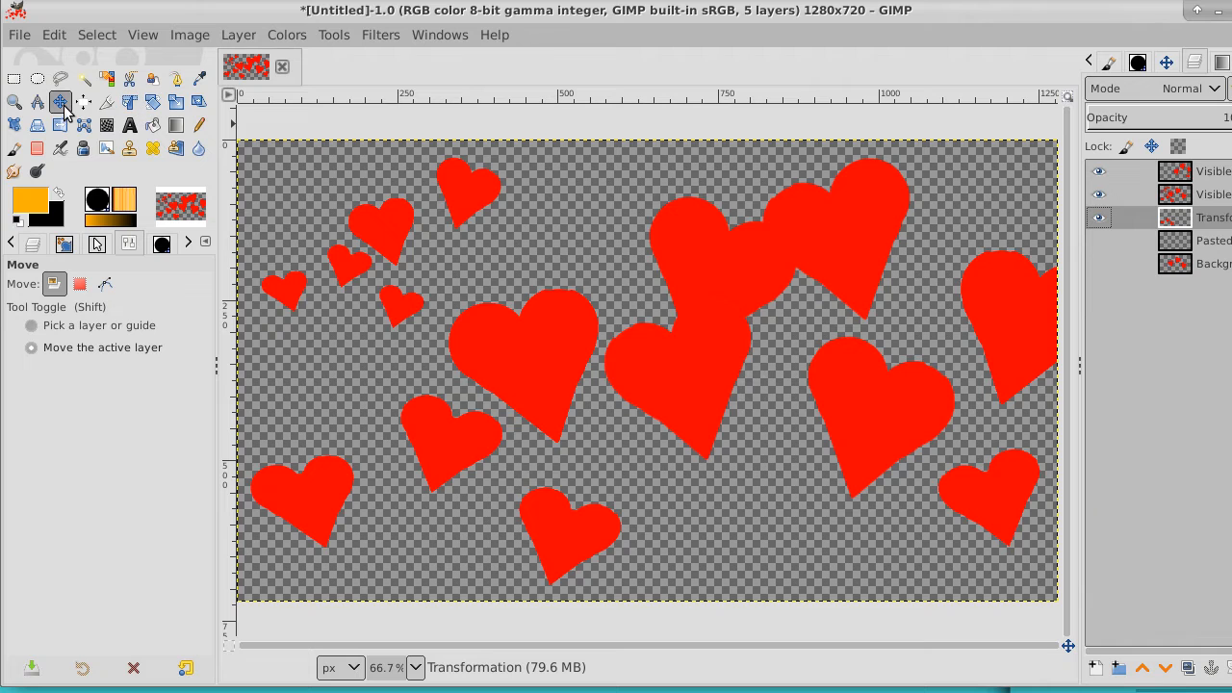
left_click_drag(636, 337, 1080, 447)
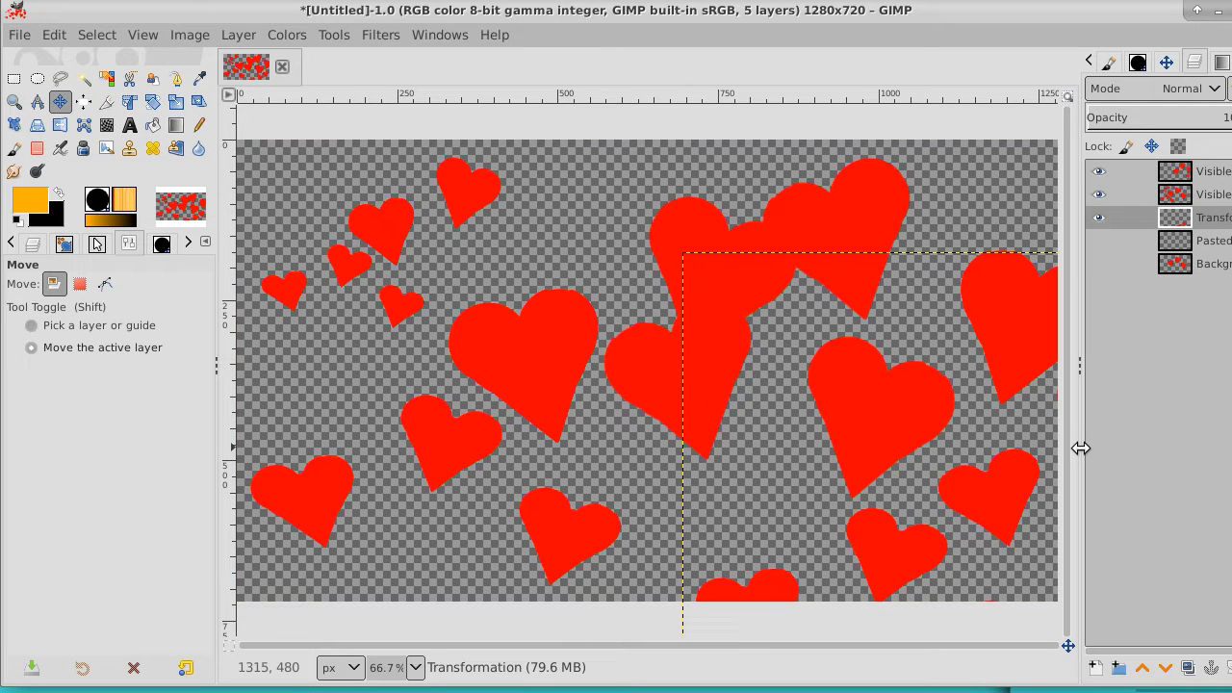
right_click(1213, 218)
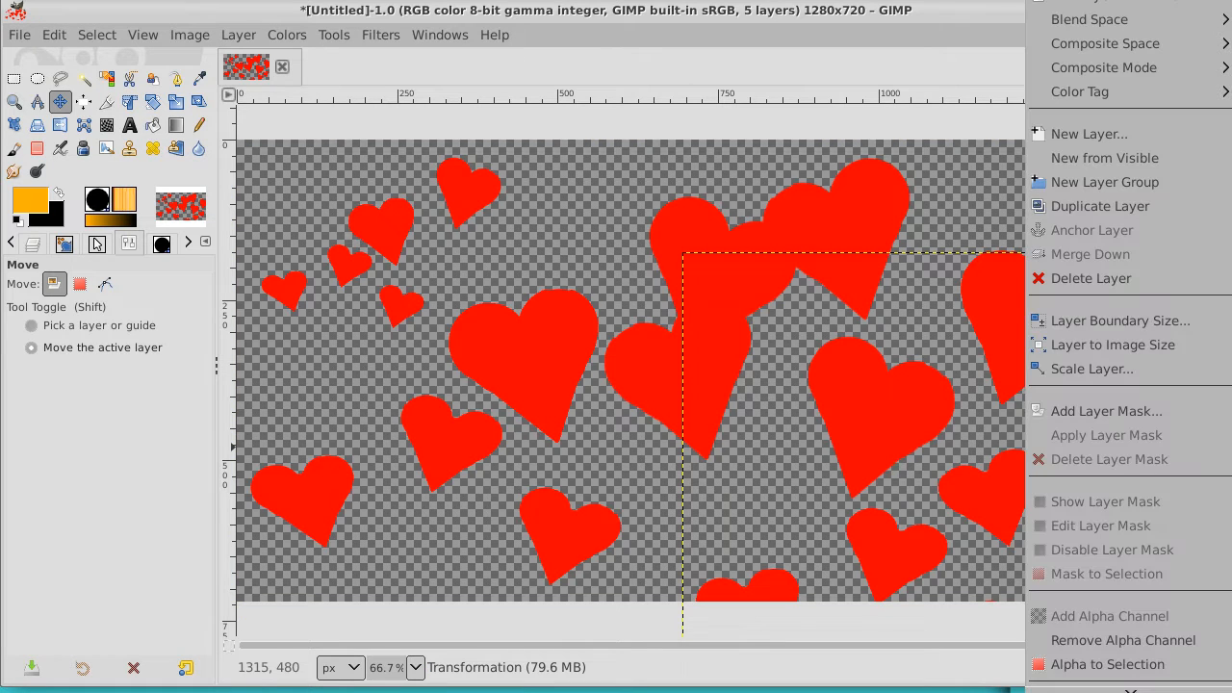
left_click(1138, 344)
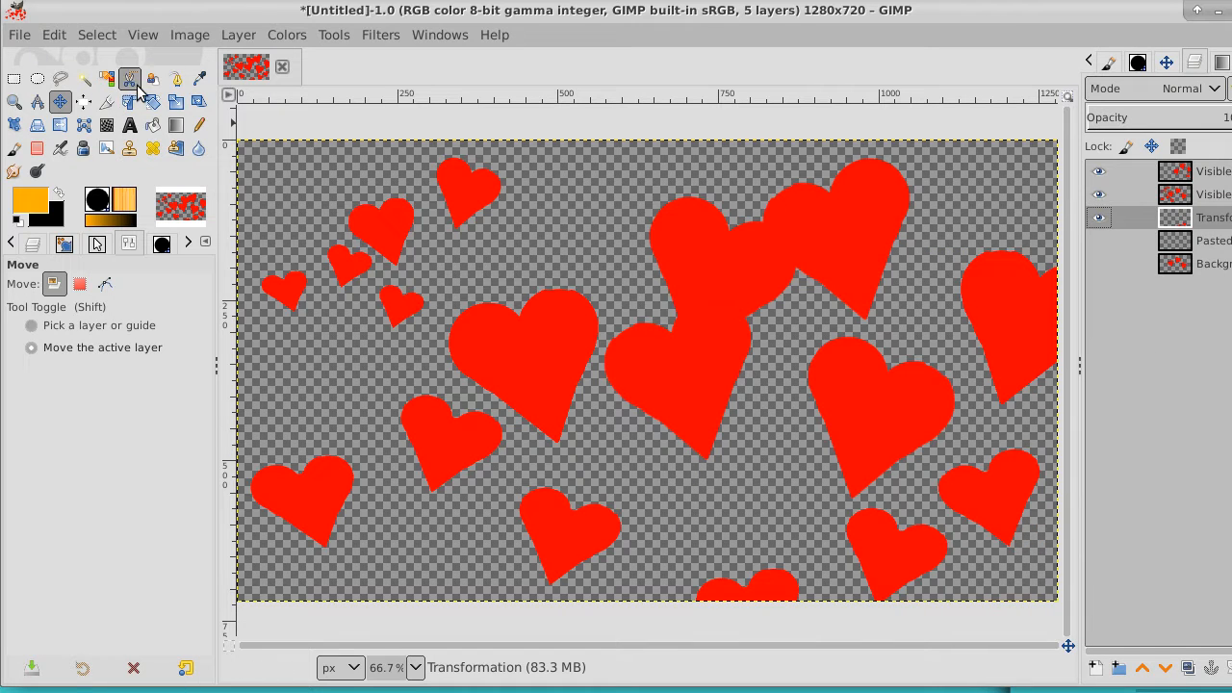
Hide the flipped copy and Transformation layers, then fuzzy-select the upper large heart, one upper-left heart and two lower small hearts on the Visible layer
left_click(82, 80)
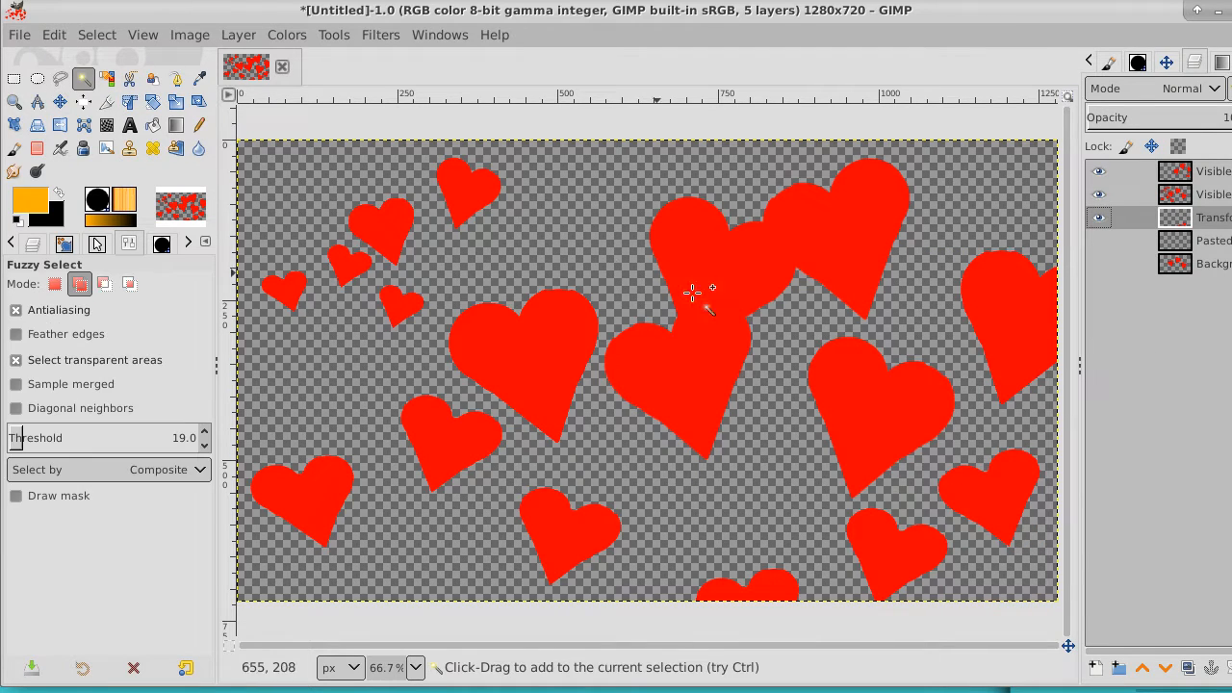
left_click(1151, 195)
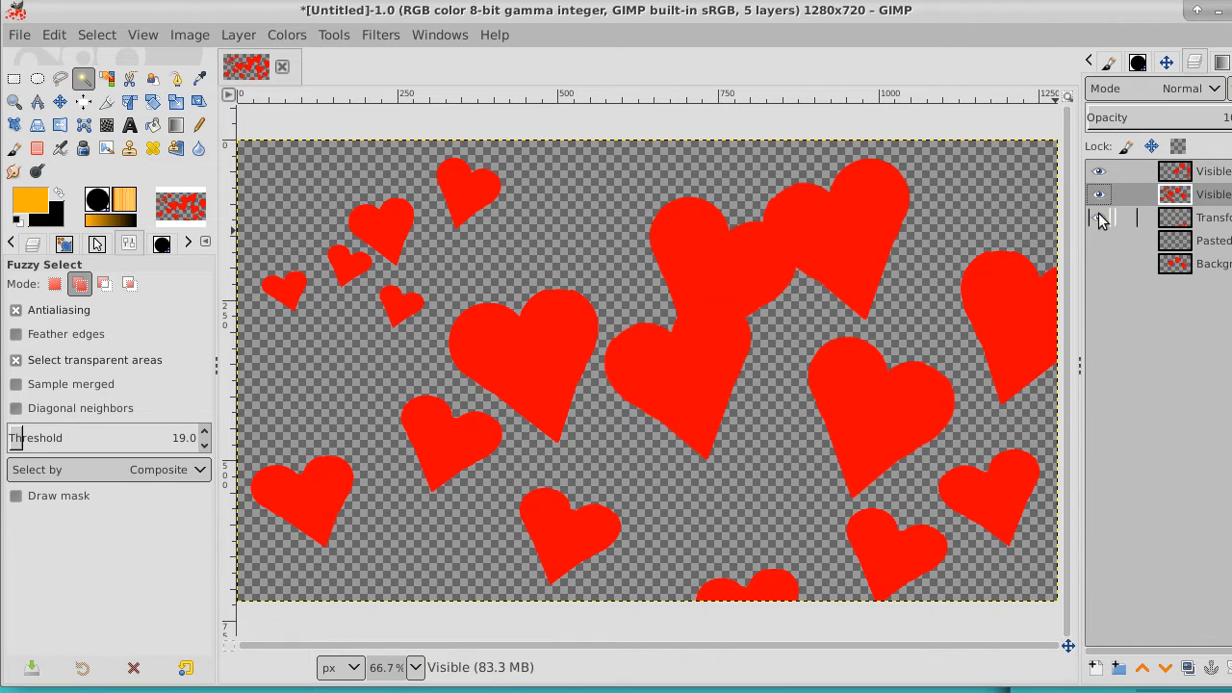
left_click(1098, 172)
left_click(1099, 217)
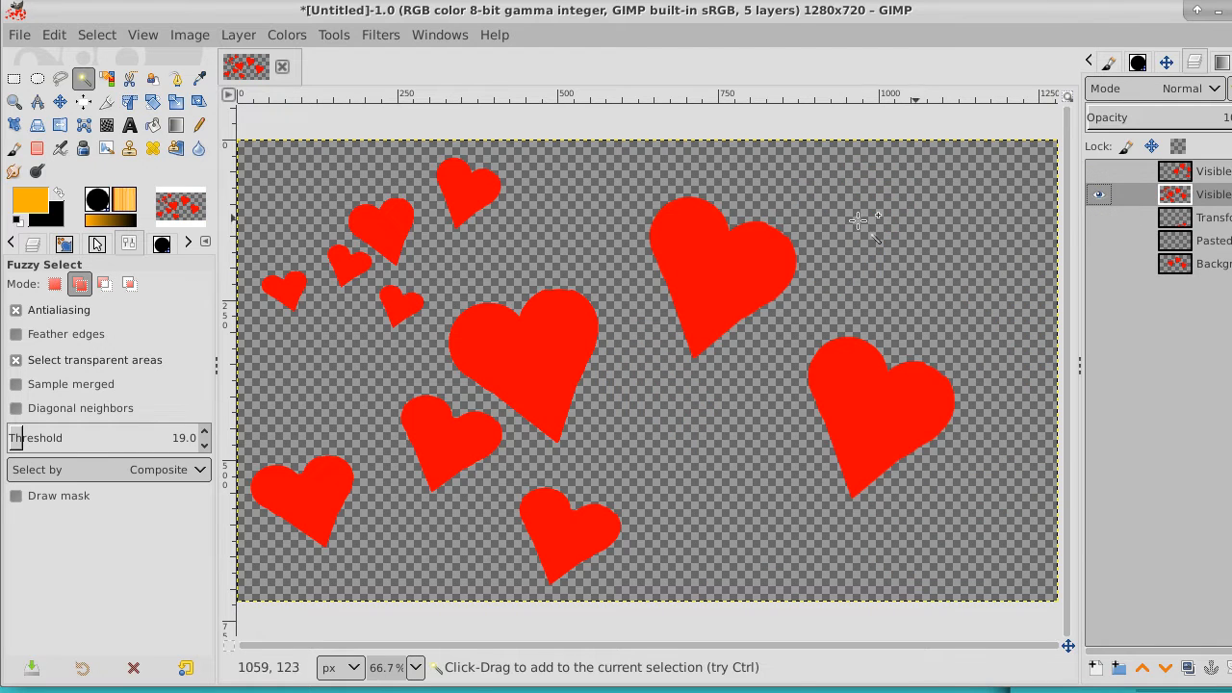
left_click(704, 241)
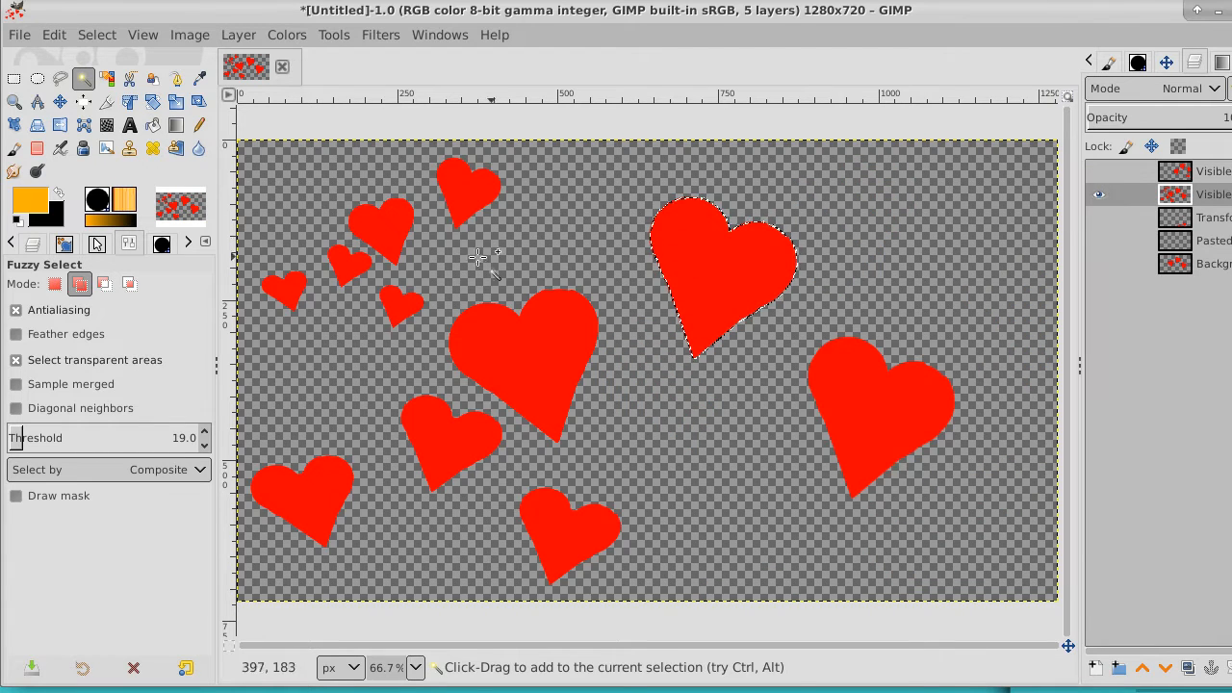
left_click(381, 222)
left_click(330, 492)
left_click(568, 522)
Change the foreground color to the blue 009fff
left_click(27, 206)
left_click(173, 137)
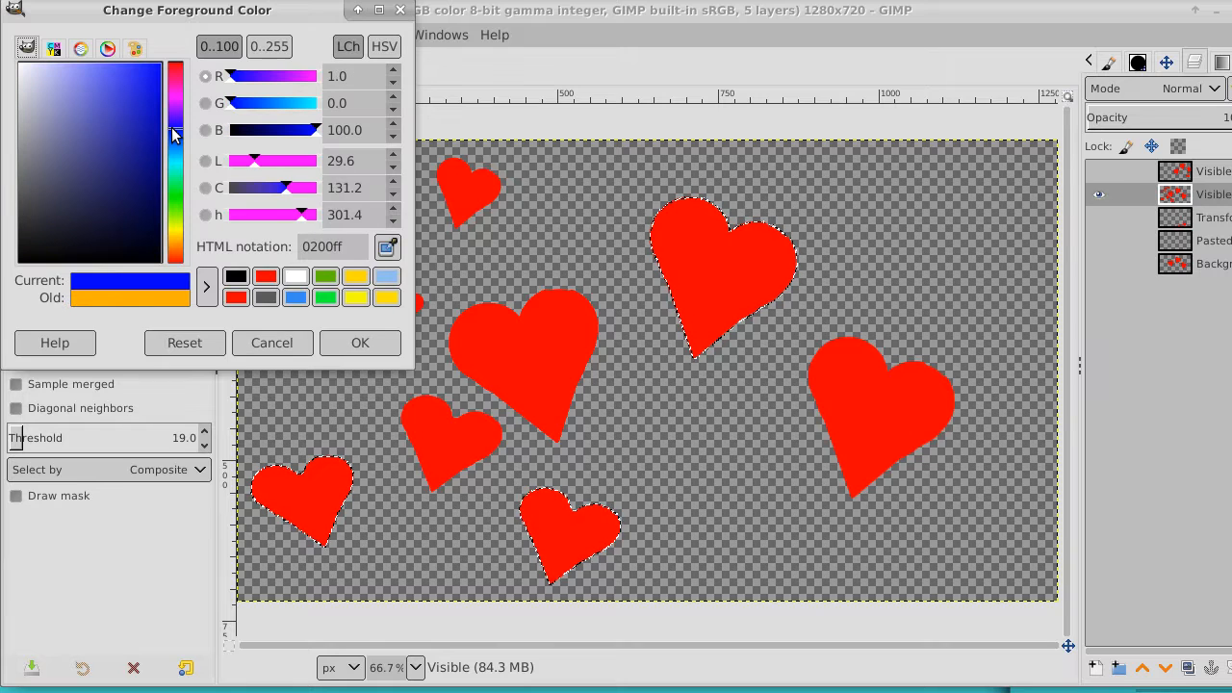
left_click_drag(173, 135, 174, 156)
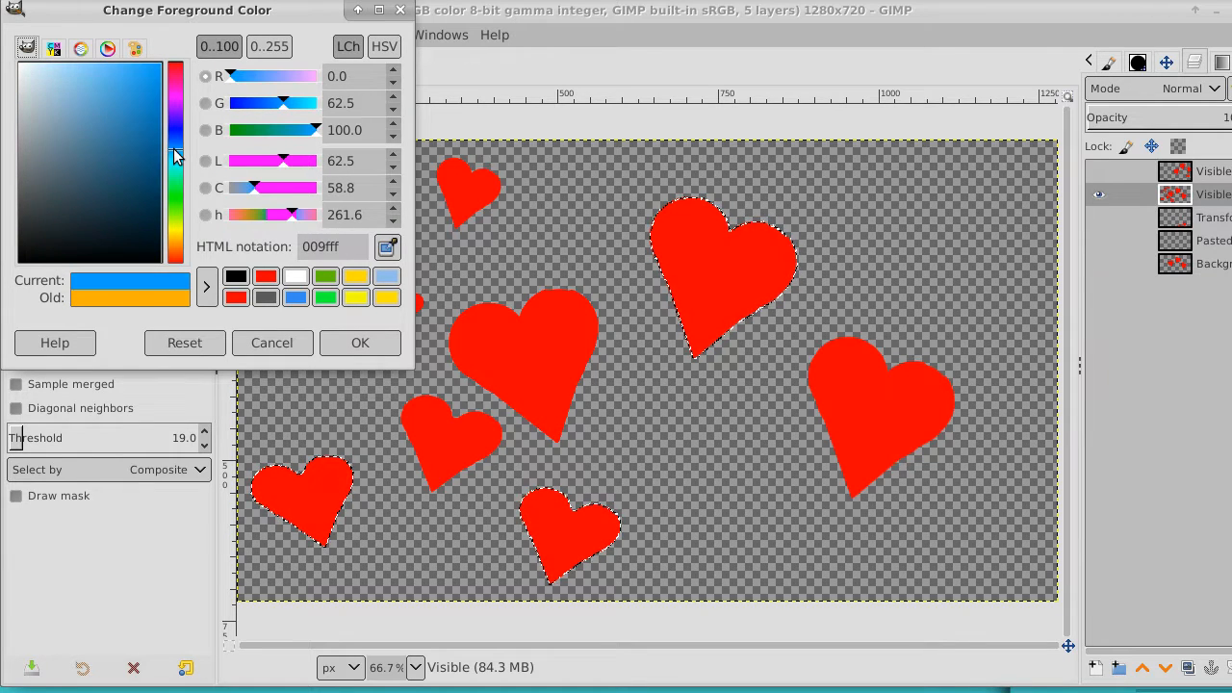
left_click(361, 343)
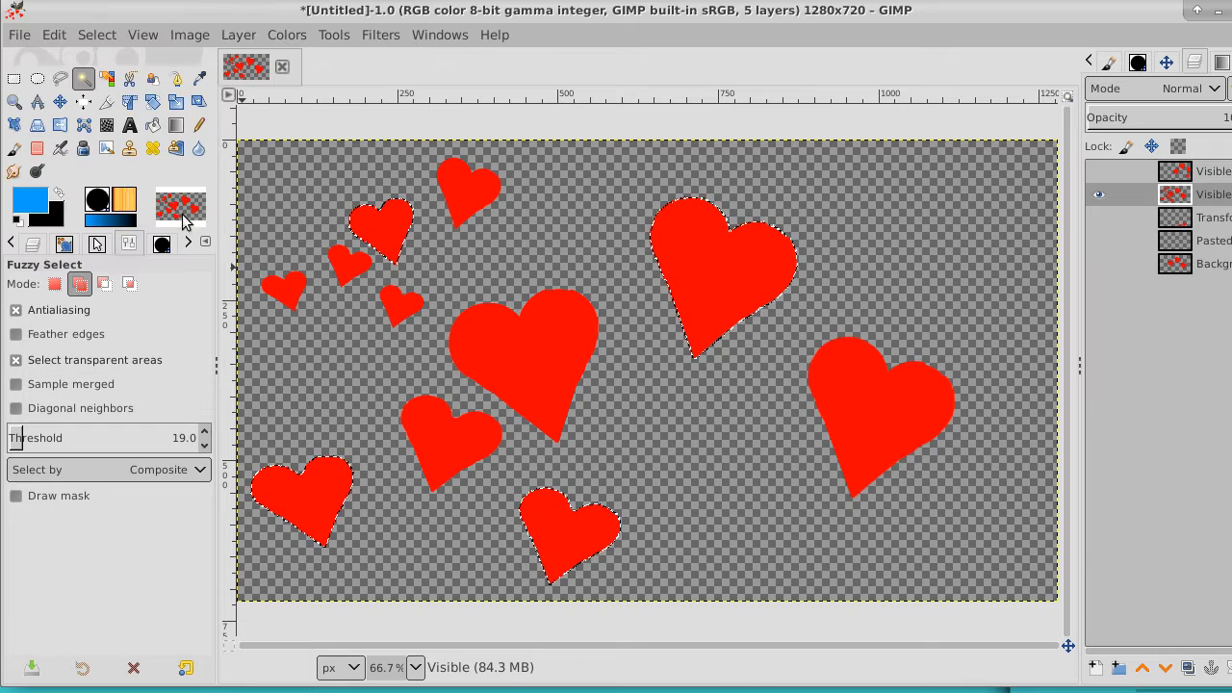
Paint the four selected hearts blue with the Pencil, enlarging the brush to size 308 for the remaining three after the upper-left one
left_click(199, 127)
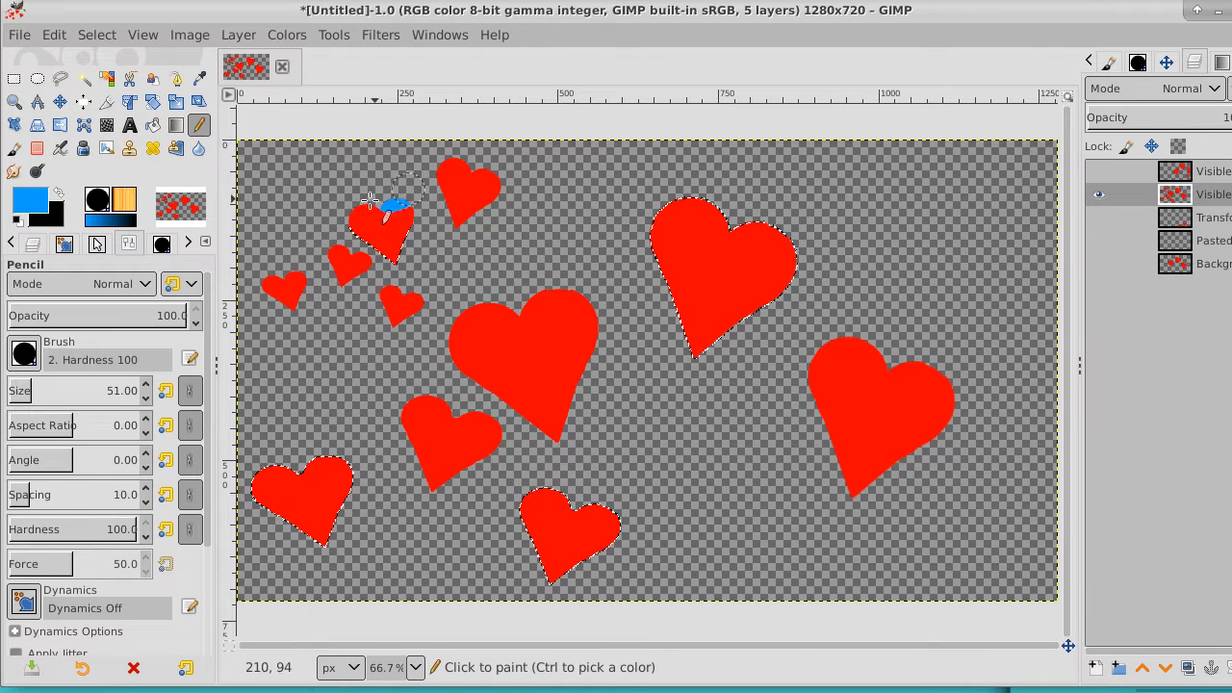
left_click_drag(370, 200, 412, 213)
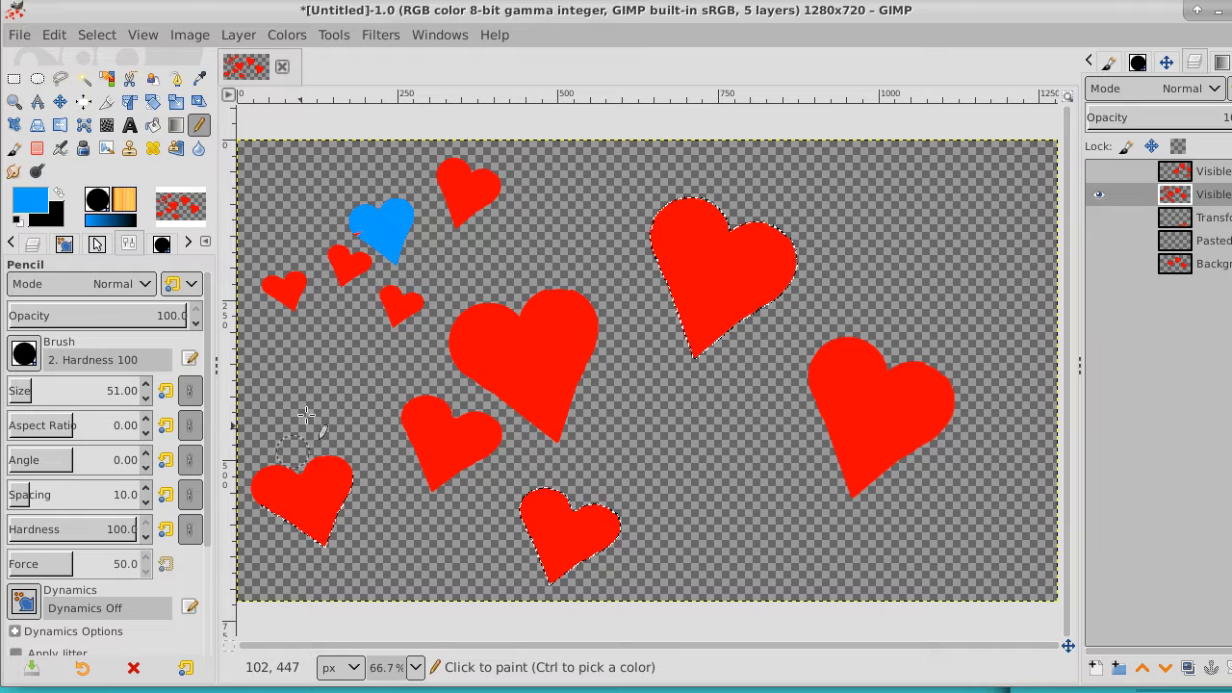
left_click_drag(70, 395, 72, 390)
left_click(57, 388)
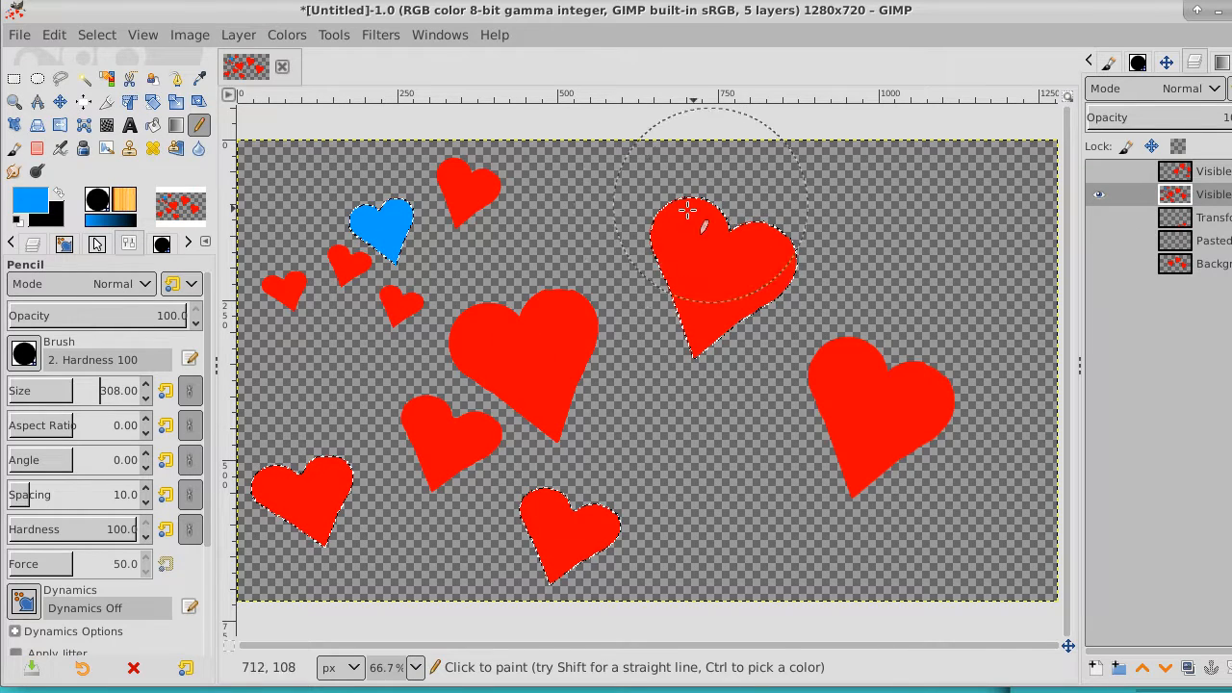
mouse_move(674, 165)
left_mouse_down()
mouse_move(759, 242)
mouse_move(700, 364)
mouse_move(516, 528)
mouse_move(585, 538)
mouse_move(216, 485)
mouse_move(346, 519)
left_mouse_up()
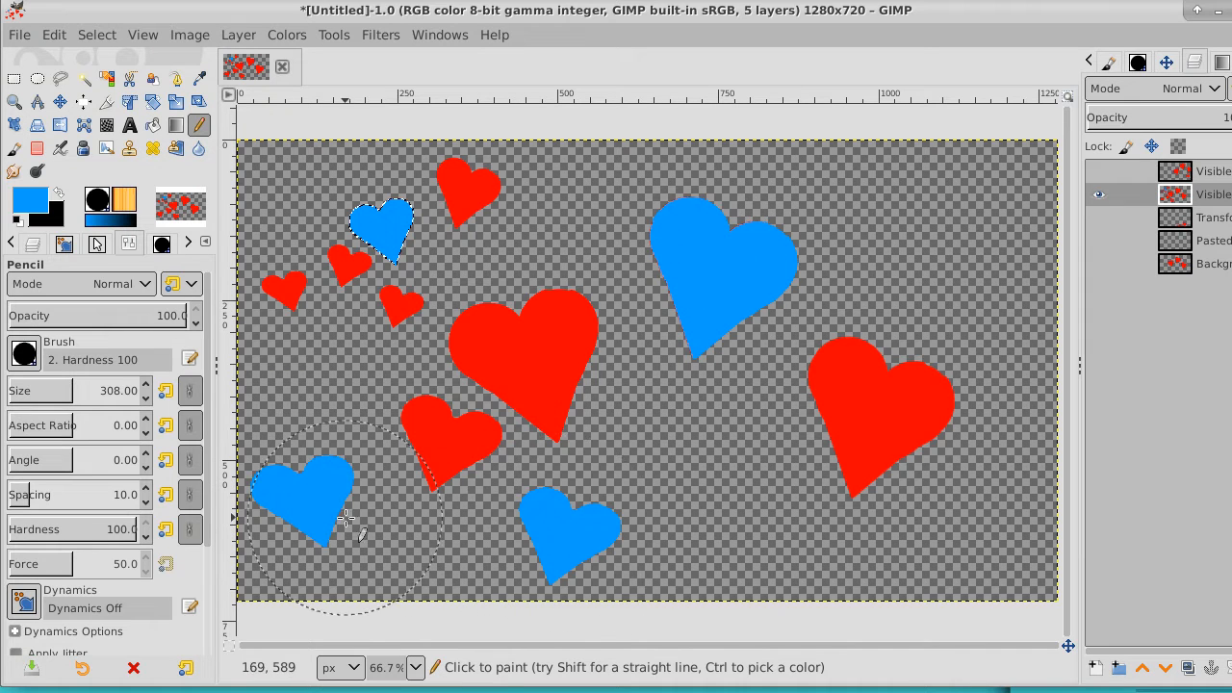
Activate and show the flipped copy layer, then clear the selection
left_click(1218, 172)
left_click(1099, 173)
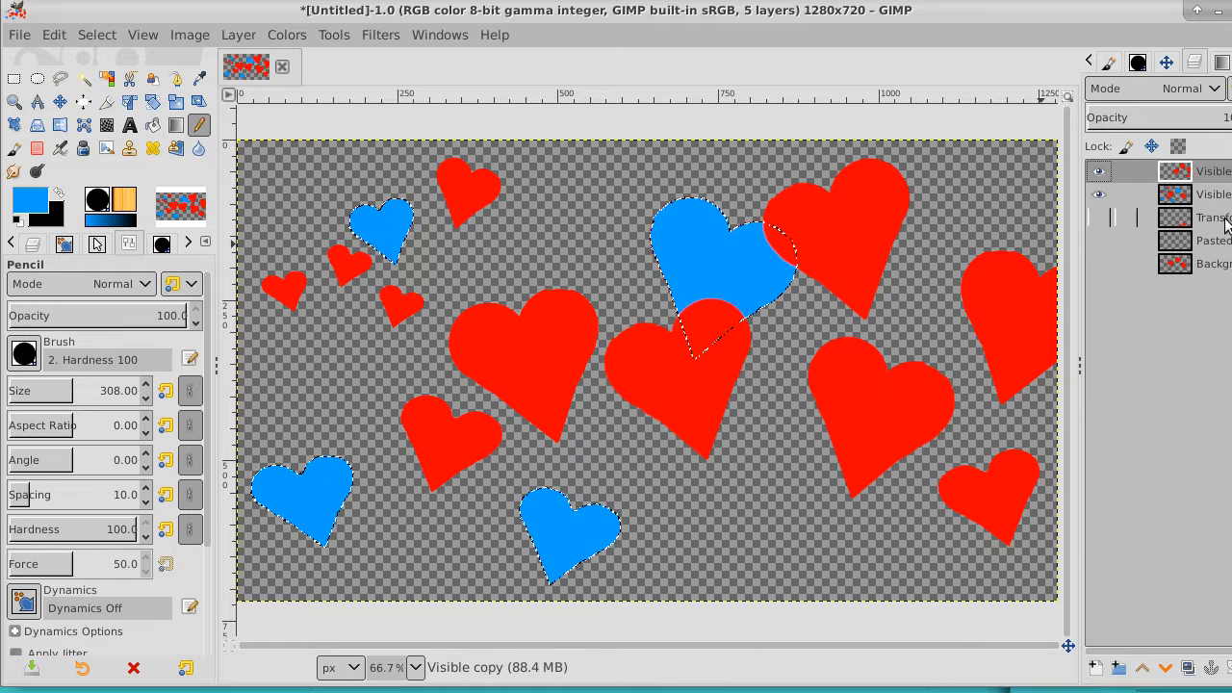
left_click(97, 34)
left_click(116, 83)
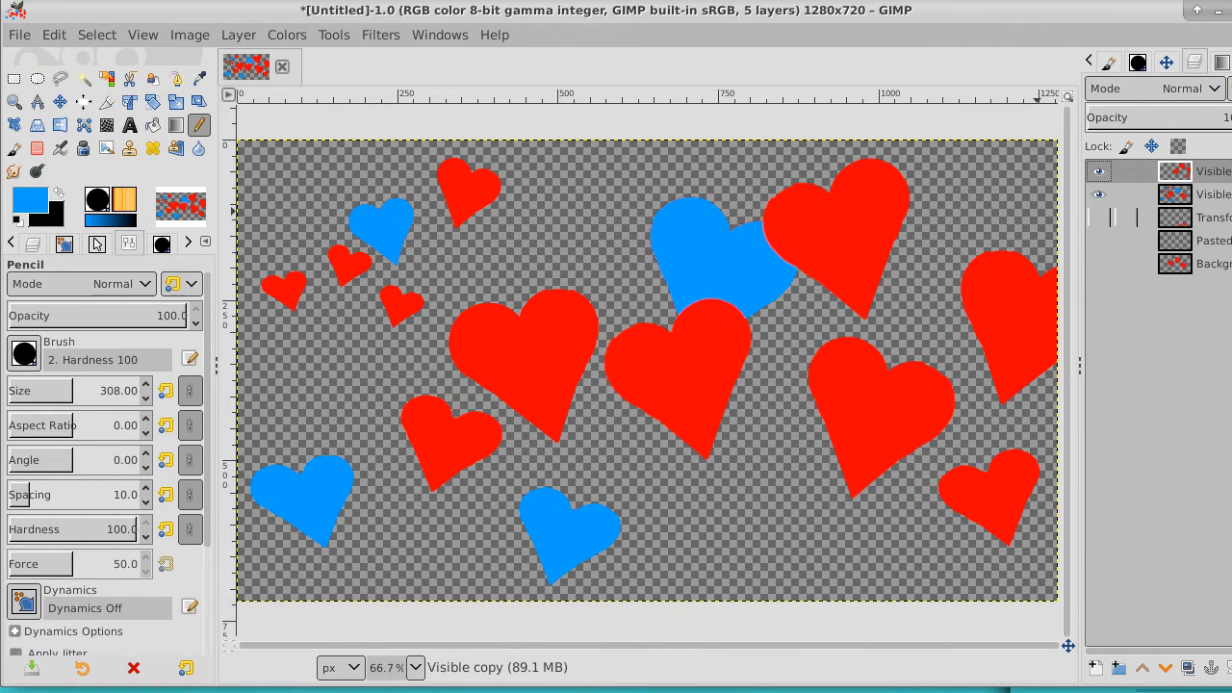
Activate the Visible layer and fuzzy-select its large blue heart
key("Page_Down")
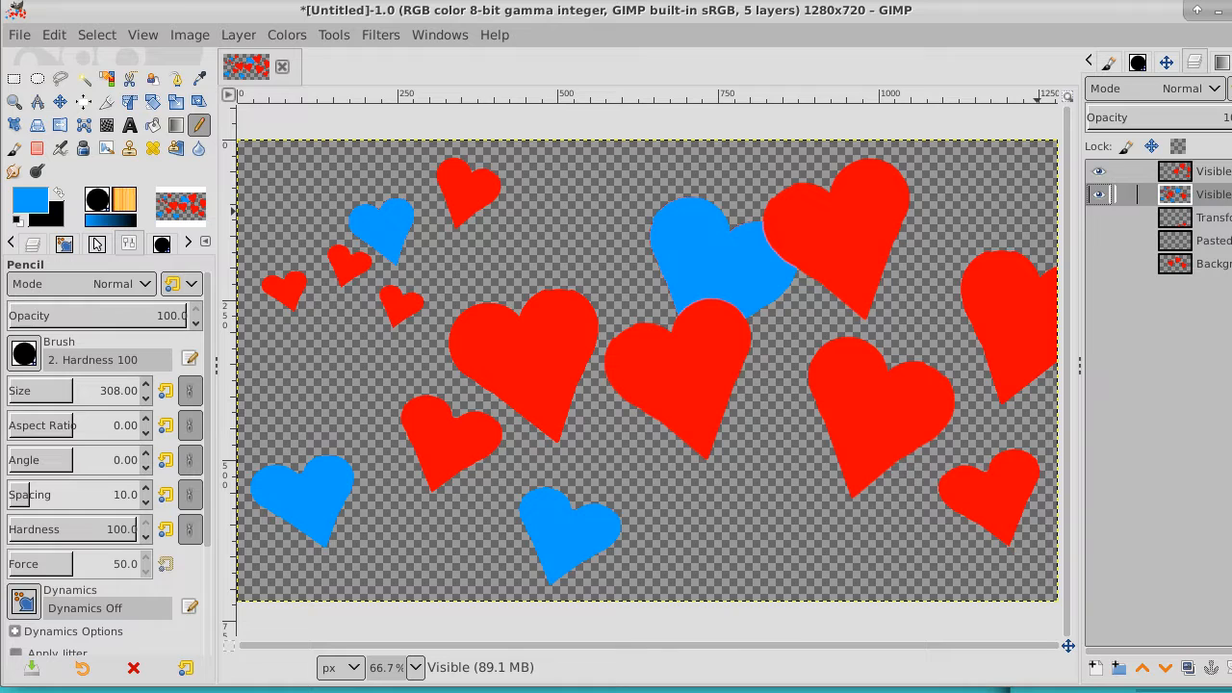
left_click(82, 81)
left_click(716, 251)
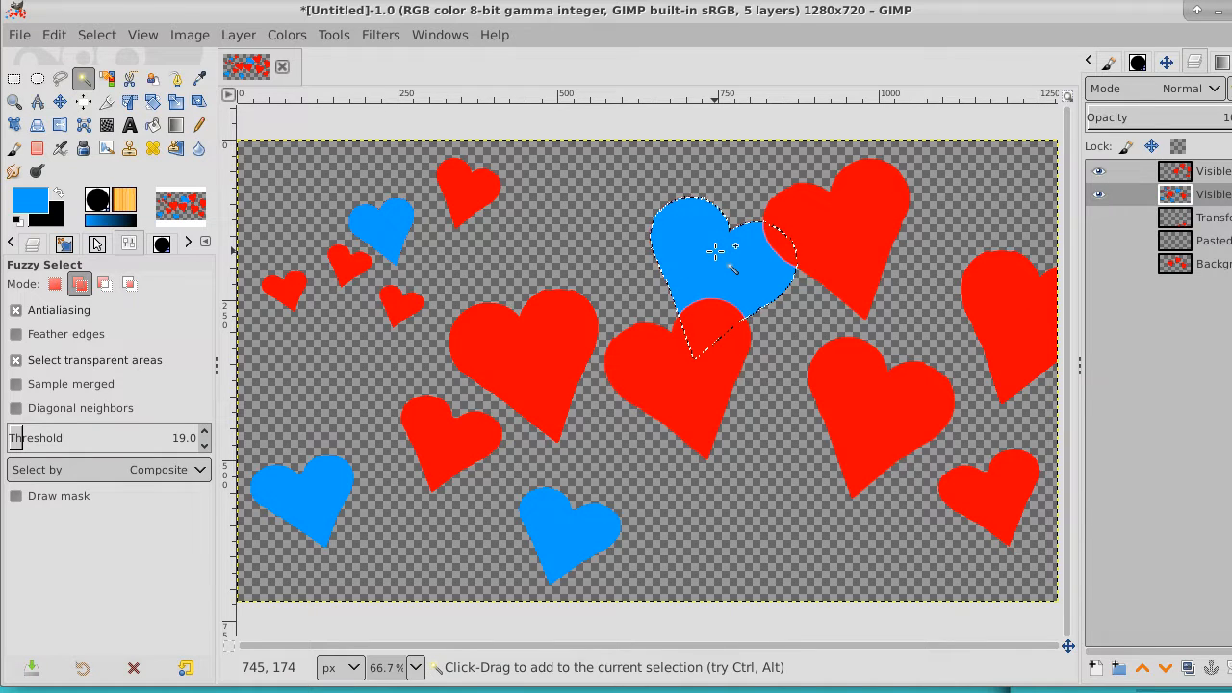
left_click(97, 35)
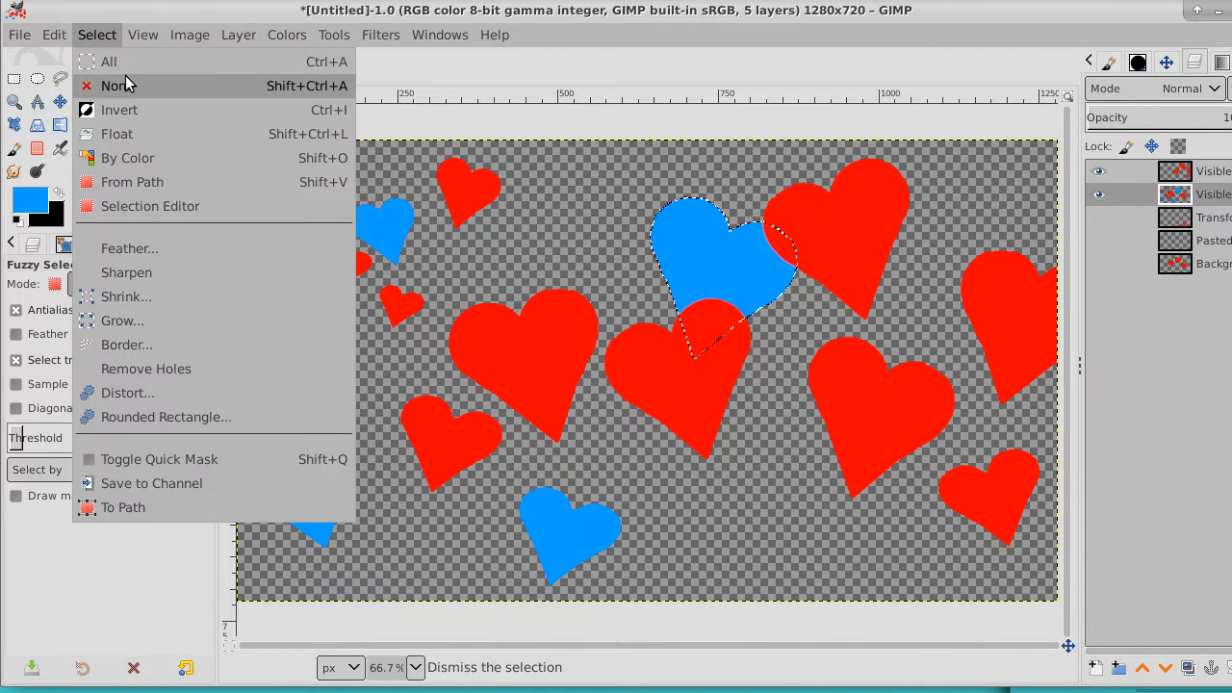
left_click(129, 4)
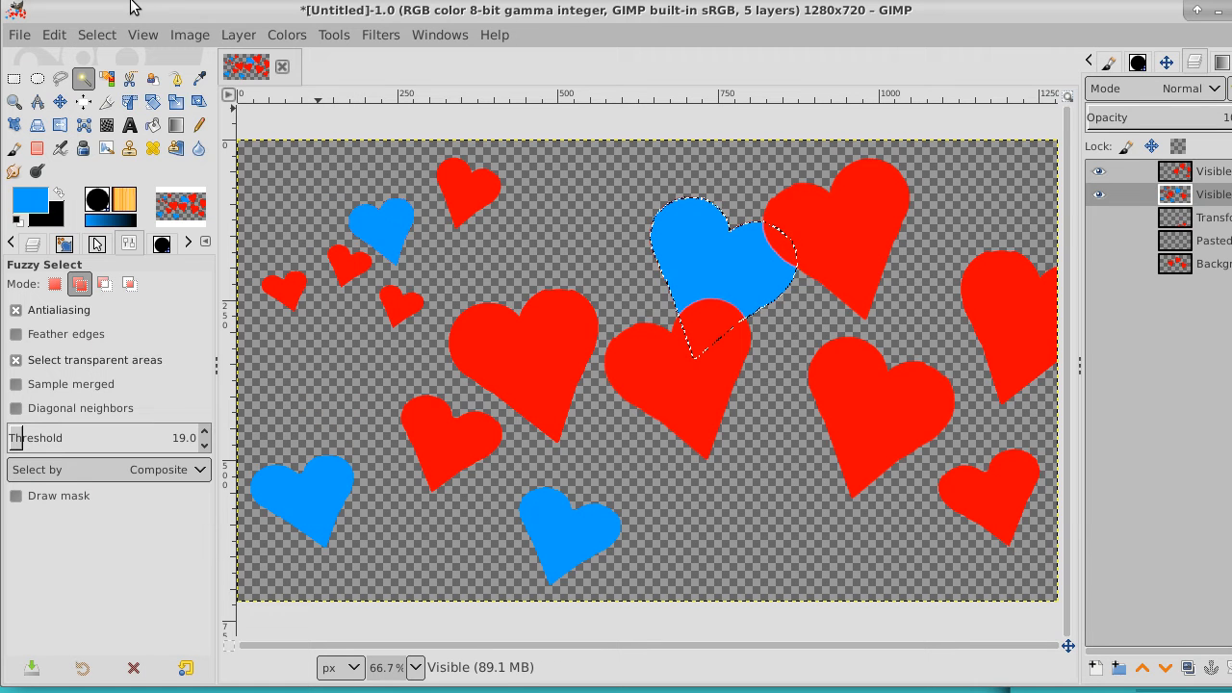
Try to shift the selected blue heart with the Move tool, and undo the move
left_click(59, 101)
mouse_move(702, 249)
left_mouse_down()
mouse_move(683, 239)
mouse_move(718, 263)
left_mouse_up()
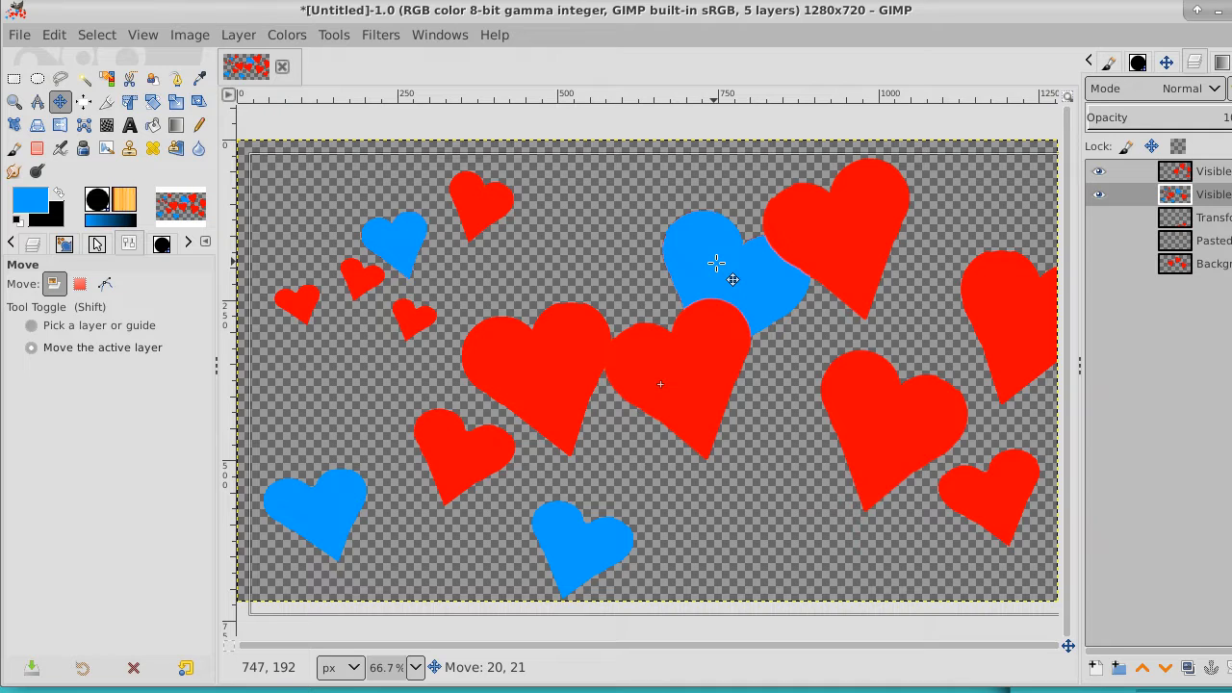
left_click_drag(717, 263, 716, 263)
key("ctrl+z")
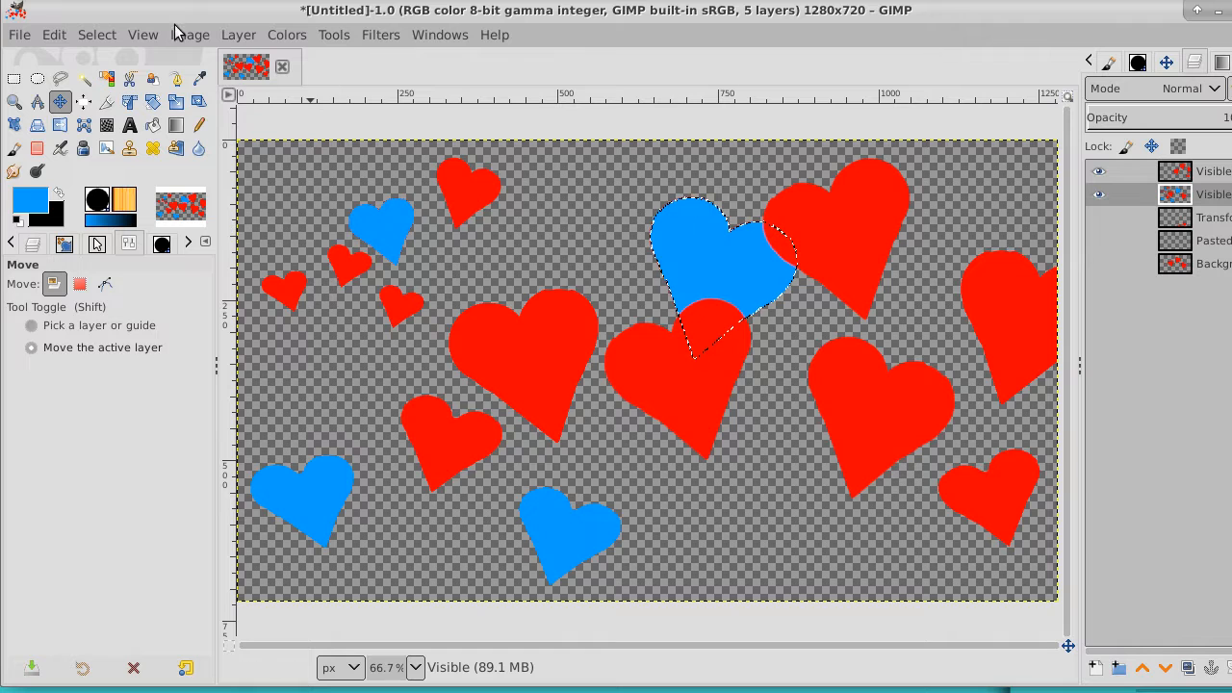
Cut the selected large blue heart from the Visible layer and clear the selection
left_click(53, 34)
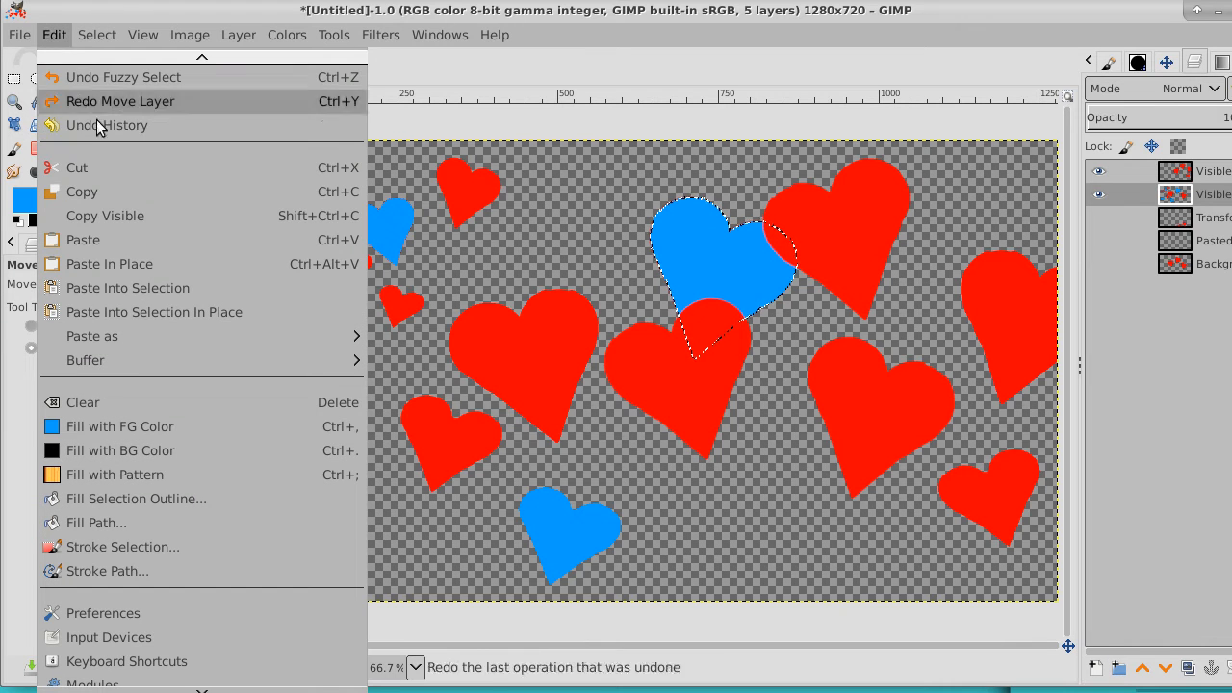
left_click(111, 168)
left_click(56, 34)
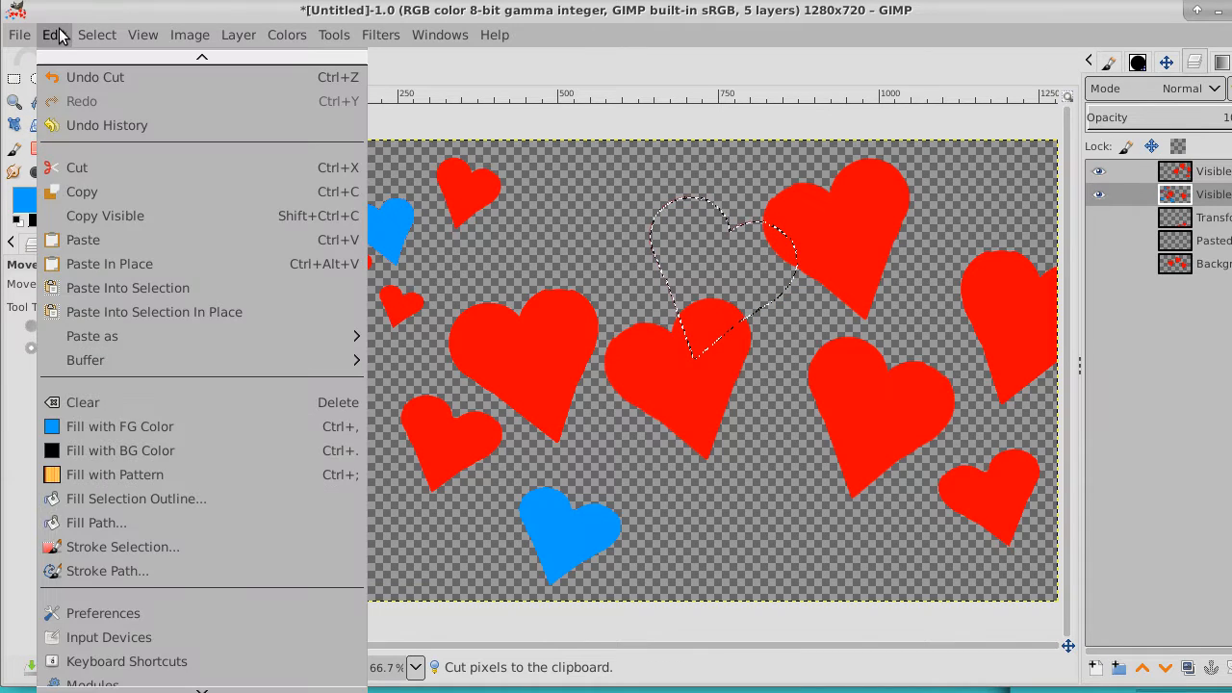
mouse_move(97, 35)
left_click(113, 86)
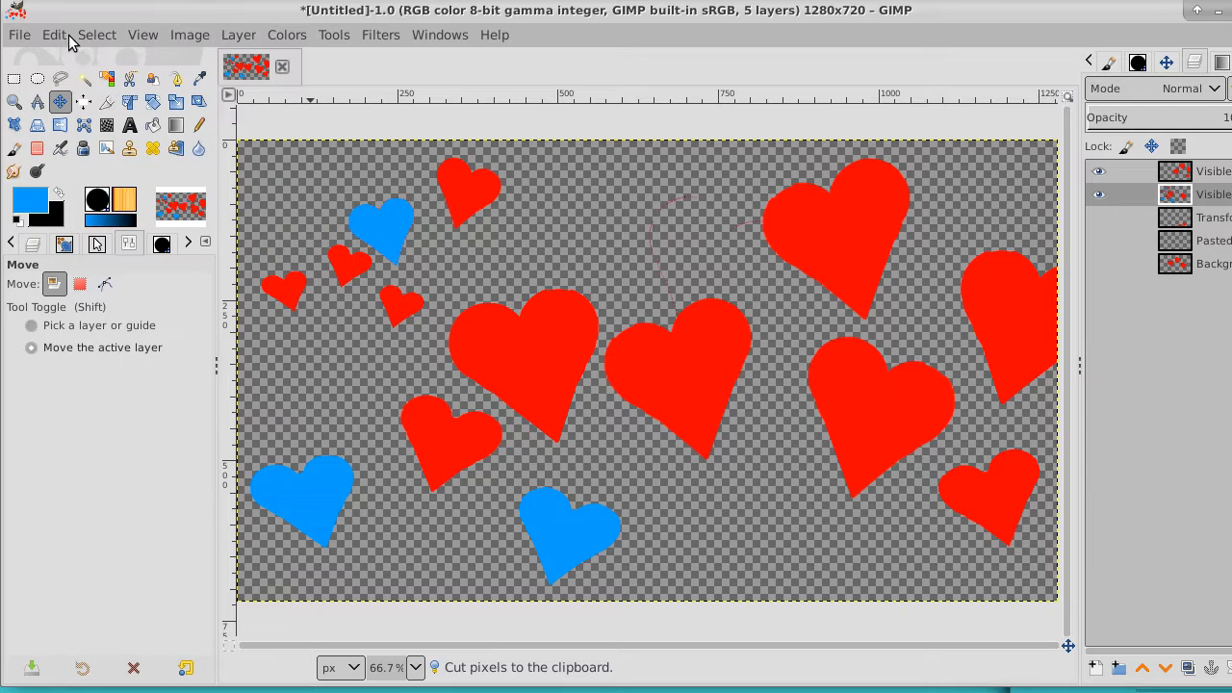
Paste the cut blue heart and move it up into the empty area above the two central large red hearts
left_click(54, 35)
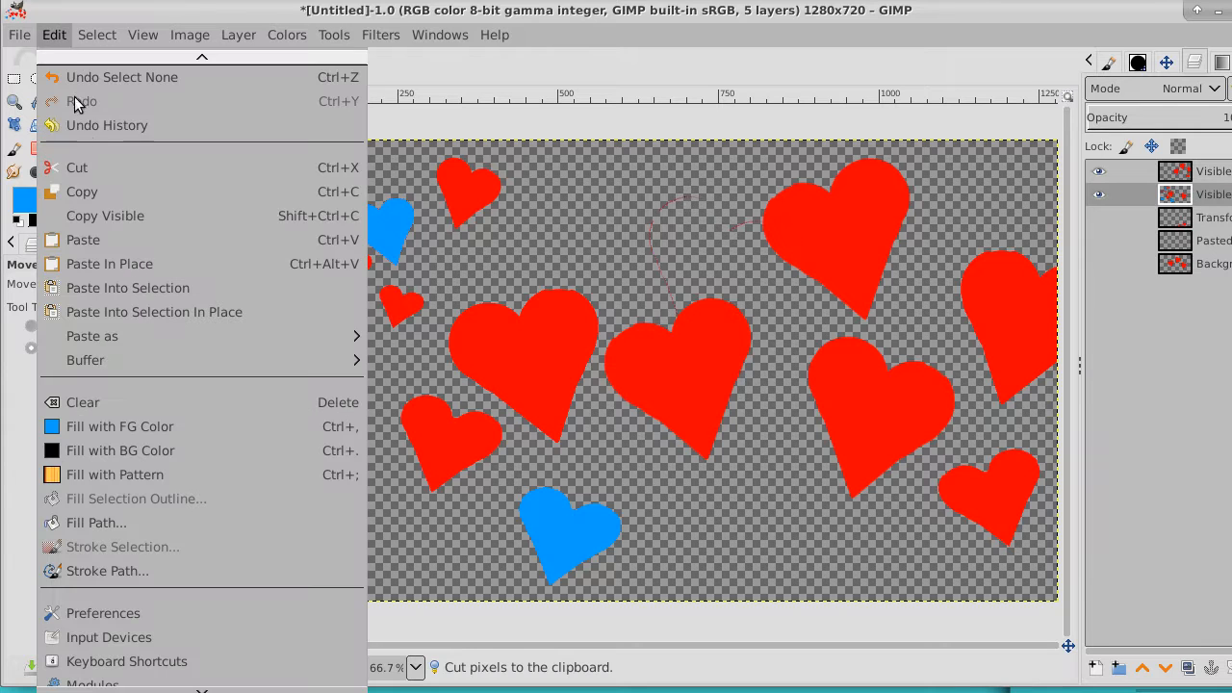
left_click(126, 236)
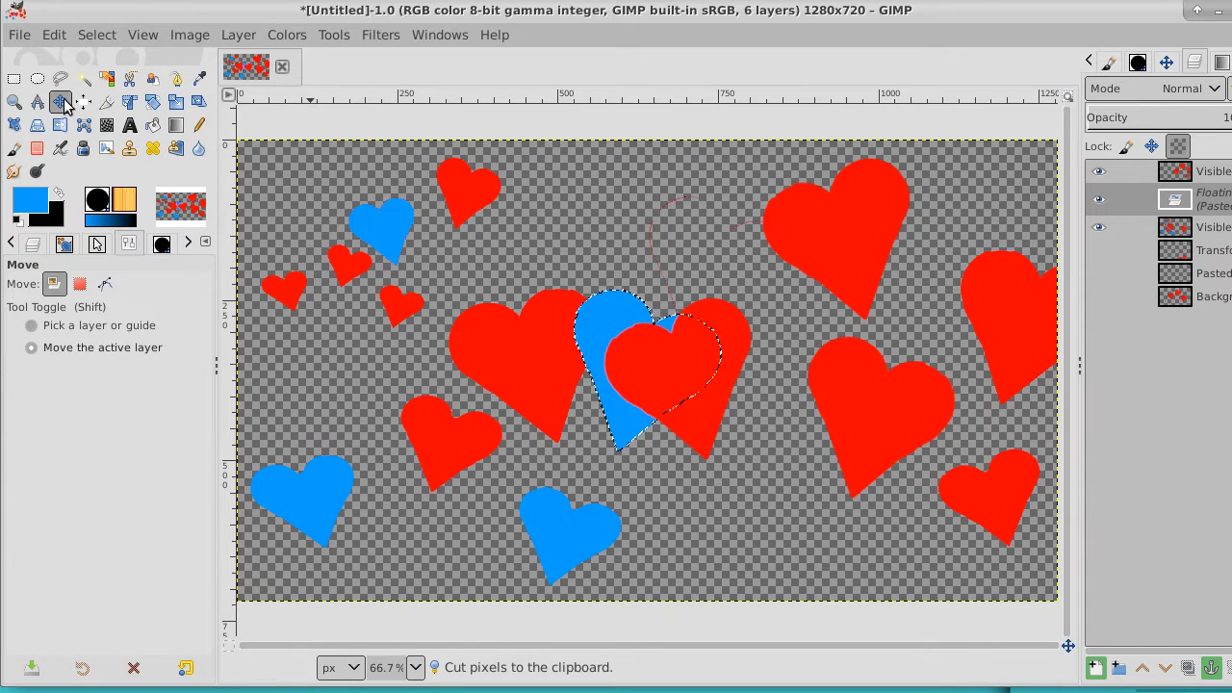
left_click_drag(667, 341, 672, 201)
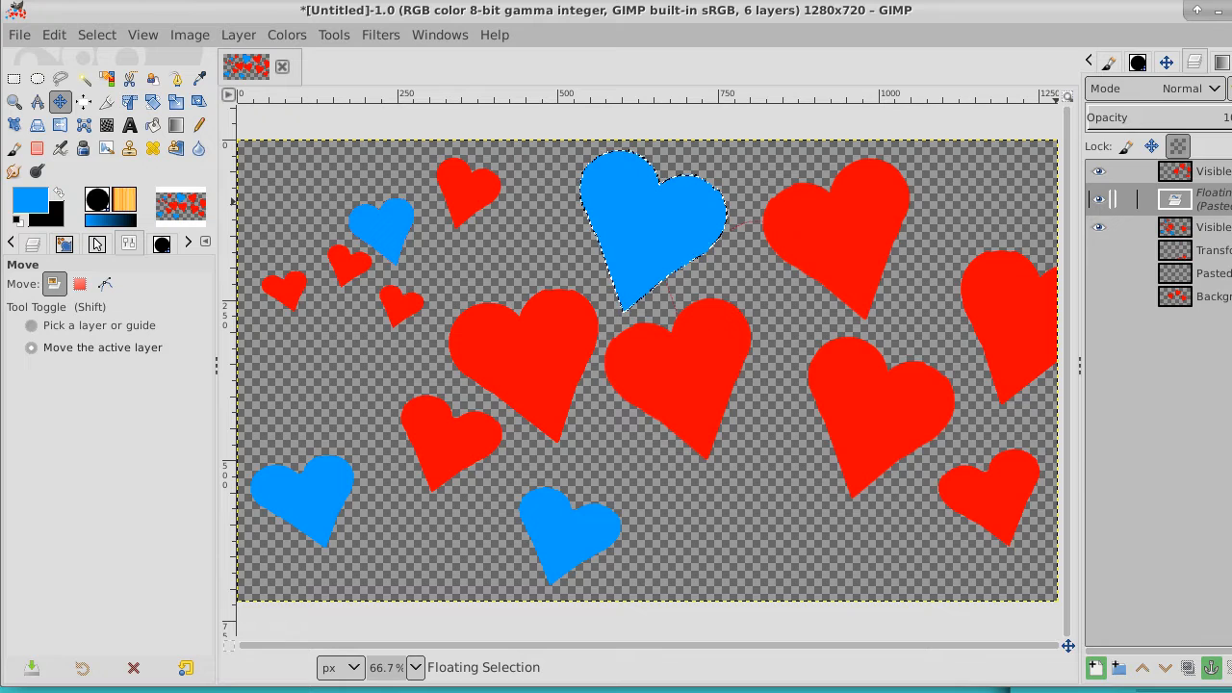
Turn the floating blue heart into a new layer and expand that layer to the image size
right_click(1215, 200)
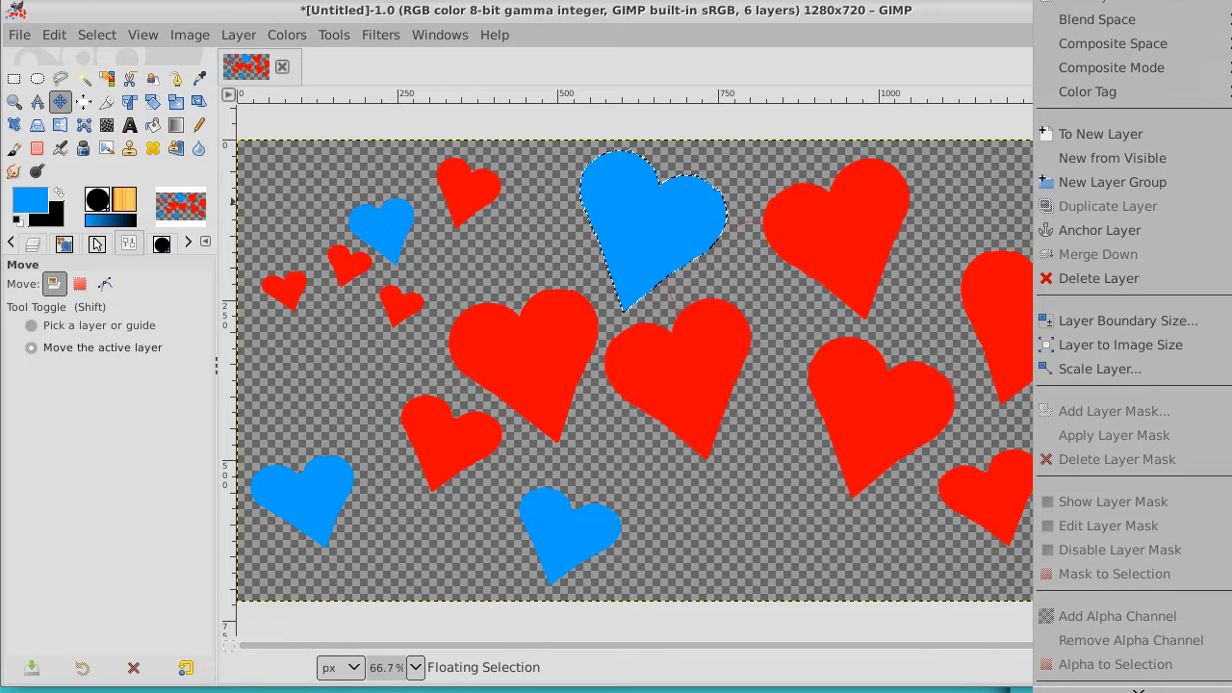
left_click(1211, 132)
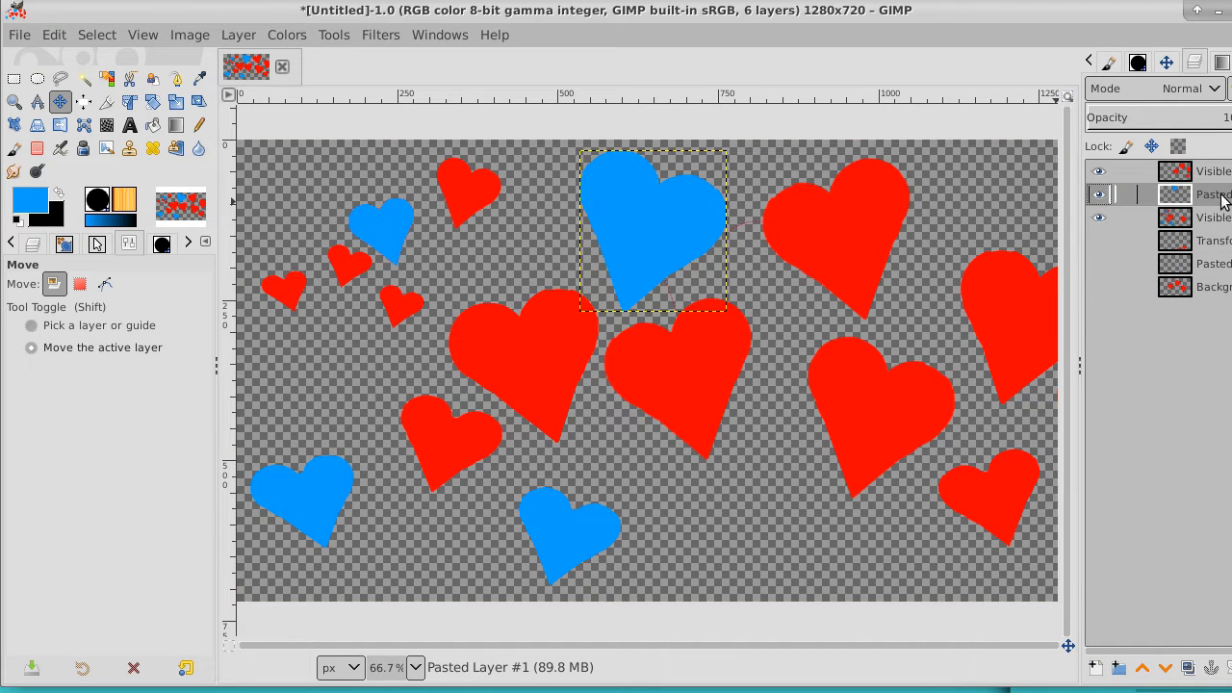
right_click(1223, 199)
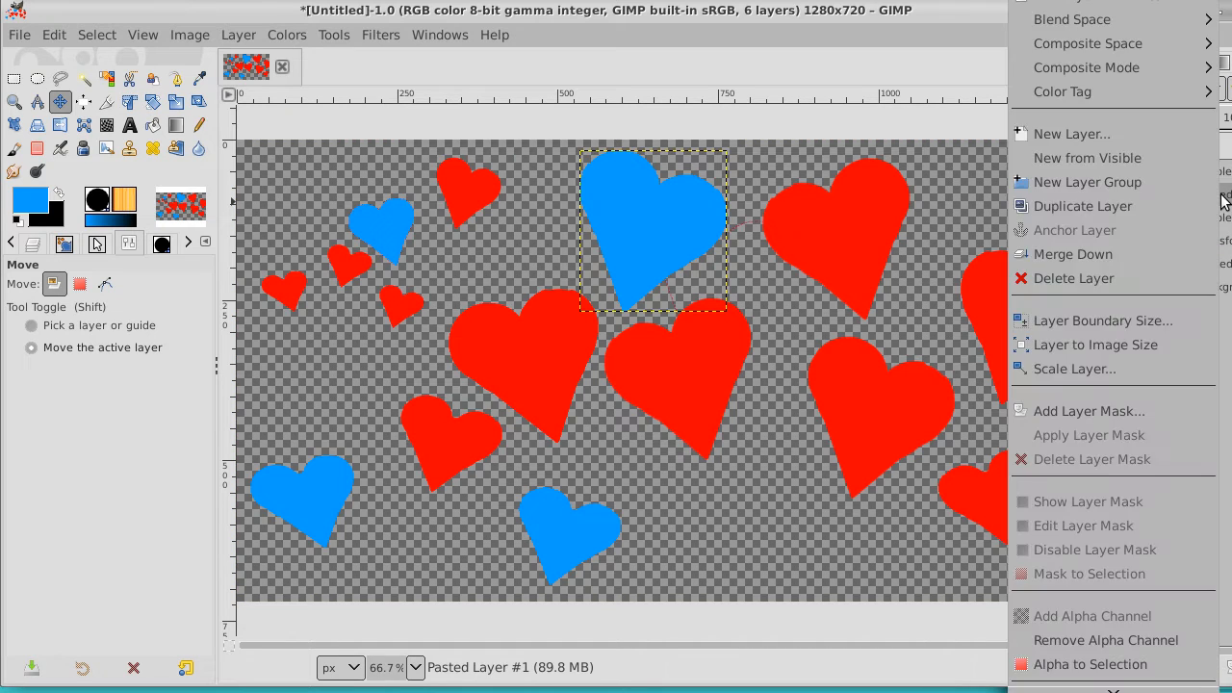
left_click(1172, 347)
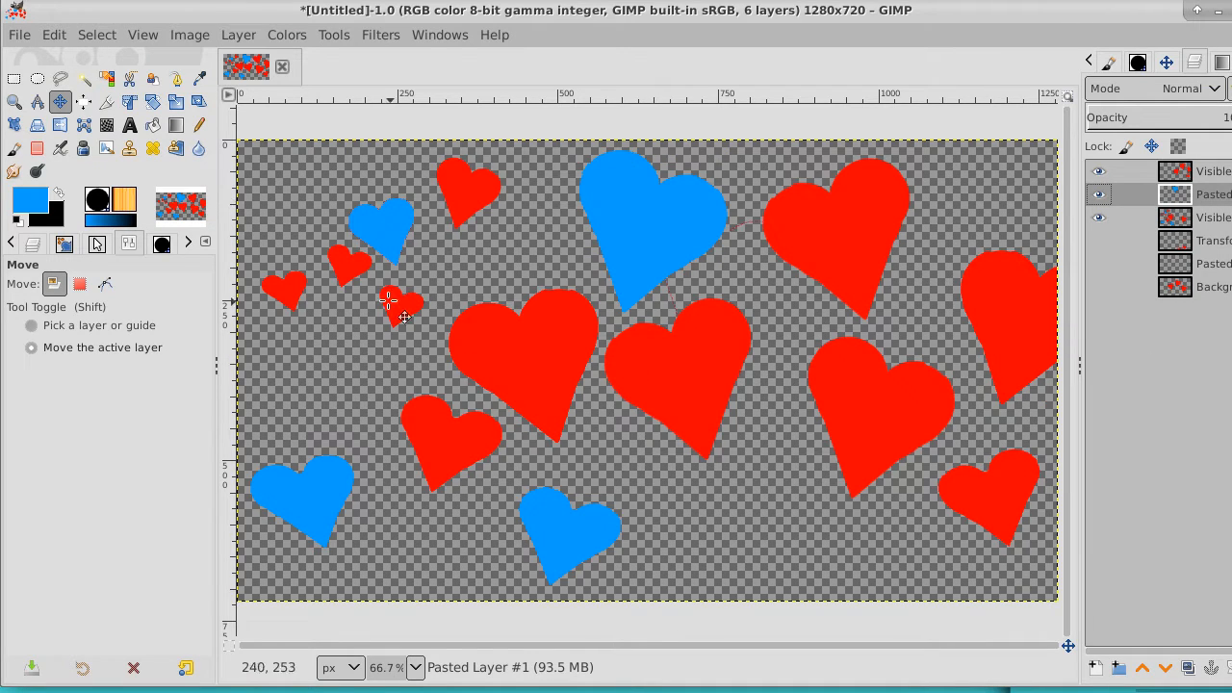
Start opening an image file and browse to the Gdrive folder inside Images on the Desktop
left_click(20, 35)
left_click(44, 110)
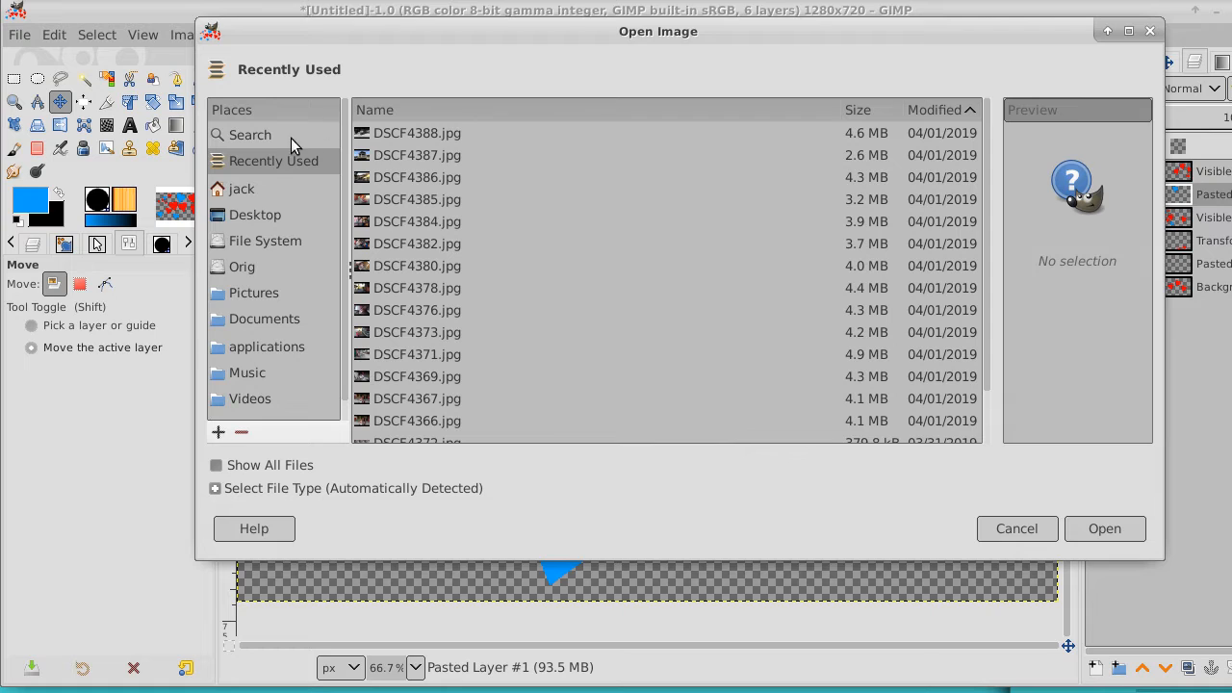
left_click(245, 210)
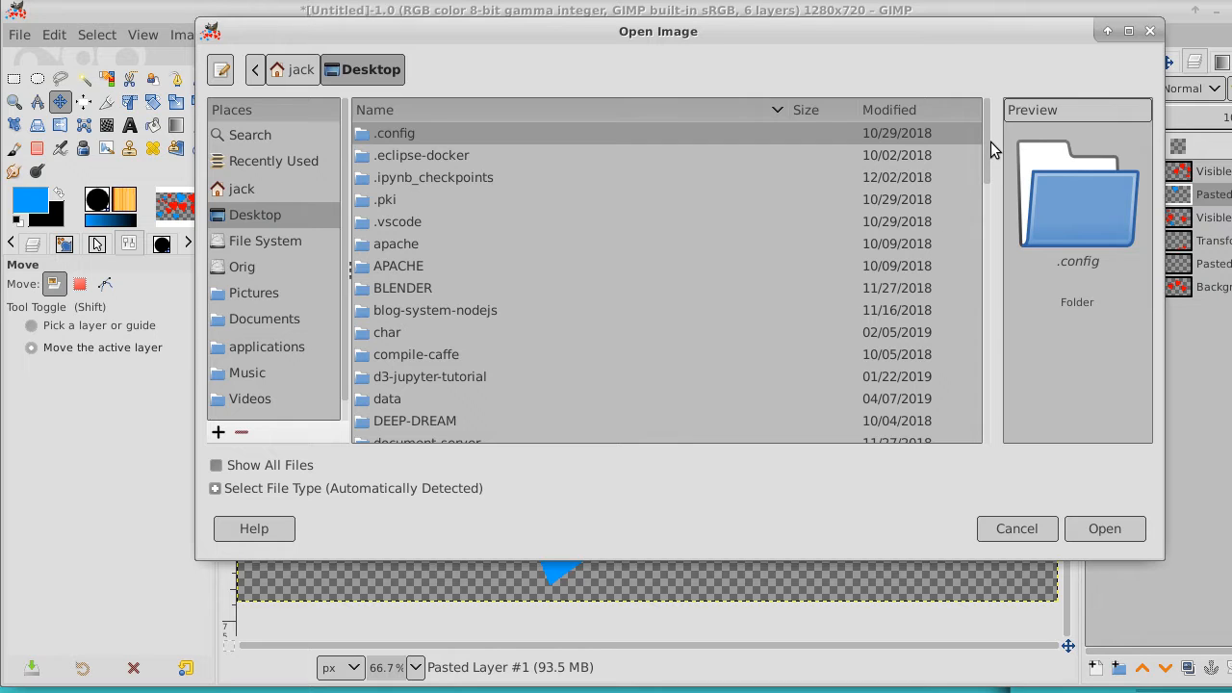
left_click_drag(991, 142, 976, 242)
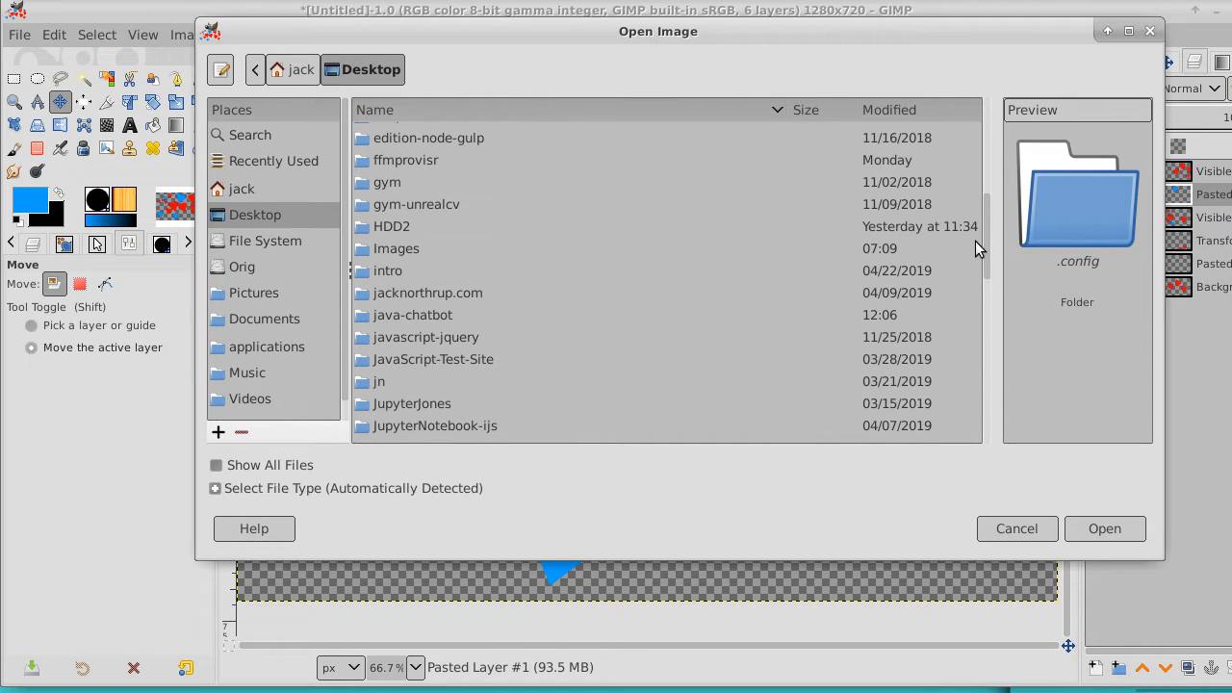
double_click(366, 242)
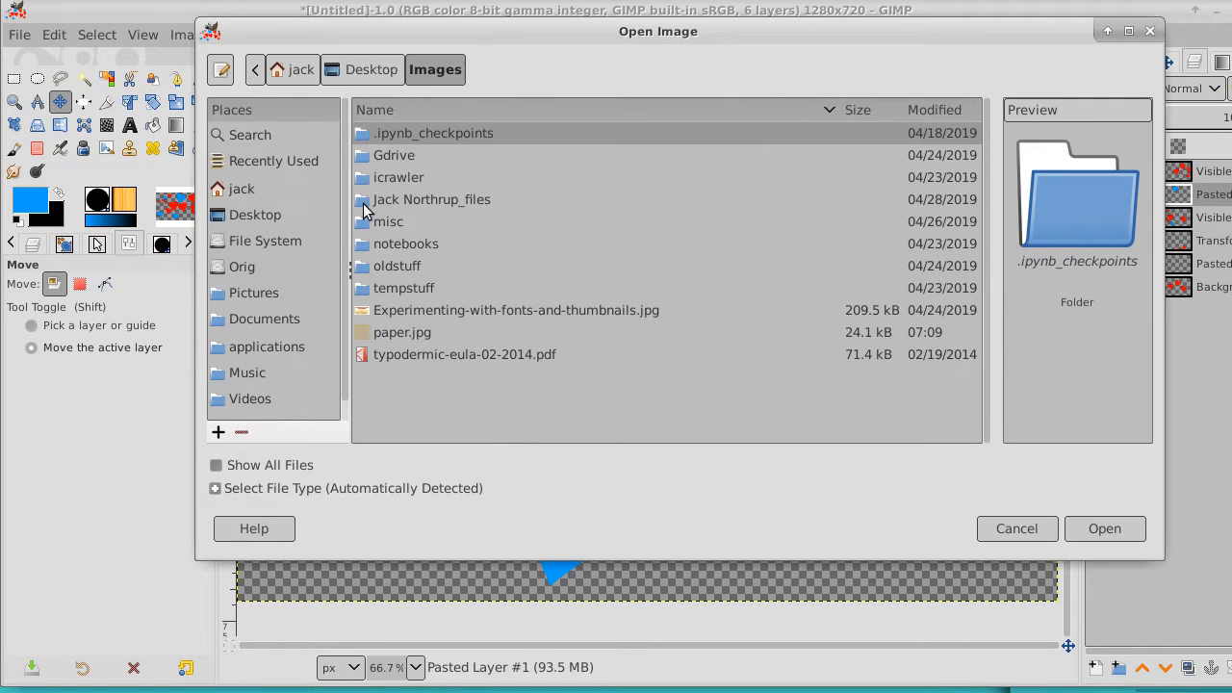
double_click(362, 155)
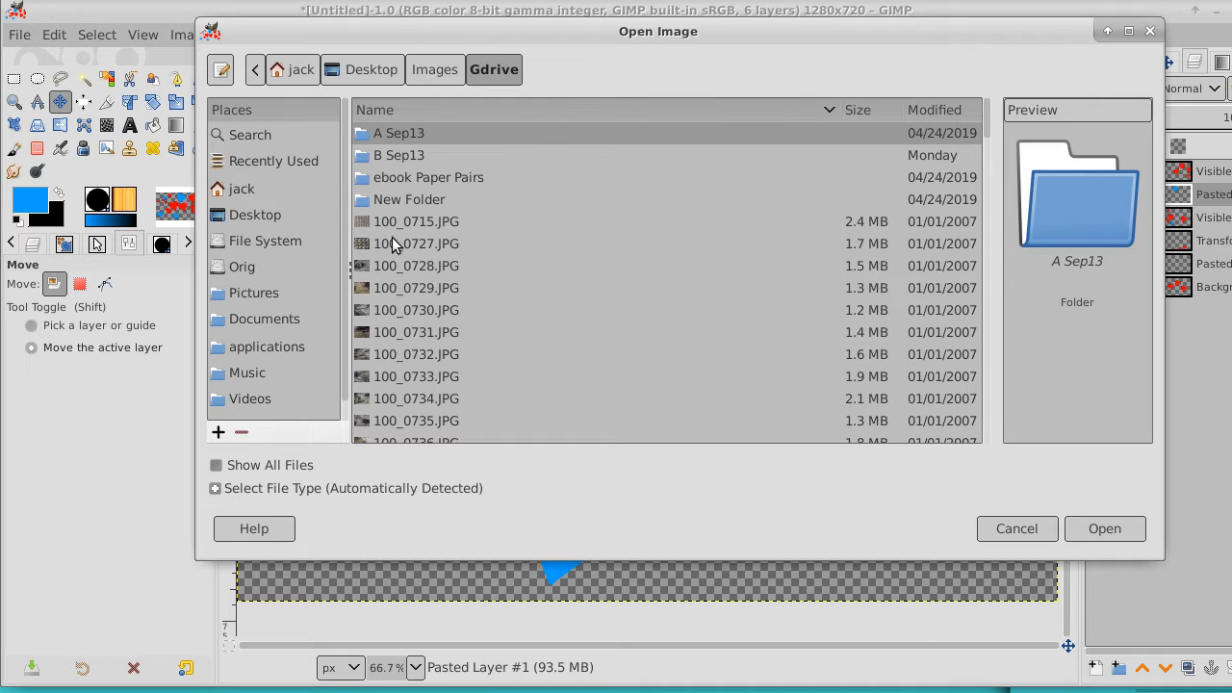
Preview several photos in the Gdrive folder, including 100_0730.JPG, 100_0732.JPG, 100_1318.jpg, 100_1348.JPG and 100_1350.JPG, to find a suitable image
left_click(393, 223)
left_click(391, 248)
left_click(393, 302)
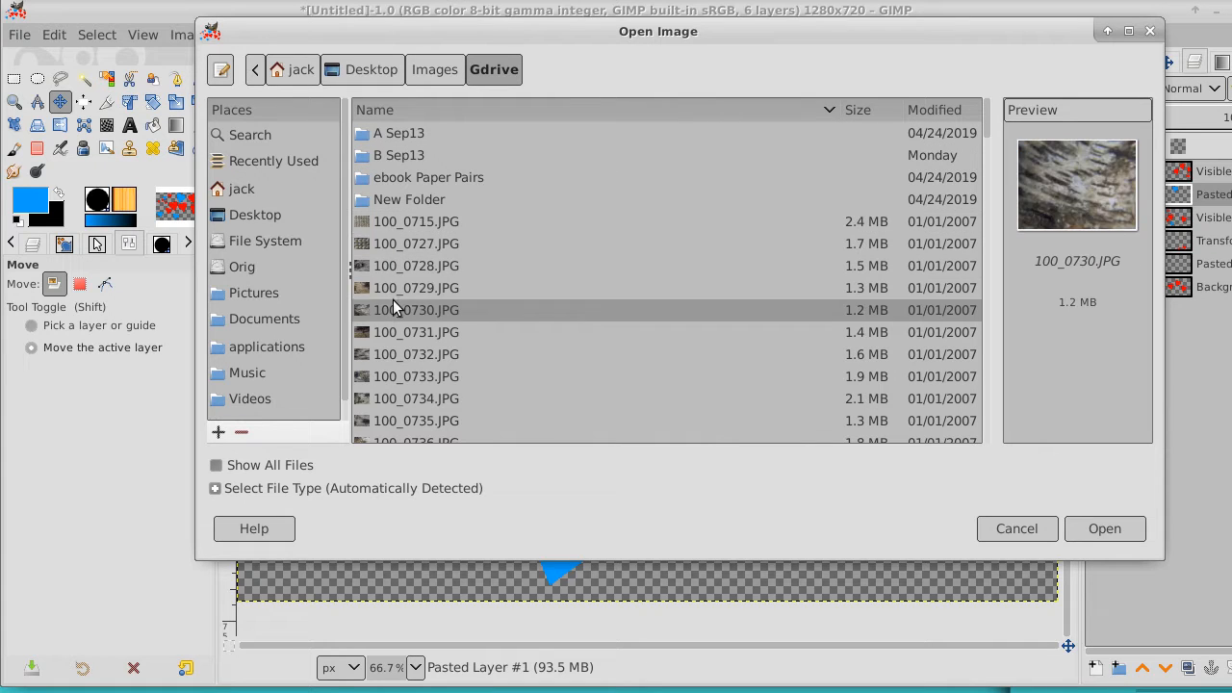
left_click(391, 355)
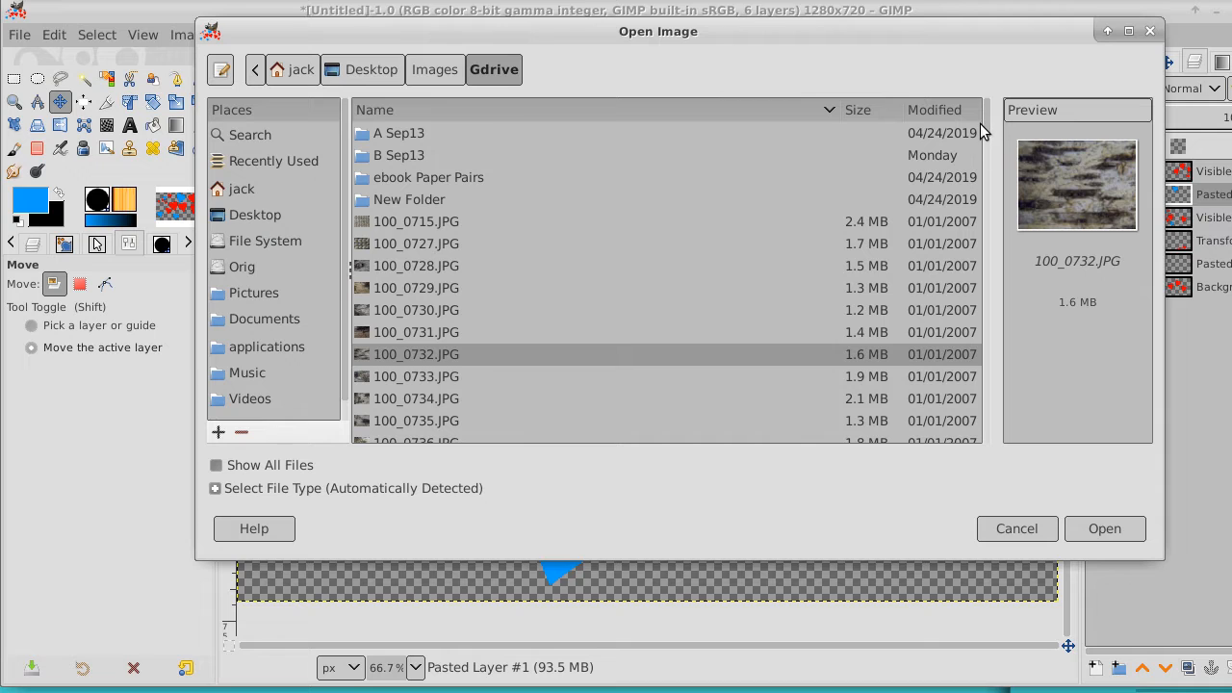
left_click_drag(982, 123, 982, 198)
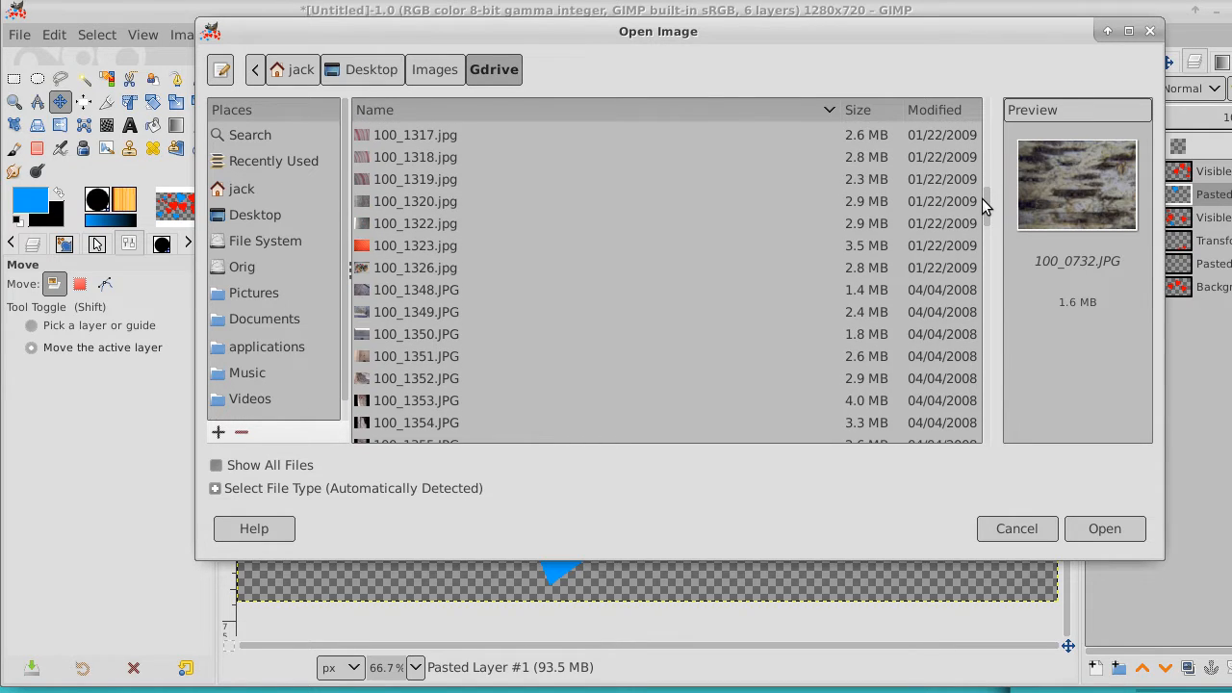
left_click(406, 162)
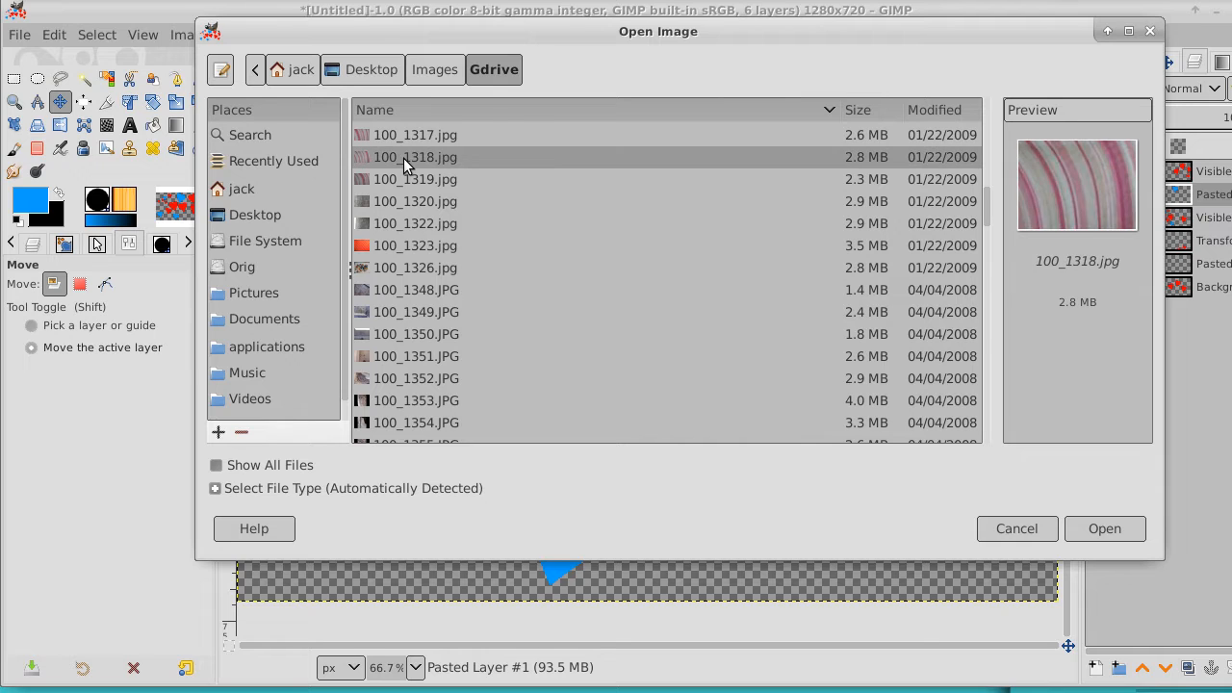
left_click(396, 205)
left_click(393, 252)
left_click(391, 286)
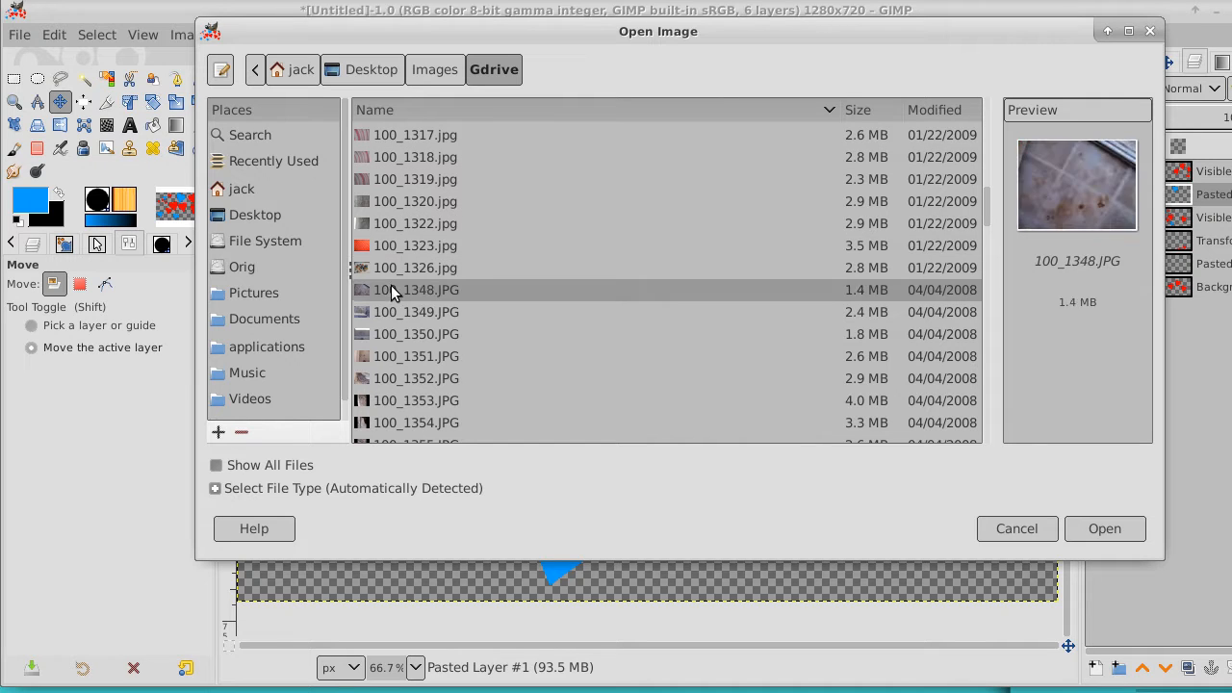
left_click(391, 337)
left_click_drag(985, 195, 982, 104)
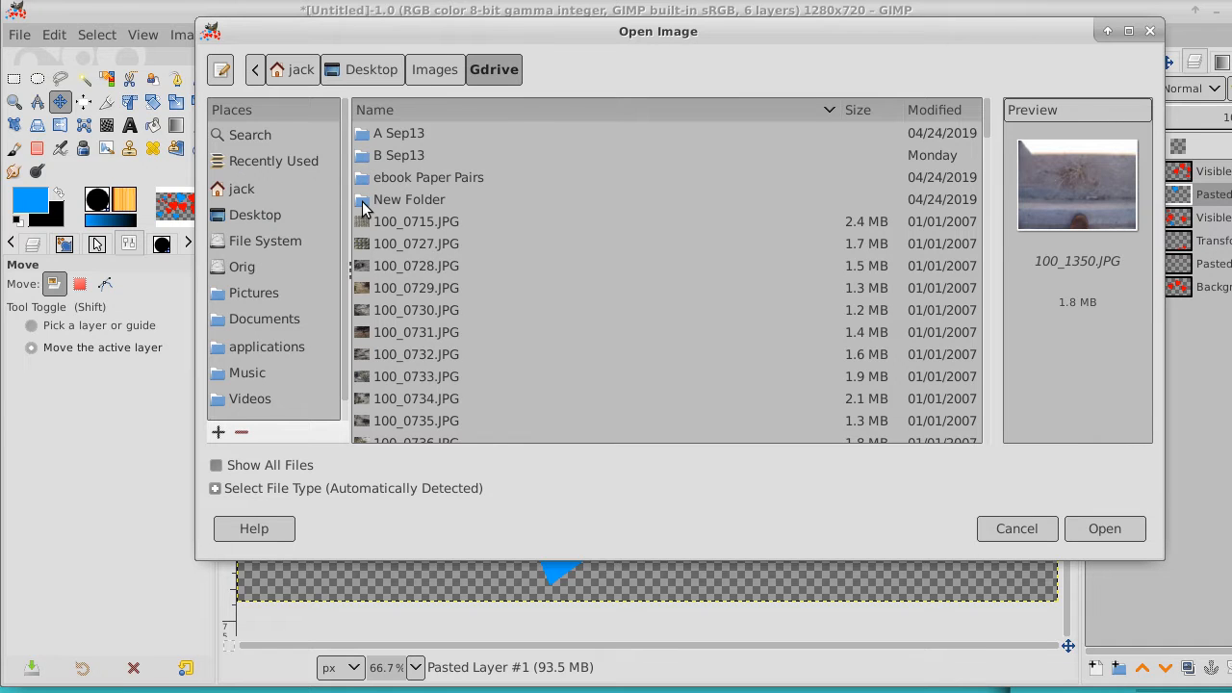
Preview a few paper images in the New Folder subfolder and open paper (00).jpg
double_click(363, 204)
left_click(404, 156)
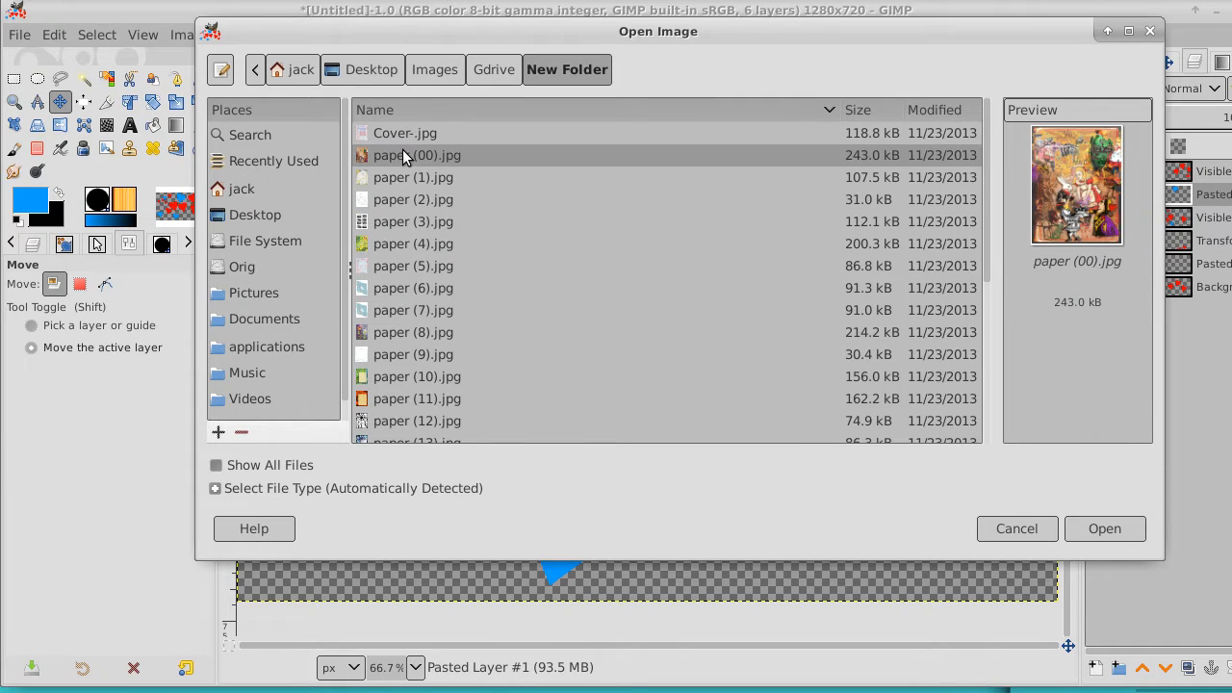
left_click(396, 193)
left_click(390, 224)
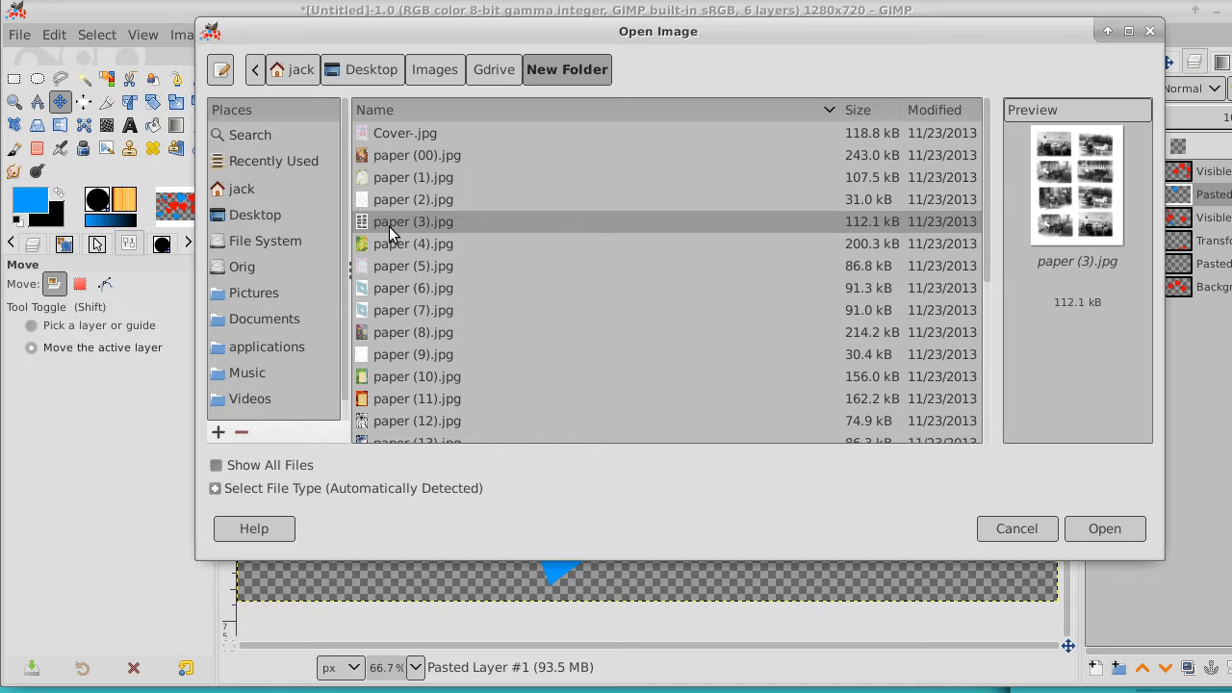
left_click(393, 161)
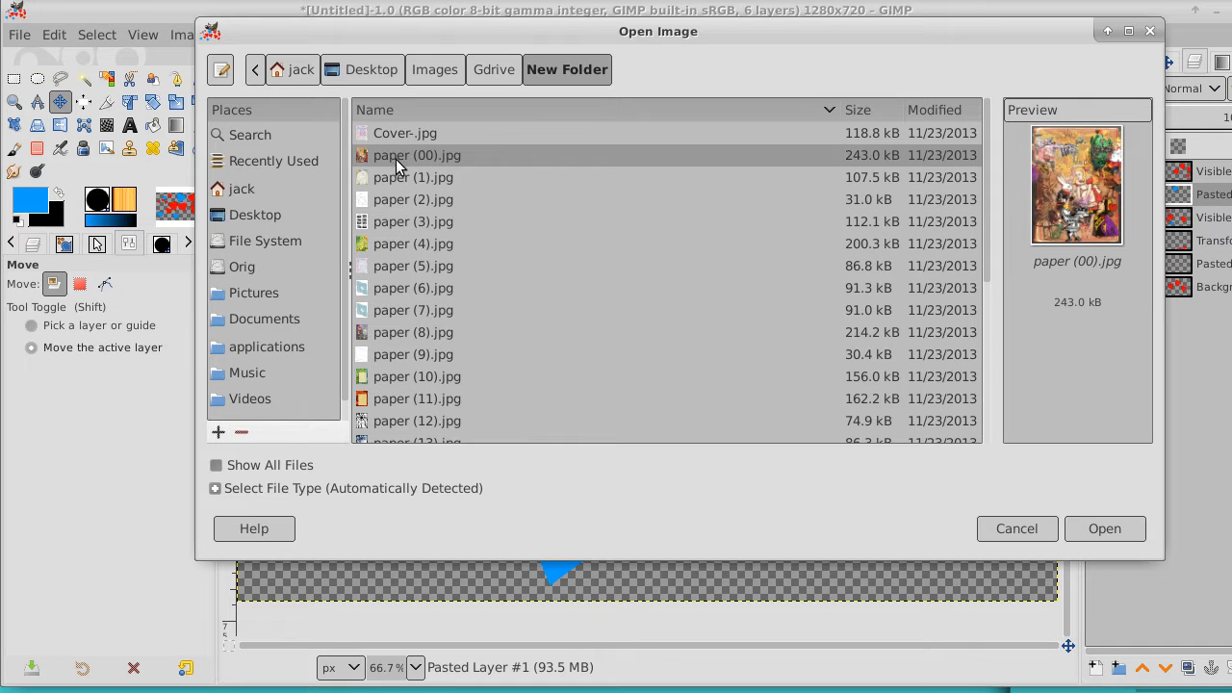
left_click(1115, 526)
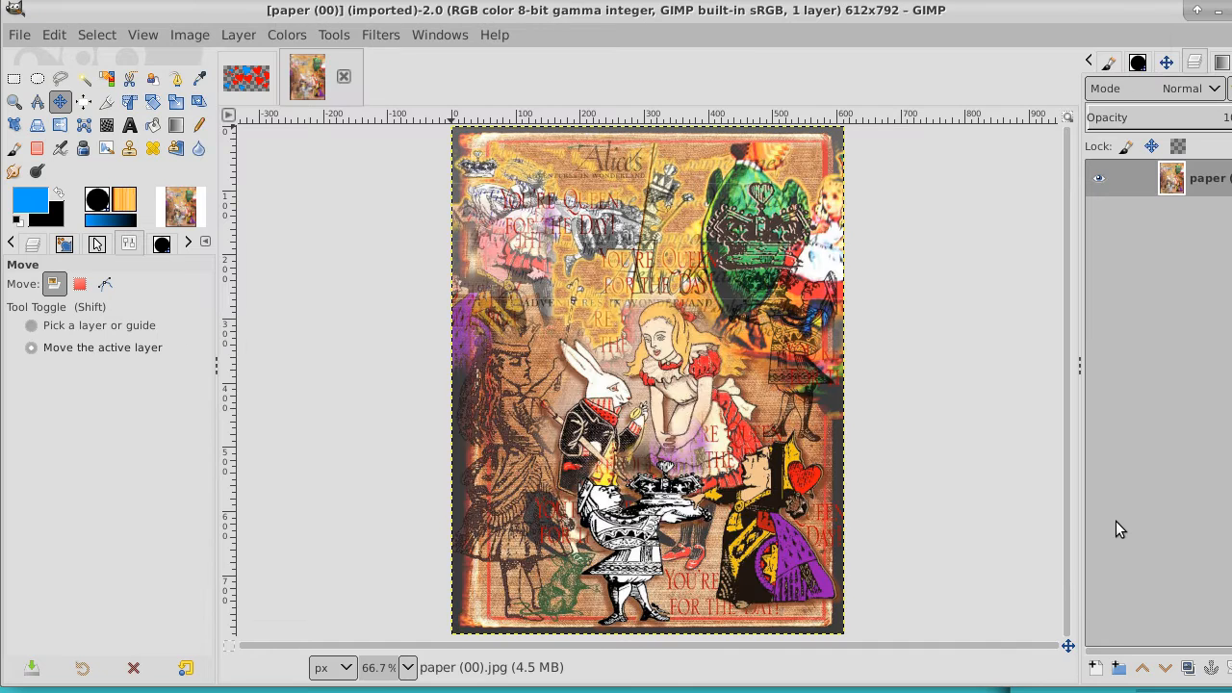
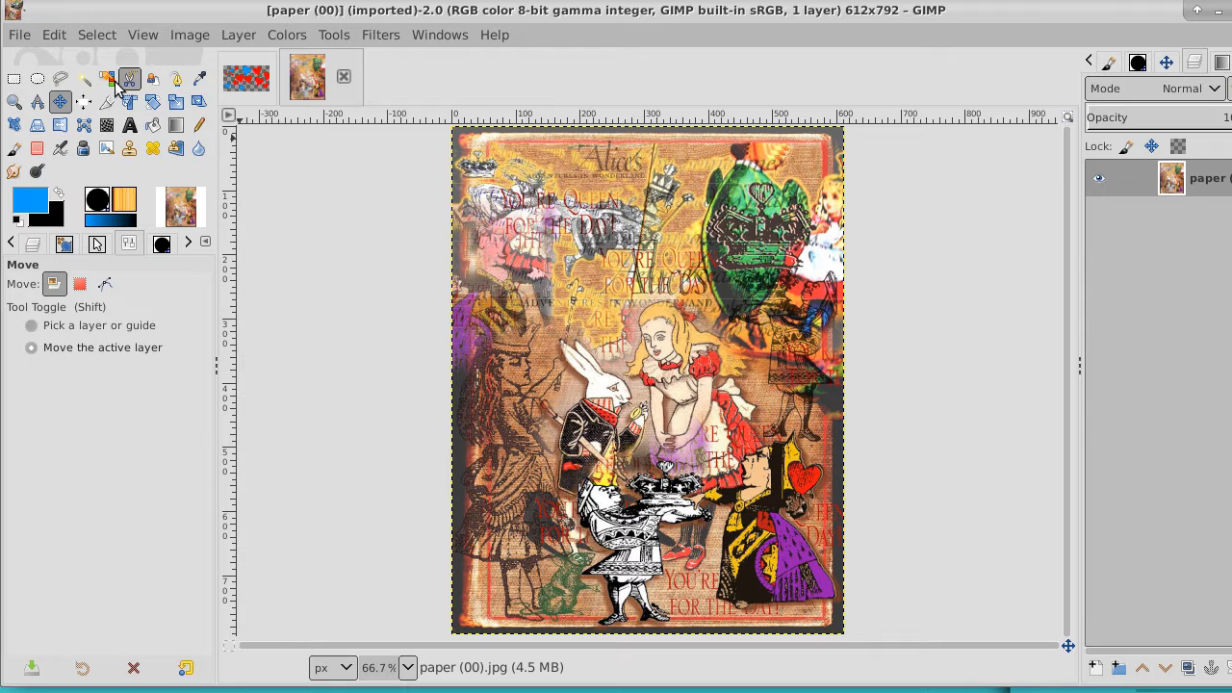
Preview a few images in New Folder, then open paper (5).jpg and select the entire image
left_click(27, 37)
left_click(35, 116)
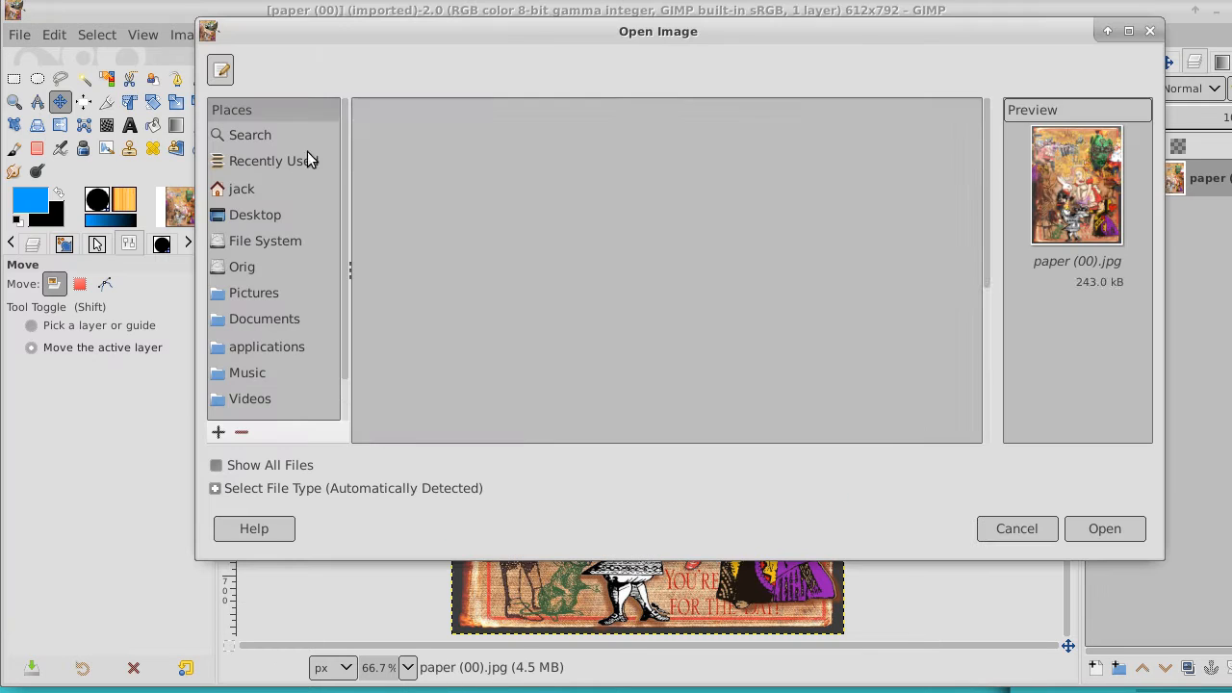
left_click(427, 179)
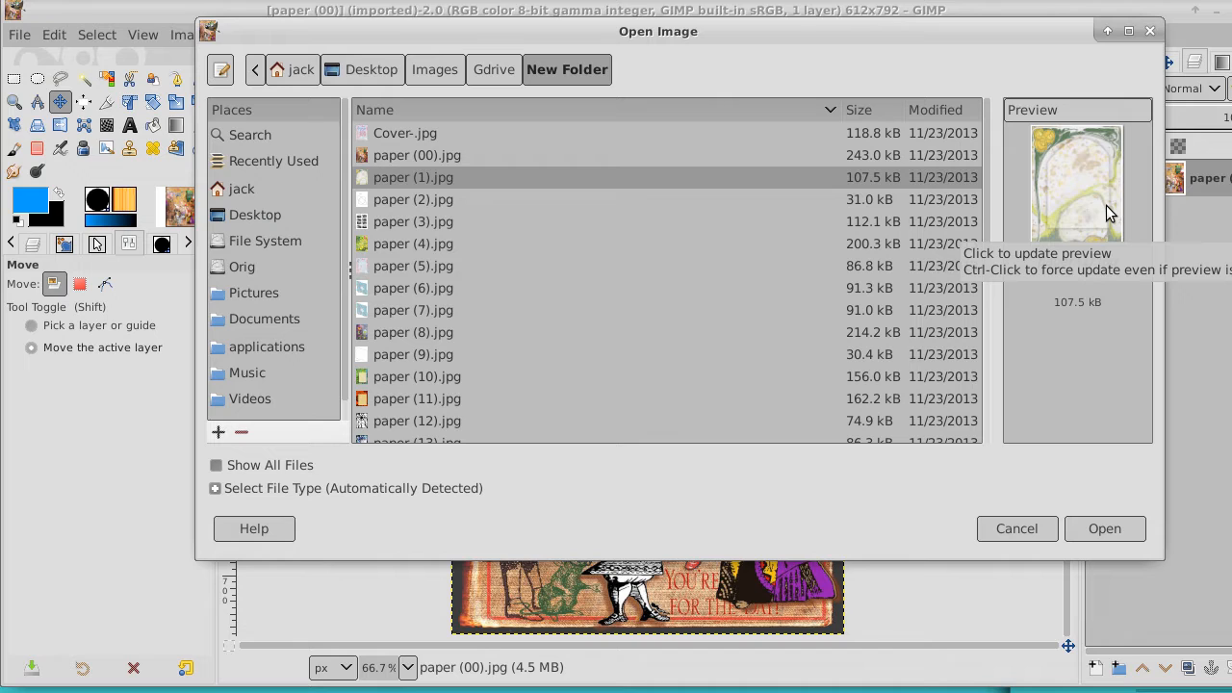
left_click(393, 140)
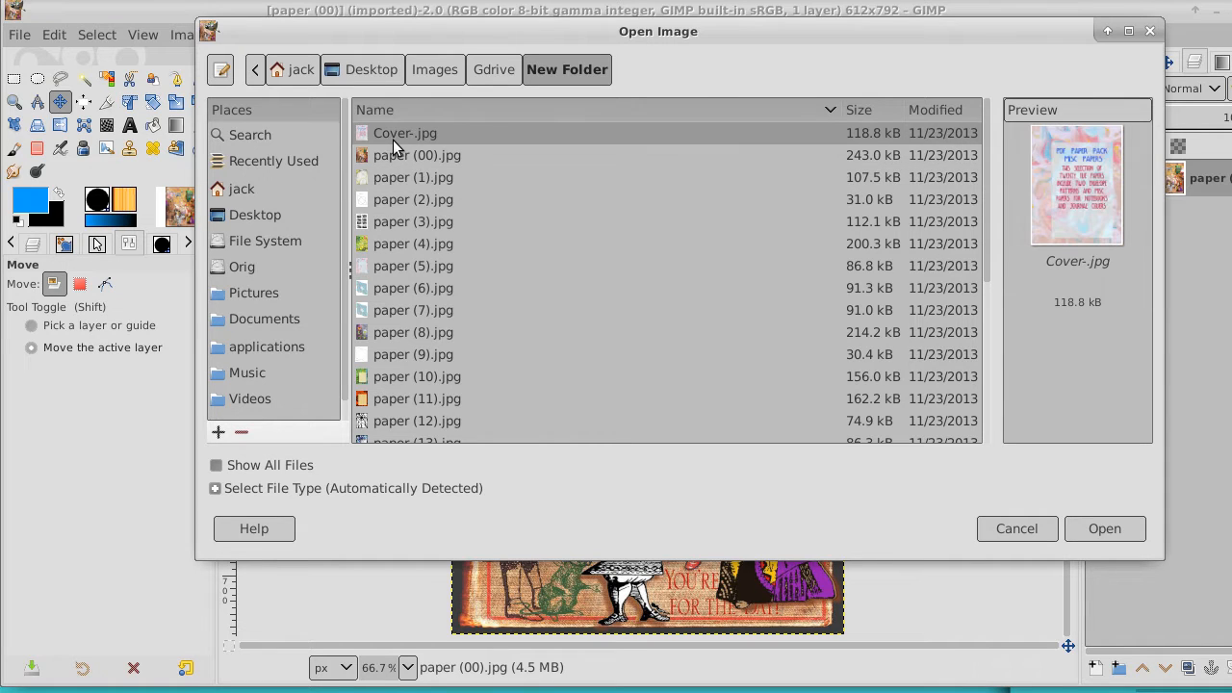
left_click(387, 225)
left_click(394, 267)
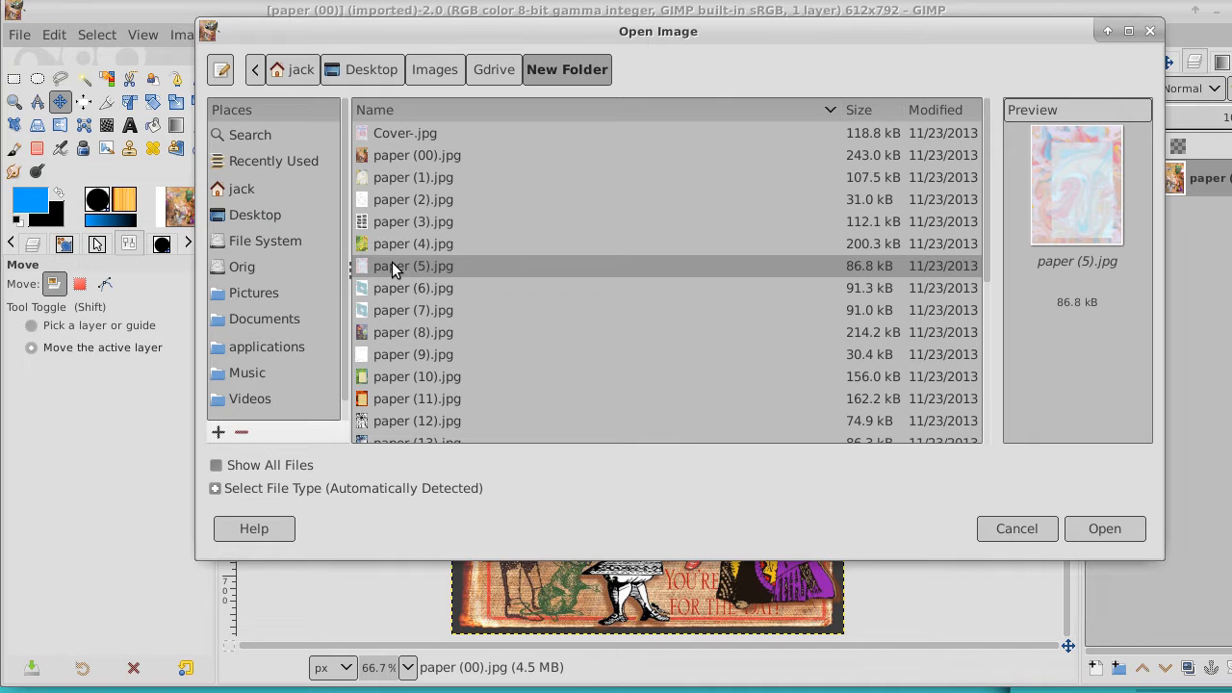
left_click(1100, 527)
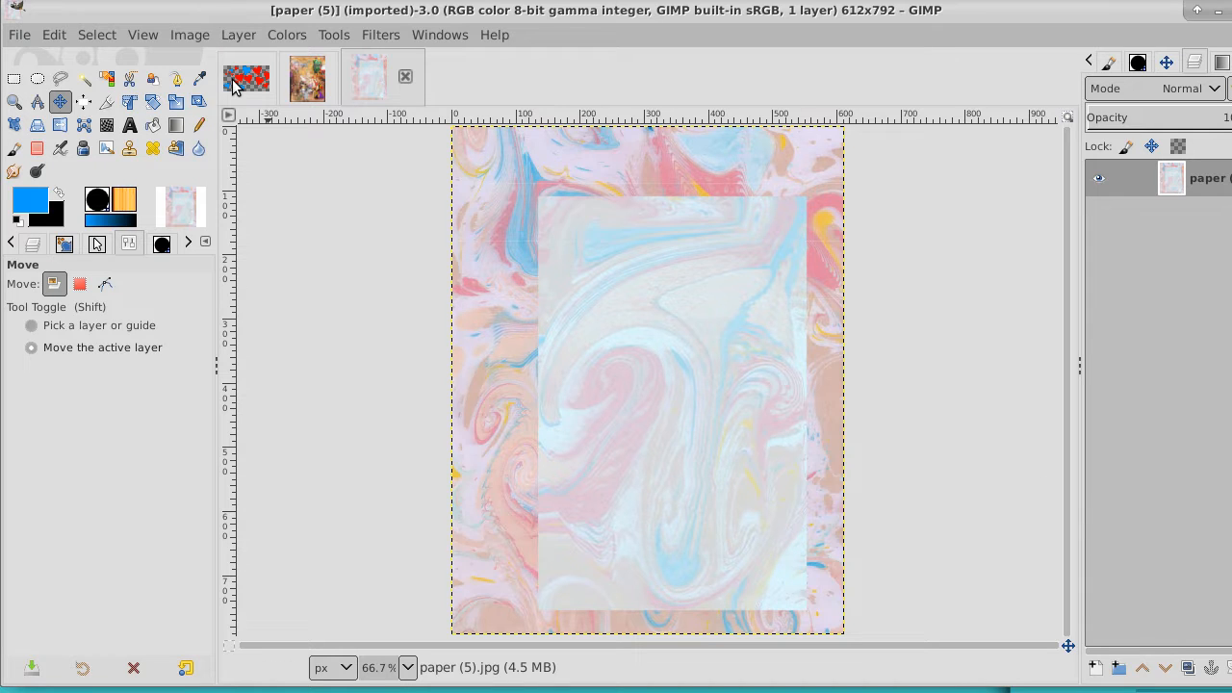
left_click(97, 35)
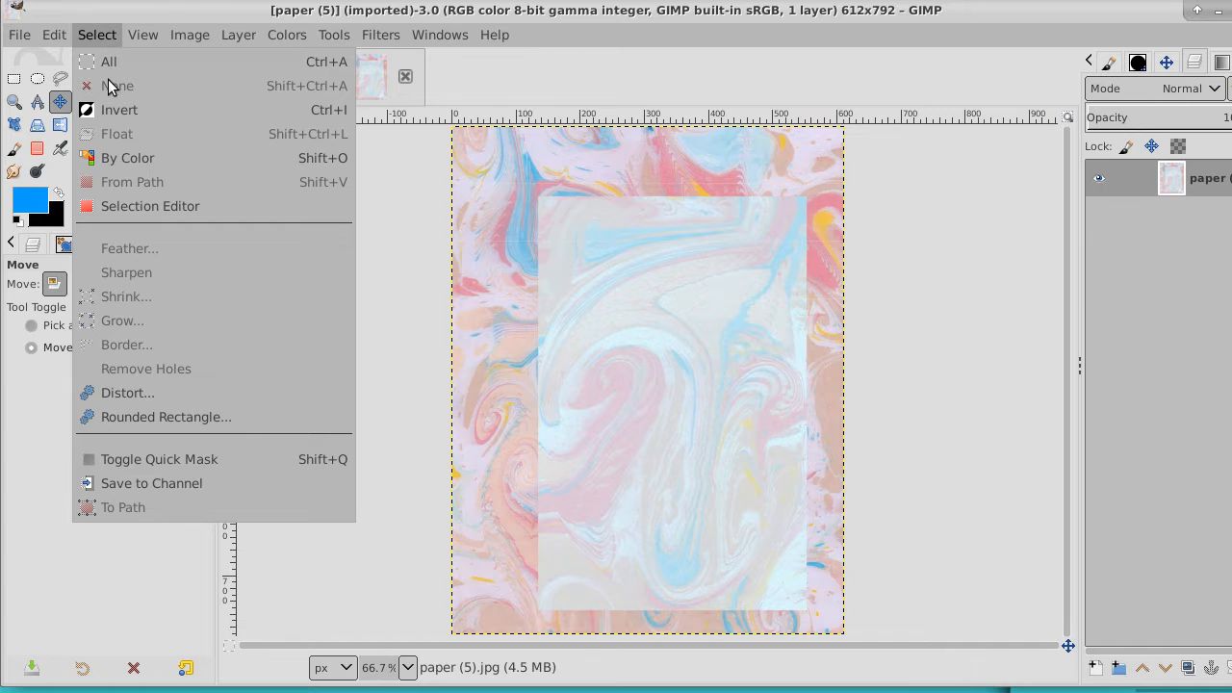
left_click(101, 60)
Add a transparent 1280 × 720 px layer directly above the Background layer in the hearts image
left_click(247, 79)
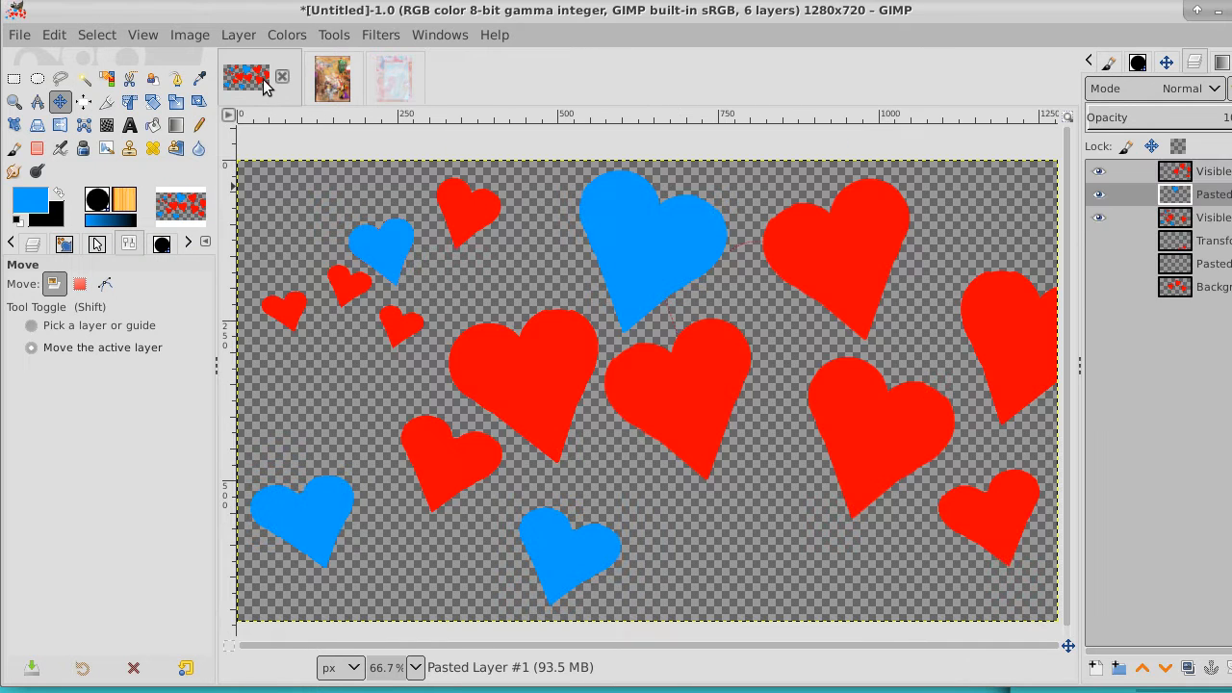
left_click(1201, 289)
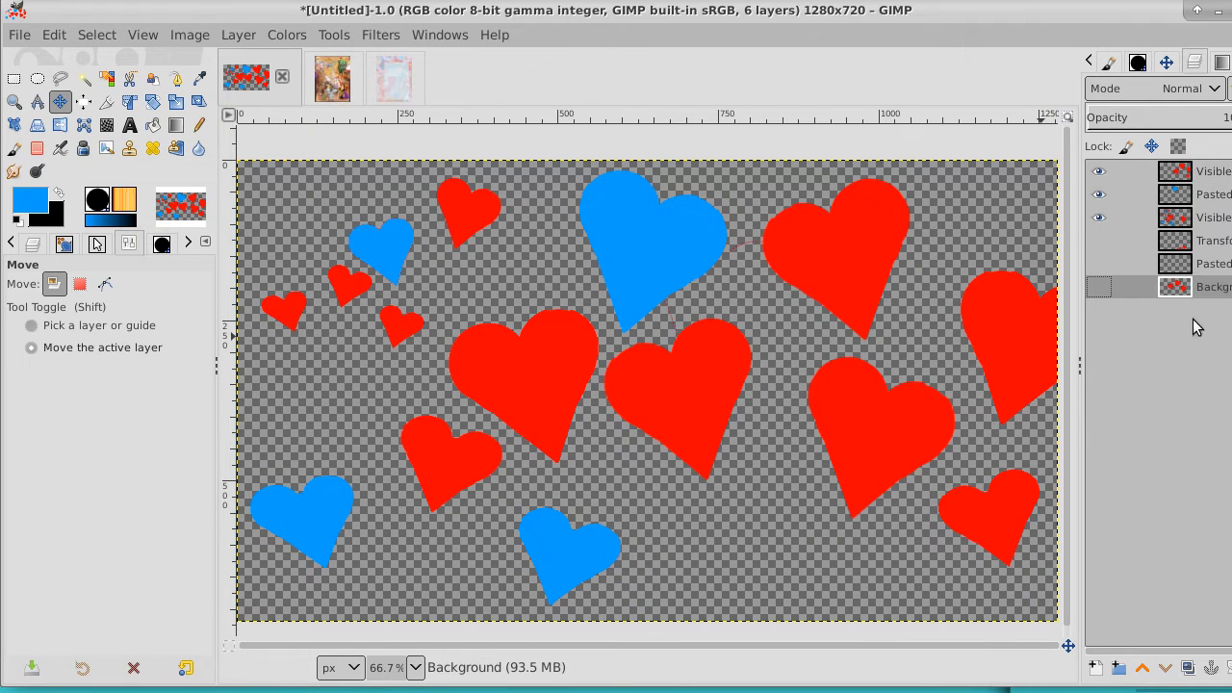
left_click(1095, 669)
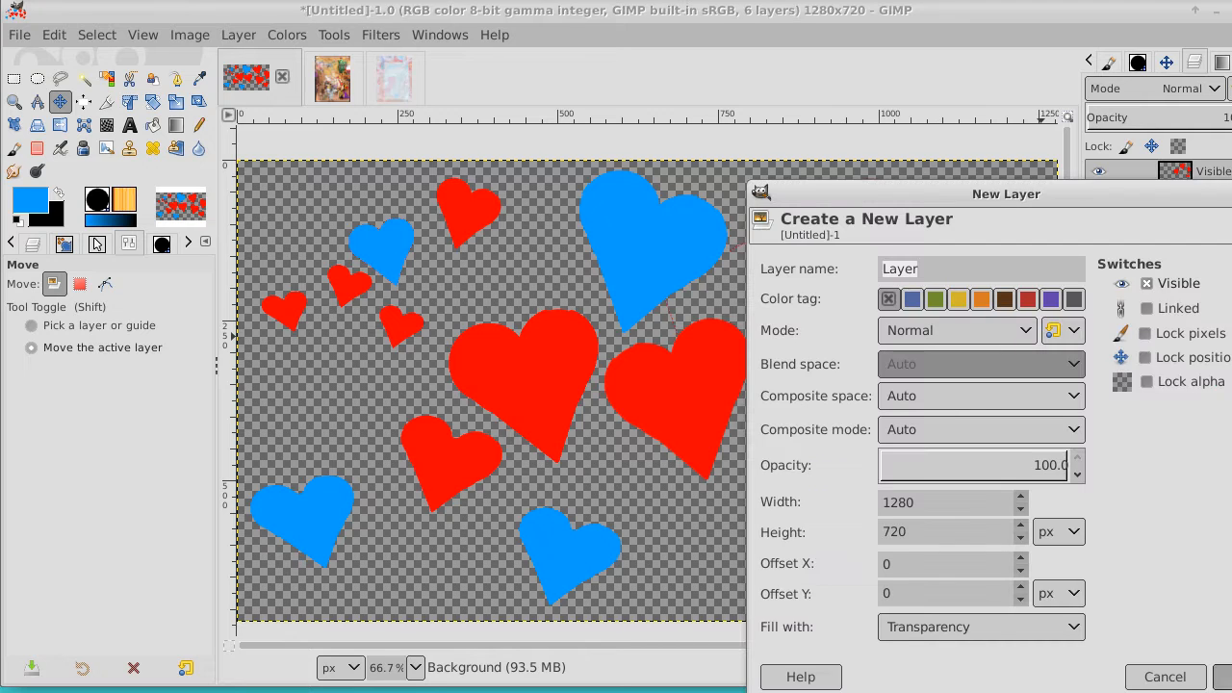
key("Return")
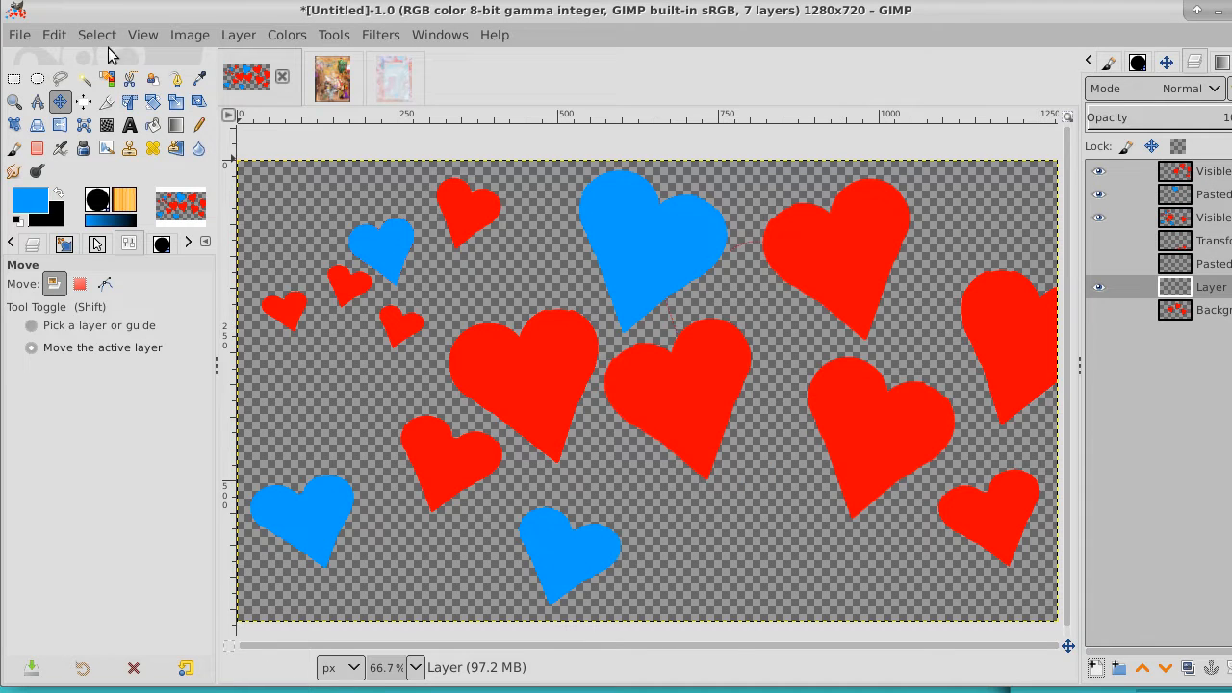
left_click(55, 35)
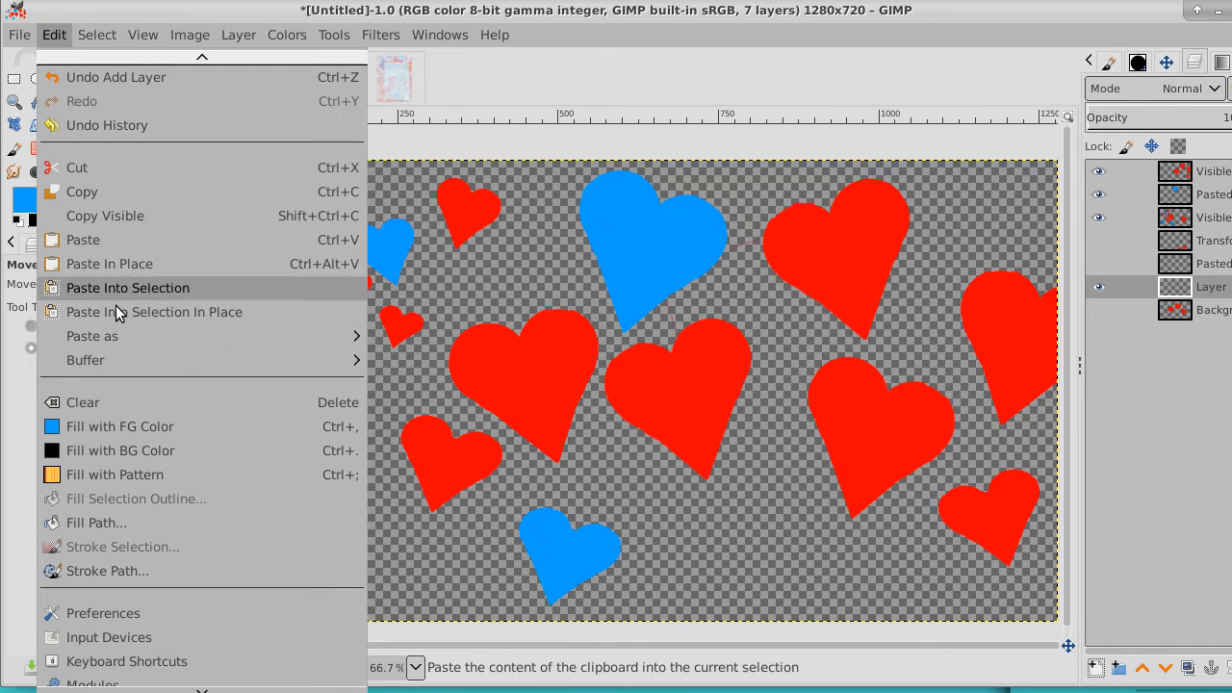
mouse_move(124, 336)
left_click(442, 336)
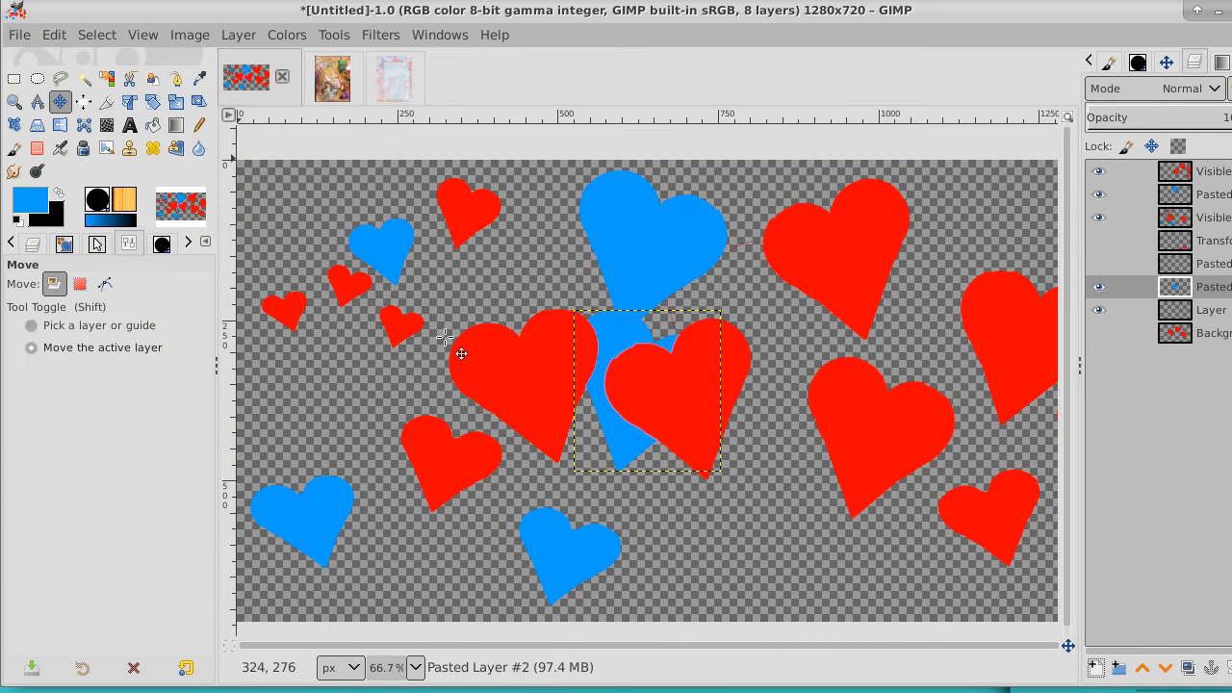
key("ctrl+z")
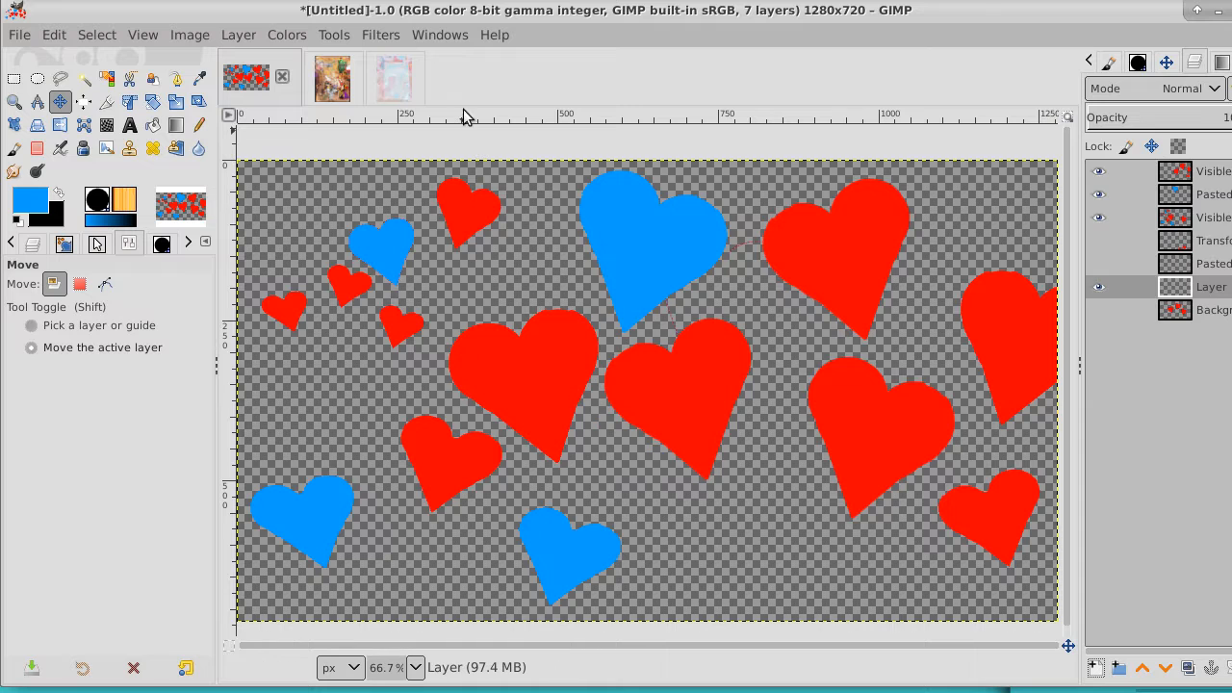
Copy the selected paper (5) artwork and paste it as a new layer above the empty layer in the hearts image
left_click(391, 89)
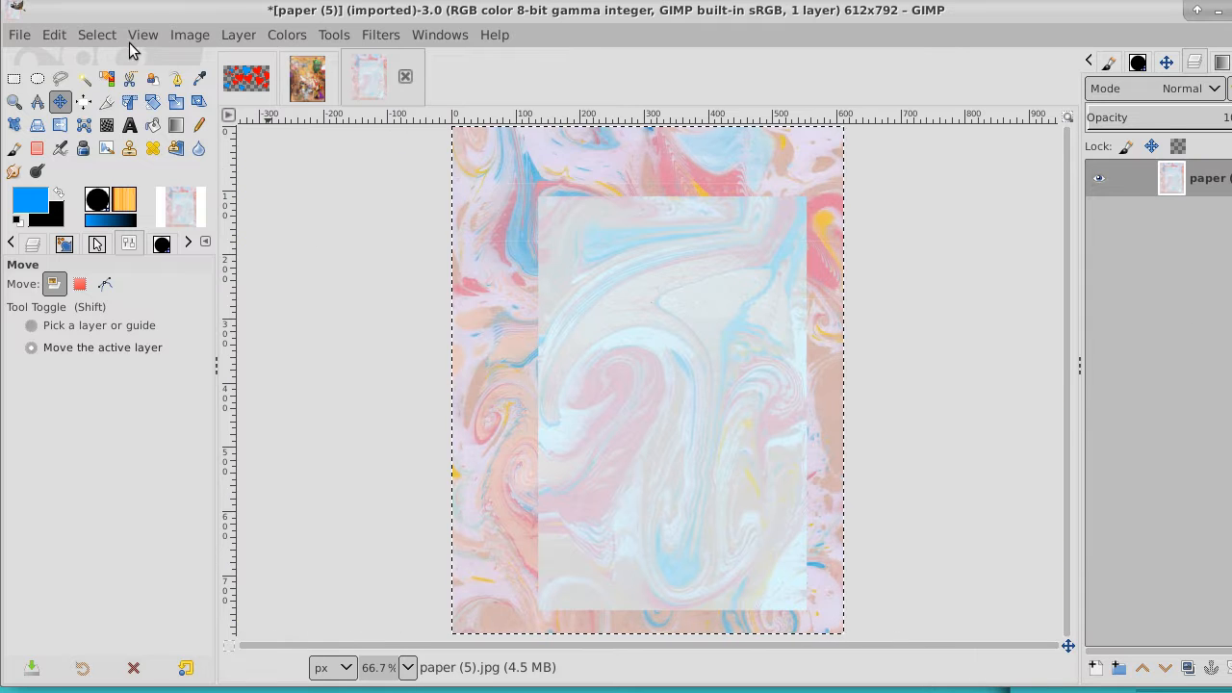
left_click(54, 35)
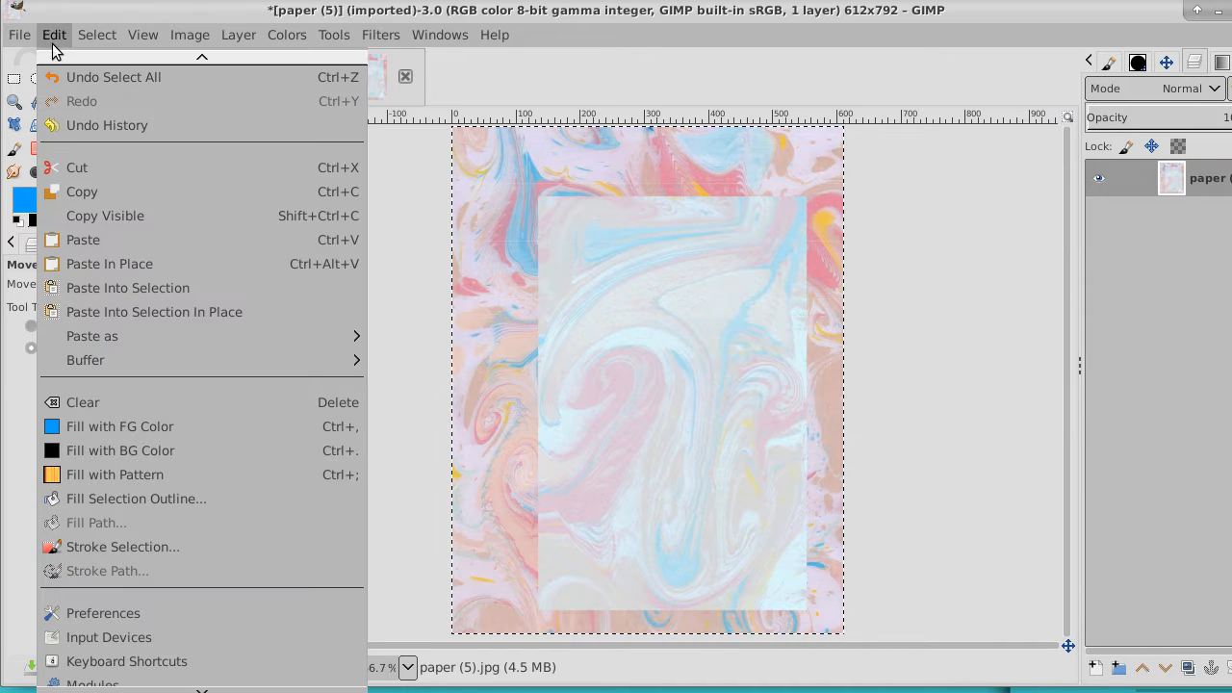
left_click(67, 193)
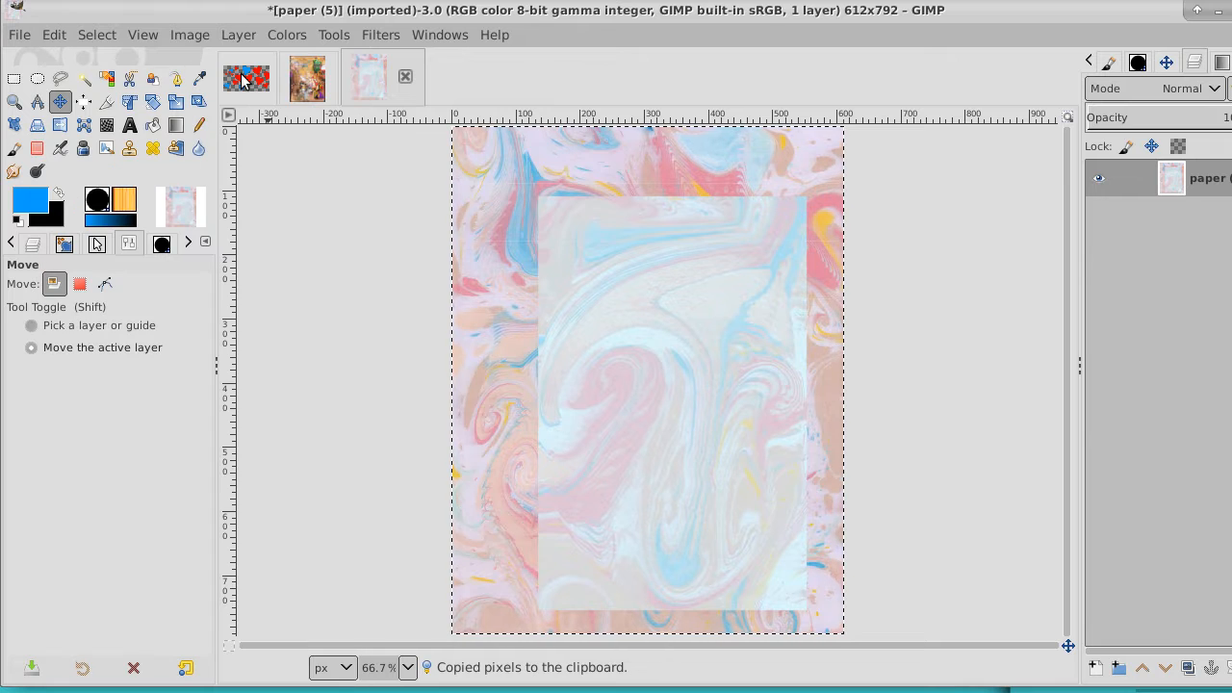
left_click(243, 79)
left_click(54, 35)
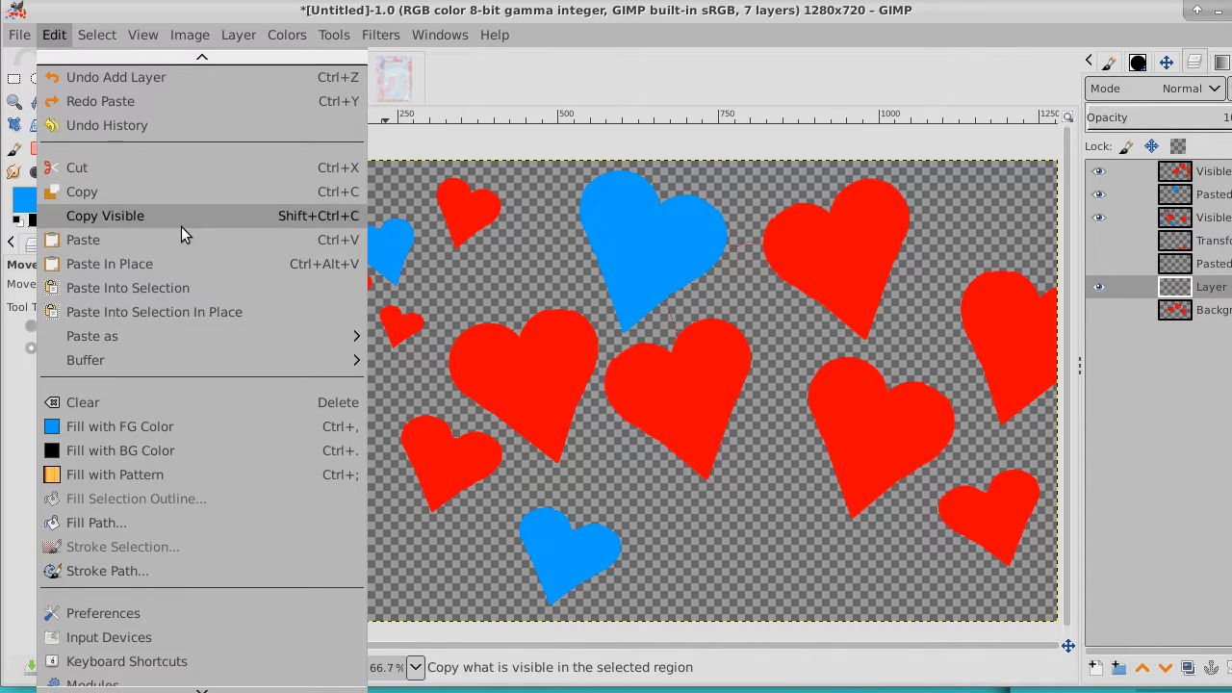
mouse_move(249, 332)
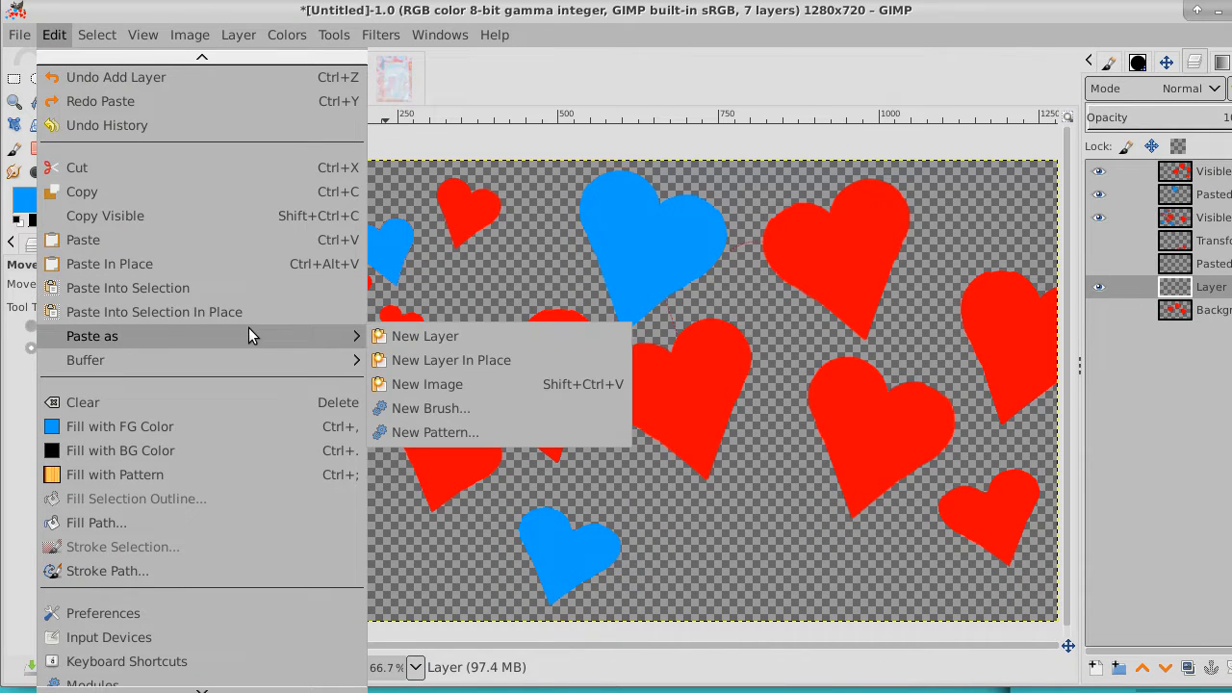
left_click(416, 336)
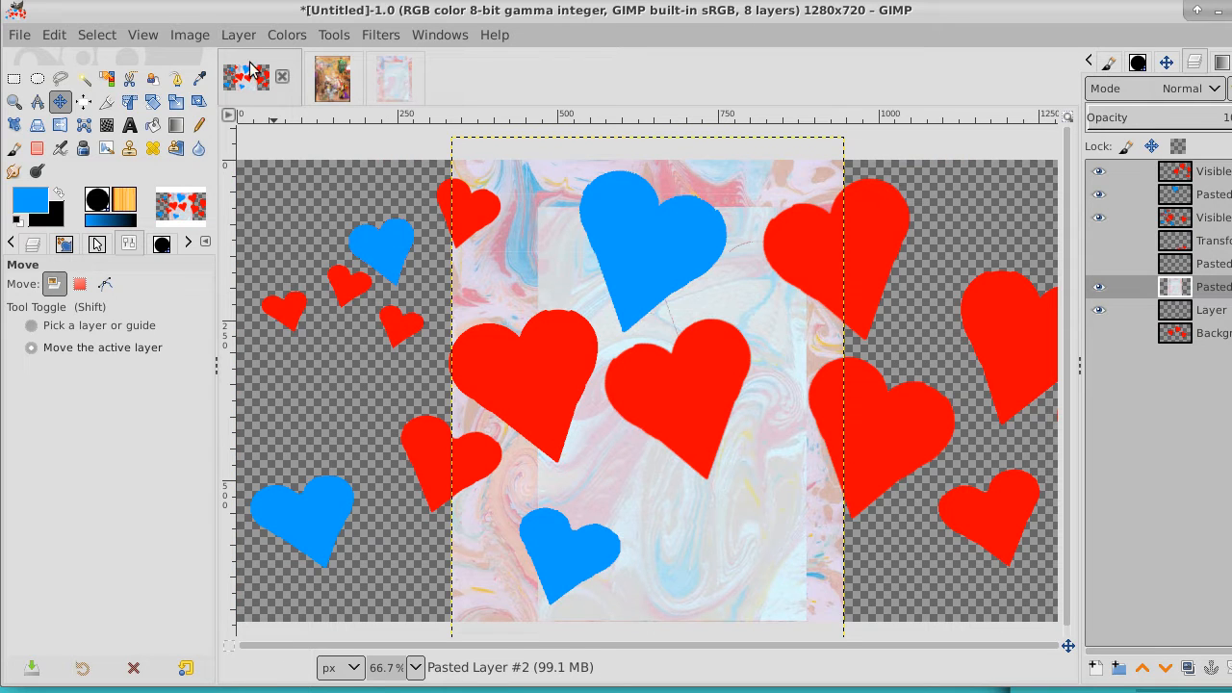
Rotate the pasted paper layer 90° clockwise
left_click(238, 34)
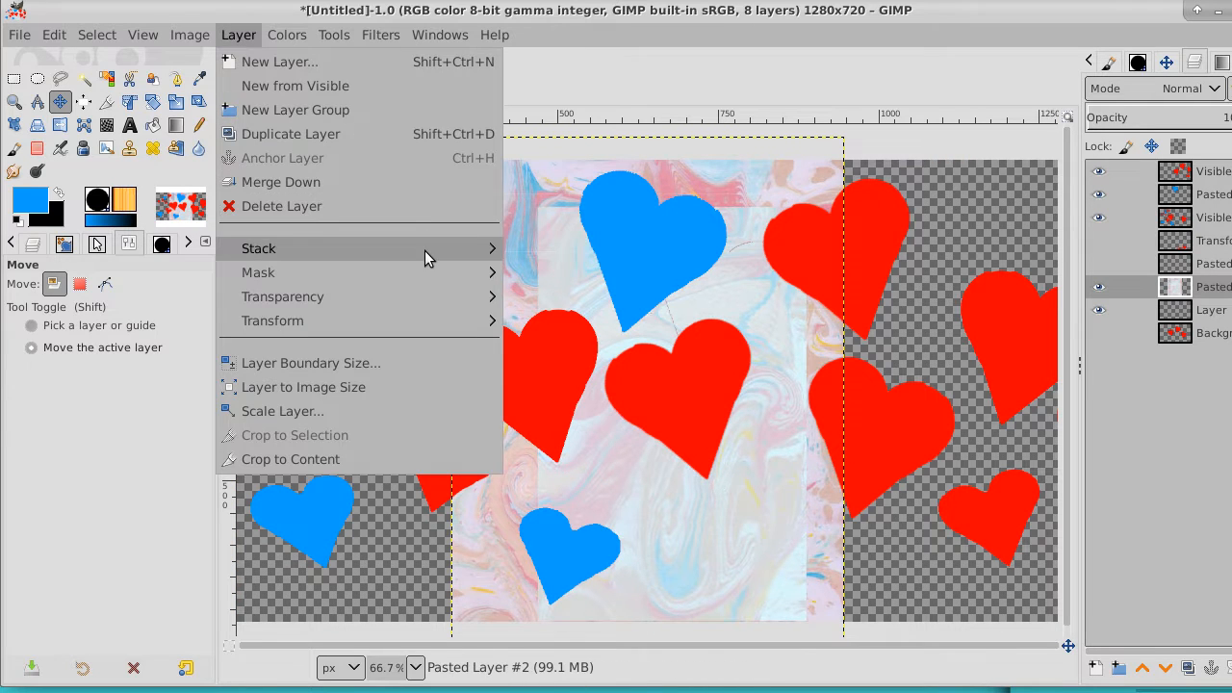
mouse_move(428, 309)
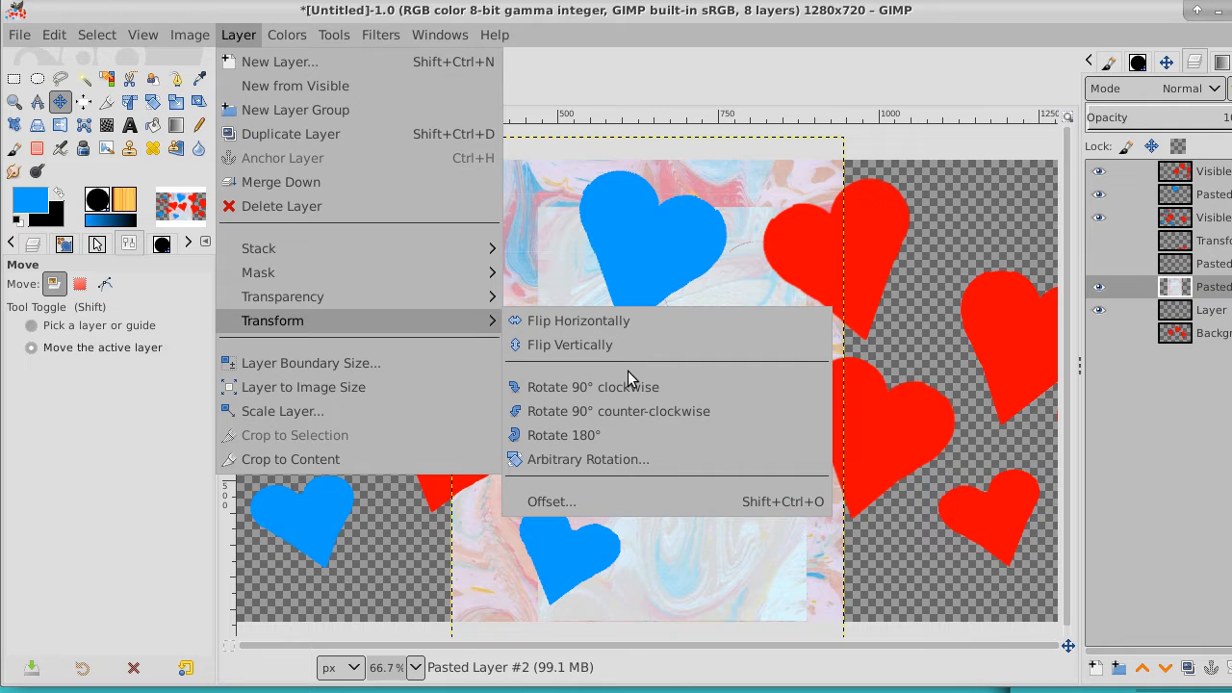
left_click(626, 386)
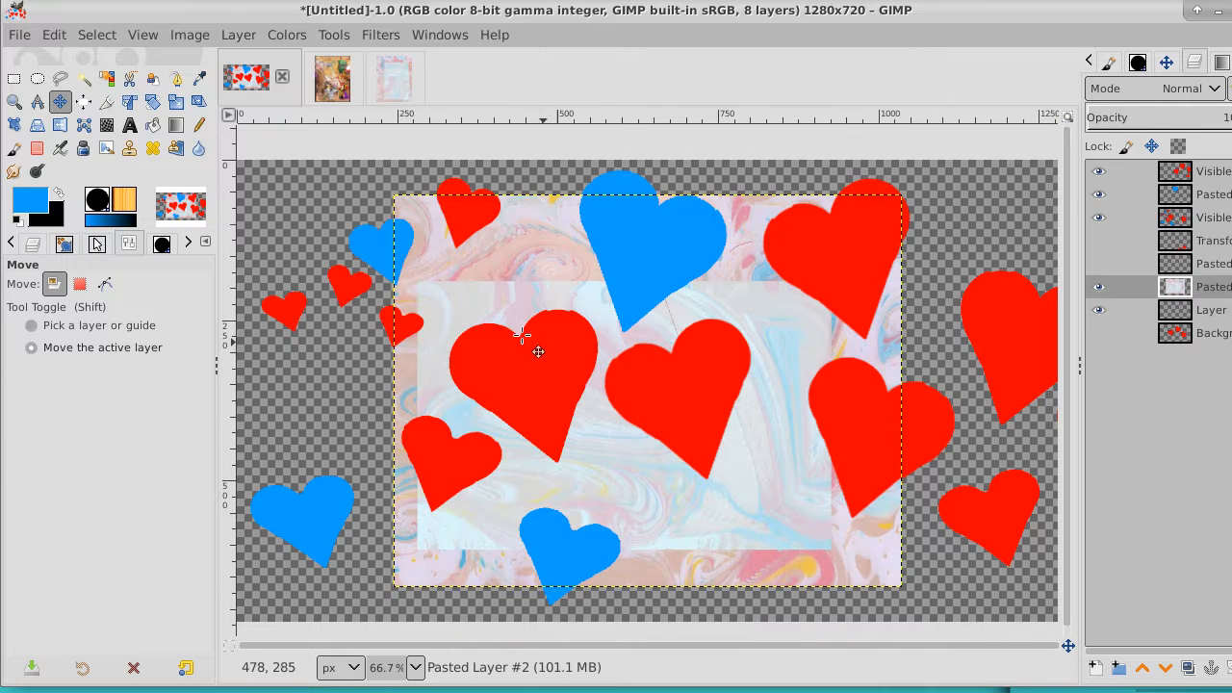
Scale the paper layer to about 1301 × 735 px so it covers the whole canvas behind the hearts
left_click(177, 103)
left_click(427, 262)
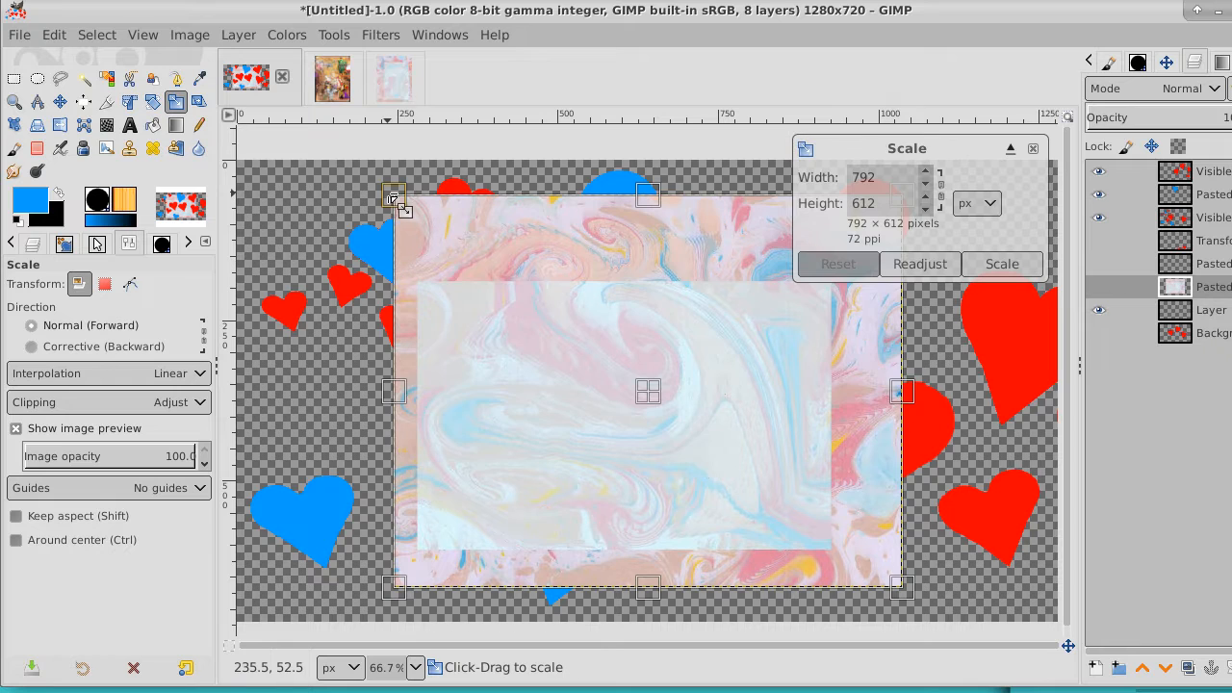
left_click_drag(394, 199, 233, 159)
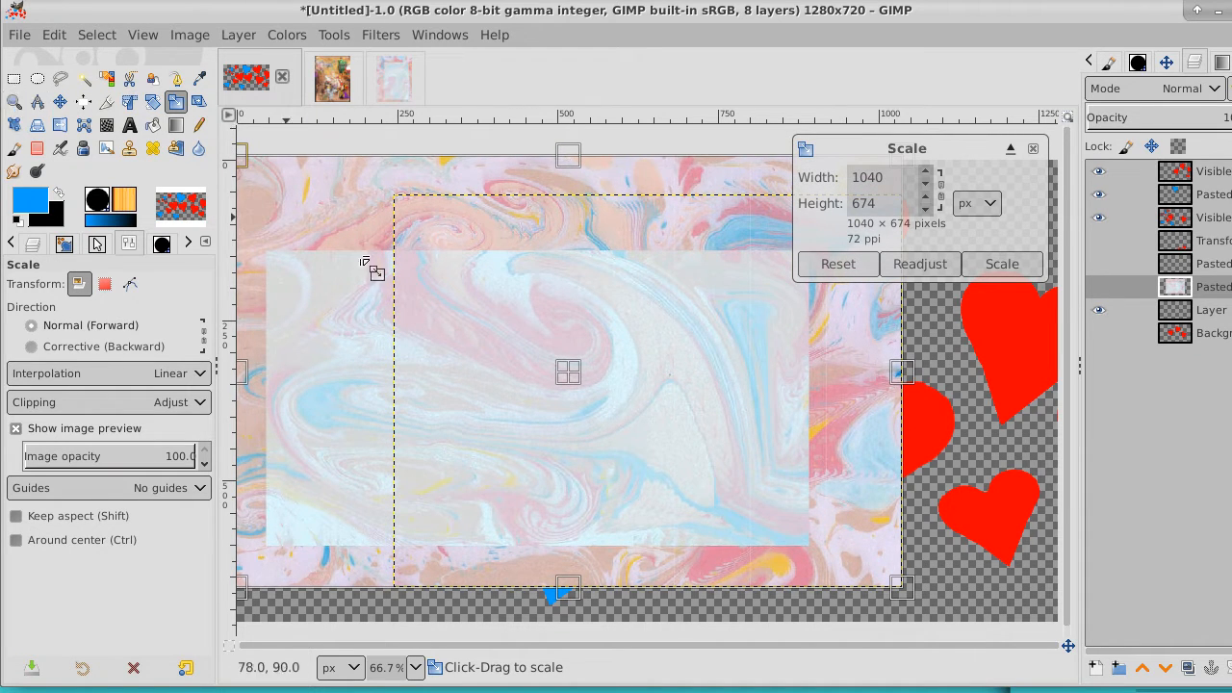
left_click_drag(906, 598, 1078, 638)
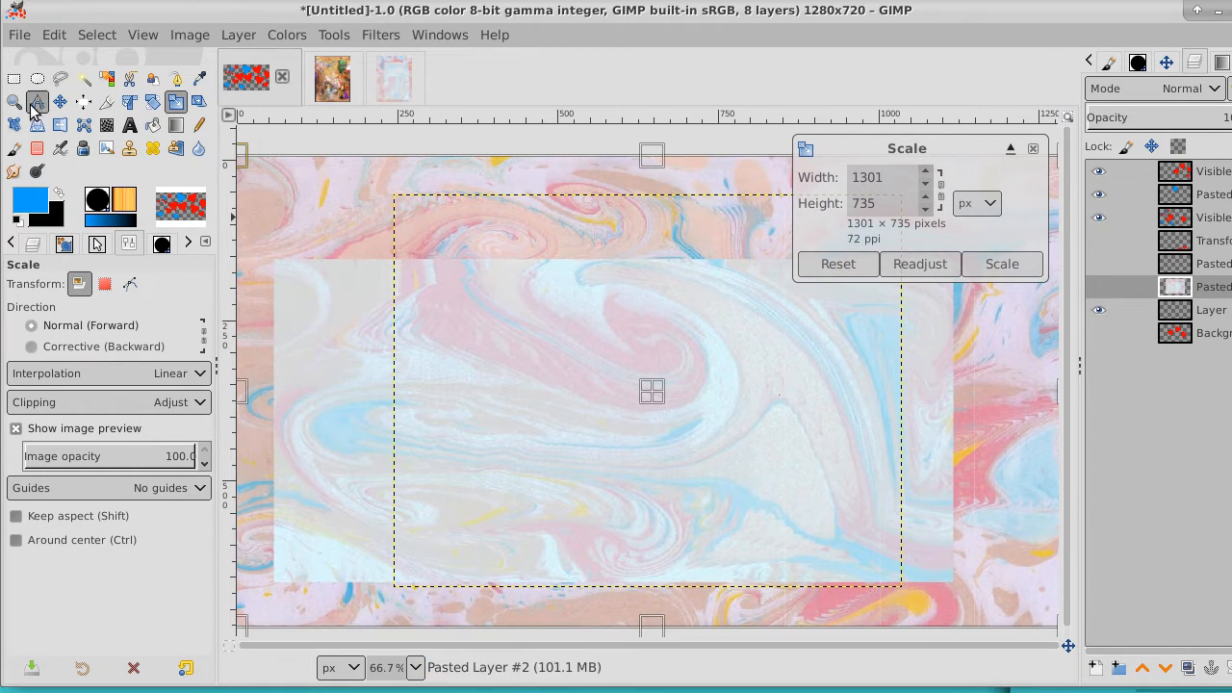
key("Return")
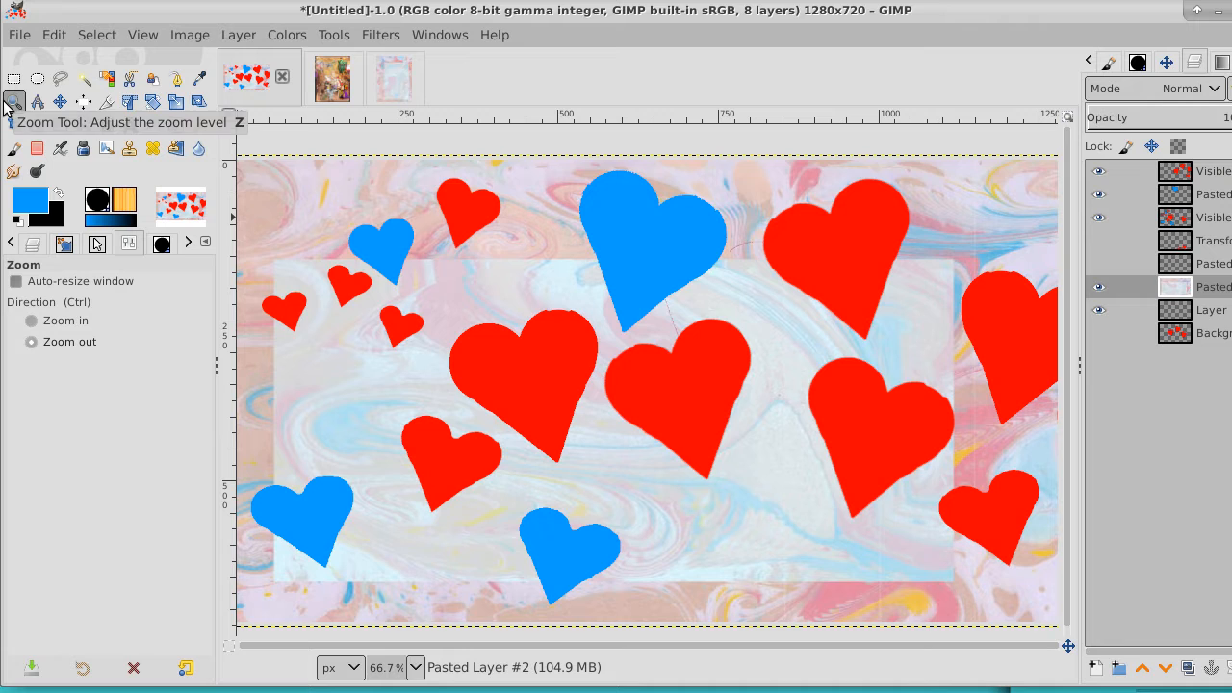
Add a transparent 1280 × 720 px layer above the topmost Visible copy layer
left_click(356, 262)
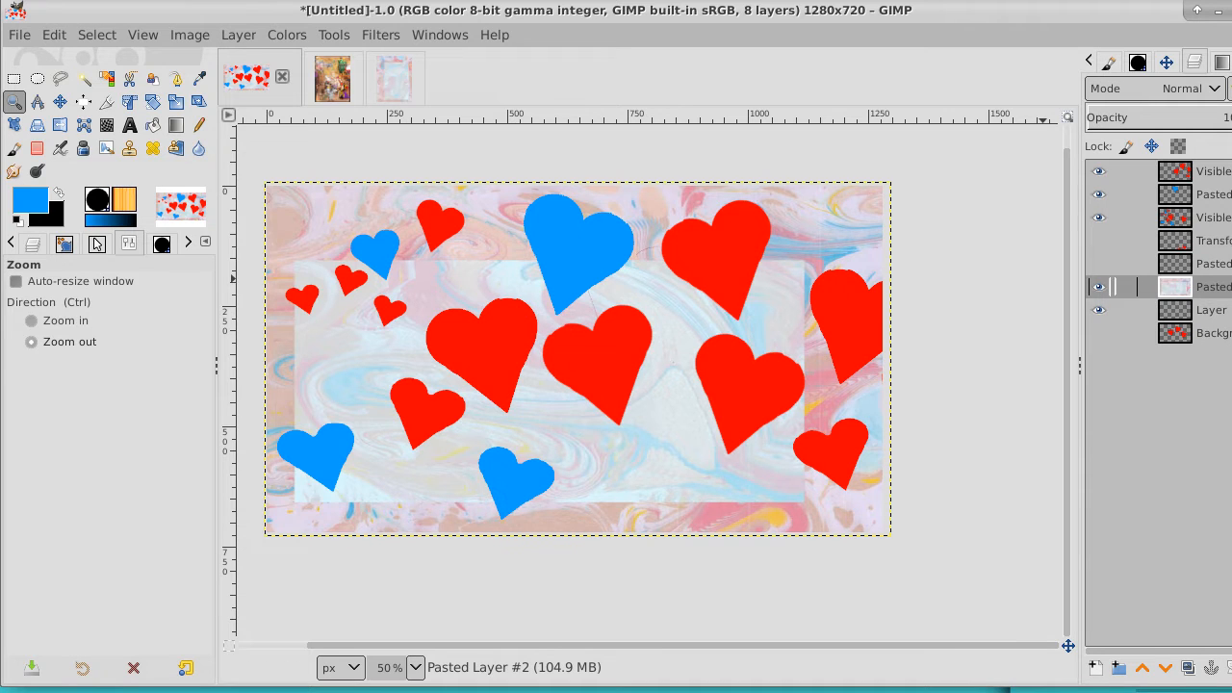
left_click(1227, 171)
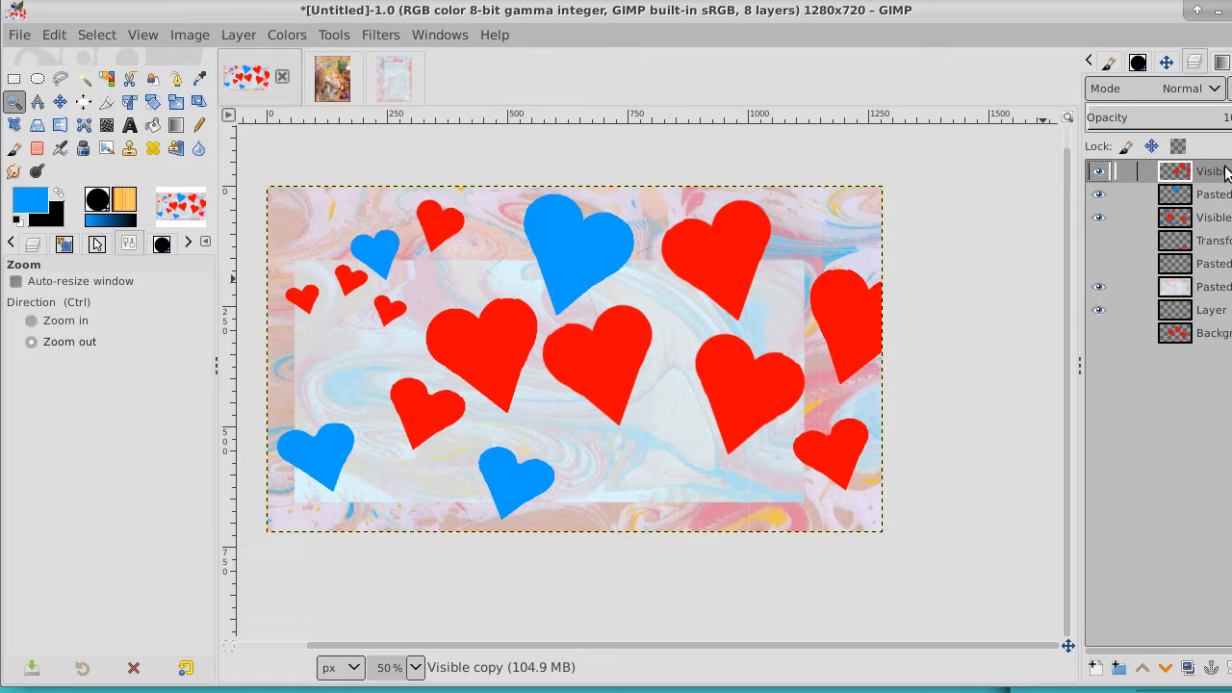
right_click(1226, 172)
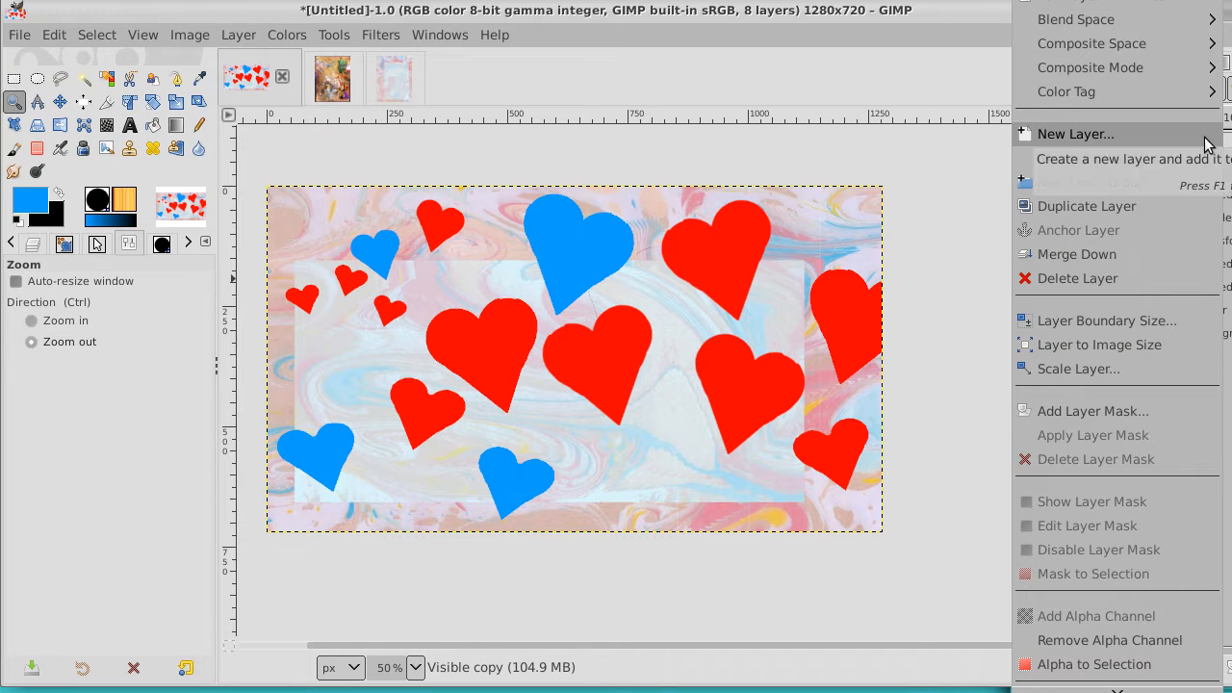
left_click(1194, 135)
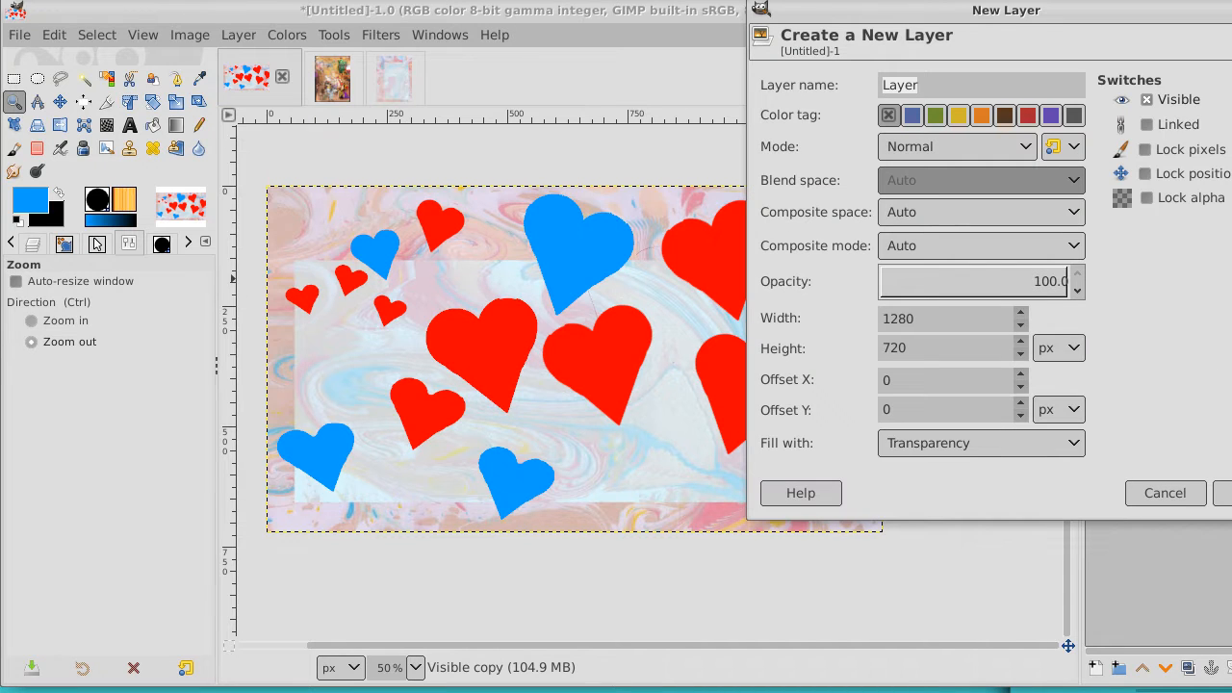
left_click(1223, 493)
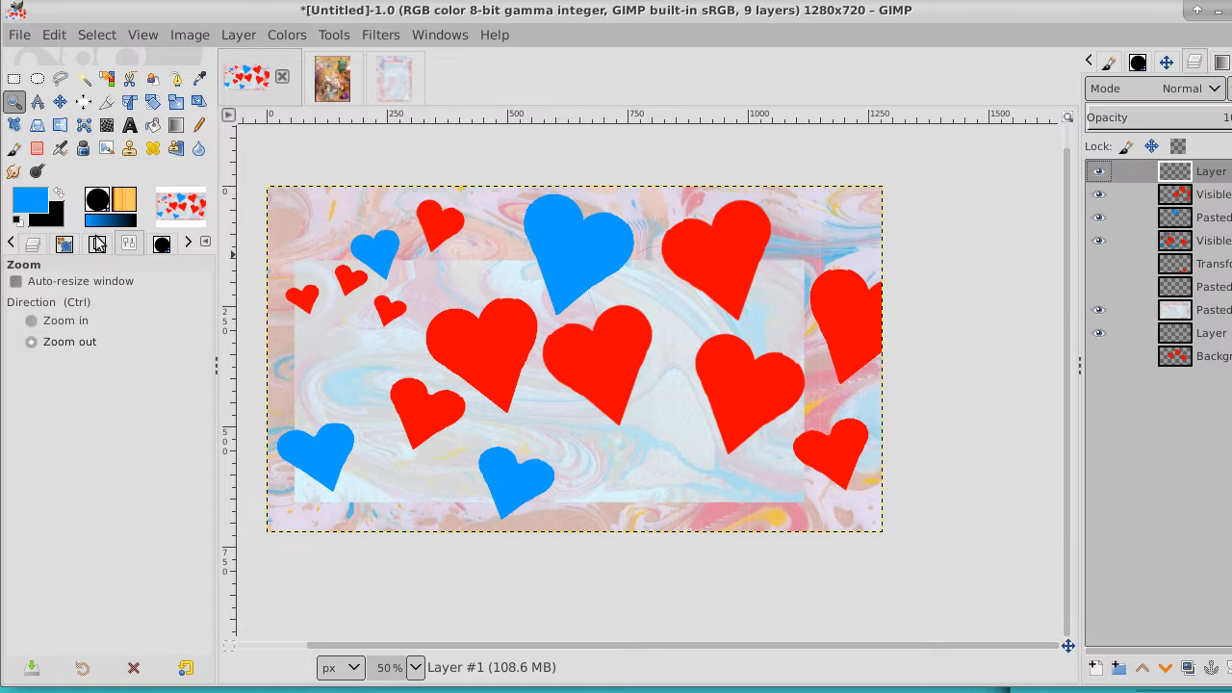
Fill a 1066 × 504 px rectangle at position 54, 154 with white on the top layer and reduce that layer's opacity
left_click(14, 79)
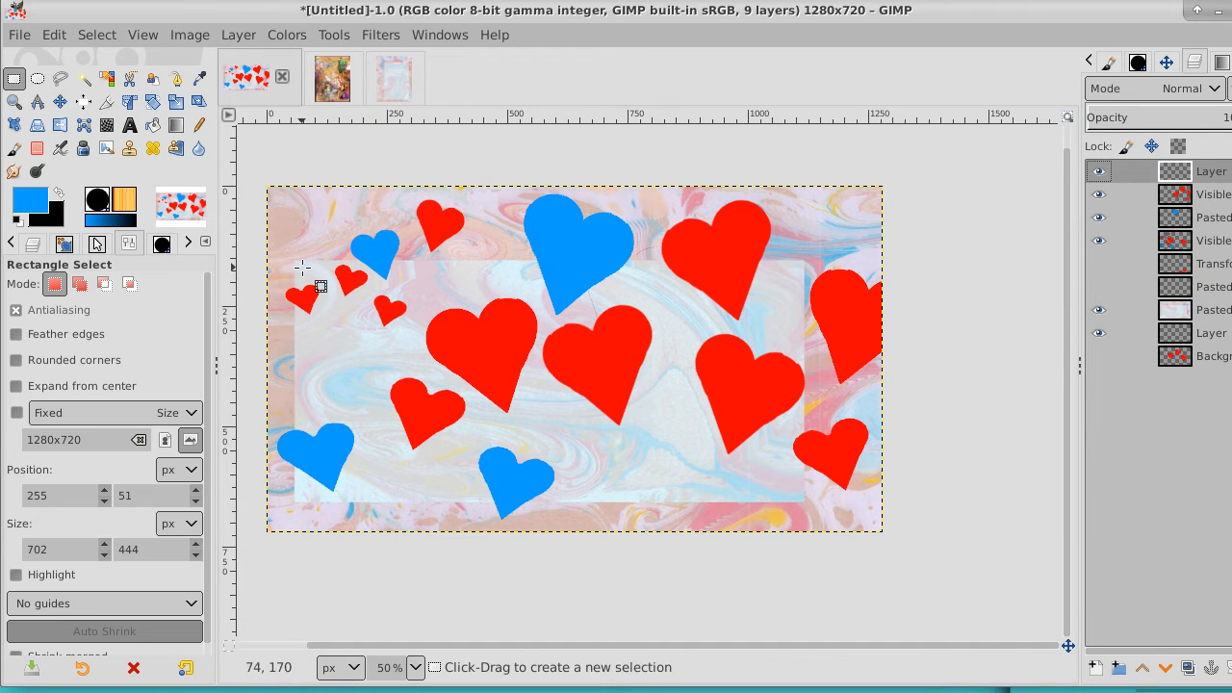
left_click_drag(293, 260, 809, 505)
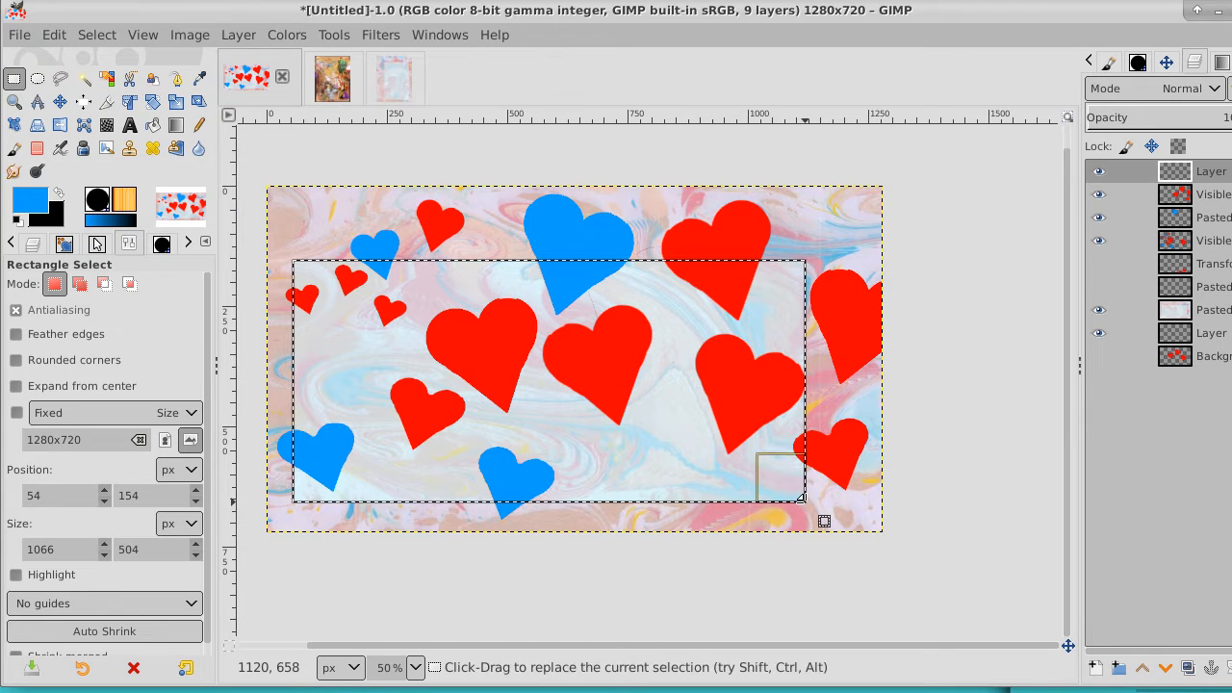
left_click(17, 221)
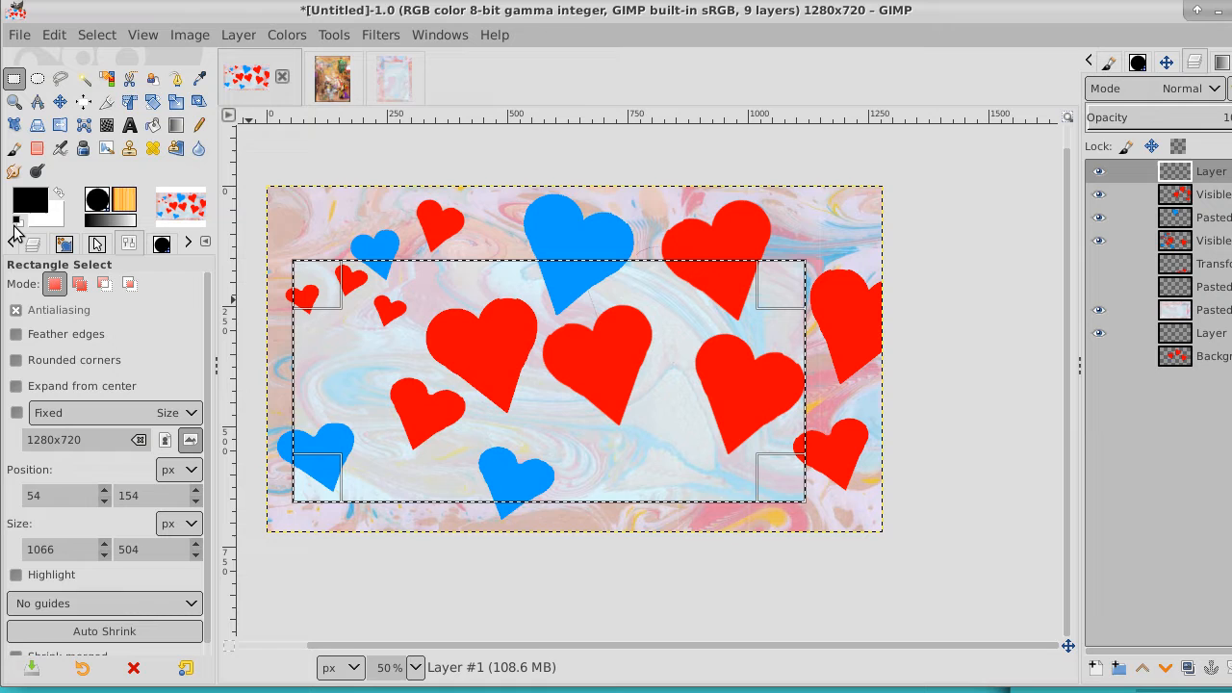
left_click(59, 194)
left_click(153, 125)
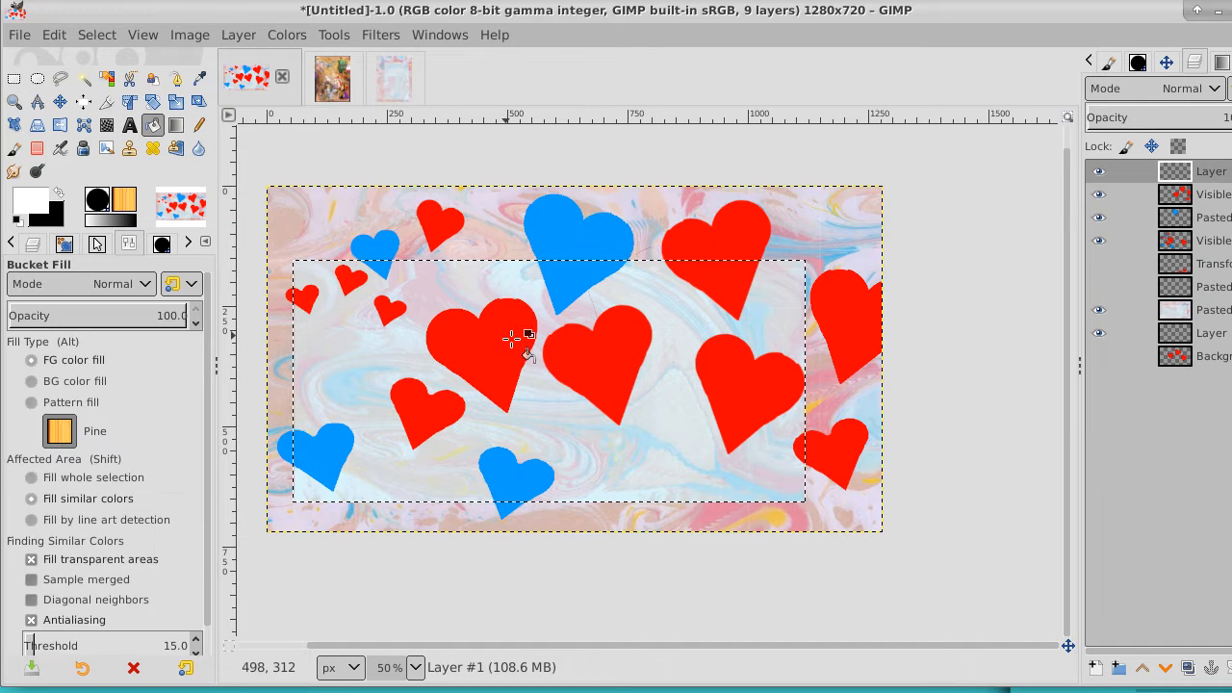
left_click(515, 340)
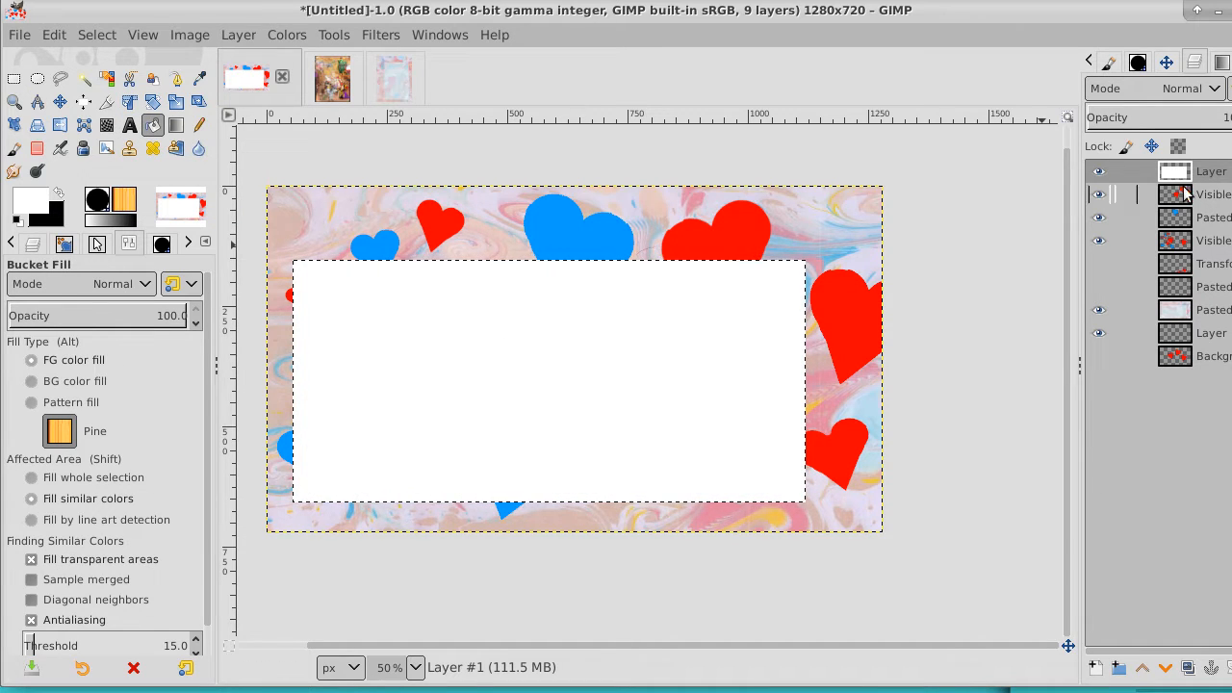
left_click_drag(1219, 118, 1181, 125)
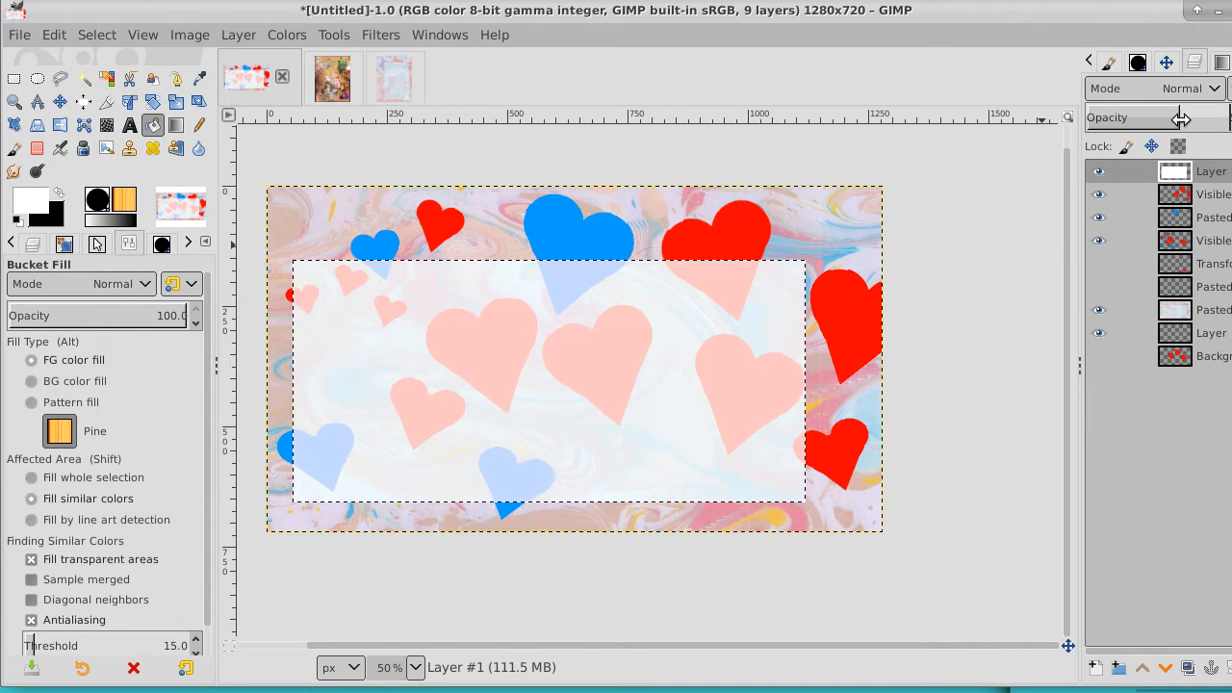
Add a new layer above the white panel layer and clear the selection
left_click(1093, 666)
key("Return")
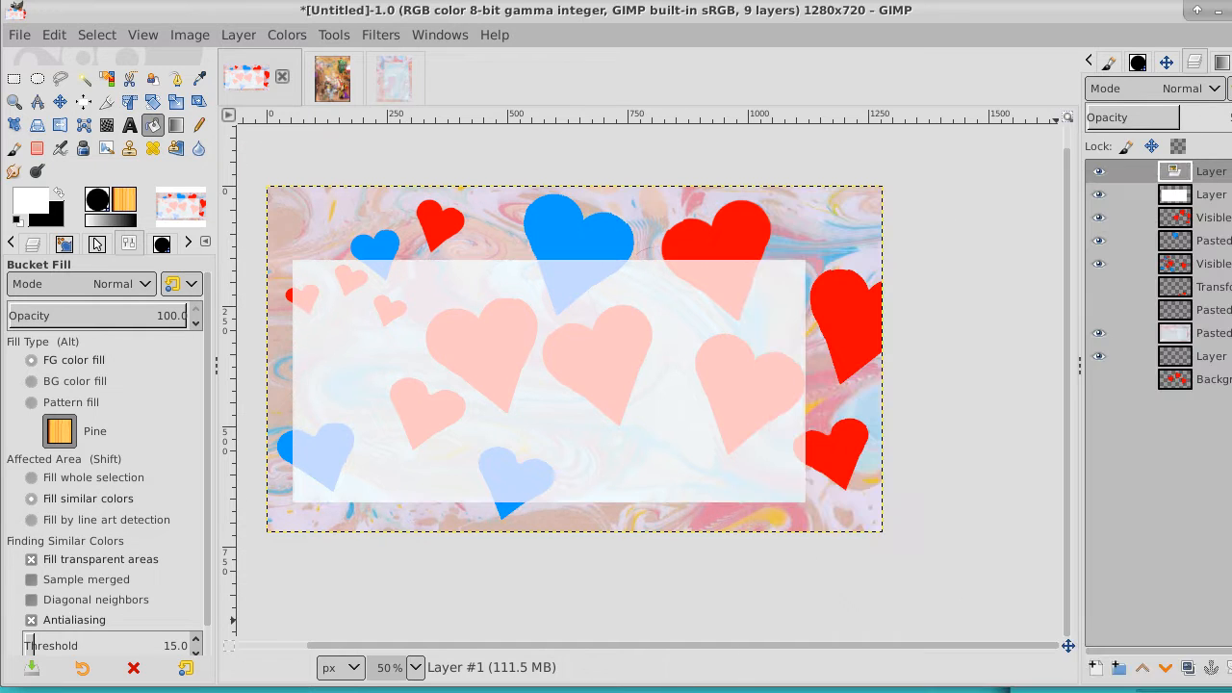
left_click(97, 35)
left_click(113, 85)
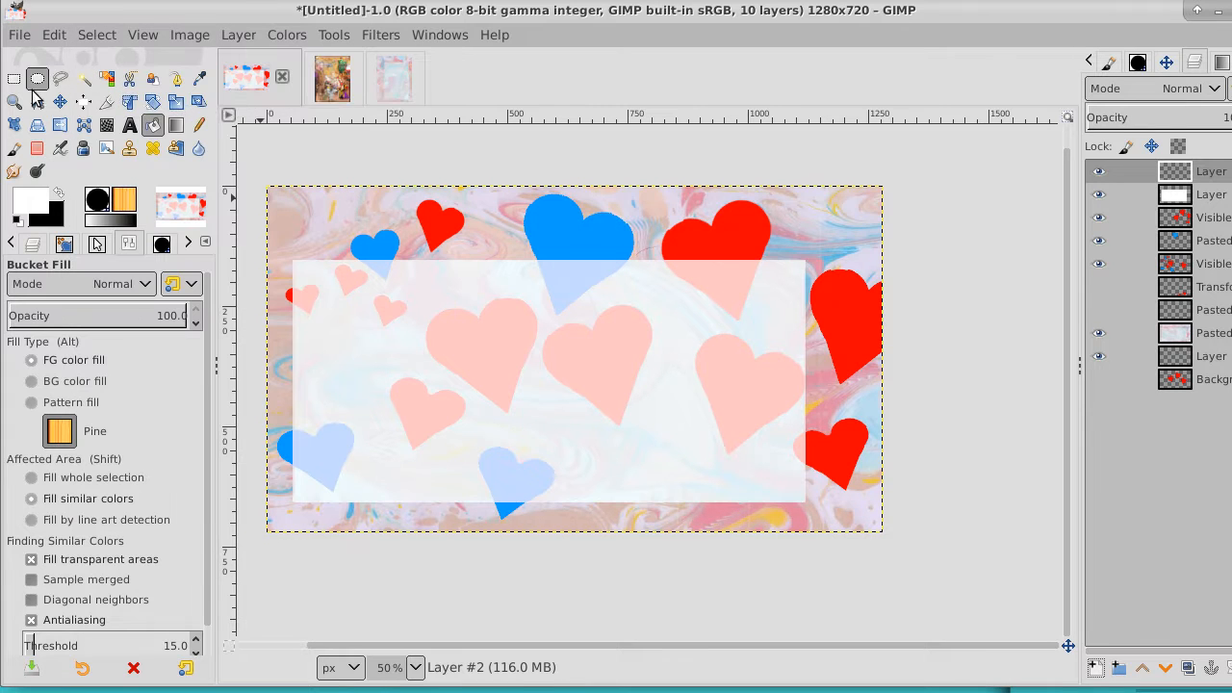
Start a text block near the white panel's upper-left corner in Cookie 49 px with the blue colour 1b5cde
left_click(130, 126)
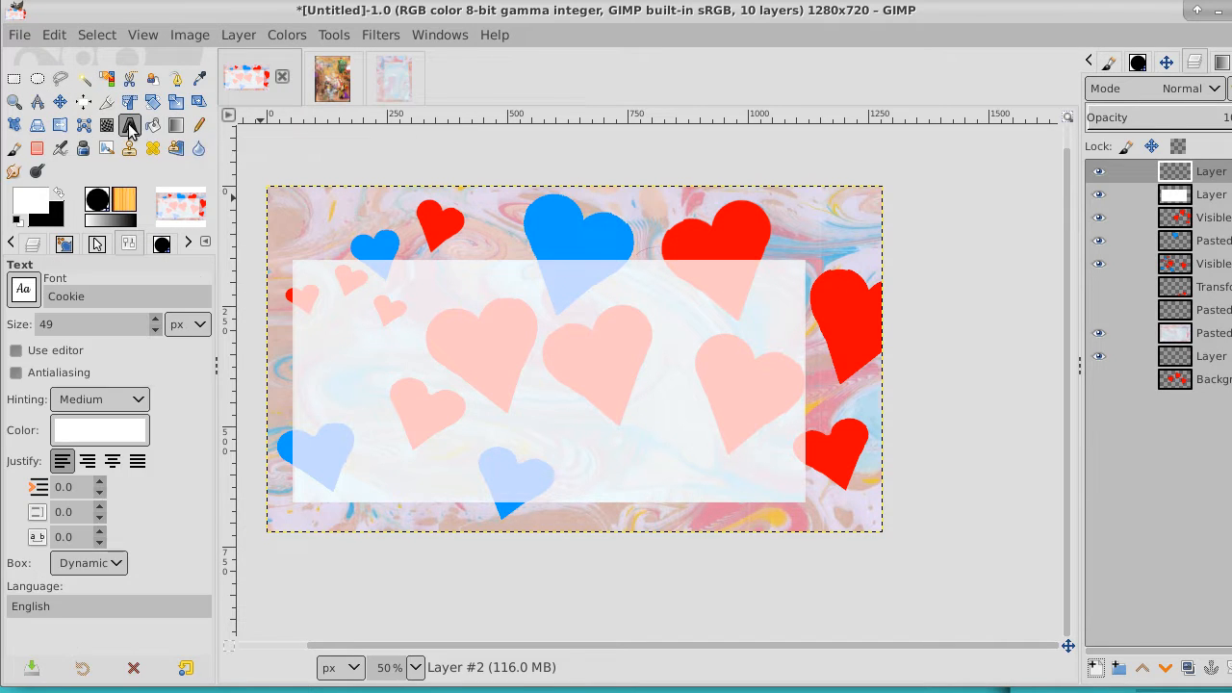
left_click(337, 316)
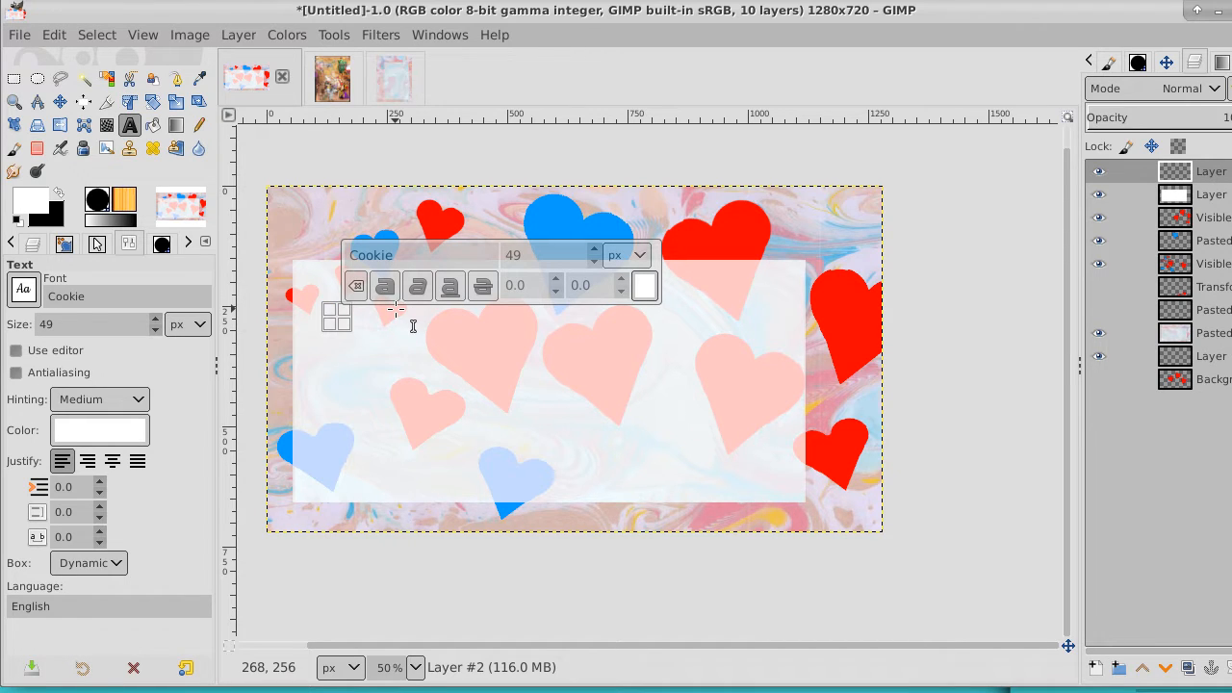
left_click(644, 286)
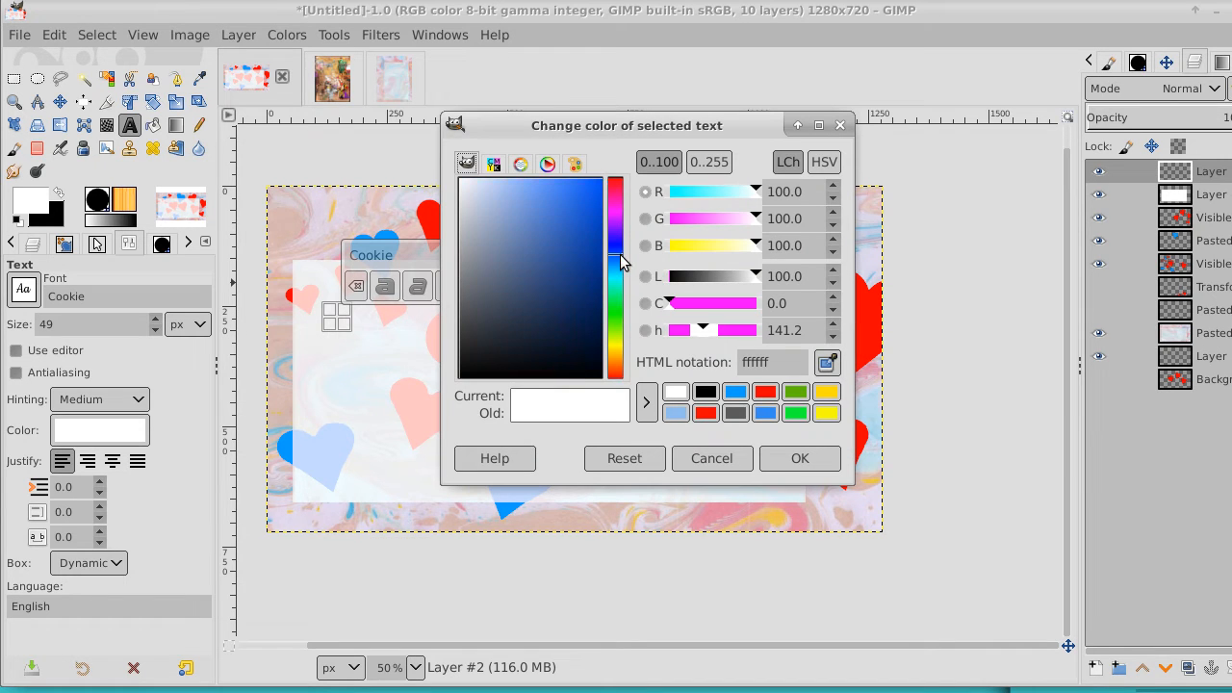
left_click_drag(554, 241, 585, 203)
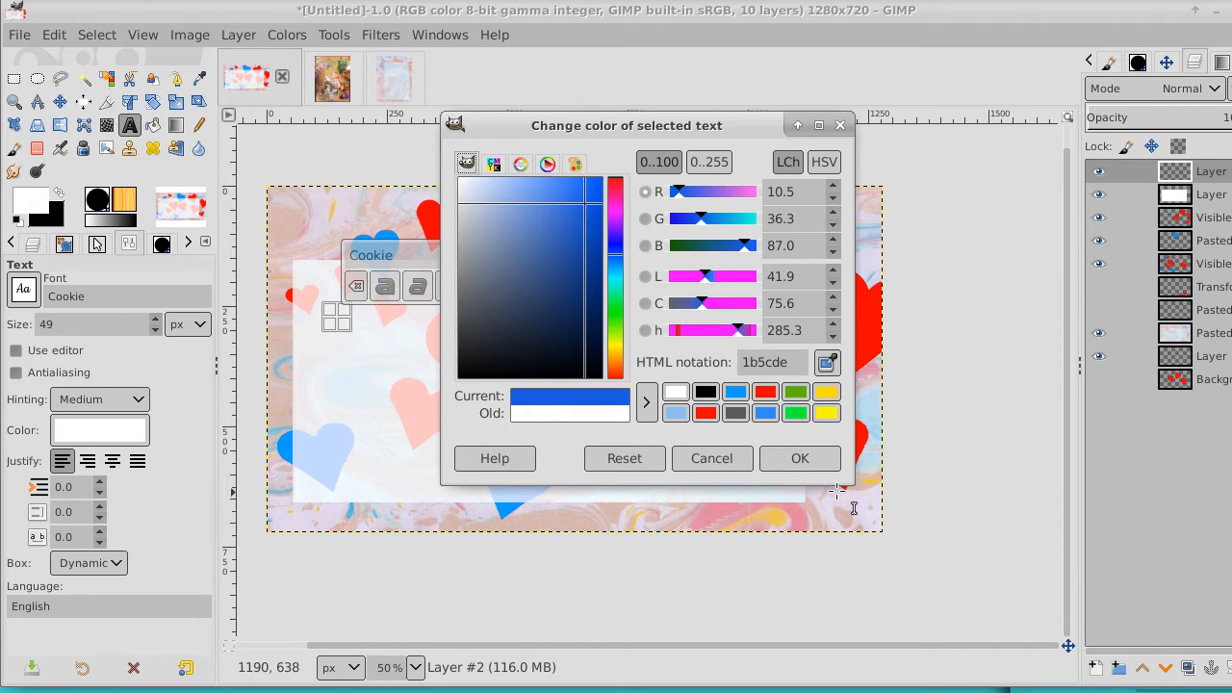
left_click(797, 462)
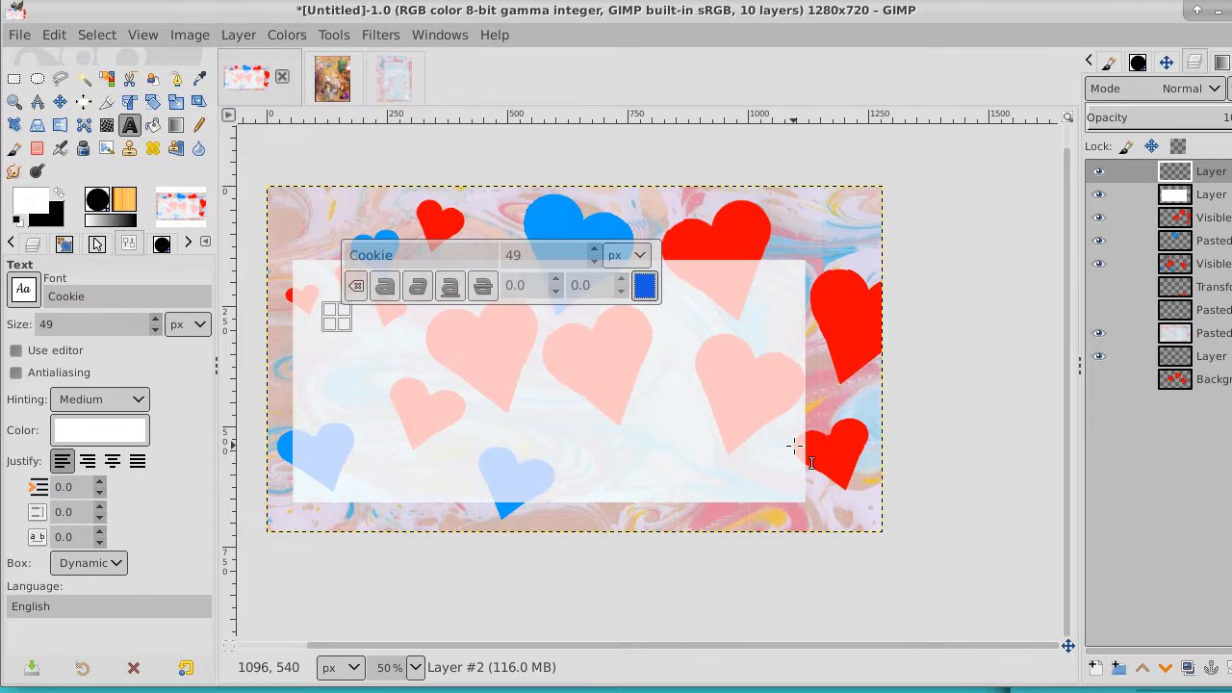
Enter "I love you I love you," as the first line of the text
type("I")
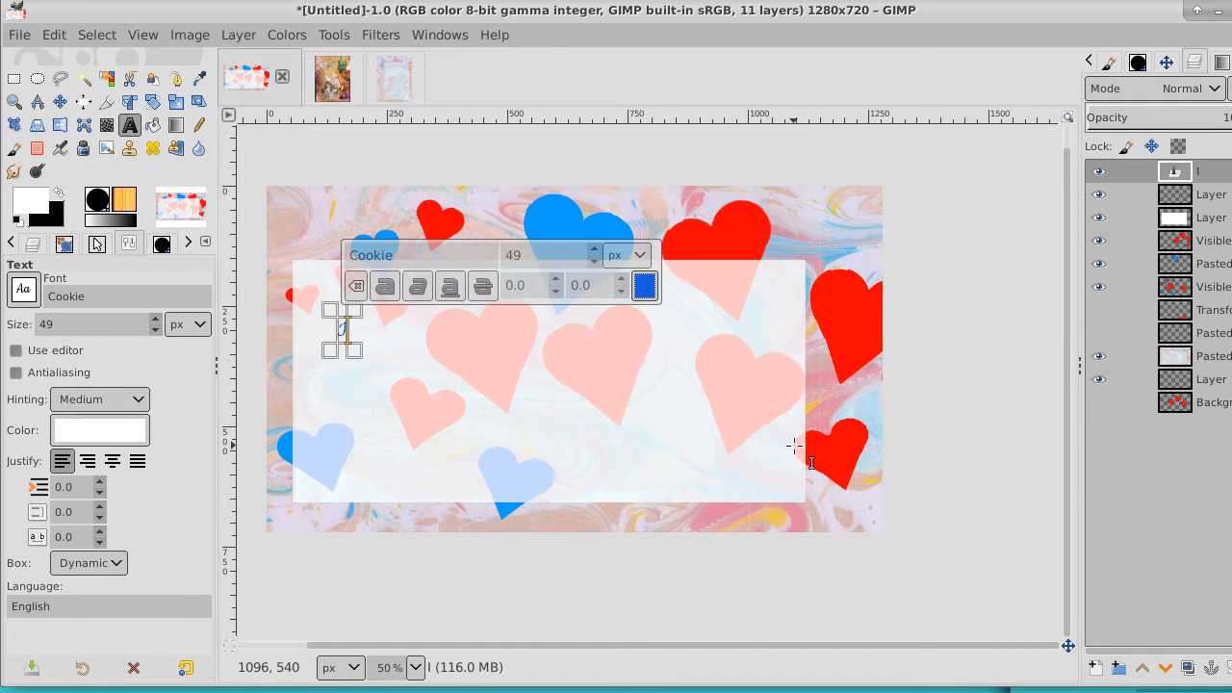
type(" love y")
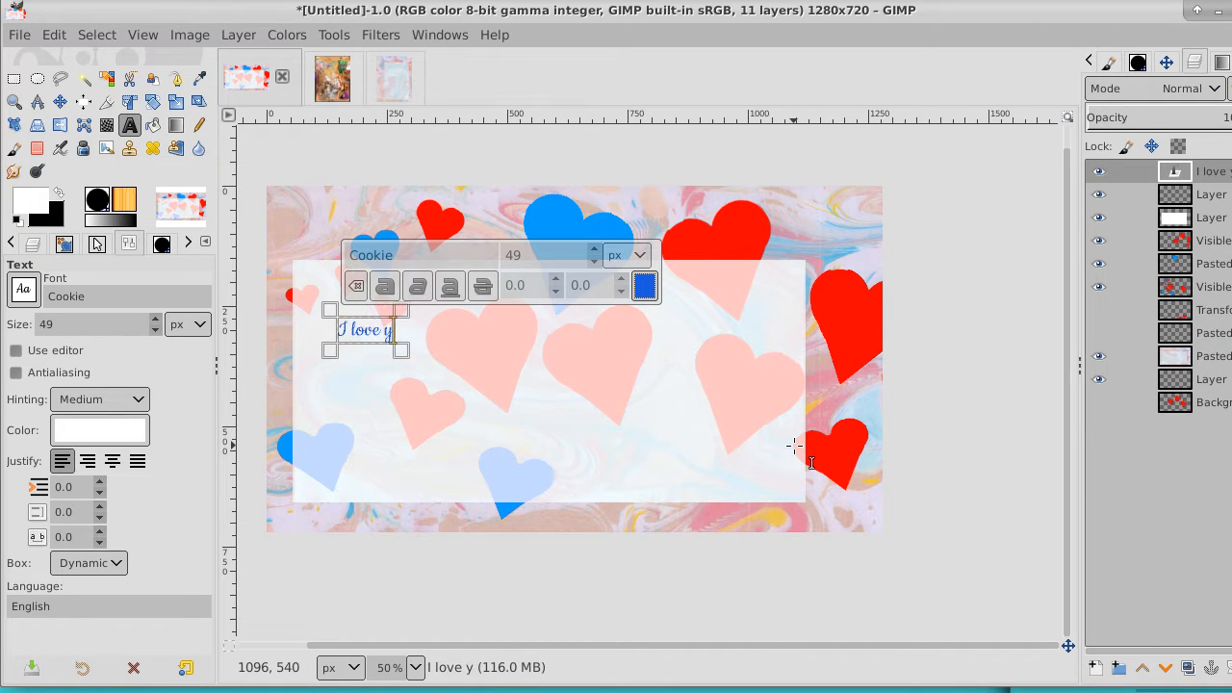
type("ou II")
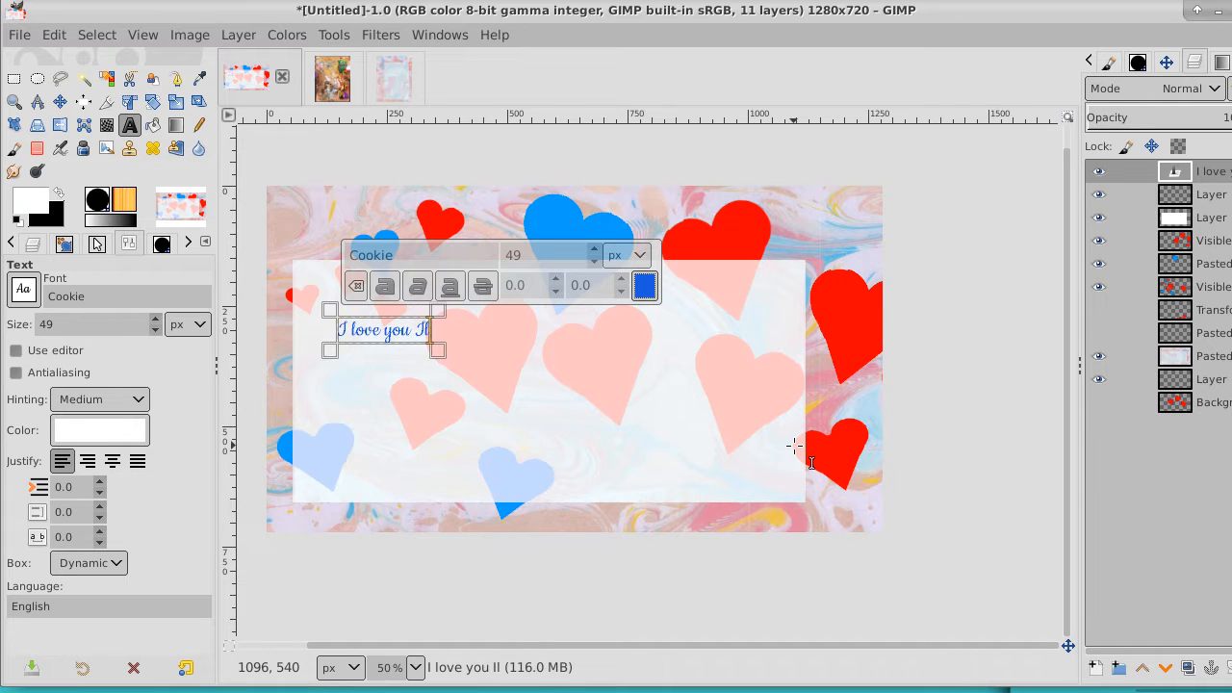
type("ove yo")
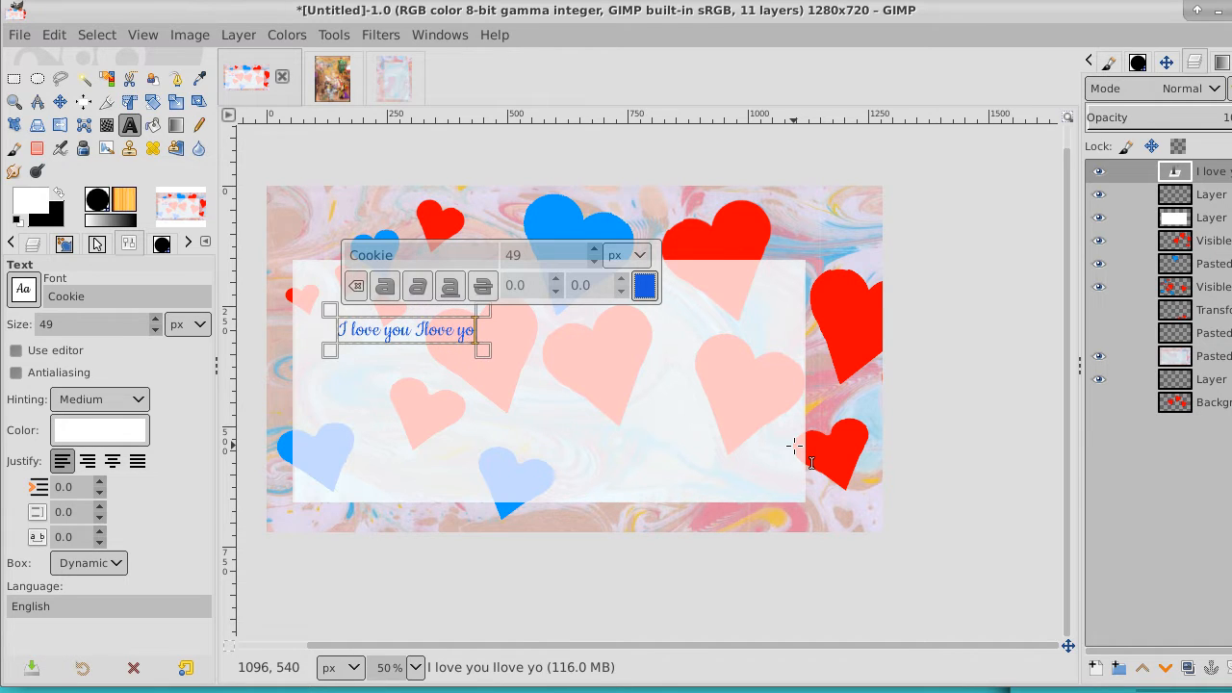
type("u")
key("shift+Left")
key("shift+Left")
key("shift+Left")
key("shift+Left")
key("shift+Left")
key("shift+Left")
key("shift+Left")
key("shift+Left")
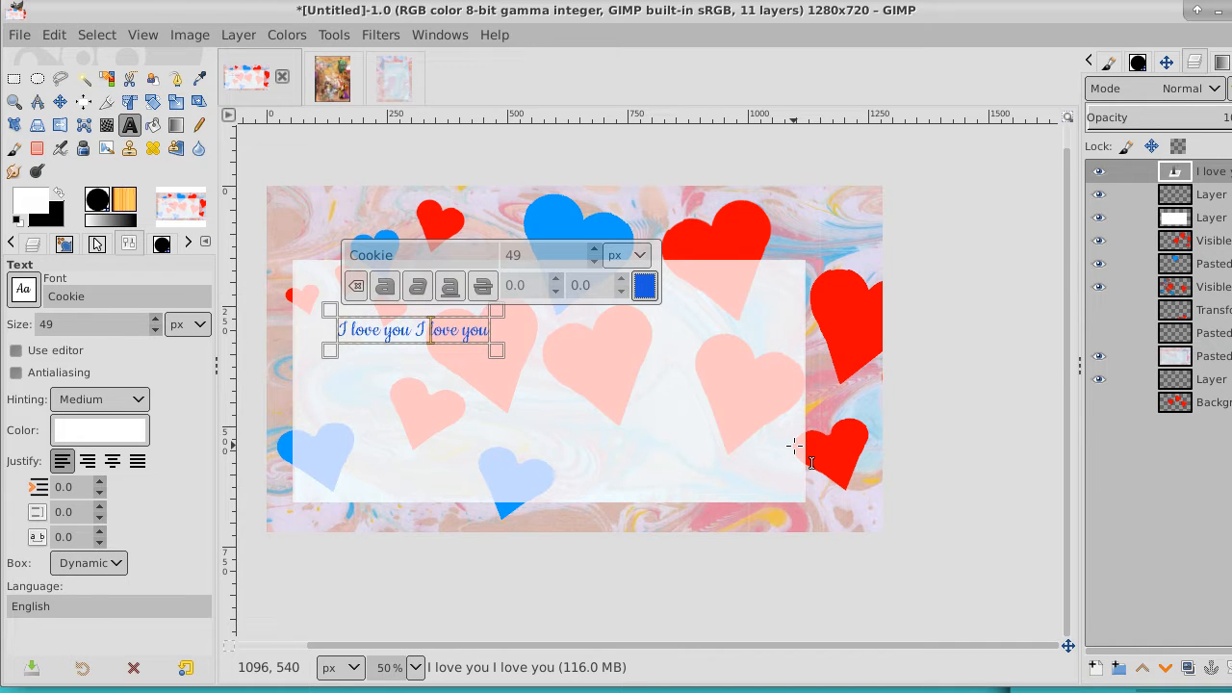
key("Right")
key("Right")
key("Right")
key("Right")
key("Right")
key("Right")
key("Right")
type(".")
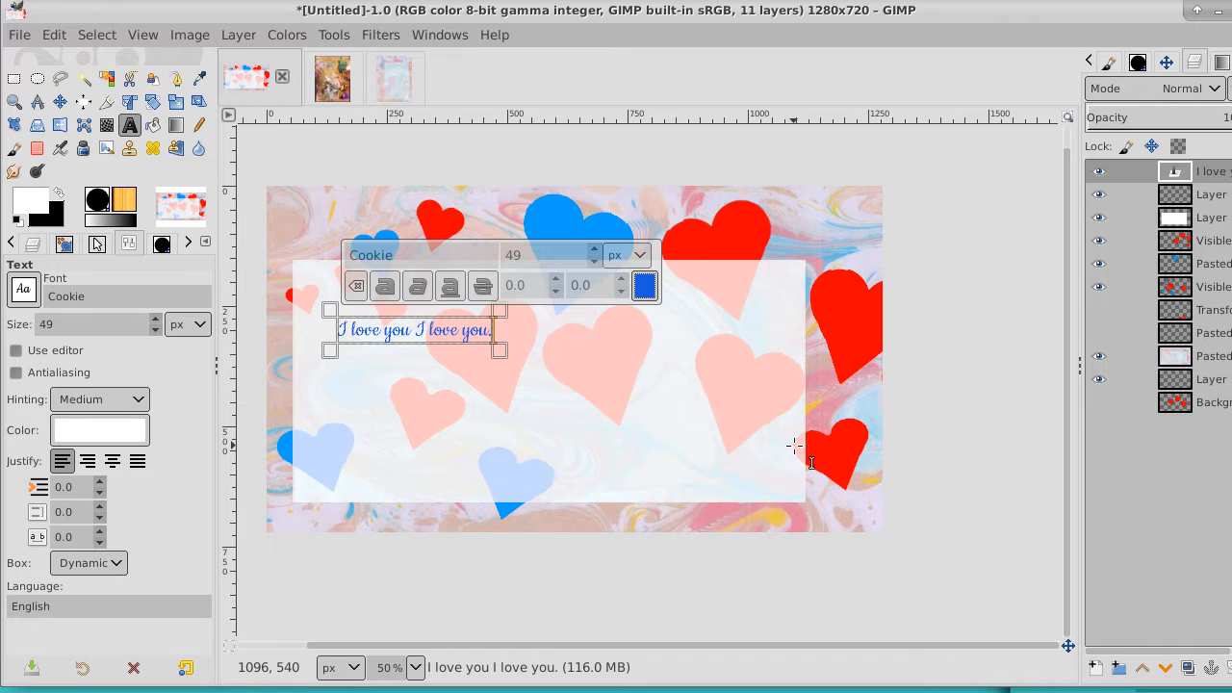
key("BackSpace")
type(",")
Add "I love you I do," as the second line of the text
key("Return")
type("I")
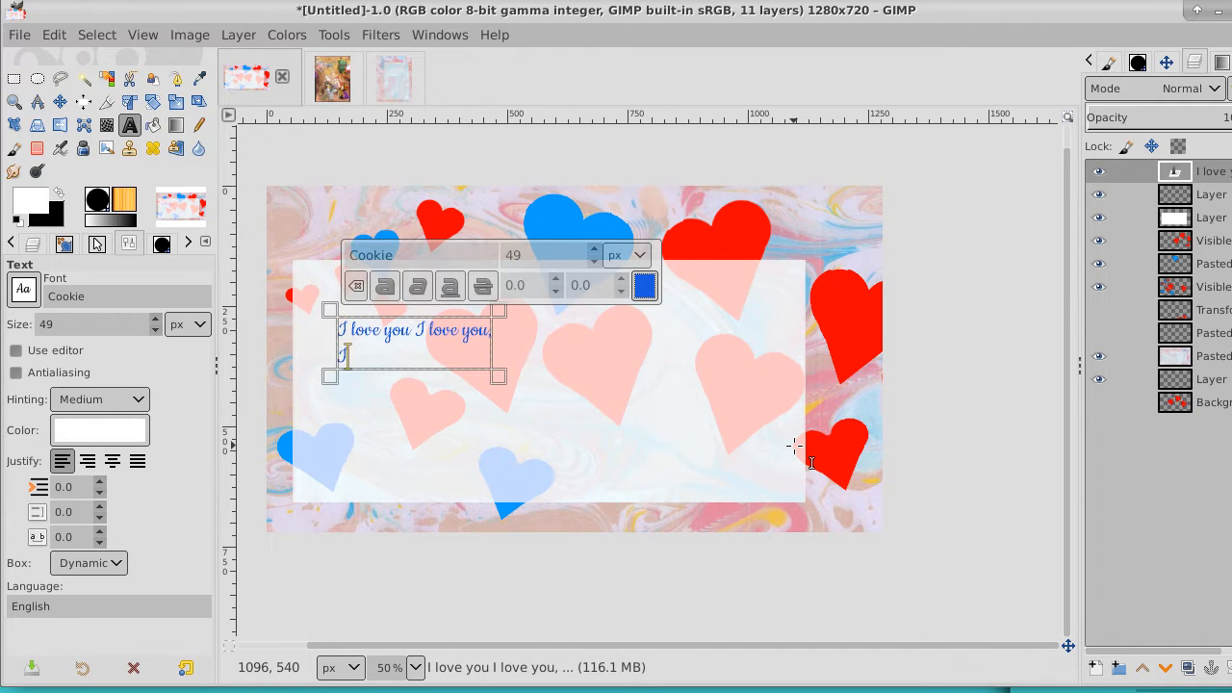
type(" love you I do")
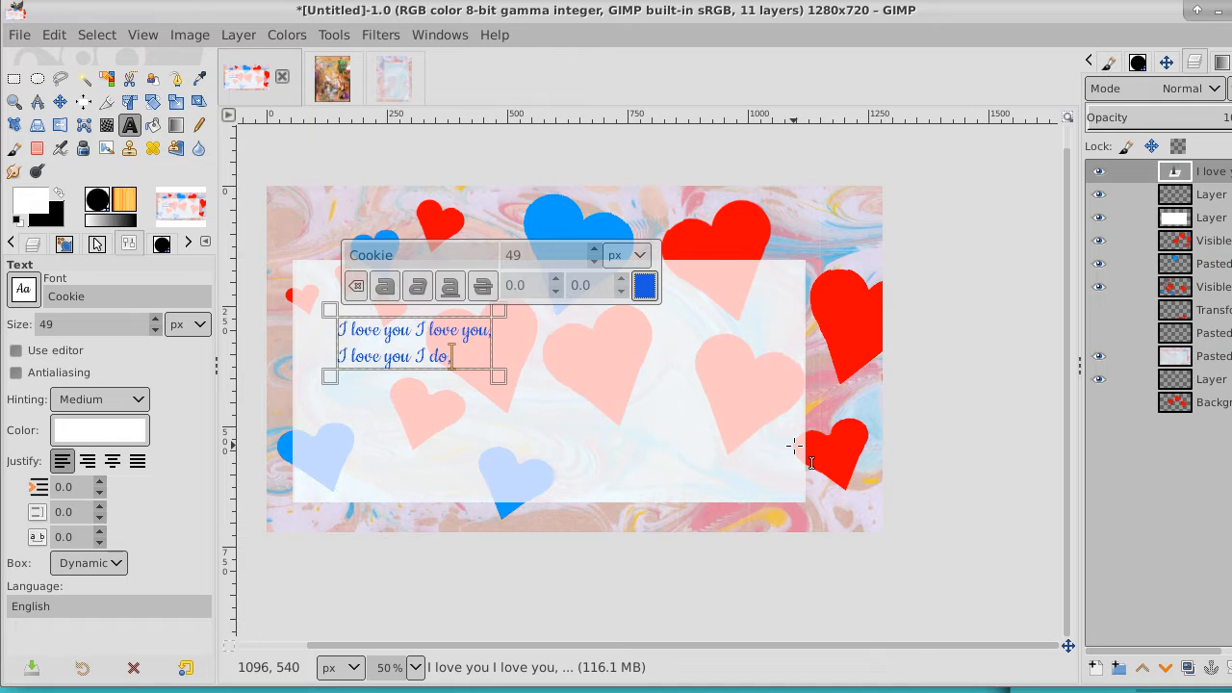
type(",")
Add "I love you more than flies love Poo ." as the third line of the text
key("Return")
type("I")
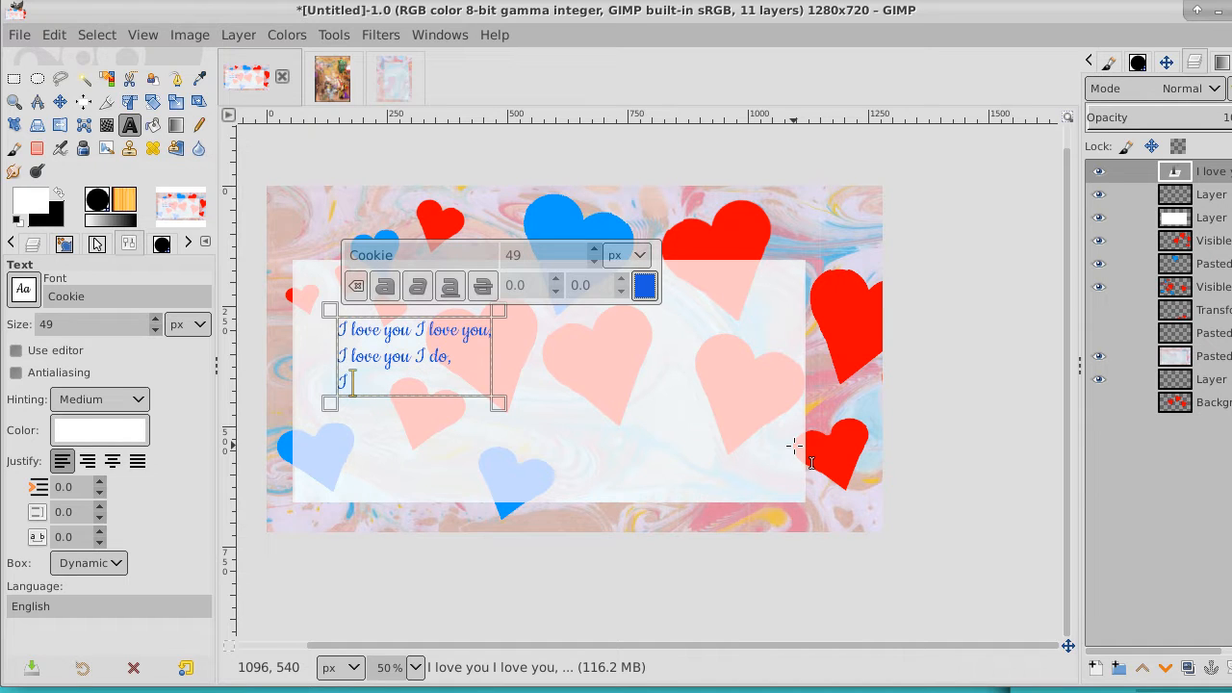
type(" love you more")
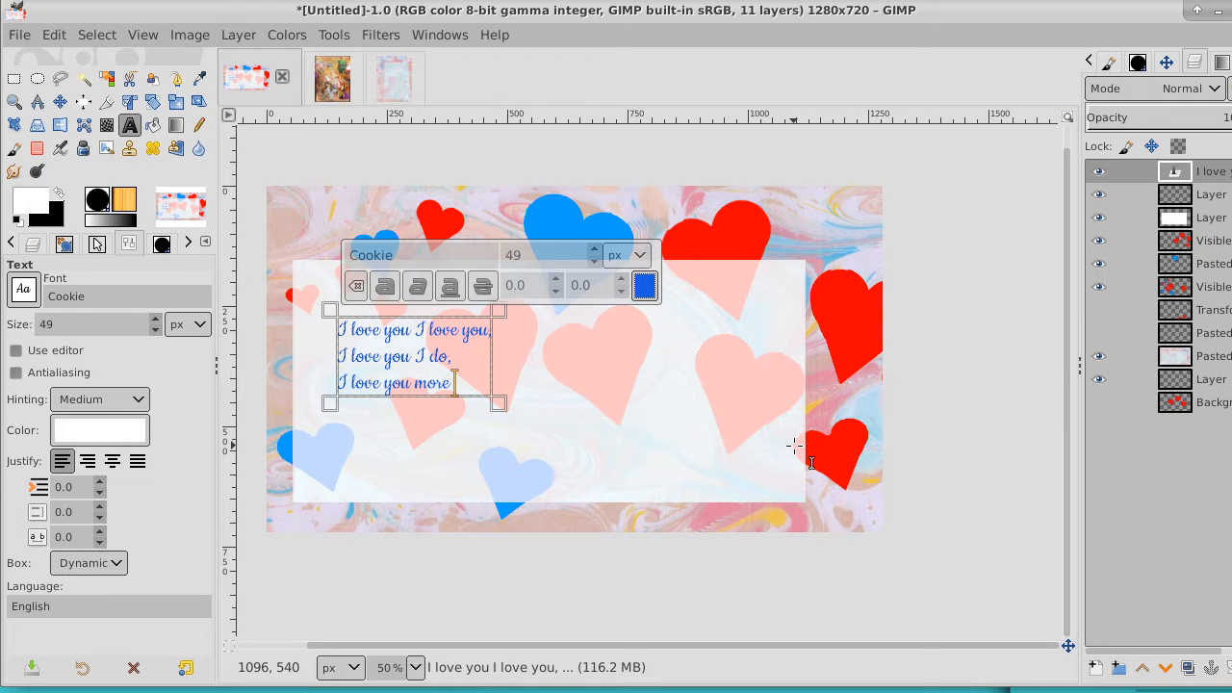
type(" than f")
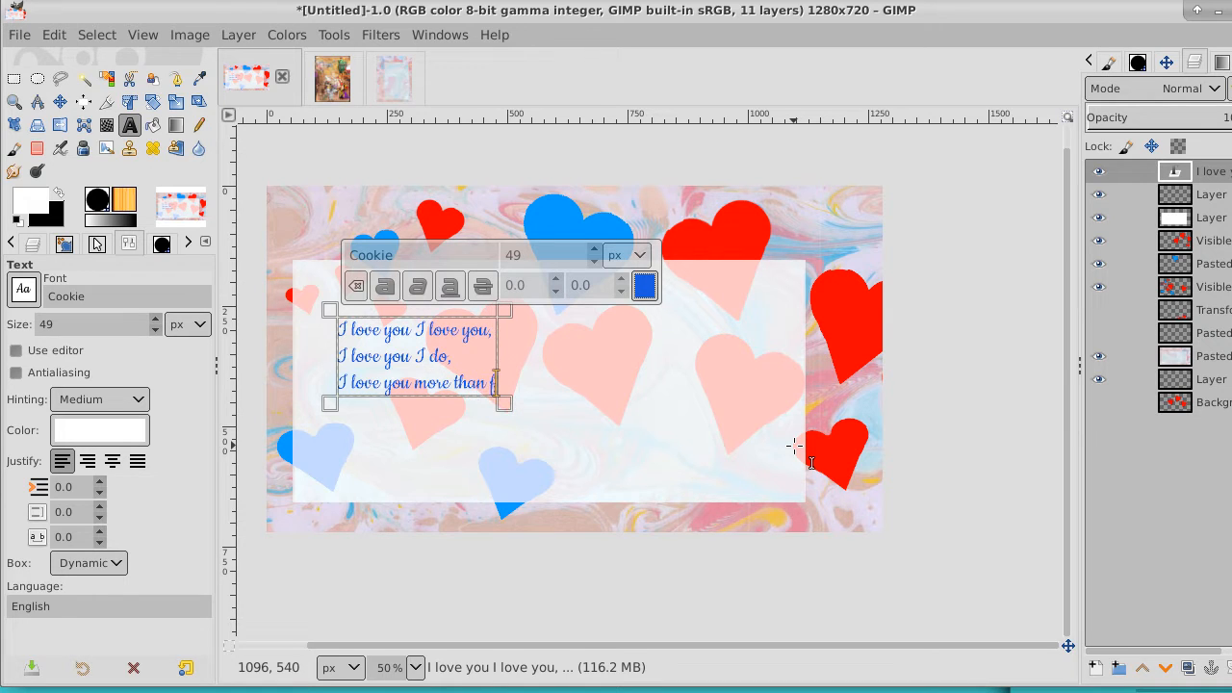
type("lies lo")
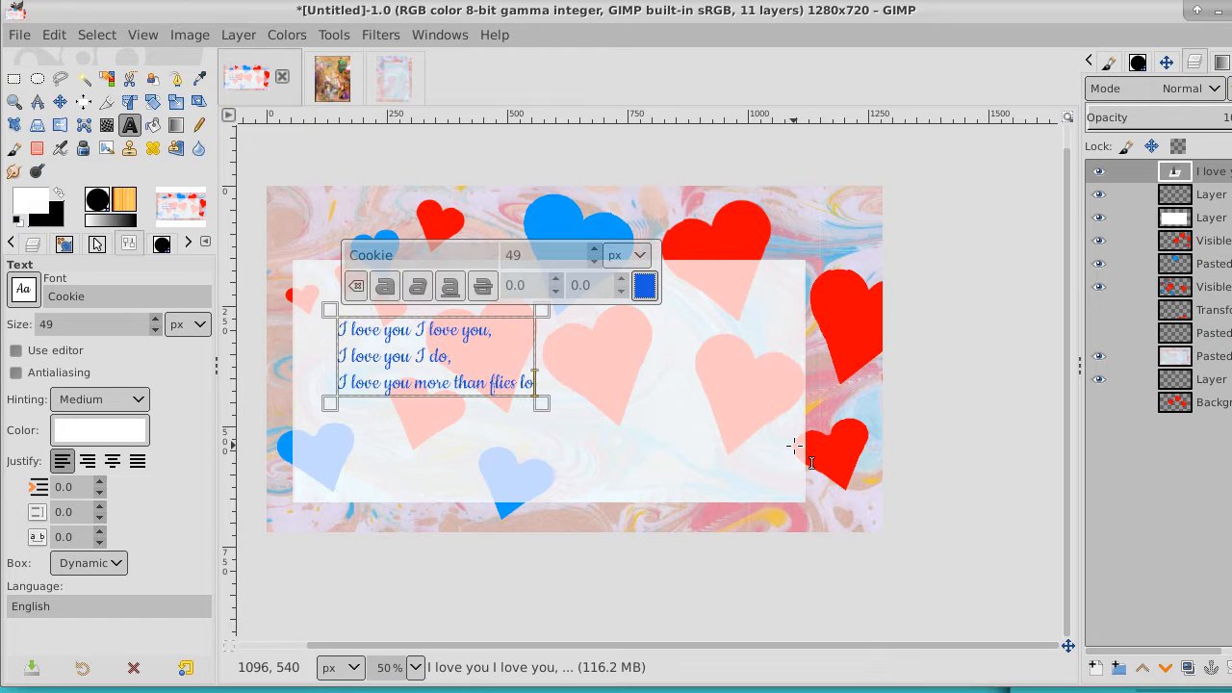
type("ve Poo")
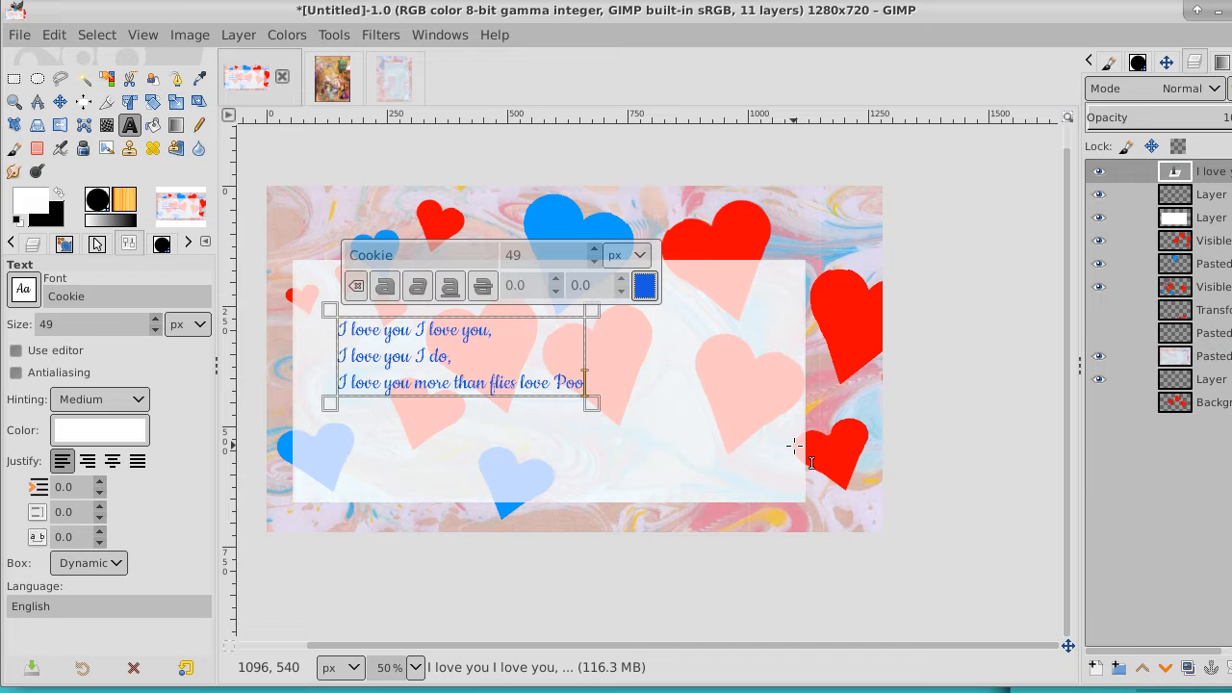
left_click(471, 362)
key("ctrl+s")
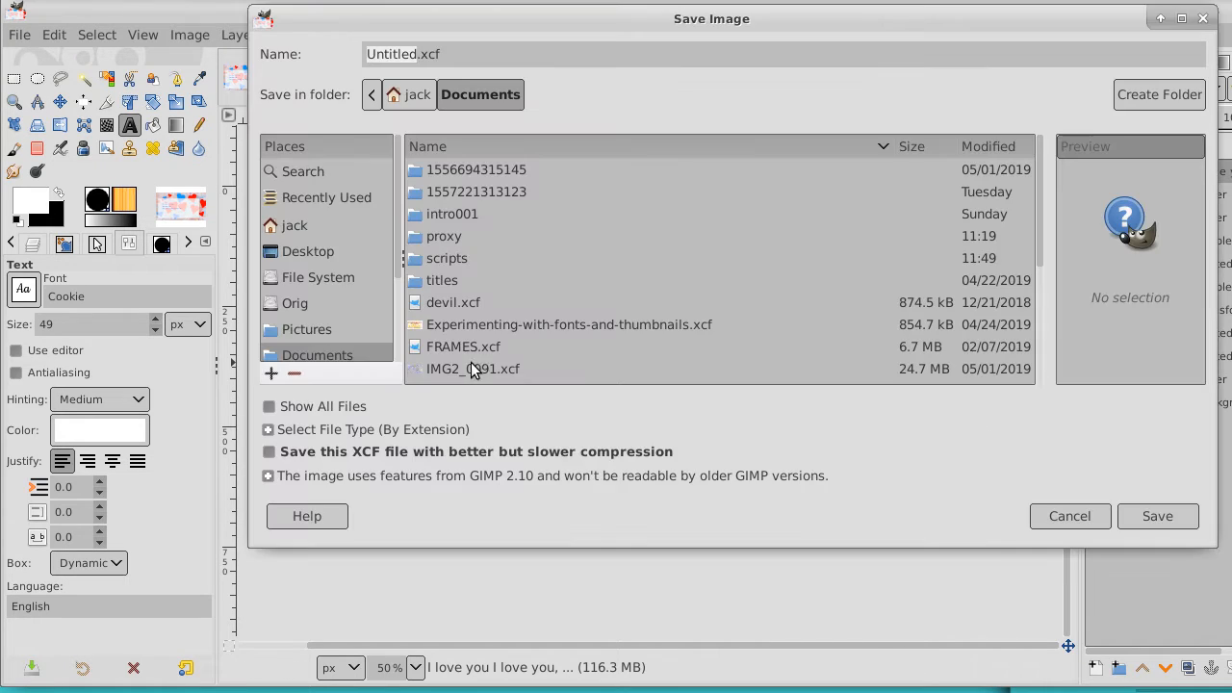
left_click(1204, 18)
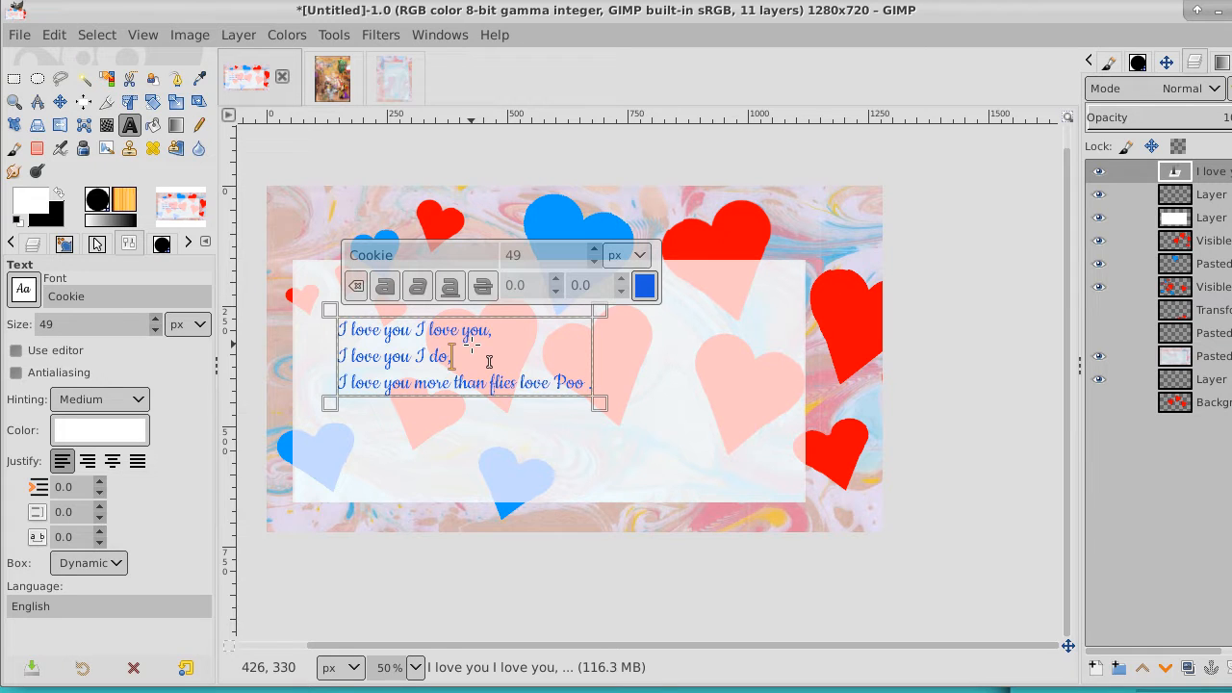
Select the whole verse and enlarge its font size to 97 px
left_click(393, 337)
key("ctrl+a")
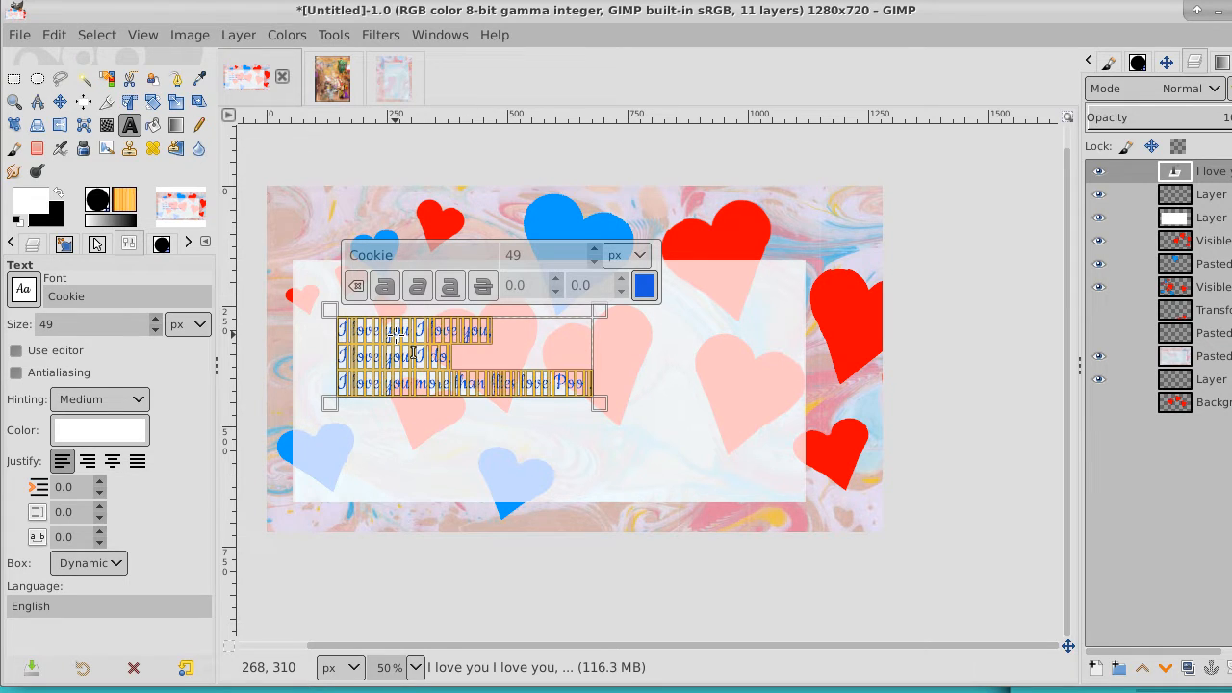
left_click(596, 248)
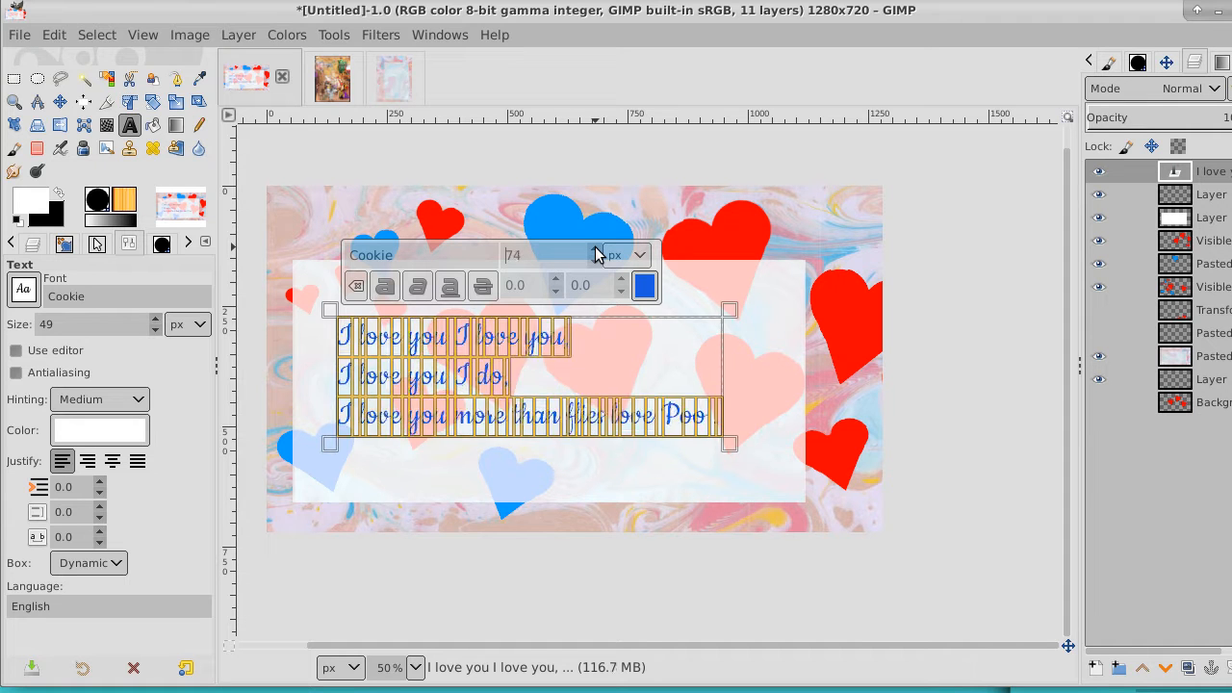
left_click(596, 248)
left_click(596, 248)
left_click(596, 249)
left_click(596, 248)
left_click(596, 249)
left_click(596, 249)
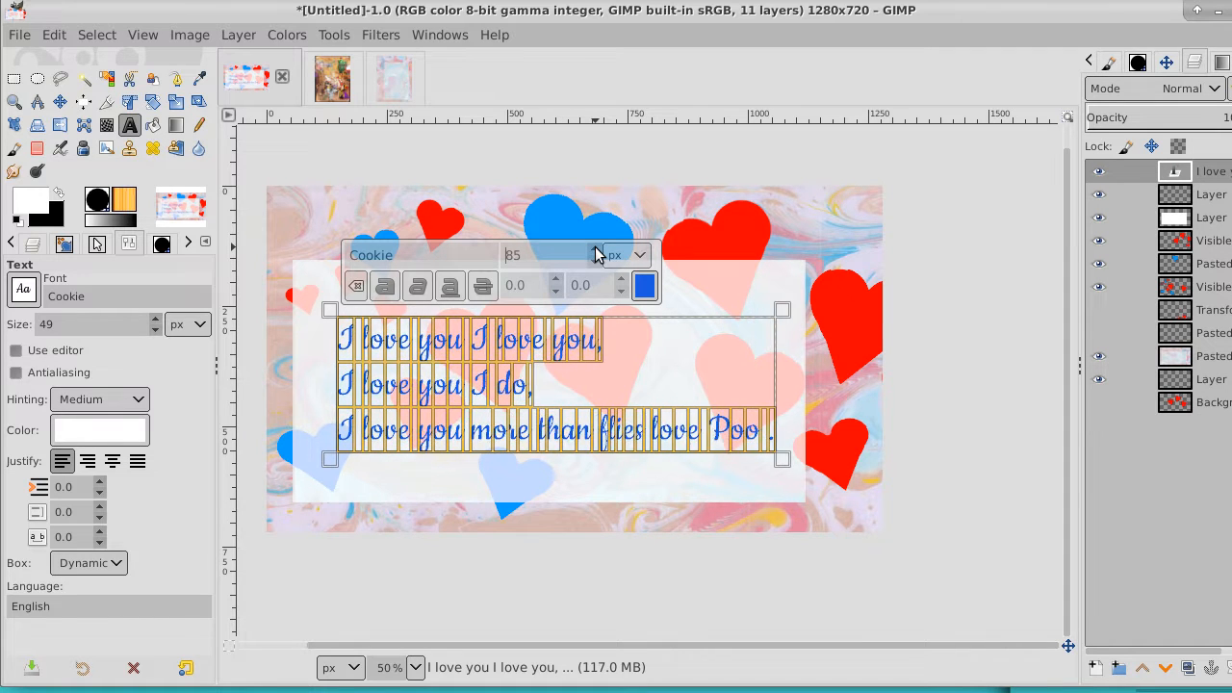
left_click(596, 248)
left_click(596, 248)
left_click(596, 249)
left_click(596, 249)
left_click(596, 248)
left_click(596, 249)
left_click(596, 249)
left_click(596, 248)
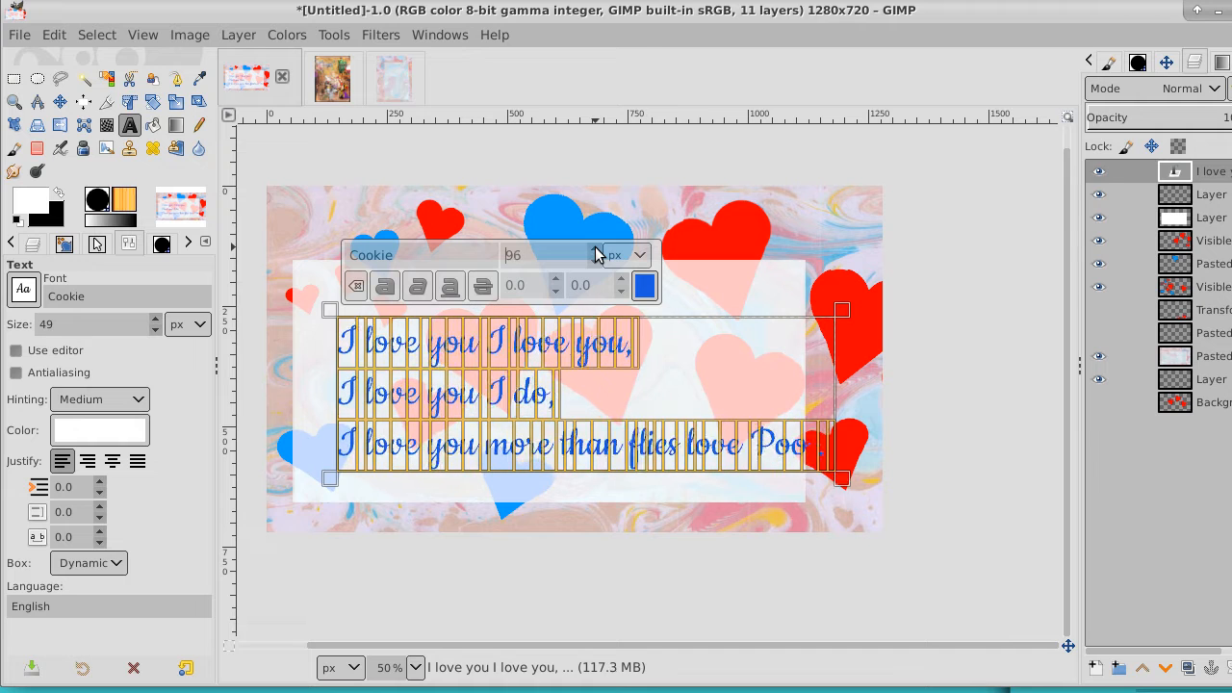
left_click(596, 249)
left_click(596, 248)
Insert a comma after "more" in the third line and break the line before "than flies love Poo"
left_click(699, 447)
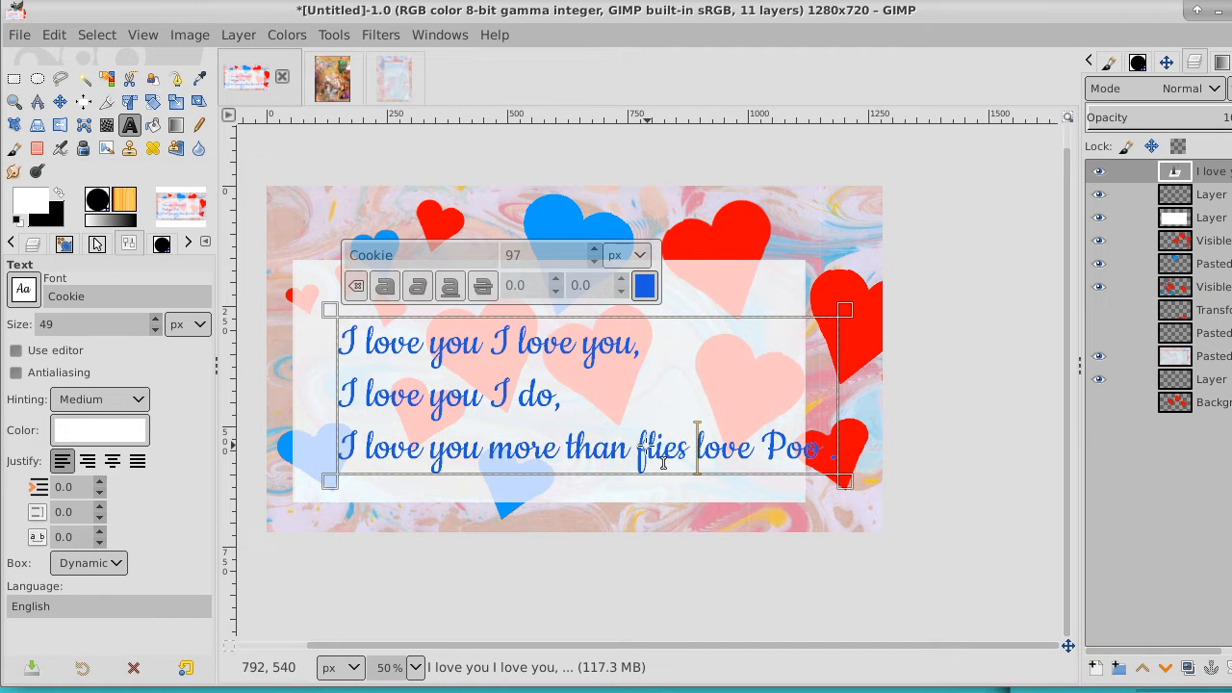
left_click(566, 446)
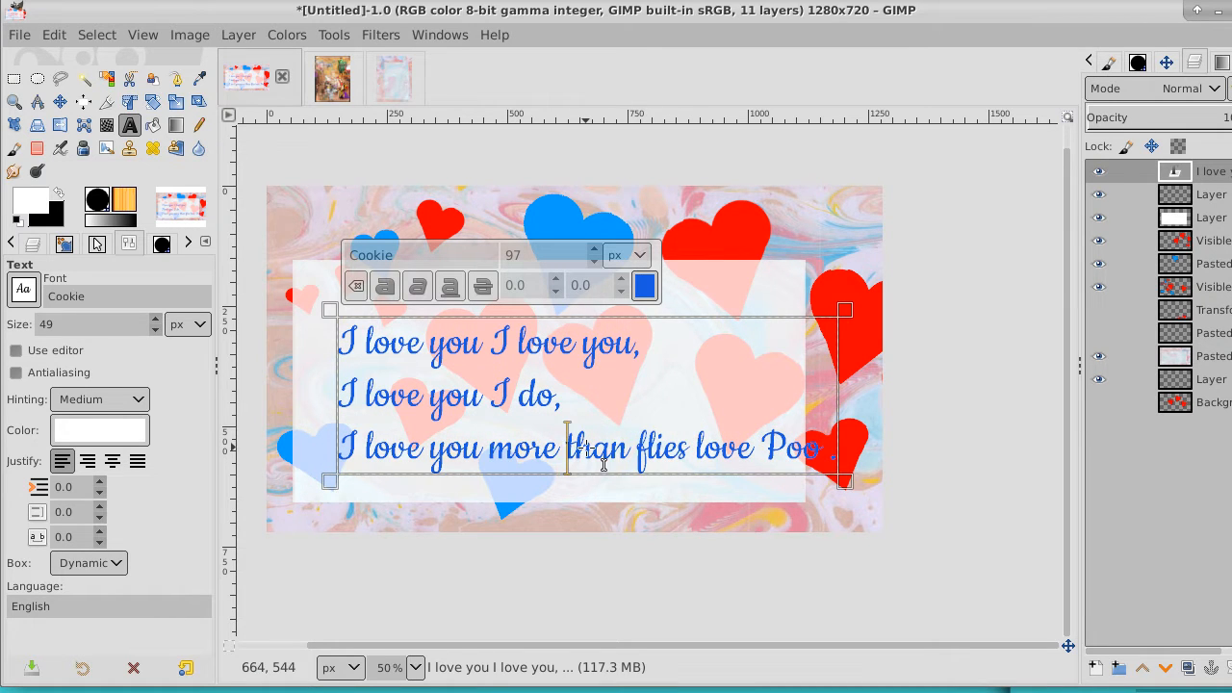
key("Left")
type(",")
key("Return")
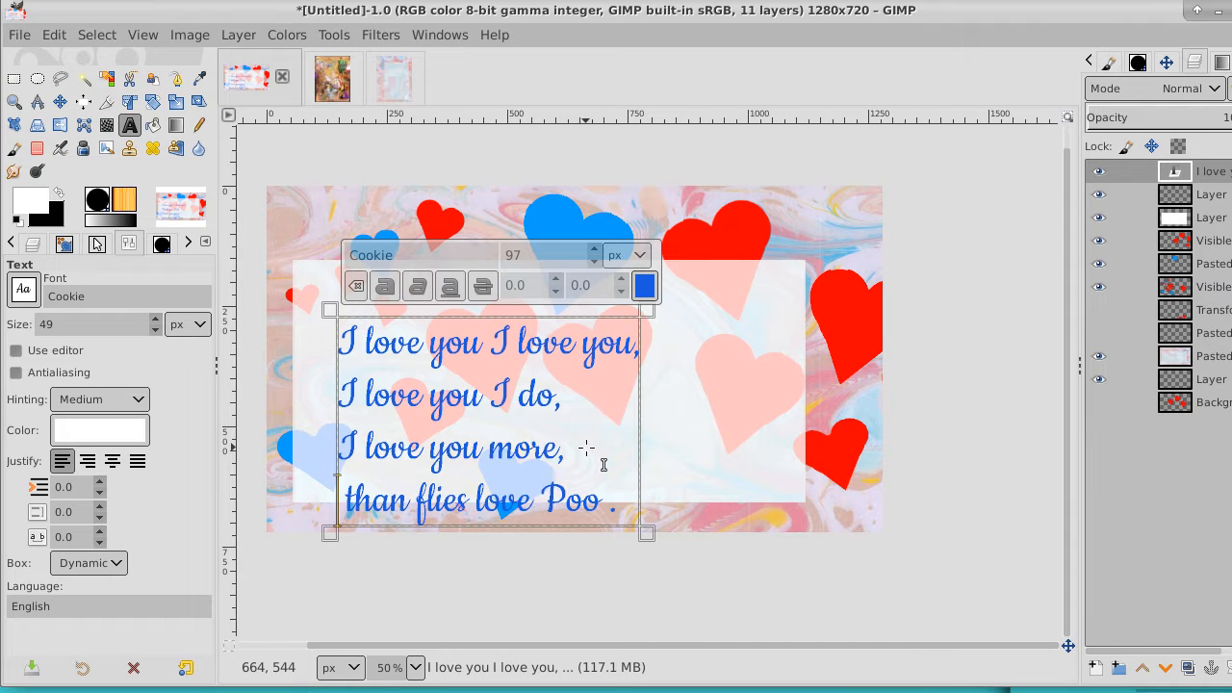
Move the verse up and right so it fits inside the white panel, and capitalize "Than" in its last line
left_click(59, 101)
left_click_drag(445, 414, 534, 394)
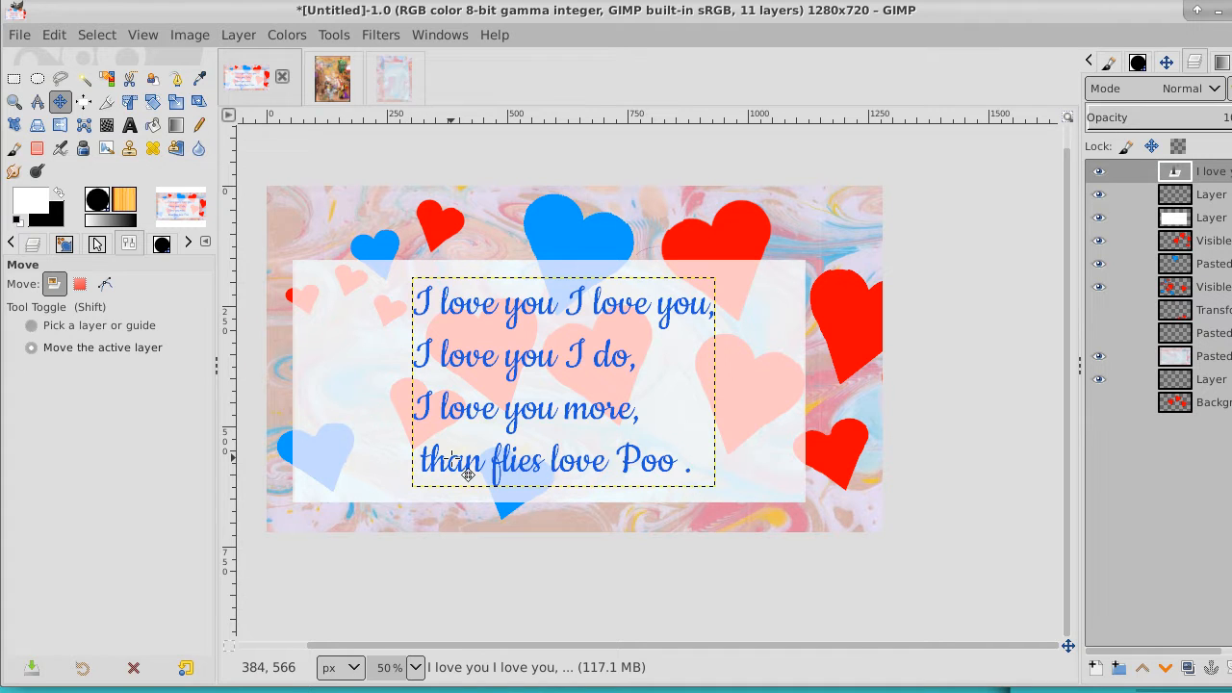
left_click(129, 125)
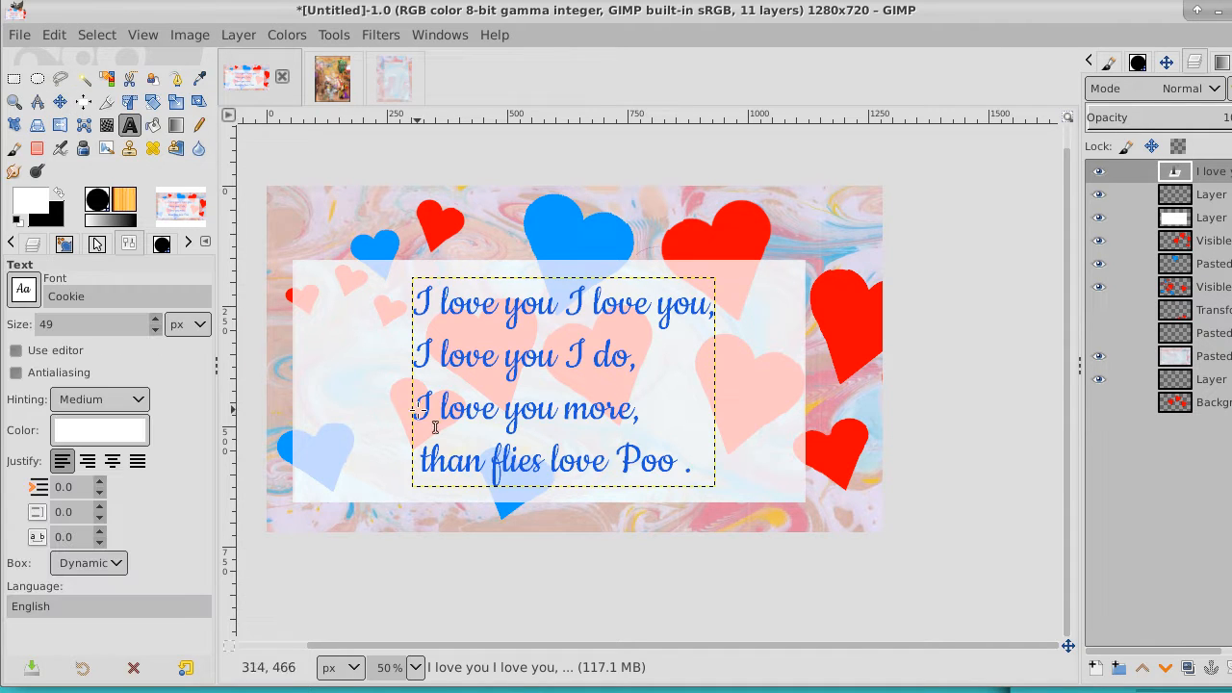
left_click(416, 455)
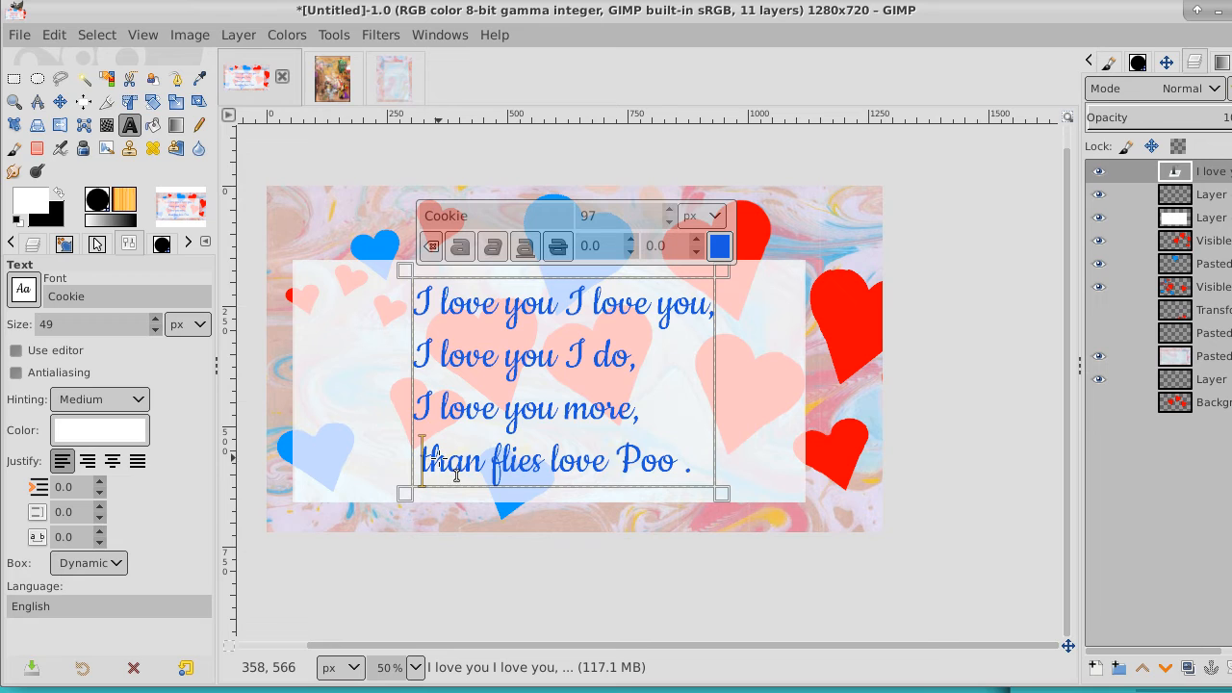
type("T")
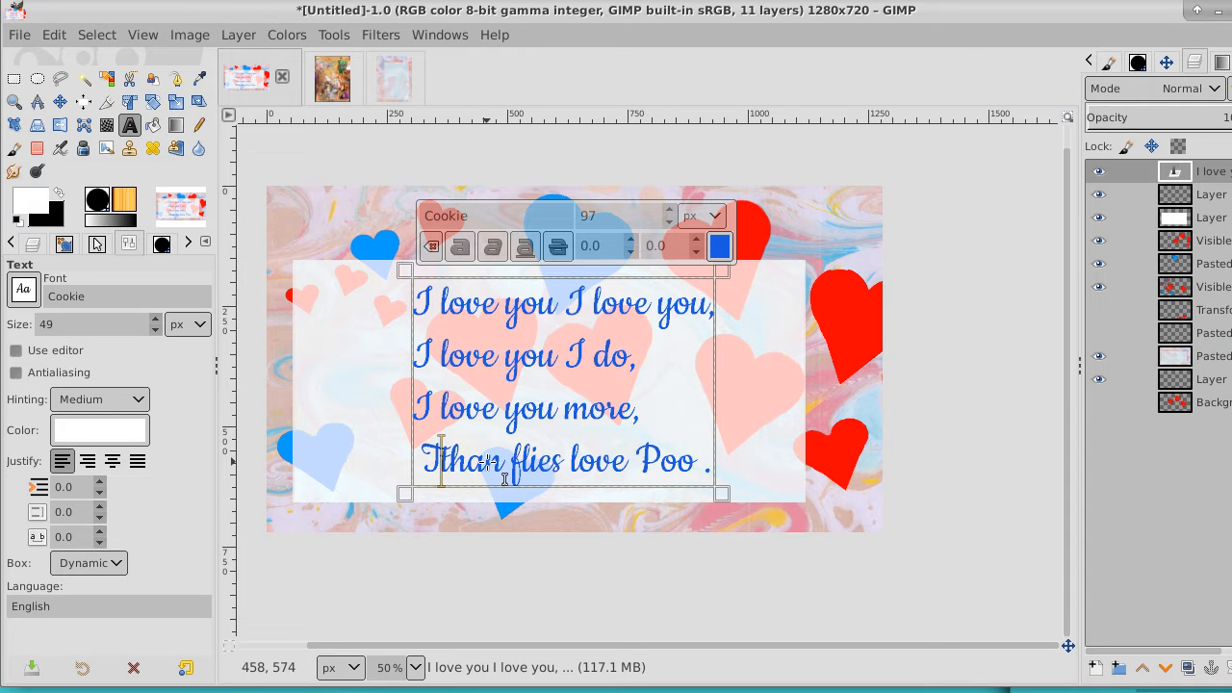
key("Delete")
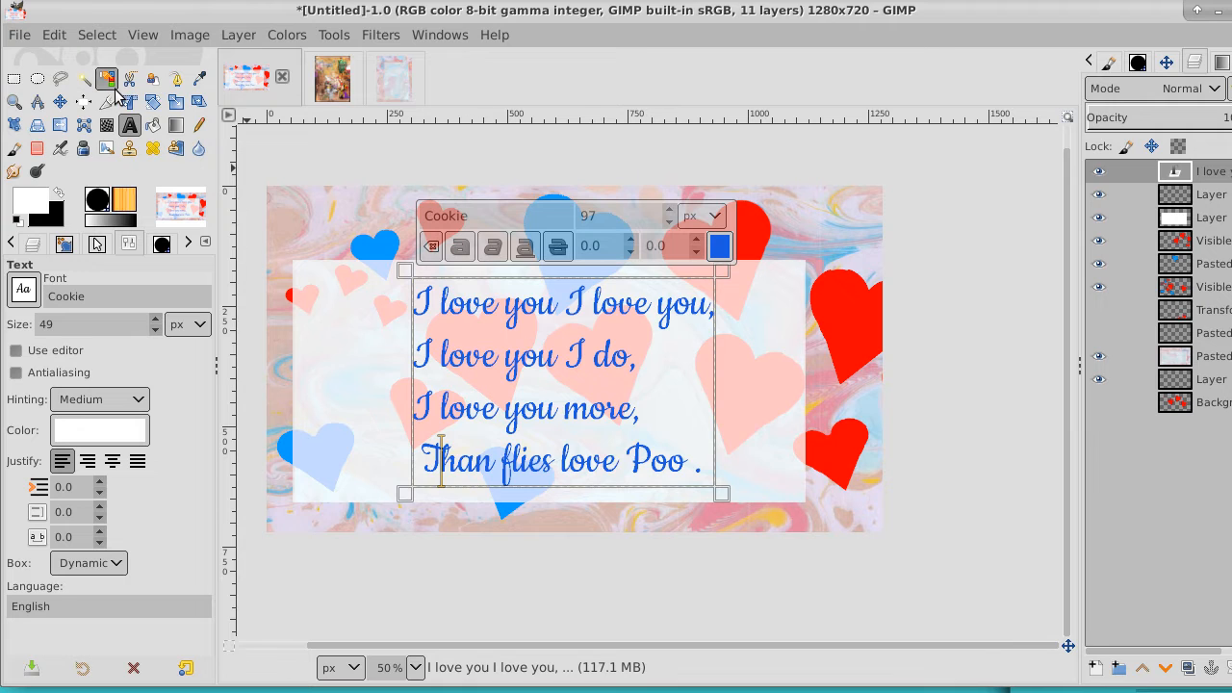
left_click(59, 102)
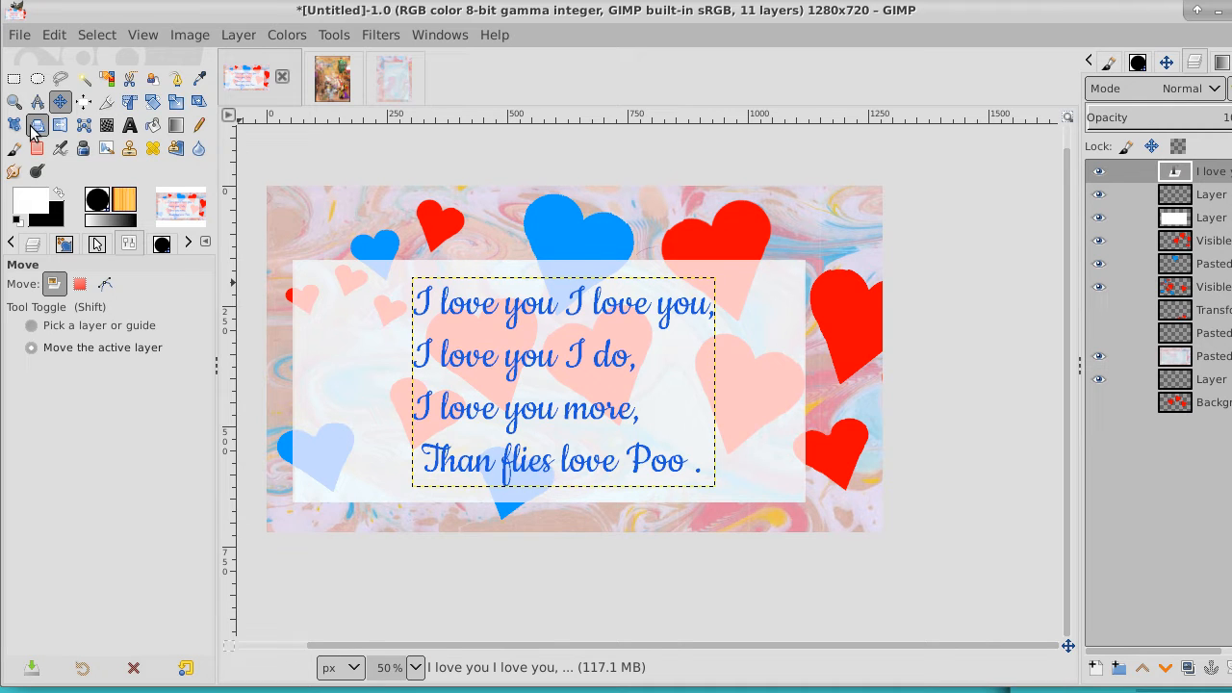
Select the entire verse in the text box and make it bold
left_click(130, 126)
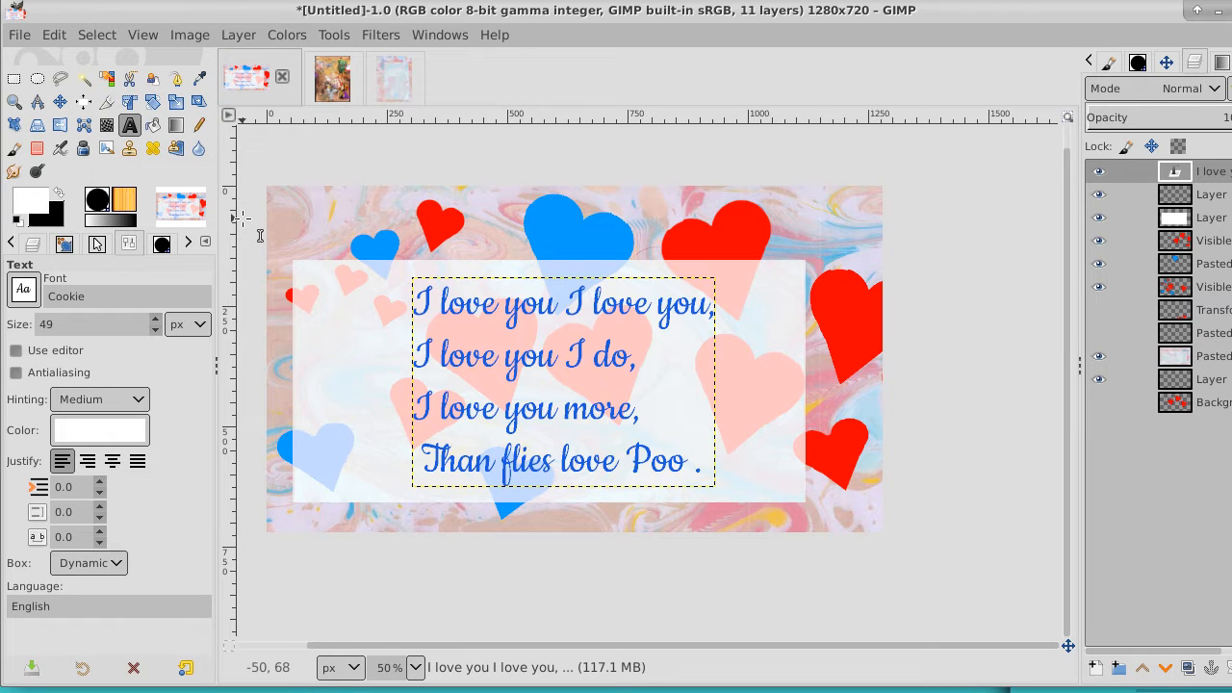
key("ctrl+a")
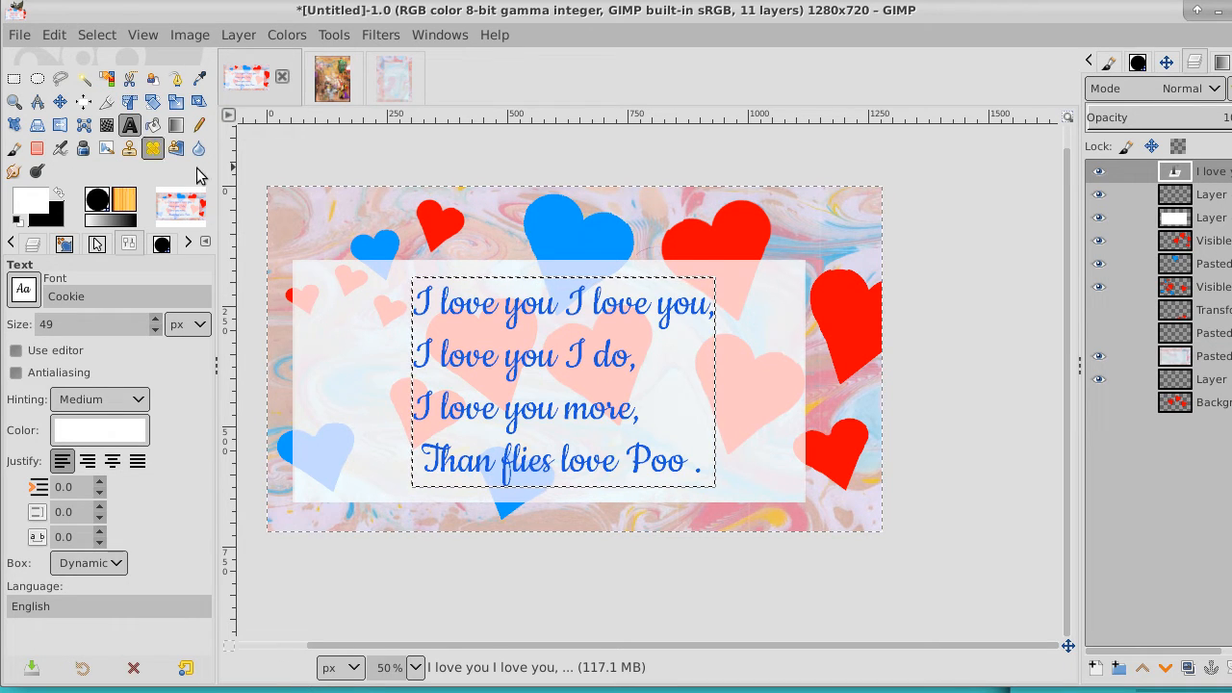
left_click(522, 316)
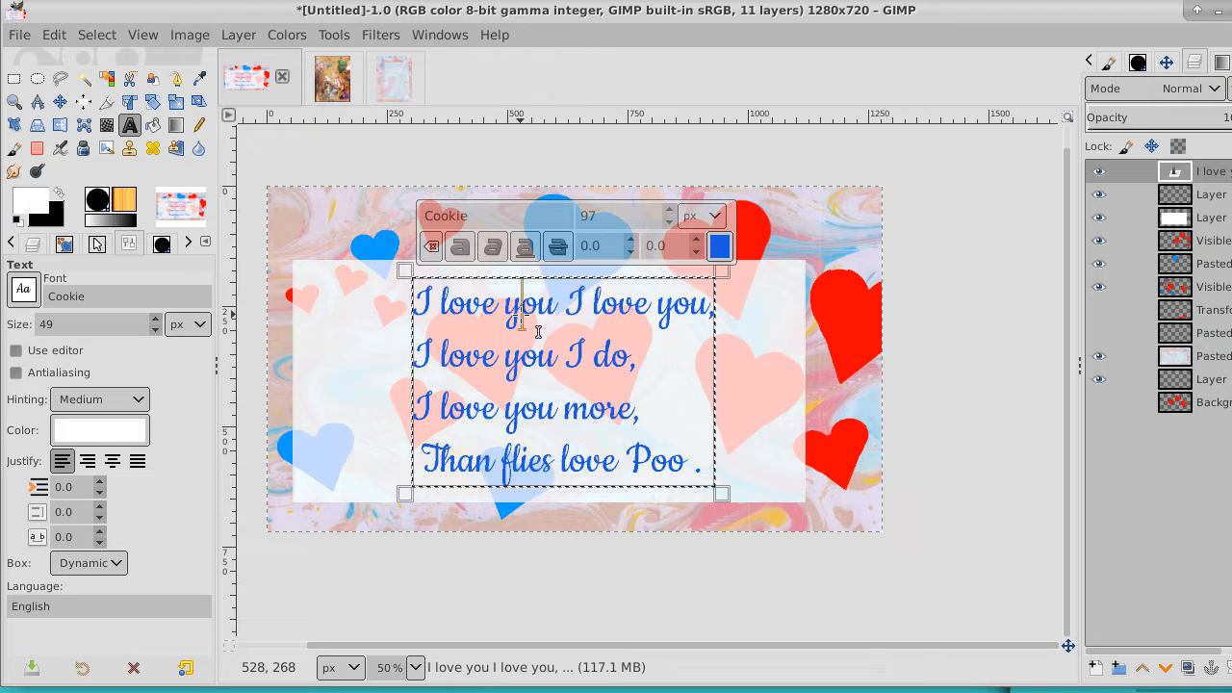
key("ctrl+a")
left_click(460, 247)
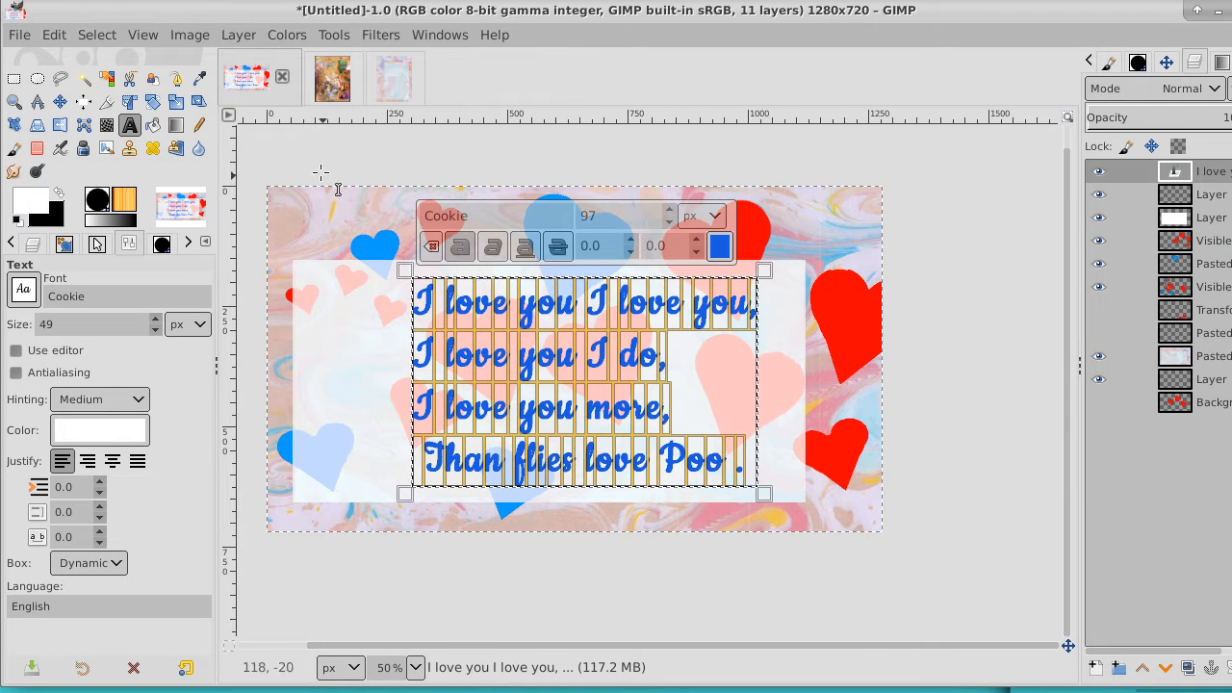
left_click(60, 102)
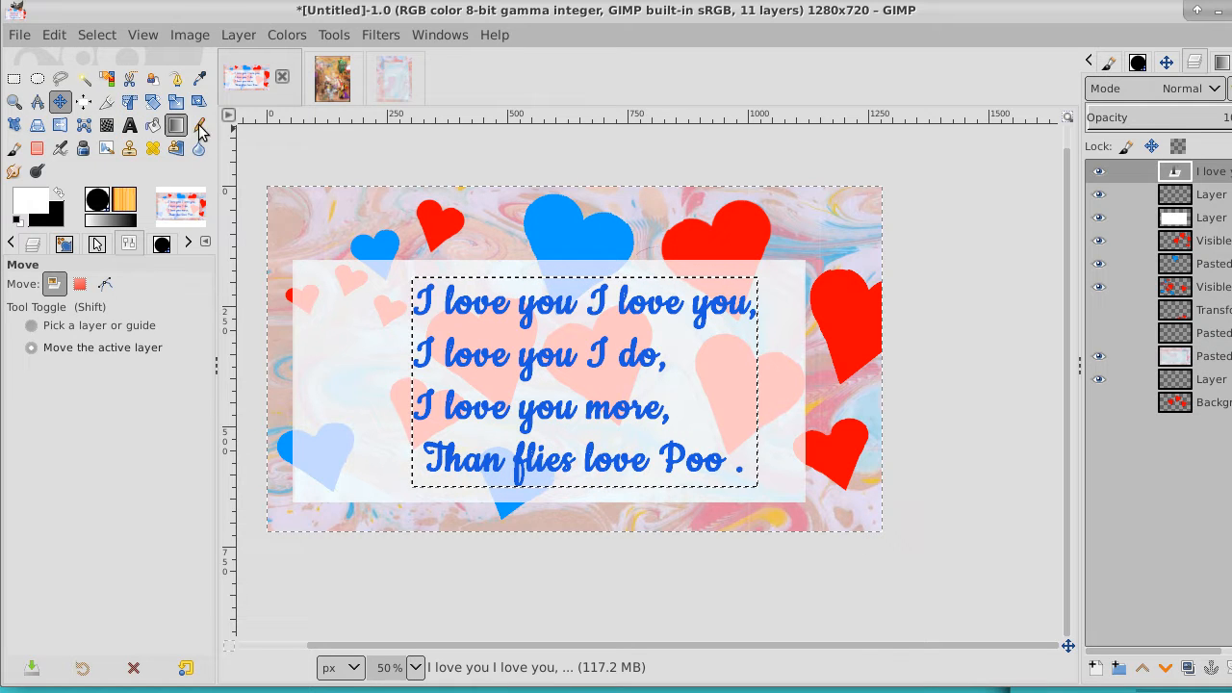
Resize the verse's text layer to the image size and clear the selection
right_click(1215, 176)
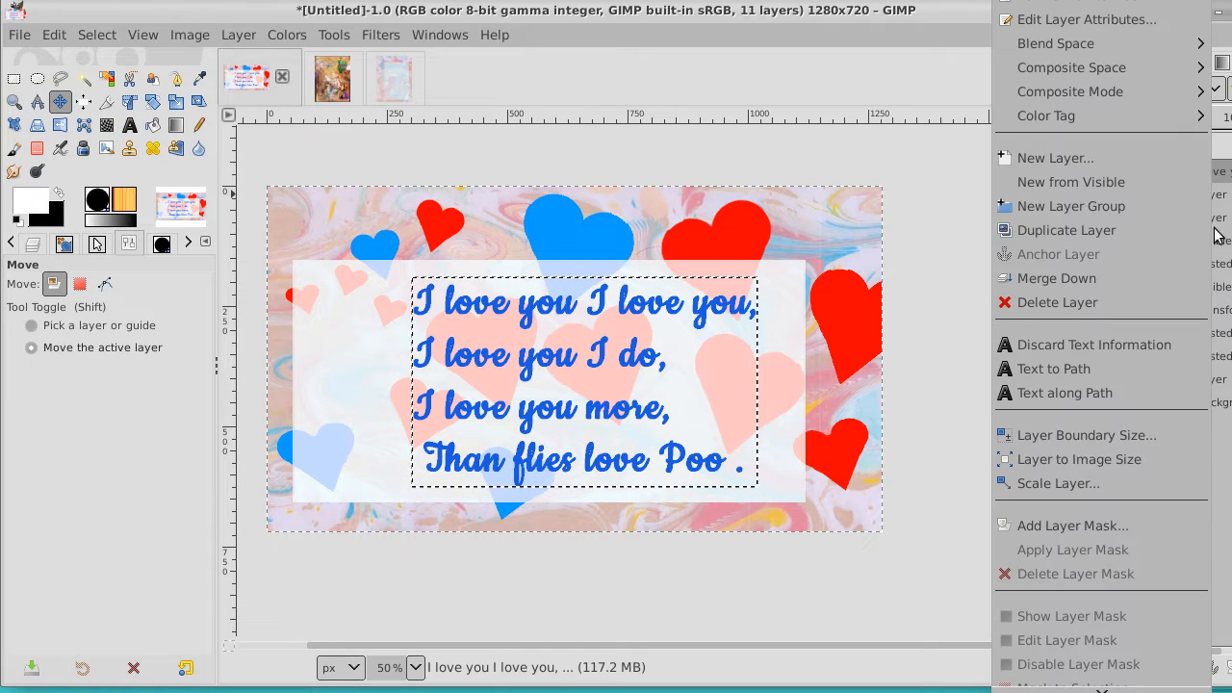
left_click(1156, 459)
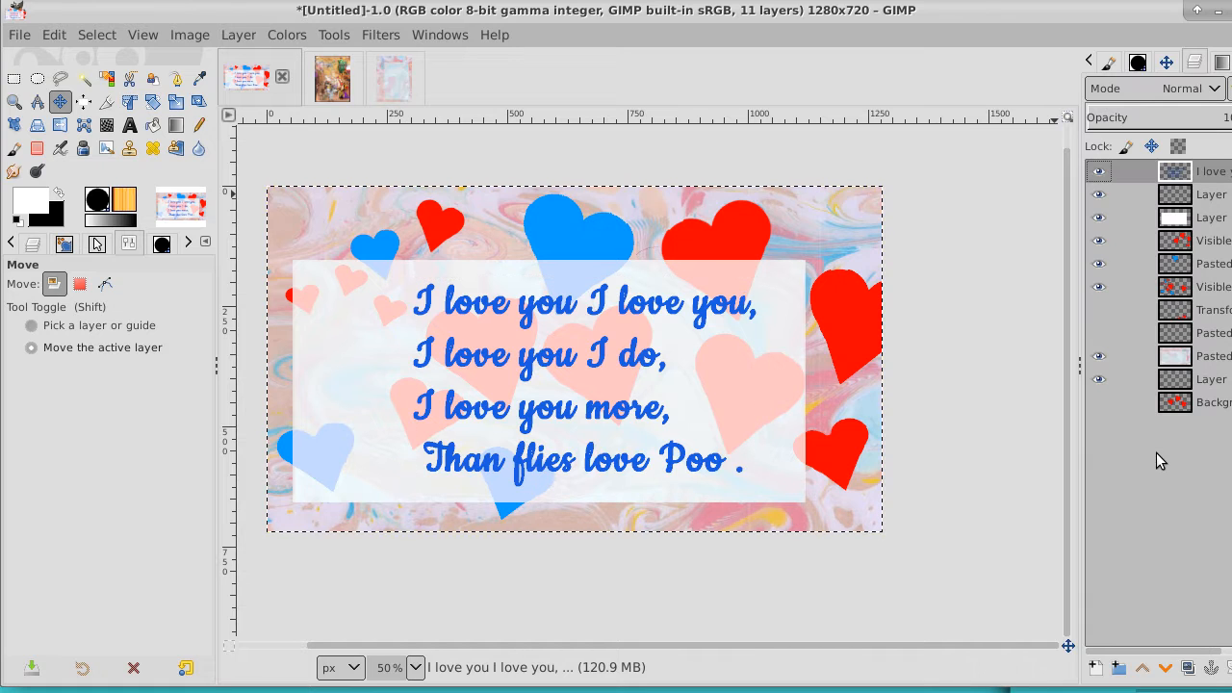
left_click(96, 35)
left_click(114, 88)
Create a new layer from the visible image directly above the verse's text layer
left_click(1215, 264)
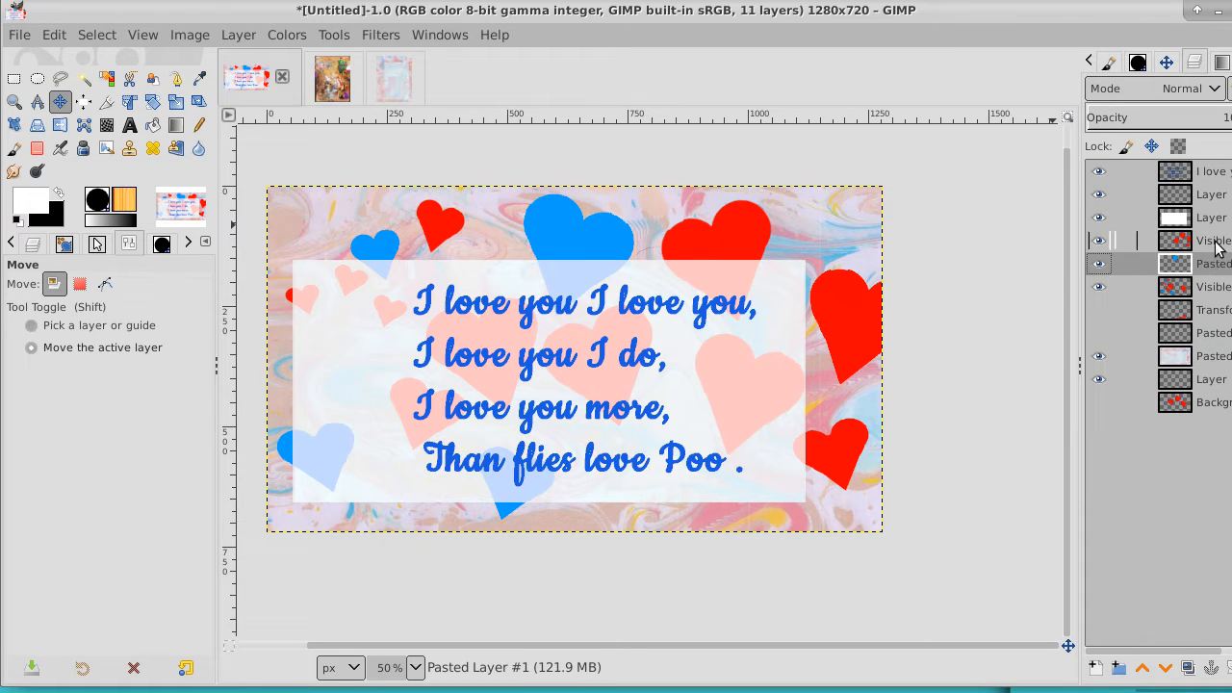
left_click(1215, 243)
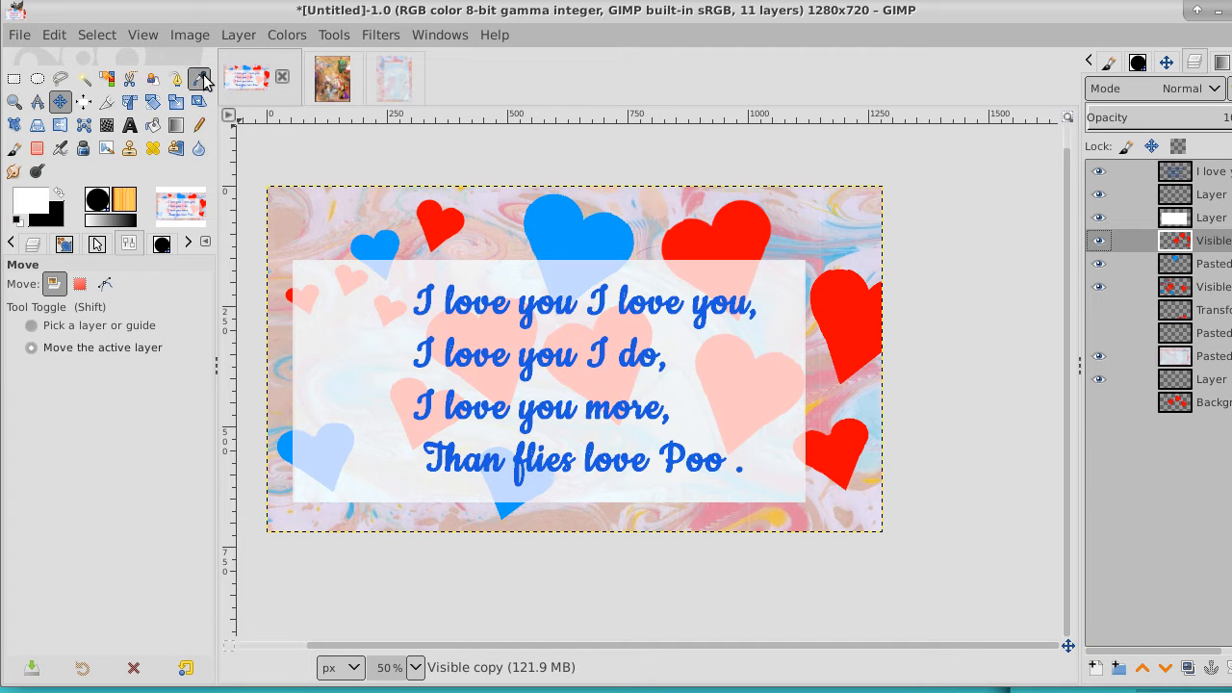
left_click(1230, 174)
right_click(1230, 174)
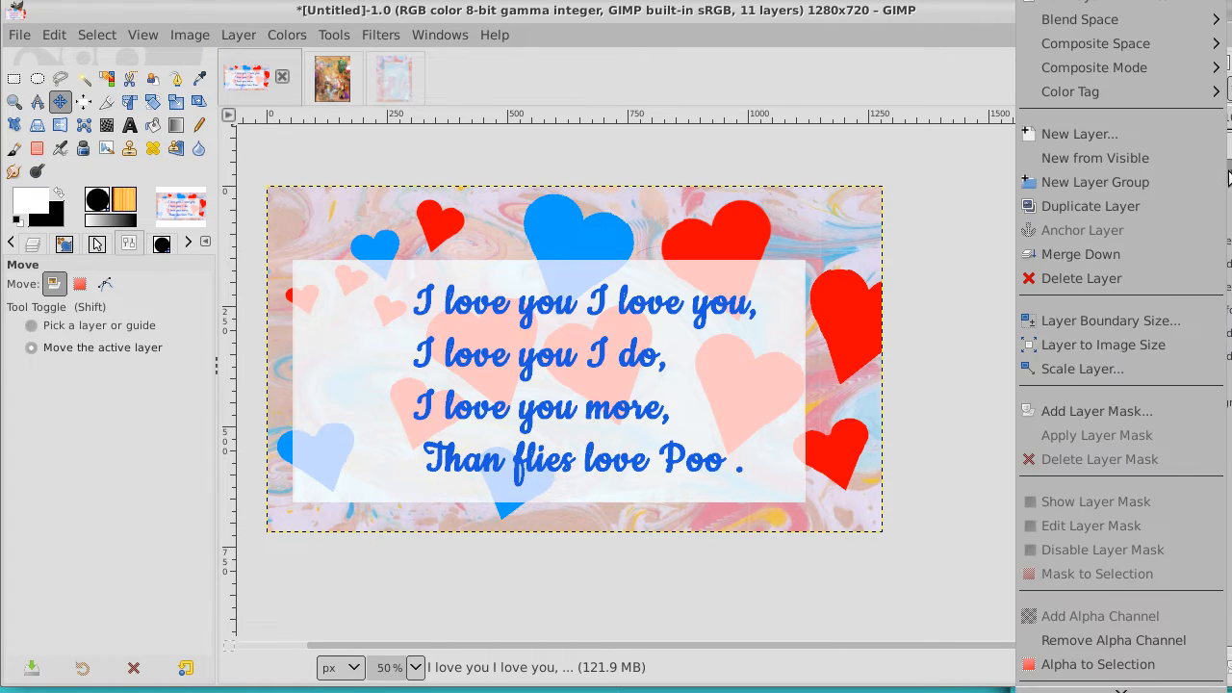
left_click(1141, 158)
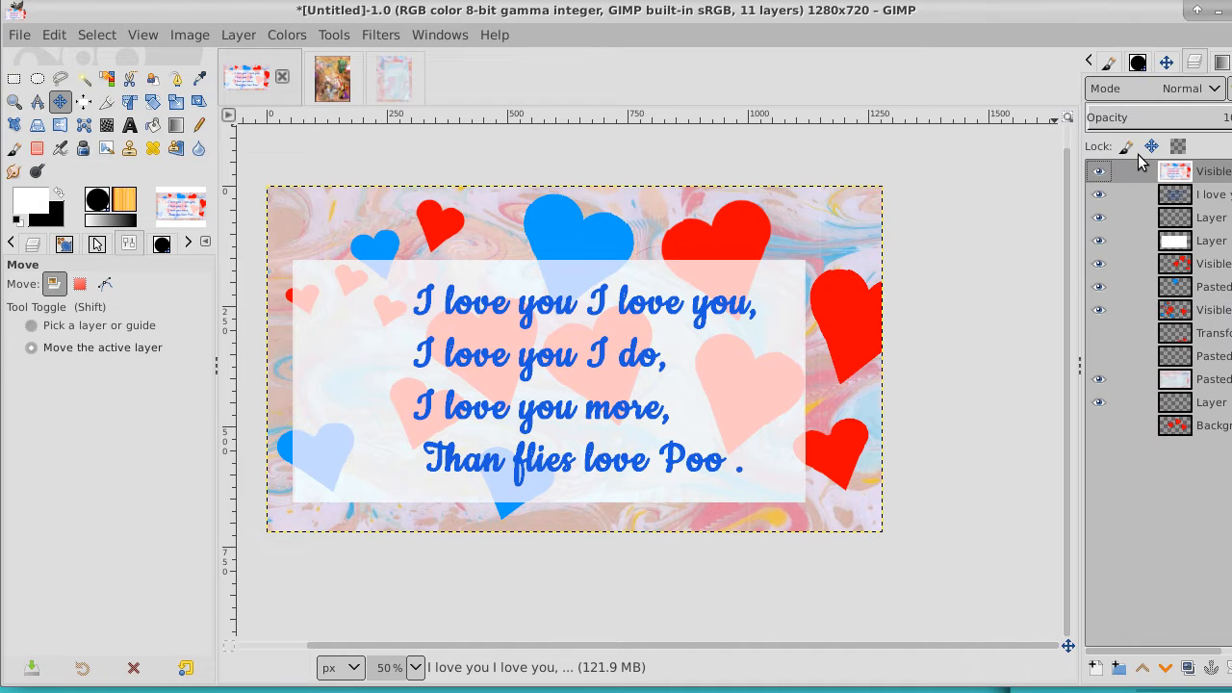
Select the small red heart above the panel with Fuzzy Select on the new visible layer and copy it
left_click(84, 83)
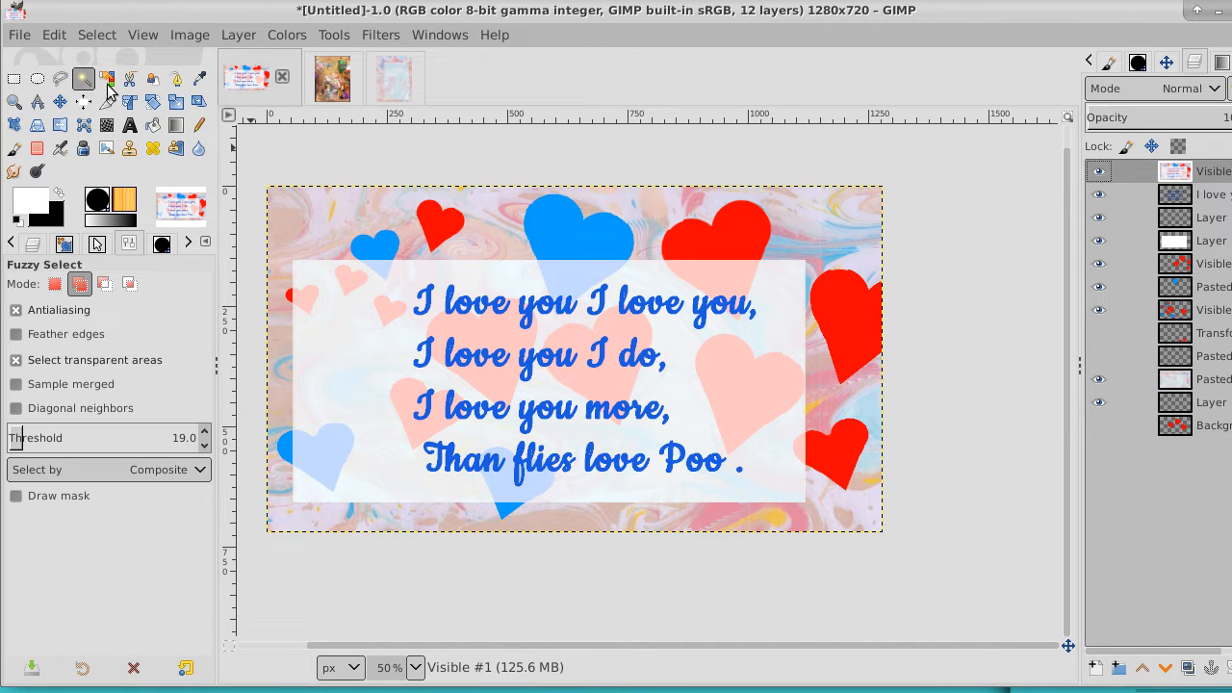
left_click(438, 219)
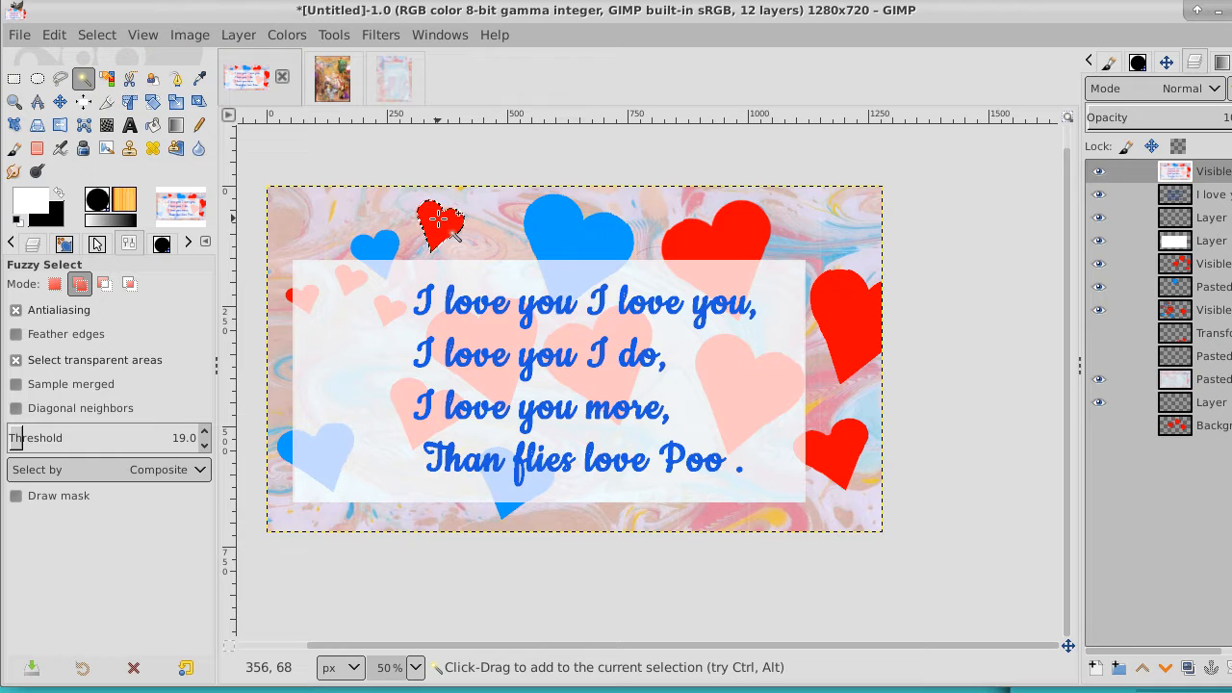
left_click(86, 39)
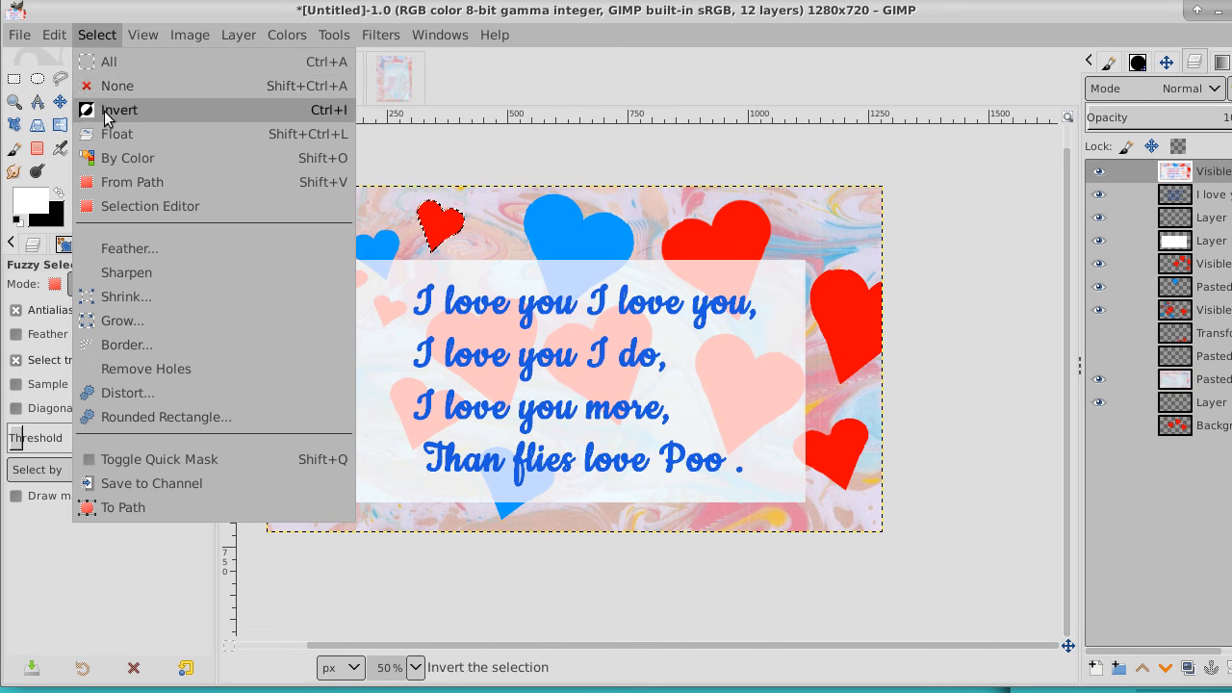
mouse_move(43, 36)
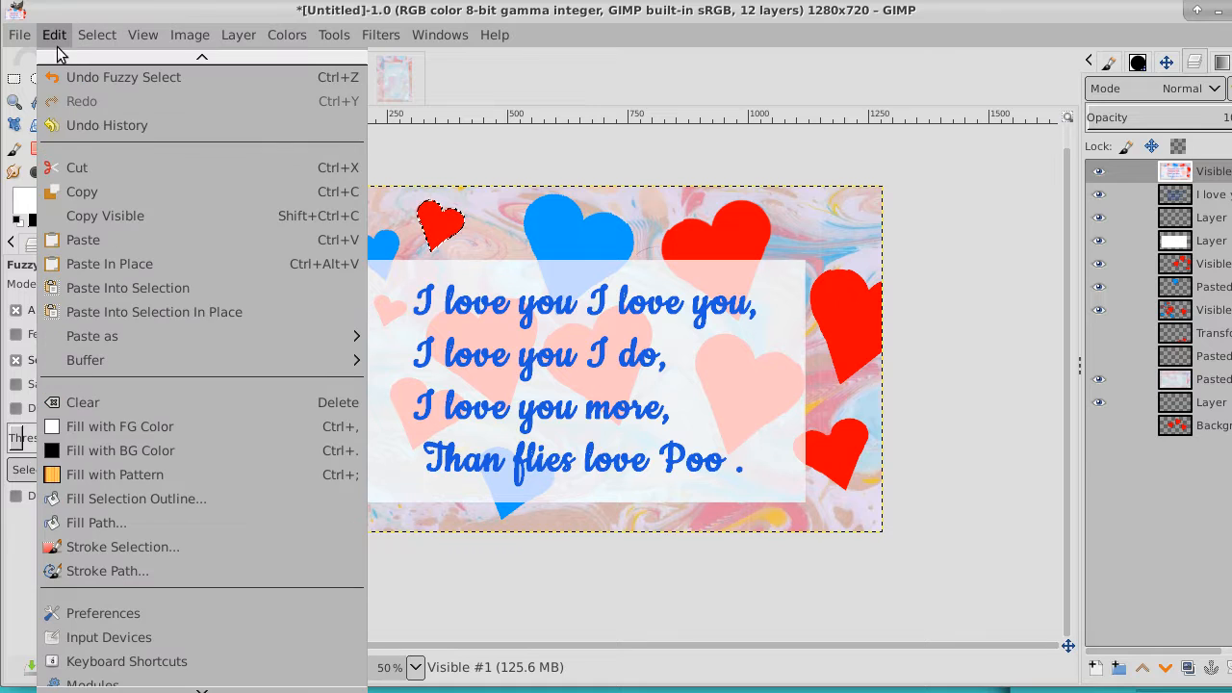
left_click(80, 191)
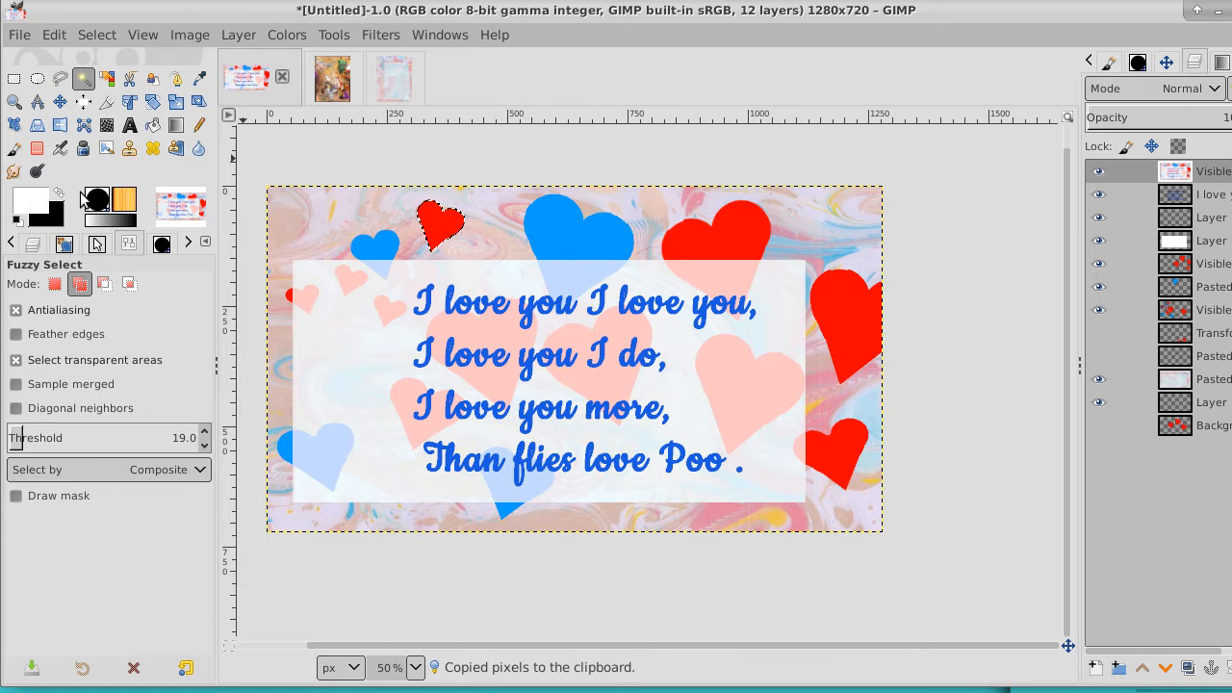
Set the foreground color to turquoise 3af0d1
left_click(38, 207)
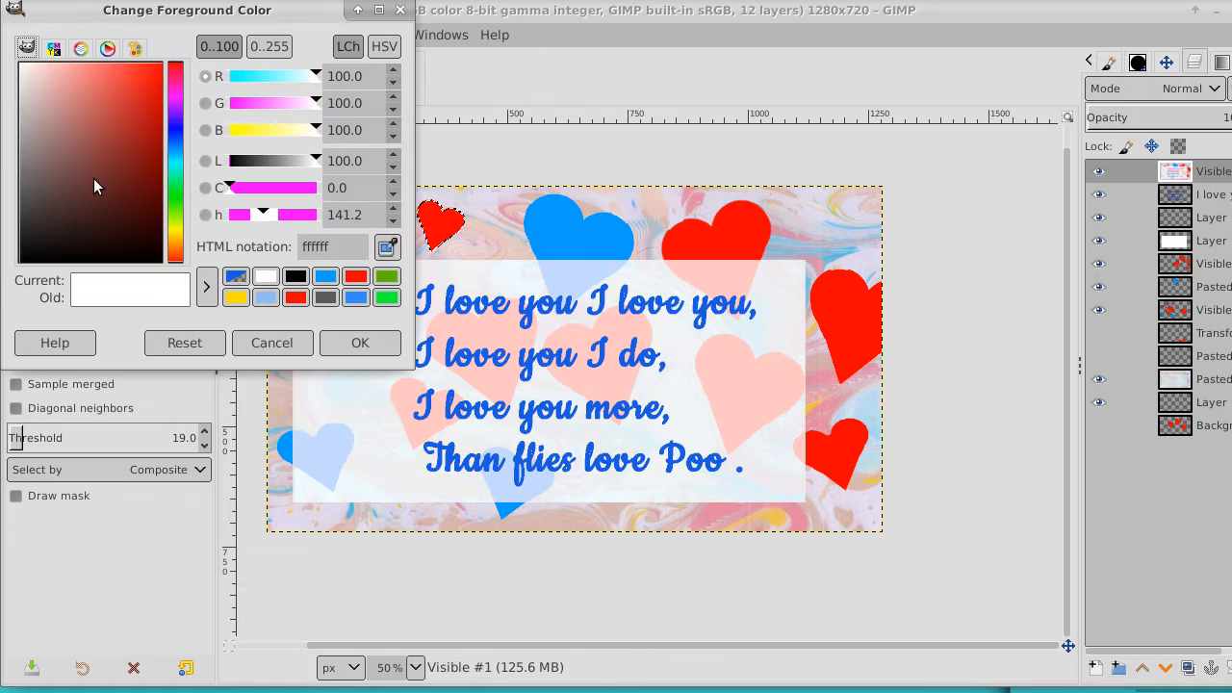
left_click(176, 168)
left_click_drag(150, 106, 128, 70)
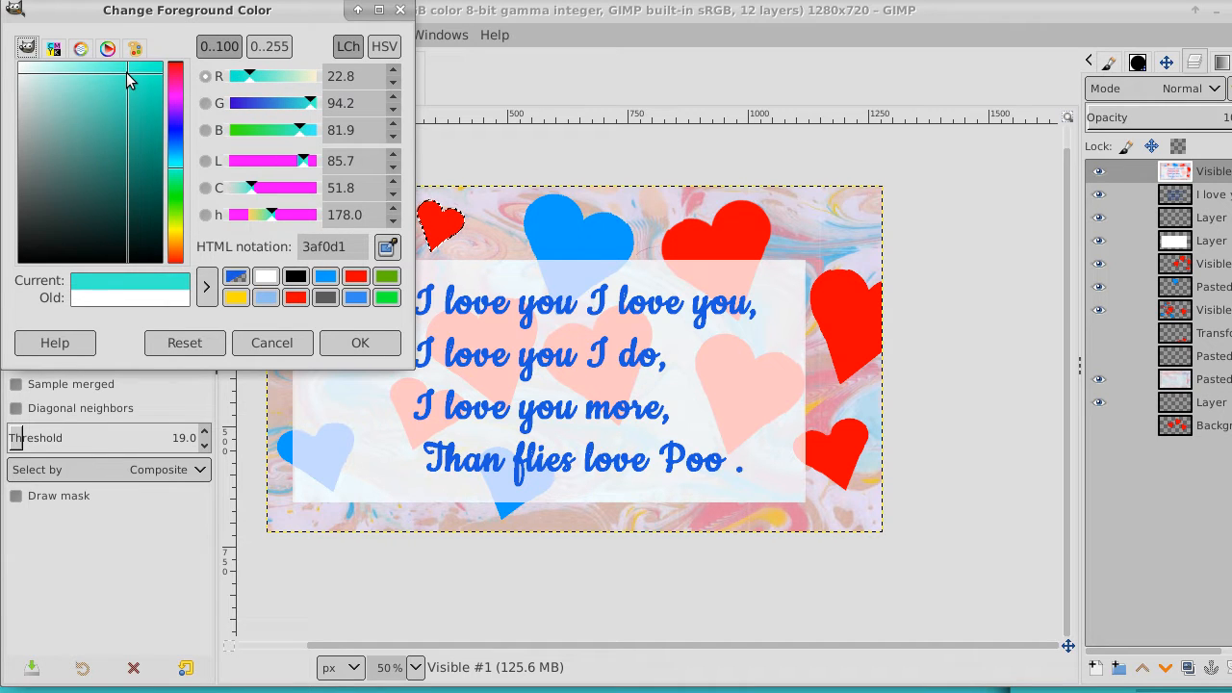
left_click(360, 343)
Set the Paintbrush to use the Clipboard Image heart as its brush, and clear the heart selection
left_click(14, 149)
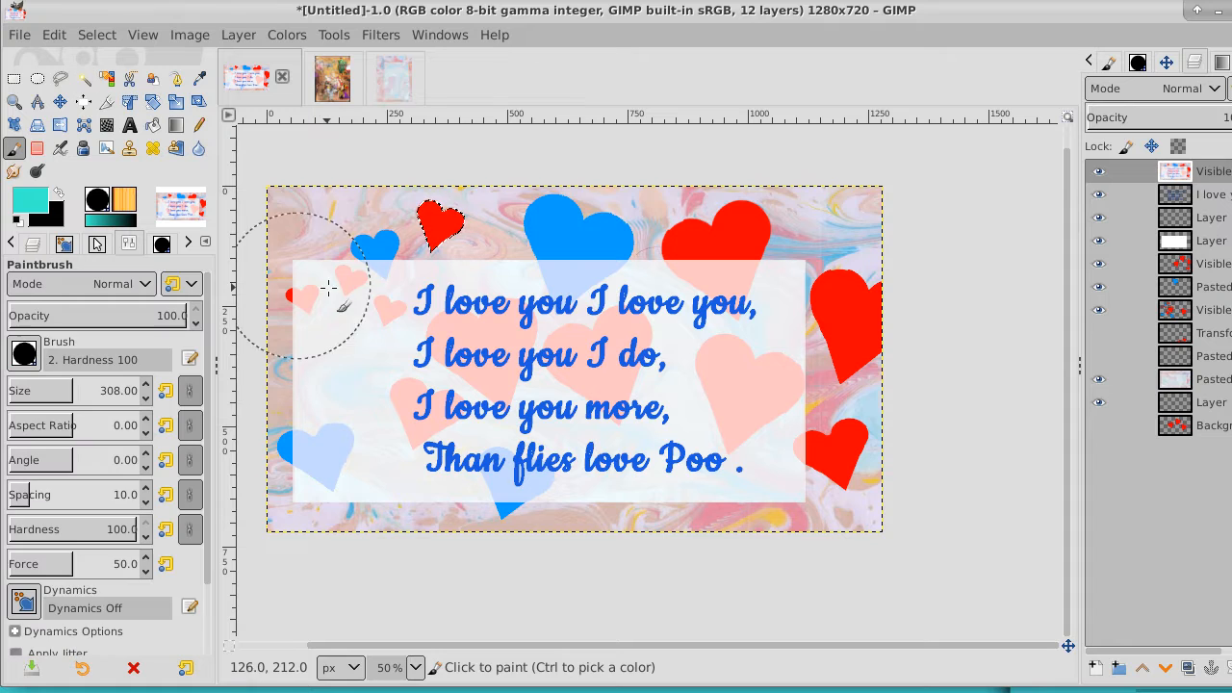
left_click(24, 354)
left_click_drag(175, 518, 173, 385)
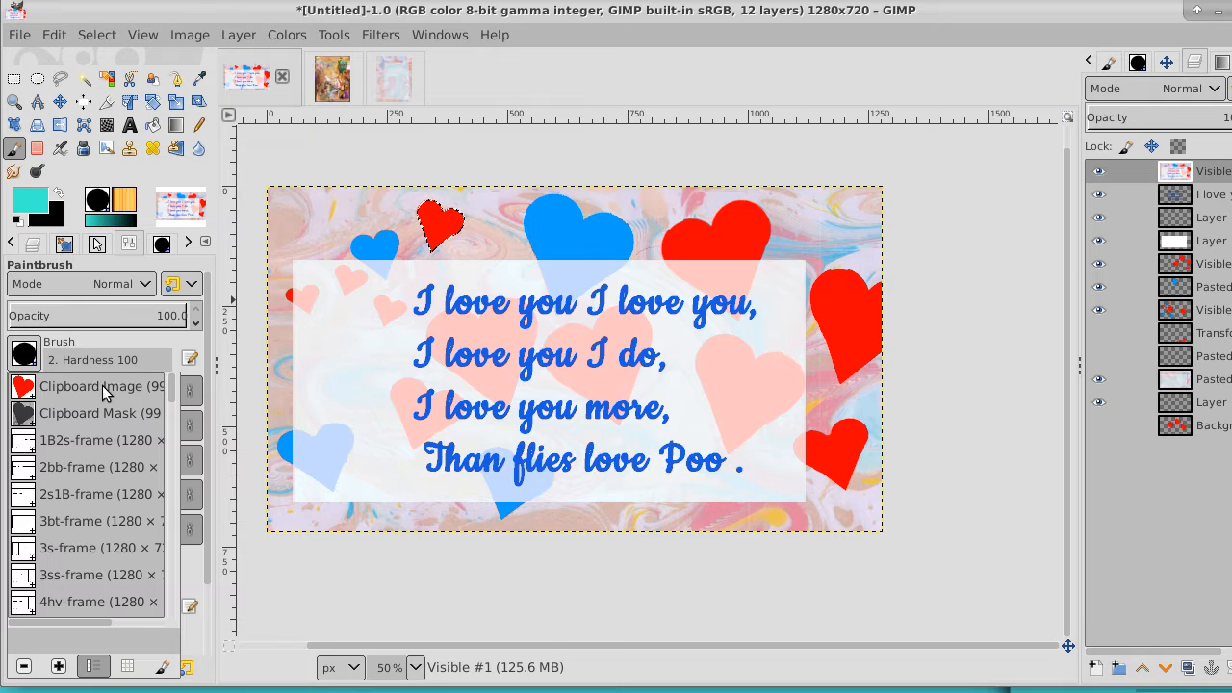
left_click(23, 387)
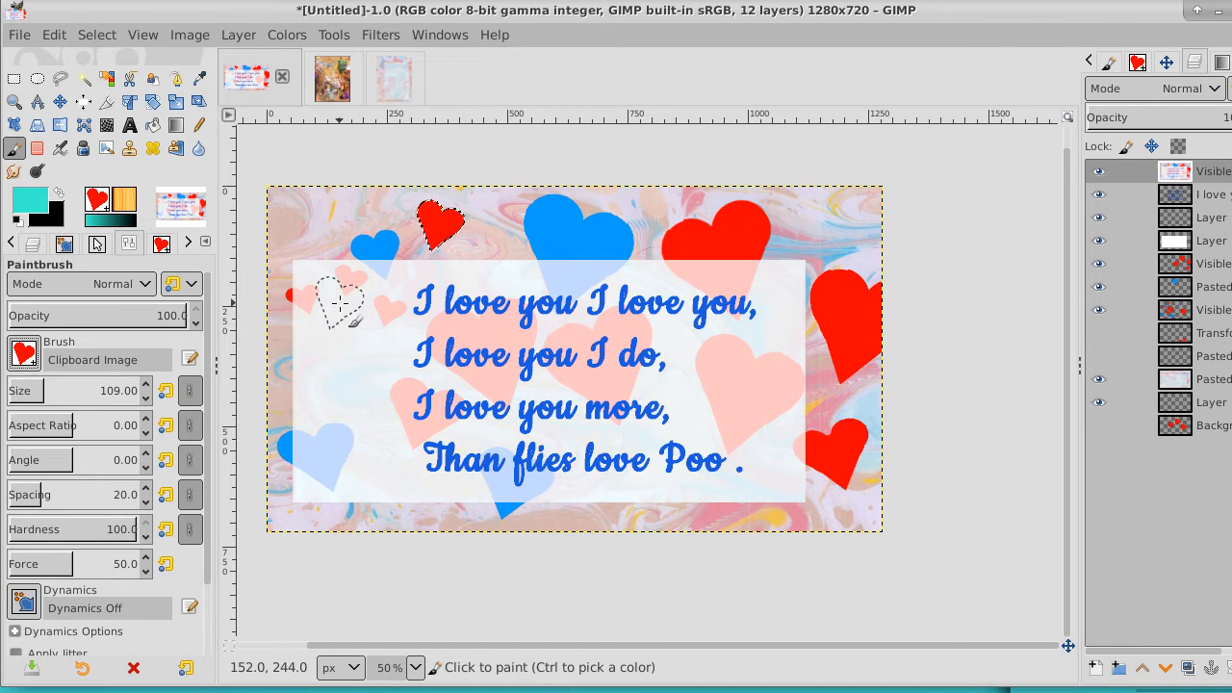
left_click(96, 35)
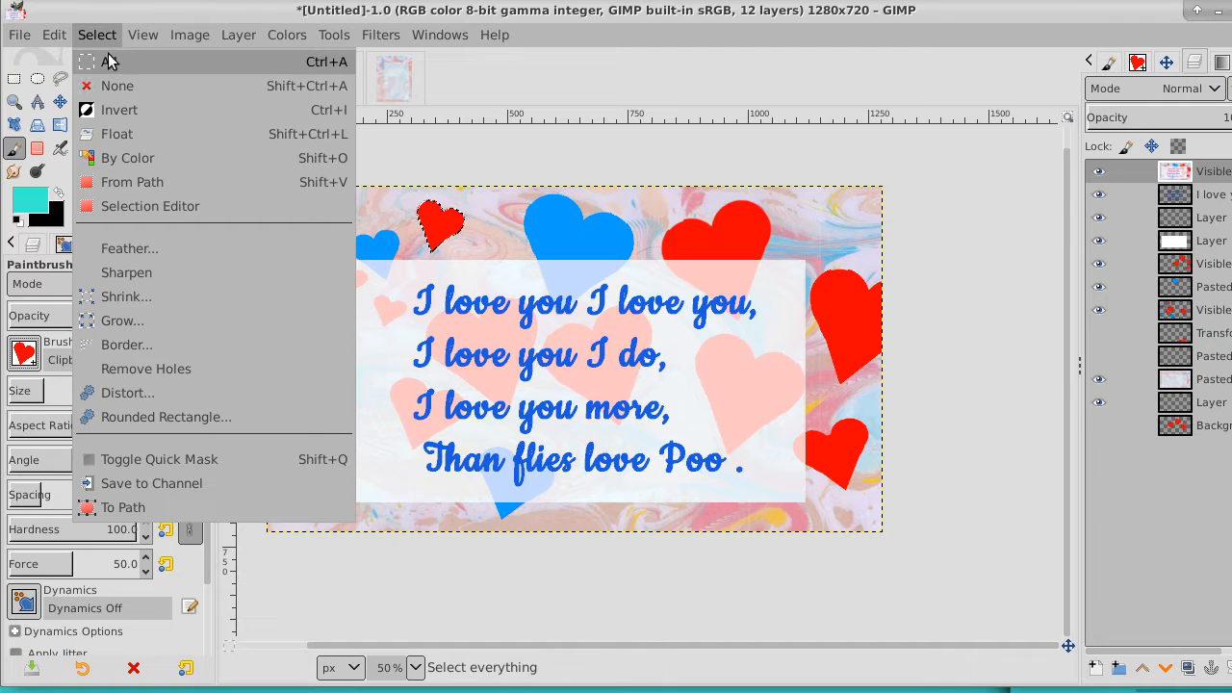
left_click(117, 86)
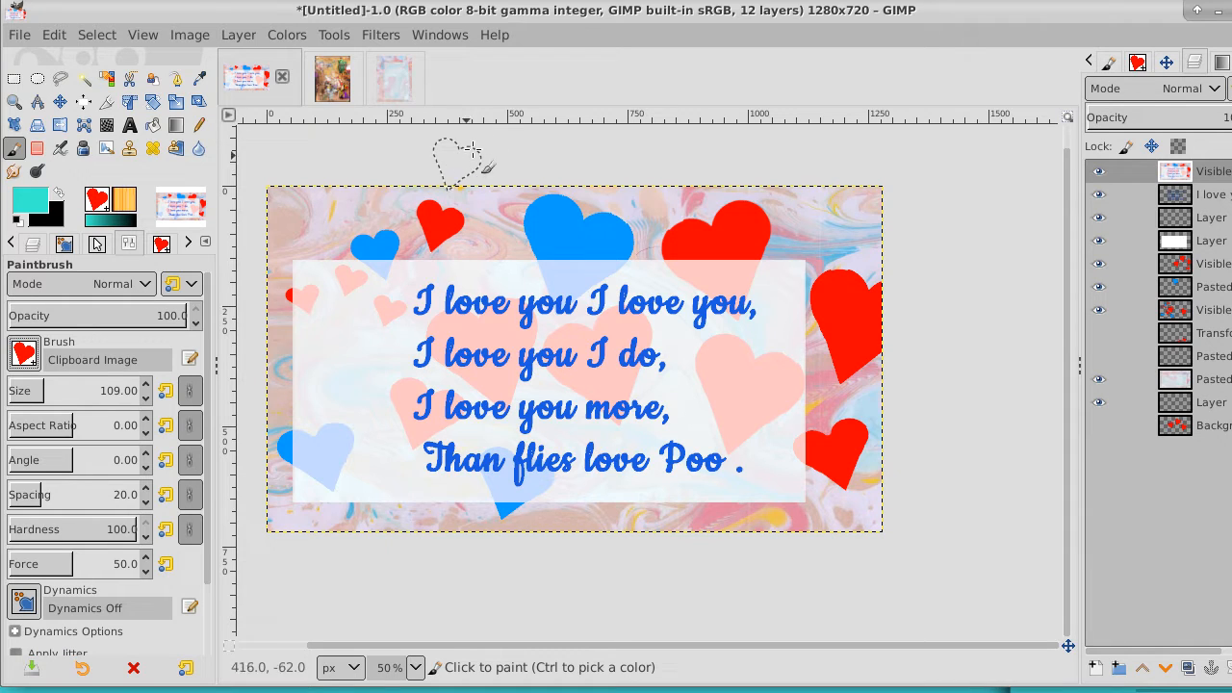
Paste the copied red heart as a new image
left_click(46, 34)
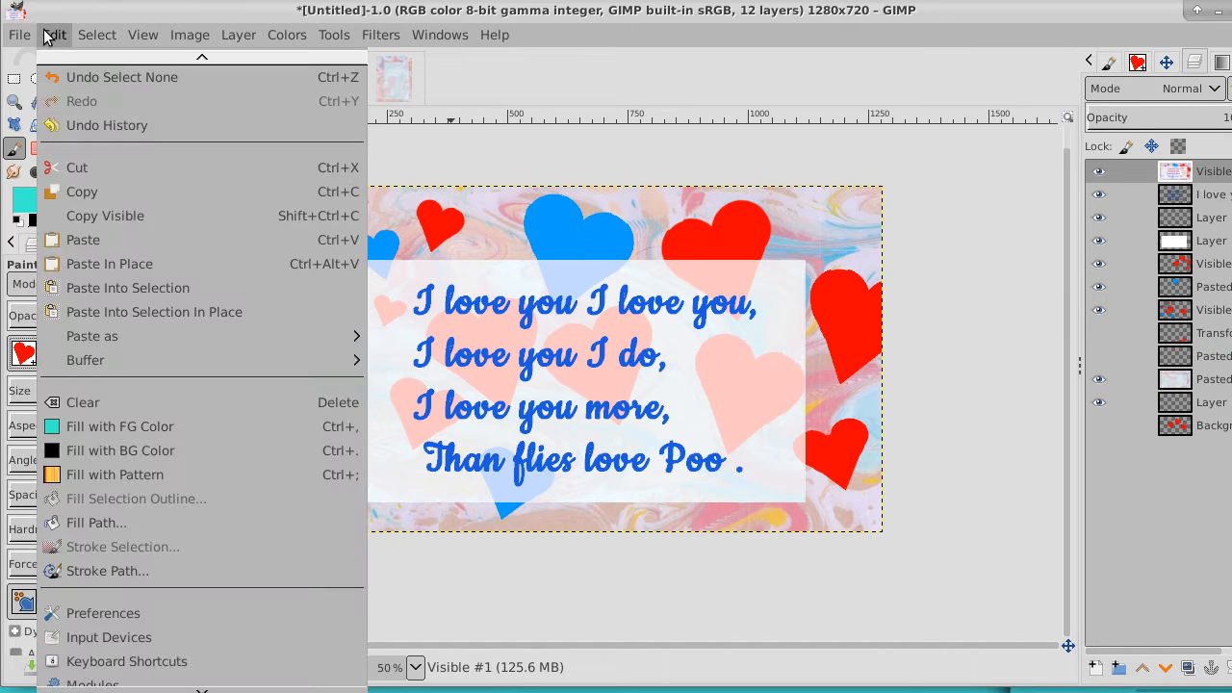
mouse_move(155, 335)
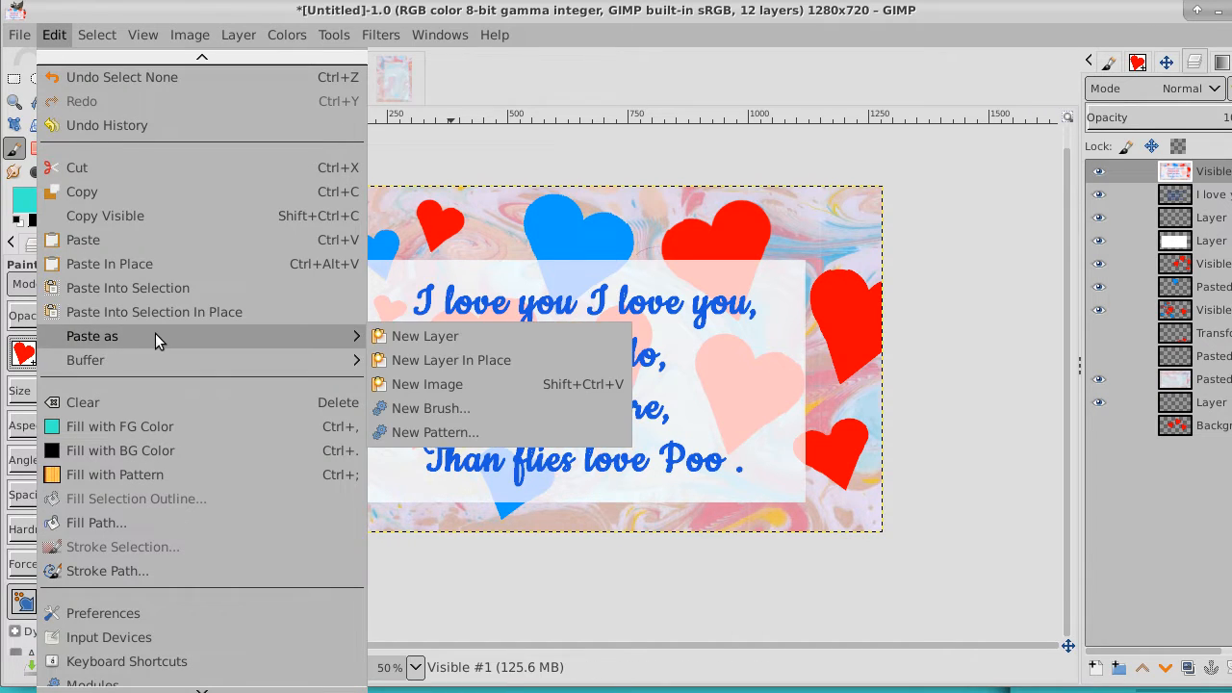
left_click(457, 379)
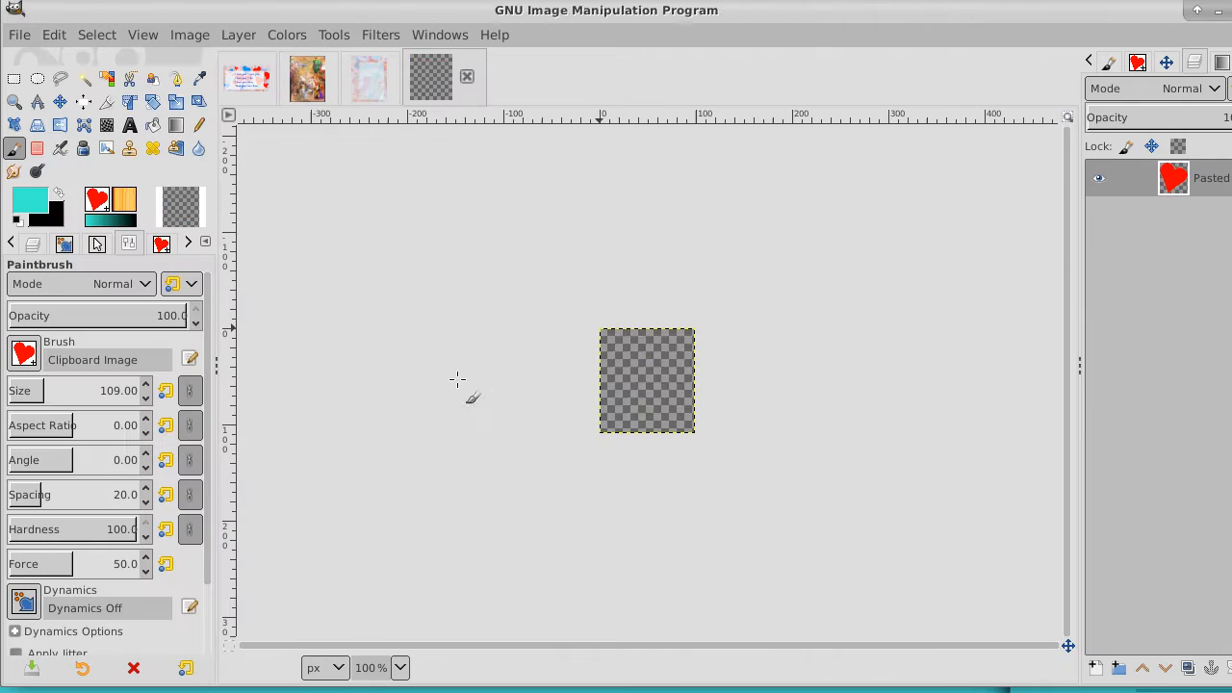
Convert the pasted red heart image to Grayscale mode
left_click(189, 35)
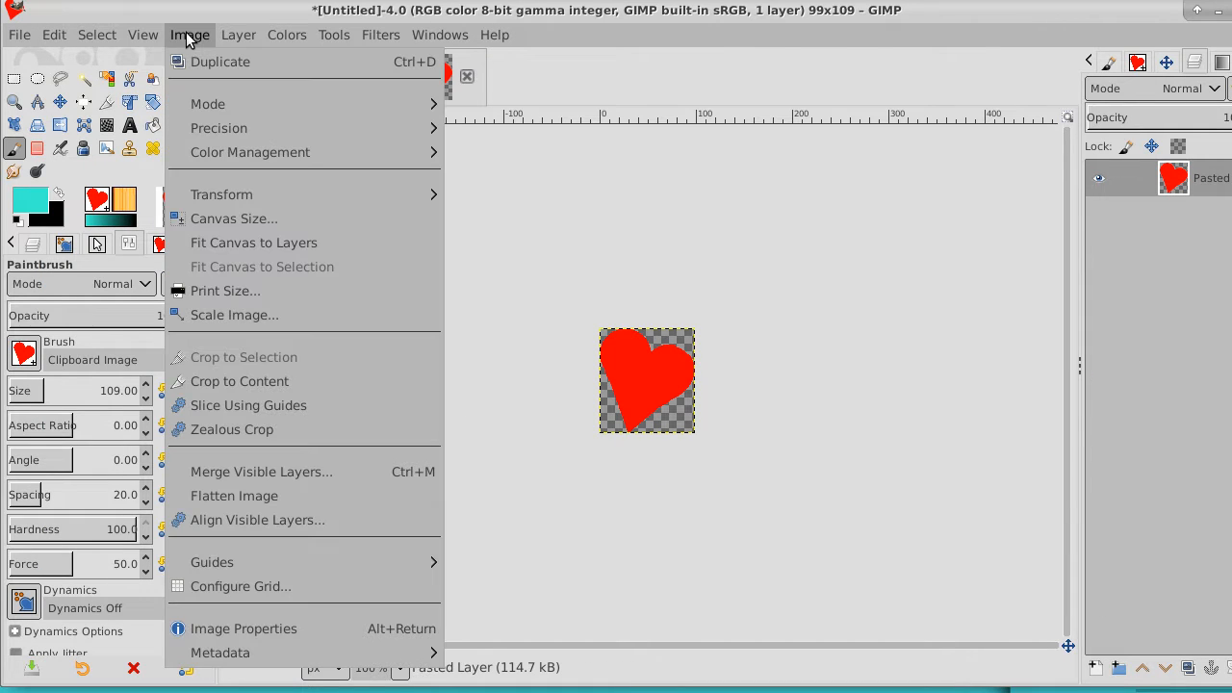
mouse_move(197, 106)
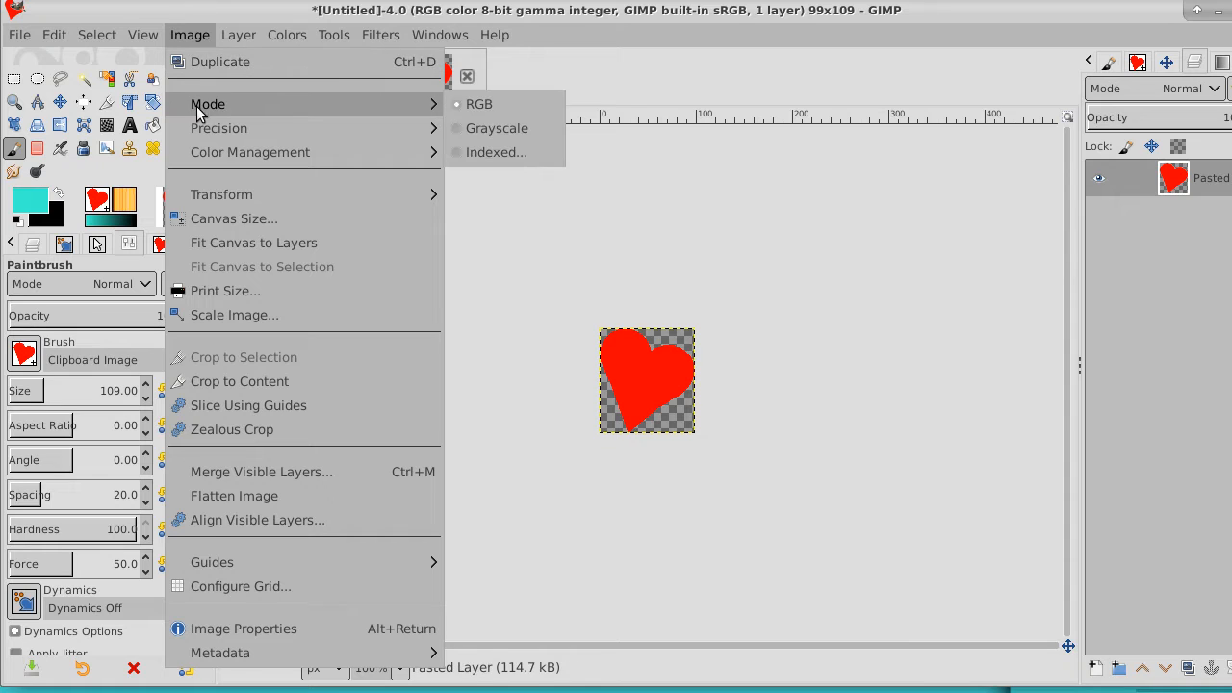
left_click(513, 132)
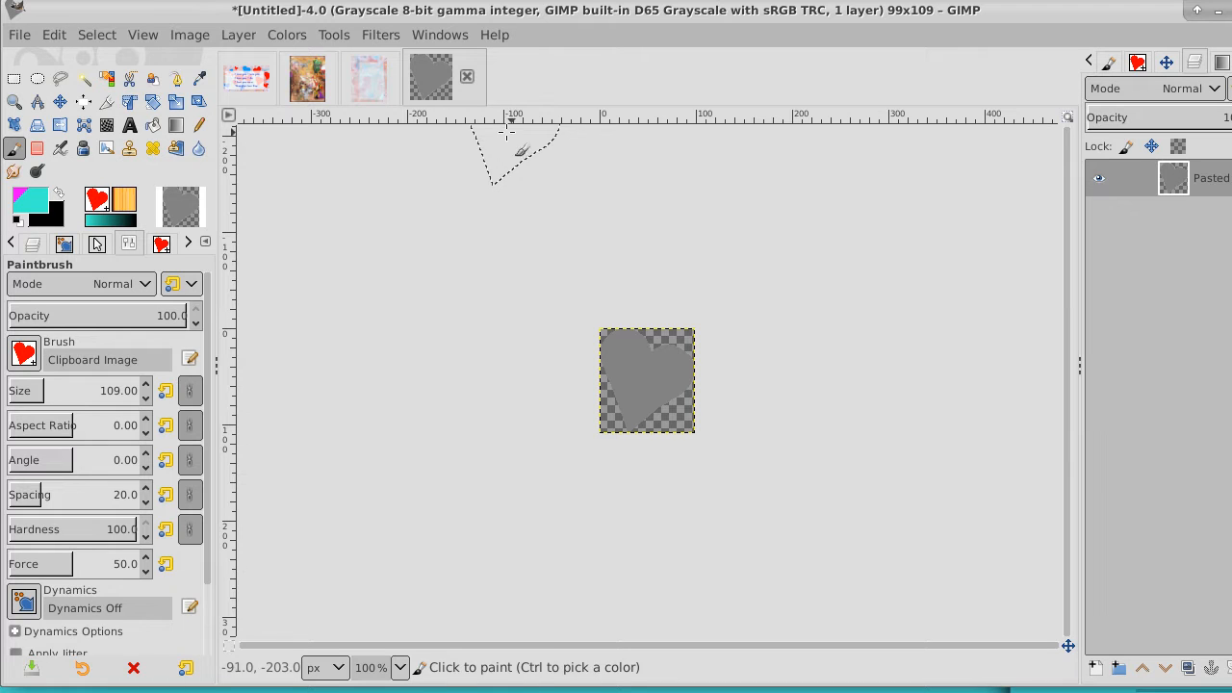
Darken the gray heart with Brightness-Contrast, setting brightness to -42 and contrast to 75
left_click(286, 34)
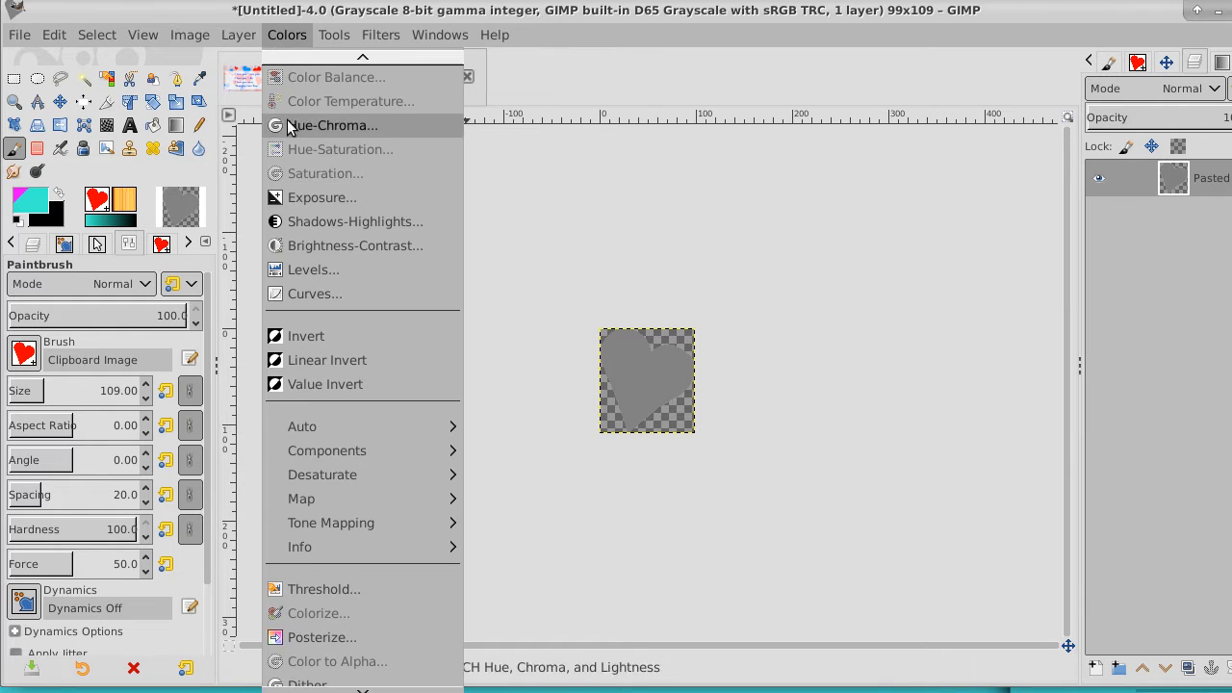
left_click(327, 246)
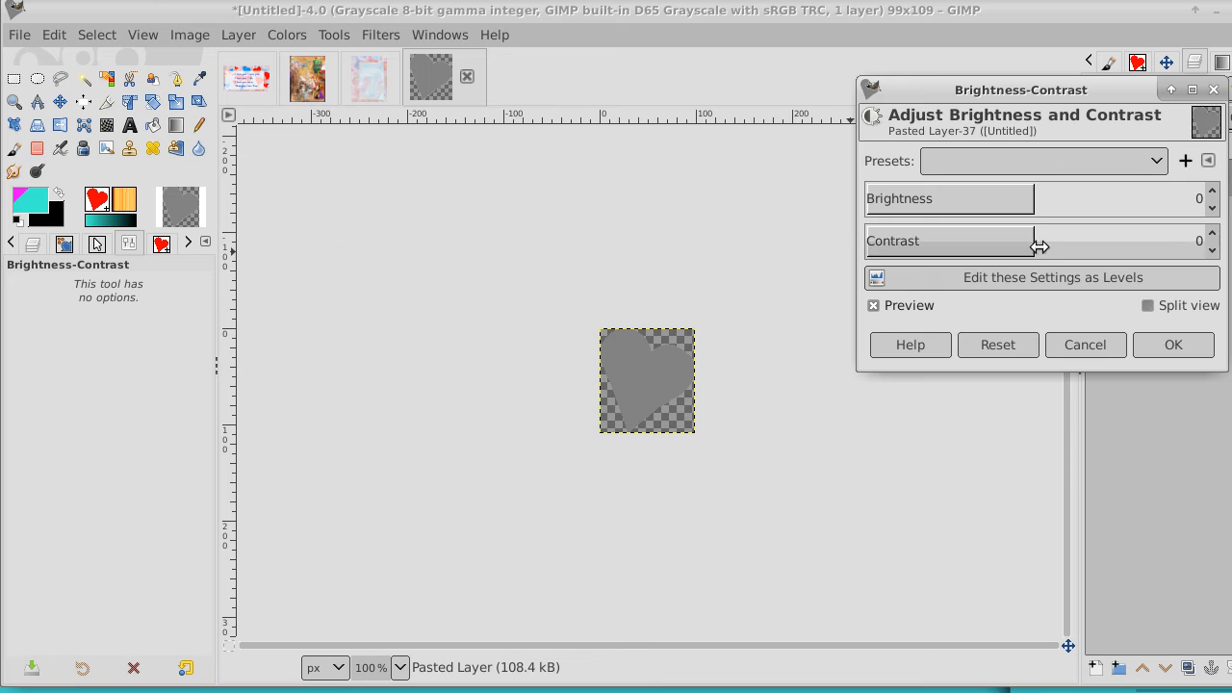
left_click_drag(1031, 198, 977, 201)
left_click_drag(1027, 242, 1133, 243)
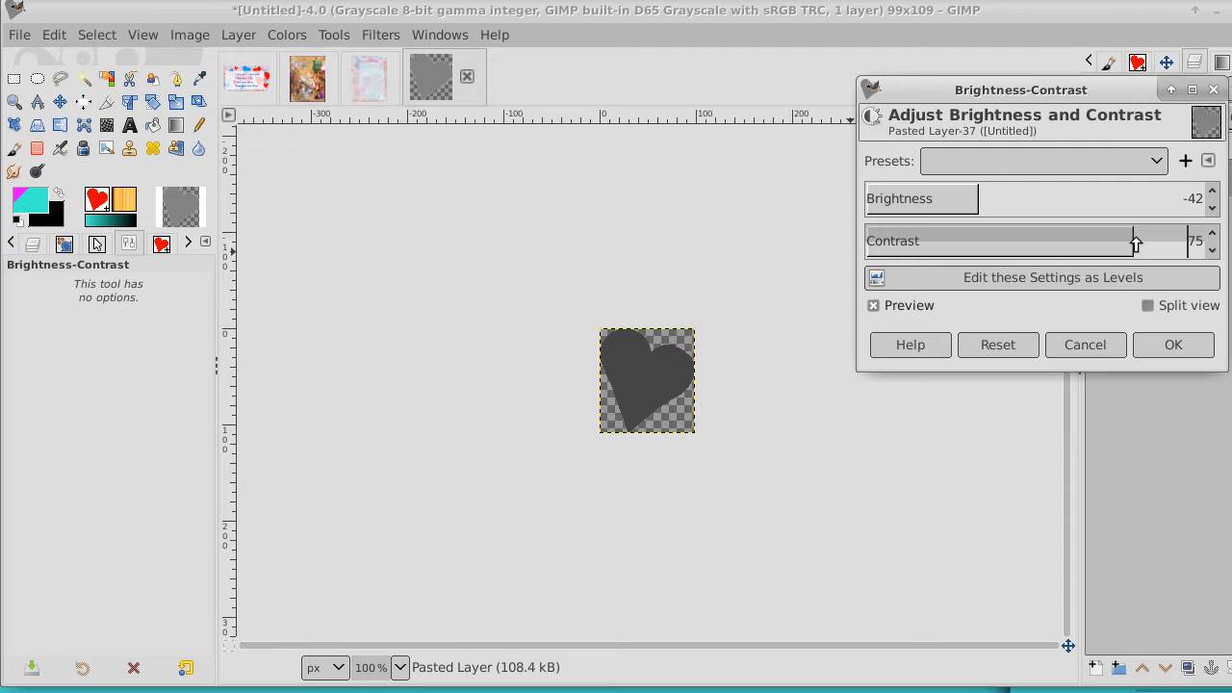
left_click(1170, 347)
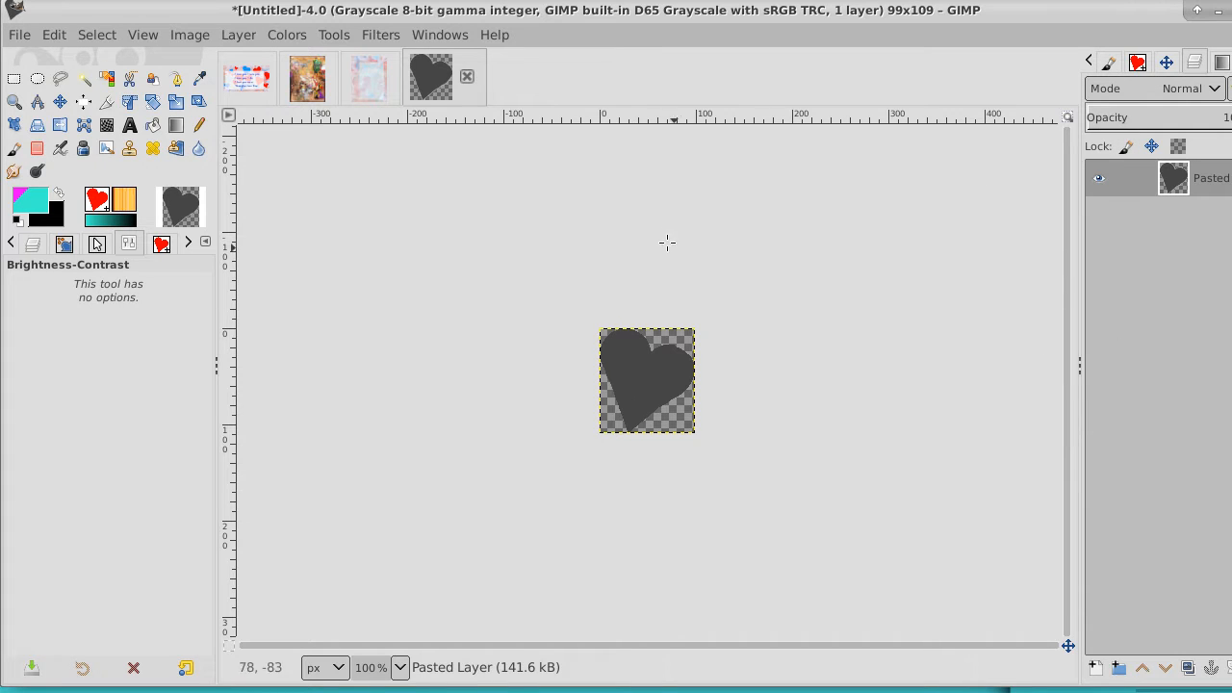
Select the dark heart with Fuzzy Select and copy it
left_click(99, 38)
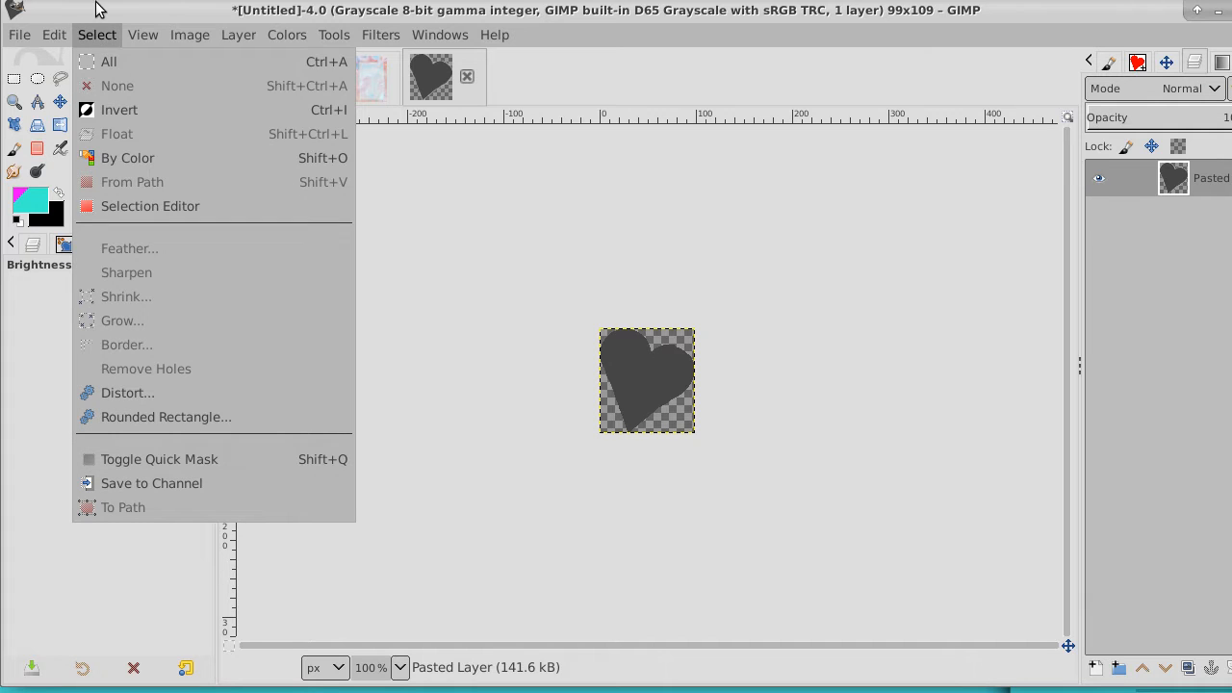
left_click(97, 6)
left_click(84, 79)
left_click(671, 381)
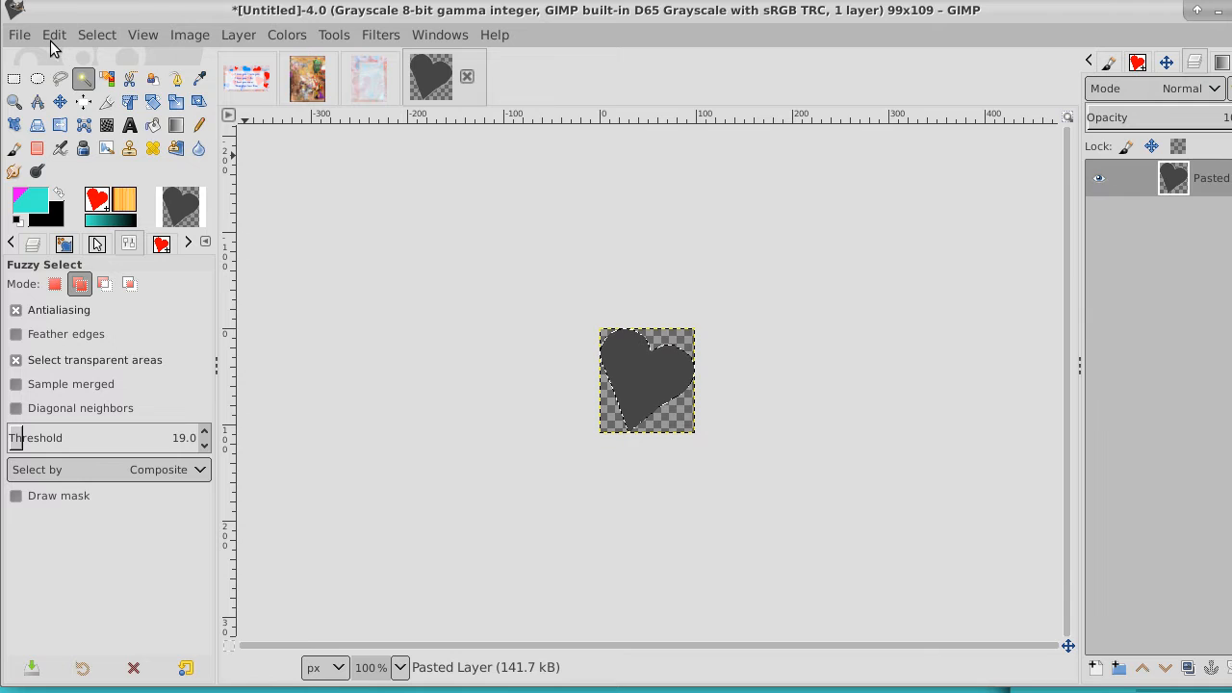
left_click(51, 38)
left_click(77, 193)
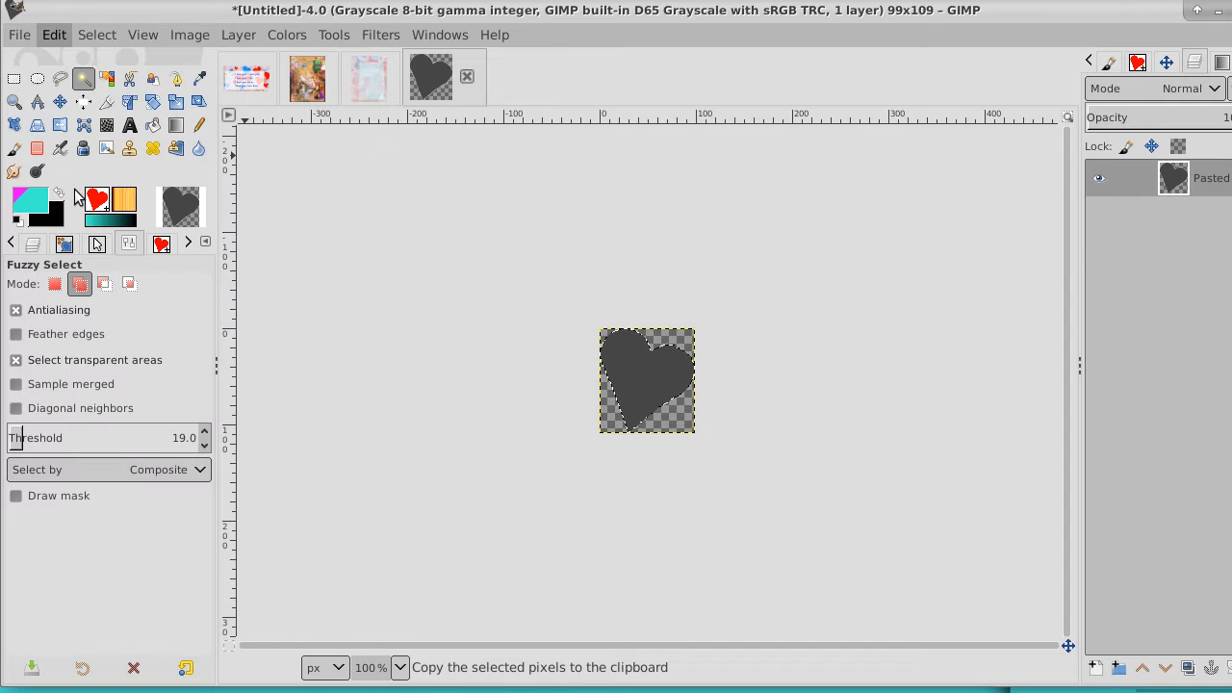
Paste the copied heart as a new brush, using heart for both the brush name and the file name
left_click(96, 35)
left_click(19, 35)
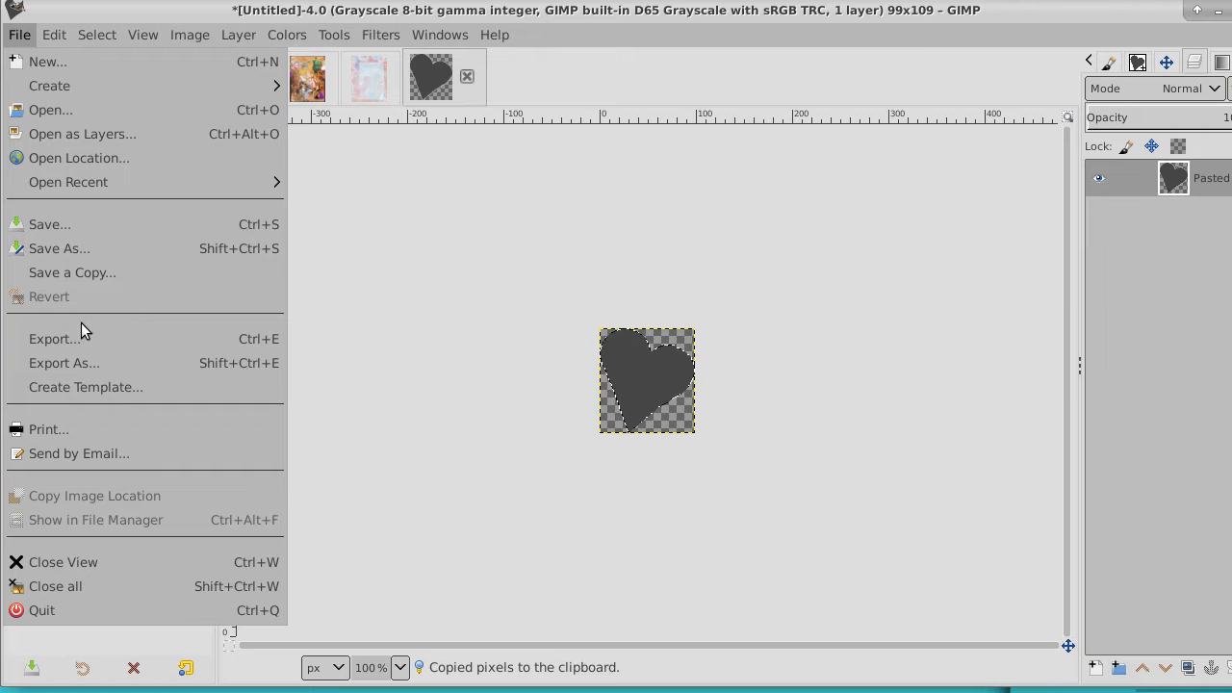
mouse_move(66, 34)
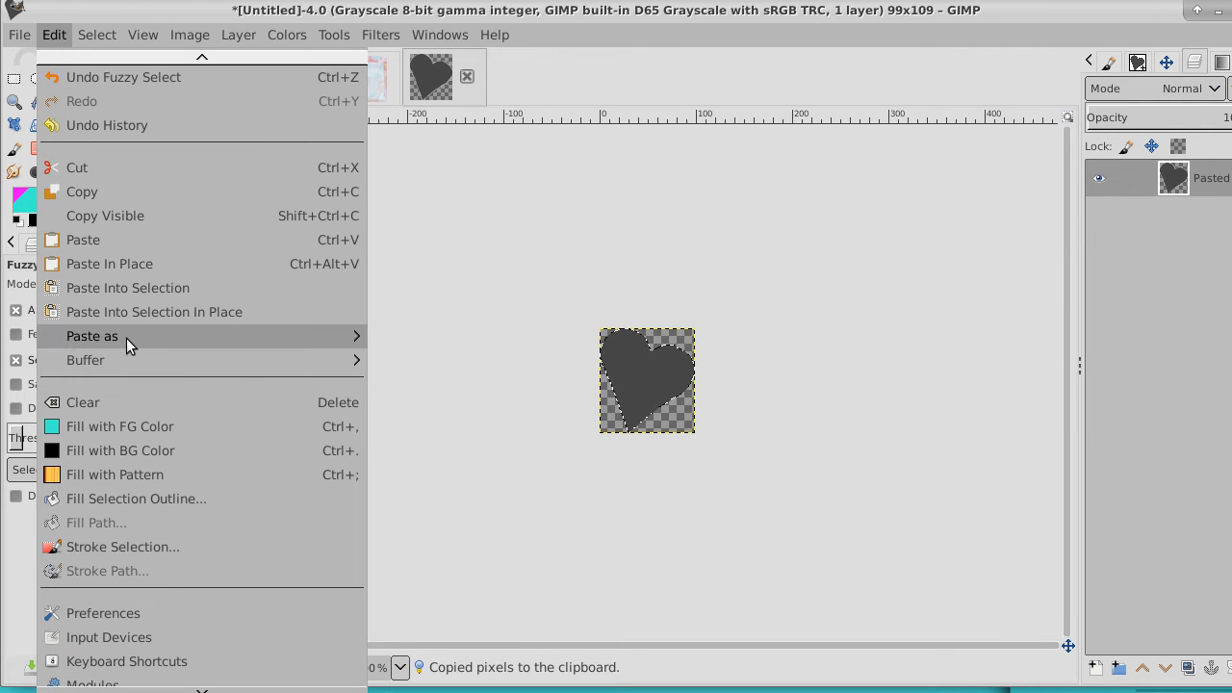
mouse_move(126, 338)
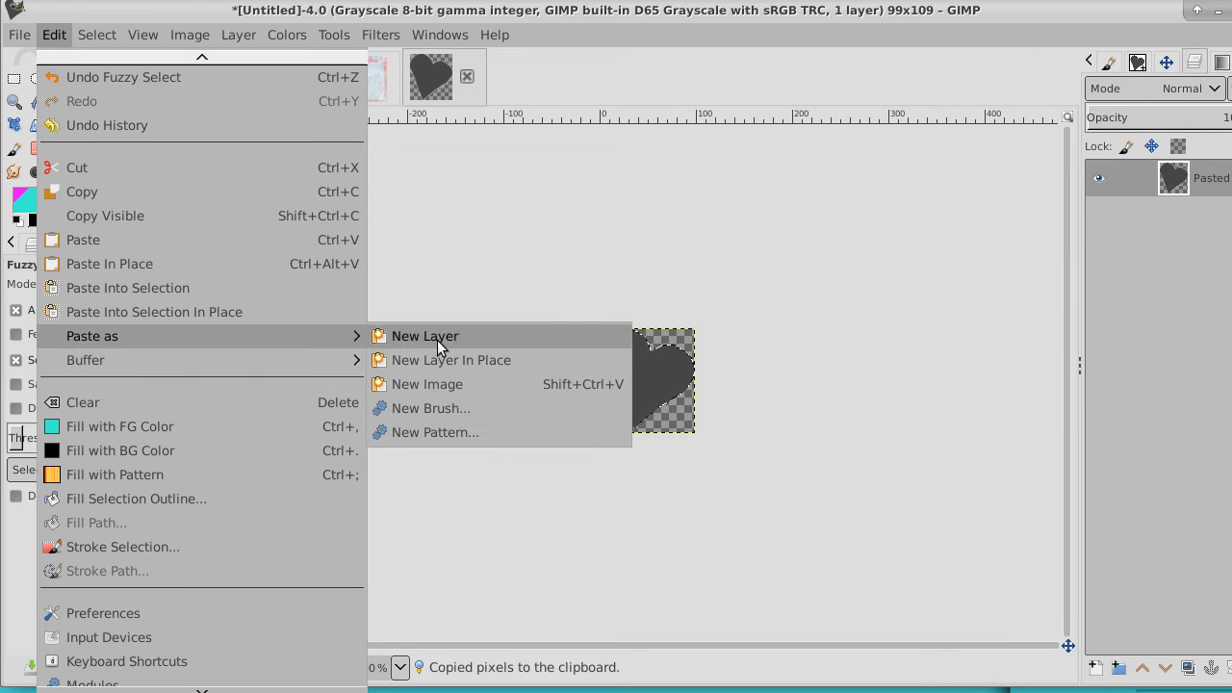
left_click(468, 408)
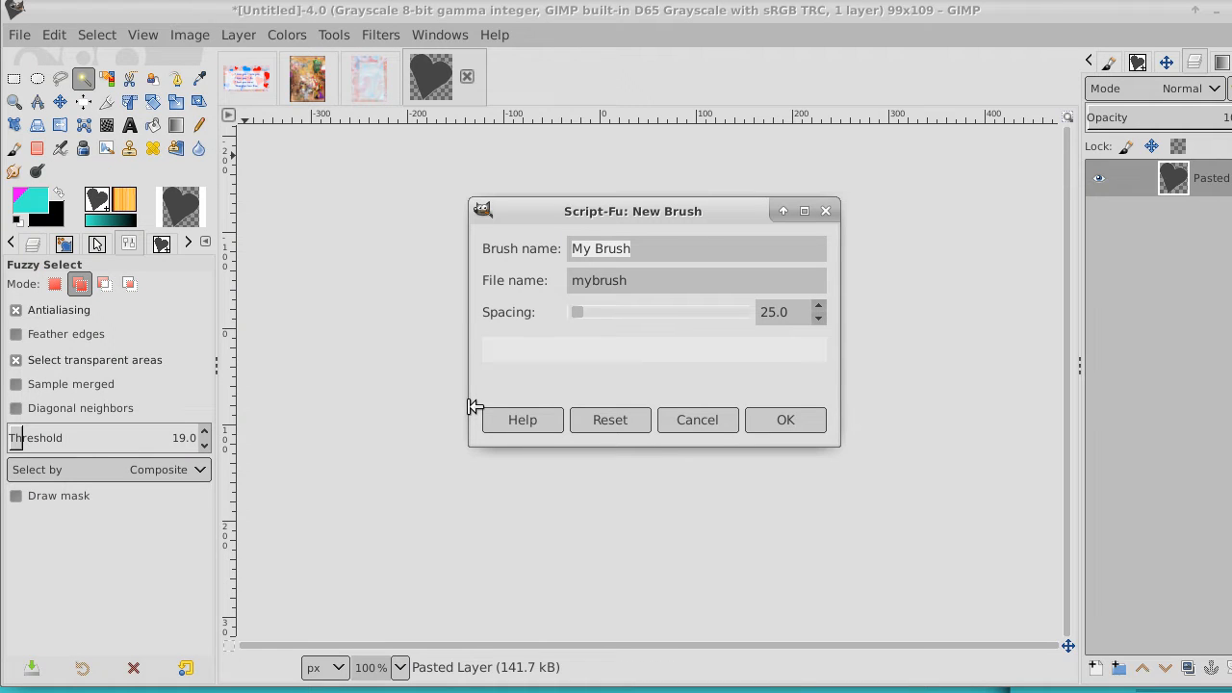
key("BackSpace")
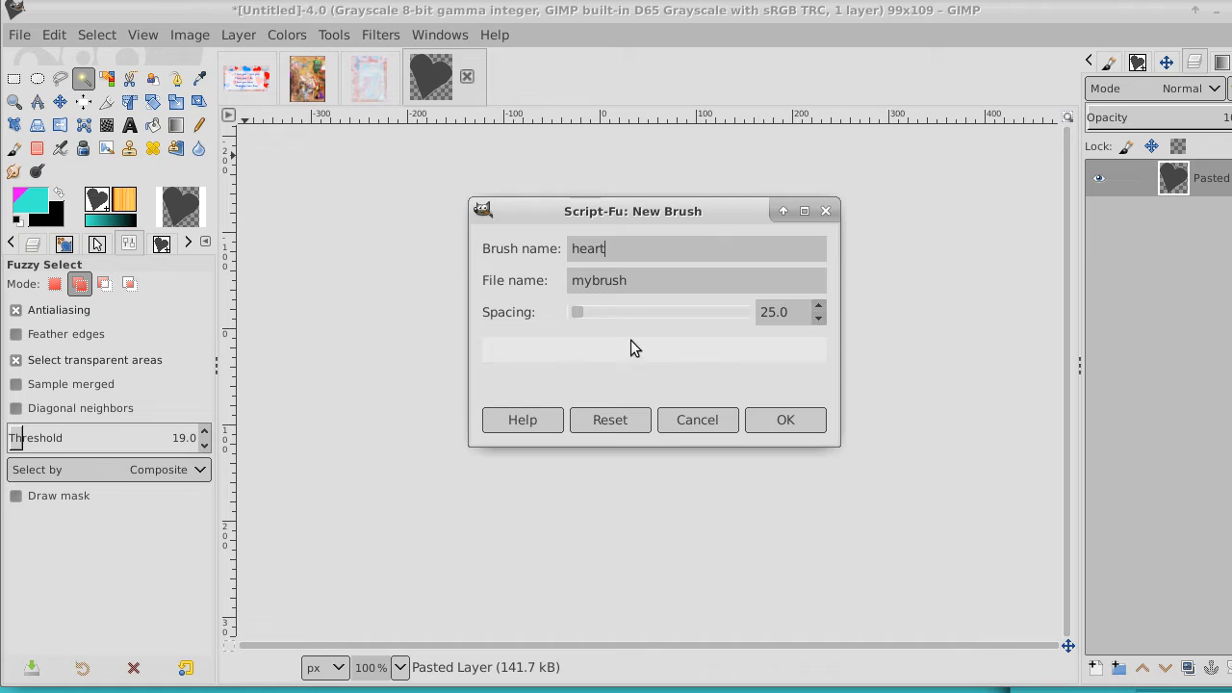
left_click_drag(628, 282, 495, 275)
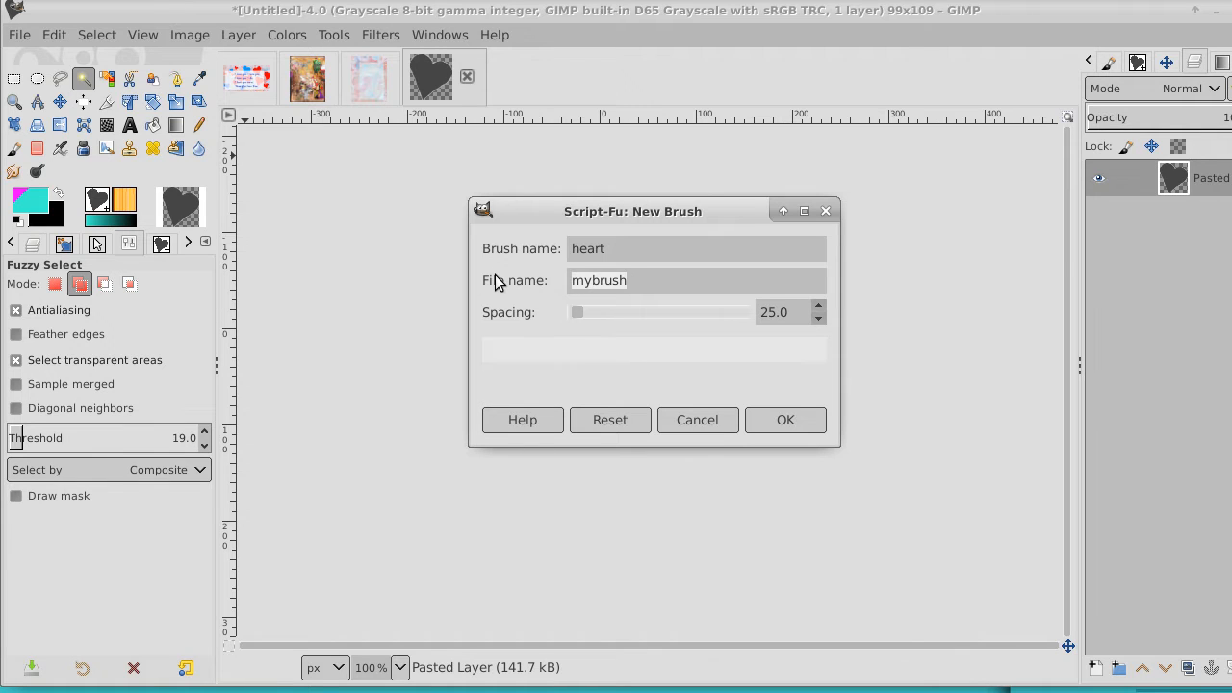
type("heart")
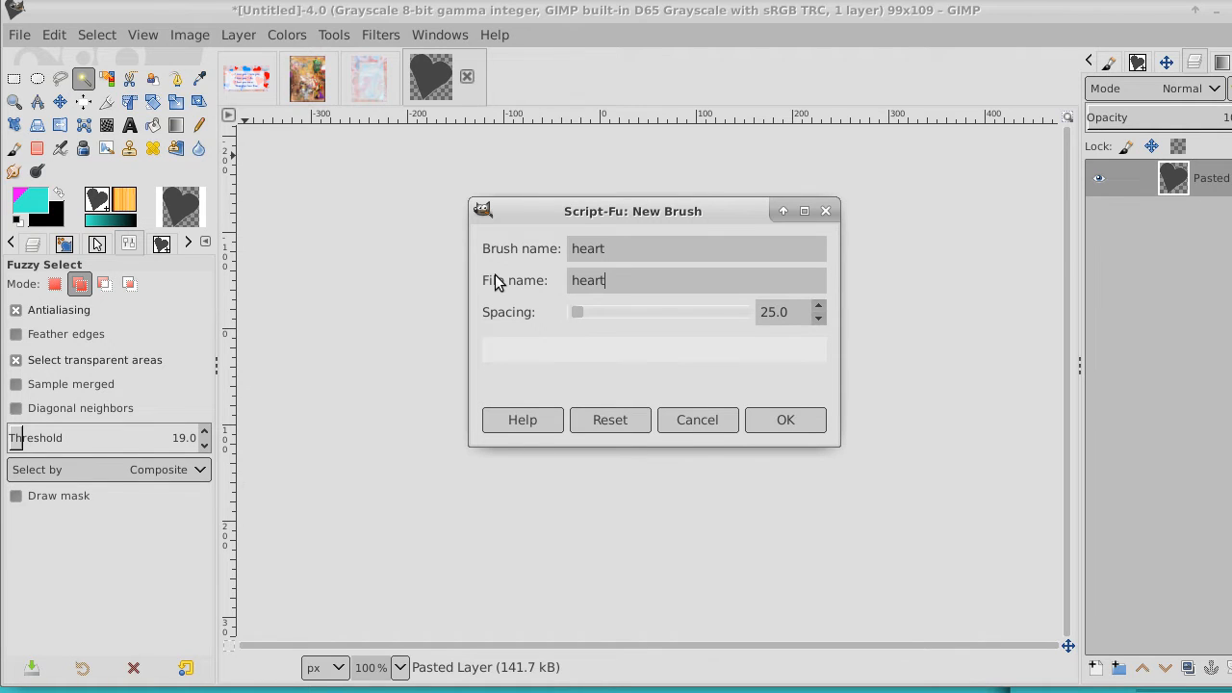
left_click(792, 416)
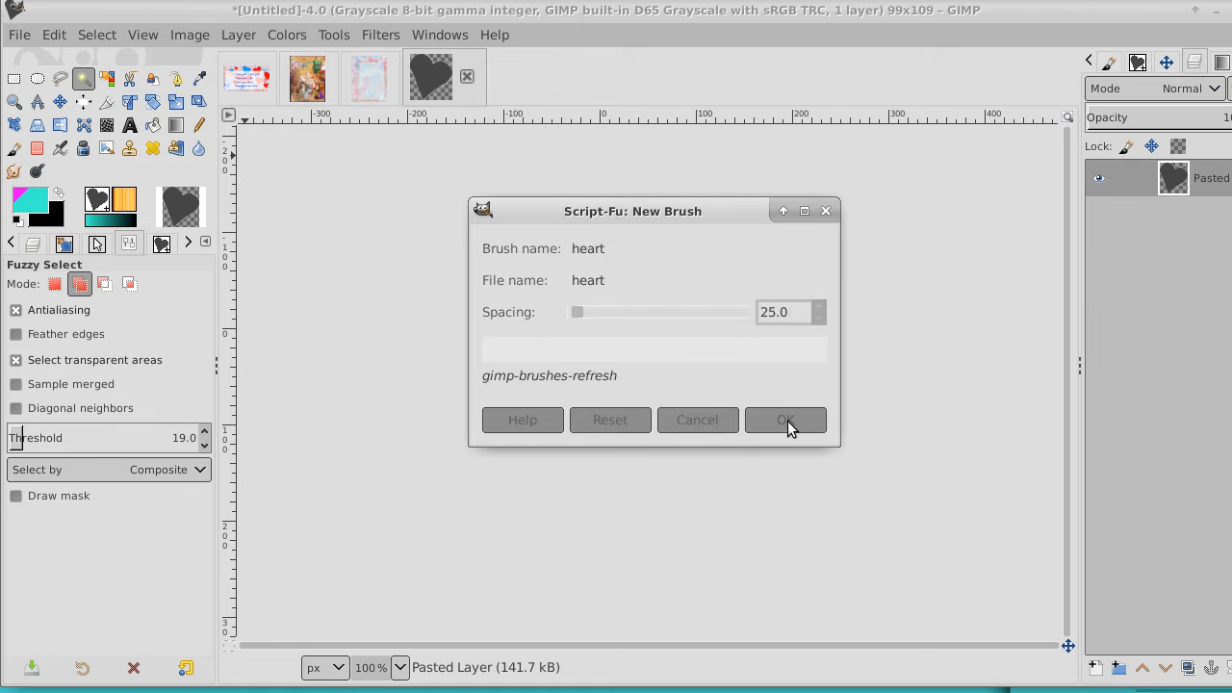
Return to the love verse card and activate the Paintbrush with the heart brush, keeping turquoise 3af0d1 as the foreground color
left_click(241, 79)
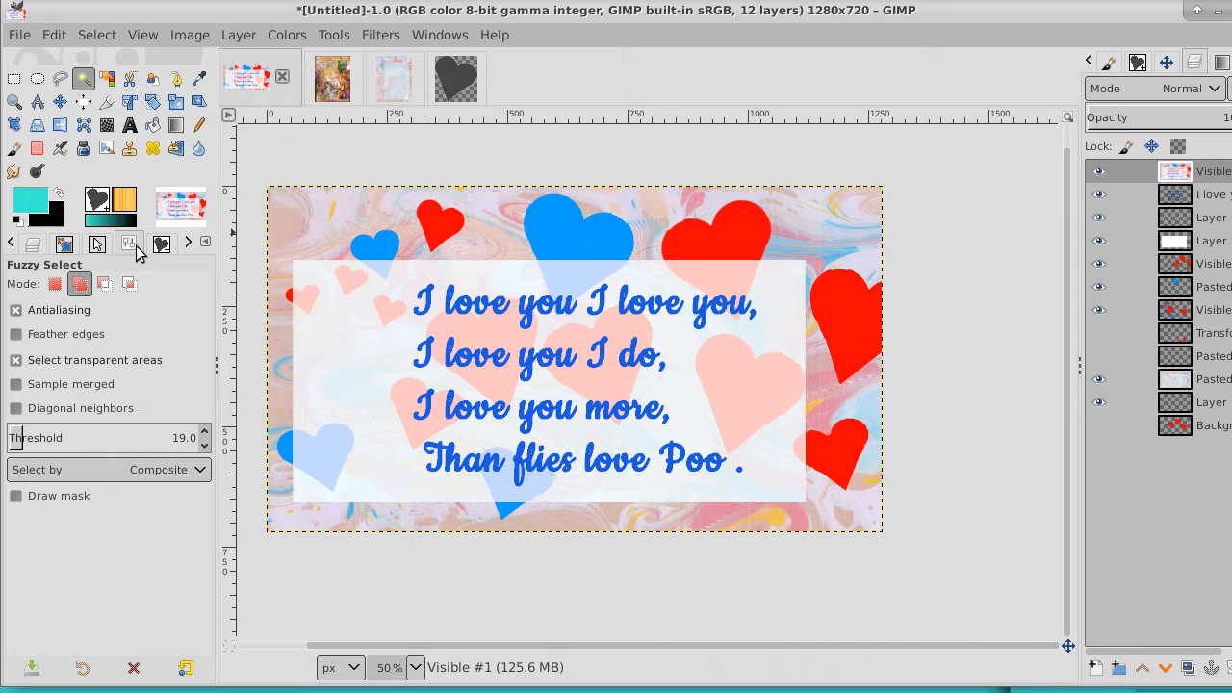
left_click(13, 147)
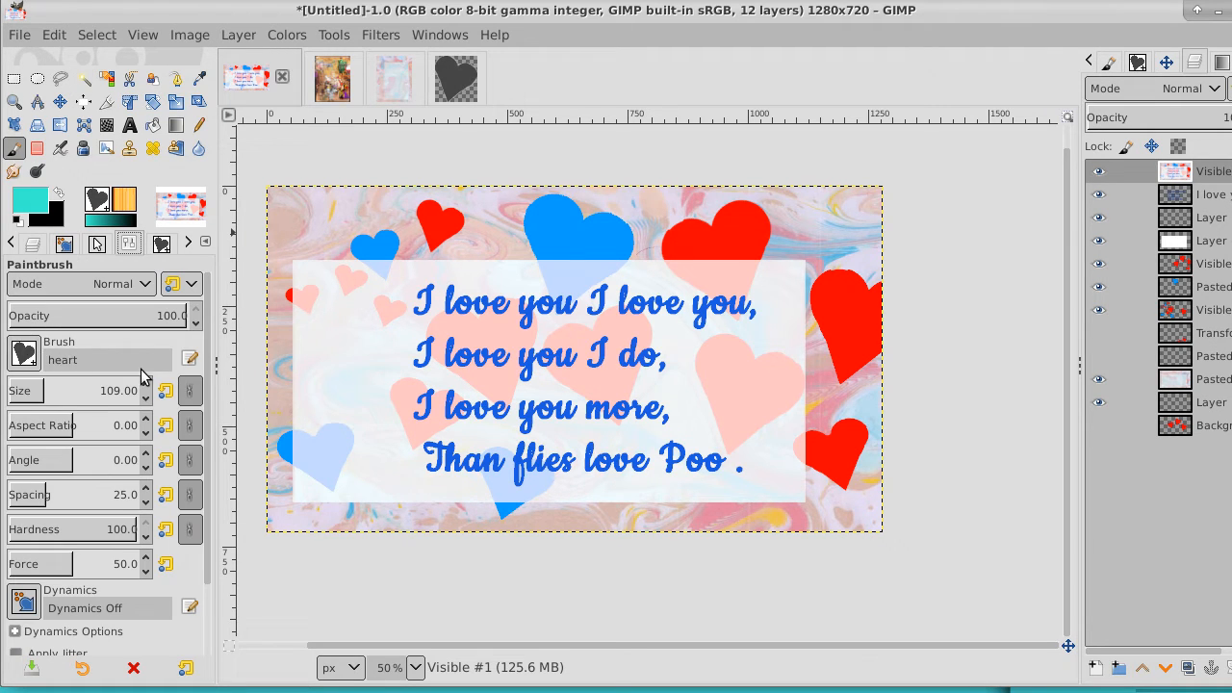
left_click(26, 356)
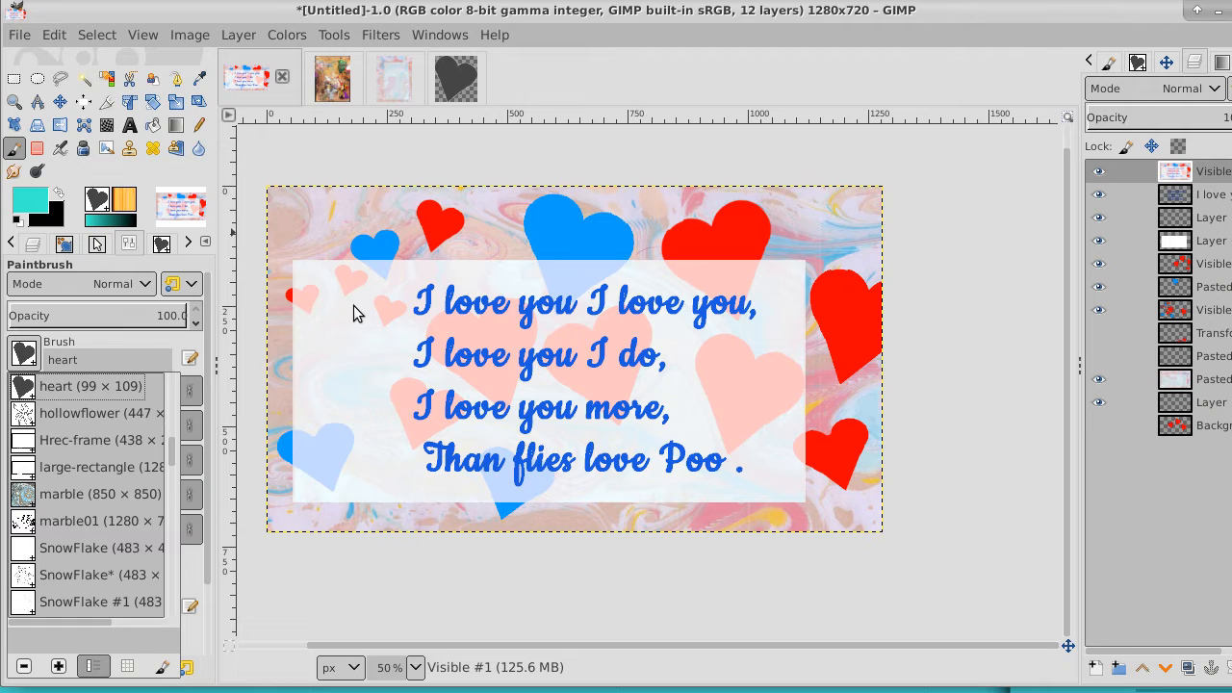
left_click(32, 201)
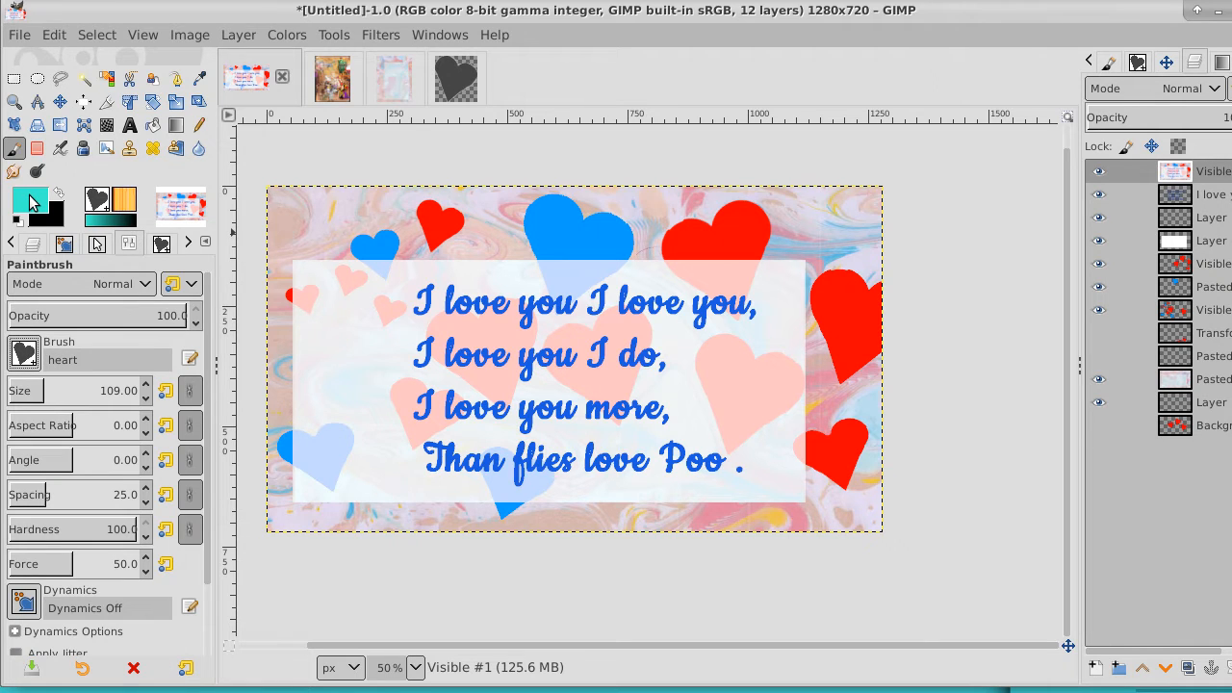
left_click(32, 201)
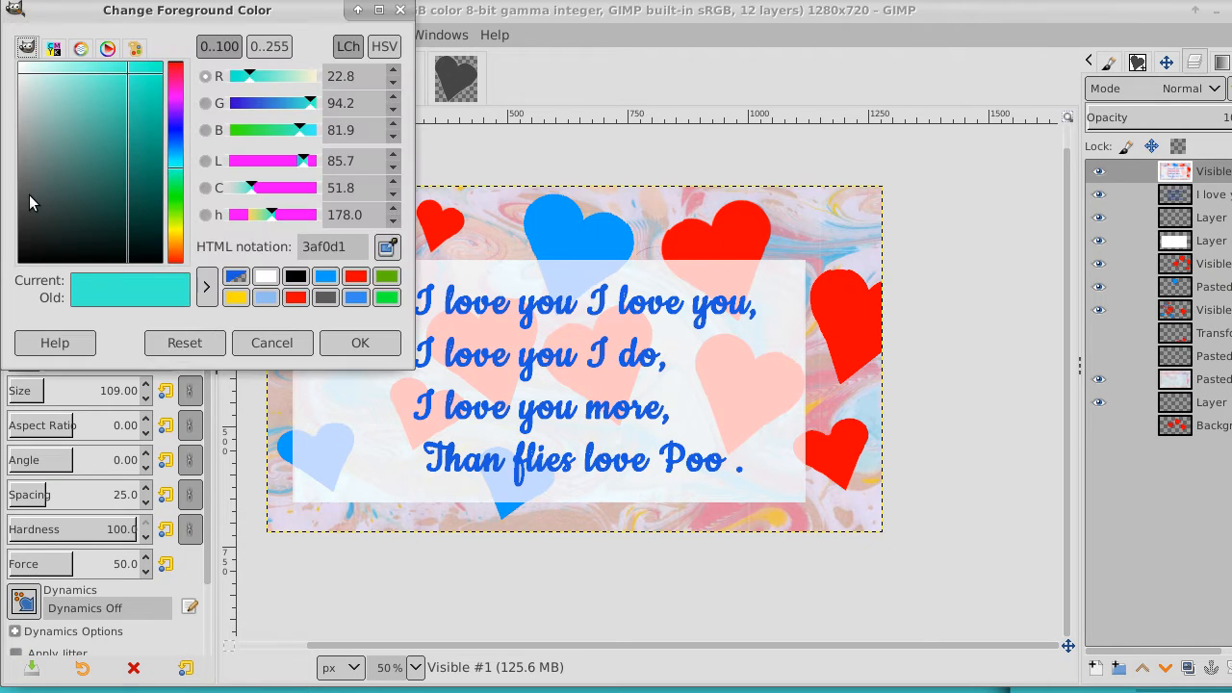
left_click(402, 11)
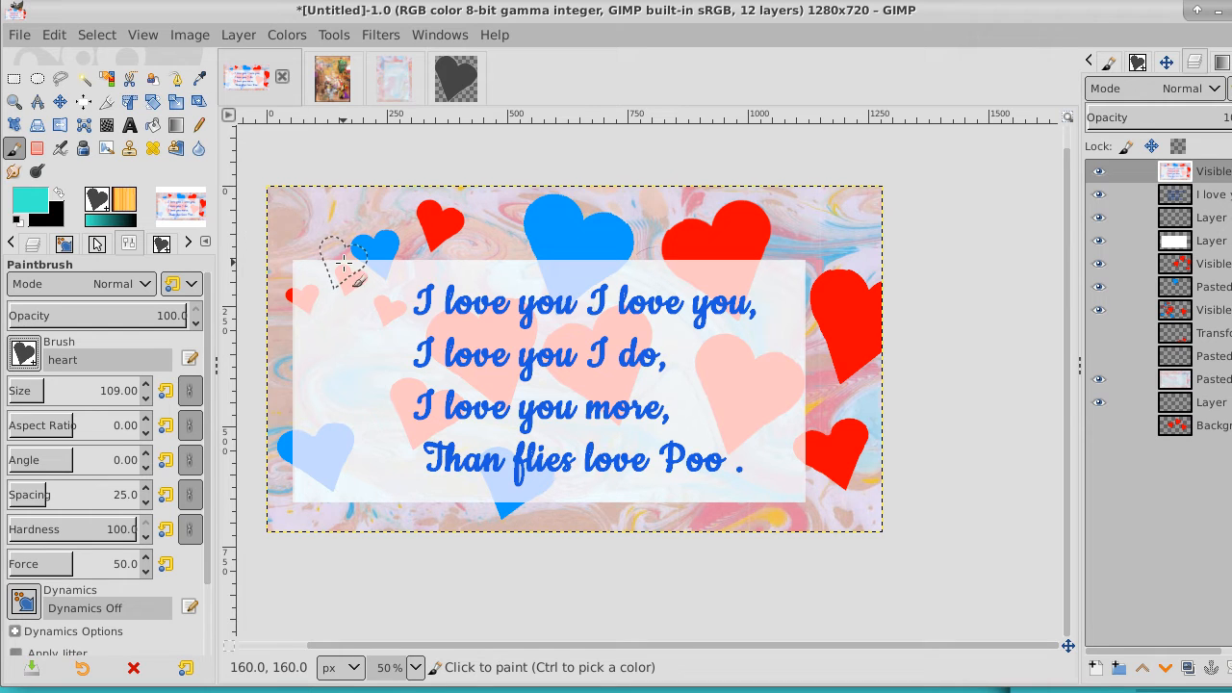
Stamp four turquoise hearts on the card: near its upper-left corner, at the panel's upper-right and lower-right corners, and left of the verse
left_click(325, 229)
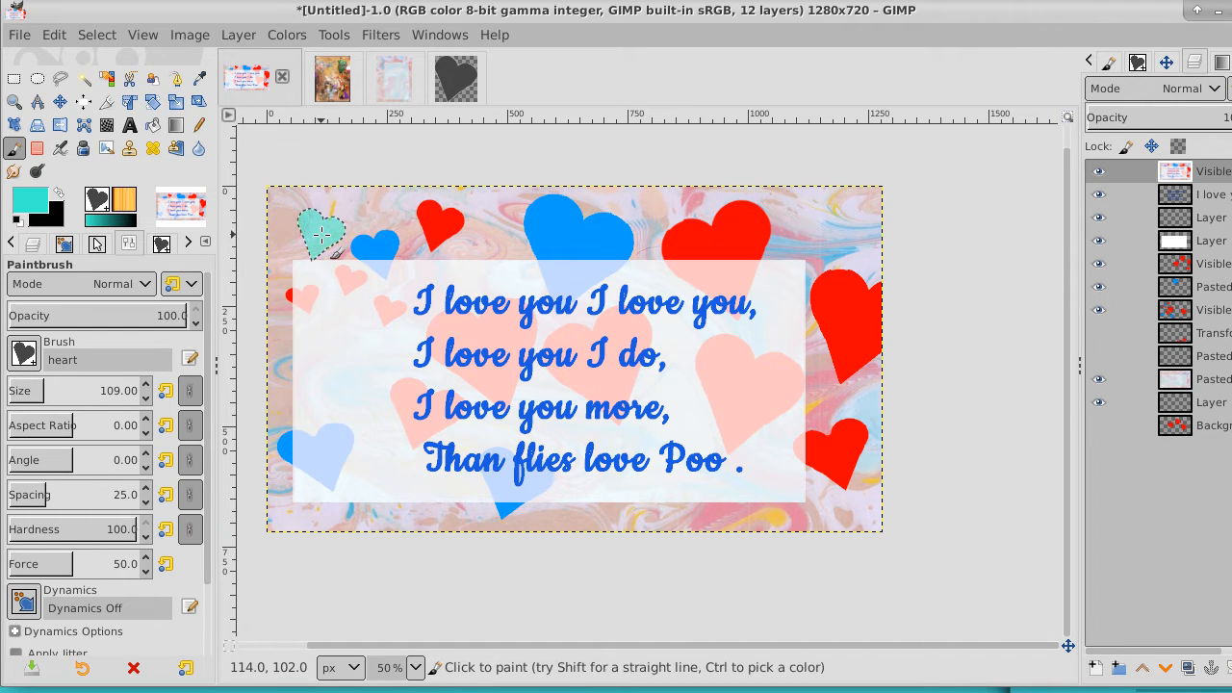
left_click(783, 260)
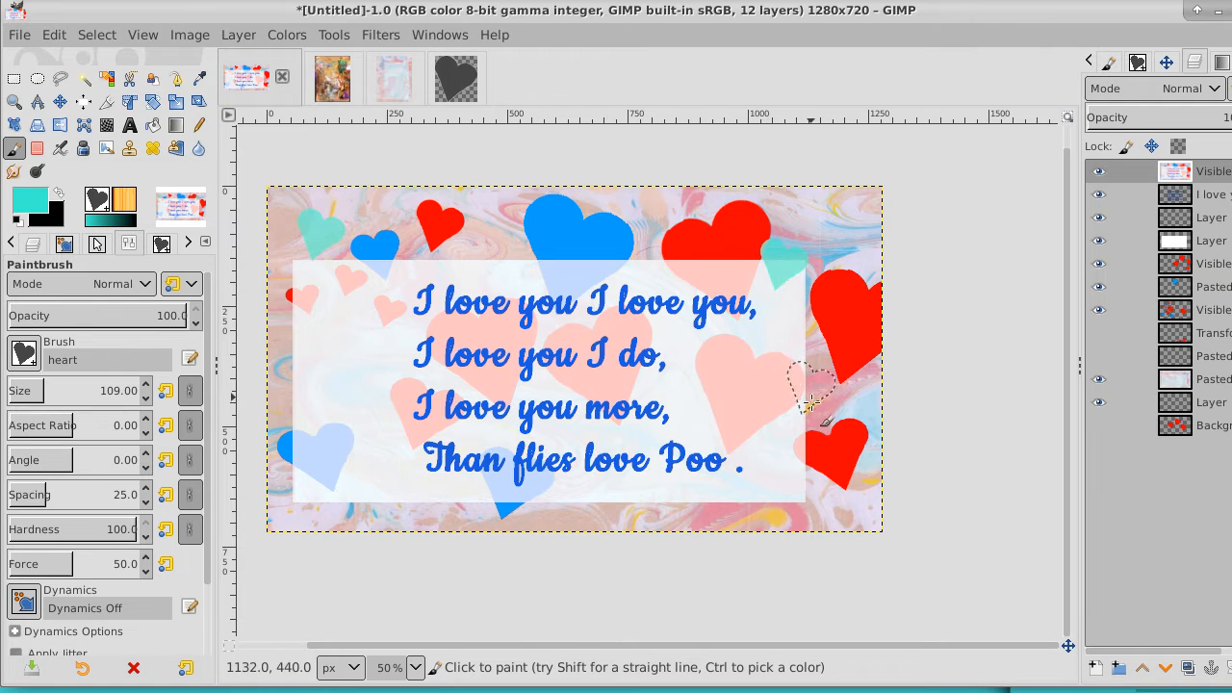
left_click(799, 486)
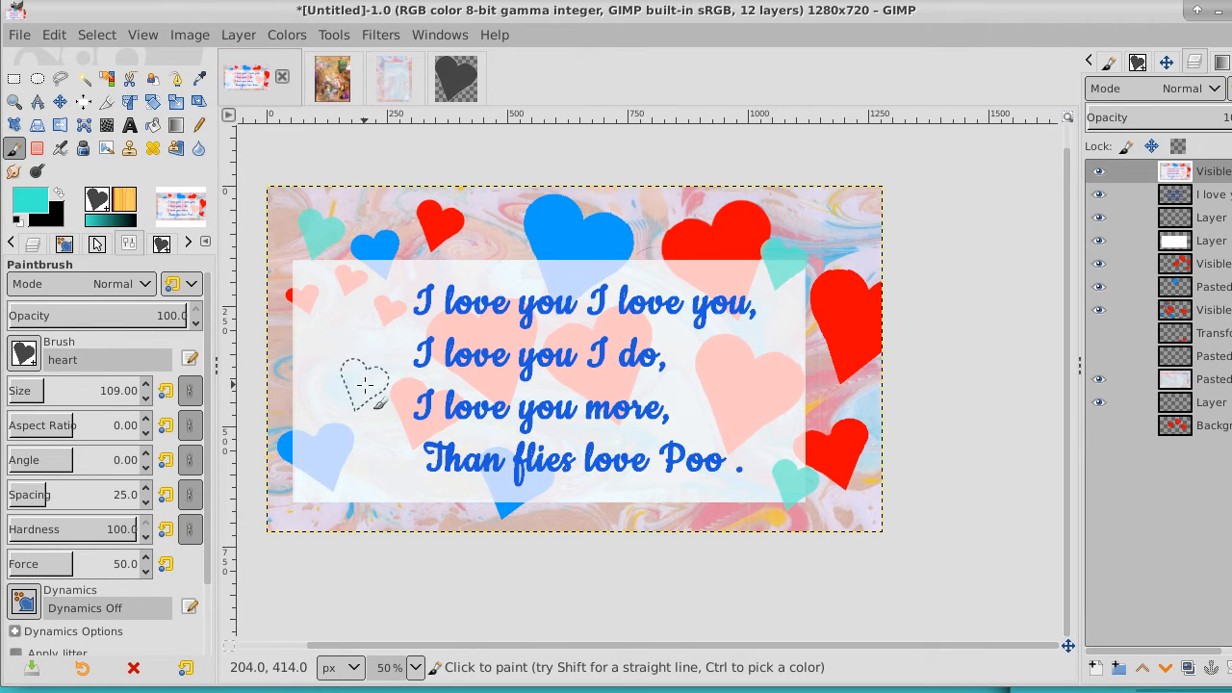
left_click(340, 385)
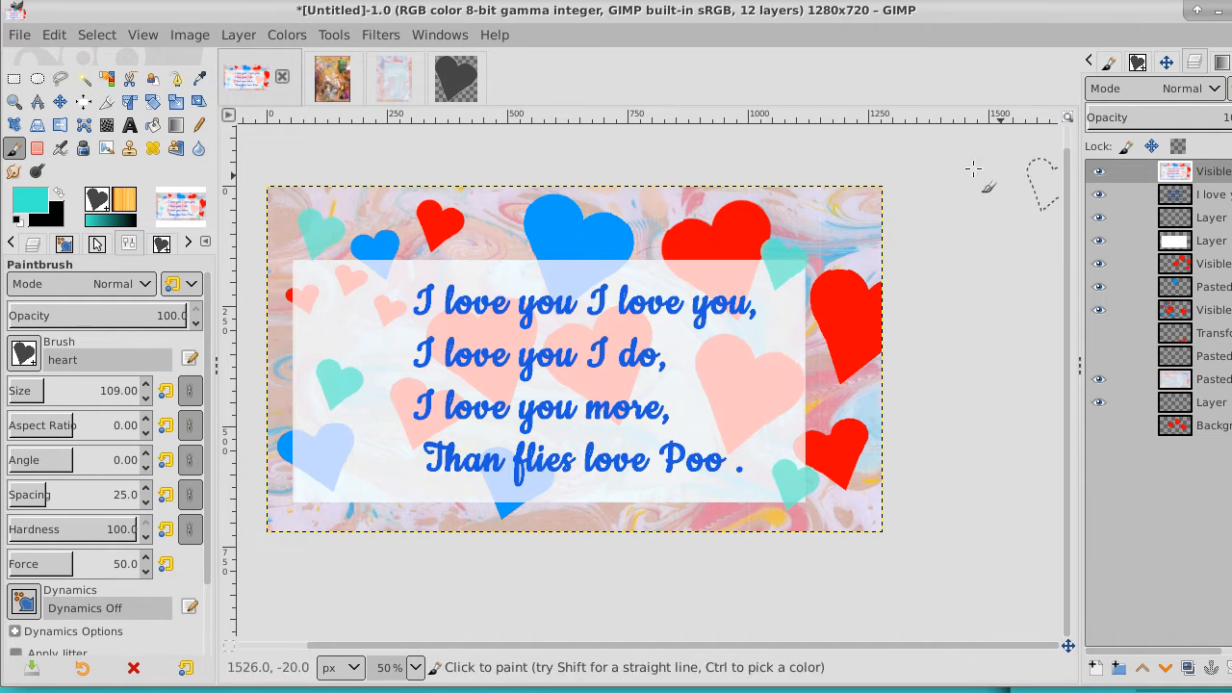
Switch back to the grayscale heart image and flip the selected heart horizontally
left_click(456, 77)
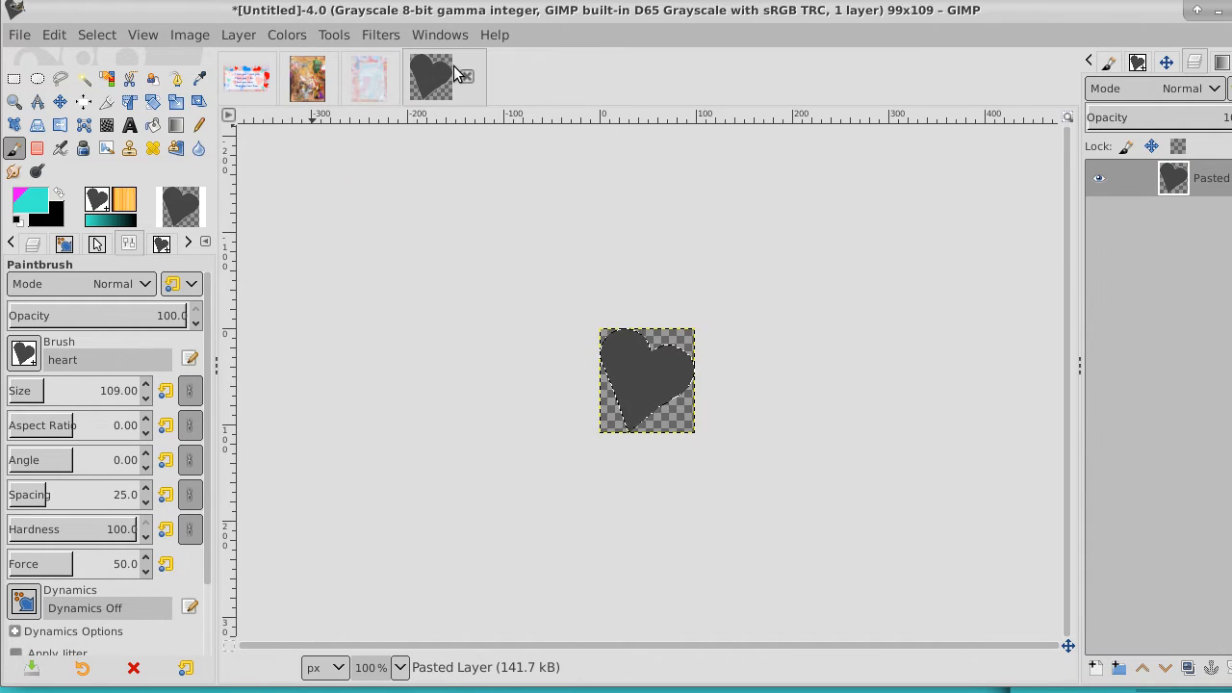
left_click(100, 34)
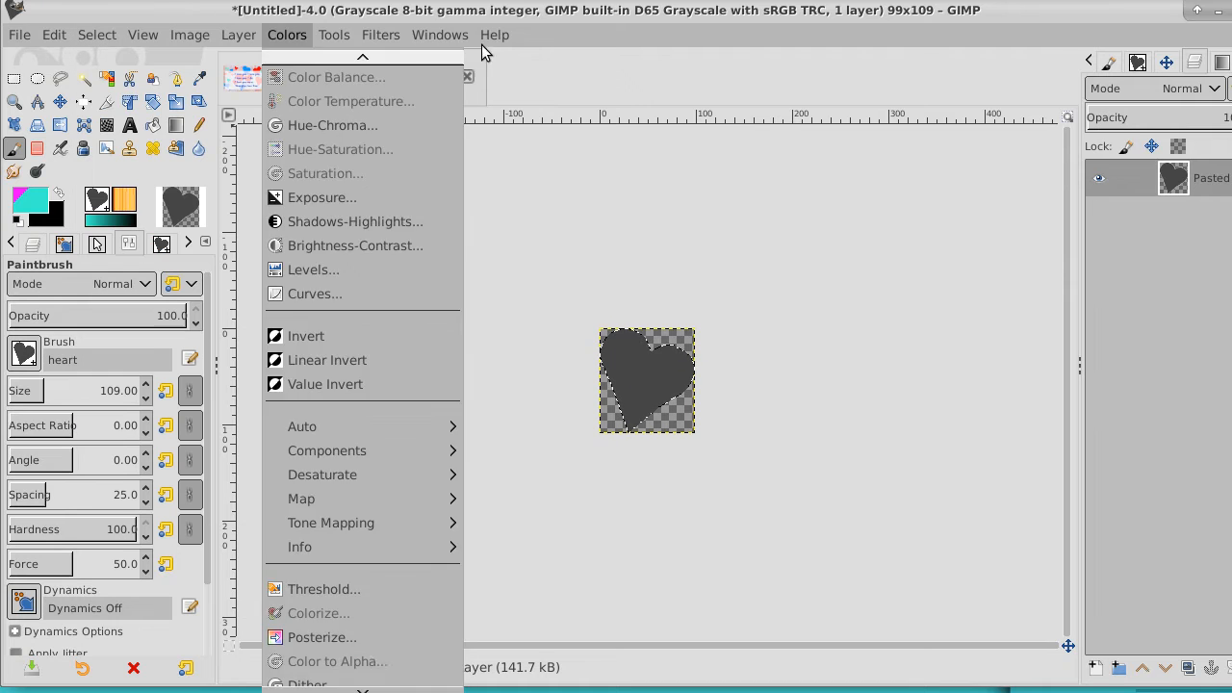
left_click(613, 46)
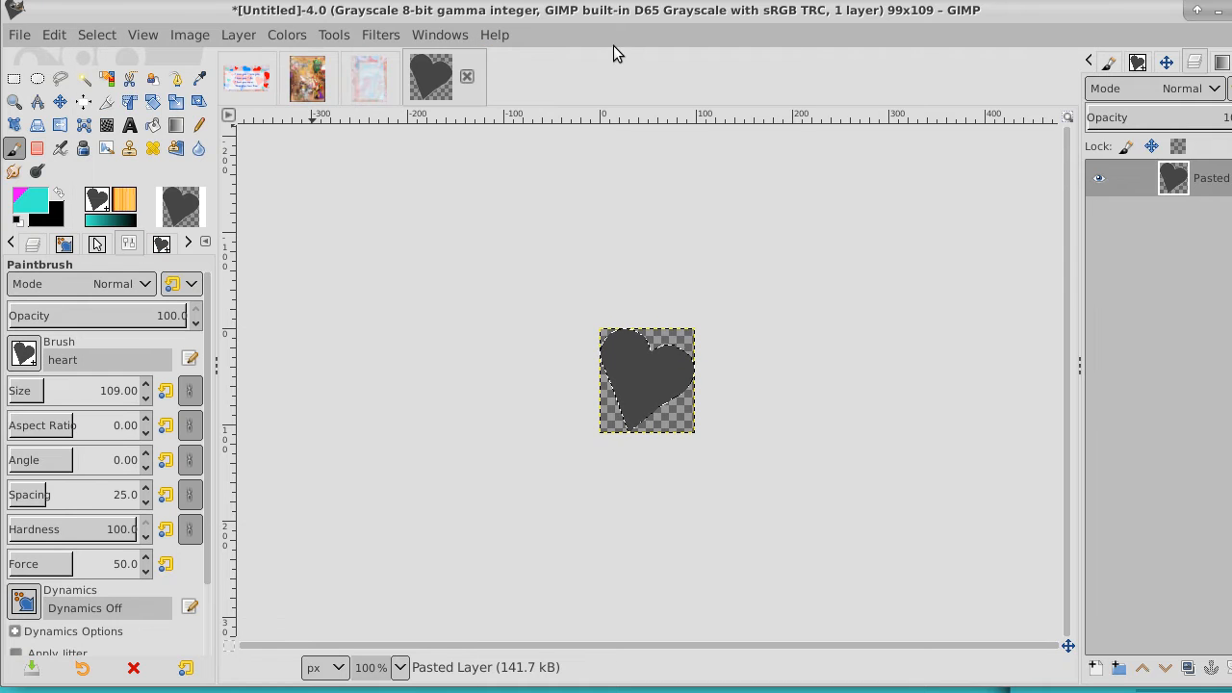
left_click(58, 126)
left_click(638, 367)
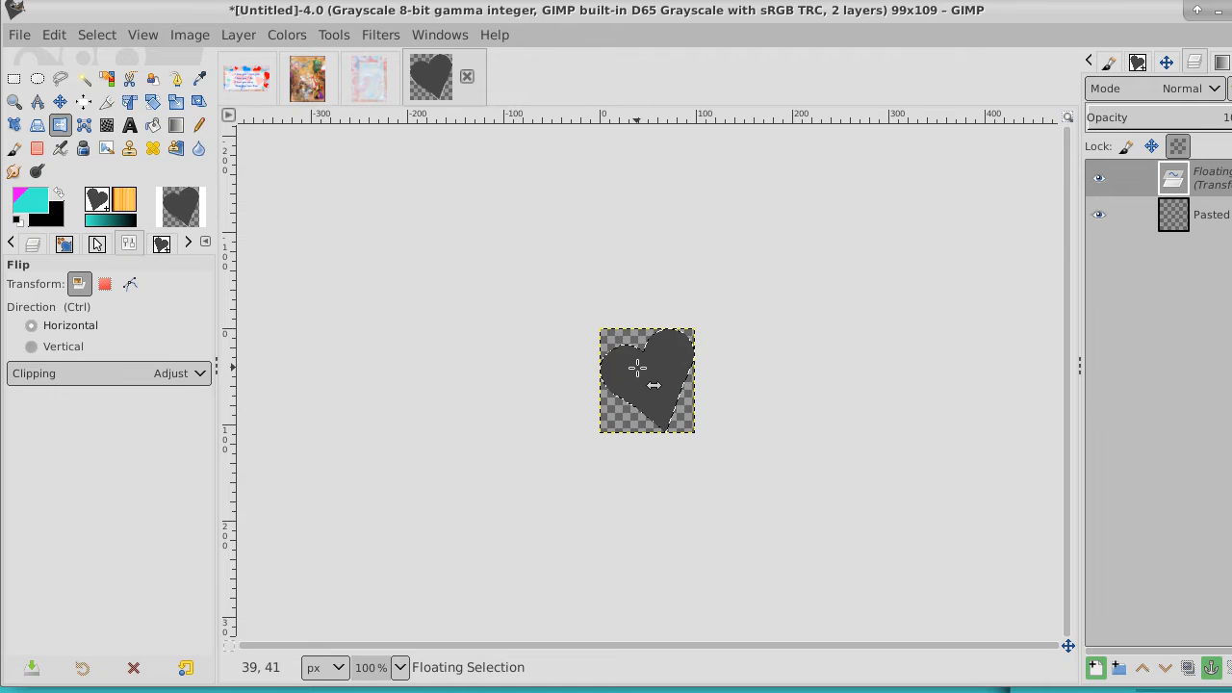
Copy the flipped heart and paste it as a new brush, using heartl for both the brush name and the file name
left_click(62, 34)
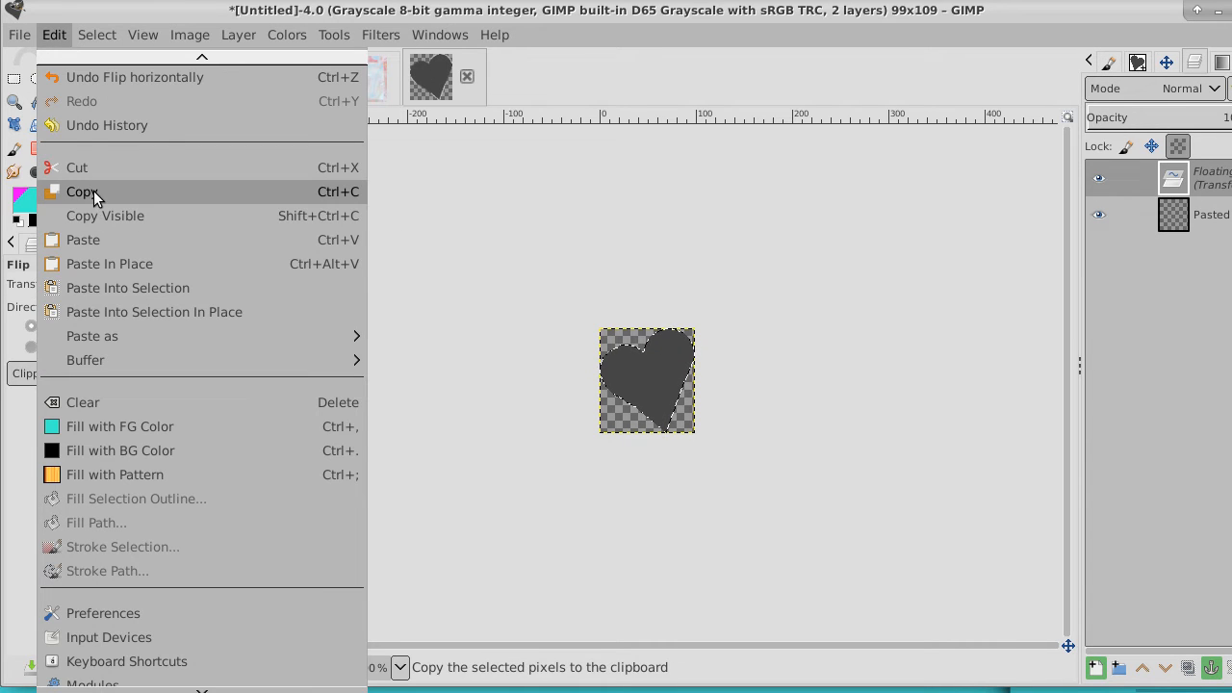
left_click(94, 191)
left_click(54, 34)
mouse_move(97, 34)
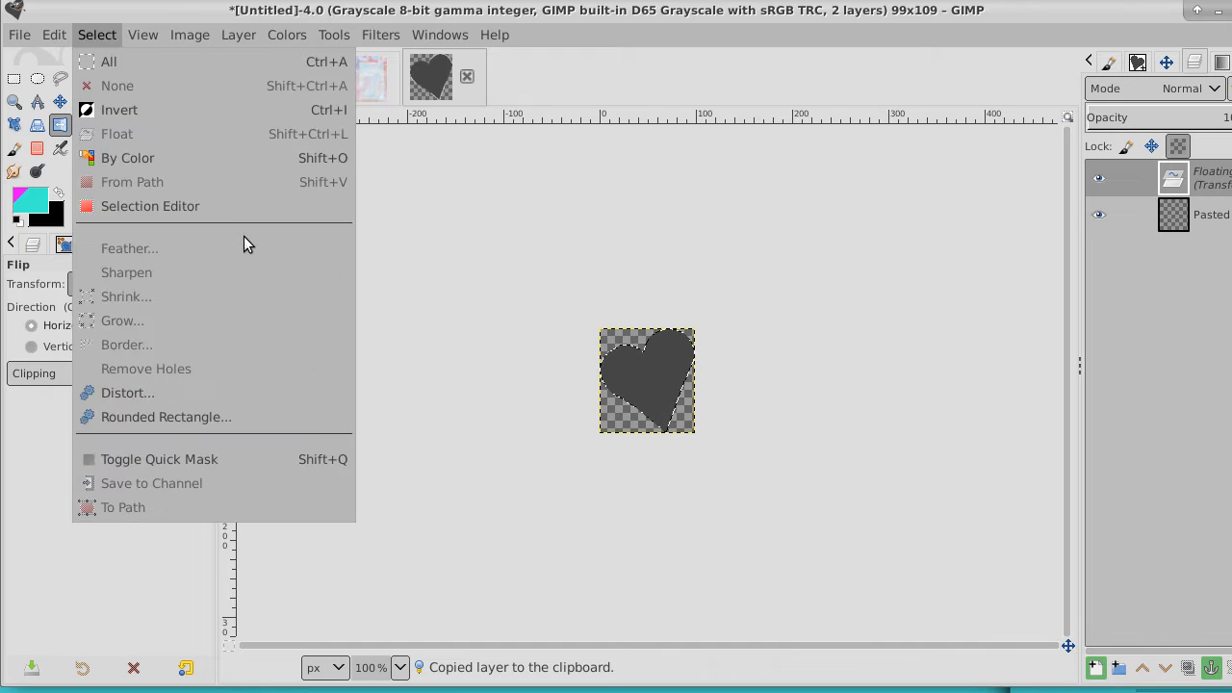
mouse_move(54, 35)
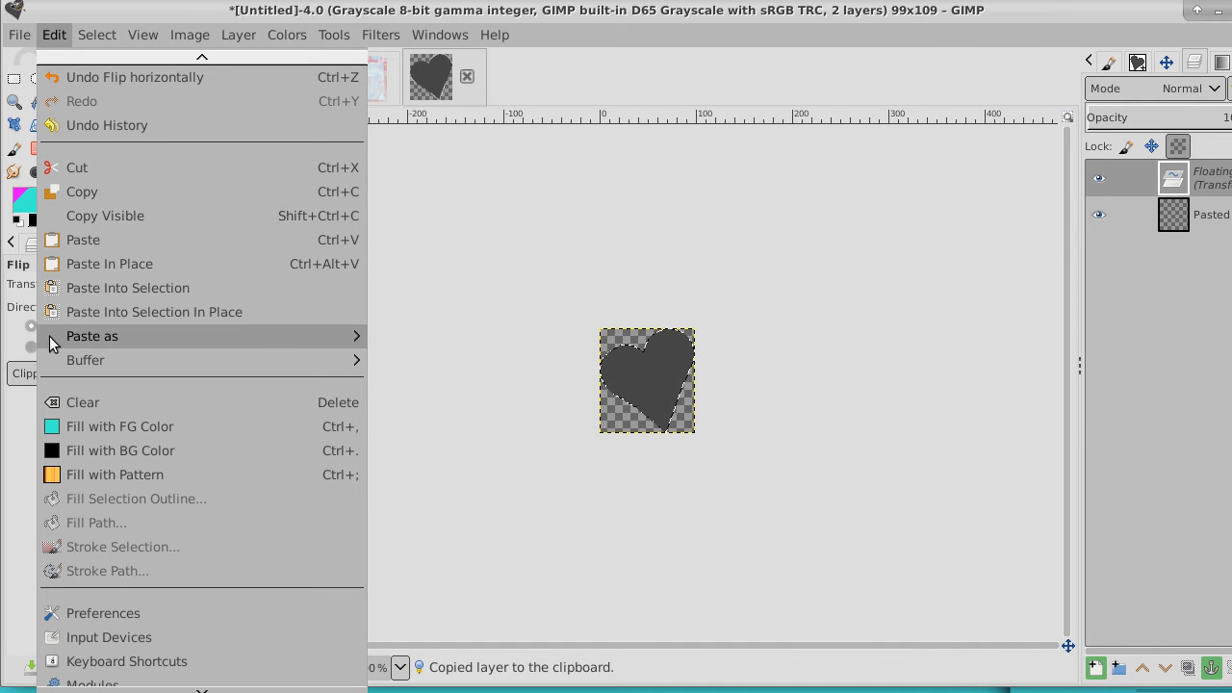
mouse_move(141, 340)
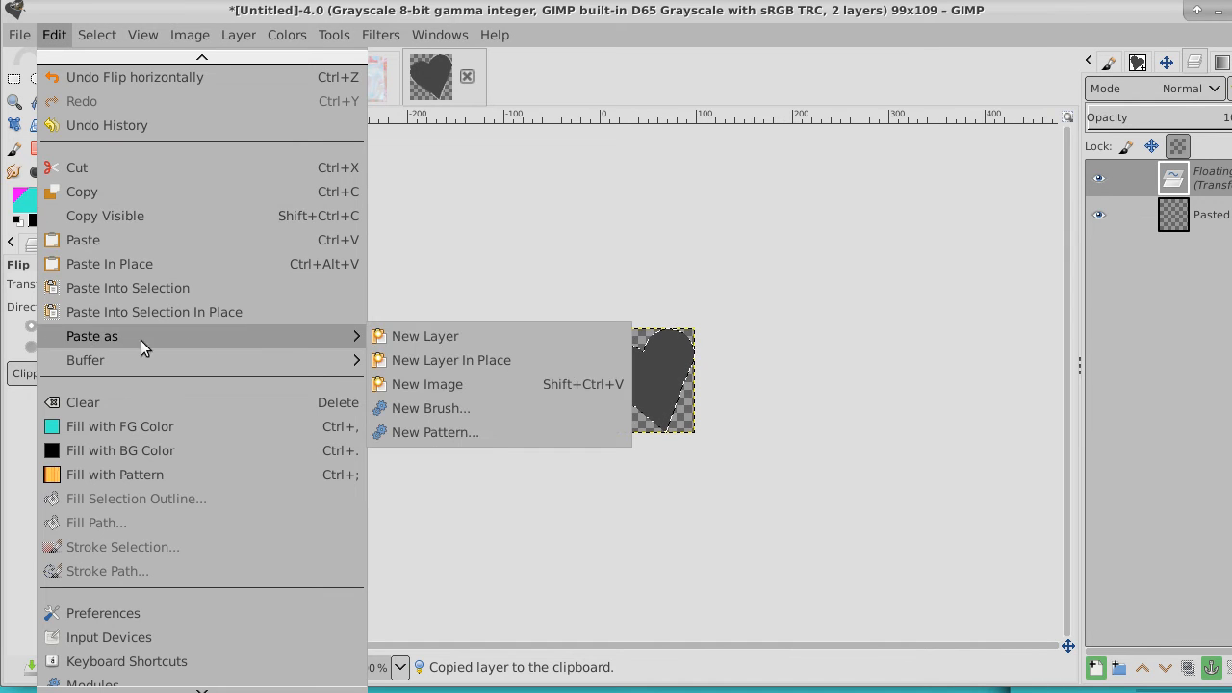
left_click(457, 409)
left_click(615, 250)
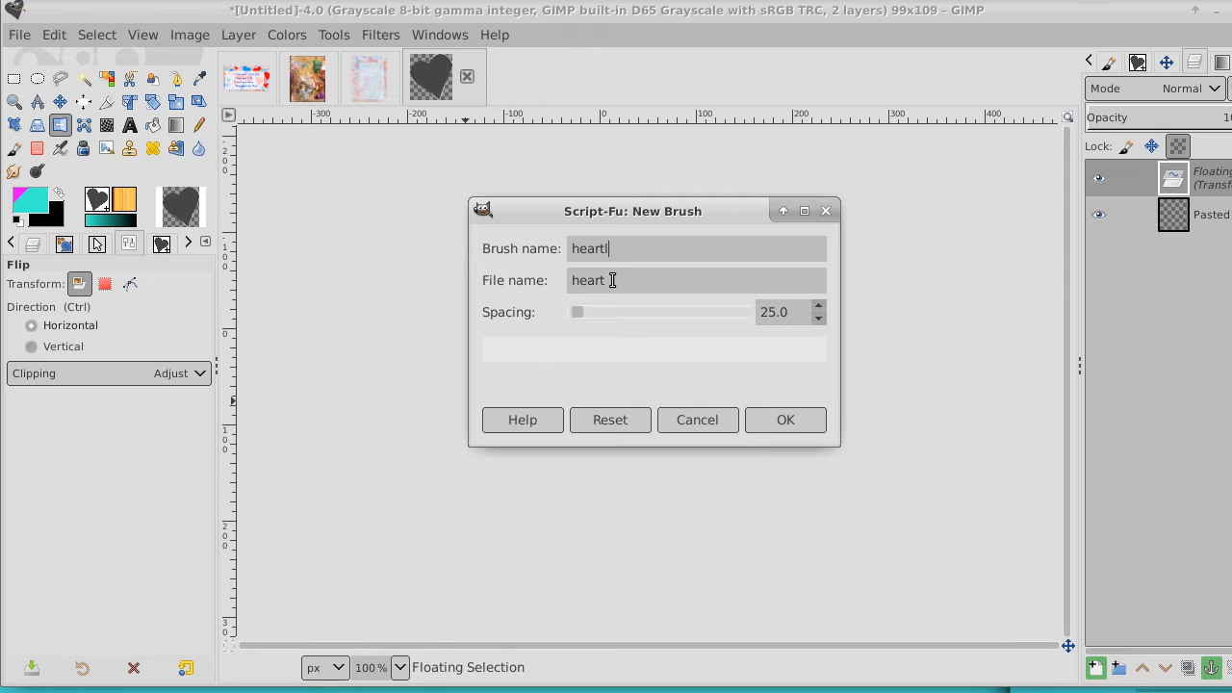
left_click(786, 420)
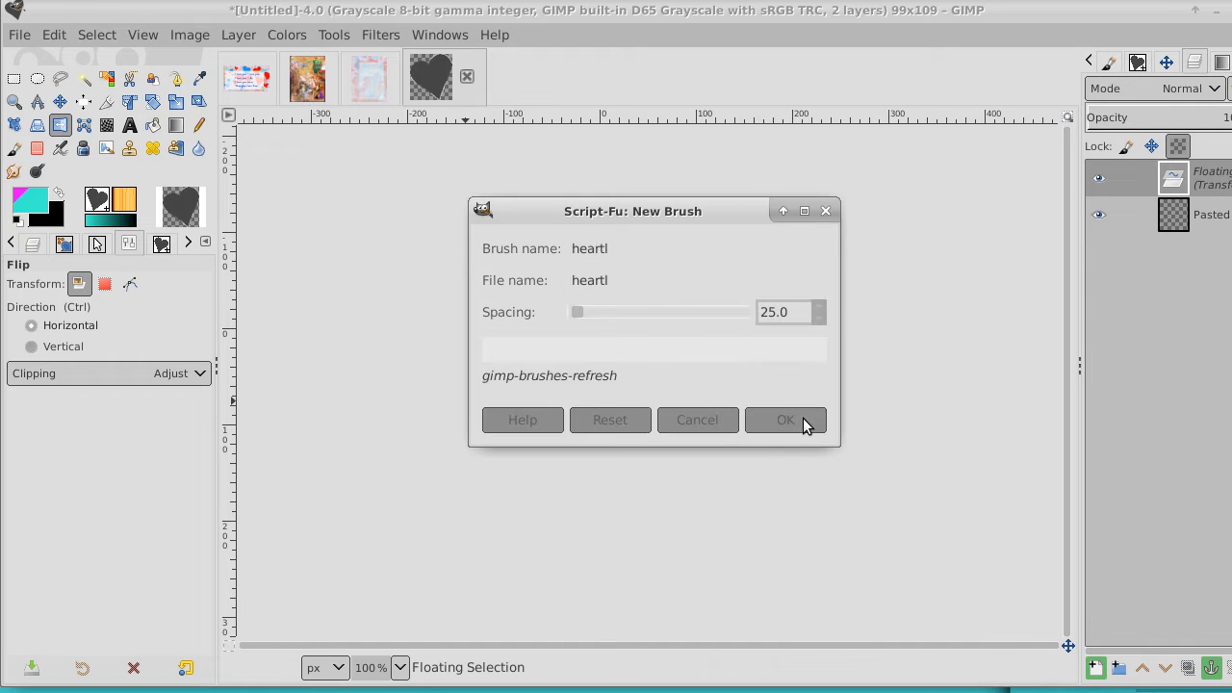
Return to the love verse card and change the foreground color to light green 8cf343
left_click(244, 80)
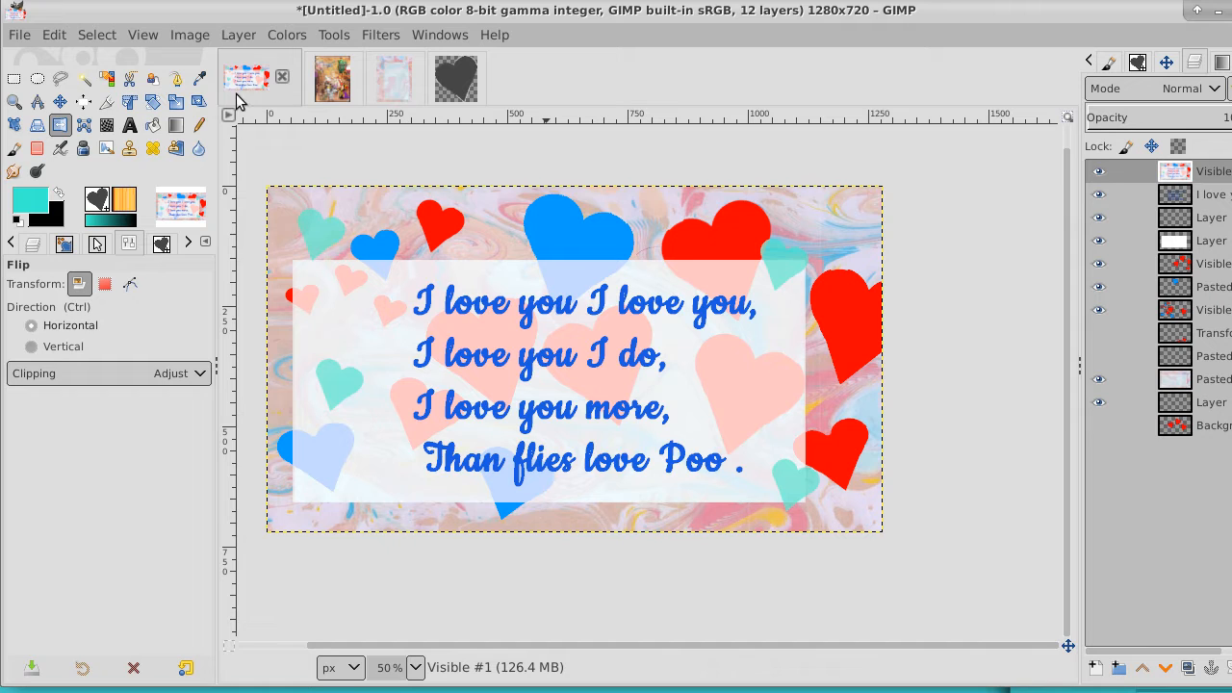
left_click(41, 203)
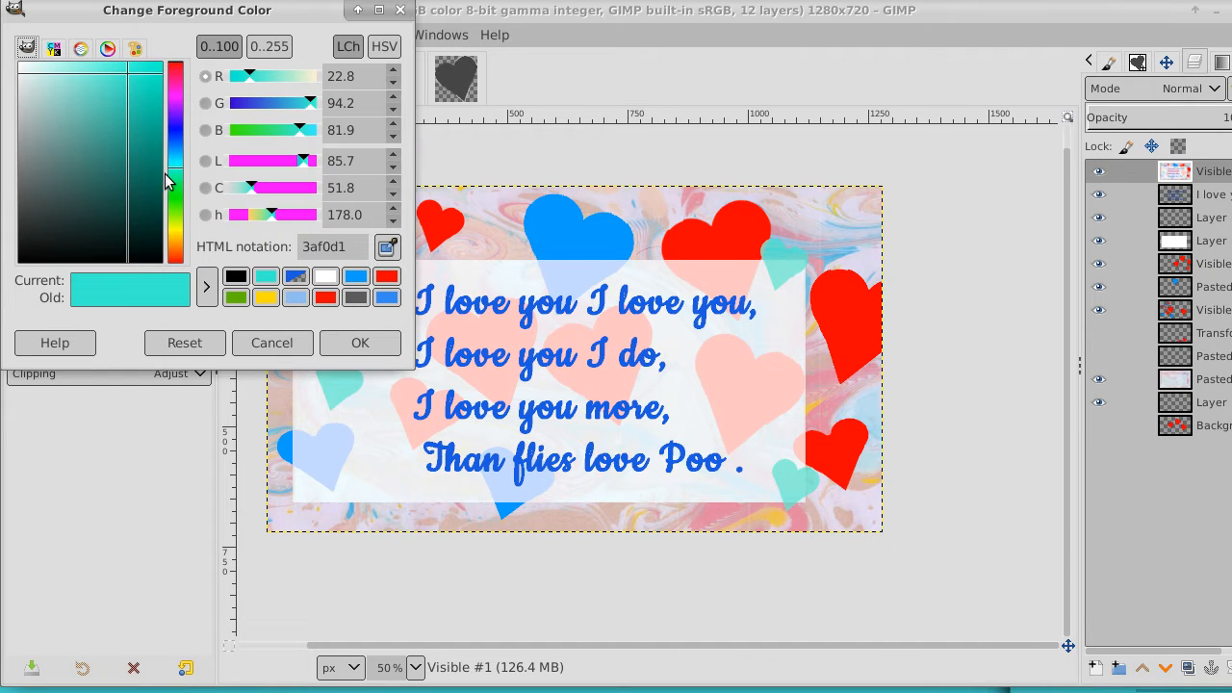
left_click(174, 208)
left_click(122, 78)
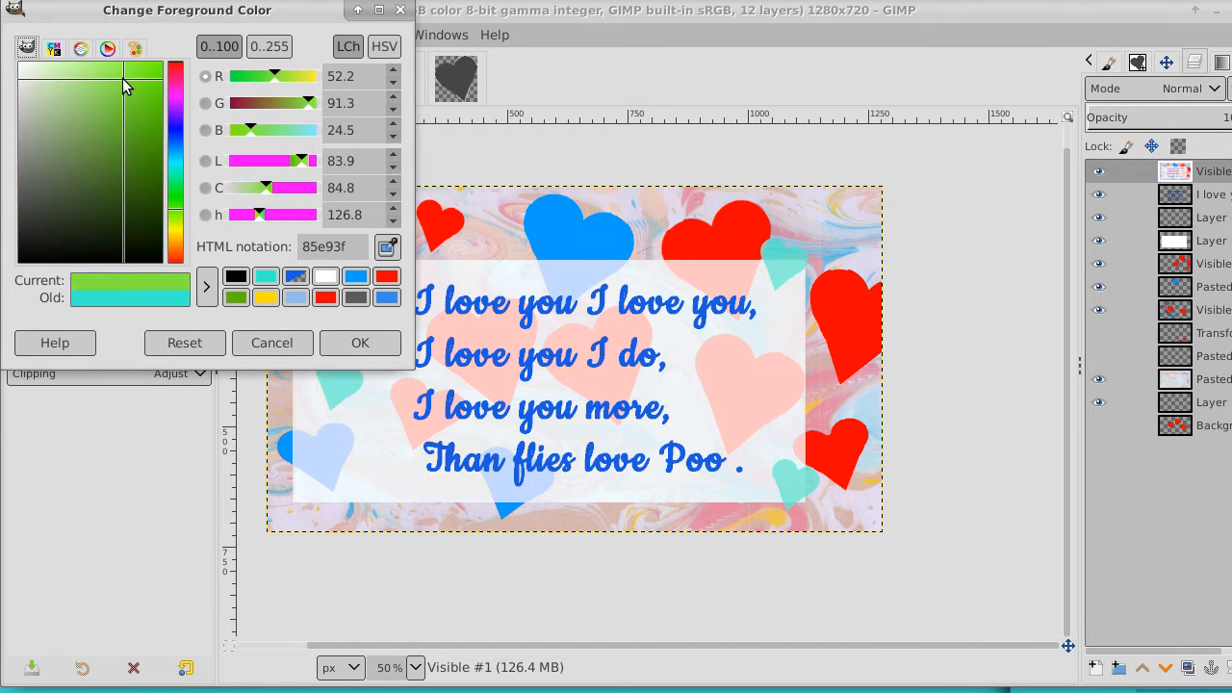
left_click_drag(123, 78, 123, 71)
left_click(351, 342)
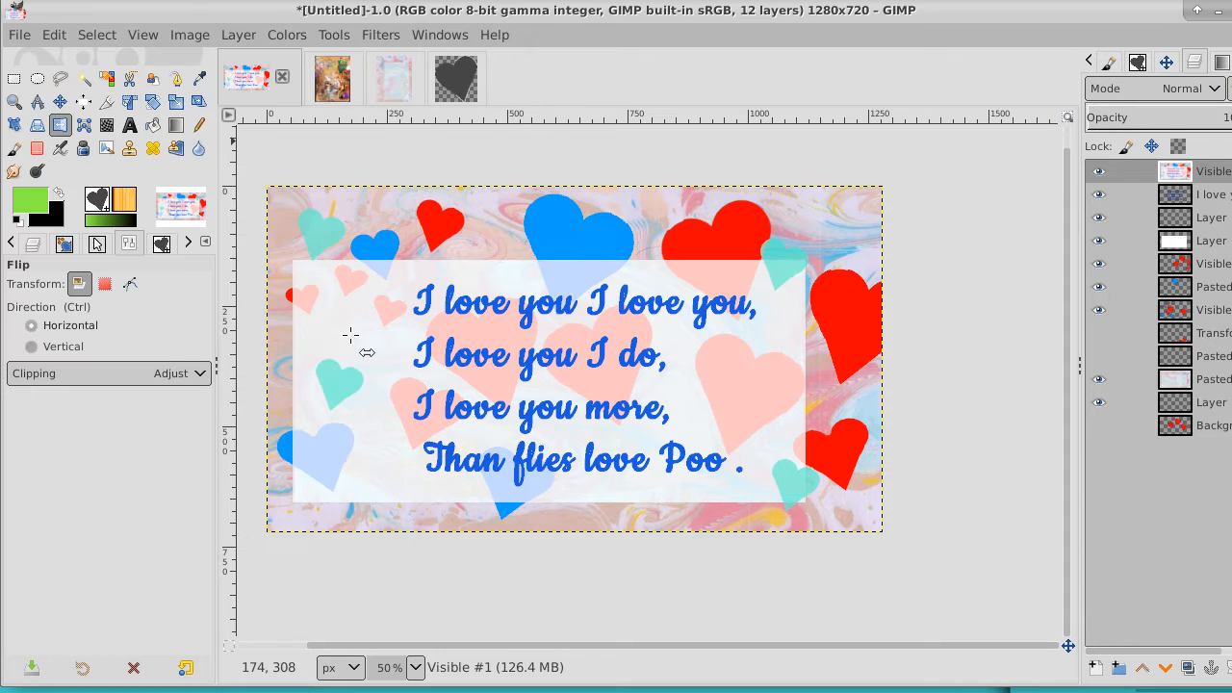
With the Paintbrush and heartl brush, stamp five green hearts: left of the verse, beside the large blue heart, upper-right corner, panel's right side and lower-left
left_click(14, 147)
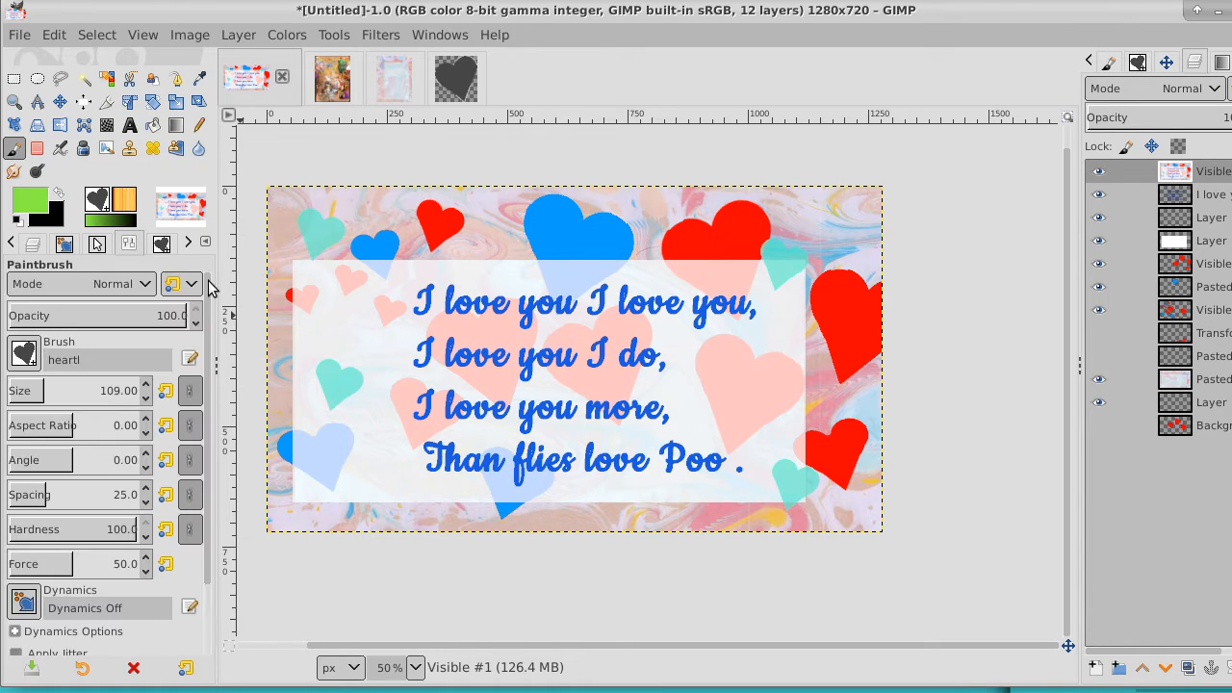
left_click(321, 340)
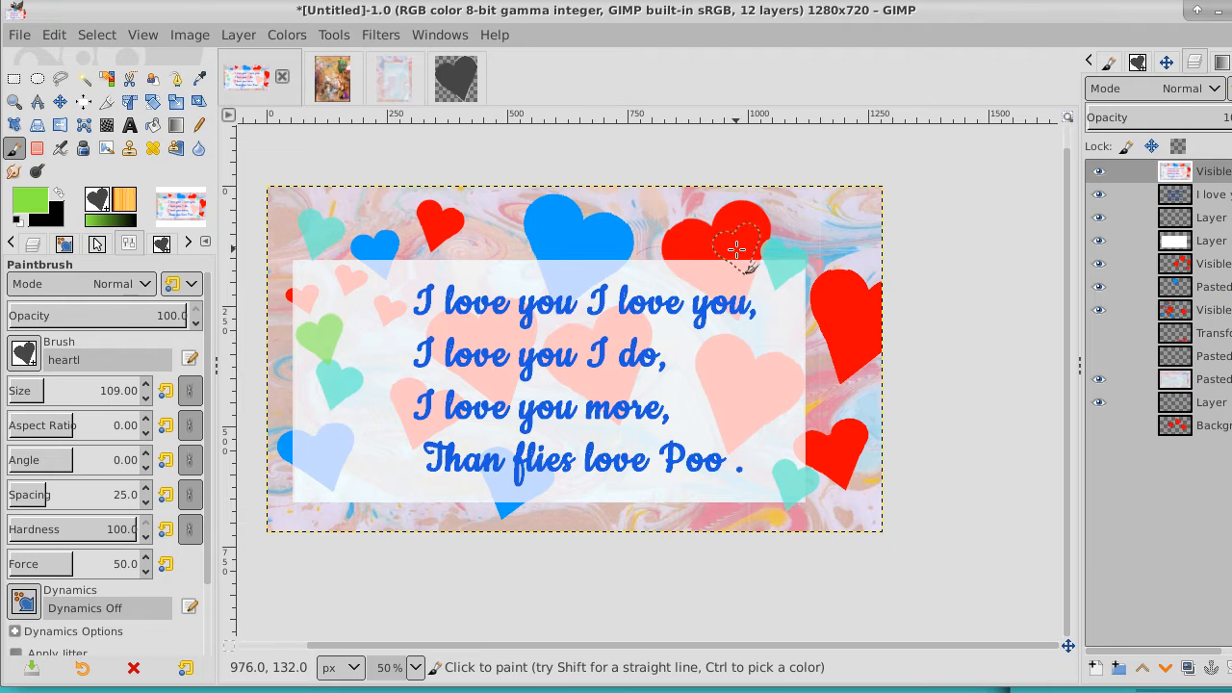
left_click(512, 240)
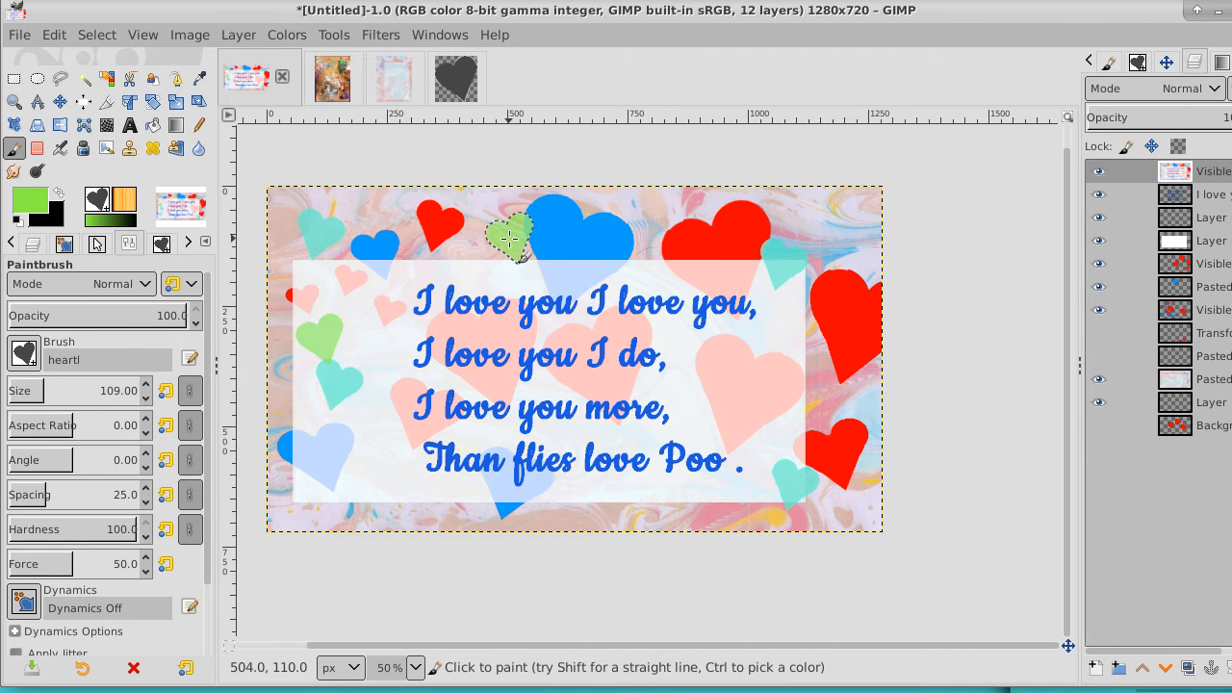
left_click(829, 213)
left_click(784, 383)
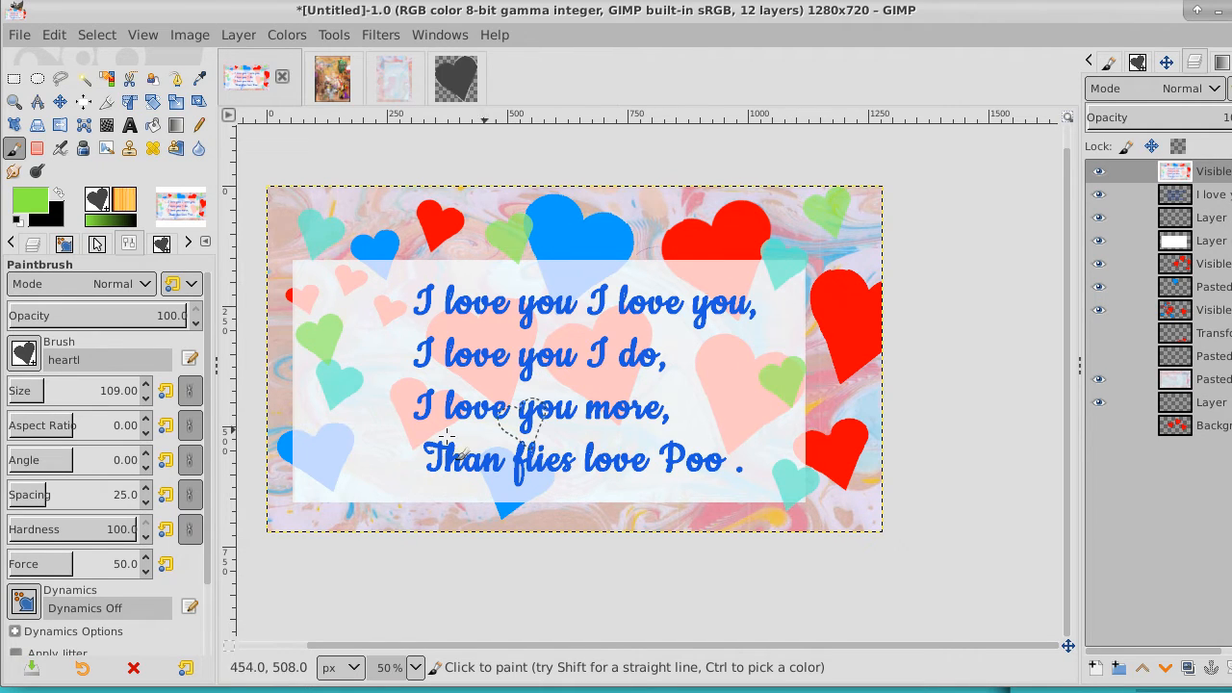
left_click(347, 476)
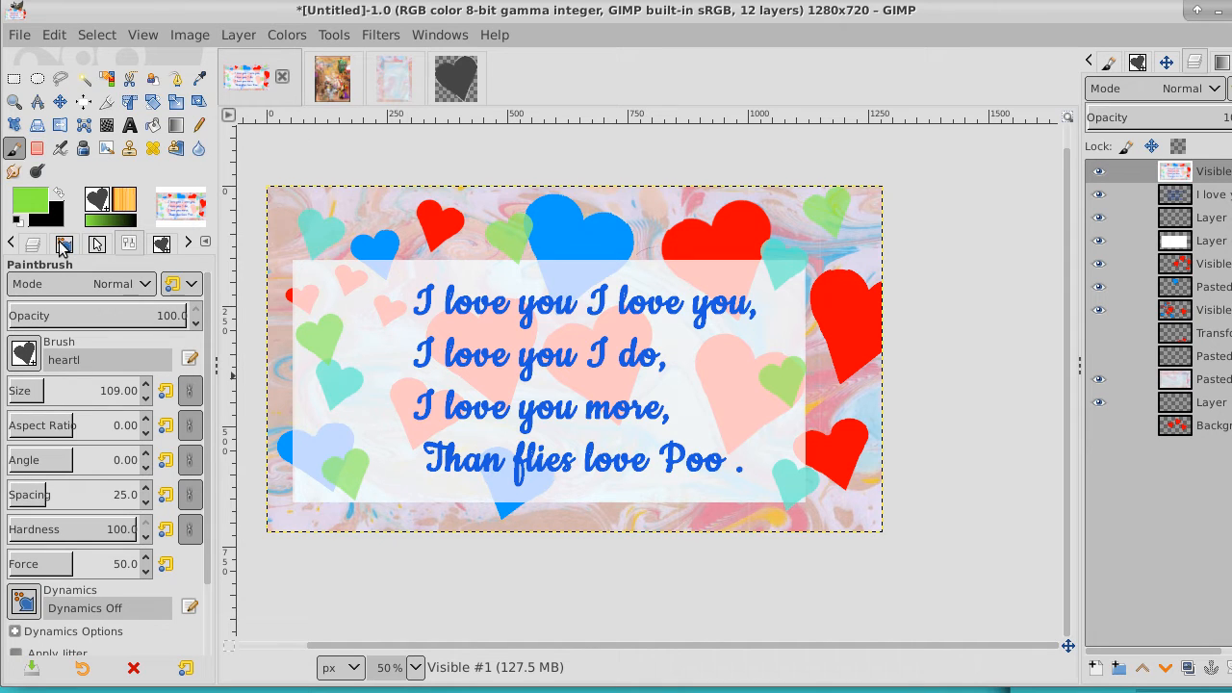
Choose the grass brush for the Paintbrush
left_click(24, 354)
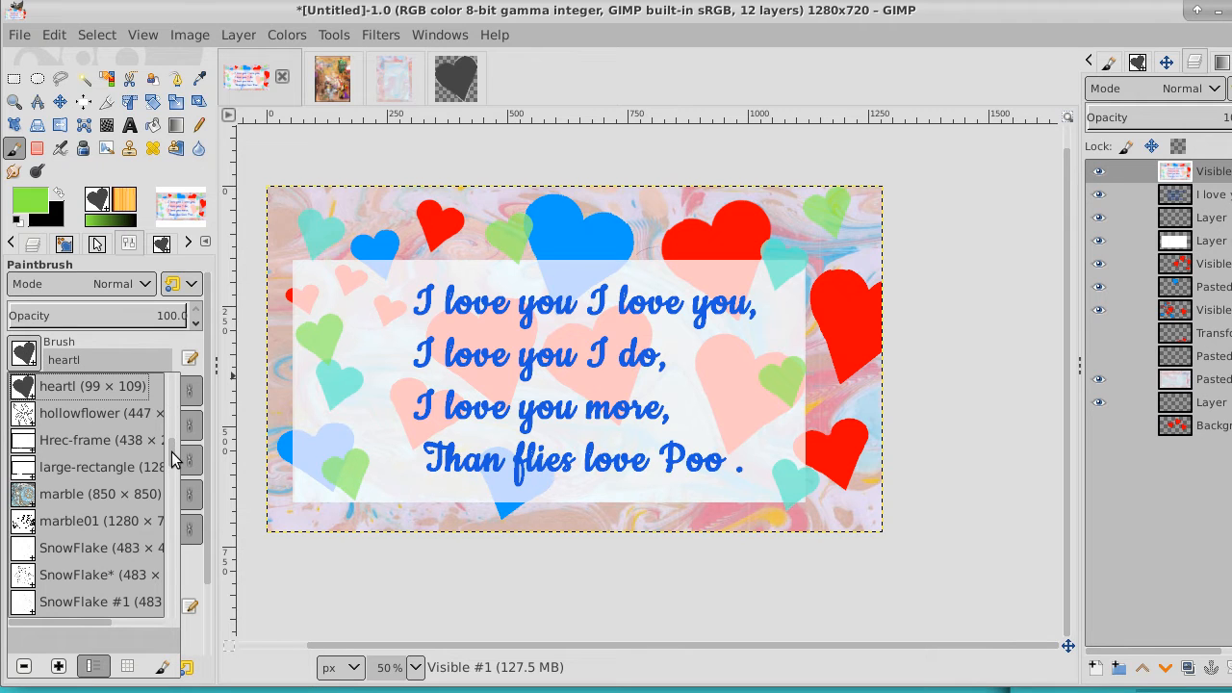
mouse_move(174, 459)
left_mouse_down()
mouse_move(178, 394)
mouse_move(176, 443)
left_mouse_up()
scroll(176, 443, "down", 1)
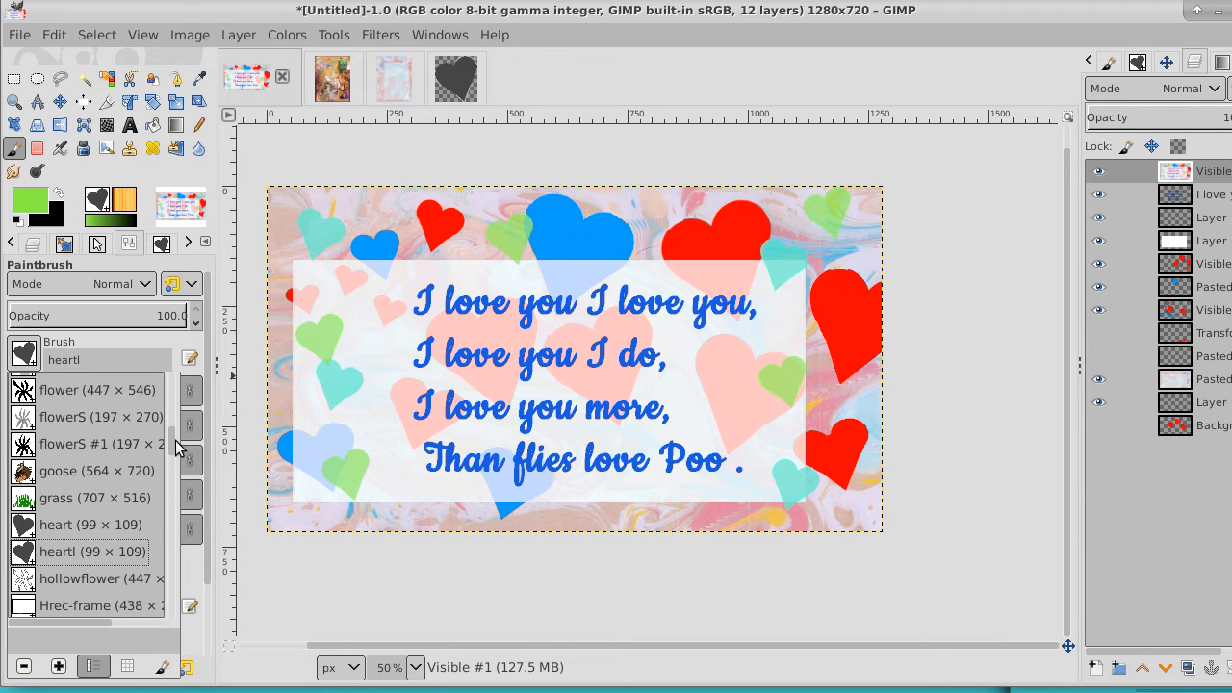
double_click(26, 497)
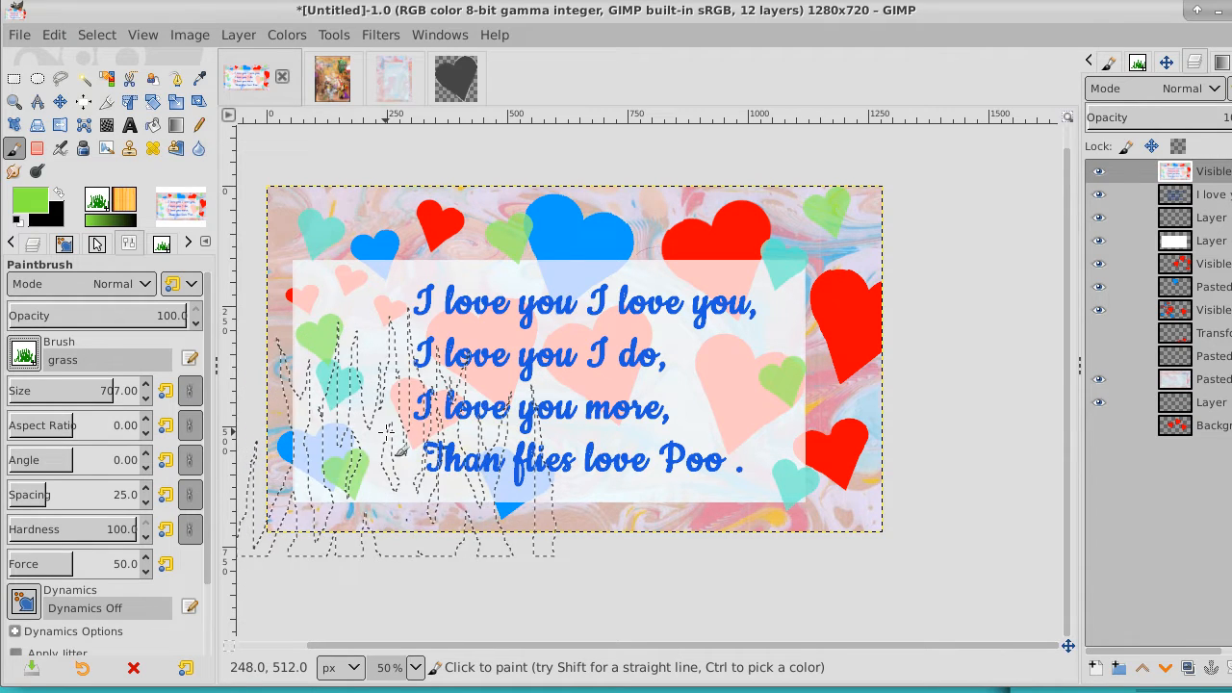
Reduce the grass brush size to 434 and stamp one clump of grass at each of the card's lower corners
key("bracketleft")
key("bracketleft")
key("bracketleft")
key("bracketleft")
key("bracketleft")
key("bracketleft")
key("bracketleft")
key("bracketleft")
key("bracketleft")
key("bracketleft")
key("bracketleft")
key("bracketleft")
key("bracketleft")
key("bracketleft")
key("bracketleft")
key("bracketleft")
key("bracketleft")
key("bracketleft")
key("bracketleft")
key("bracketleft")
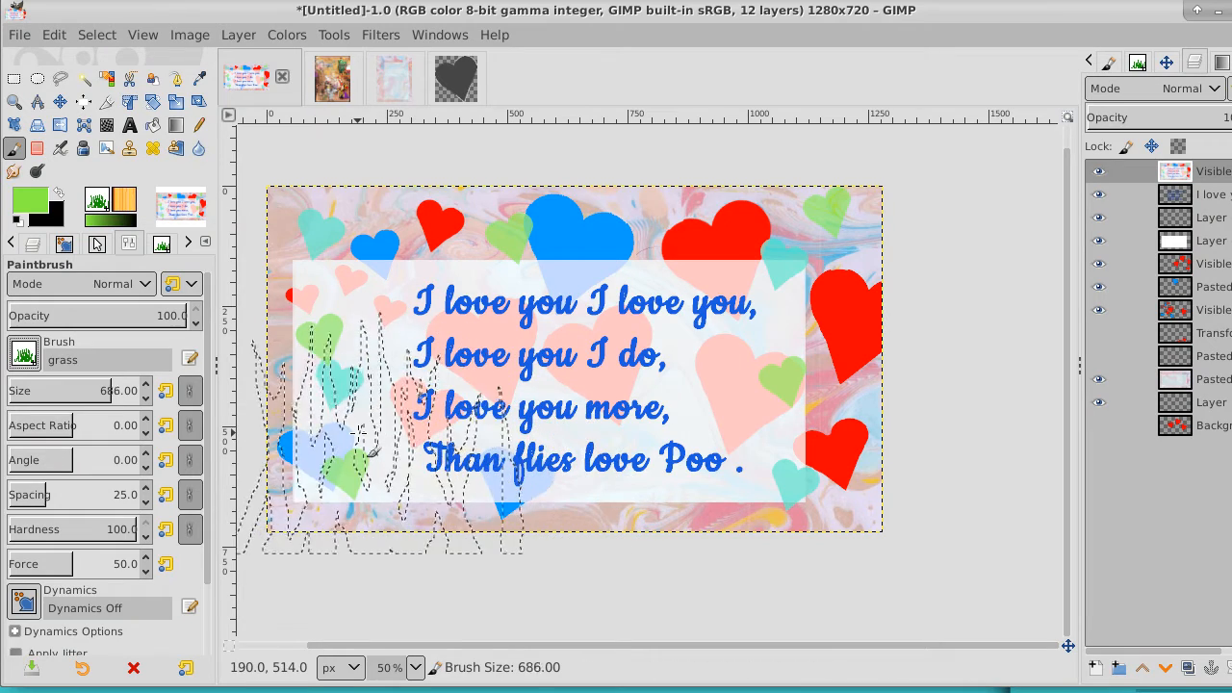
key("bracketleft")
key("bracketleft")
key("bracketleft")
key("bracketleft")
key("bracketleft")
key("bracketleft")
key("bracketleft")
key("bracketleft")
key("bracketleft")
key("bracketleft")
key("bracketleft")
key("bracketleft")
key("bracketleft")
key("bracketleft")
key("bracketleft")
key("bracketleft")
key("bracketleft")
key("bracketleft")
key("bracketleft")
key("bracketleft")
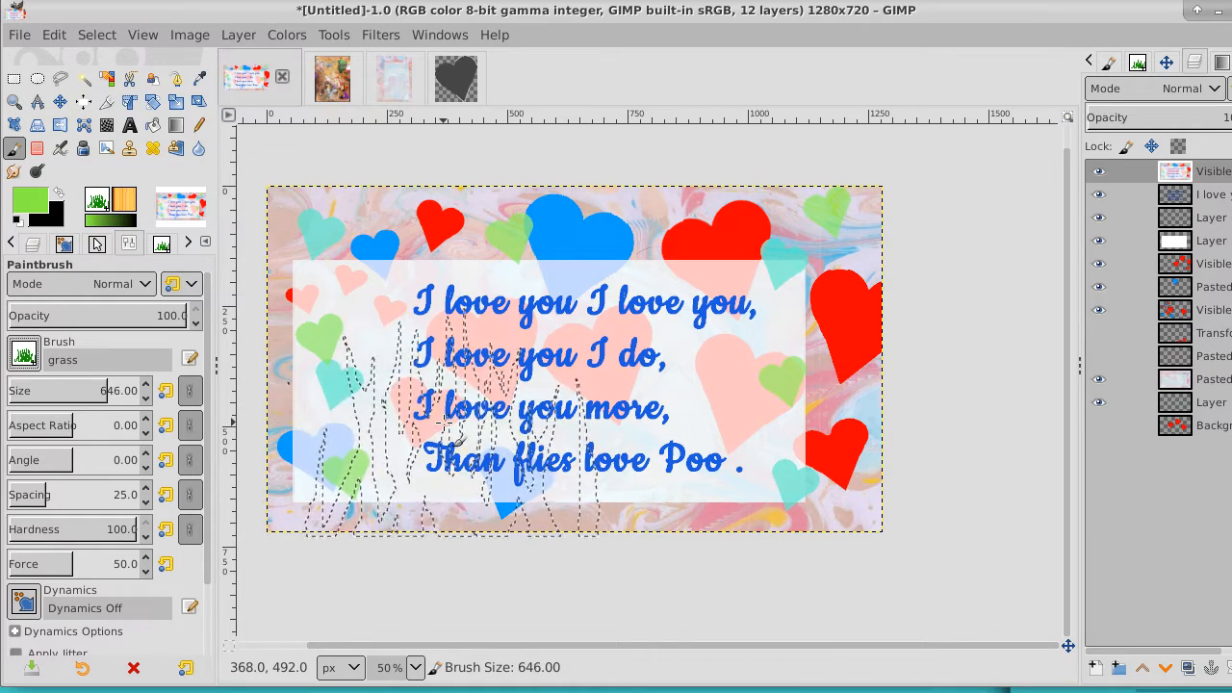
key("bracketleft")
key("bracketleft")
key("bracketleft")
key("bracketleft")
key("bracketleft")
key("bracketleft")
key("bracketleft")
key("bracketleft")
key("bracketleft")
key("bracketleft")
key("bracketleft")
key("bracketleft")
key("bracketleft")
key("bracketleft")
key("bracketleft")
key("bracketleft")
key("bracketleft")
key("bracketleft")
key("bracketleft")
key("bracketleft")
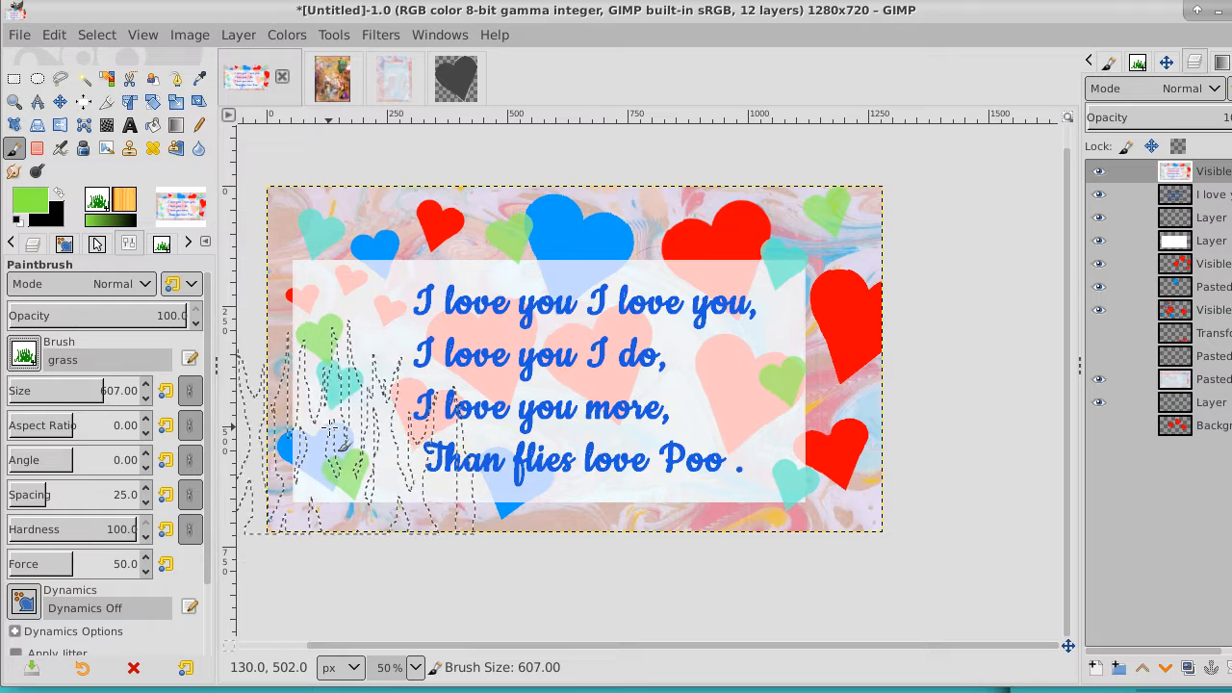
key("bracketleft")
key("bracketleft")
key("bracketleft")
key("bracketleft")
key("bracketleft")
key("bracketleft")
key("bracketleft")
key("bracketleft")
key("bracketleft")
key("bracketleft")
key("bracketleft")
key("bracketleft")
key("bracketleft")
key("bracketleft")
key("bracketleft")
key("bracketleft")
key("bracketleft")
key("bracketleft")
key("bracketleft")
key("bracketleft")
key("bracketleft")
key("bracketleft")
key("bracketleft")
key("bracketleft")
key("bracketleft")
key("bracketleft")
key("bracketleft")
key("bracketleft")
key("bracketleft")
key("bracketleft")
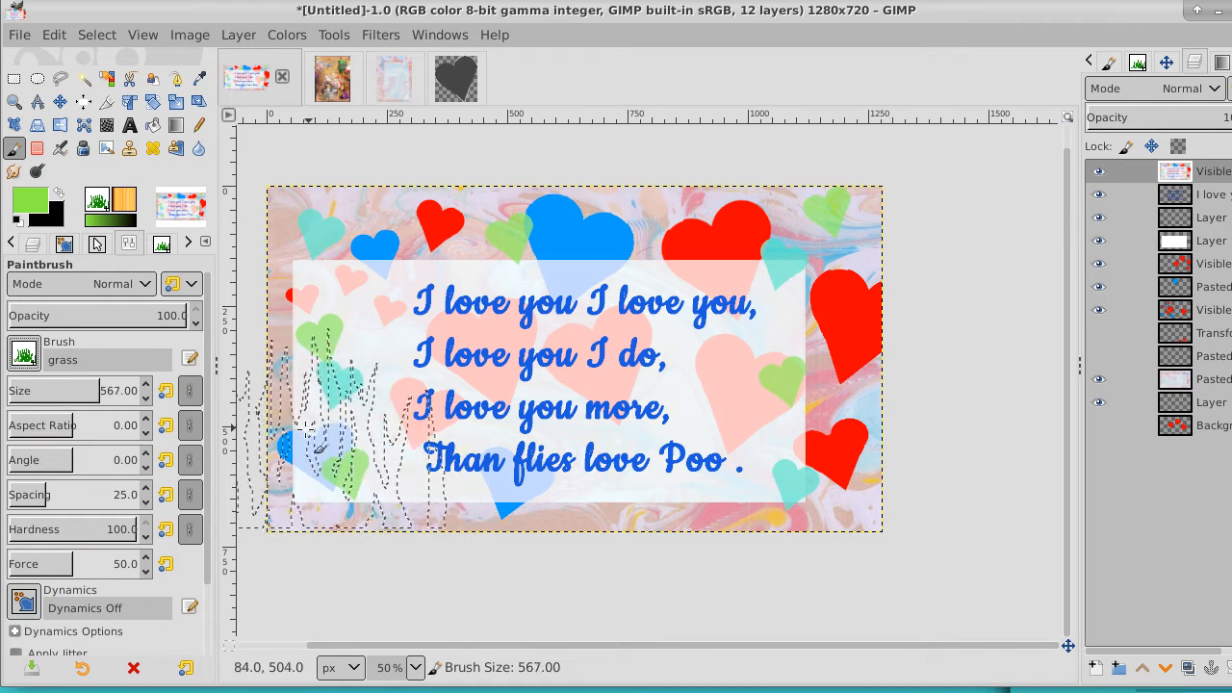
key("bracketleft")
key("bracketleft")
key("bracketleft")
key("bracketleft")
key("bracketleft")
key("bracketleft")
key("bracketleft")
key("bracketleft")
key("bracketleft")
key("bracketleft")
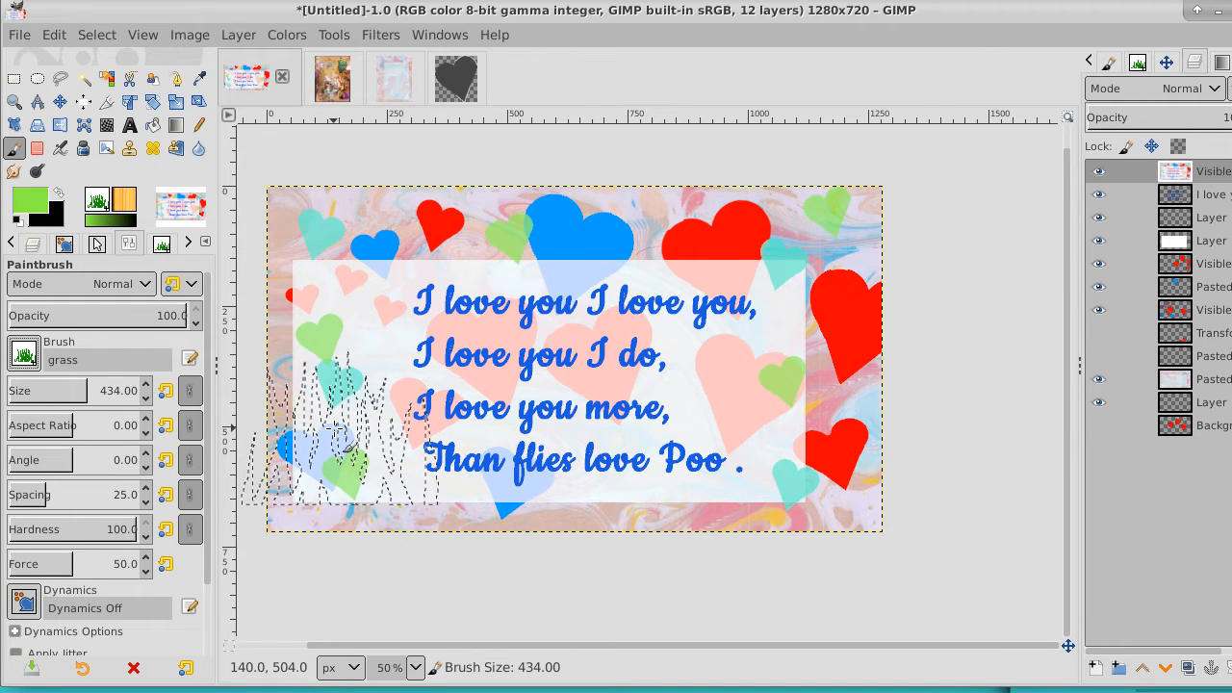
left_click(334, 429)
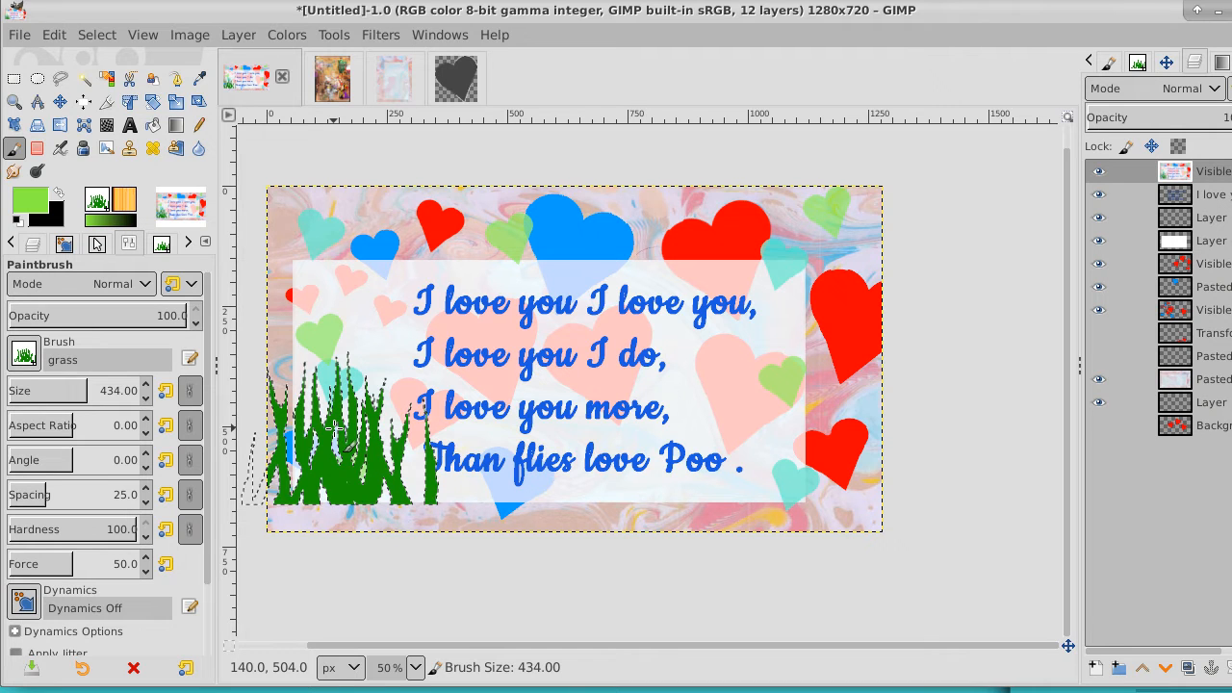
left_click(833, 428)
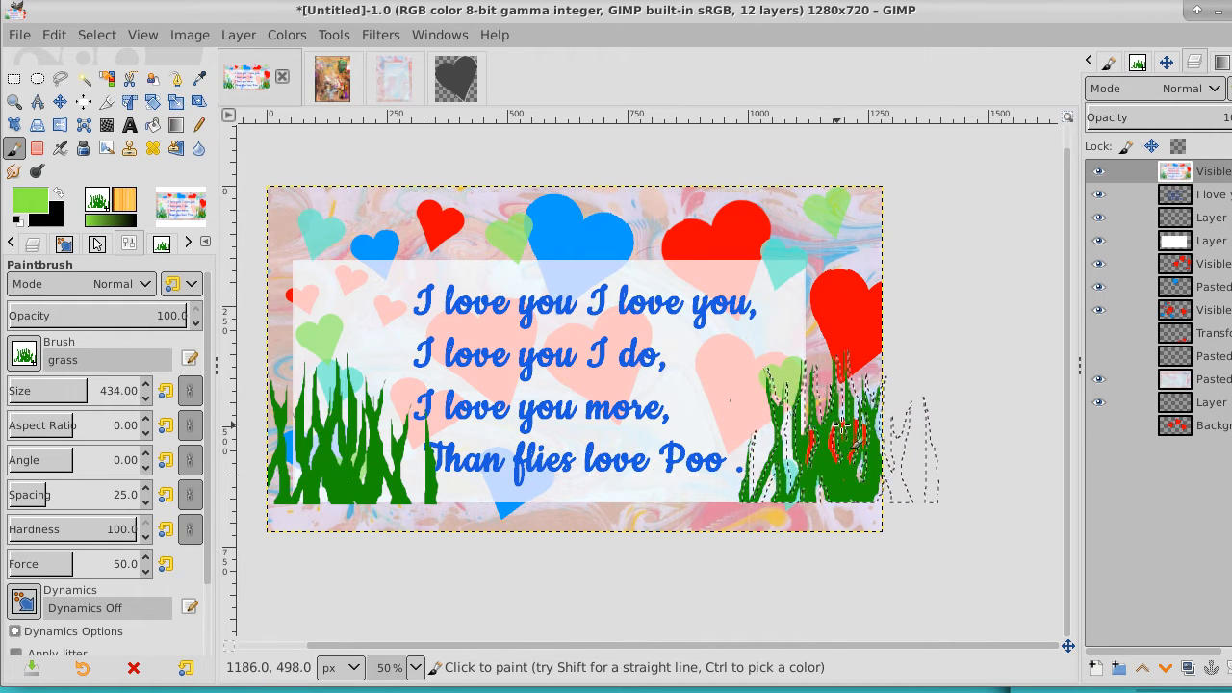
Choose the flowerS #1 brush and reduce its size to 196
left_click(27, 357)
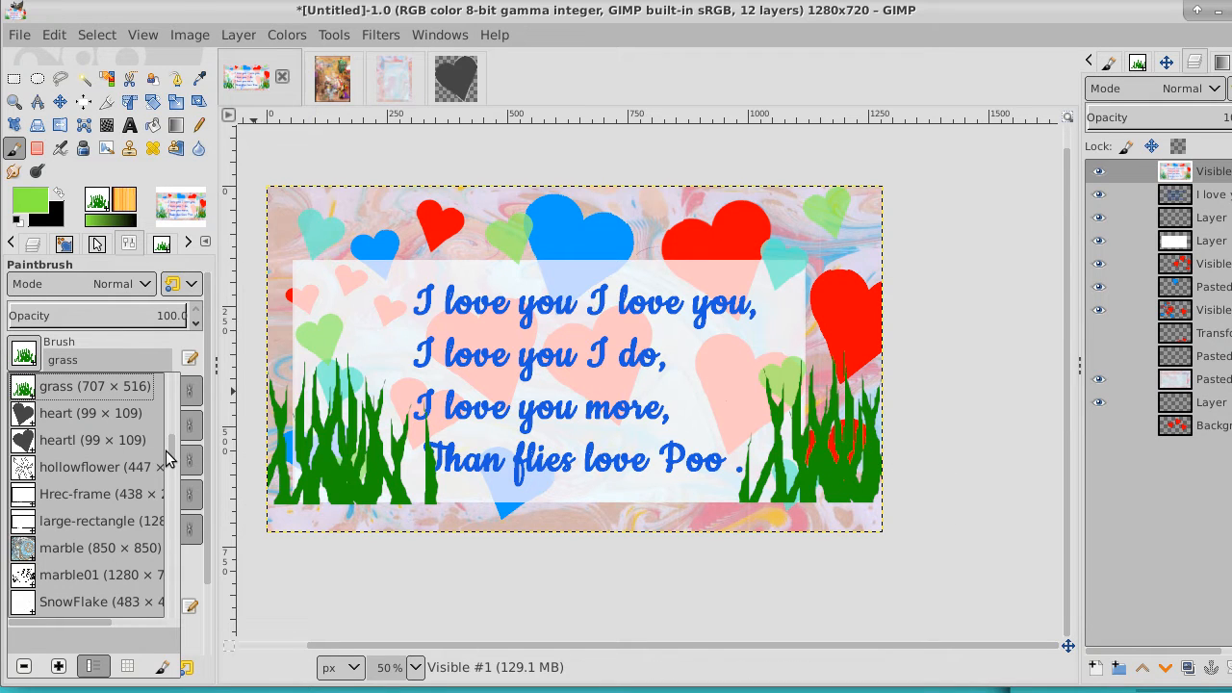
scroll(169, 460, "up", 4)
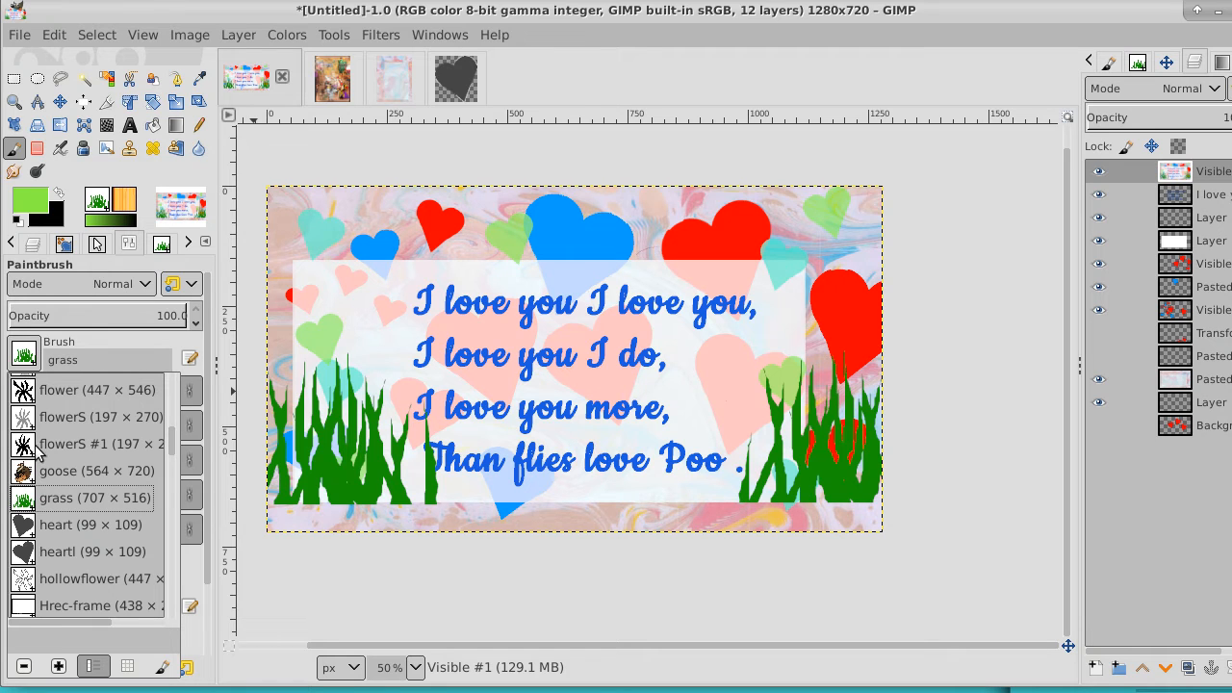
left_click(18, 445)
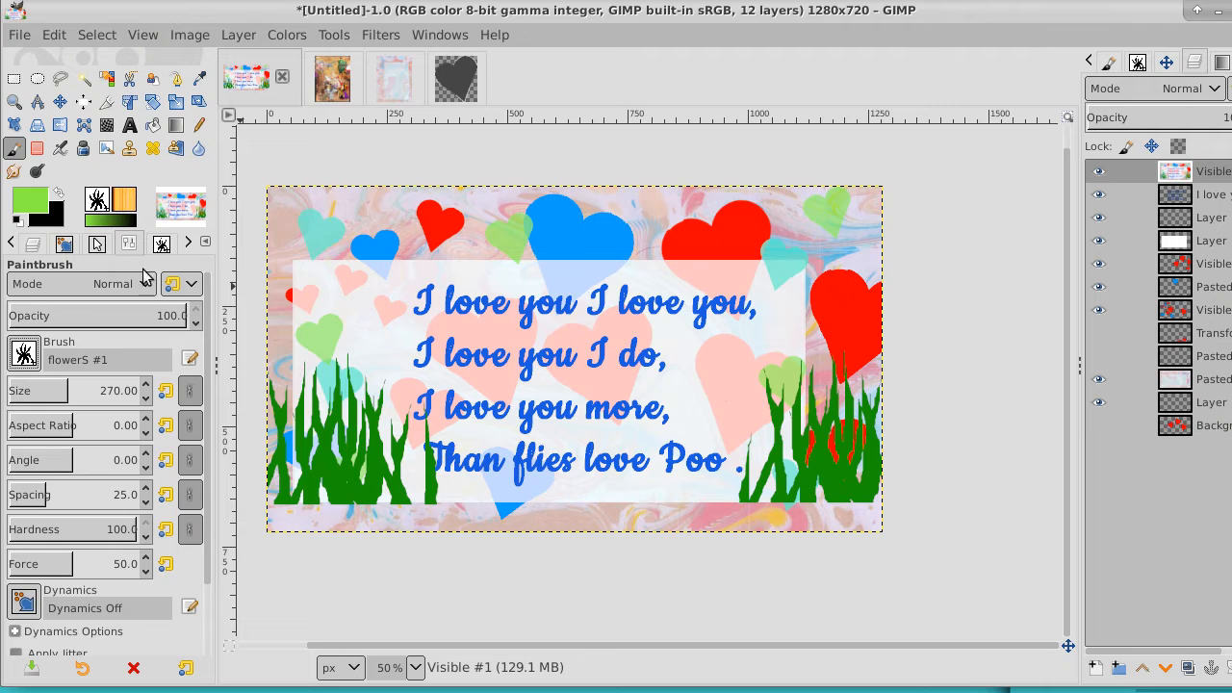
key("bracketleft")
key("bracketleft")
key("bracketleft")
key("bracketleft")
key("bracketleft")
key("bracketleft")
key("bracketleft")
key("bracketleft")
key("bracketleft")
key("bracketleft")
key("bracketleft")
key("bracketleft")
key("bracketleft")
key("bracketleft")
key("bracketleft")
key("bracketleft")
key("bracketleft")
key("bracketleft")
key("bracketleft")
key("bracketleft")
key("bracketleft")
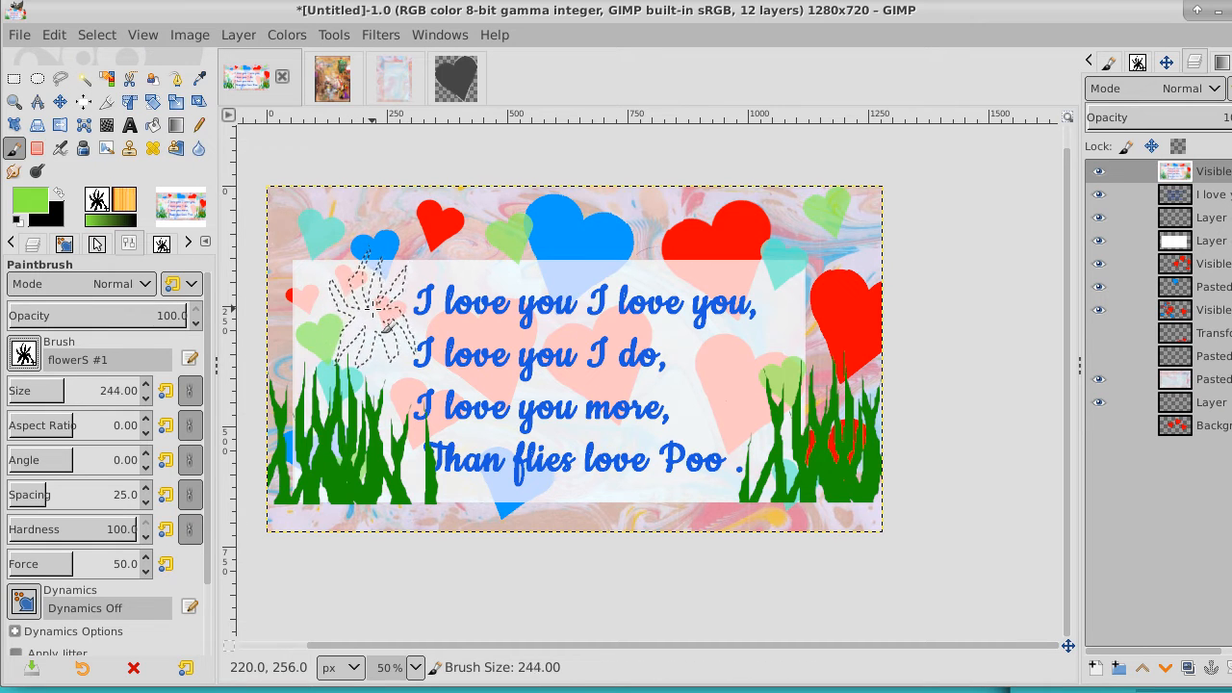
key("bracketleft")
key("bracketleft")
key("bracketleft")
key("bracketleft")
key("bracketleft")
key("bracketleft")
key("bracketleft")
key("bracketleft")
key("bracketleft")
key("bracketleft")
key("bracketleft")
key("bracketleft")
key("bracketleft")
key("bracketleft")
key("bracketleft")
key("bracketleft")
key("bracketleft")
key("bracketleft")
key("bracketleft")
key("bracketleft")
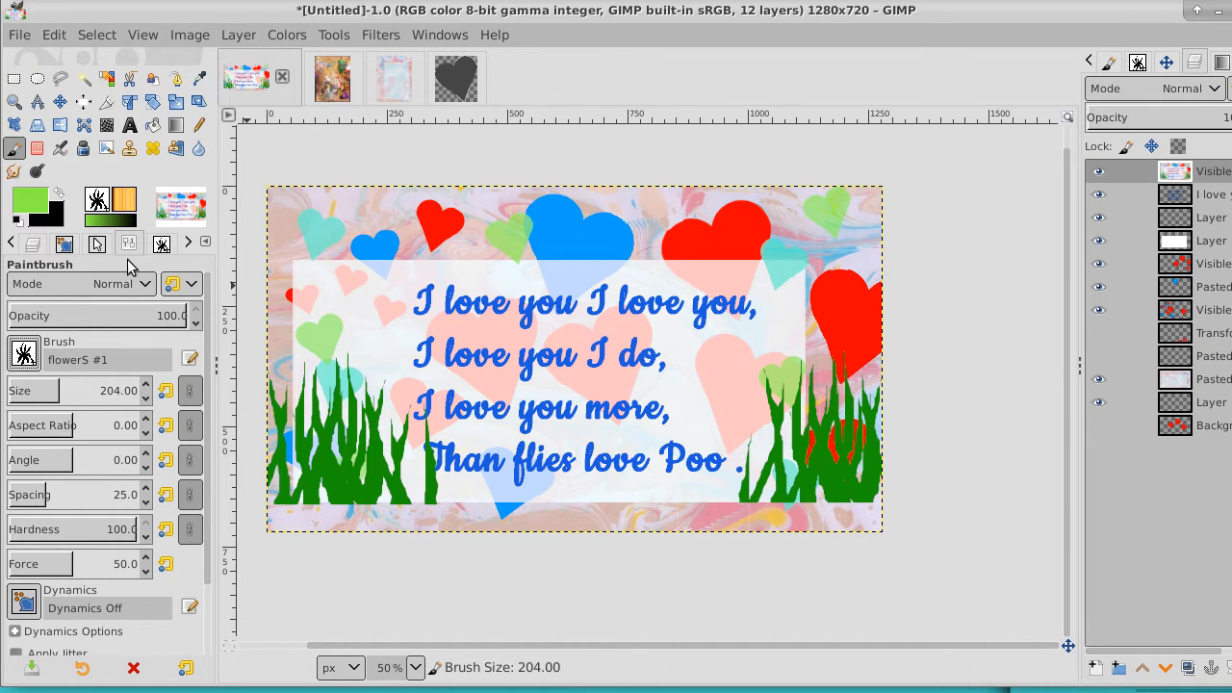
Change the foreground color to bright yellow fffa00
left_click(37, 197)
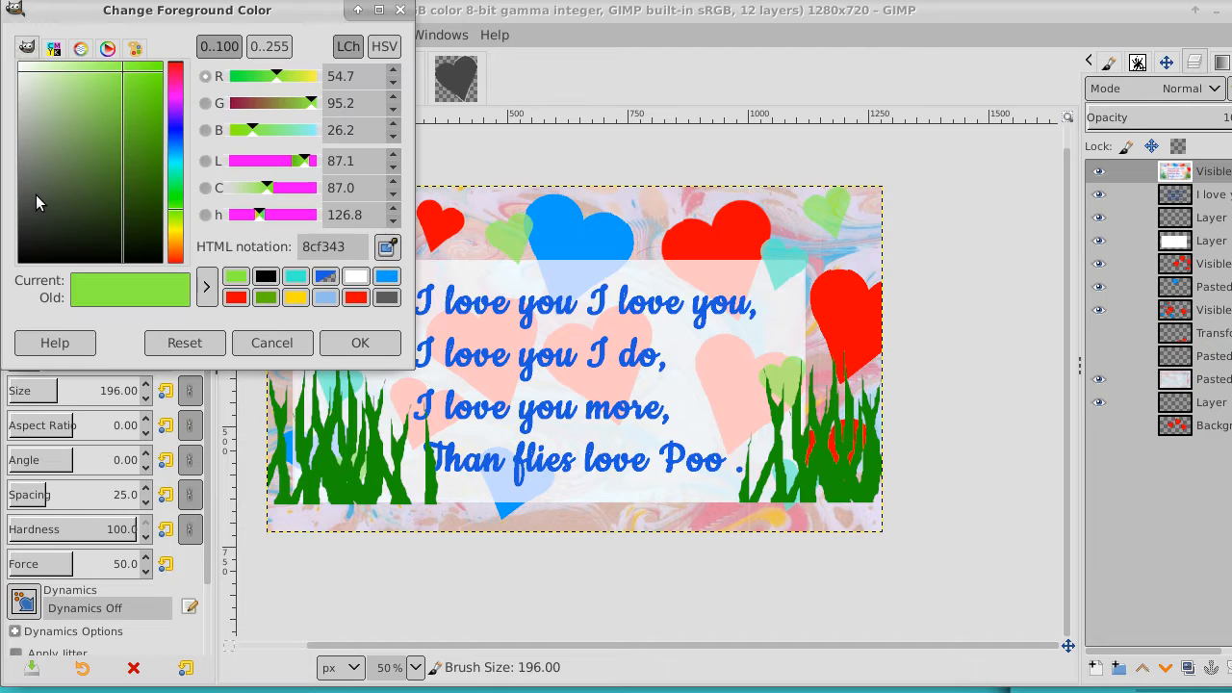
left_click(171, 258)
left_click_drag(83, 108, 43, 99)
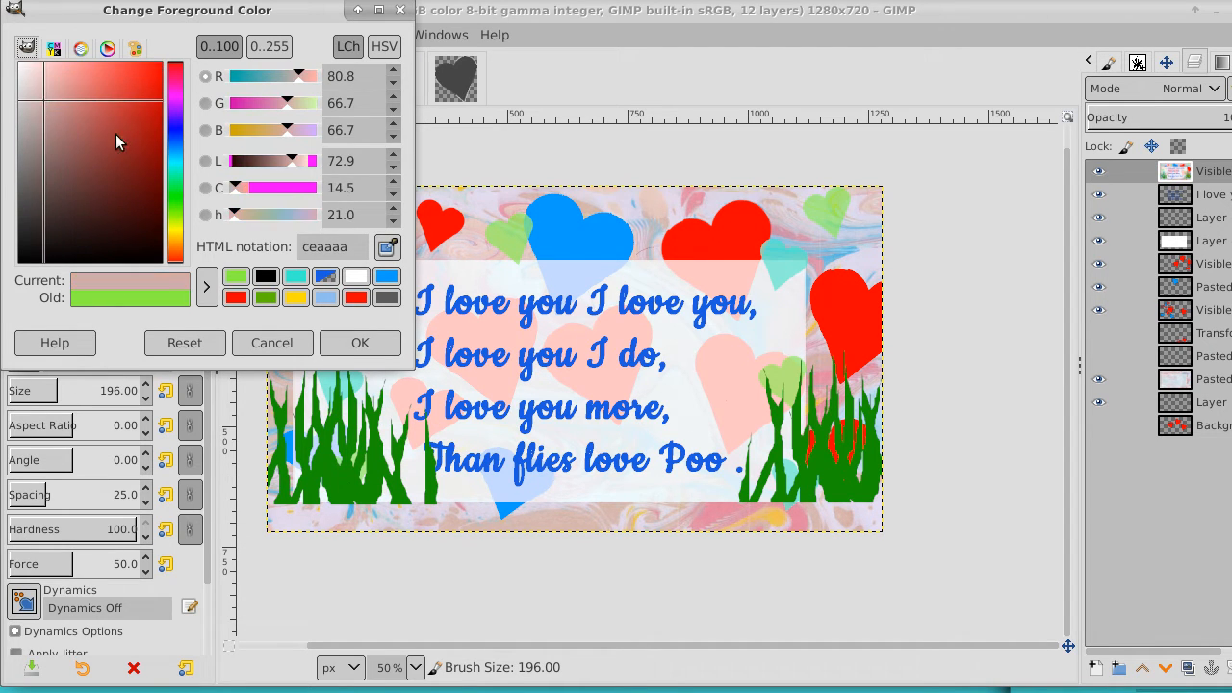
left_click(175, 231)
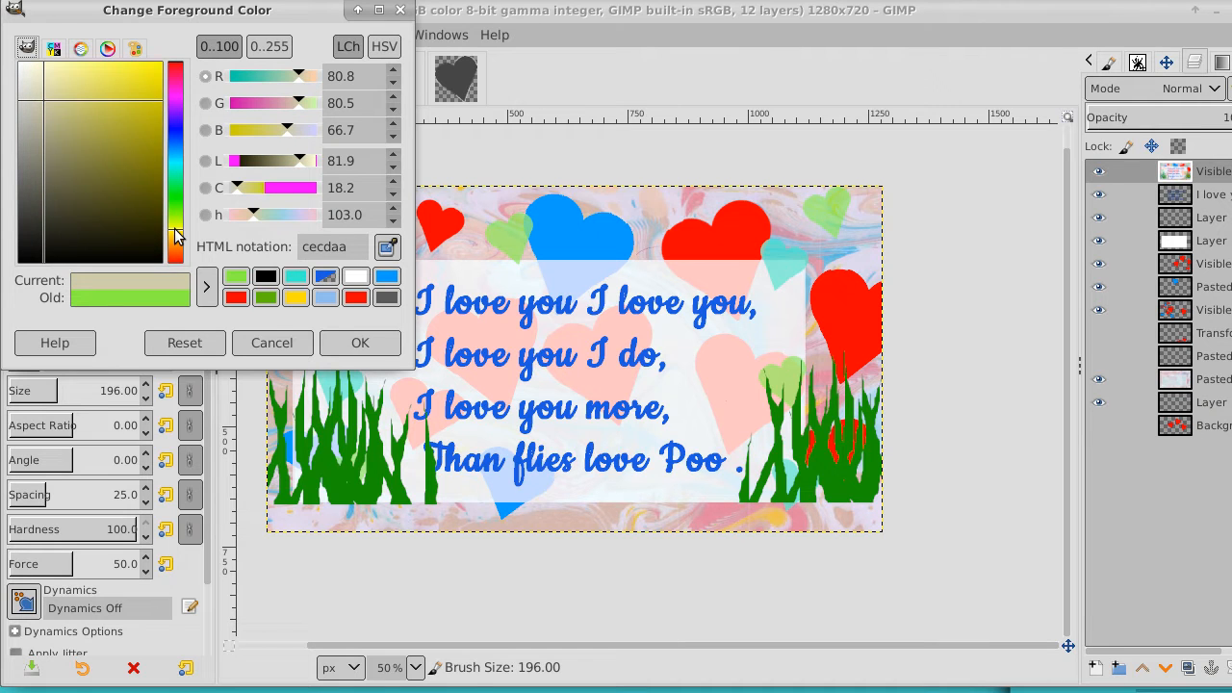
left_click_drag(159, 144, 176, 36)
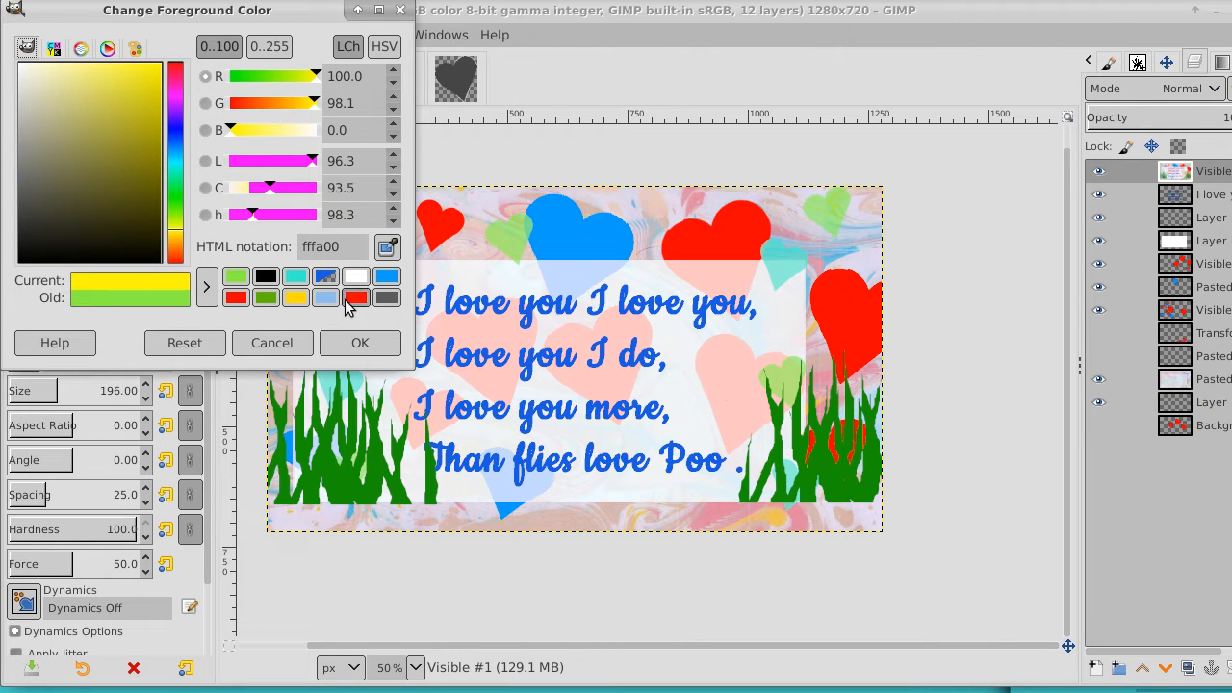
left_click(352, 342)
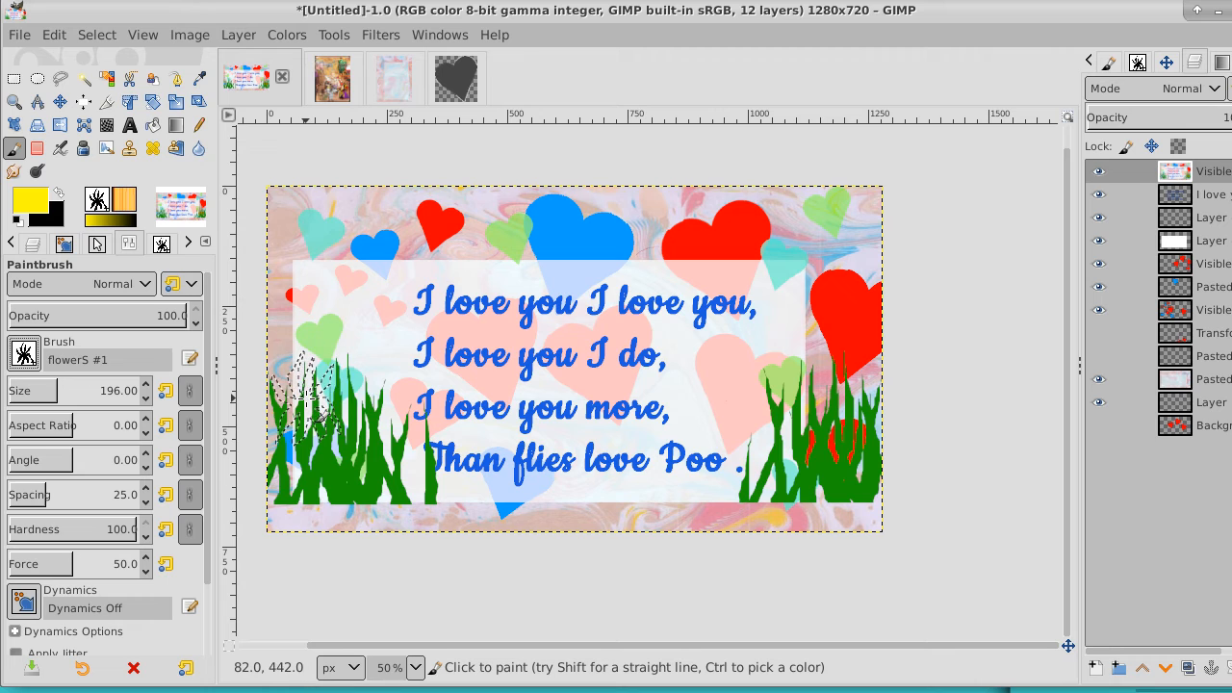
Reduce the flower brush size to 168 and stamp two yellow flowers over each of the two grass clumps
key("bracketleft")
key("bracketleft")
key("bracketleft")
key("bracketleft")
key("bracketleft")
key("bracketleft")
key("bracketleft")
key("bracketleft")
key("bracketleft")
key("bracketleft")
key("bracketleft")
key("bracketleft")
key("bracketleft")
key("bracketleft")
key("bracketleft")
key("bracketleft")
key("bracketleft")
key("bracketleft")
key("bracketleft")
key("bracketleft")
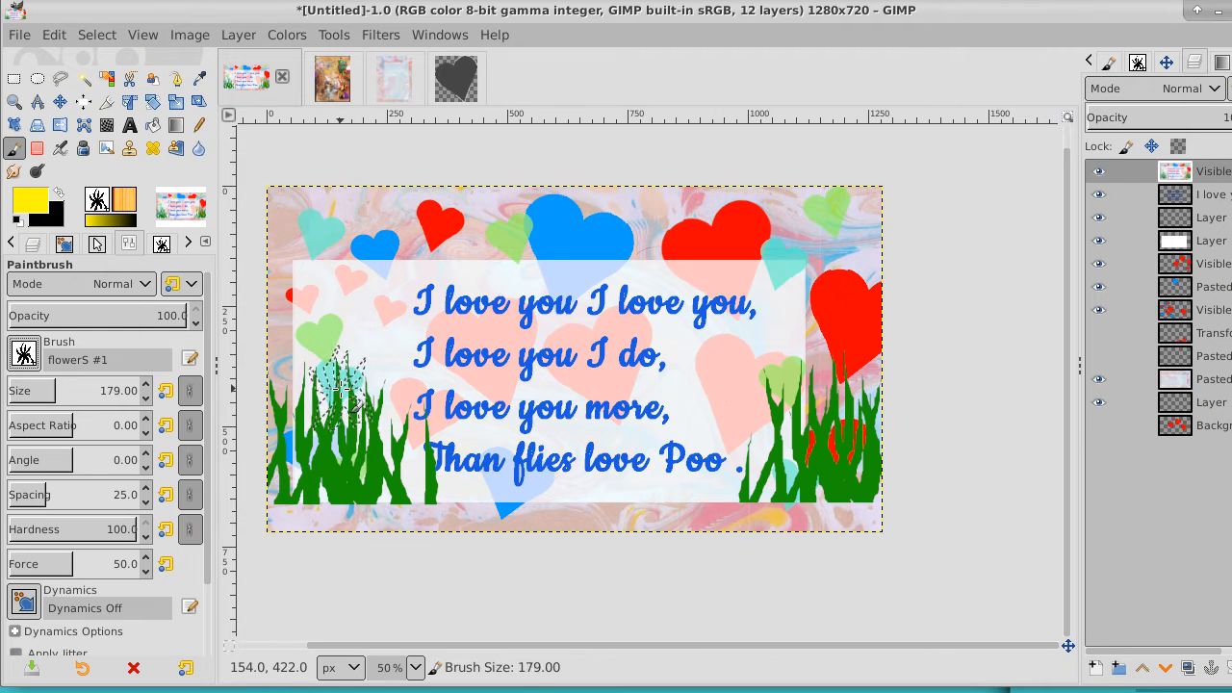
key("bracketleft")
left_click(342, 391)
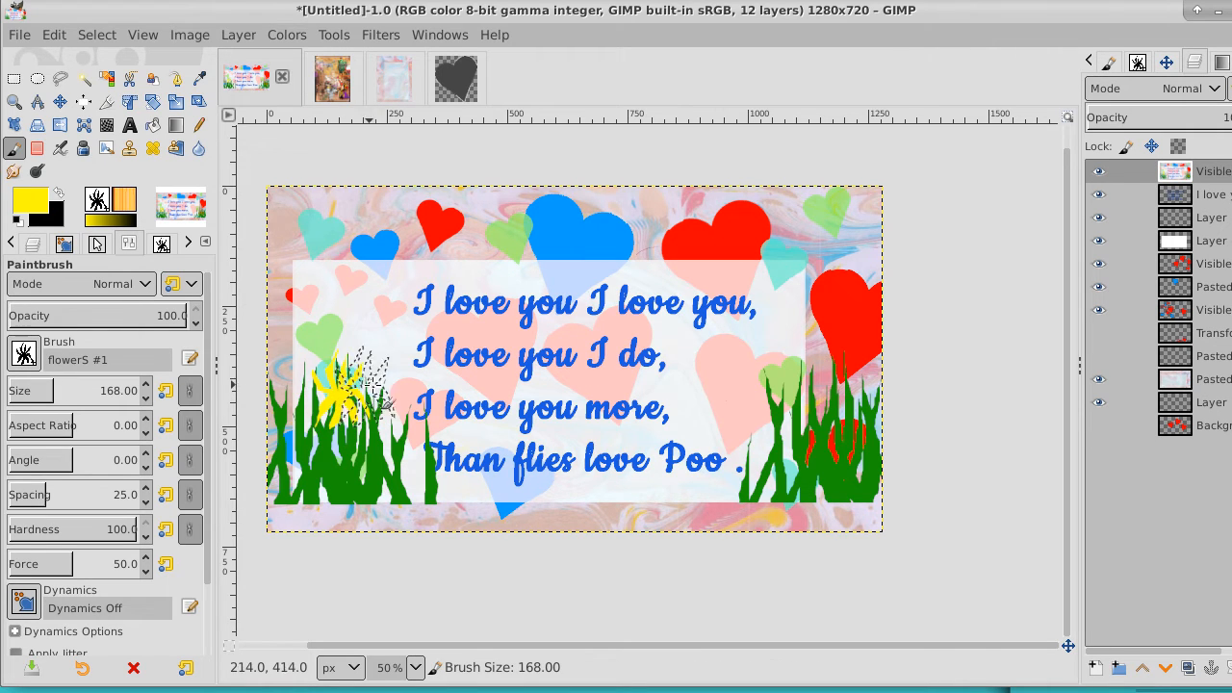
left_click(397, 449)
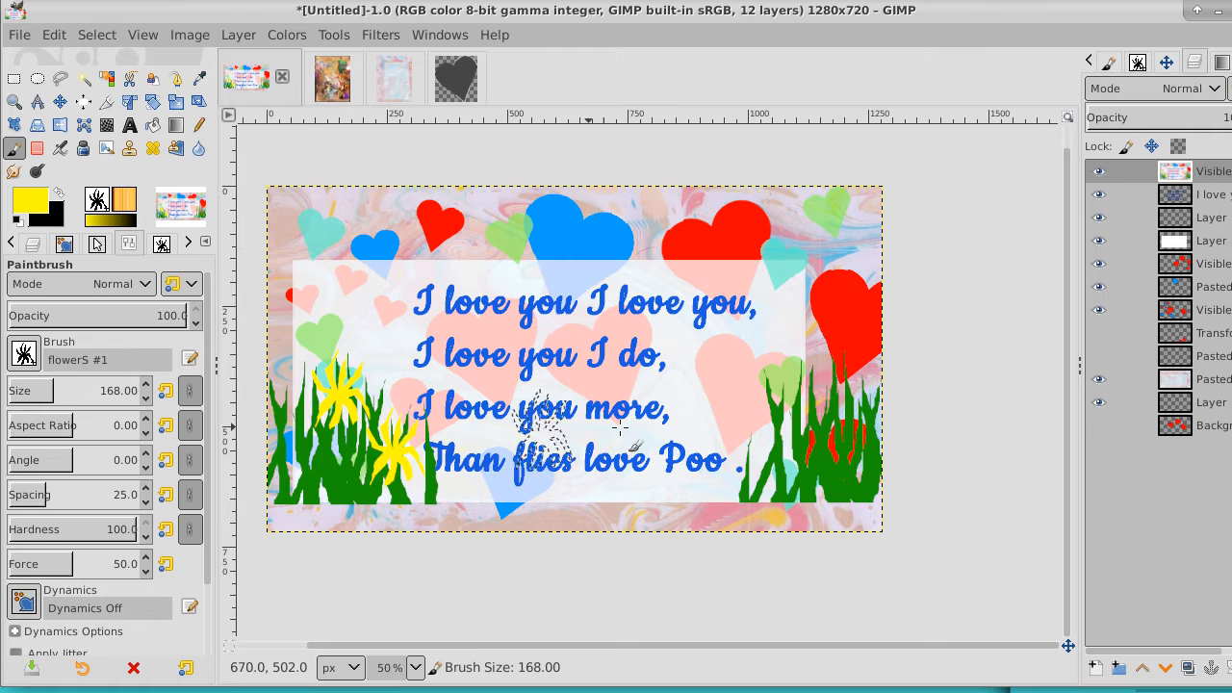
left_click(791, 391)
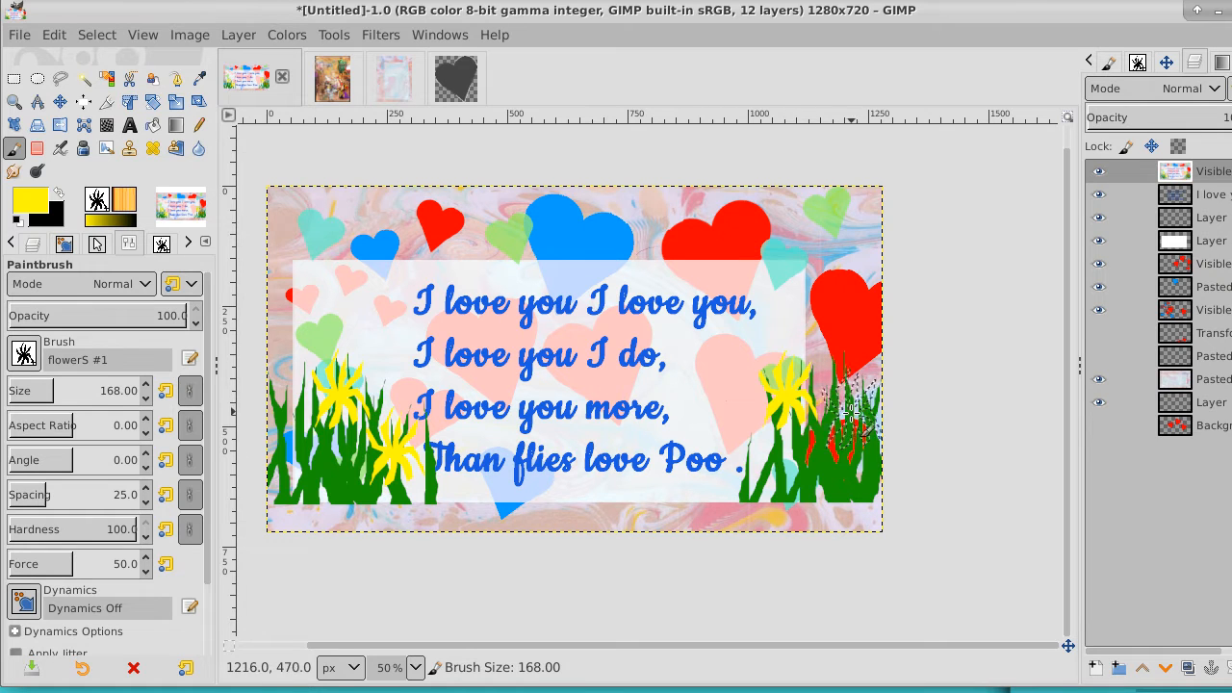
left_click(838, 444)
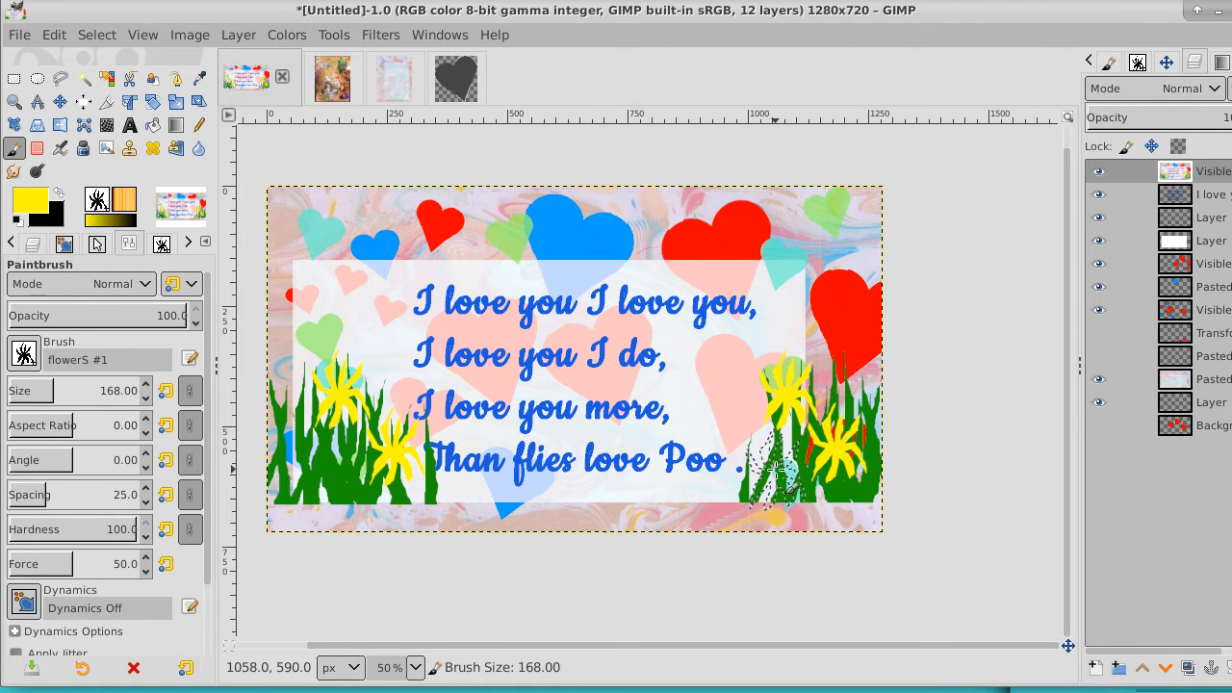
Reduce the flower brush size to 117 and stamp one smaller yellow flower low in the right-hand grass clump
key("bracketleft")
key("bracketleft")
key("bracketleft")
key("bracketleft")
key("bracketleft")
key("bracketleft")
key("bracketleft")
key("bracketleft")
key("bracketleft")
key("bracketleft")
key("bracketleft")
key("bracketleft")
key("bracketleft")
key("bracketleft")
key("bracketleft")
key("bracketleft")
key("bracketleft")
key("bracketleft")
key("bracketleft")
key("bracketleft")
key("bracketleft")
key("bracketleft")
key("bracketleft")
key("bracketleft")
key("bracketleft")
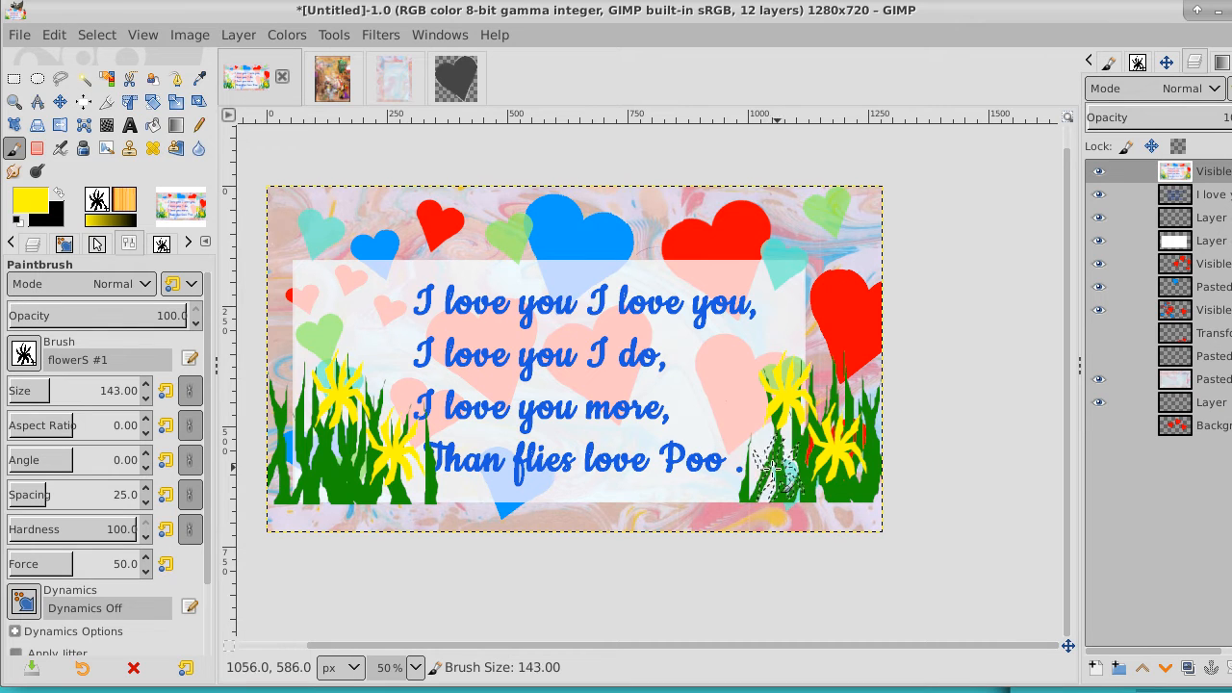
left_click(768, 466)
key("bracketleft")
key("bracketleft")
key("bracketleft")
key("bracketleft")
key("bracketleft")
key("bracketleft")
key("bracketleft")
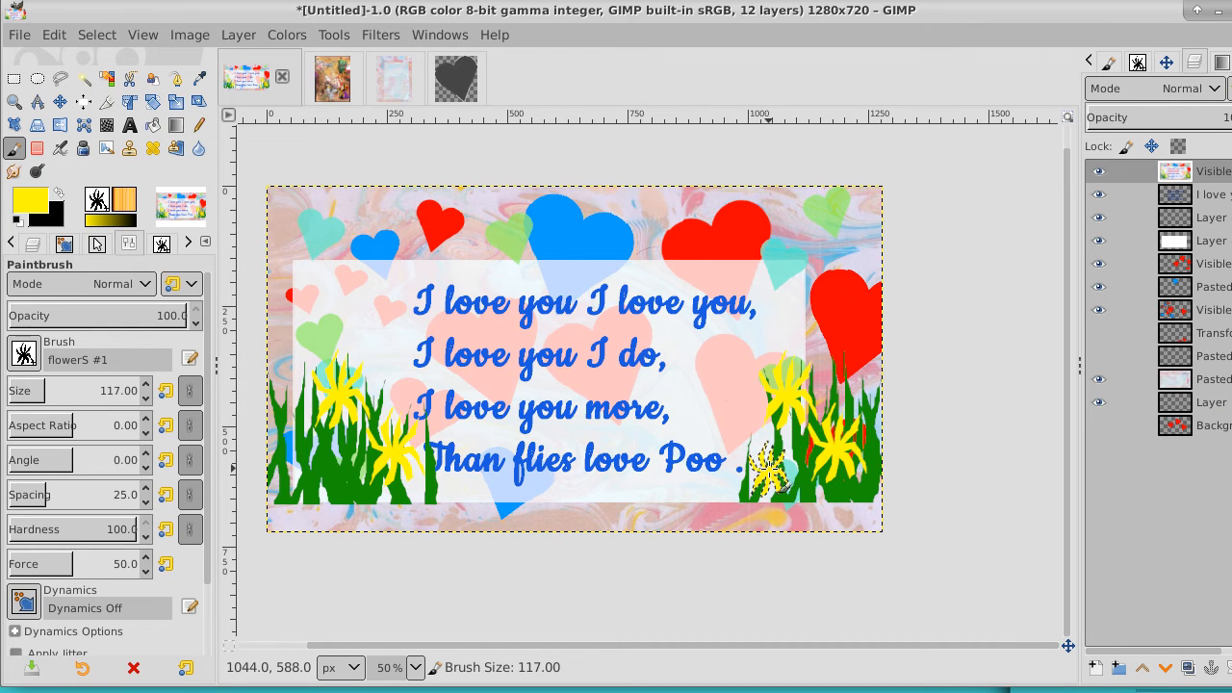
Change the foreground color to orange ff8400
left_click(39, 196)
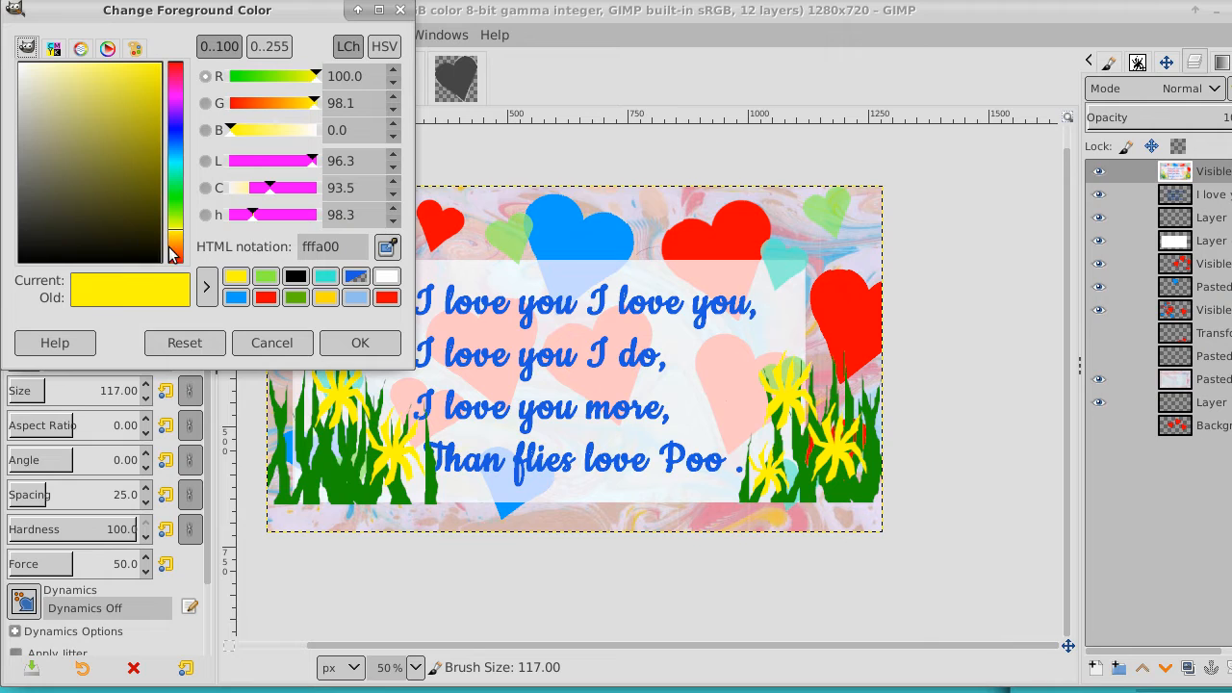
left_click_drag(171, 253, 177, 271)
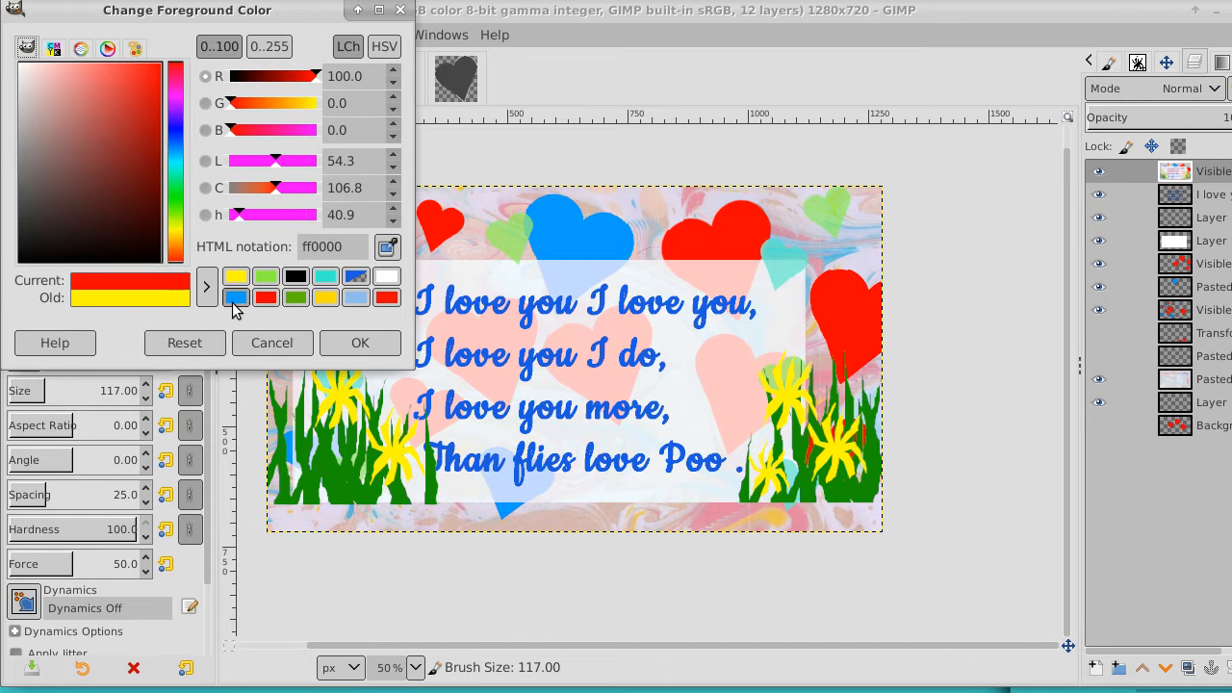
left_click(179, 249)
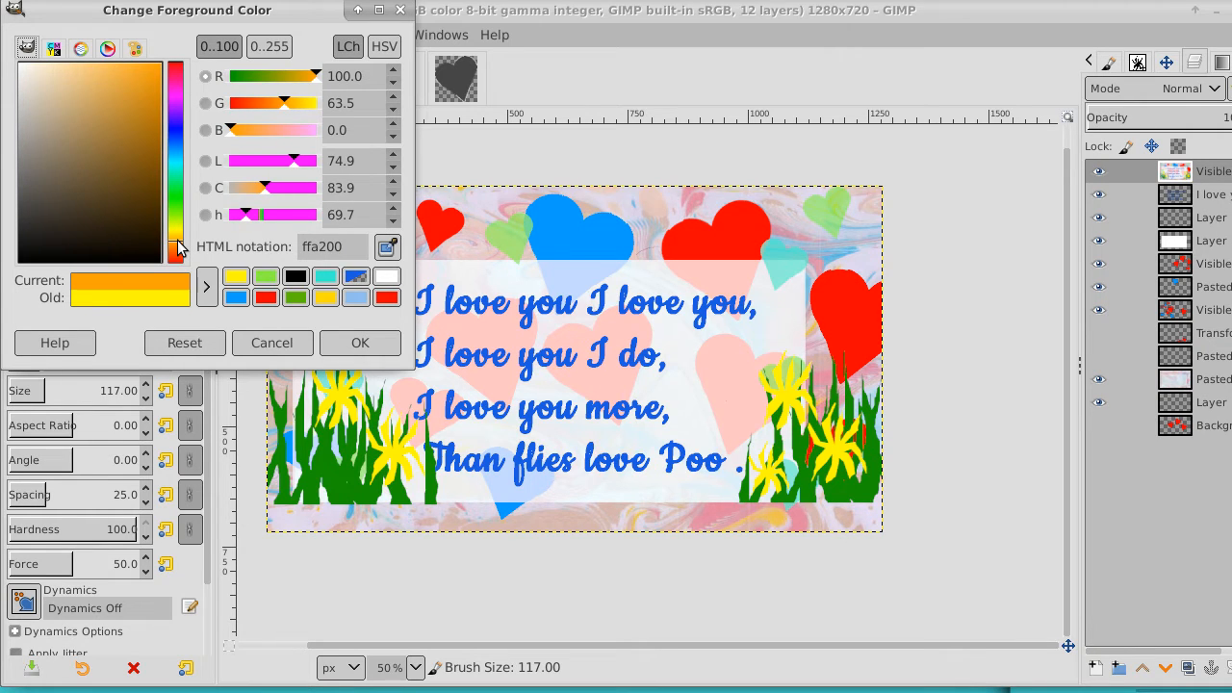
left_click_drag(179, 243, 178, 247)
left_click(177, 246)
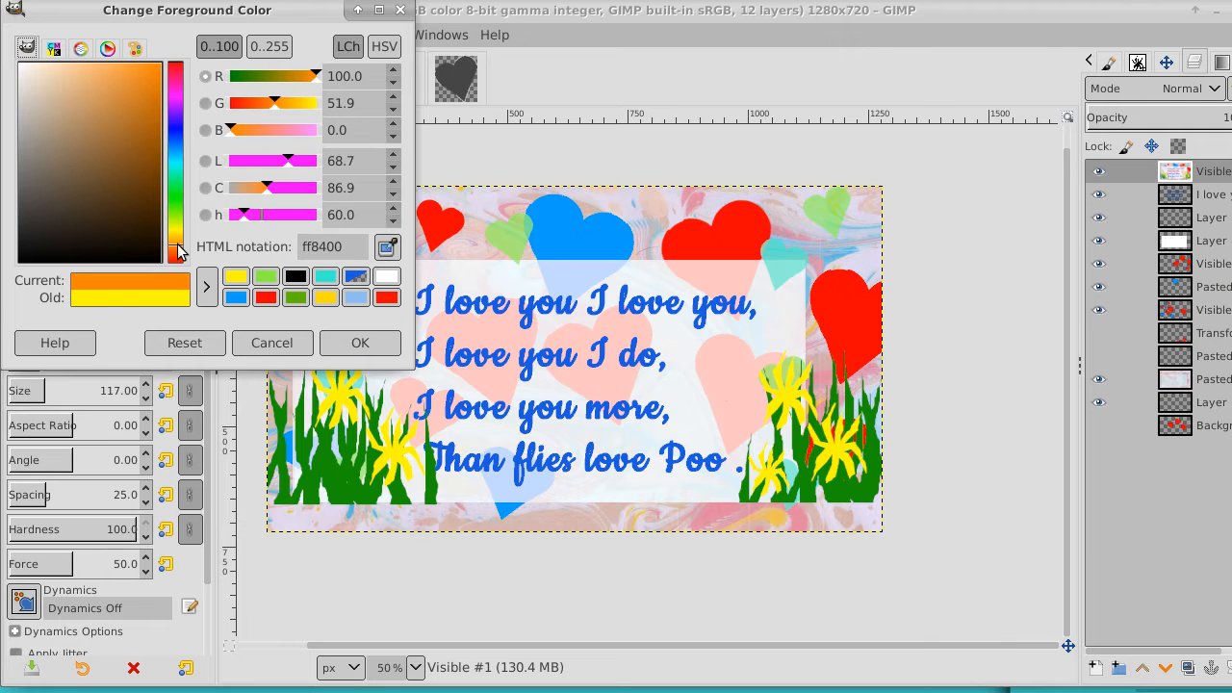
left_click_drag(142, 180, 180, 28)
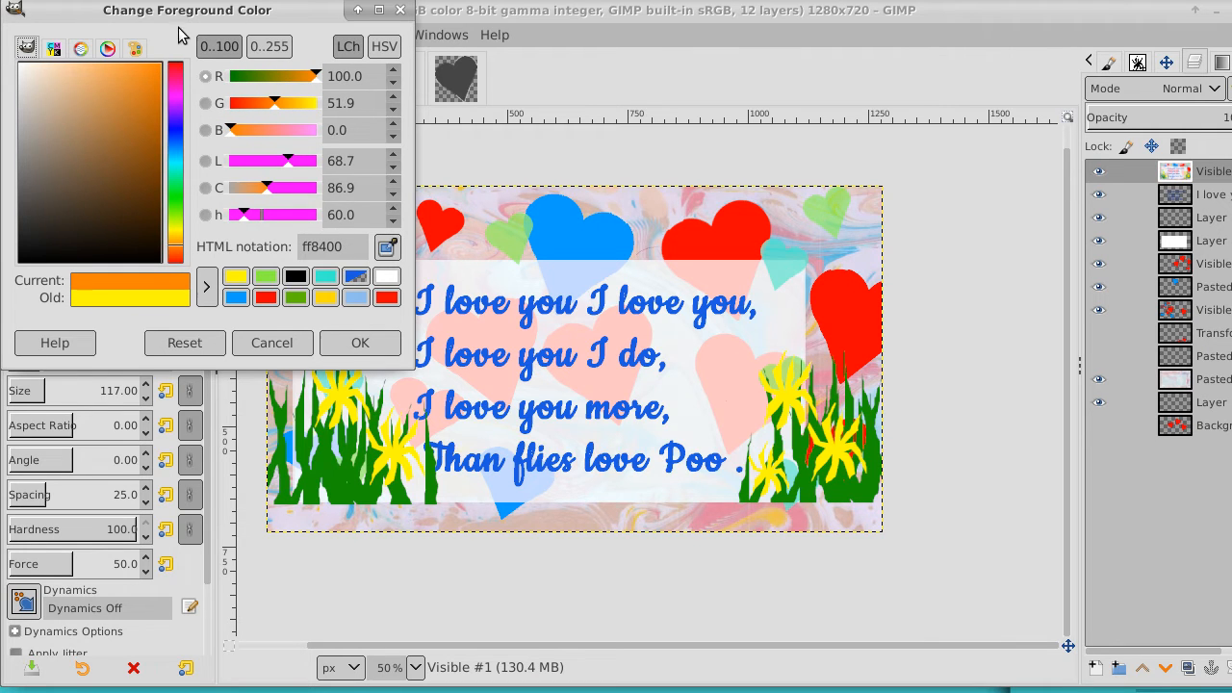
left_click(356, 345)
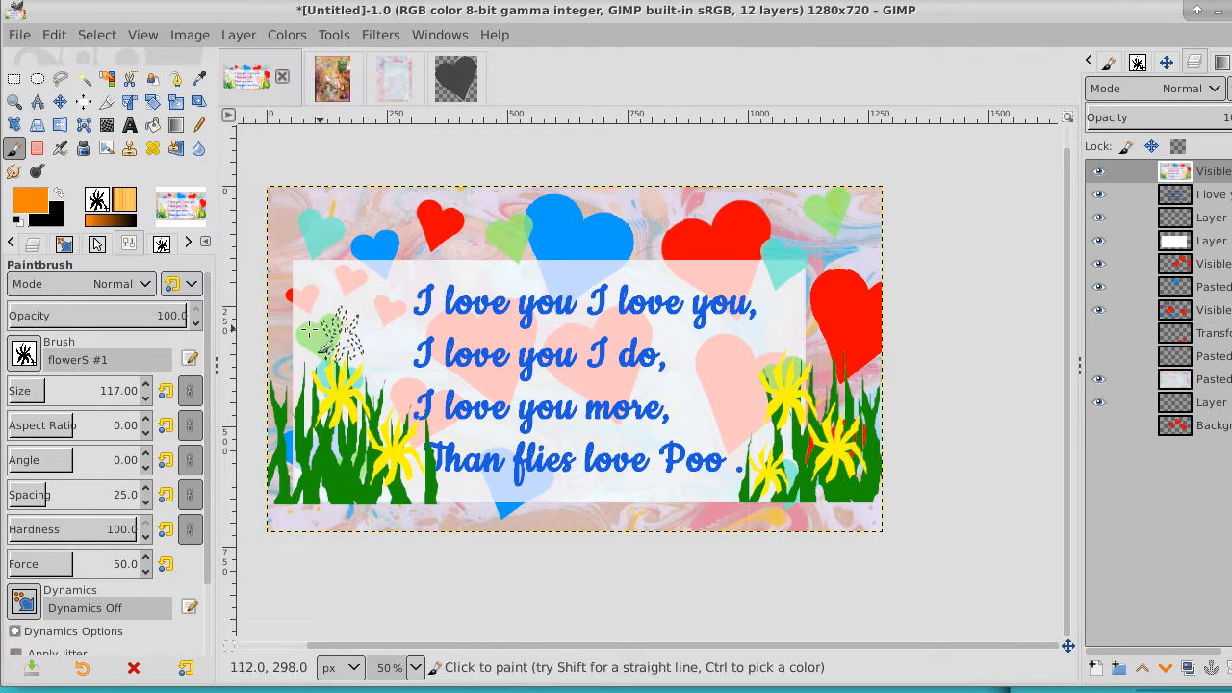
Choose the 2. Hardness 100 brush and reduce its size to 38
left_click(24, 354)
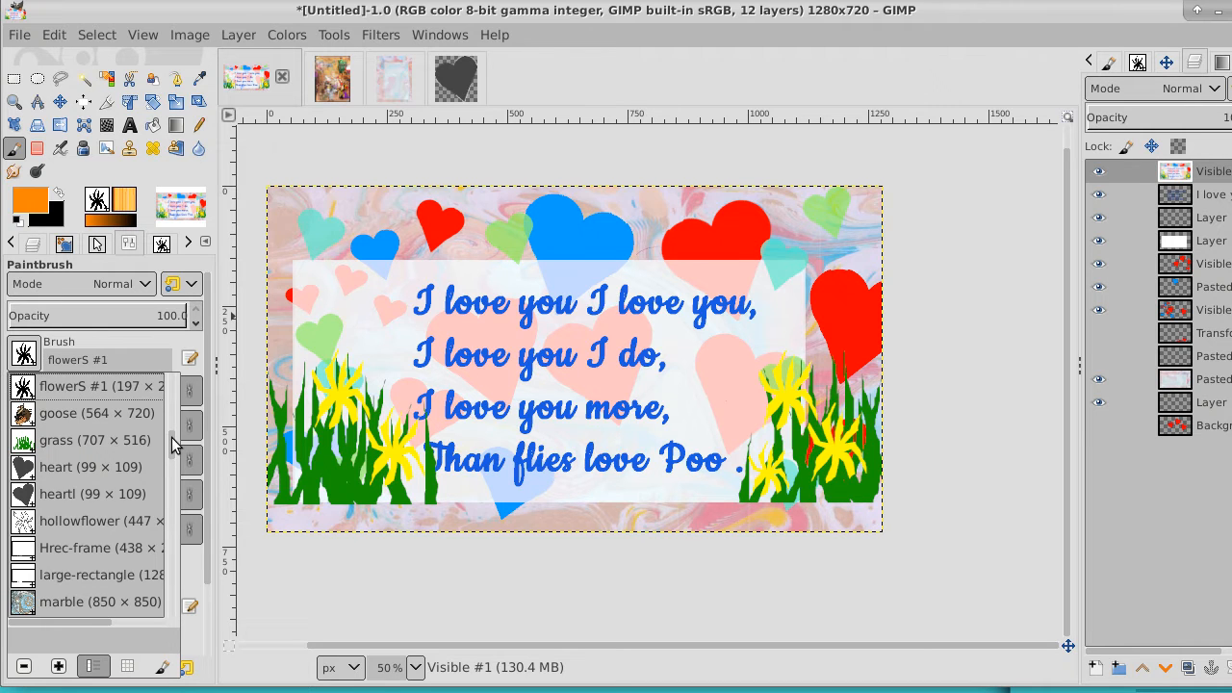
left_click_drag(172, 443, 159, 511)
left_click(22, 468)
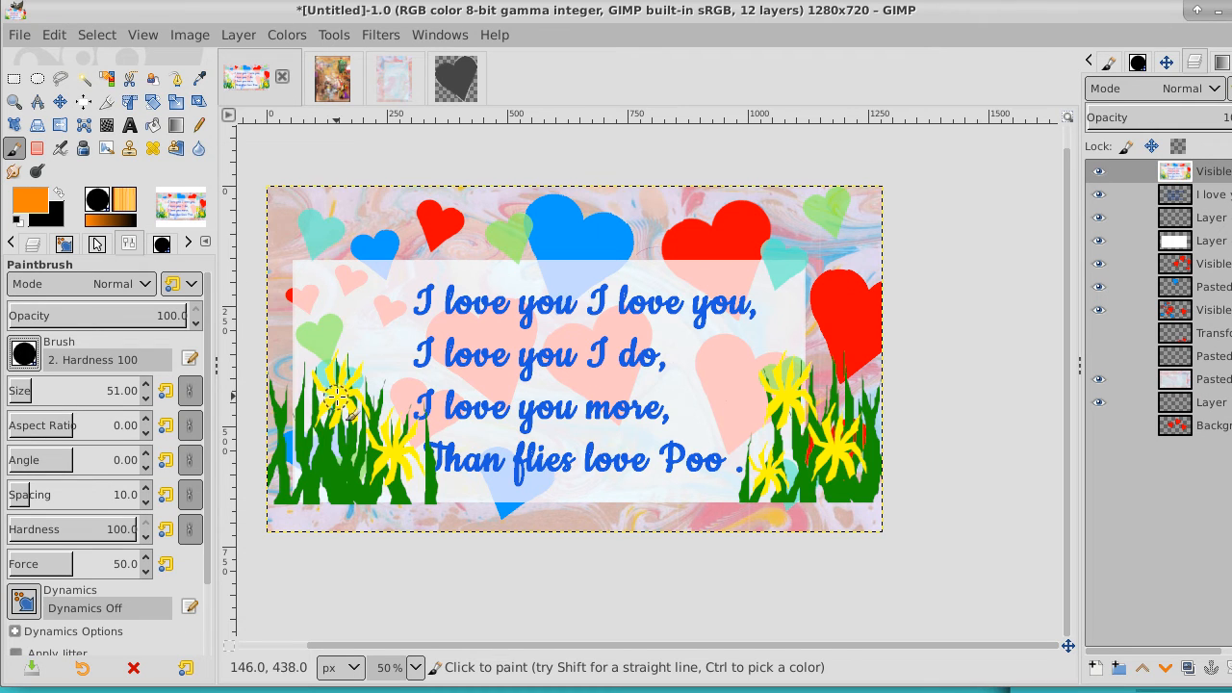
key("bracketleft")
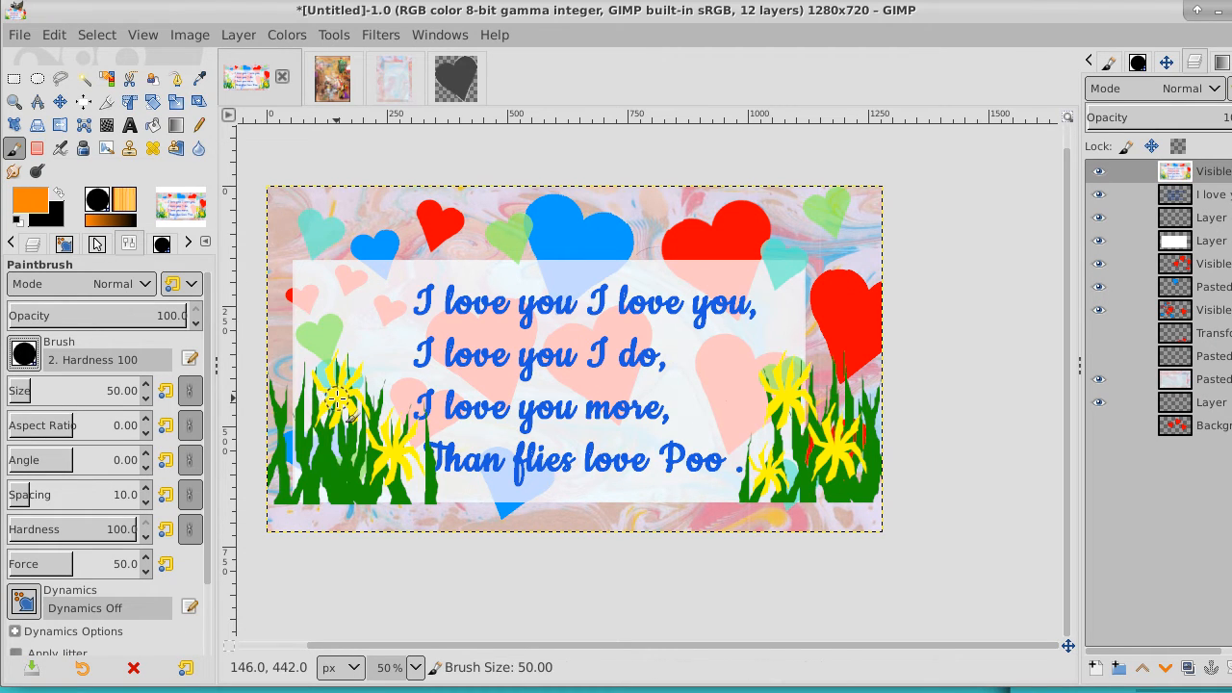
key("bracketleft")
key("bracketleft")
key("bracketleft")
key("bracketleft")
key("bracketleft")
key("bracketleft")
key("bracketleft")
key("bracketleft")
key("bracketleft")
key("bracketleft")
key("bracketleft")
key("bracketleft")
Paint a round orange center on each of the five yellow flowers
left_click(338, 398)
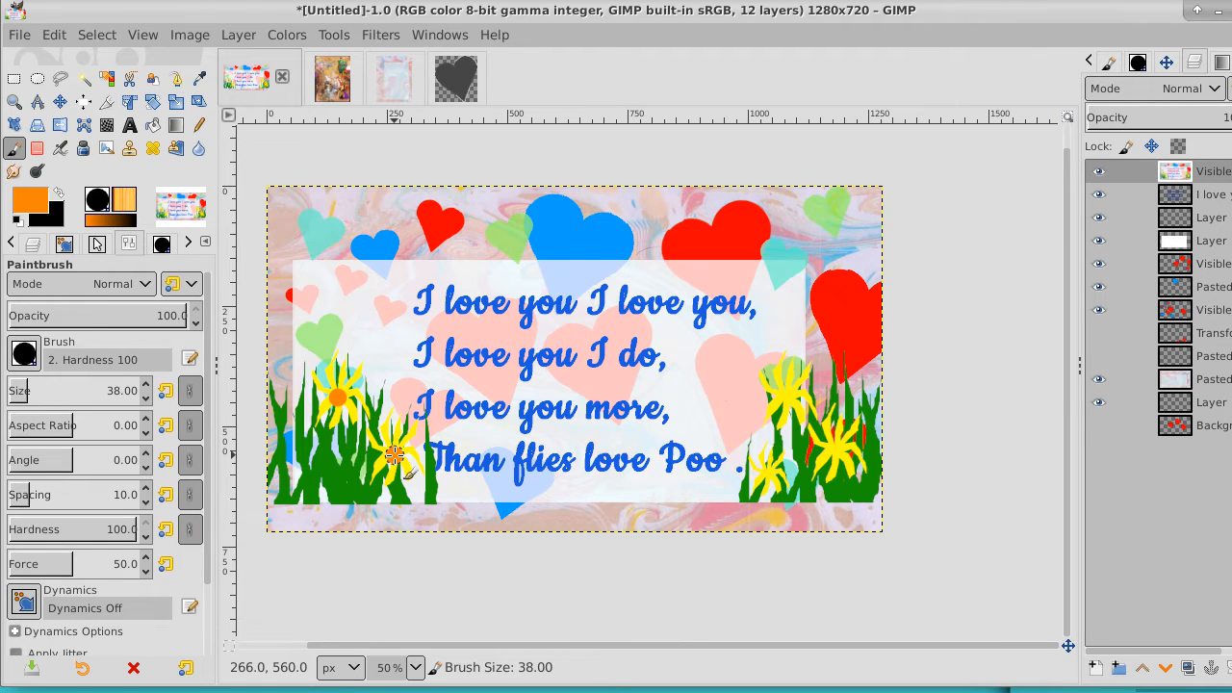
left_click(791, 396)
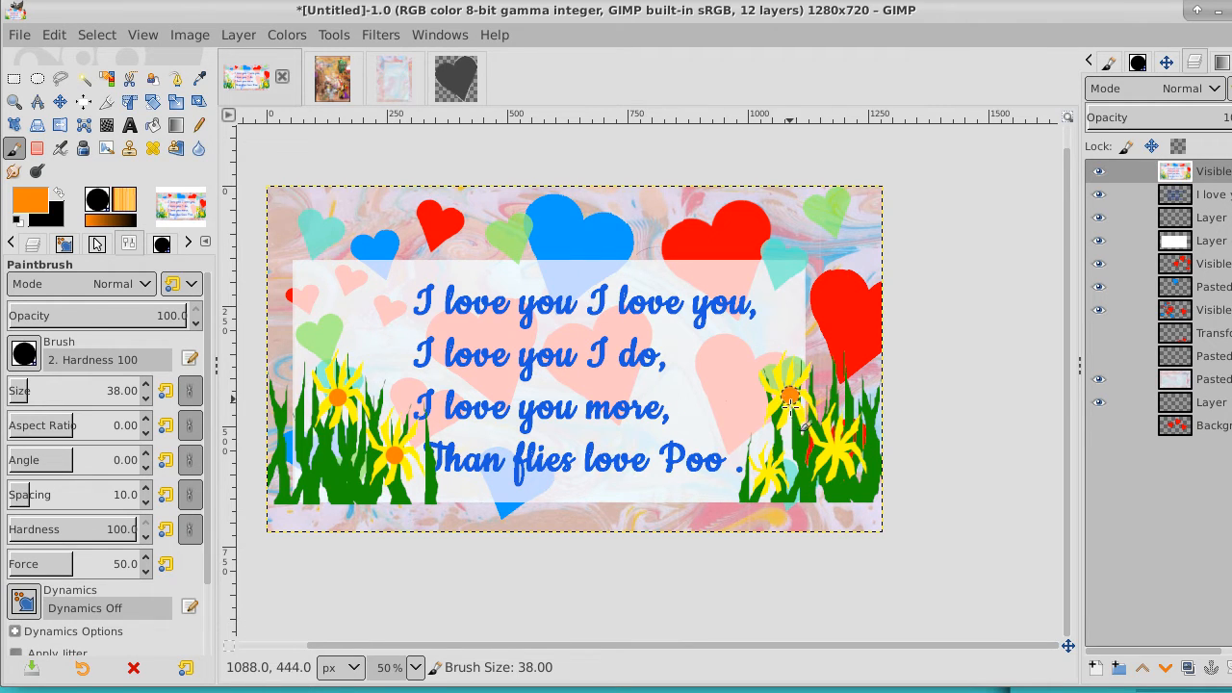
left_click(771, 474)
left_click(843, 452)
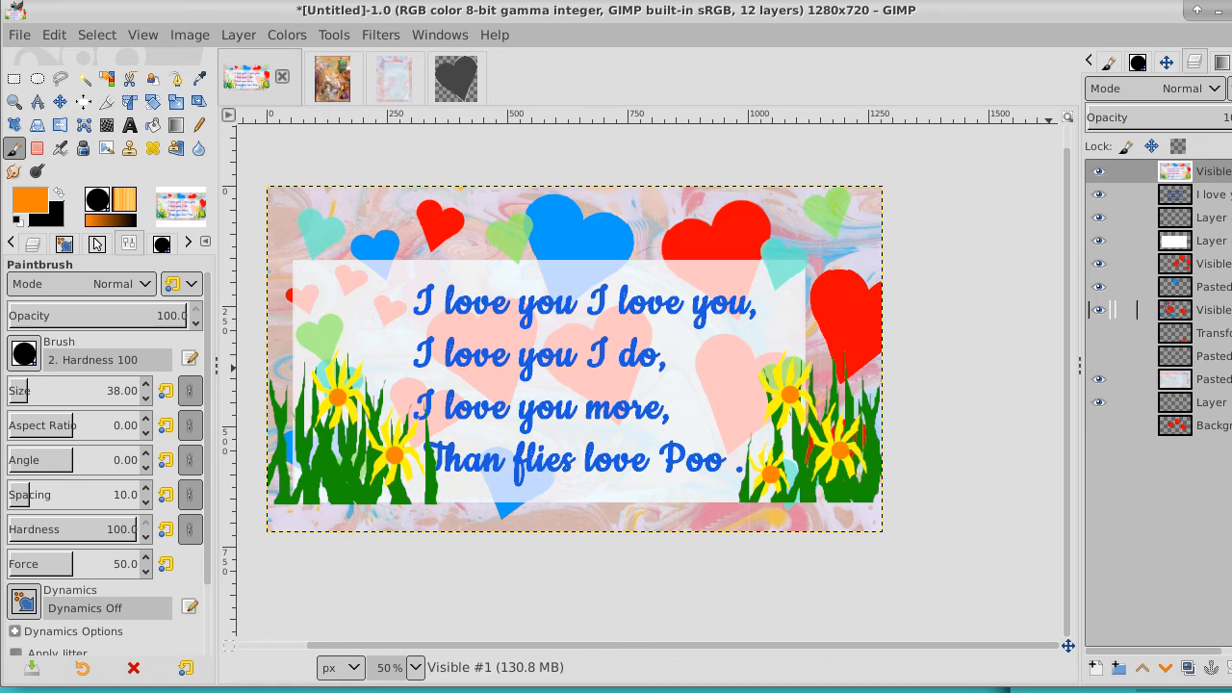
Raise the verse text layer to the top of the stack and create a new layer from visible above it
left_click(1213, 196)
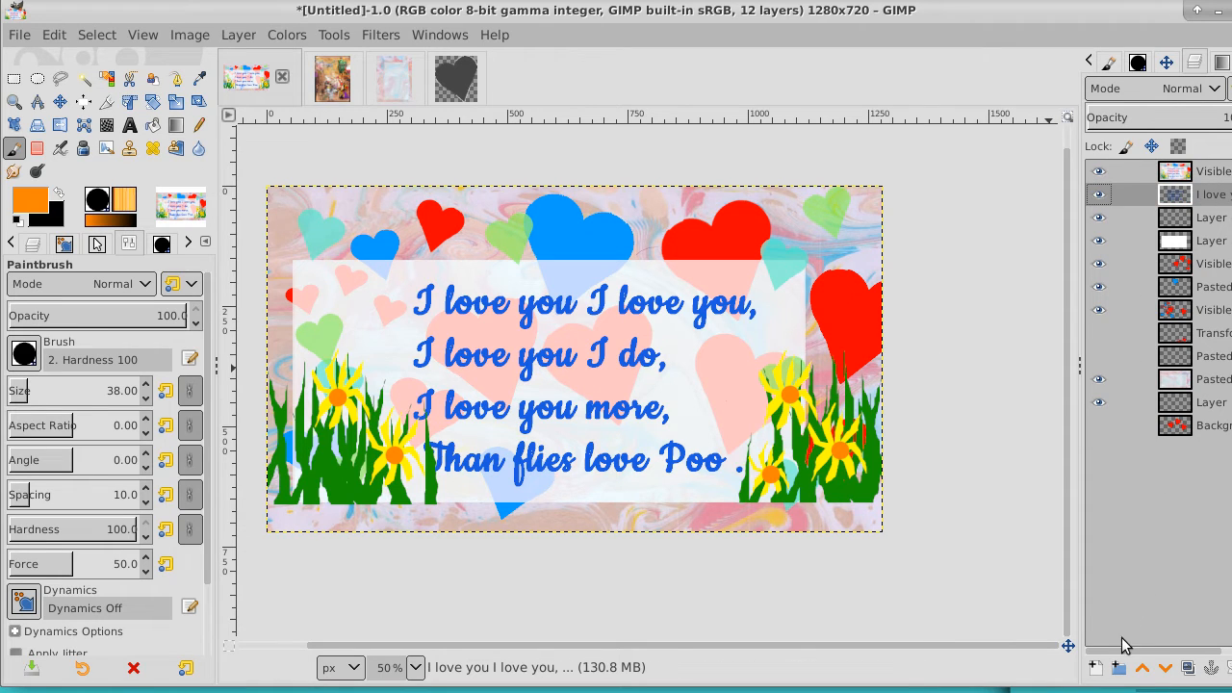
left_click(1142, 670)
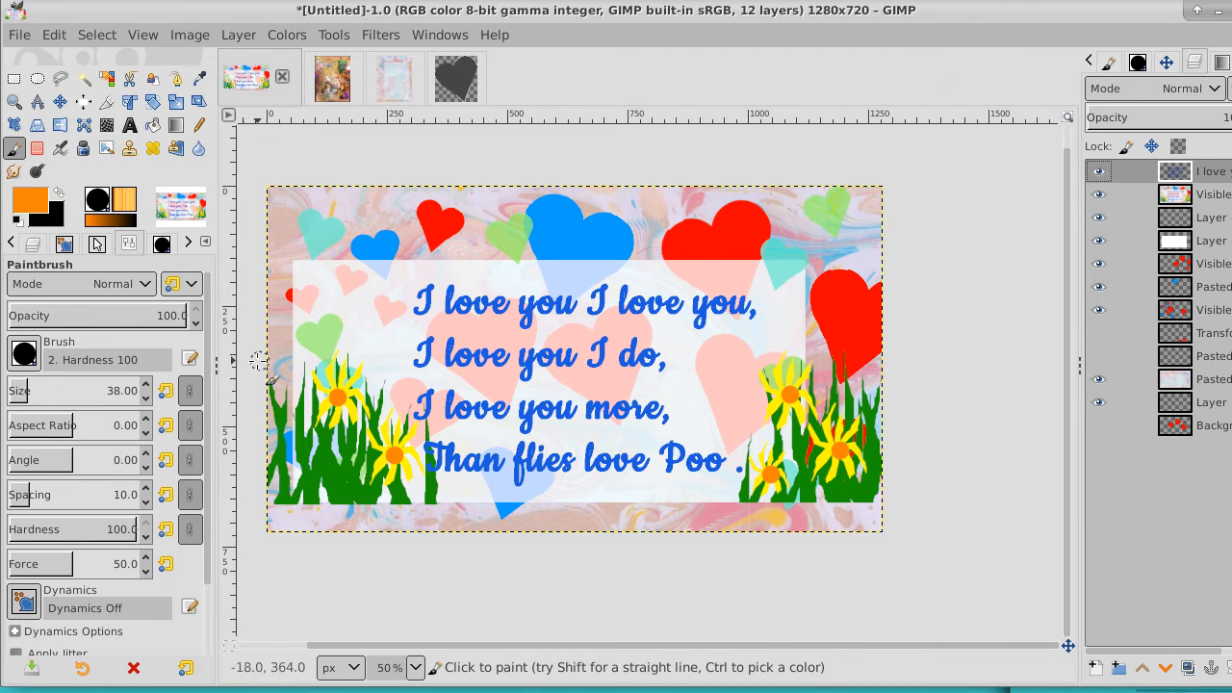
right_click(1214, 171)
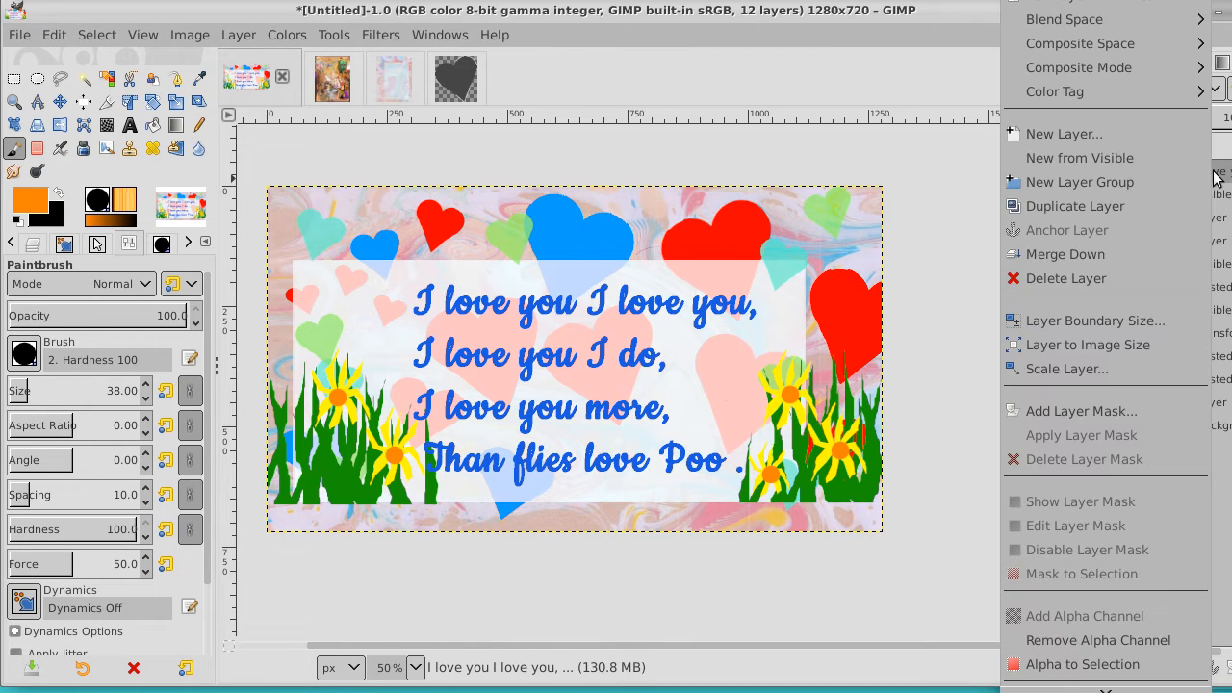
left_click(1163, 164)
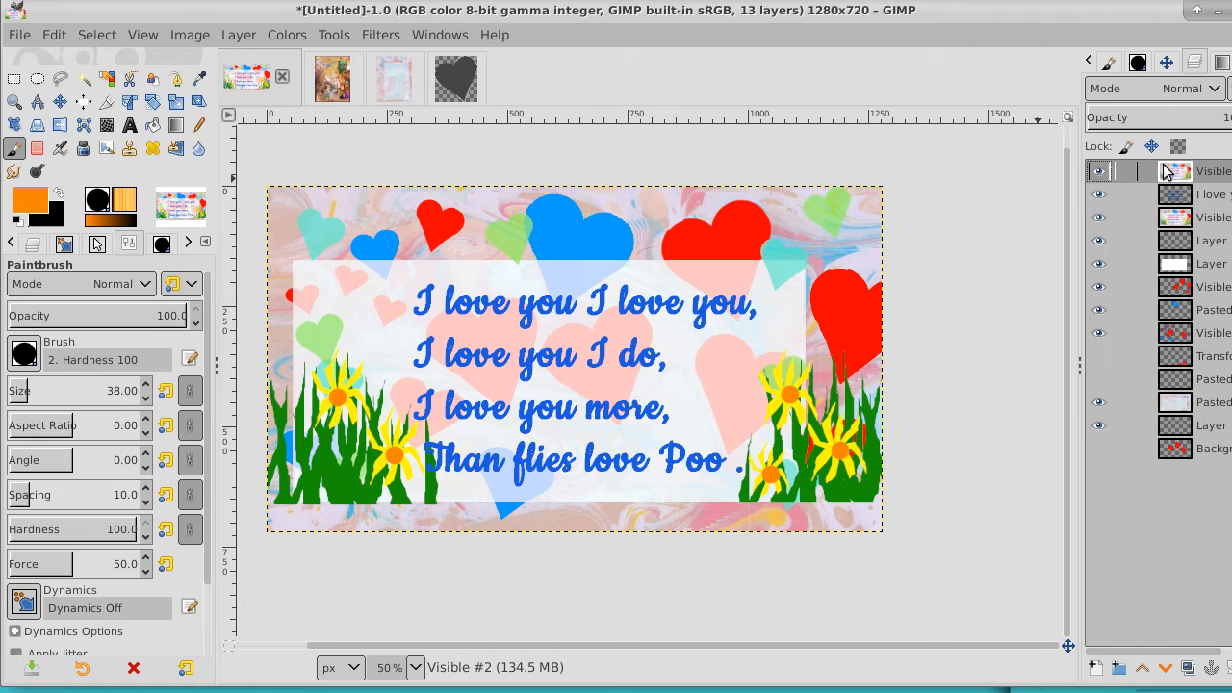
With the verse text layer active, draw a rectangular selection of about 1230 x 674 px, inset 22 px from the card's upper-left corner
left_click(1211, 195)
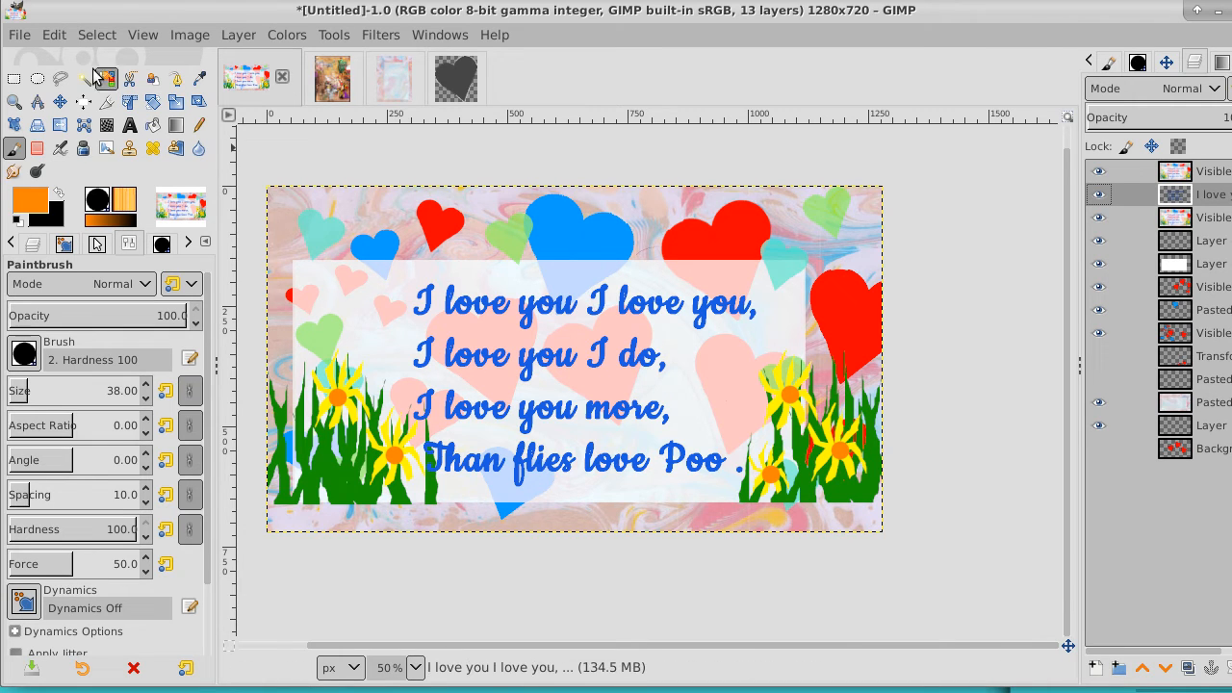
left_click(13, 80)
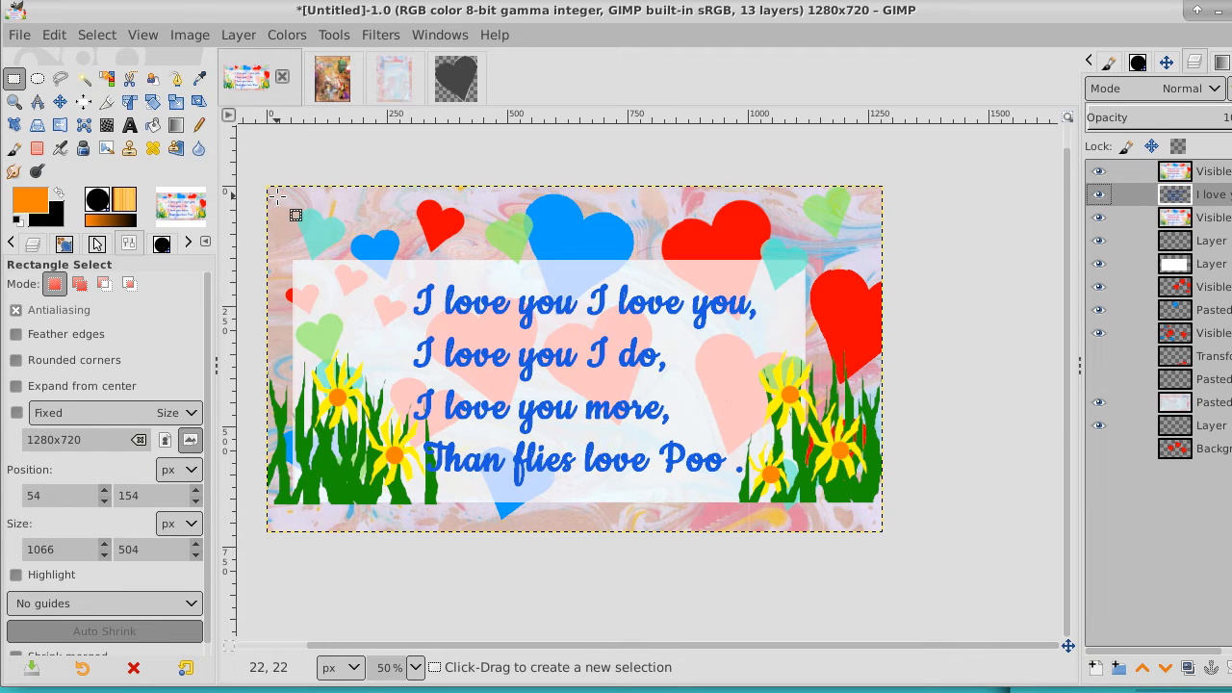
left_click_drag(278, 198, 870, 522)
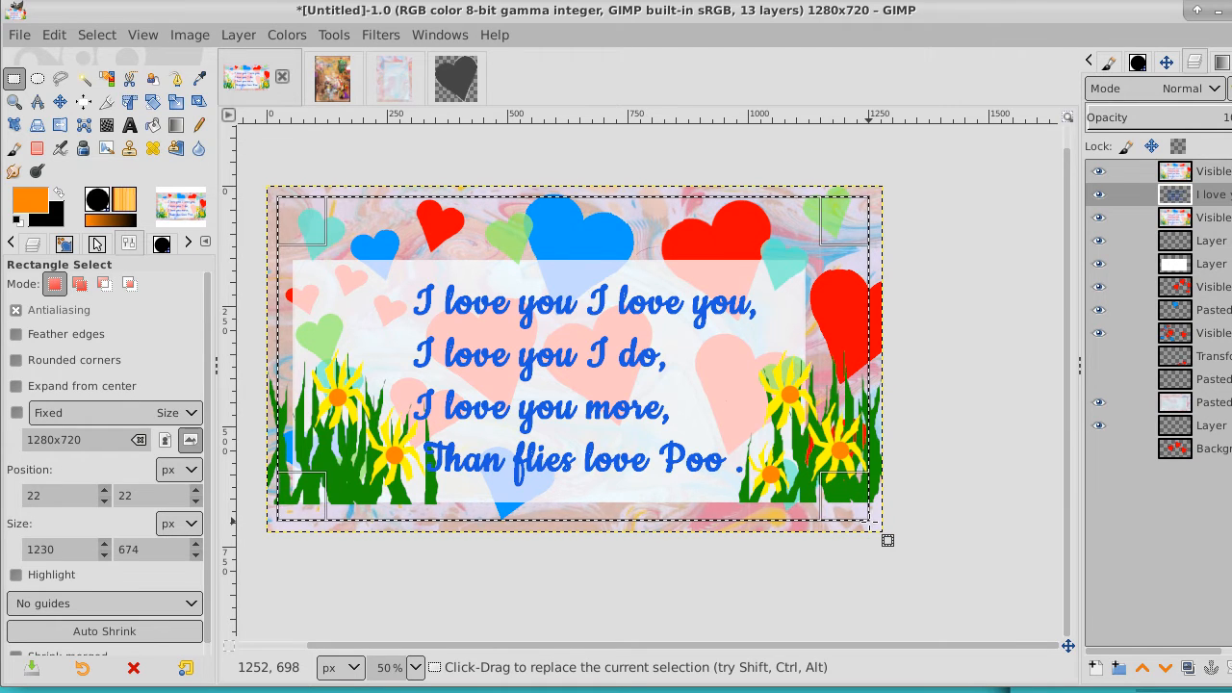
Change the foreground color to red ff0000
left_click(35, 204)
left_click_drag(168, 212, 177, 279)
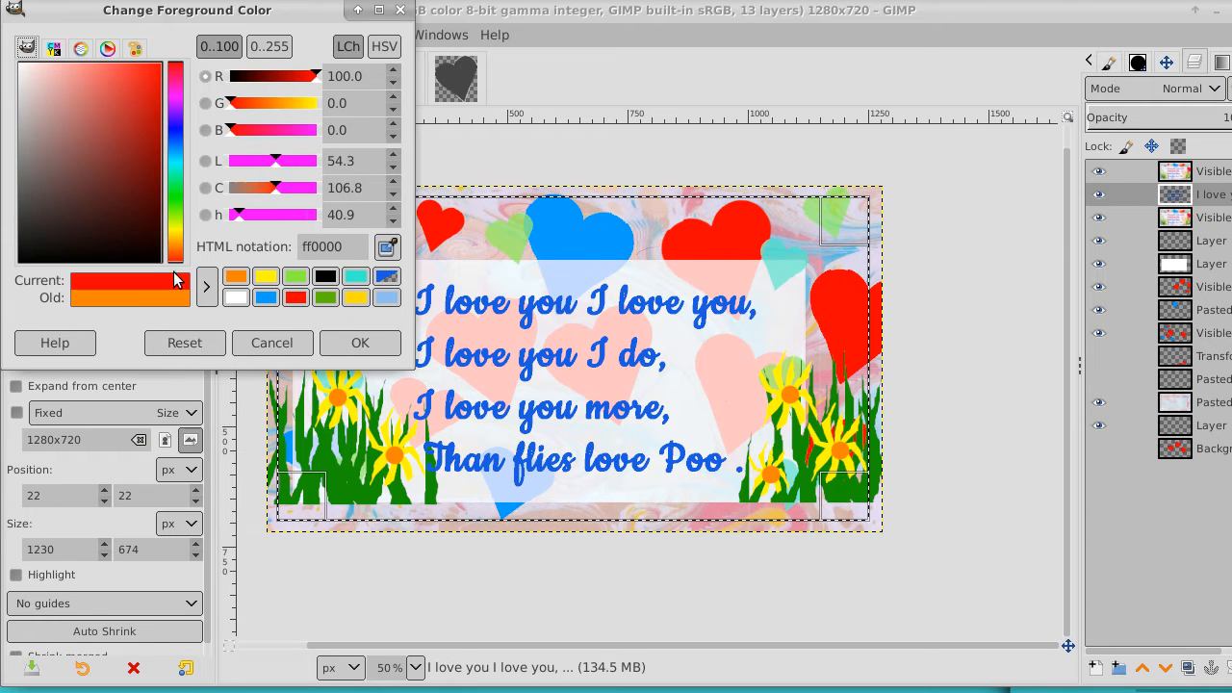
left_click(361, 344)
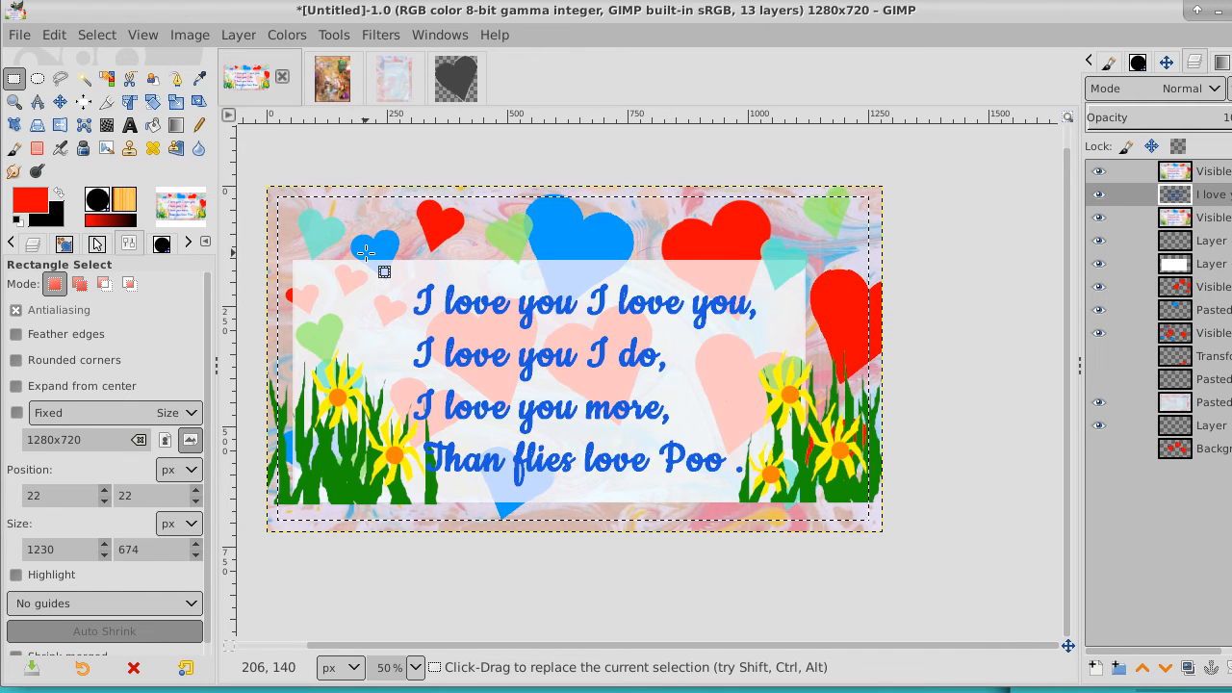
Add a transparent 1280 x 720 layer above the verse text layer and bucket-fill the rectangular selection with red
left_click(153, 126)
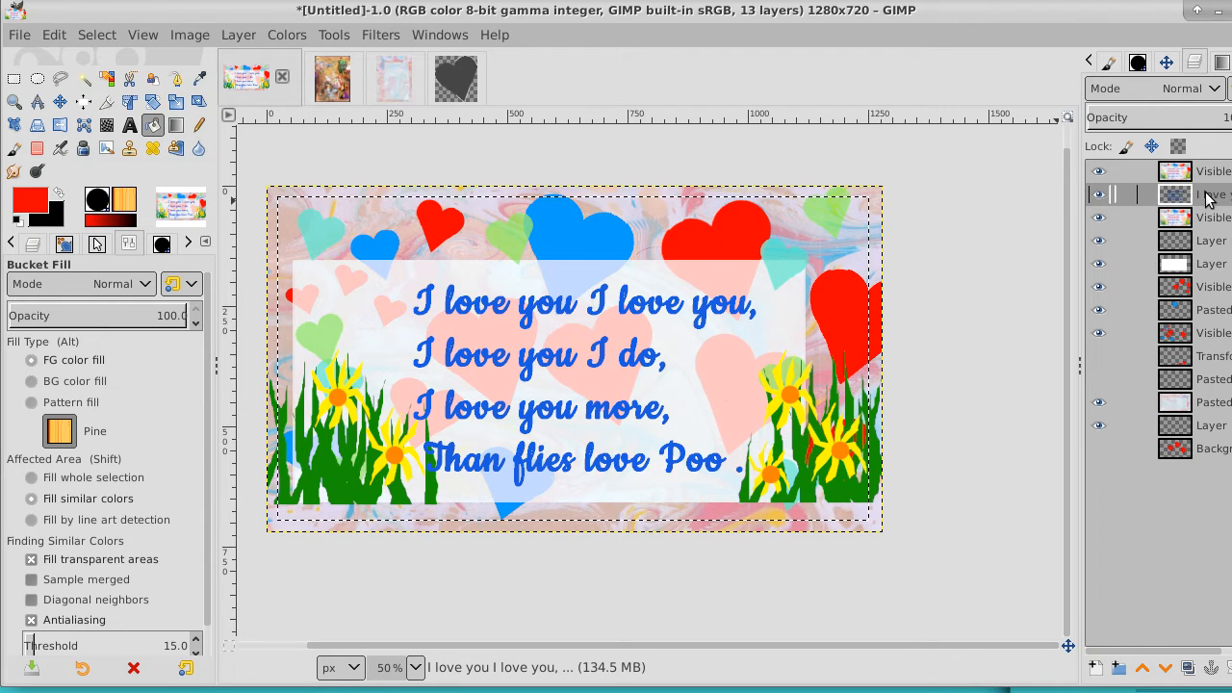
left_click(1095, 668)
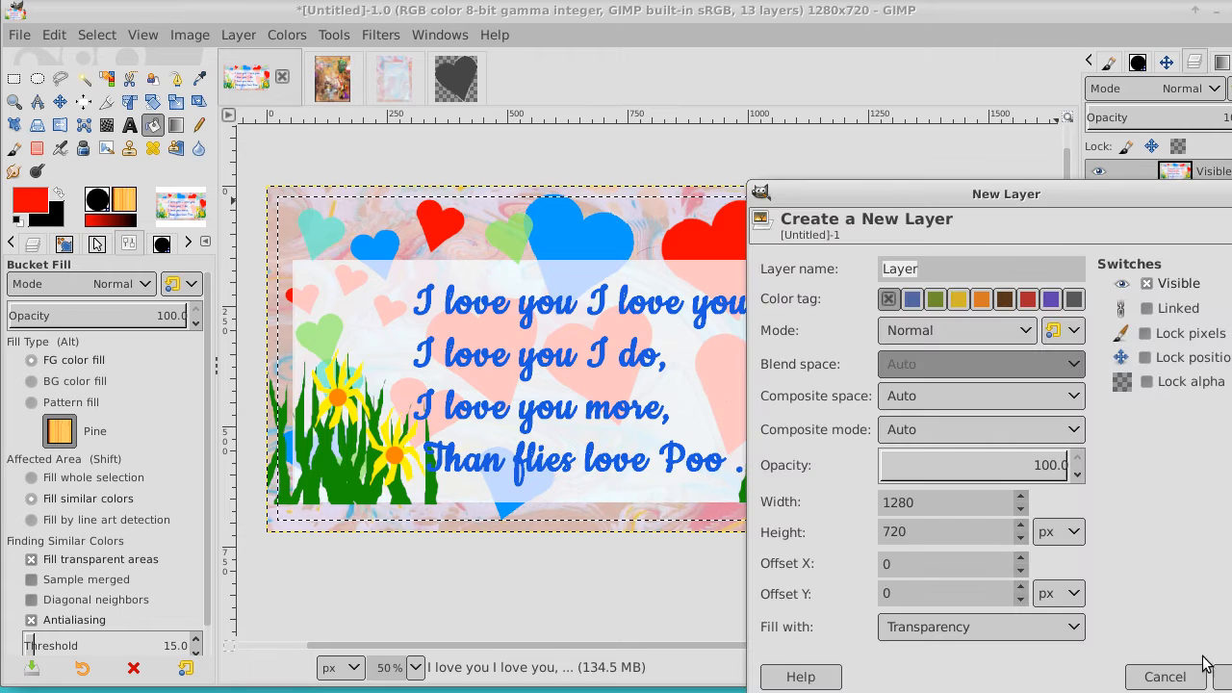
left_click(1225, 678)
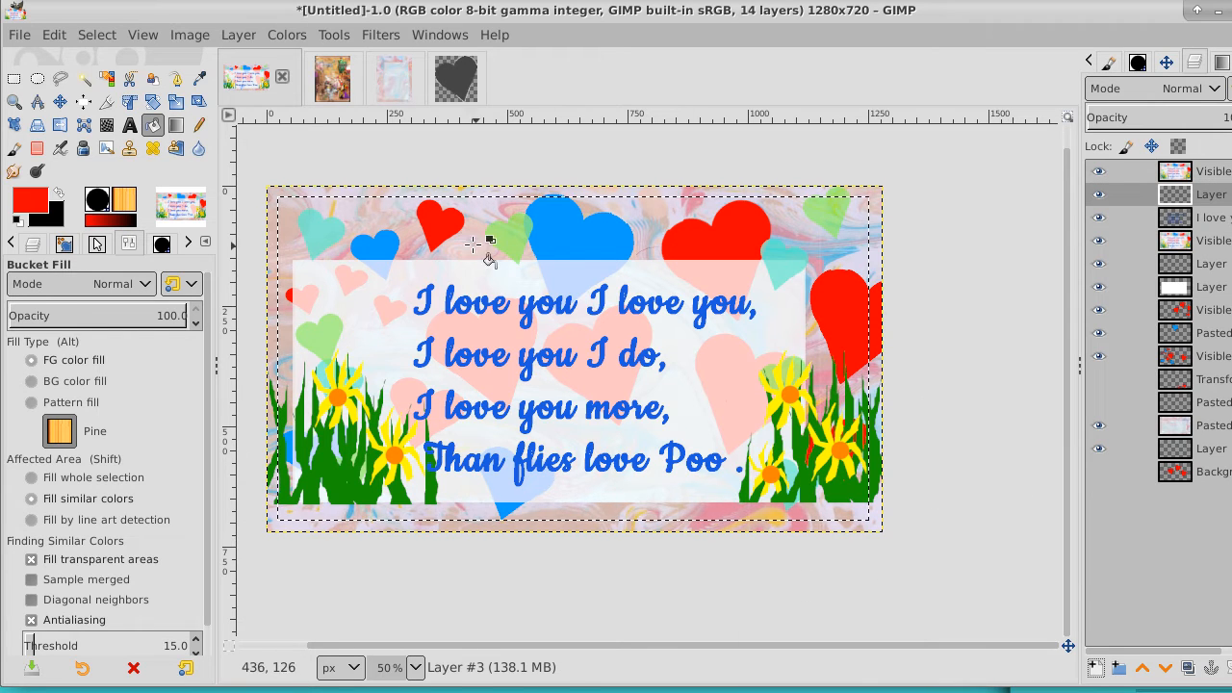
left_click(403, 232)
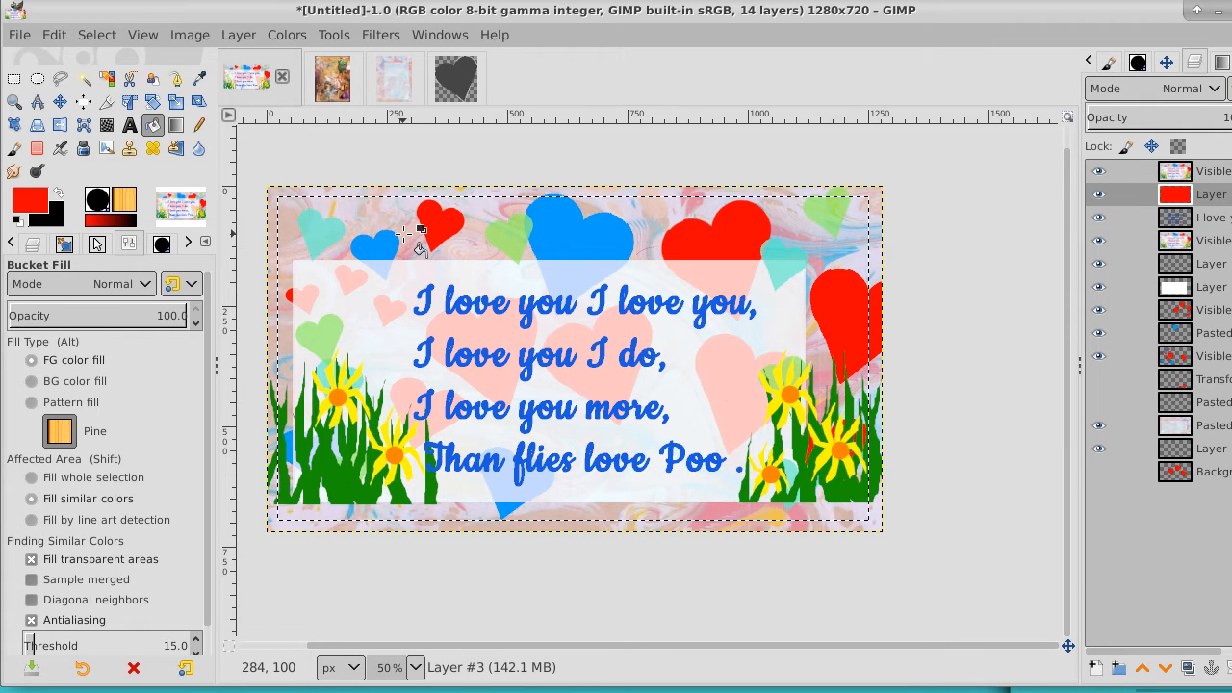
Hide the topmost layer, shrink the selection and delete the red inside it to leave a thin frame, and lower the frame layer's opacity
left_click(1100, 173)
left_click(98, 35)
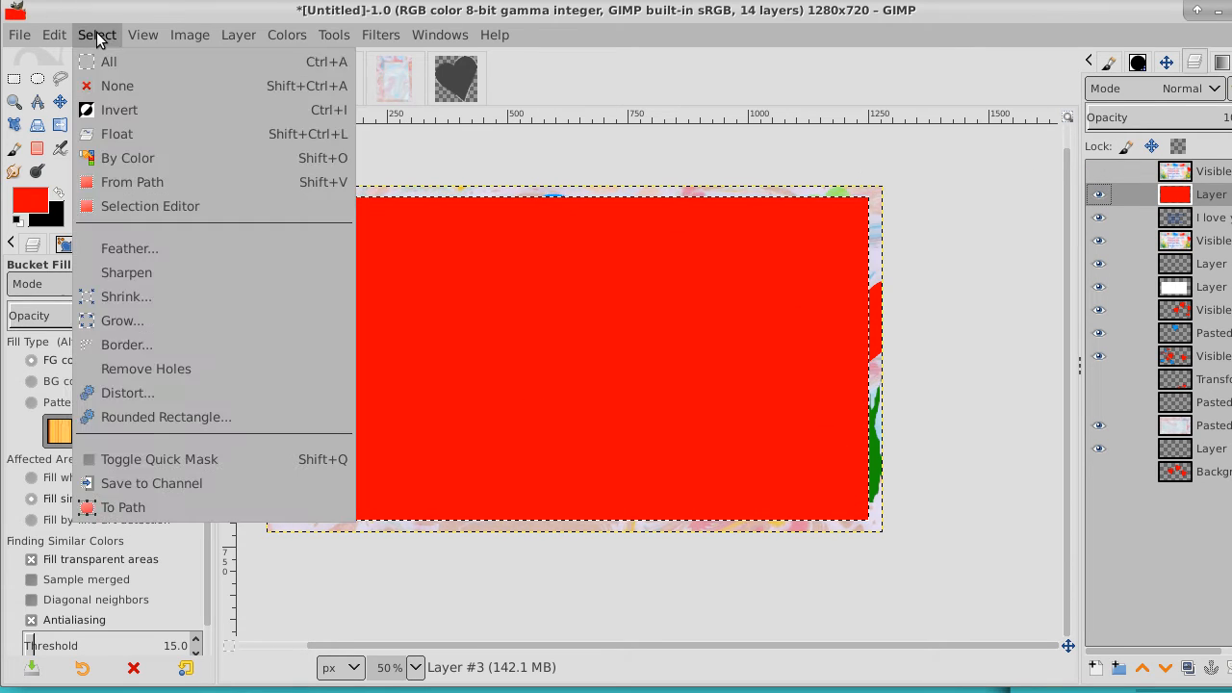
left_click(138, 299)
left_click(317, 380)
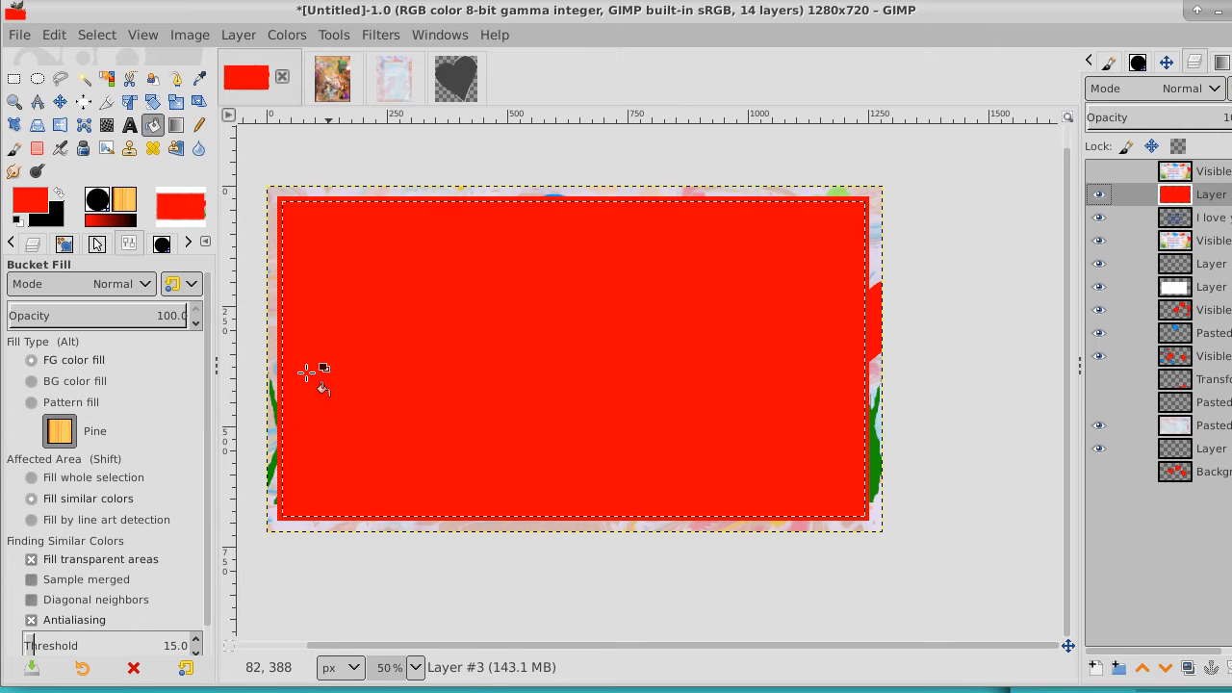
key("Delete")
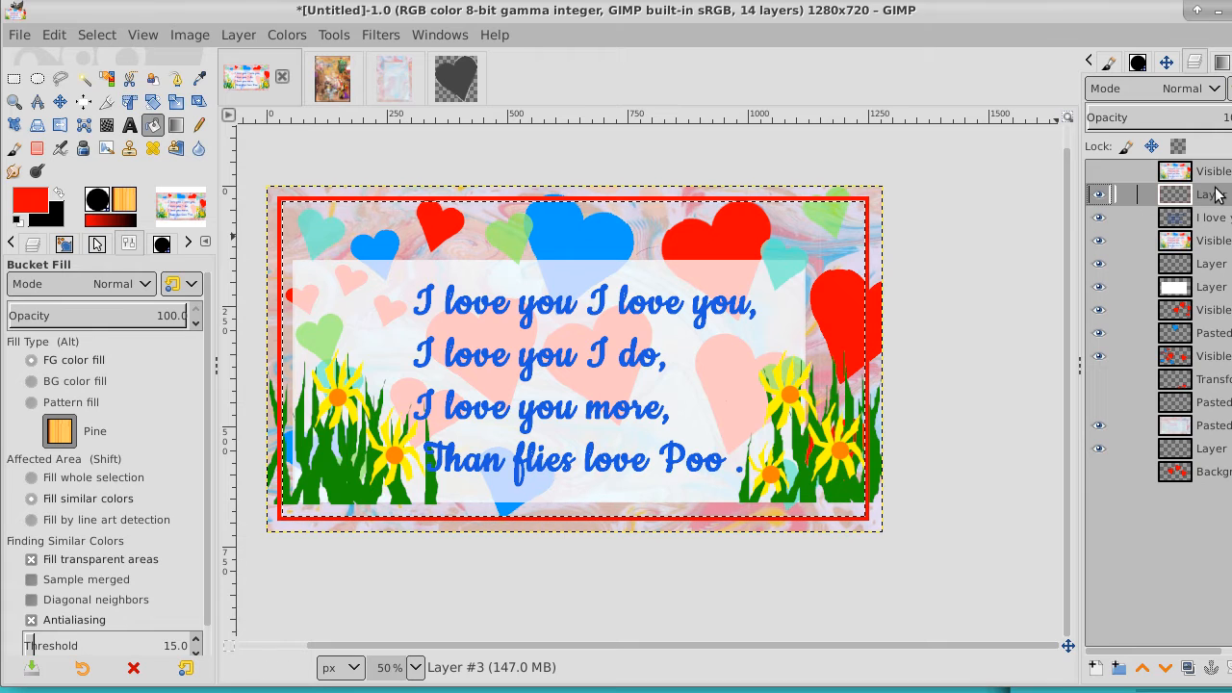
left_click_drag(1219, 118, 1190, 127)
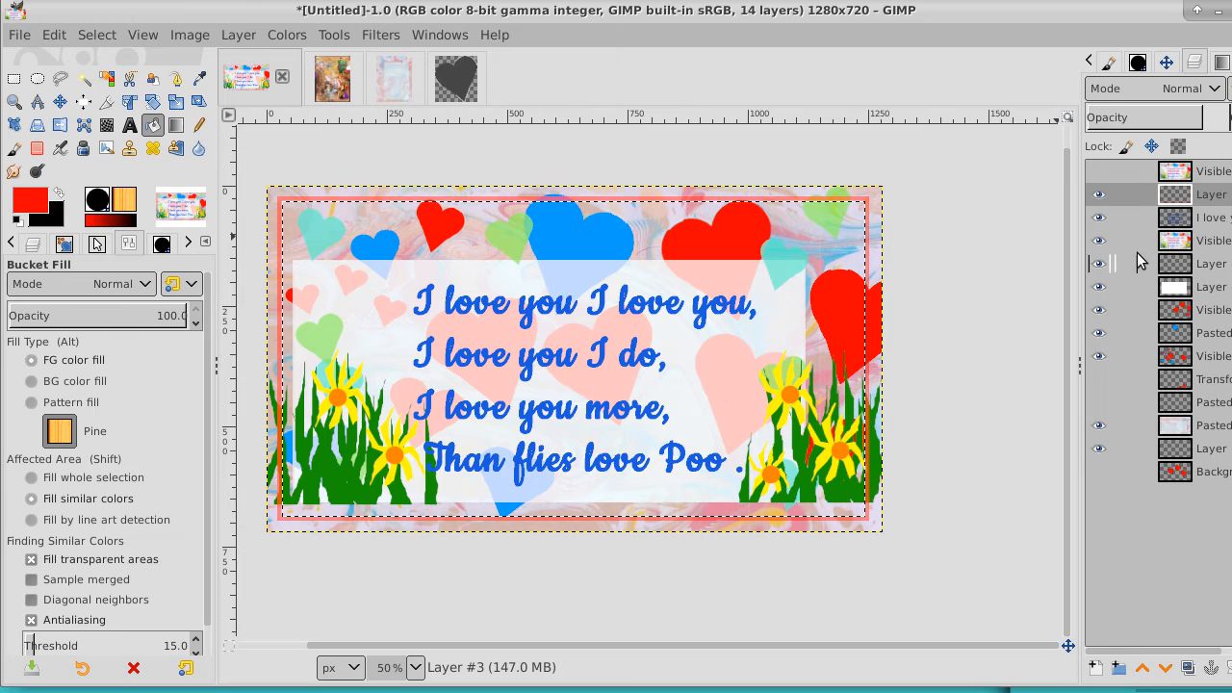
Check the grass-and-flowers layer by hiding and reshowing it, and clear the current selection
left_click(1099, 241)
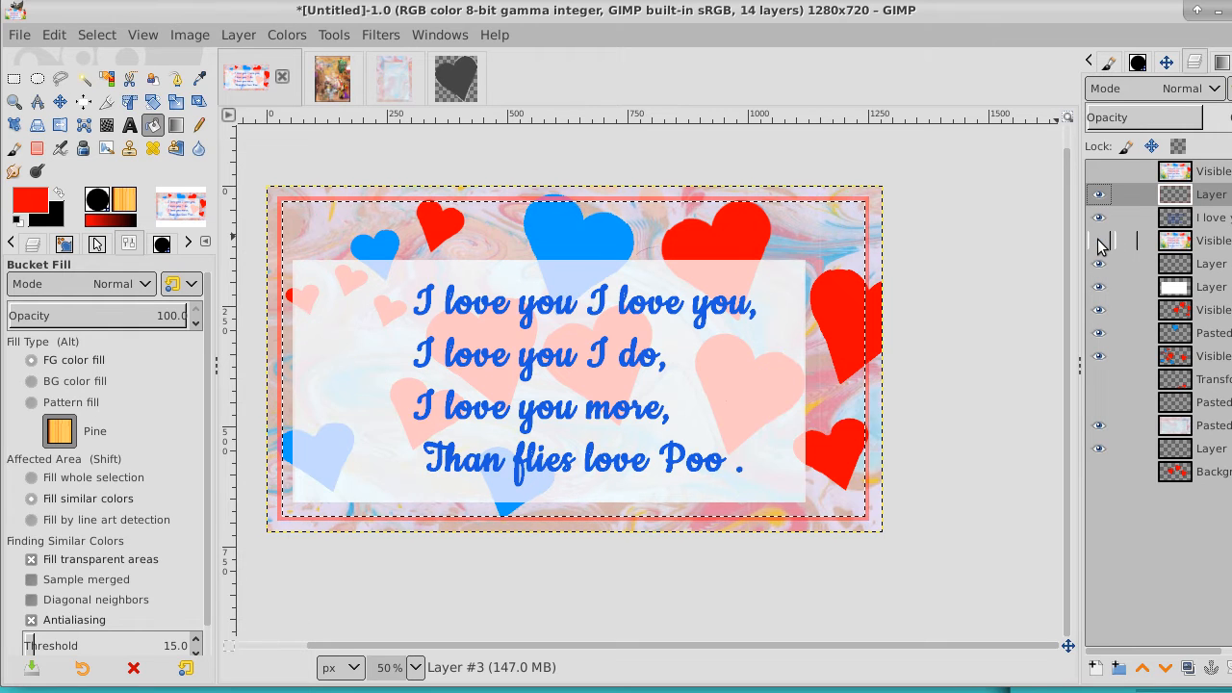
left_click(1100, 243)
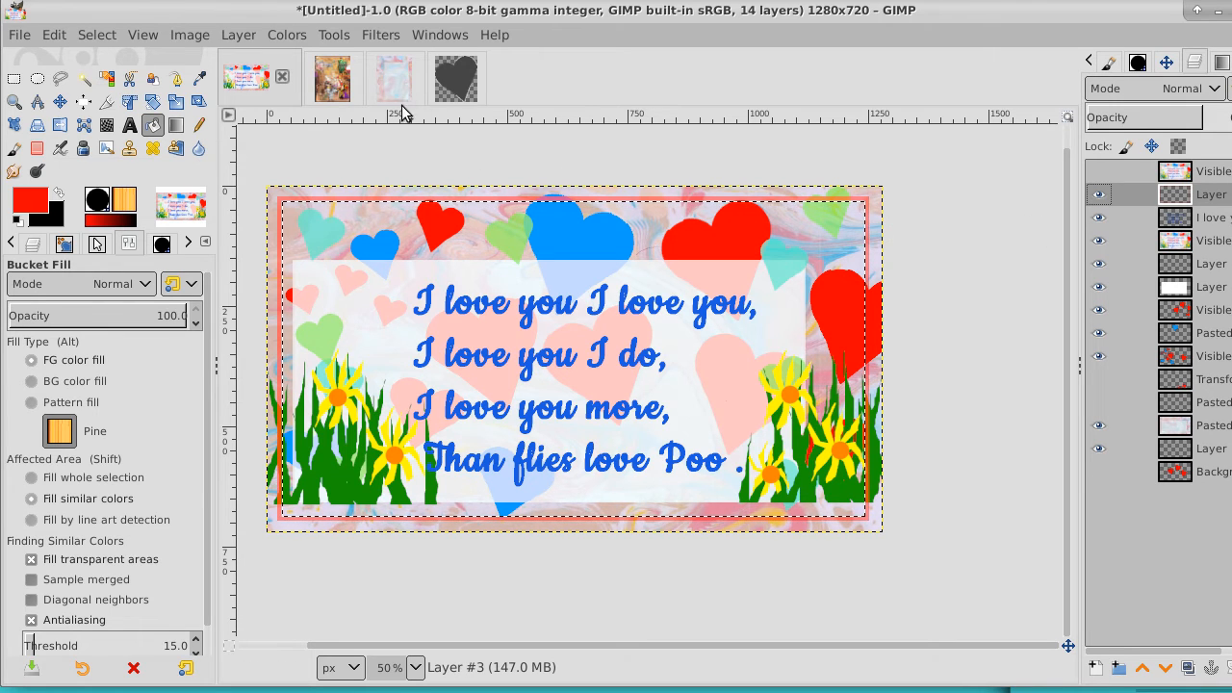
left_click(97, 35)
left_click(113, 87)
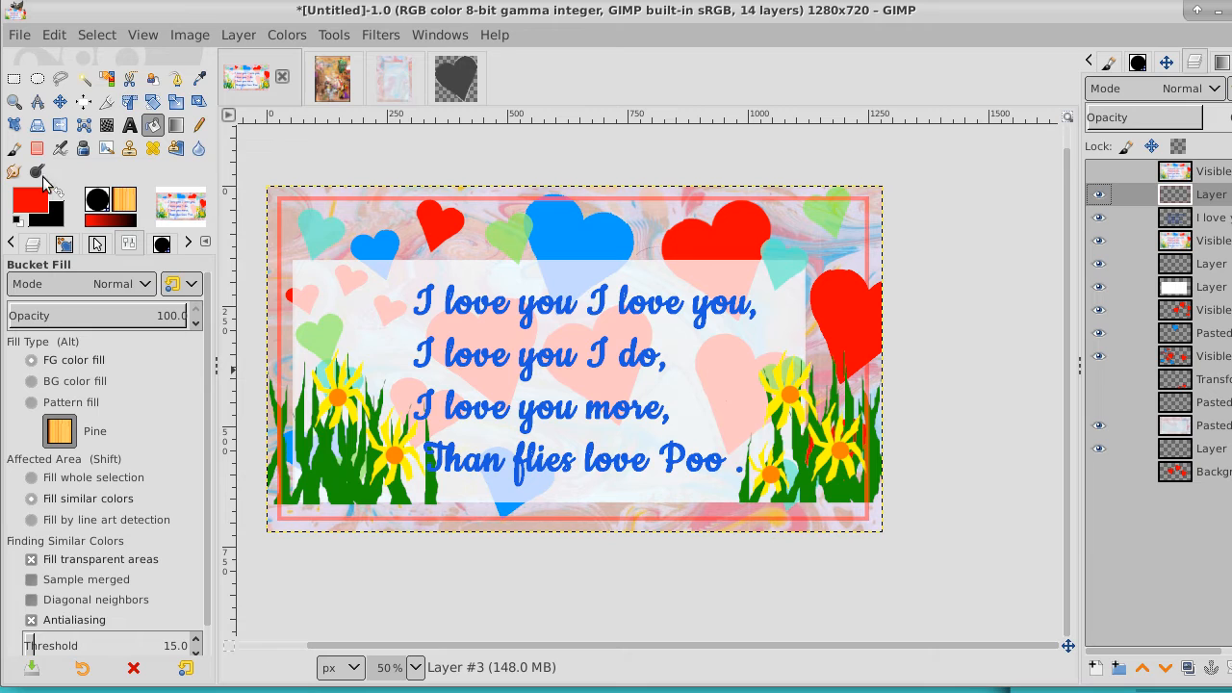
Delete the red frame segments over the grass on both sides and above the large blue heart using rectangular selections, and clear the selection
key("r")
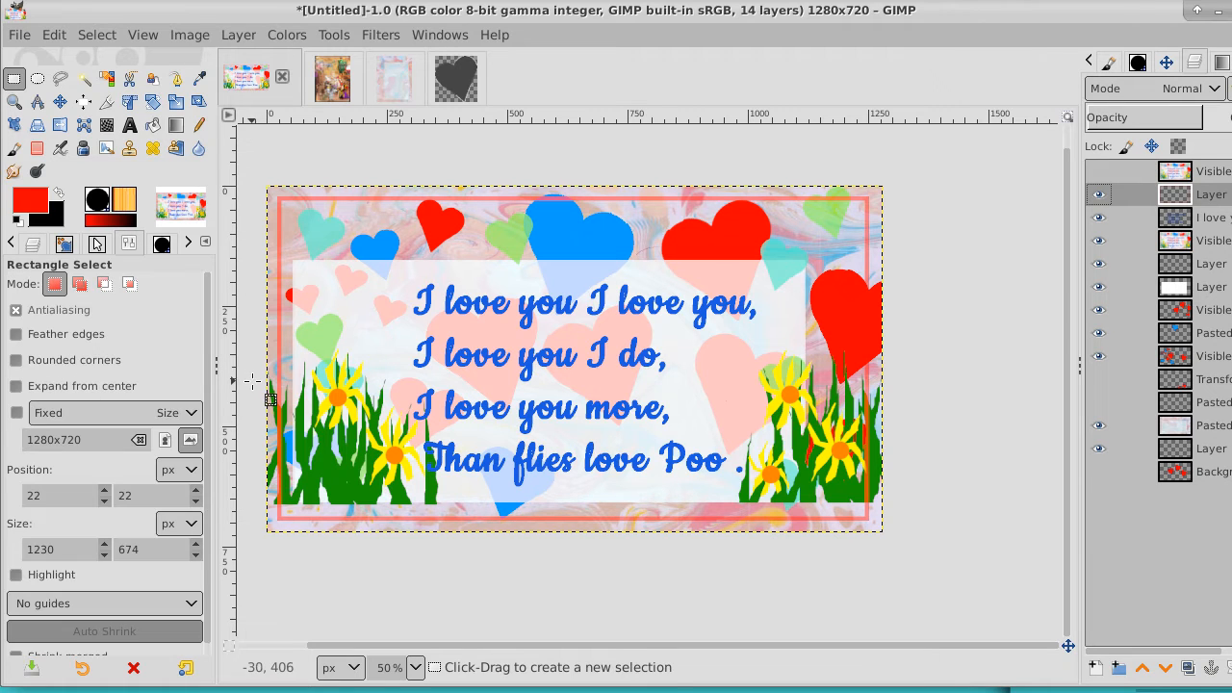
left_click_drag(255, 378, 289, 513)
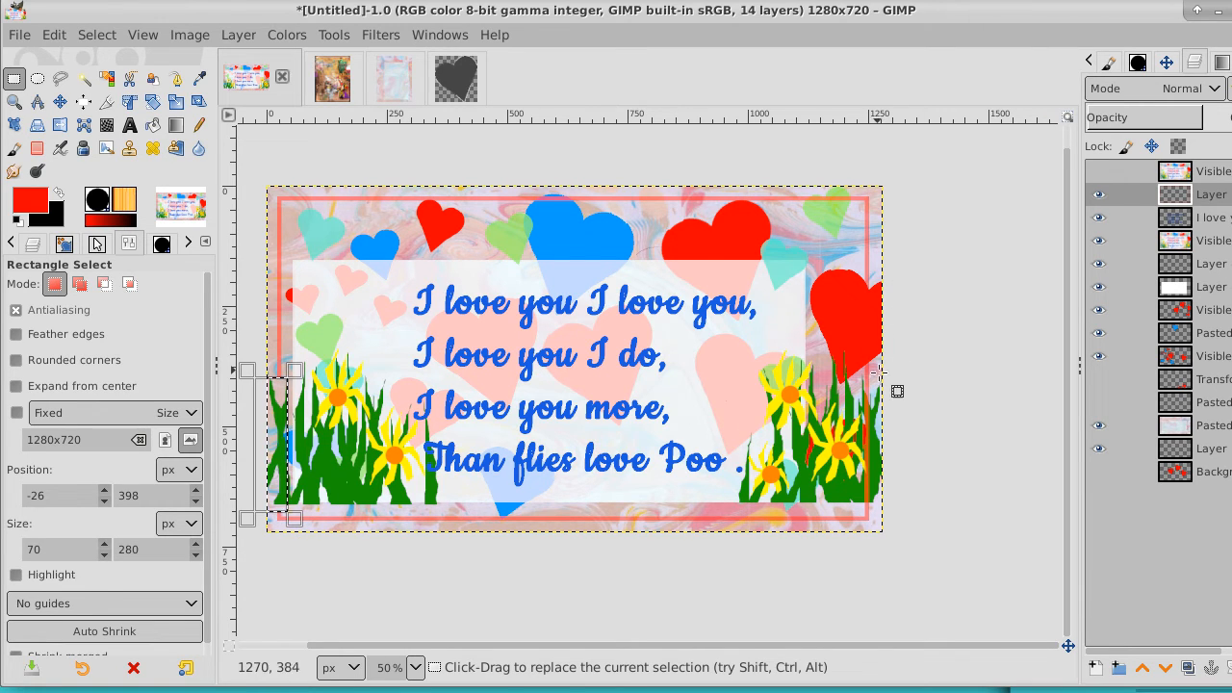
left_click_drag(920, 397, 860, 511)
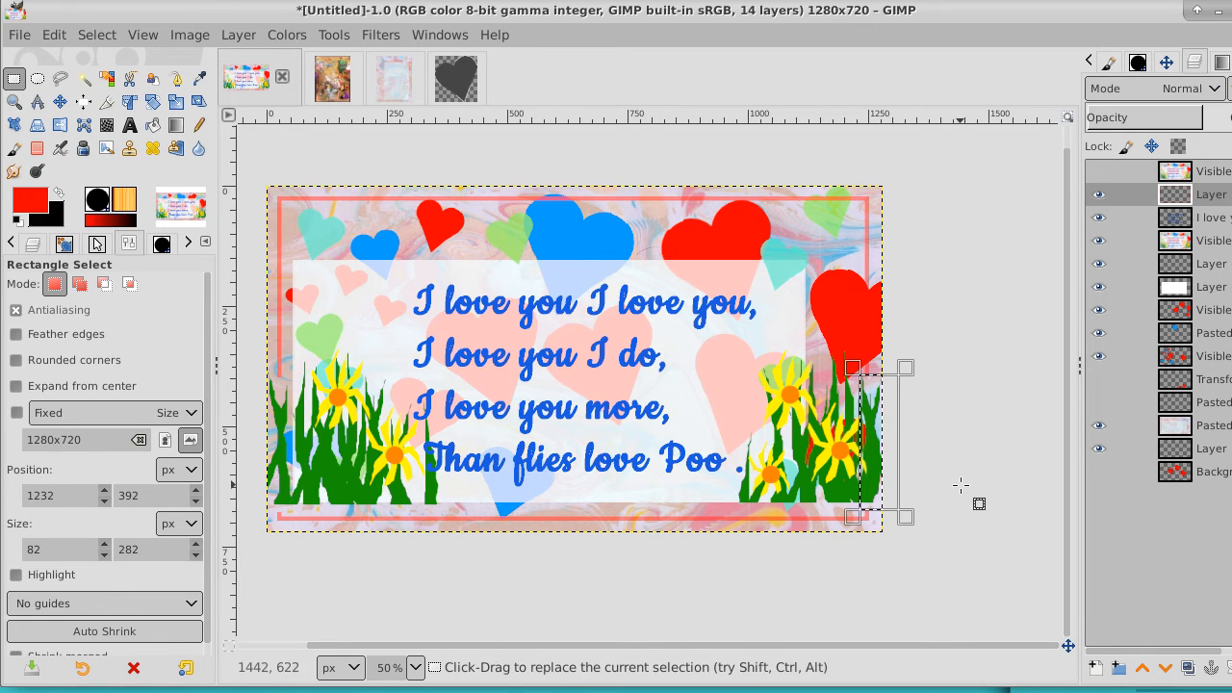
left_click_drag(514, 186, 586, 207)
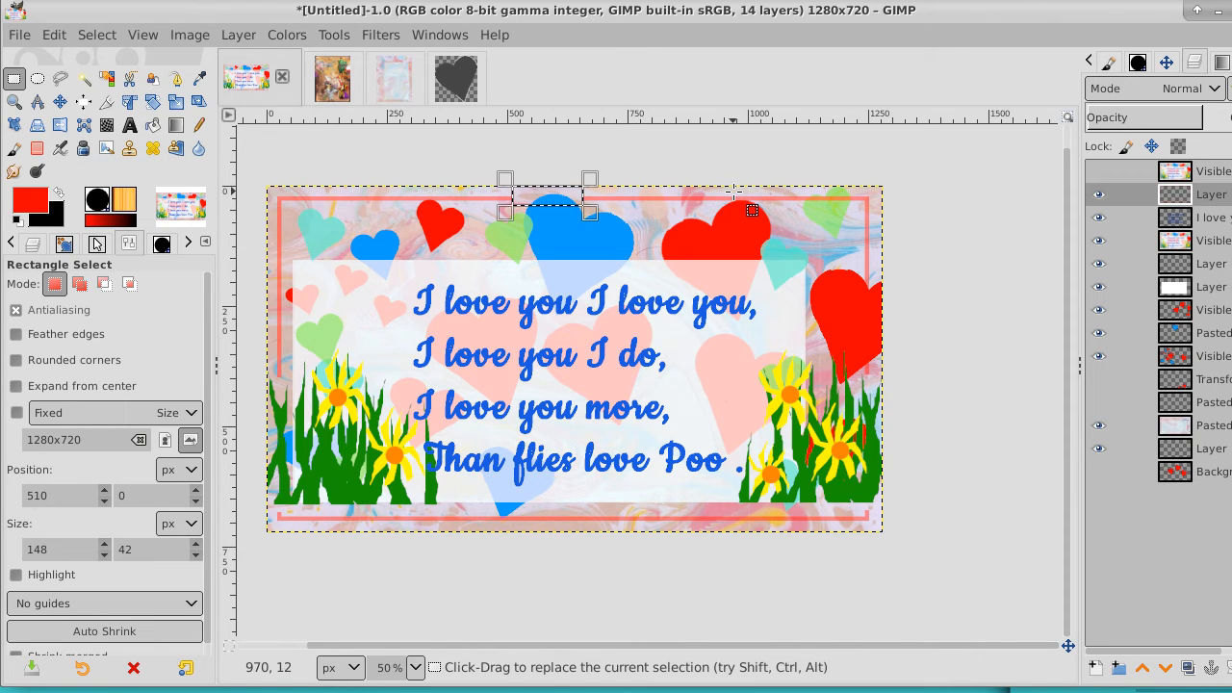
left_click(96, 34)
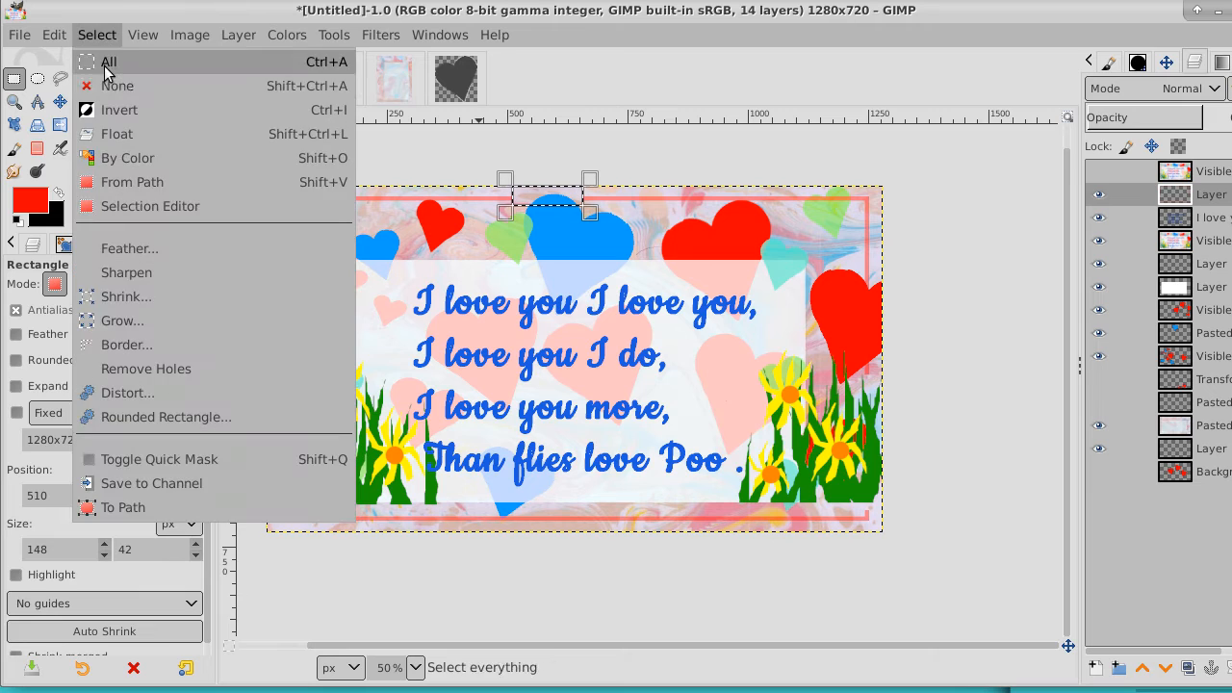
left_click(113, 84)
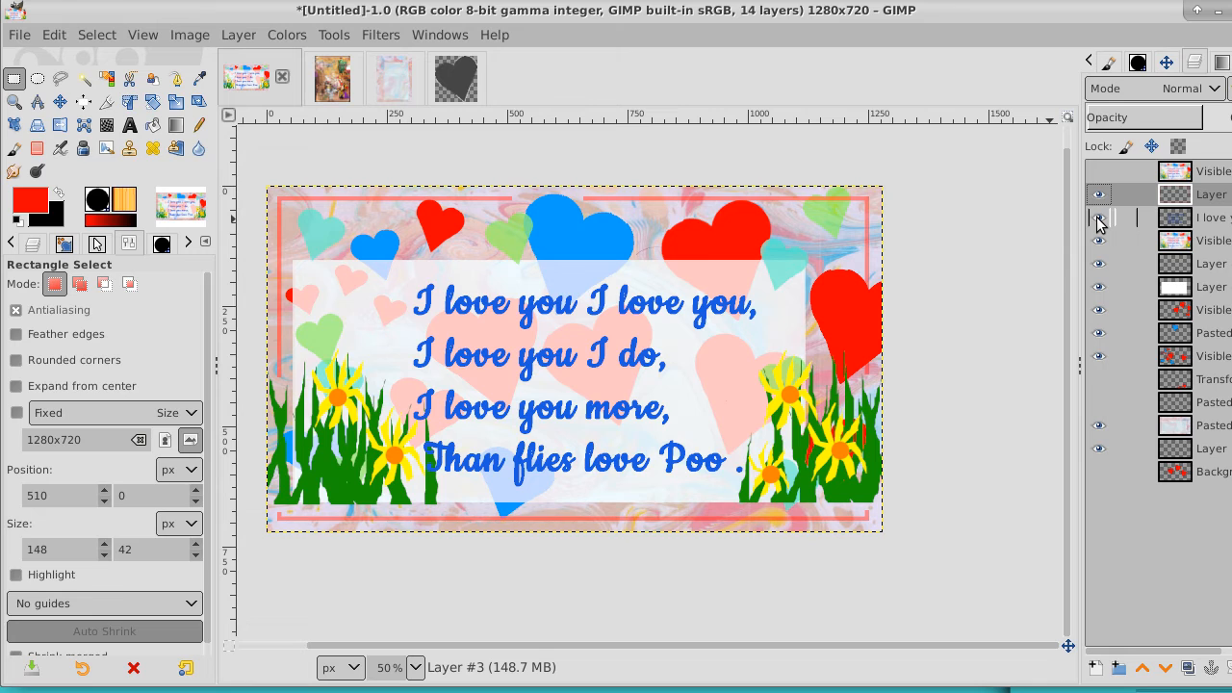
Activate the Text tool and add a new layer at the top of the layer stack, keeping the Visible #2 layer hidden
left_click(131, 127)
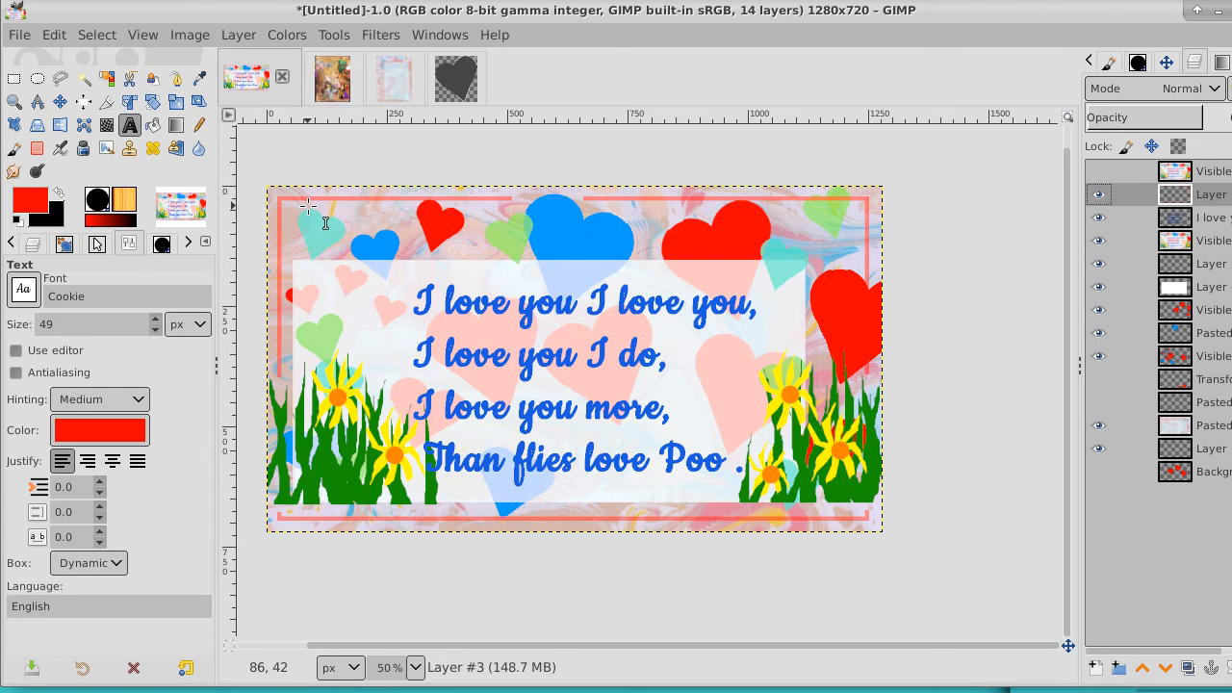
left_click(1177, 175)
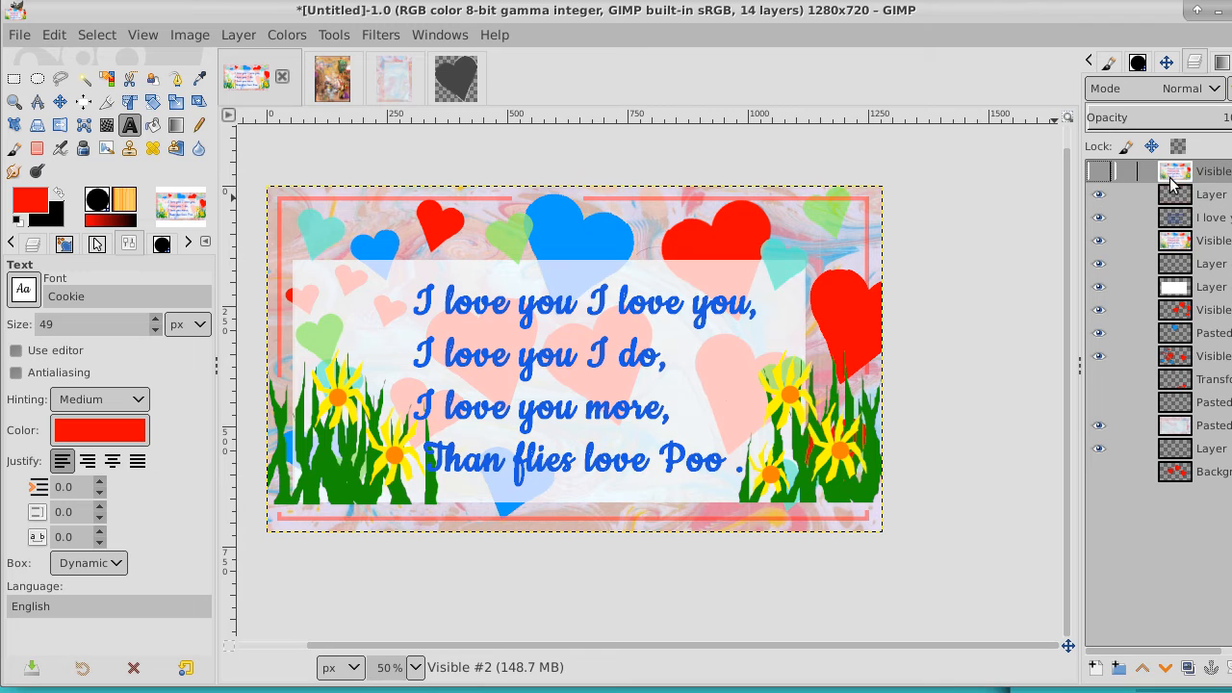
left_click(1100, 173)
left_click(1101, 174)
left_click(1097, 666)
left_click(1223, 677)
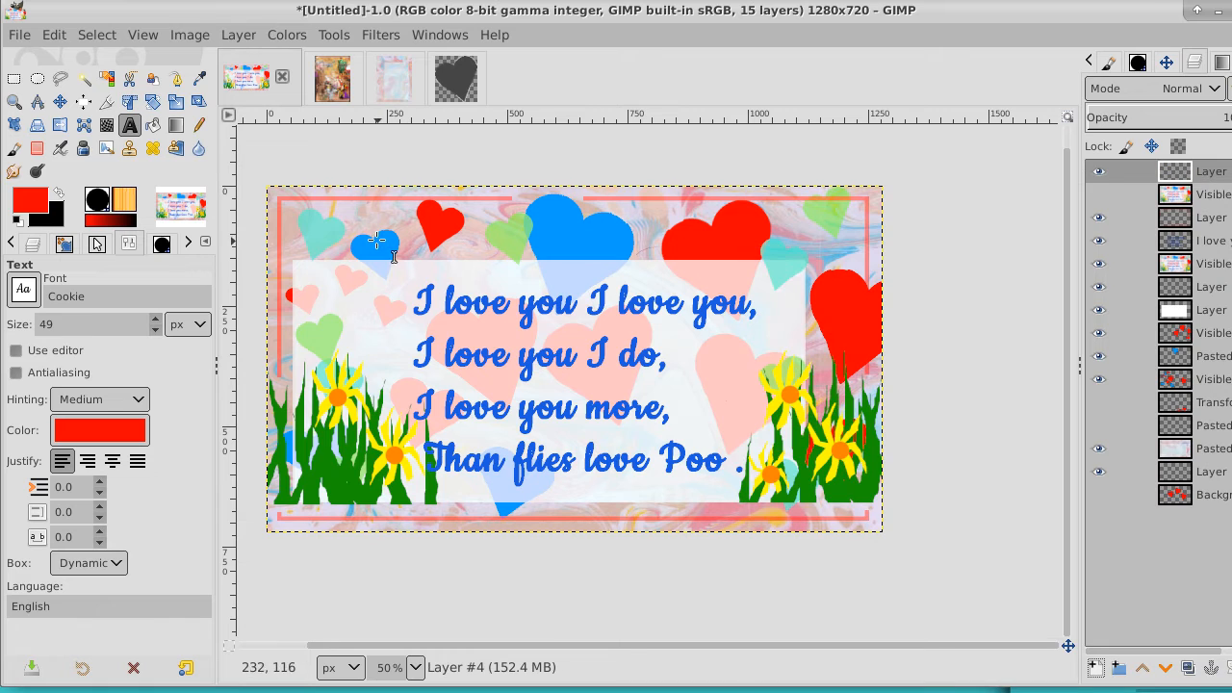
Create a new text layer from the verse layer's attributes and replace its text with "MyLinuxToyBox"
left_click(348, 225)
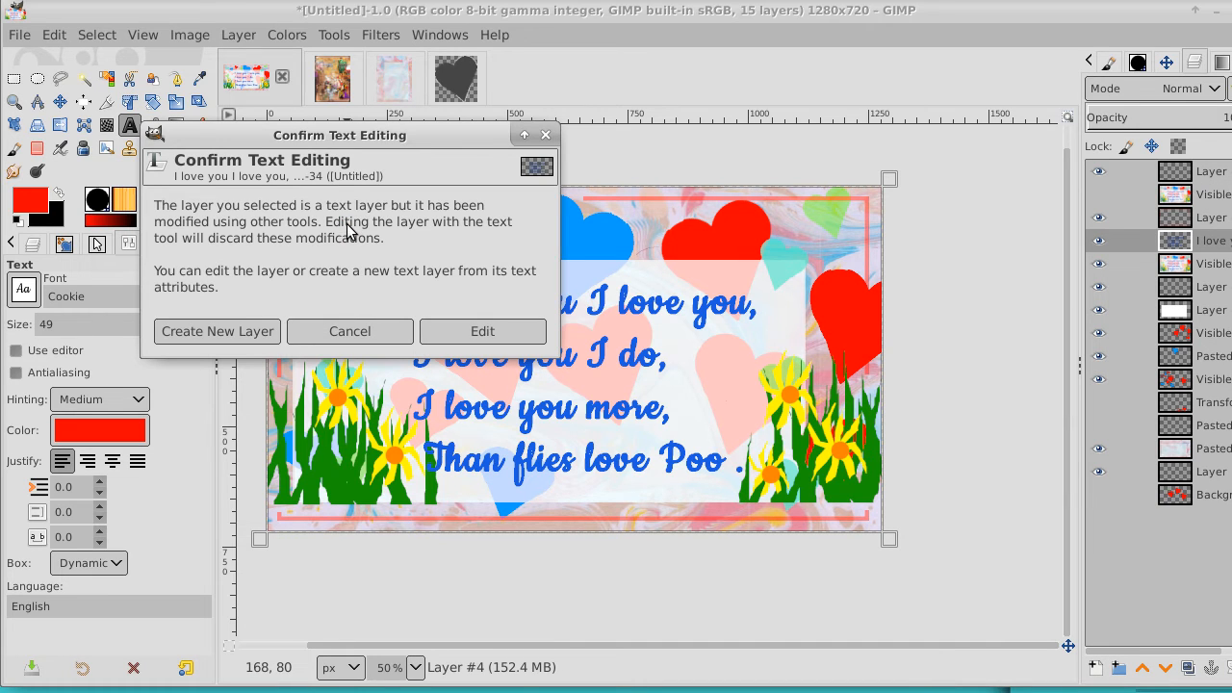
left_click(224, 332)
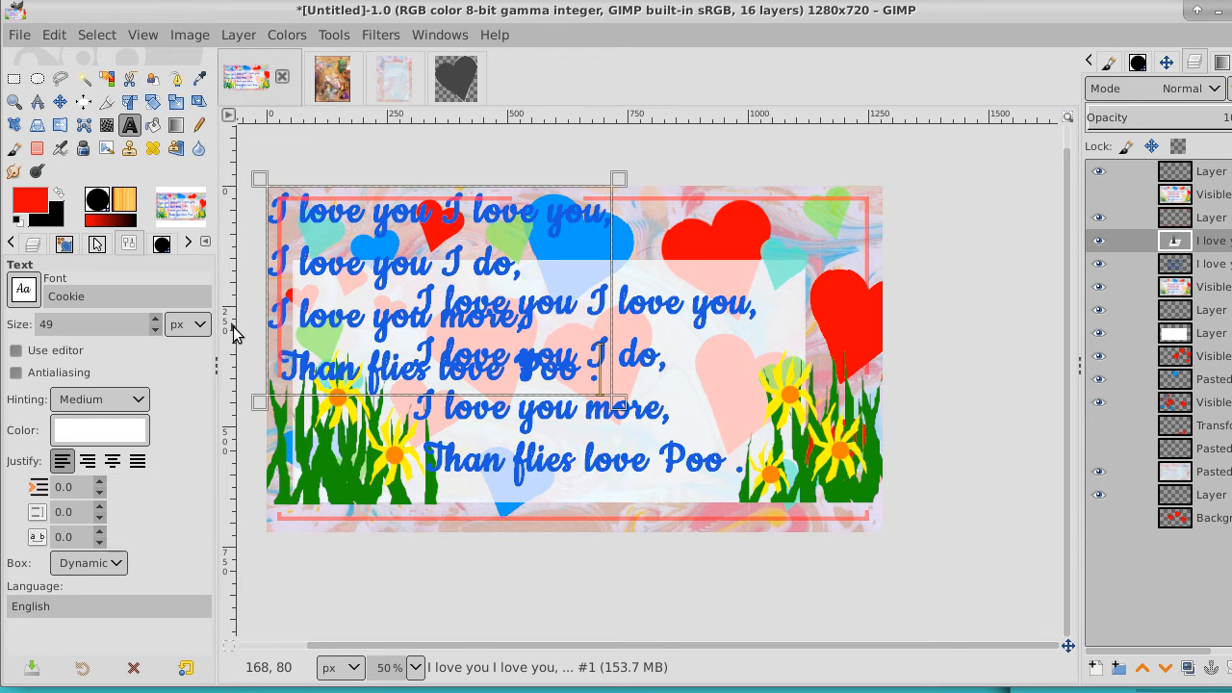
left_click(527, 337)
left_click_drag(586, 356, 236, 169)
key("BackSpace")
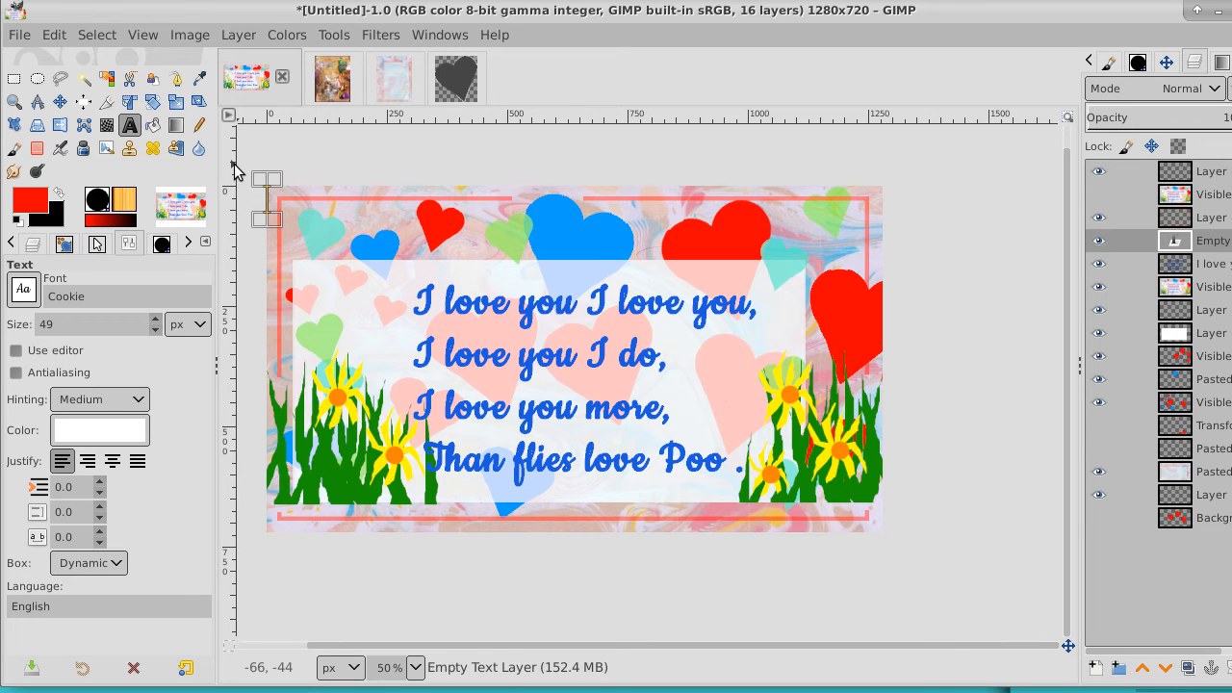
type("My")
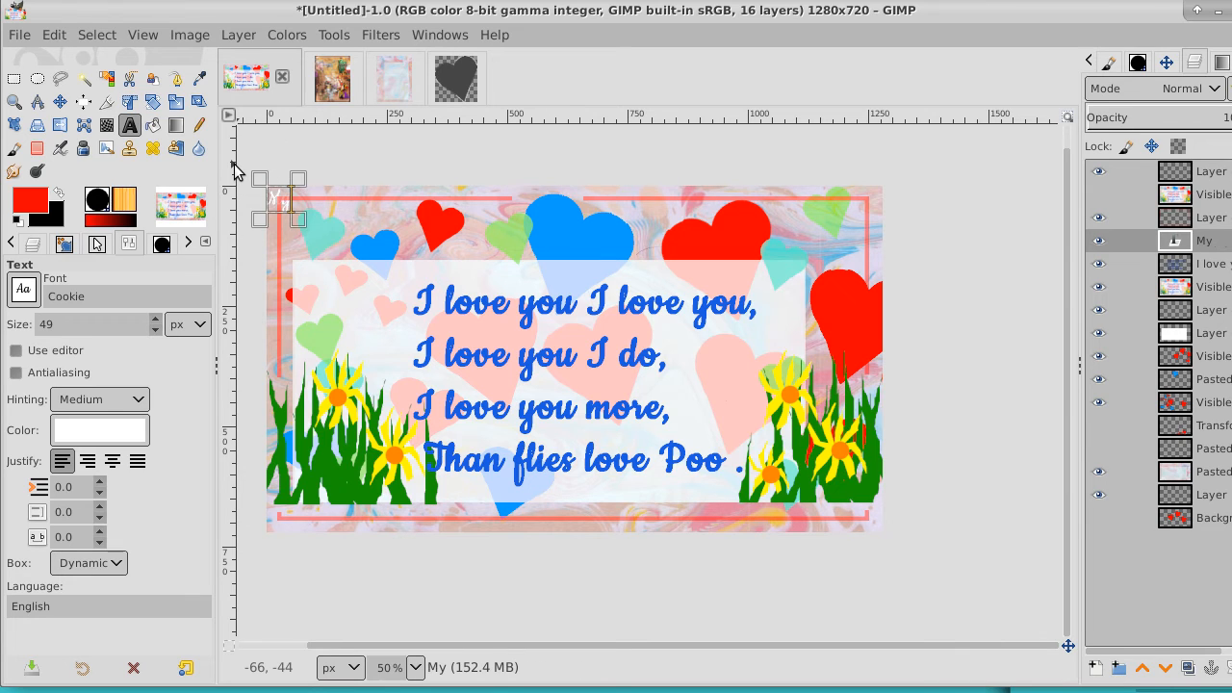
type("Linux")
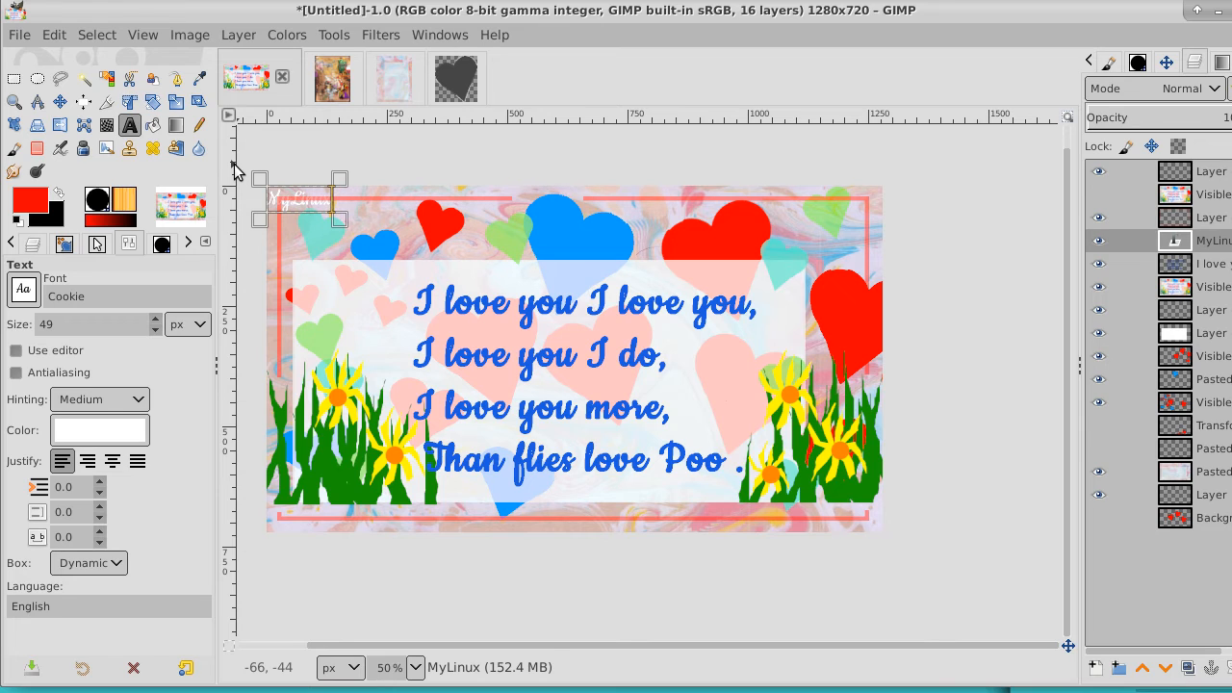
type("Toy")
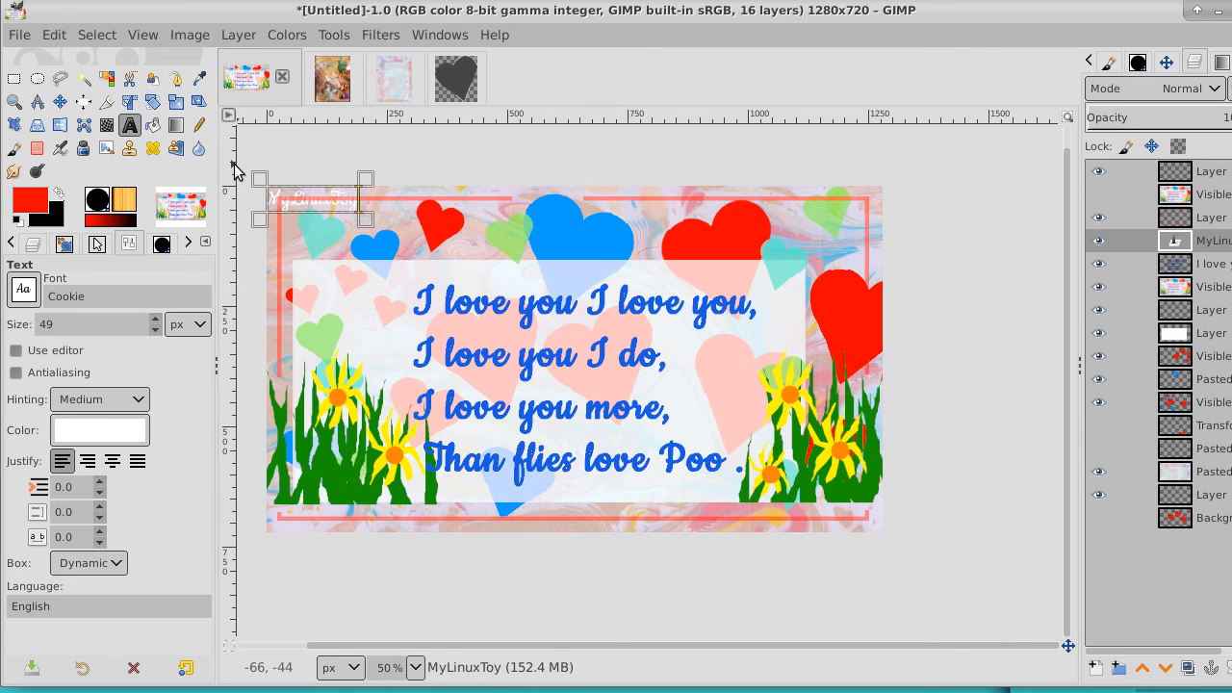
type("Box")
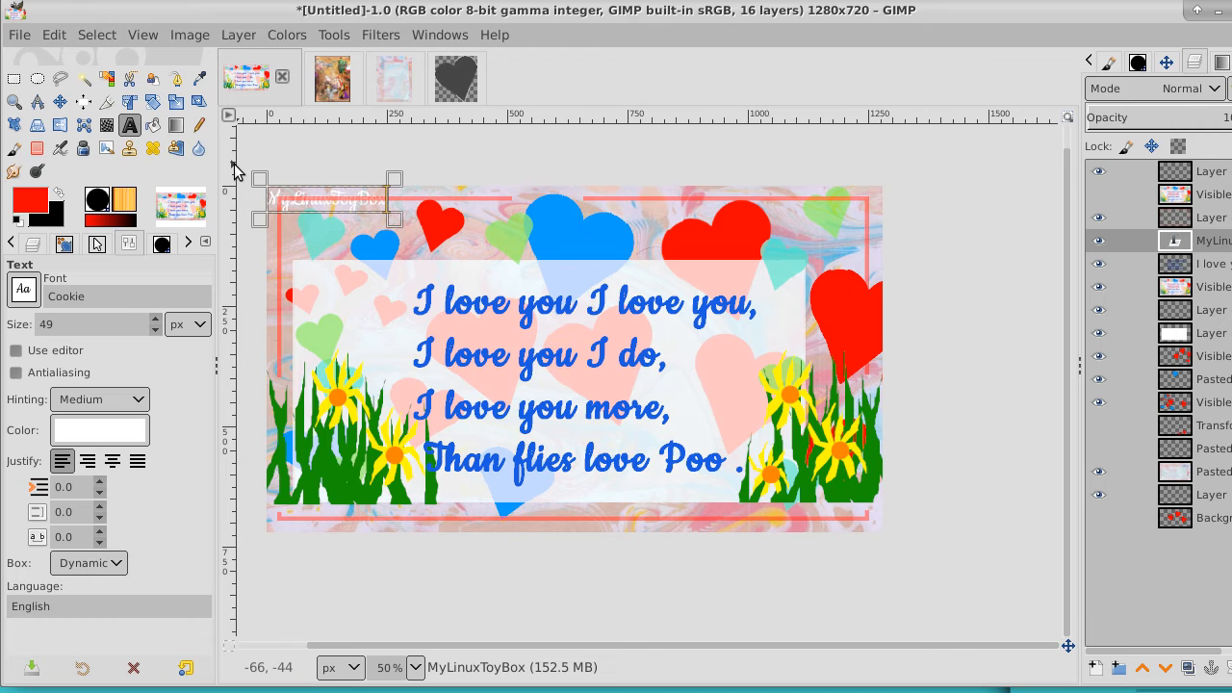
Add a transparent 1280 x 720 layer directly above the MyLinuxToyBox text layer
double_click(332, 204)
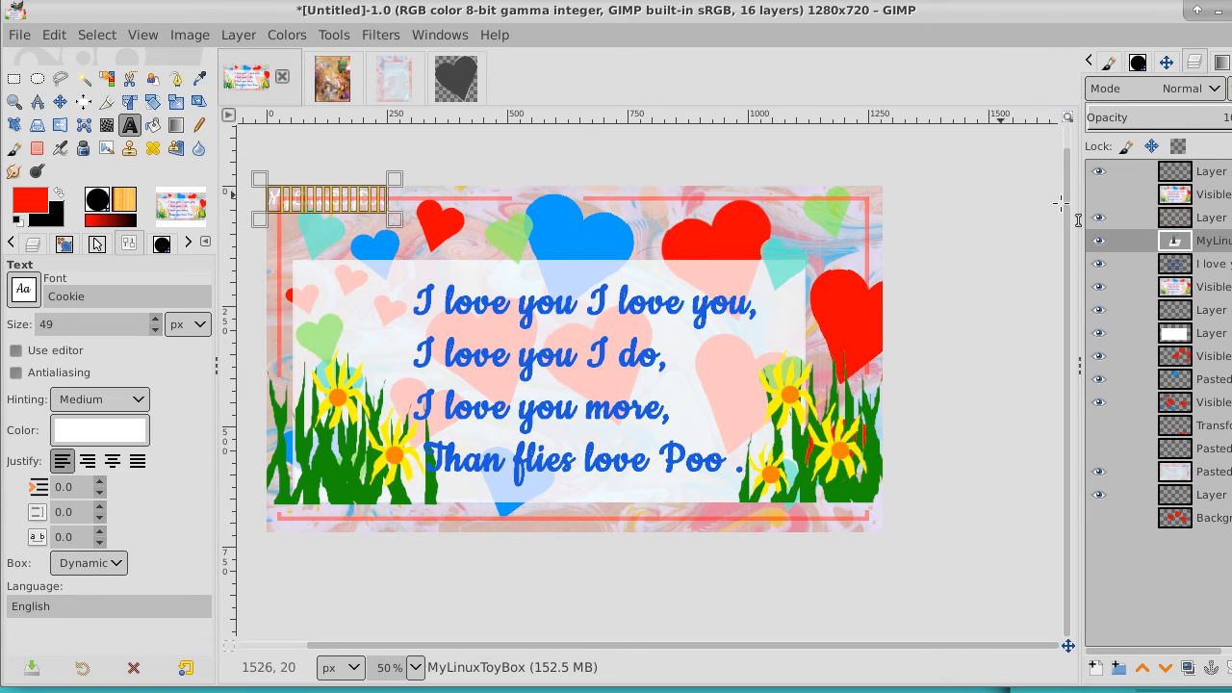
right_click(1229, 242)
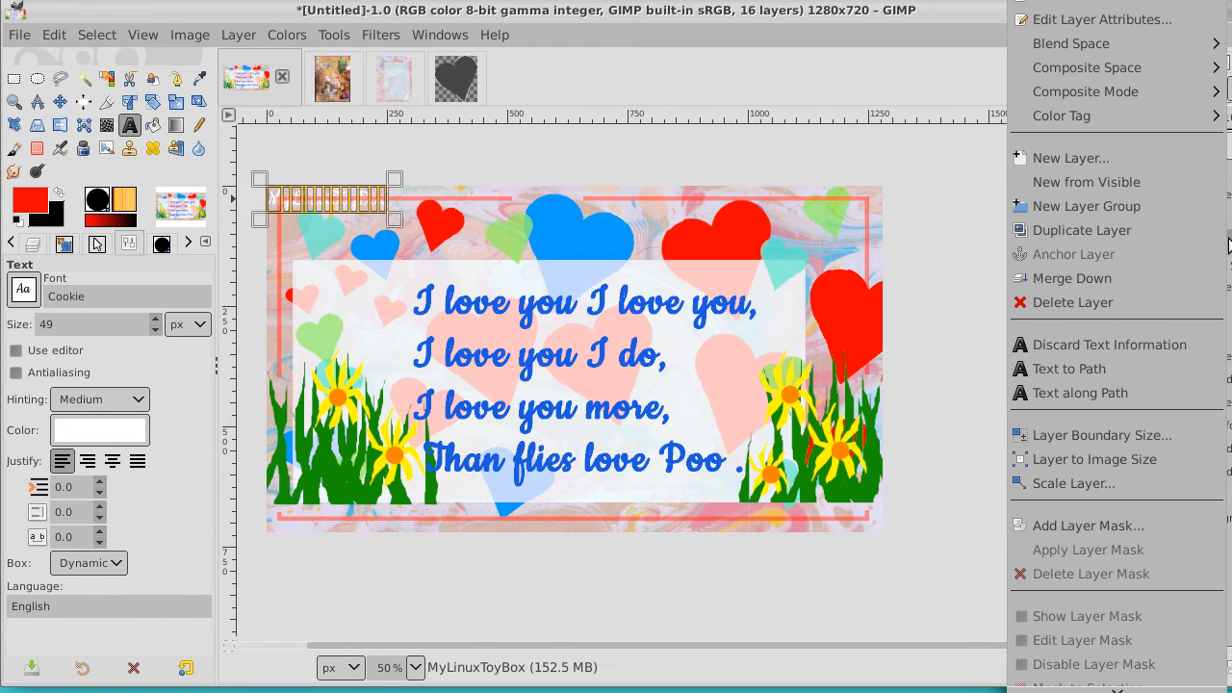
left_click(1163, 162)
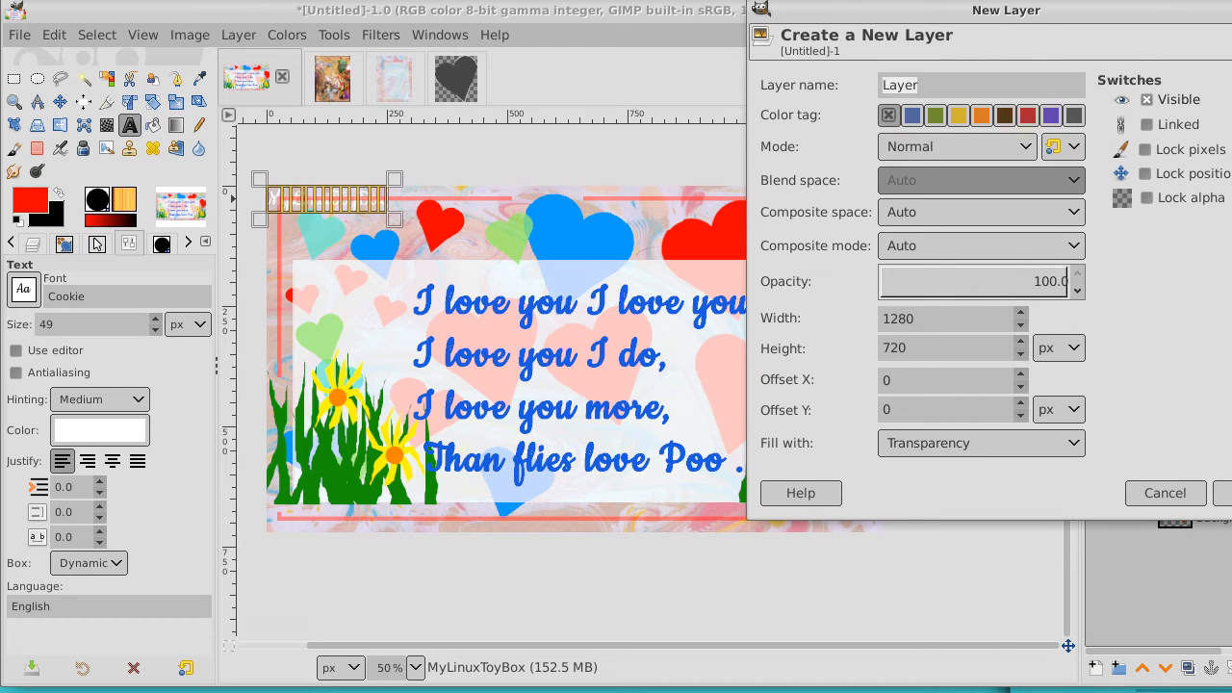
left_click(1221, 493)
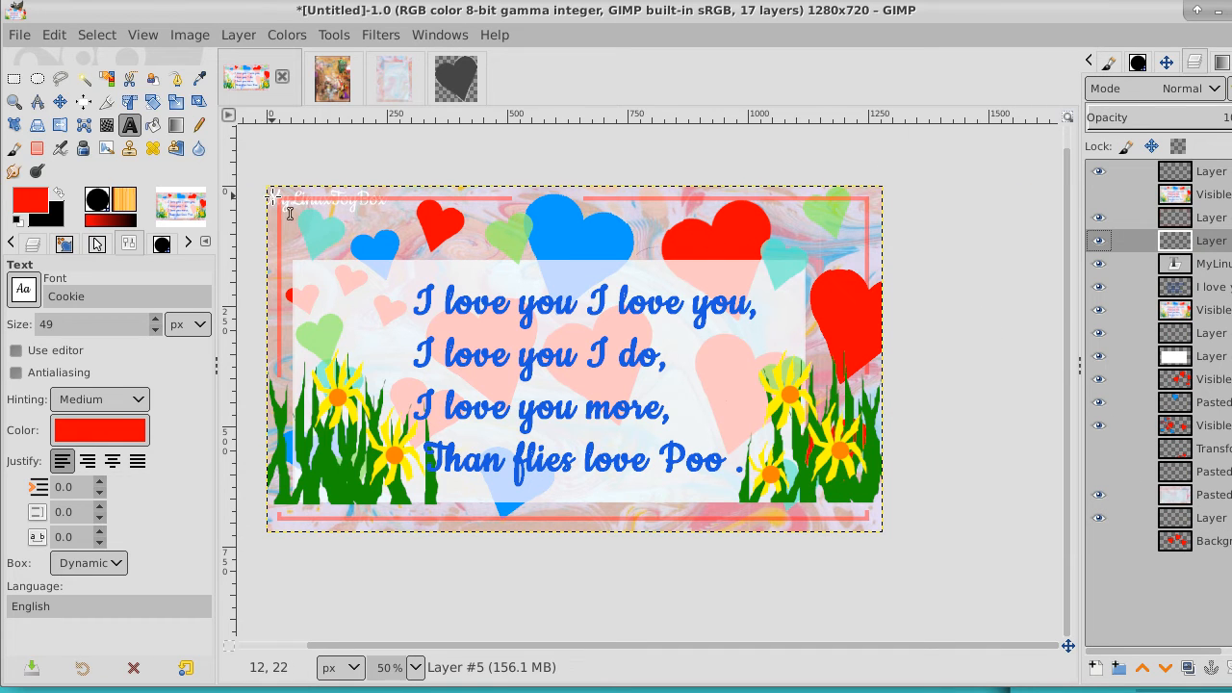
Recolor all of the MyLinuxToyBox text to black 000000
left_click(1188, 270)
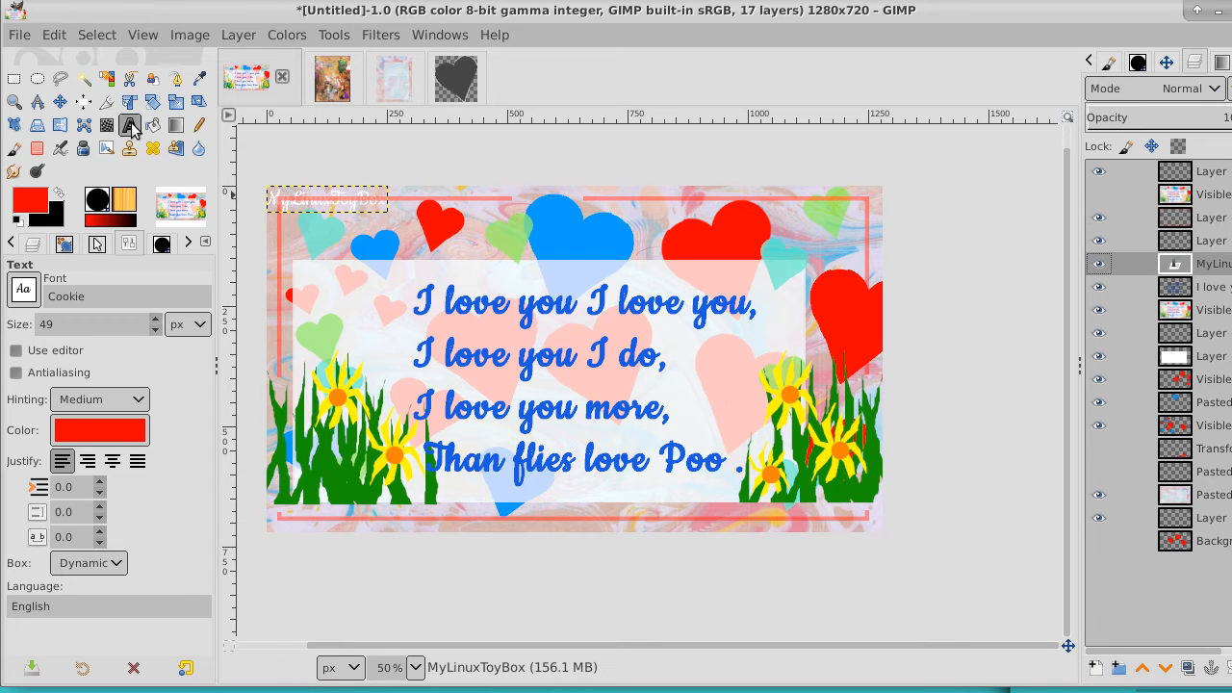
left_click(318, 205)
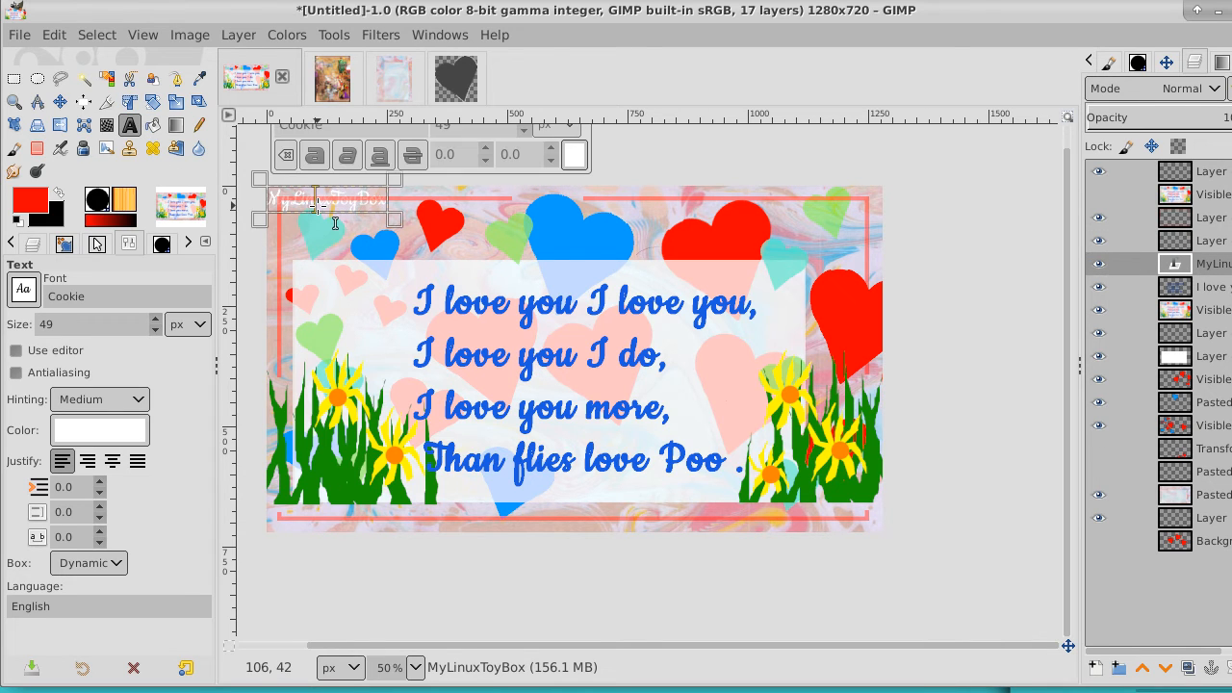
key("ctrl+a")
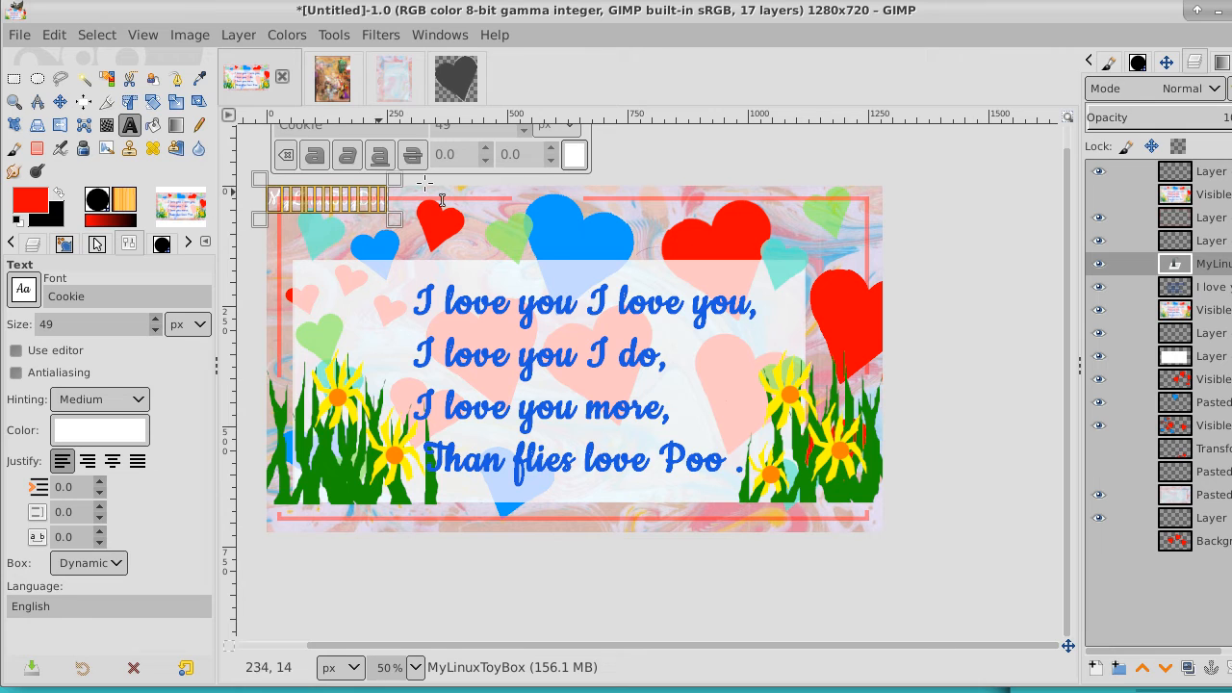
left_click(574, 155)
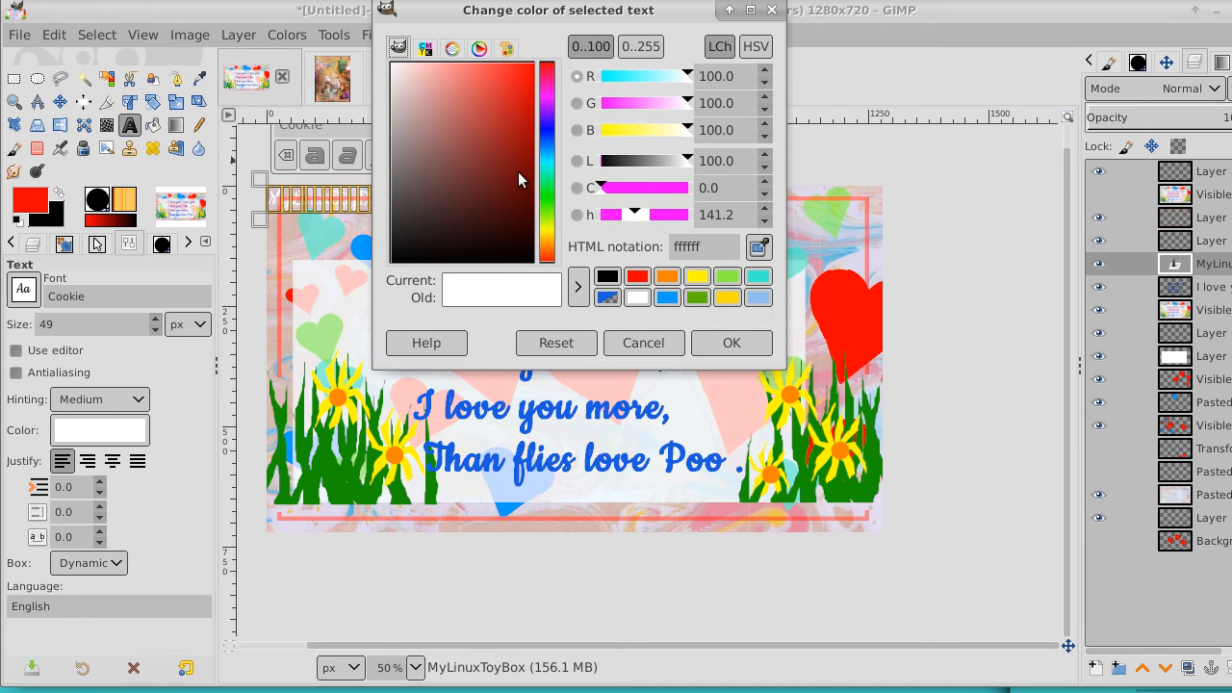
left_click_drag(518, 171, 536, 273)
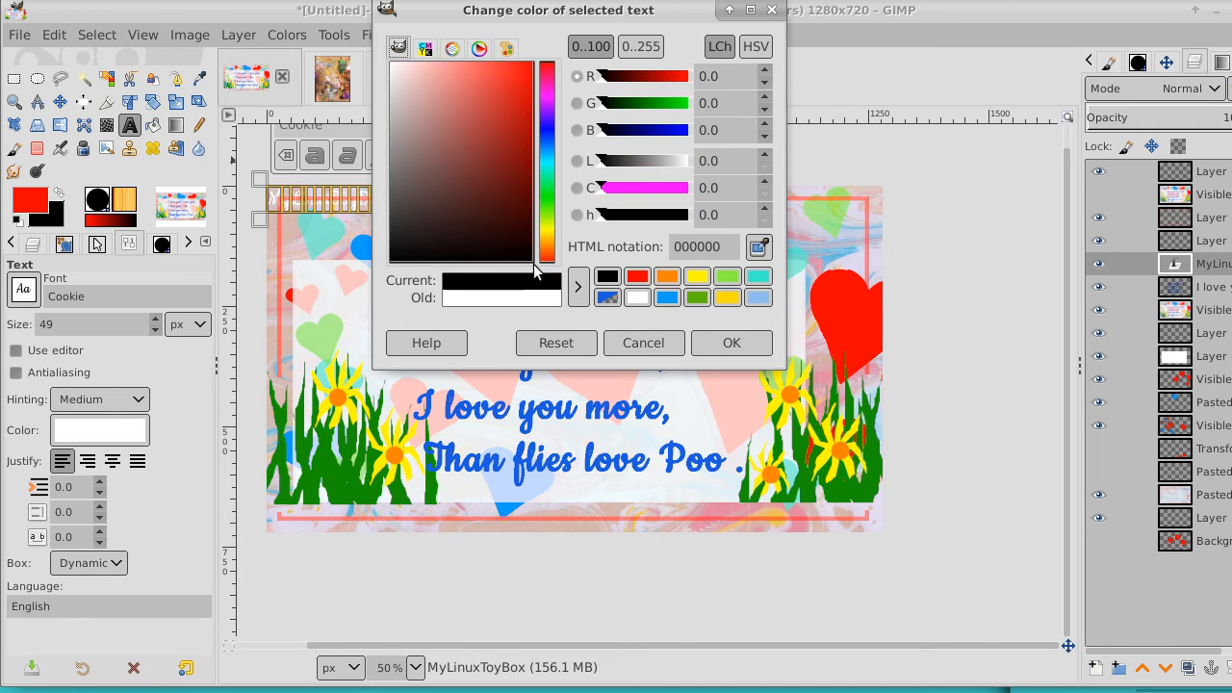
left_click(731, 342)
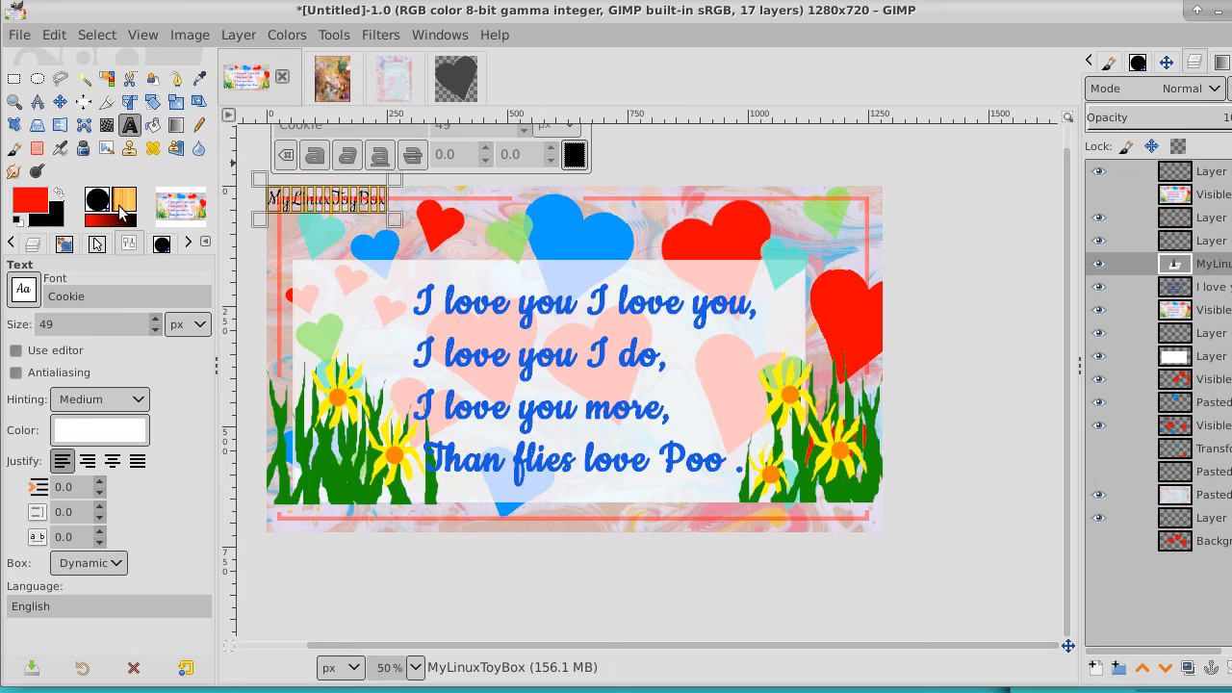
Change the MyLinuxToyBox text's font to Patrick Hand and leave text editing
left_click(23, 288)
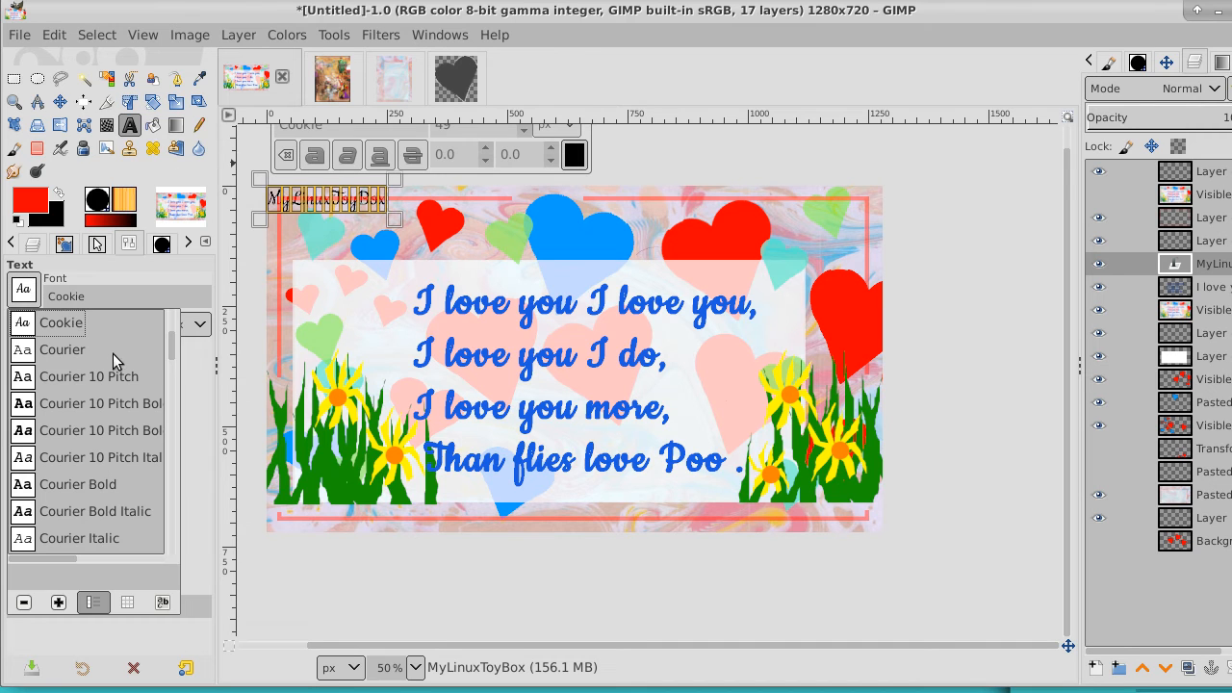
scroll(174, 341, "up", 3)
scroll(174, 342, "up", 5)
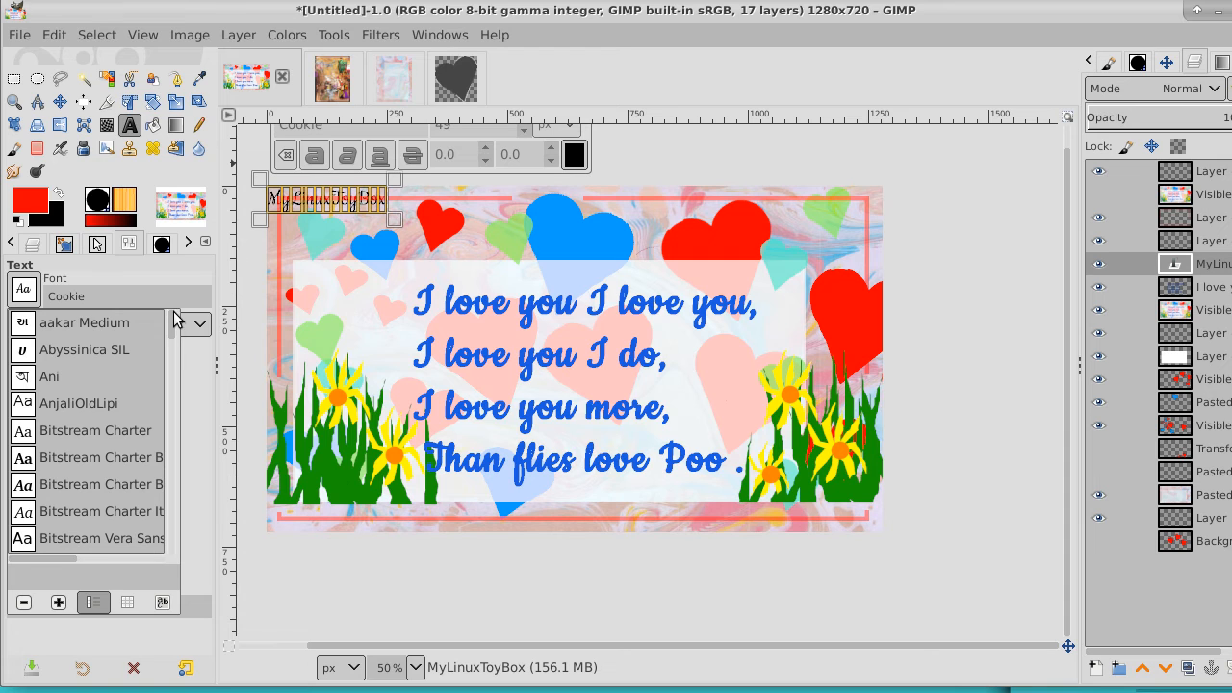
left_click_drag(174, 322, 170, 486)
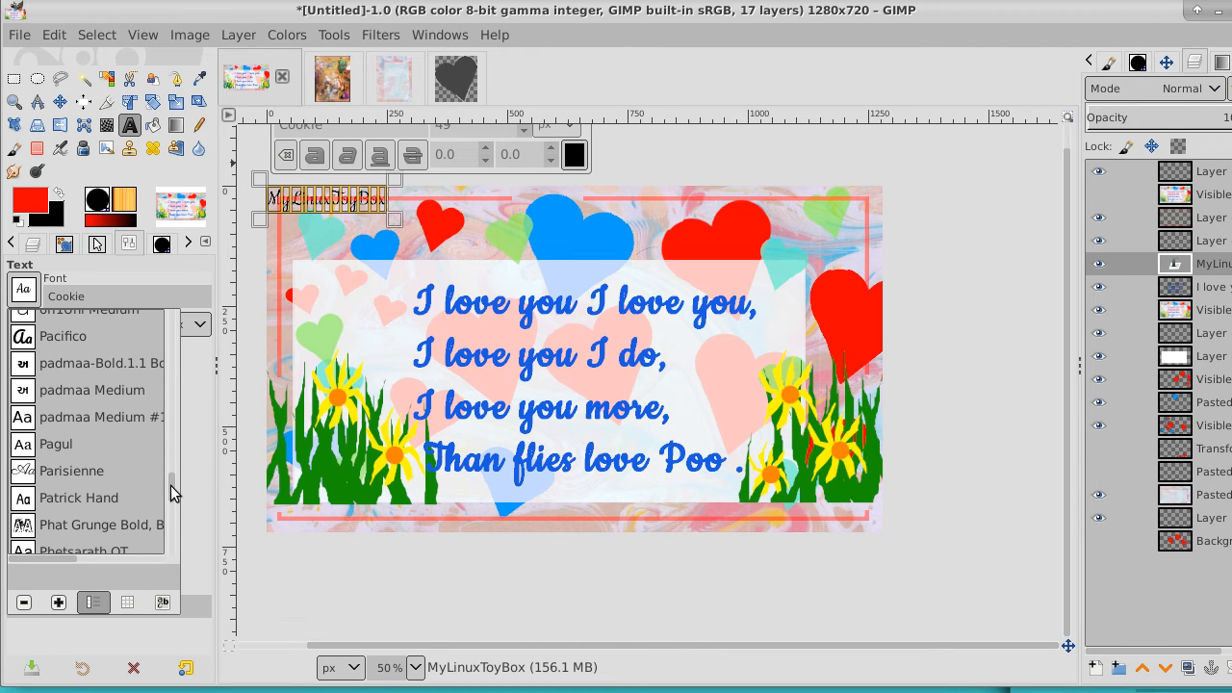
left_click(70, 499)
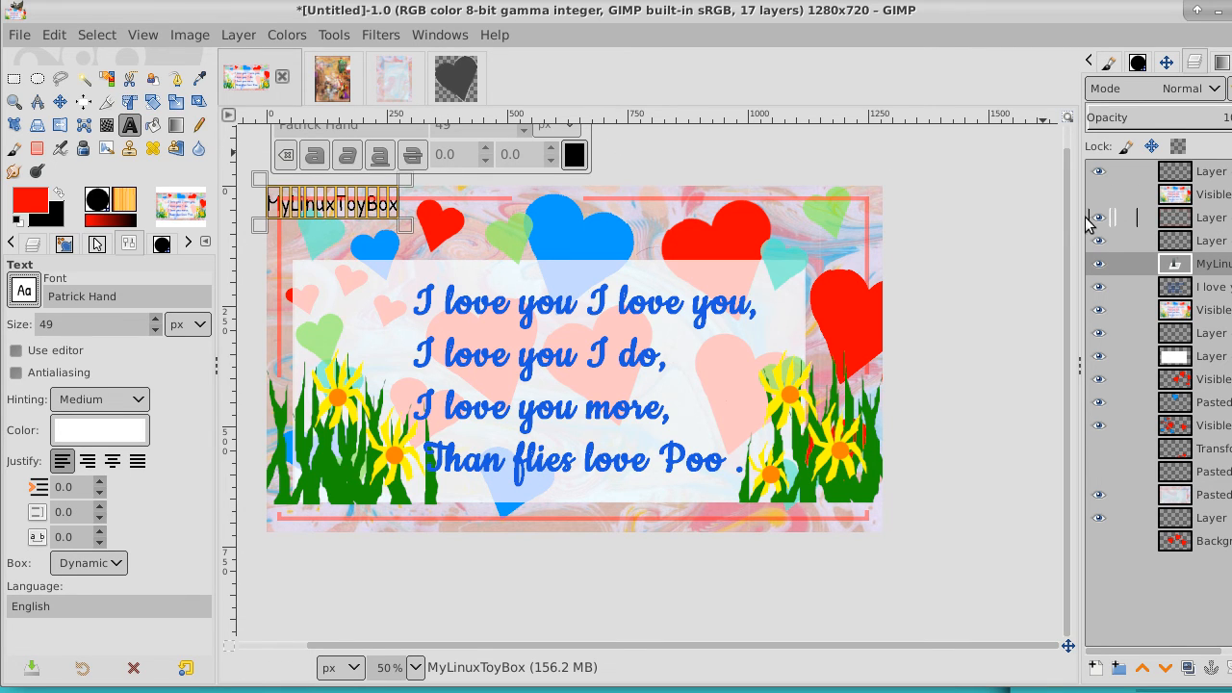
left_click_drag(1067, 220, 1067, 190)
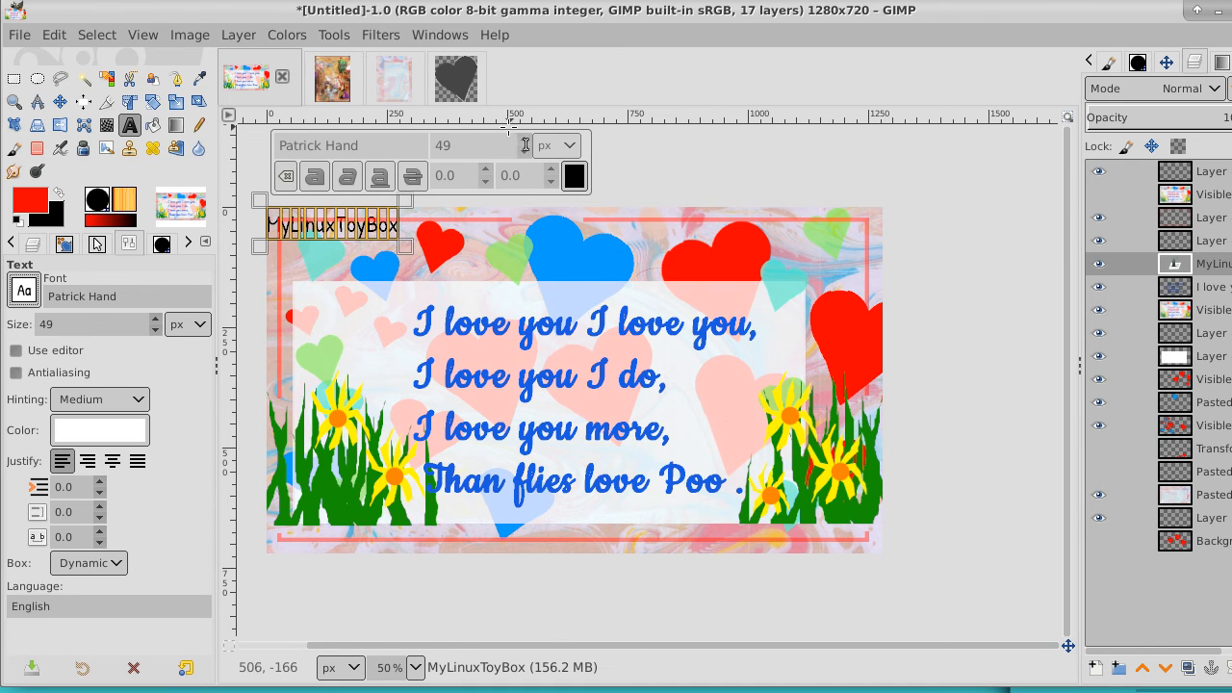
key("Escape")
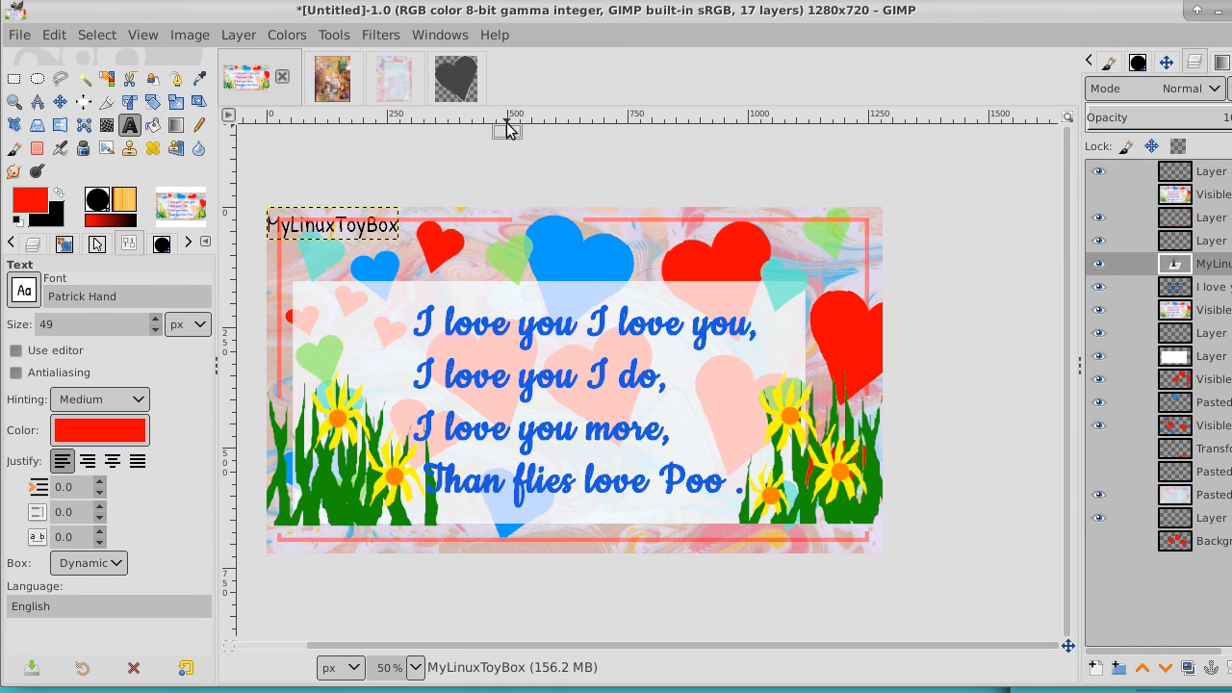
Select the whole MyLinuxToyBox text and increase its font size to 70 px
left_click(336, 226)
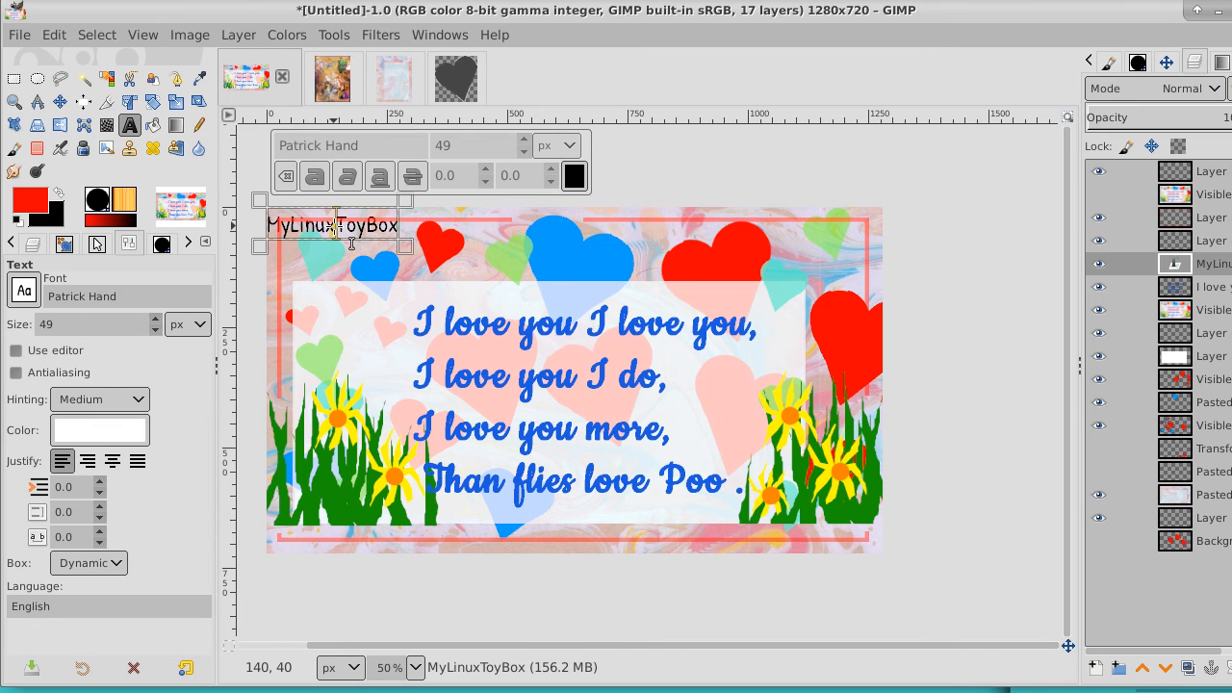
double_click(336, 227)
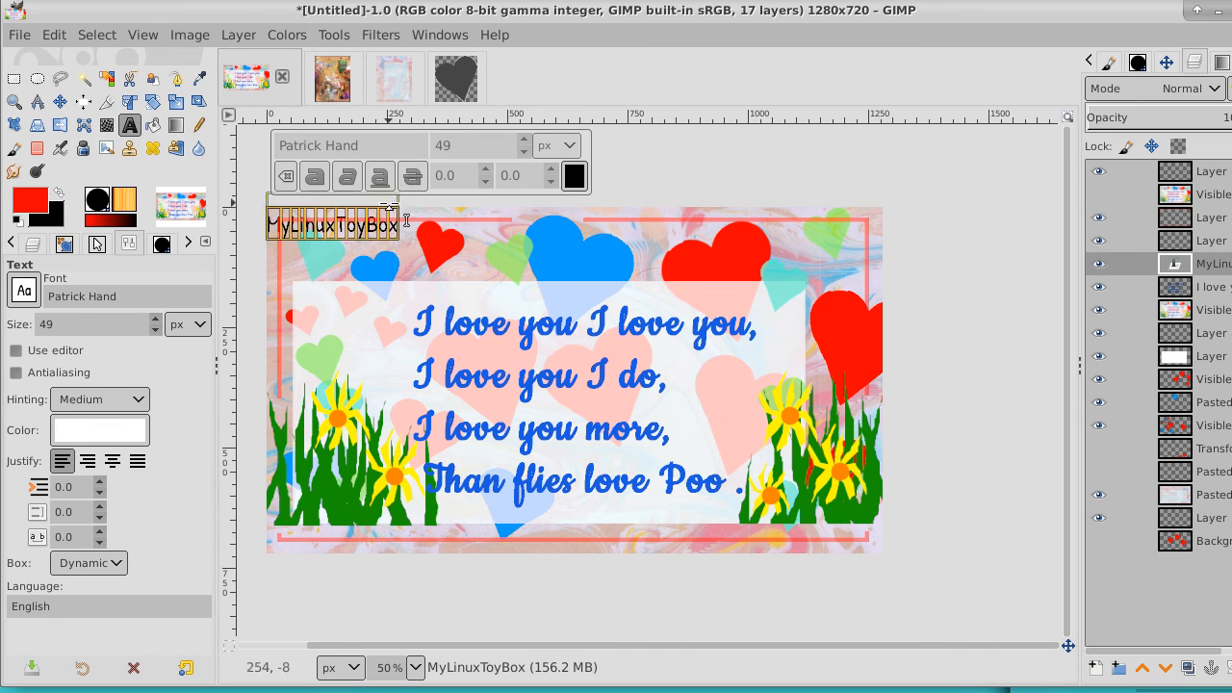
left_click(525, 139)
left_click(525, 140)
left_click(524, 140)
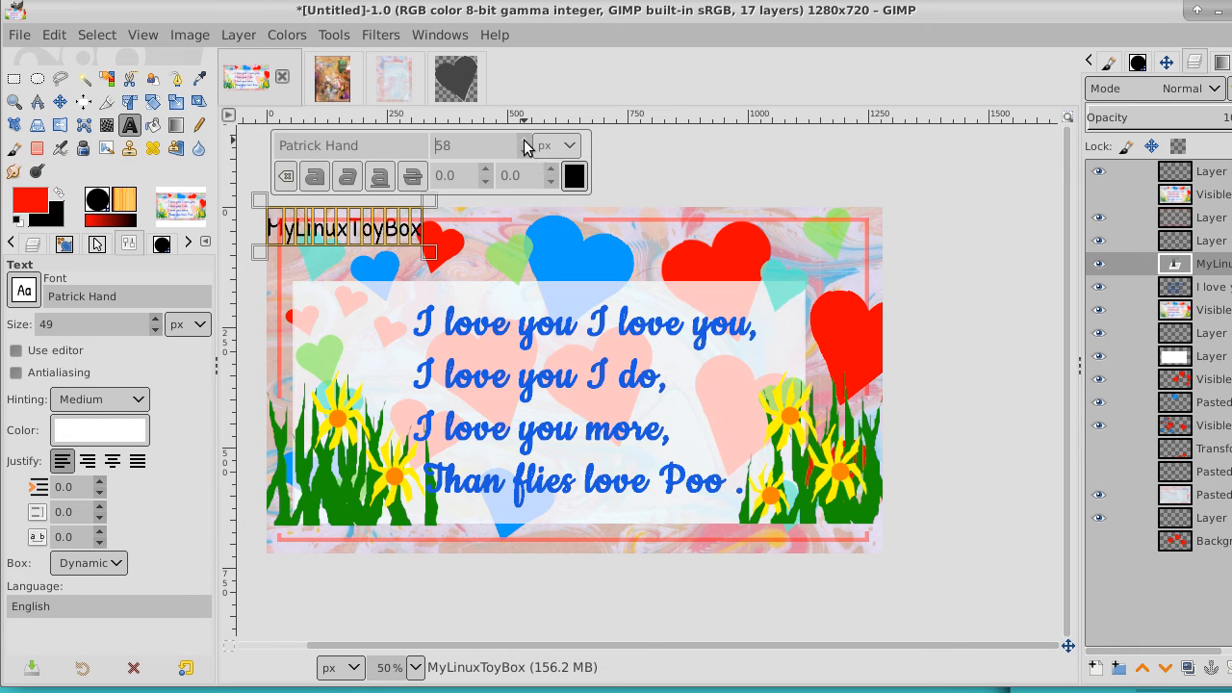
left_click(525, 139)
left_click(525, 140)
left_click(525, 139)
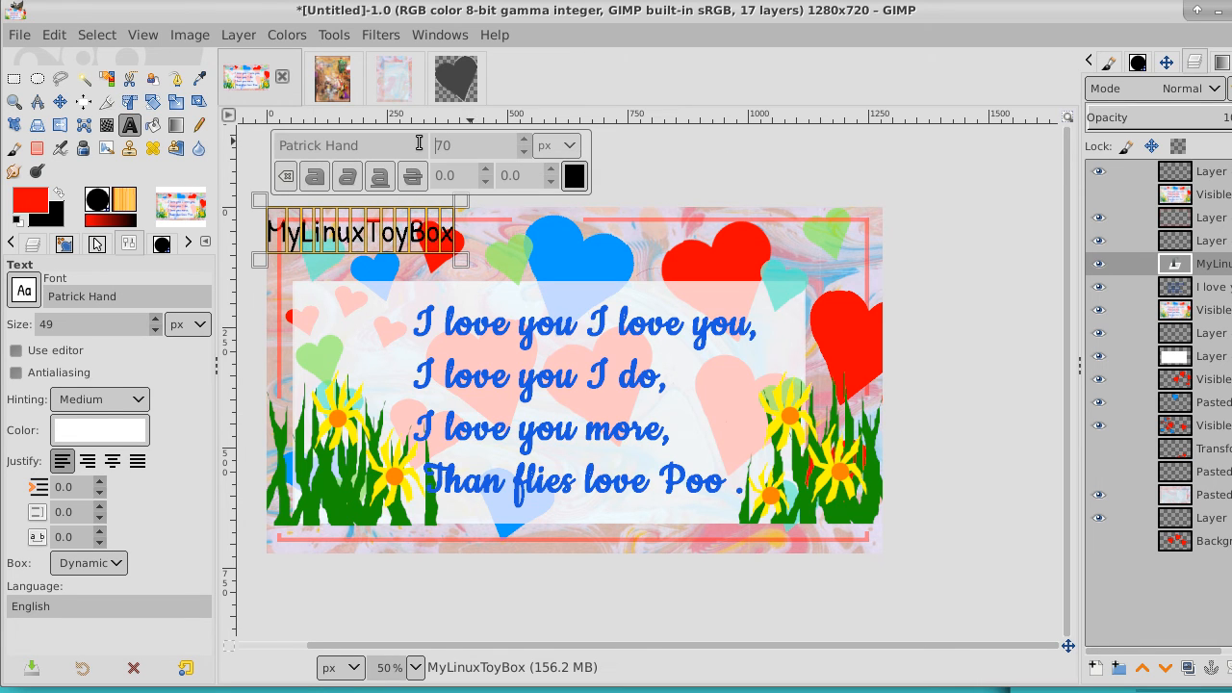
Move the MyLinuxToyBox text just inside the frame's upper-left corner, above the white verse panel, and expand its layer to image size
left_click(60, 102)
left_click_drag(384, 235, 681, 275)
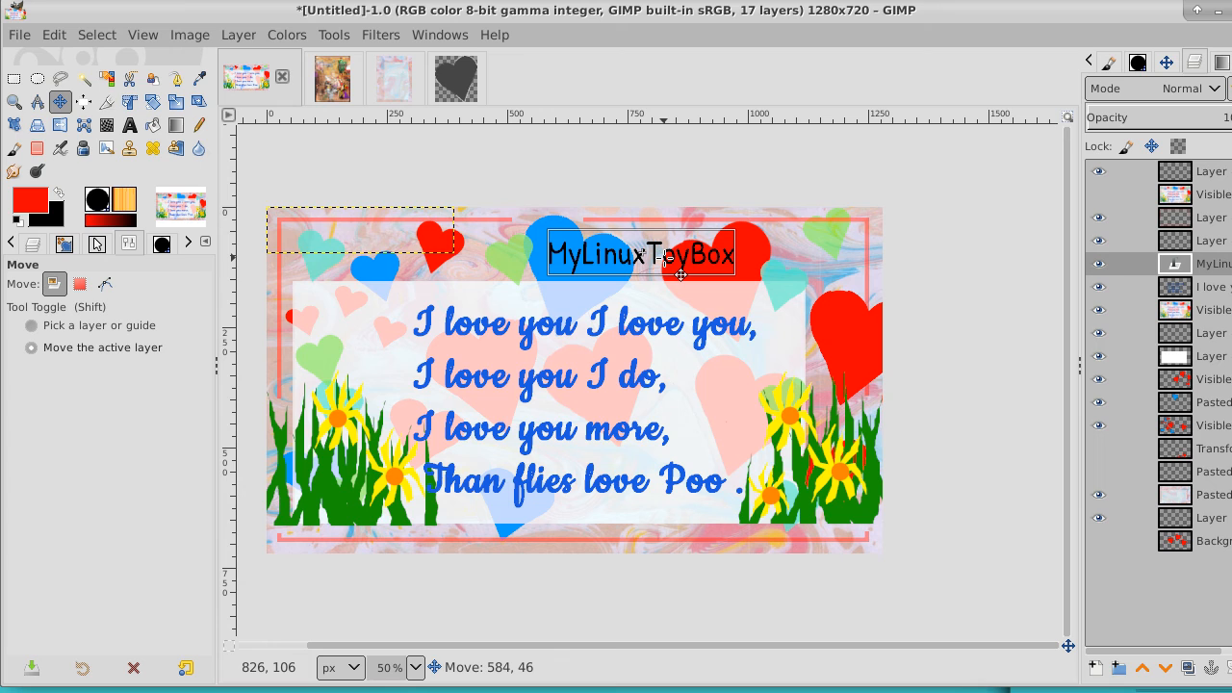
left_click_drag(681, 275, 430, 273)
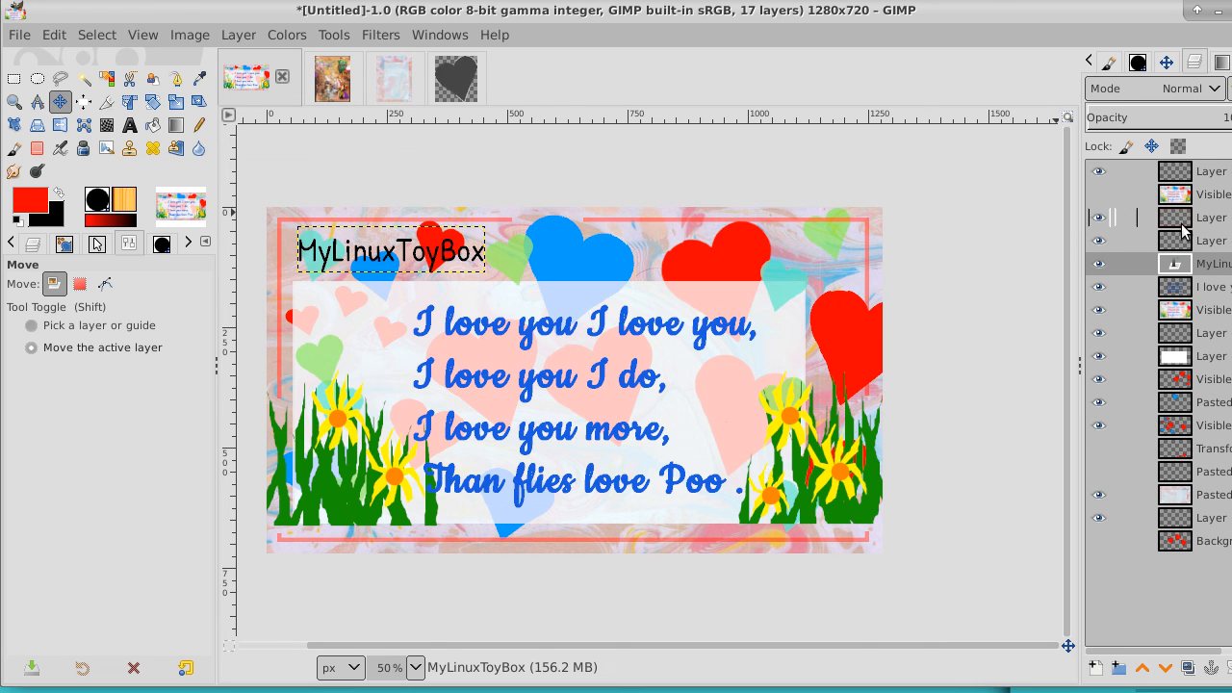
right_click(1215, 264)
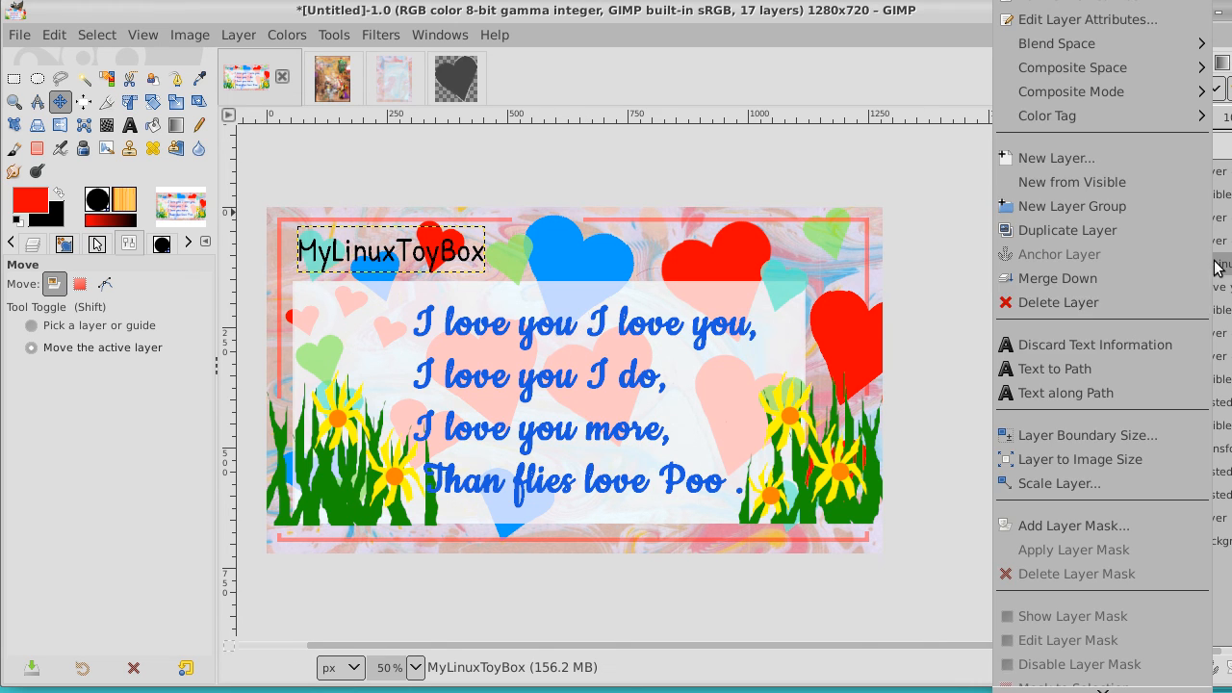
left_click(1146, 466)
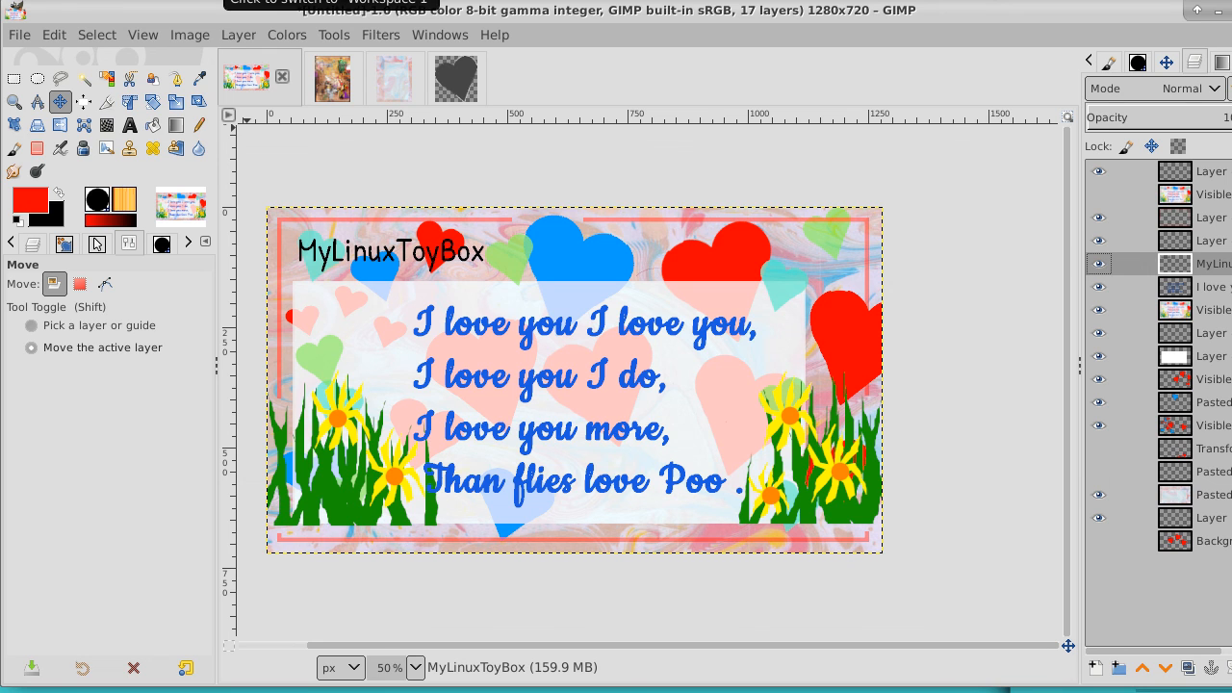
left_click(220, 0)
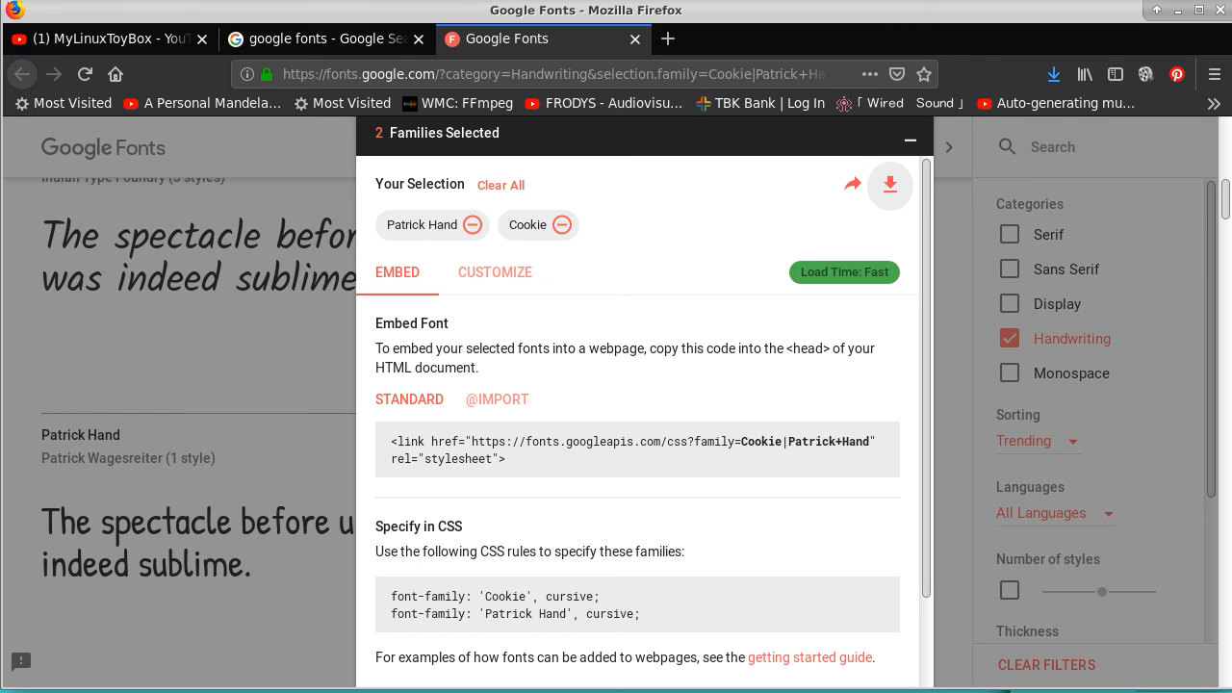
left_click(1103, 0)
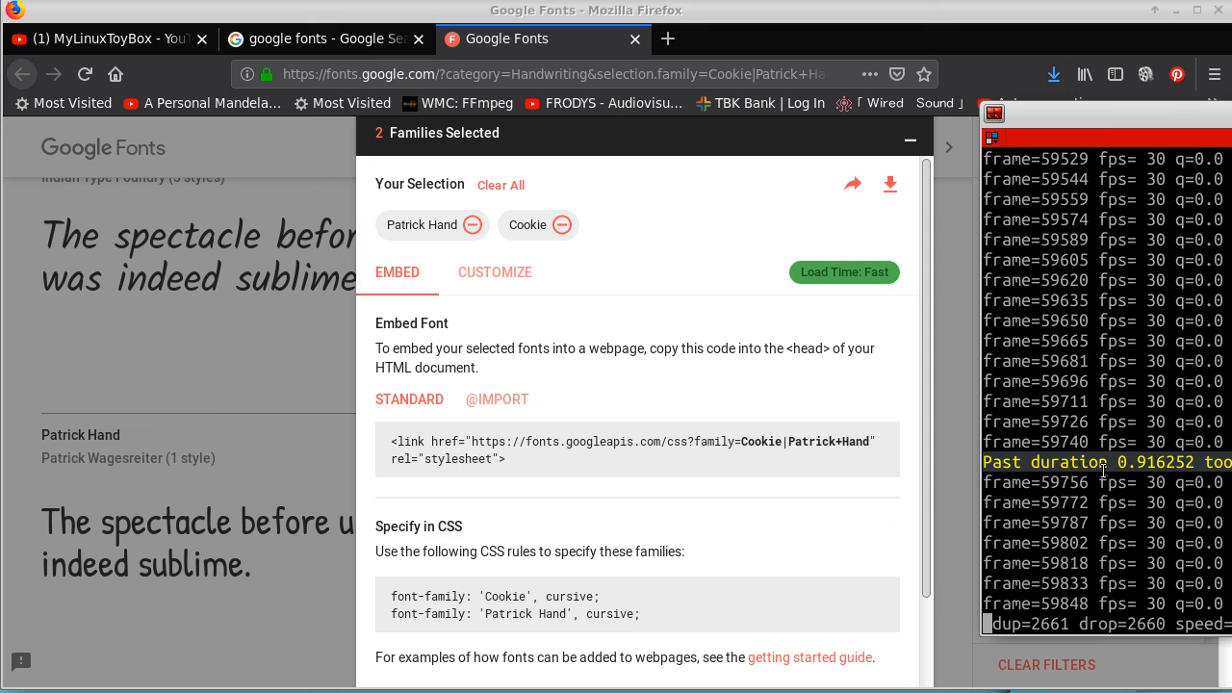